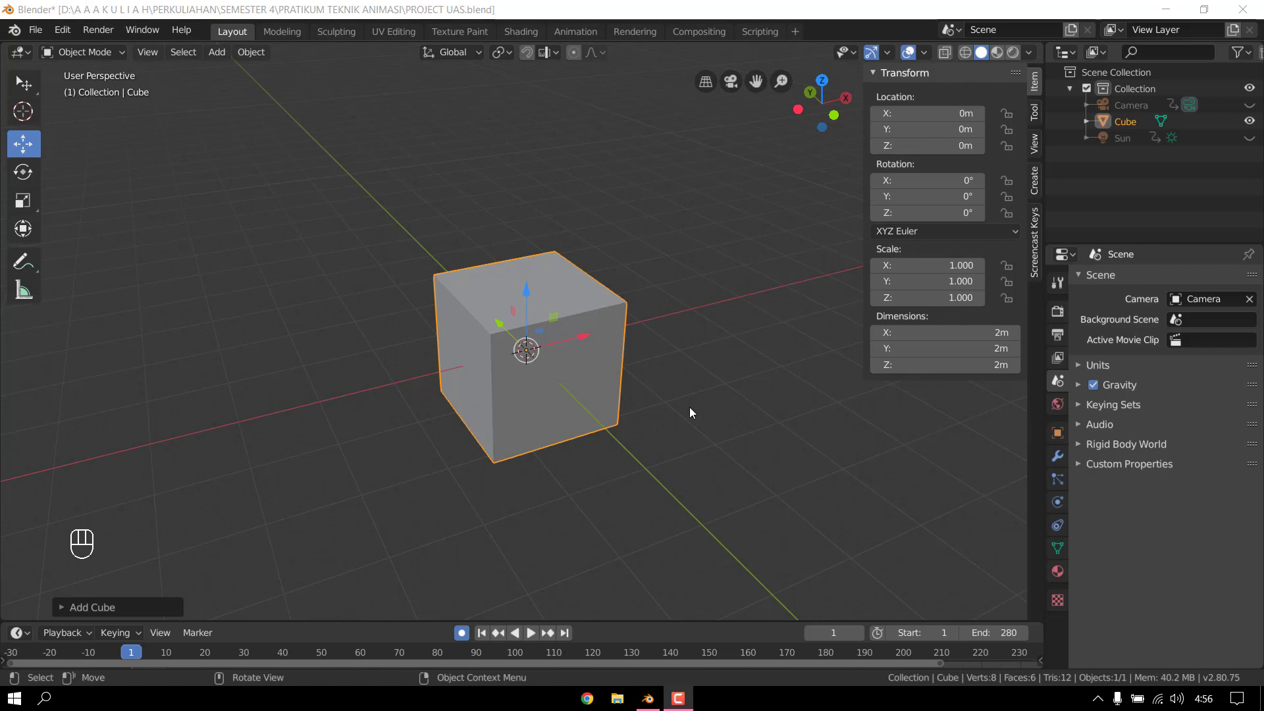
# - Delete the cube and switch to the front orthographic view
pyautogui.rightClick(600, 364)
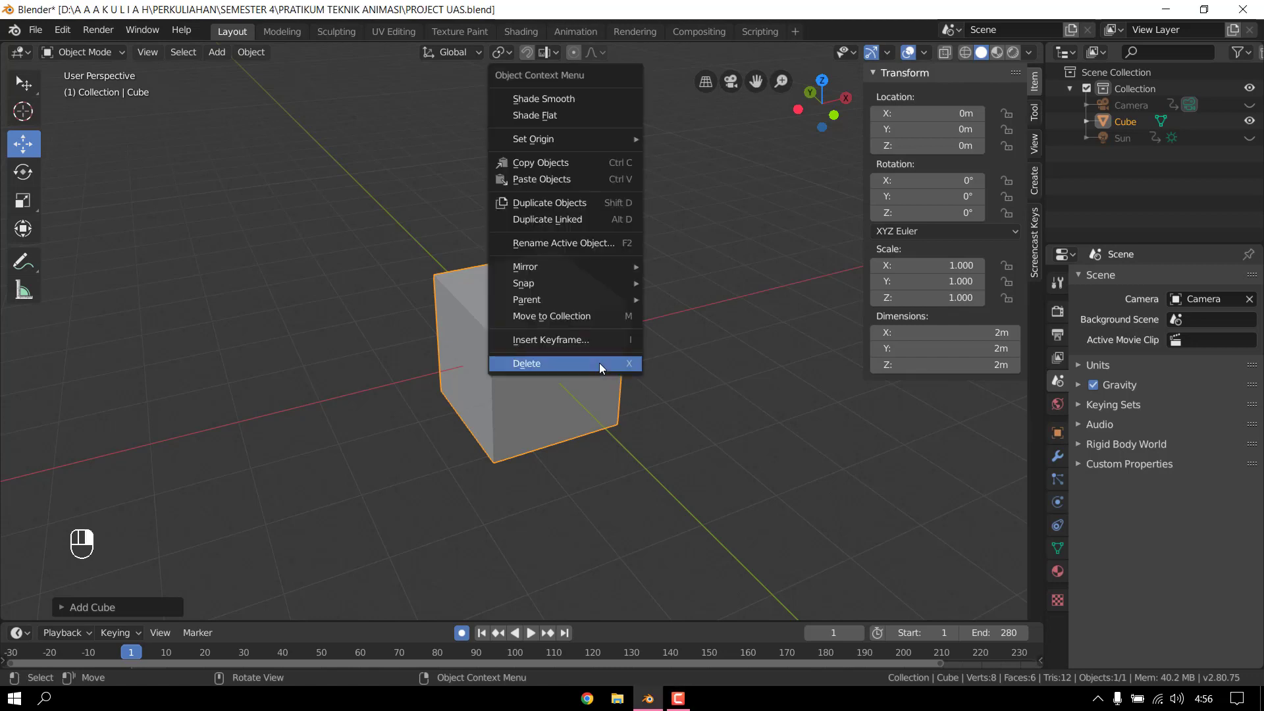
pyautogui.click(599, 364)
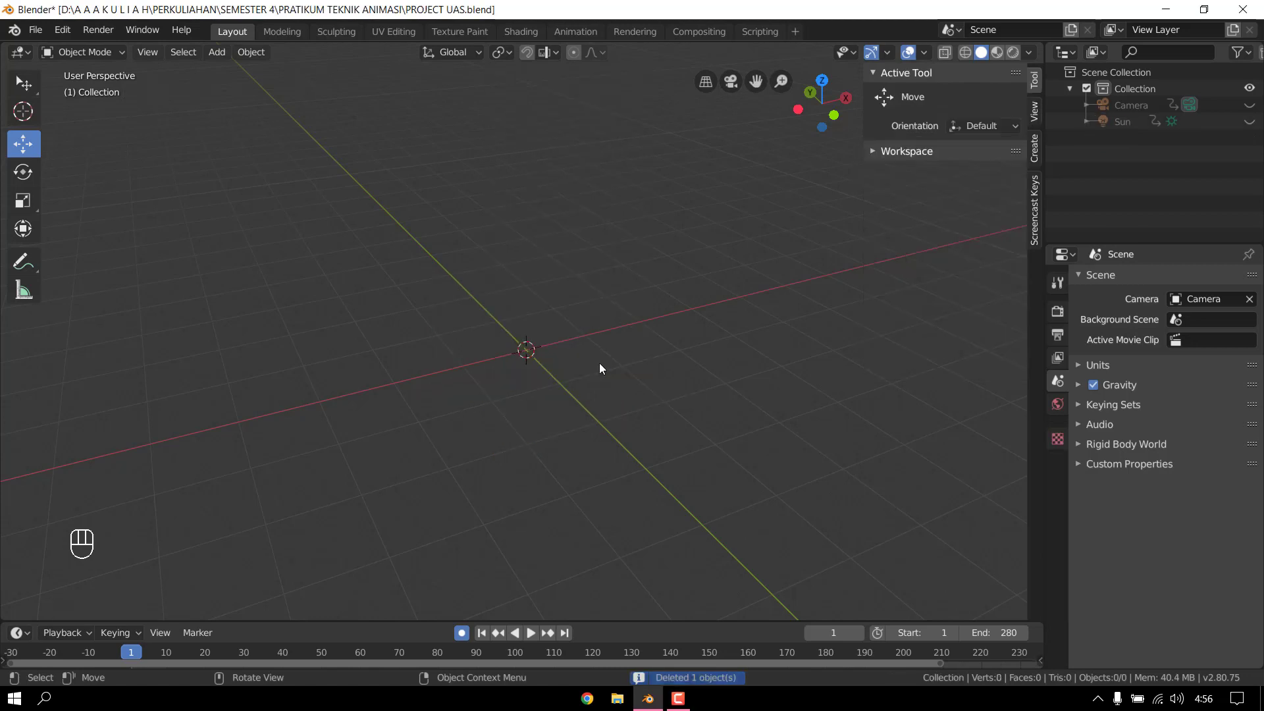
pyautogui.click(835, 116)
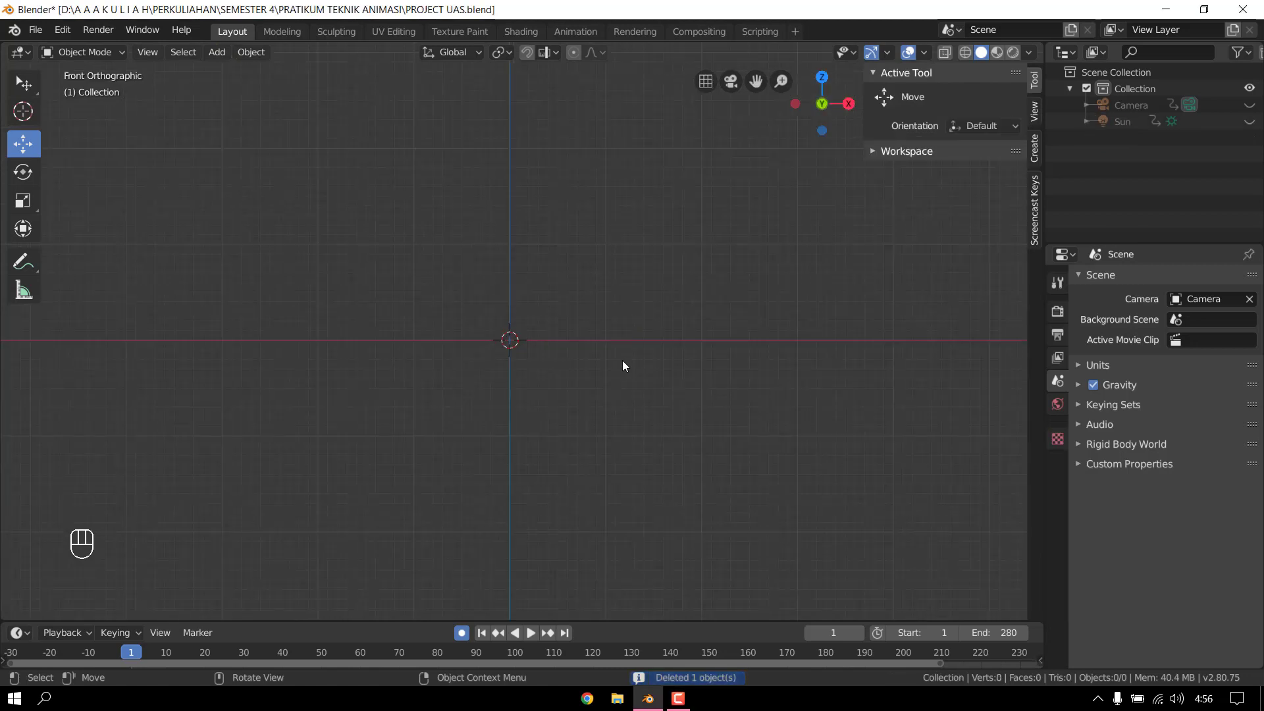
pyautogui.keyDown('shift'); pyautogui.moveTo(619, 368); pyautogui.dragTo(510, 366, button='middle'); pyautogui.keyUp('shift')
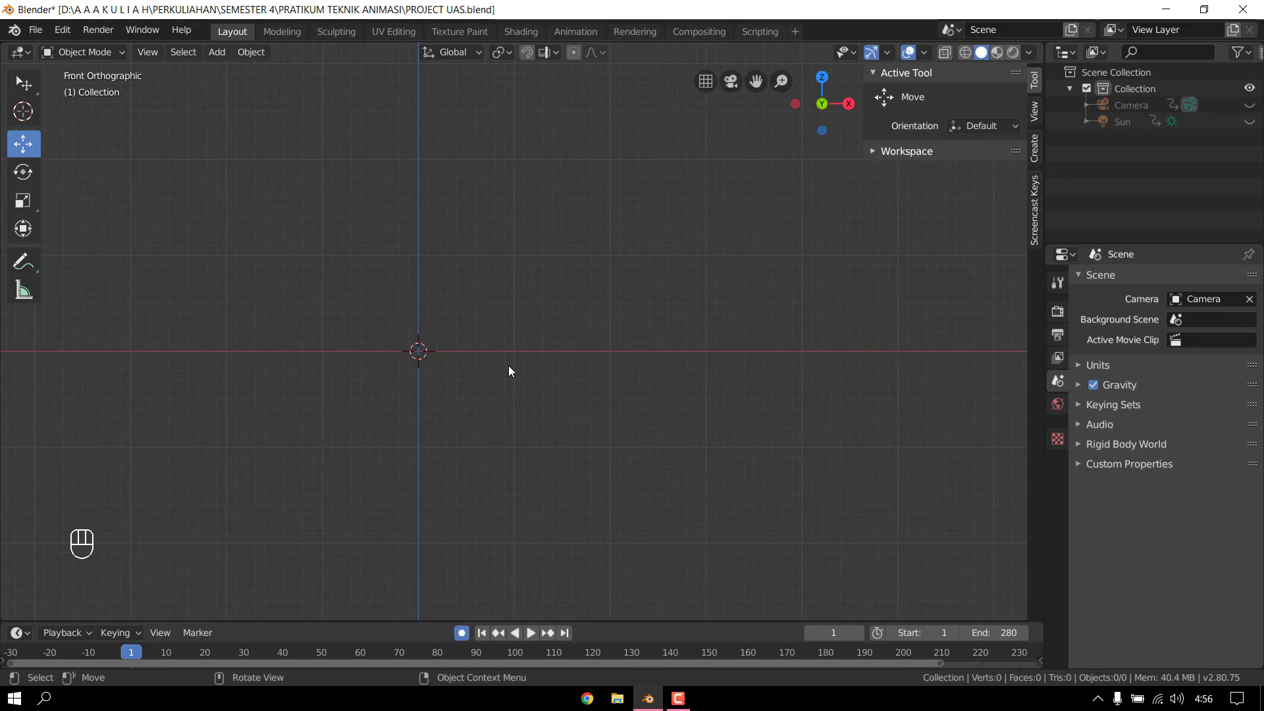
# - Add a UV sphere at the world origin
pyautogui.hotkey('shift', 'a')
pyautogui.moveTo(508, 367)
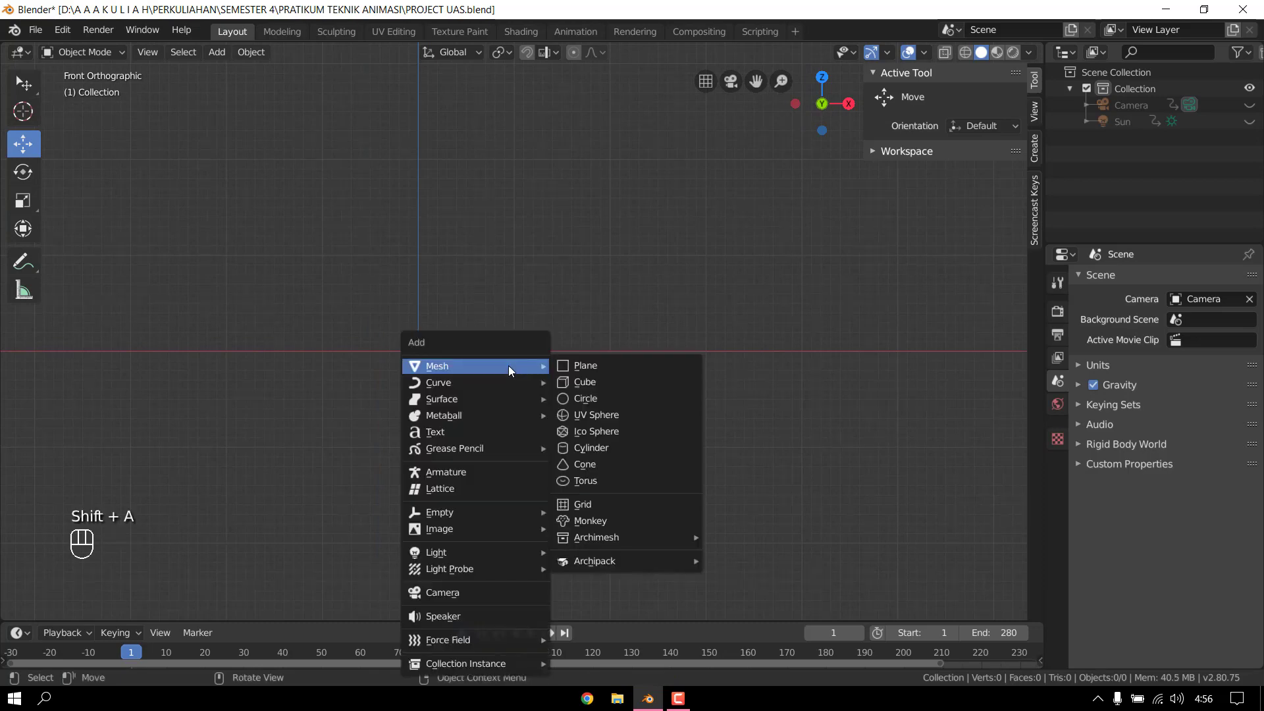
pyautogui.click(603, 415)
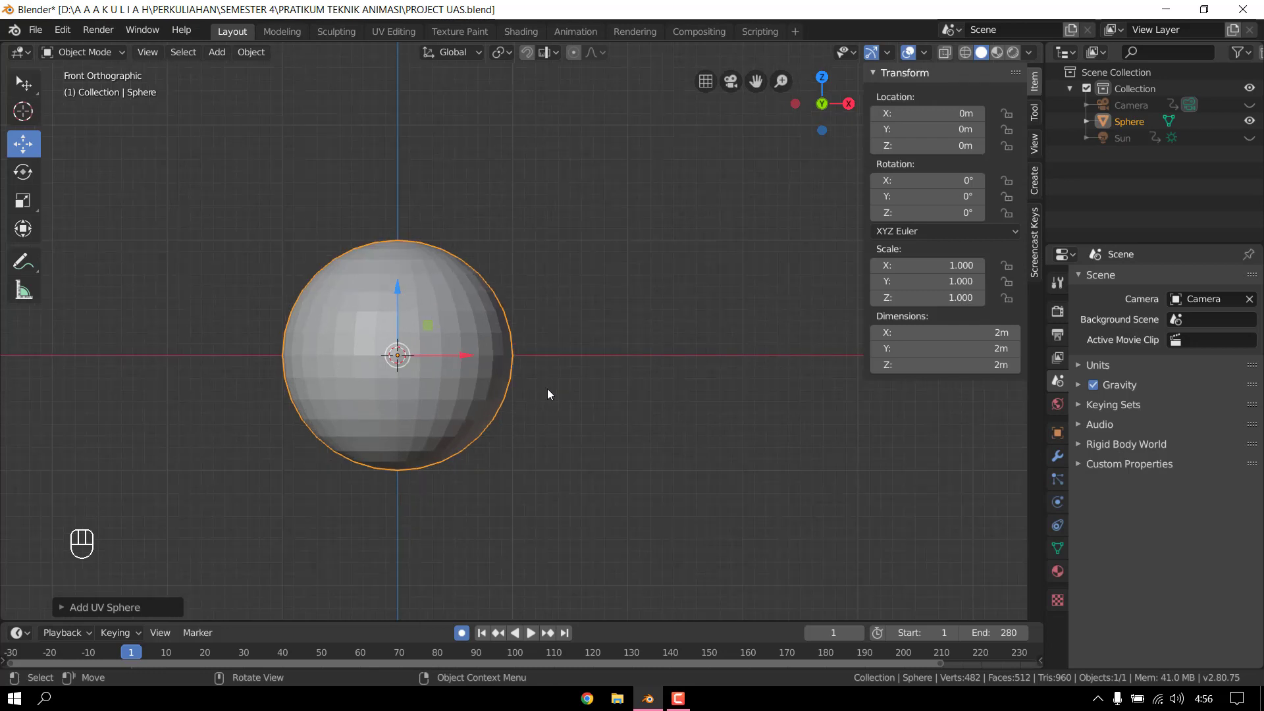
pyautogui.keyDown('shift'); pyautogui.moveTo(539, 388); pyautogui.dragTo(516, 387, button='middle'); pyautogui.keyUp('shift')
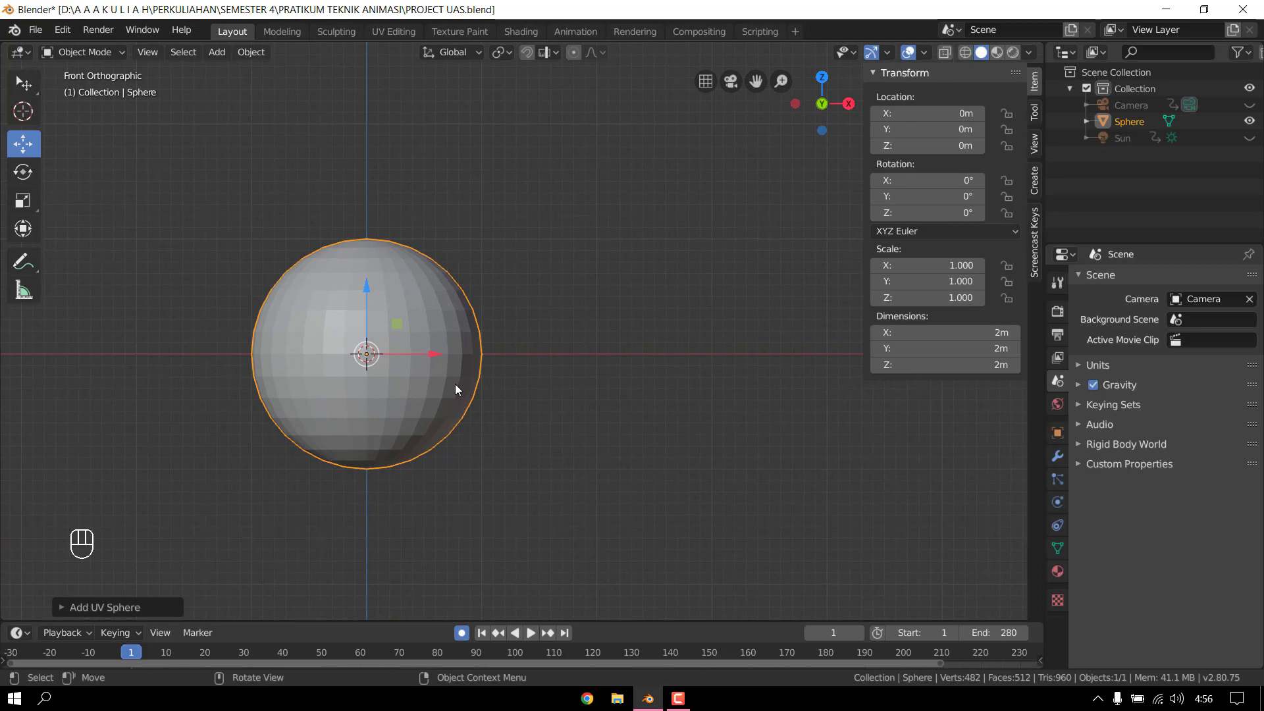
pyautogui.scroll(-2, 453, 385)
pyautogui.scroll(2, 453, 385)
pyautogui.keyDown('shift'); pyautogui.moveTo(439, 392); pyautogui.dragTo(399, 394, button='middle'); pyautogui.keyUp('shift')
pyautogui.hotkey('shift', 'd')
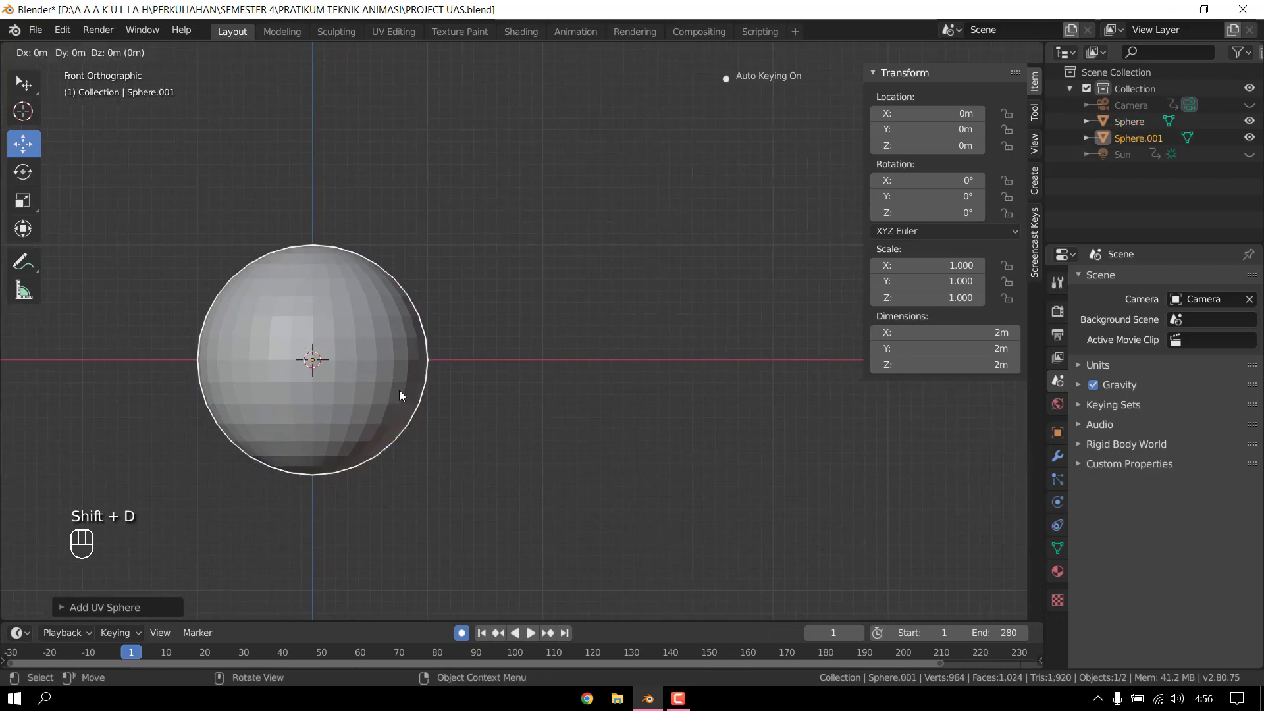
pyautogui.click(408, 388)
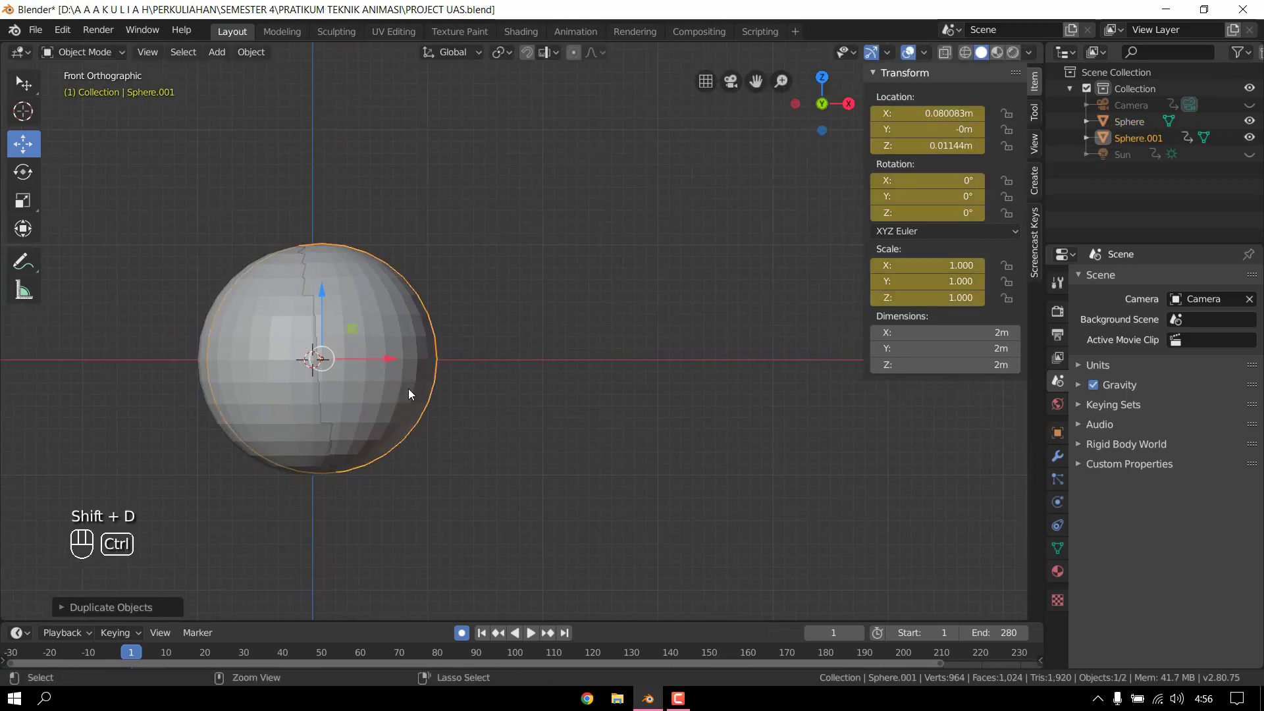
pyautogui.hotkey('ctrl', 'z')
# - Duplicate the sphere twice along the X axis, placing the overlapping copies at about 1.12 m and 2.24 m
pyautogui.hotkey('shift', 'd')
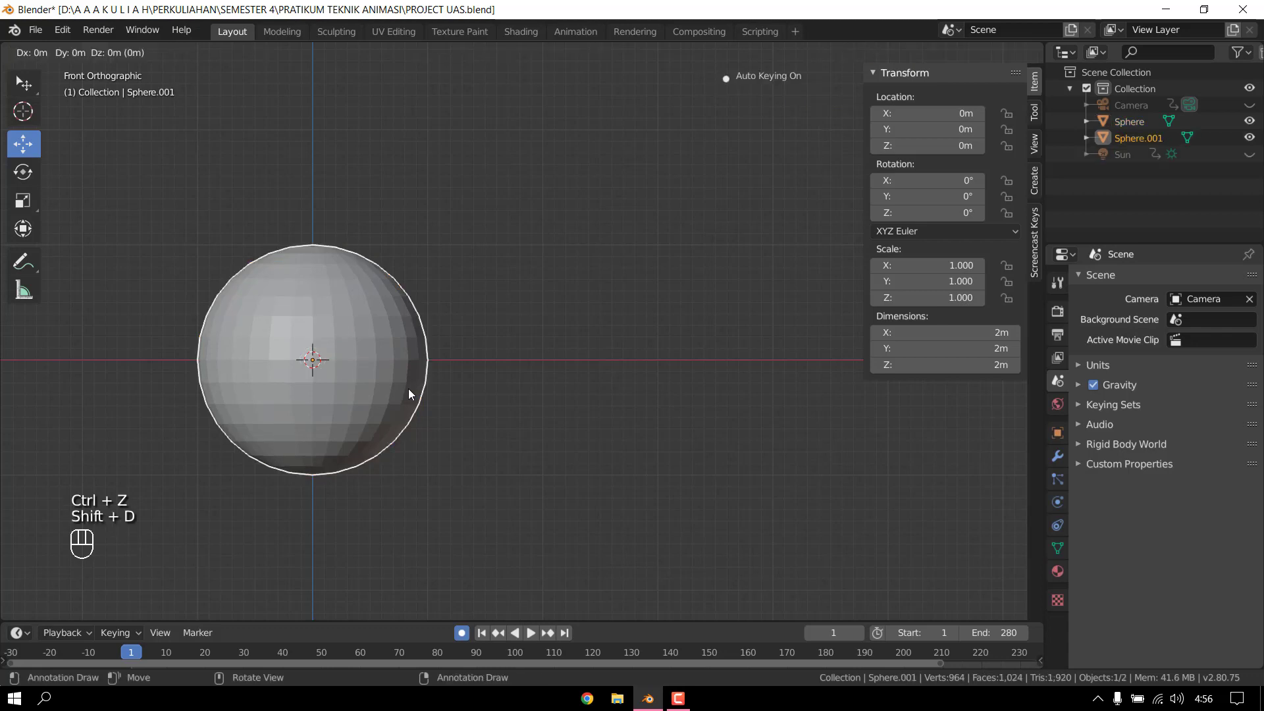
pyautogui.press('x')
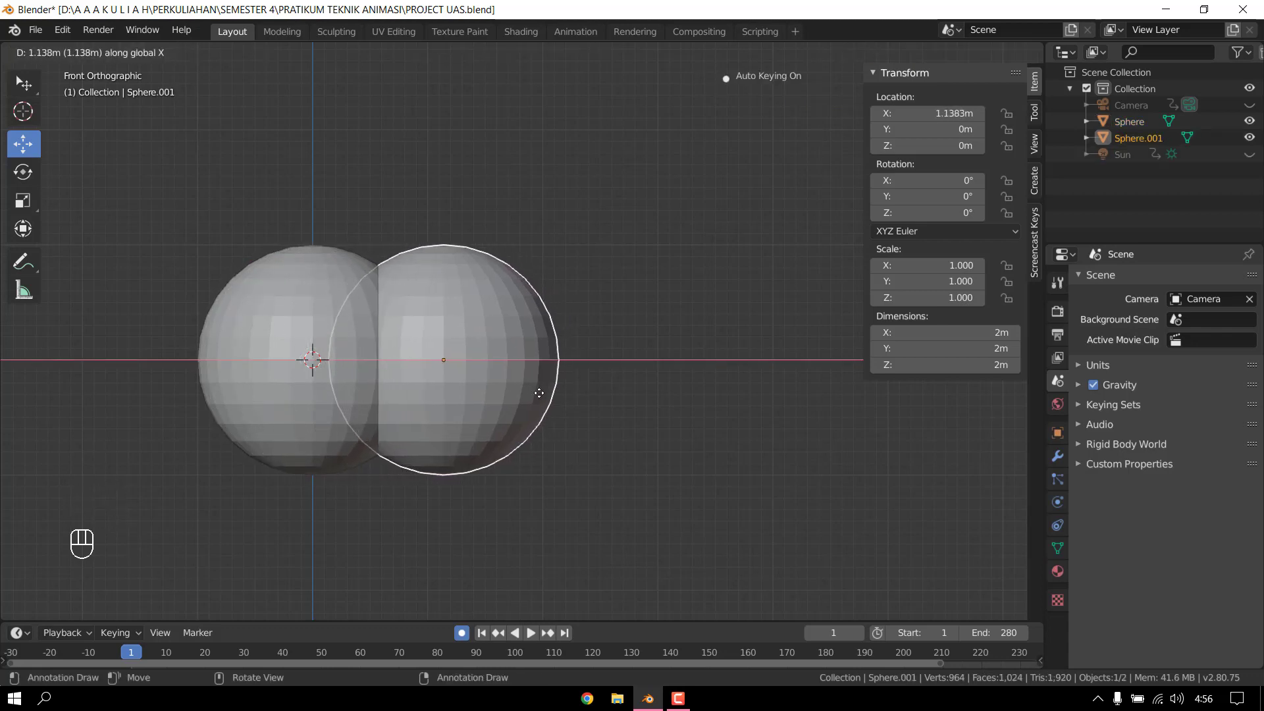
pyautogui.click(537, 395)
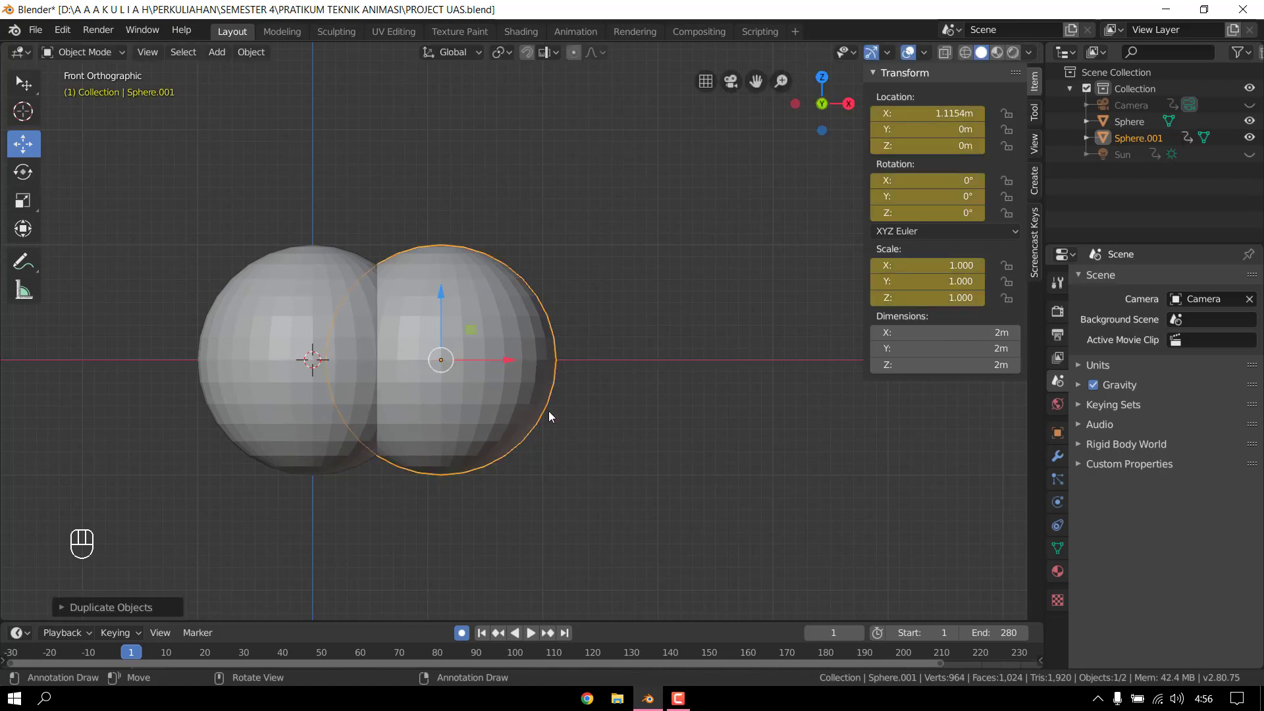
pyautogui.hotkey('shift', 'd')
pyautogui.press('x')
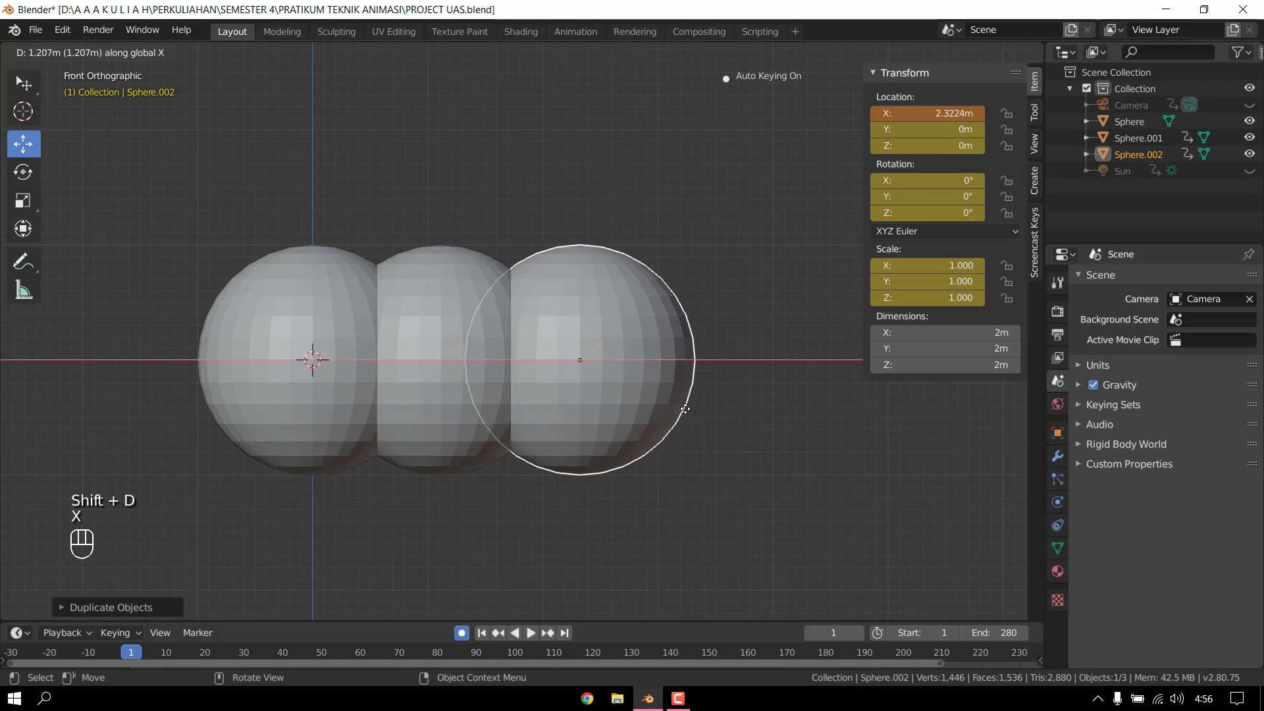
pyautogui.click(677, 407)
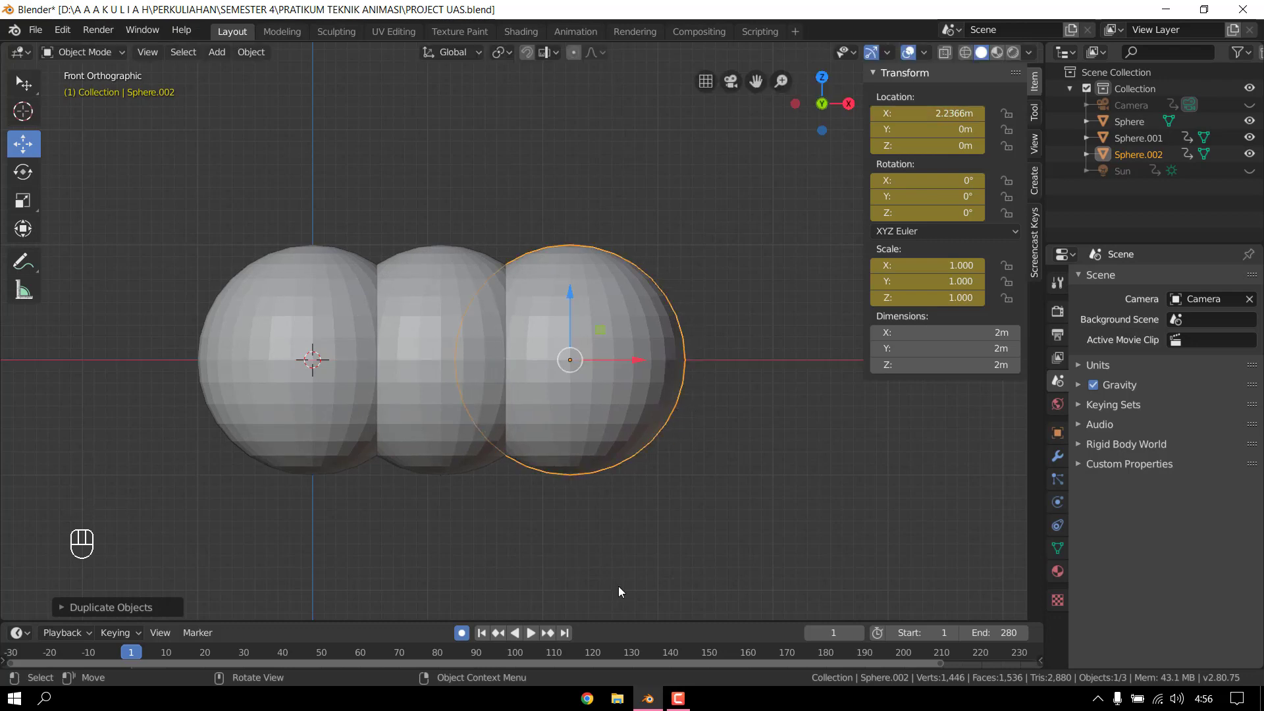
# - Extend the row with two more sphere duplicates along X, at about 3.34 m and 4.46 m
pyautogui.scroll(-2, 709, 509)
pyautogui.keyDown('shift'); pyautogui.moveTo(703, 508); pyautogui.dragTo(516, 508, button='middle'); pyautogui.keyUp('shift')
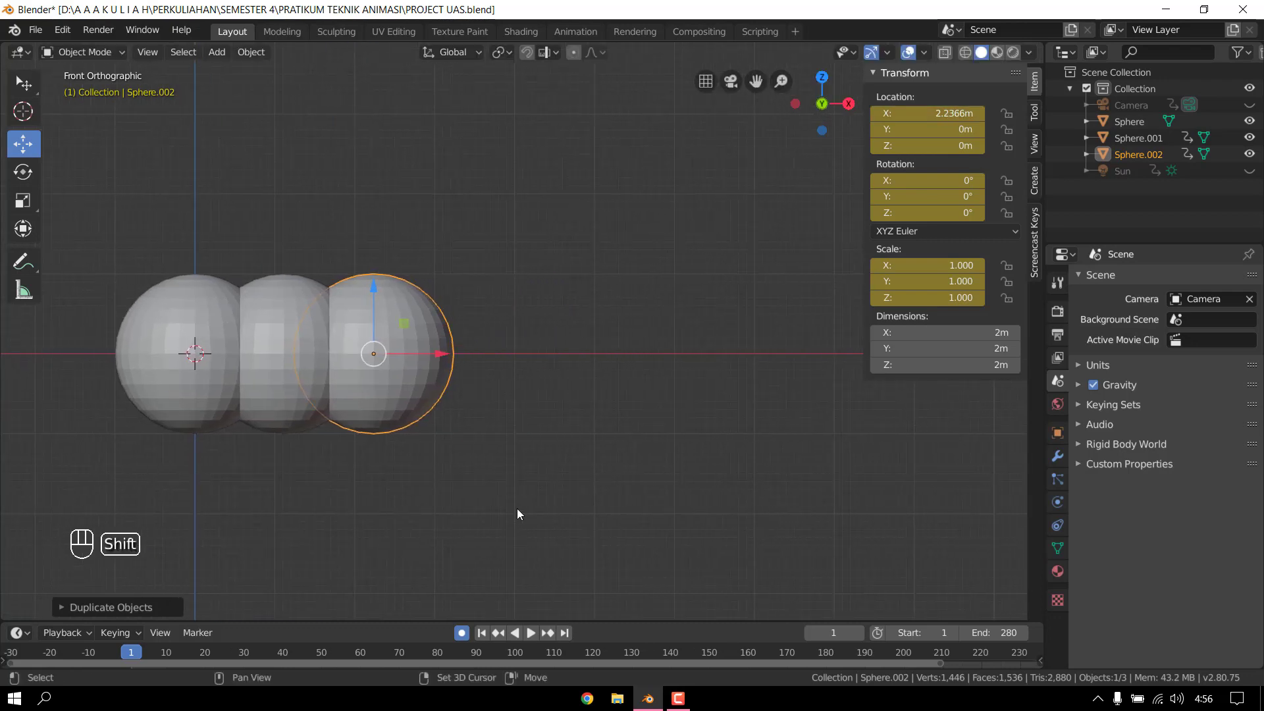
pyautogui.scroll(1, 444, 414)
pyautogui.scroll(1, 436, 421)
pyautogui.scroll(-1, 428, 423)
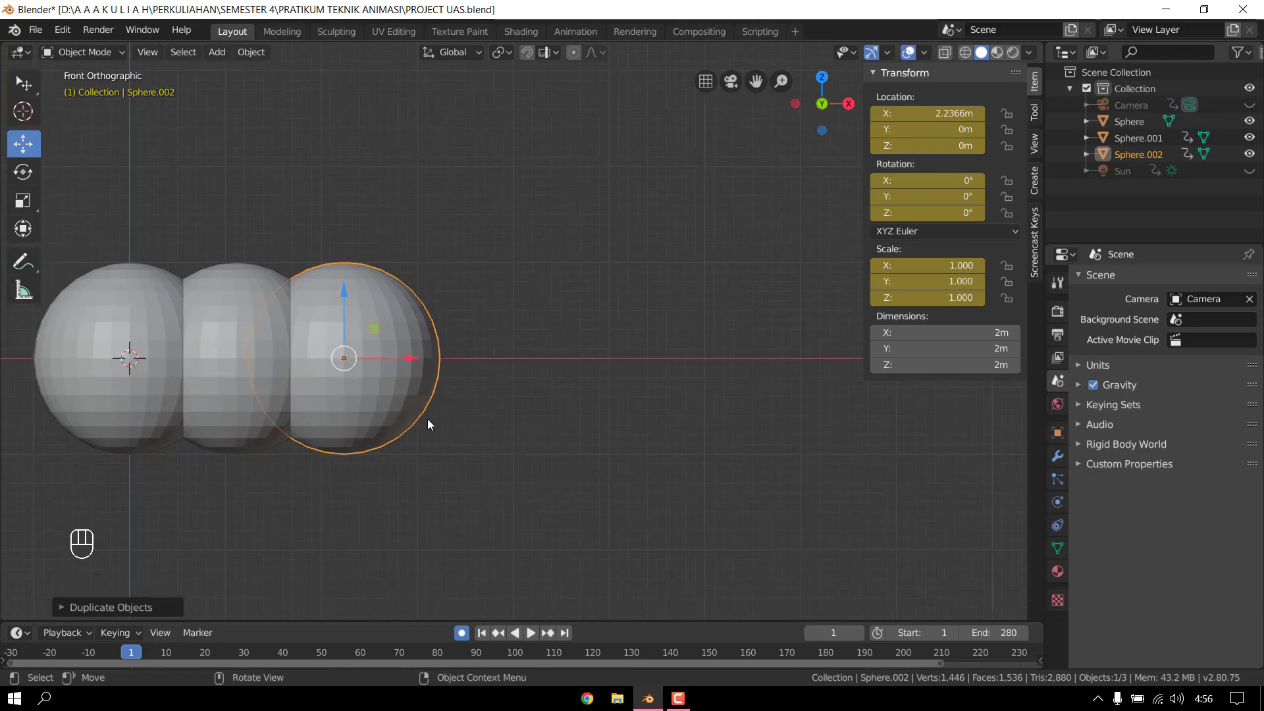
pyautogui.hotkey('shift', 'd')
pyautogui.press('x')
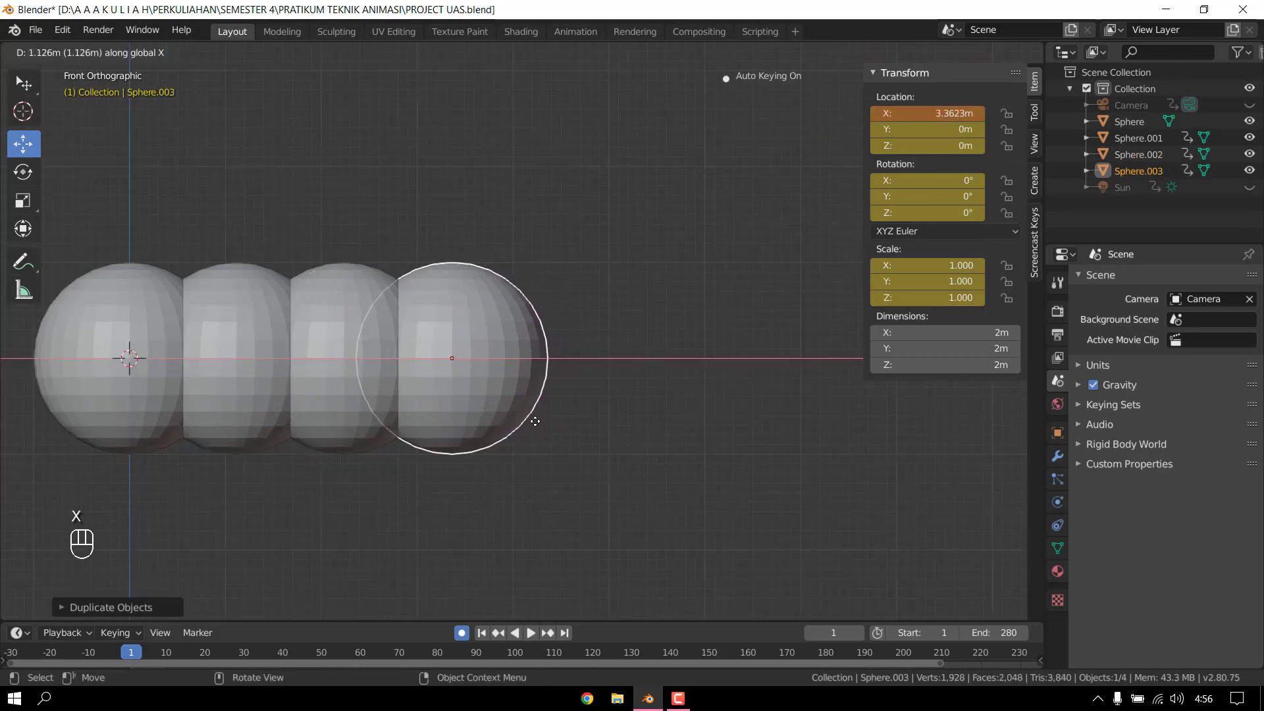
pyautogui.click(527, 417)
pyautogui.hotkey('shift', 'd')
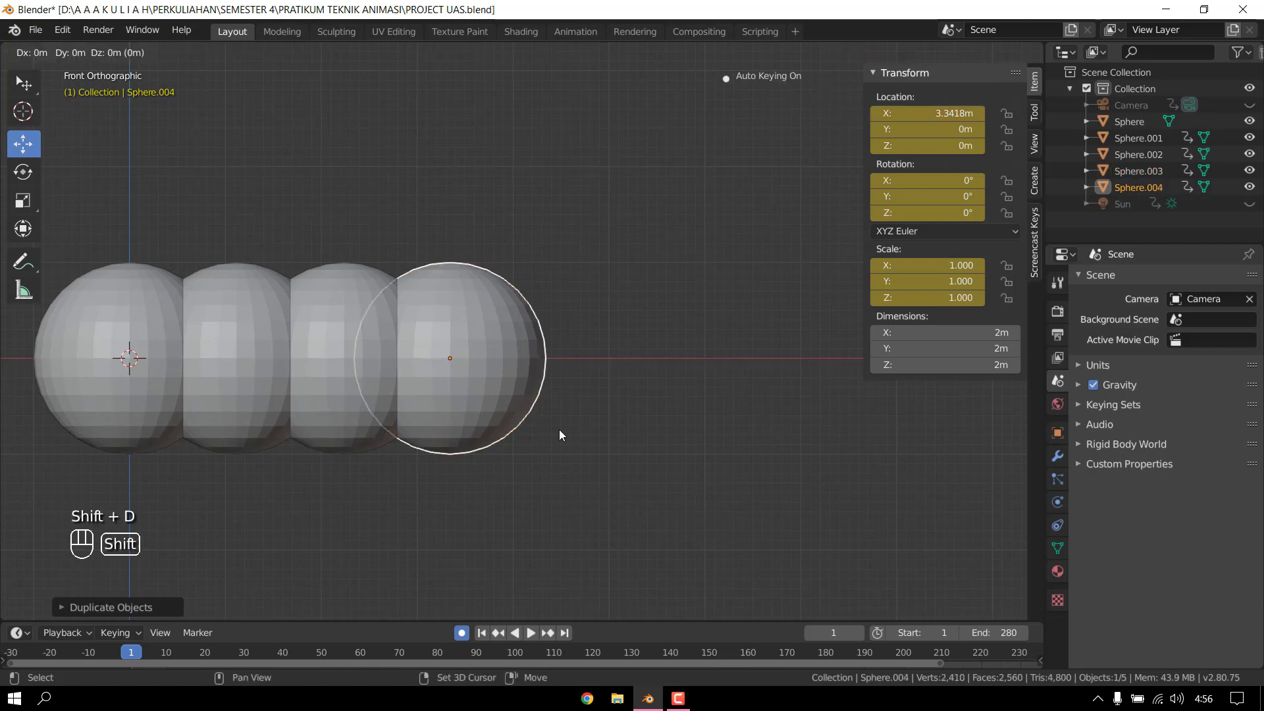
pyautogui.press('x')
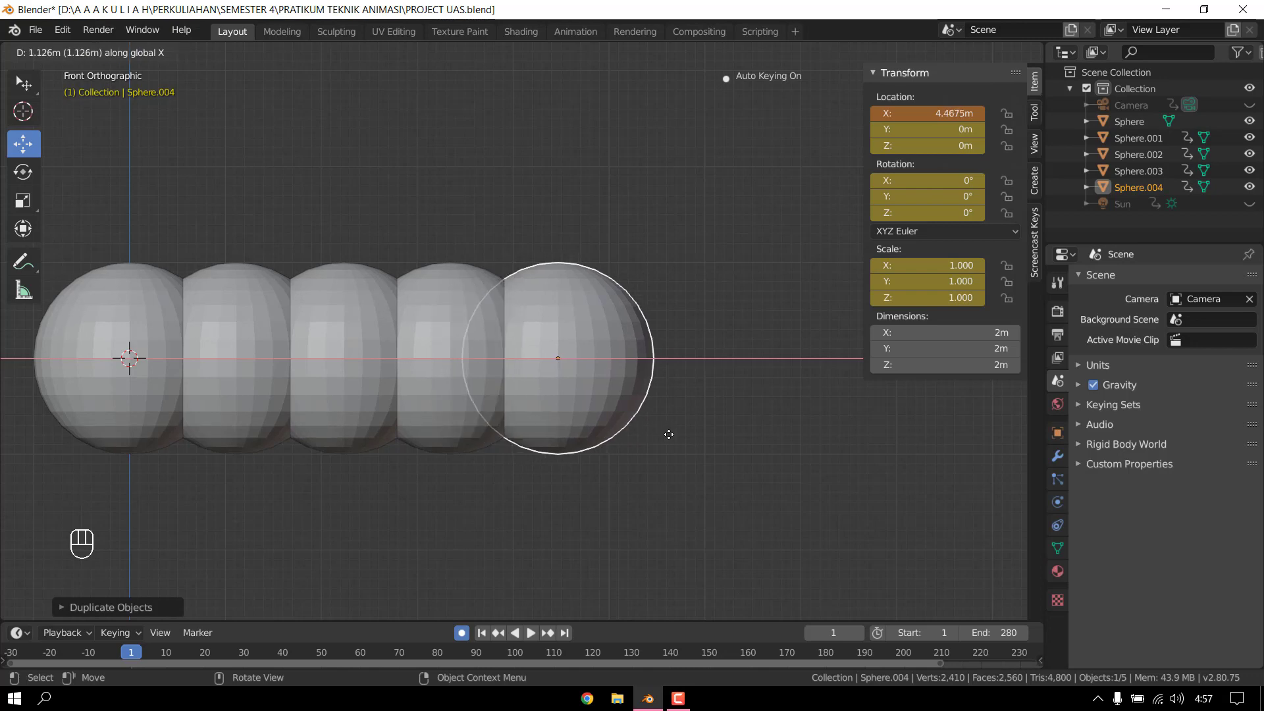
pyautogui.click(666, 434)
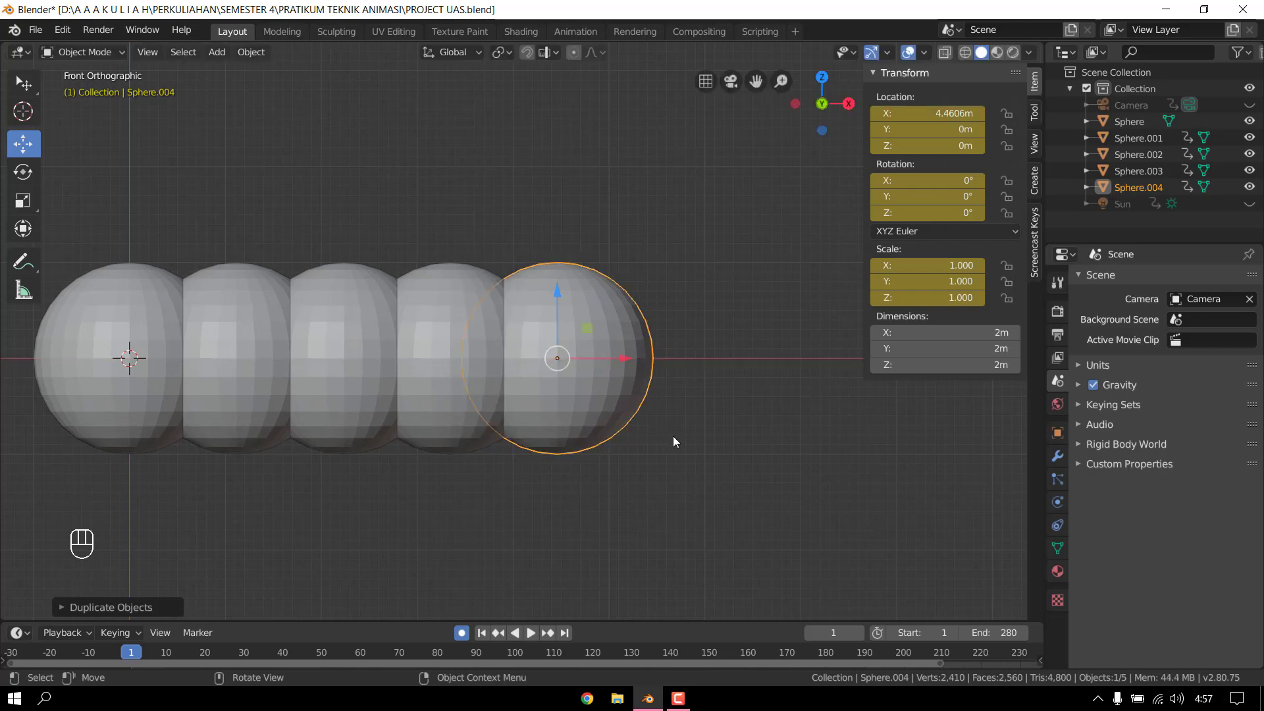
# - Duplicate the end sphere two more times along X, placing the copies at about 5.58 m and 6.69 m
pyautogui.hotkey('shift', 'd')
pyautogui.press('x')
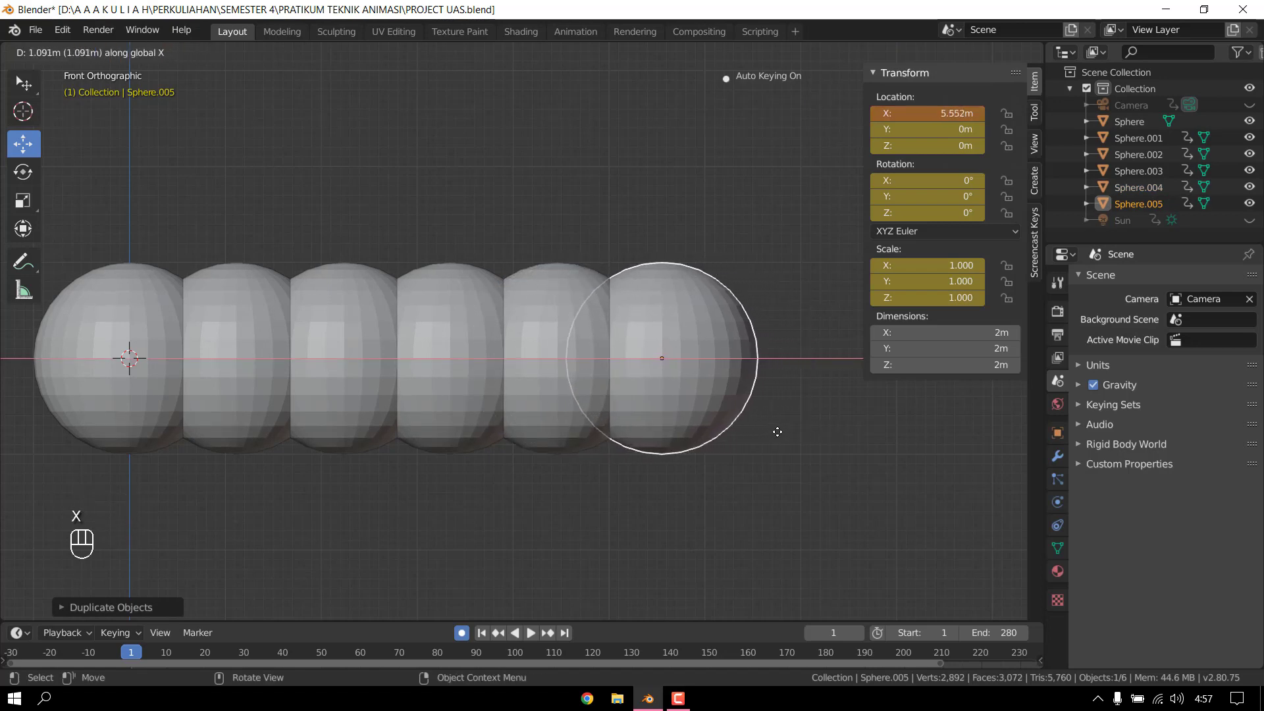
pyautogui.click(781, 432)
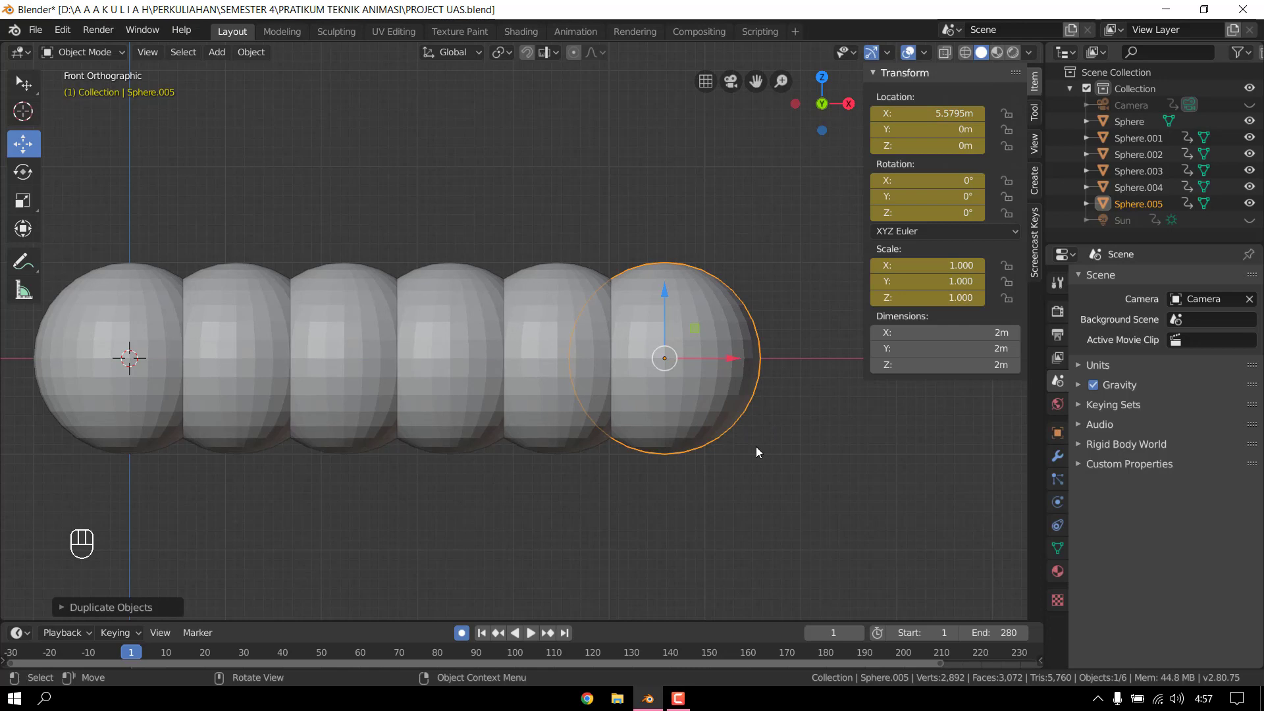
pyautogui.hotkey('shift', 'd')
pyautogui.press('x')
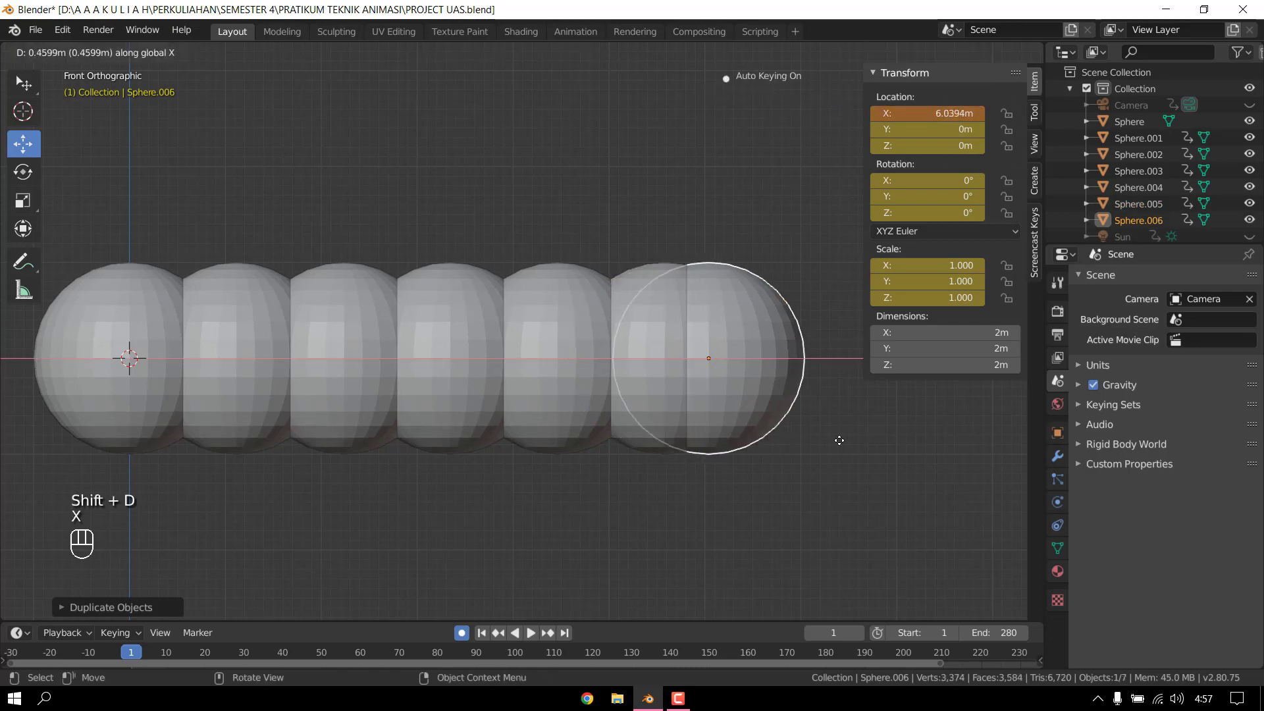
pyautogui.click(862, 437)
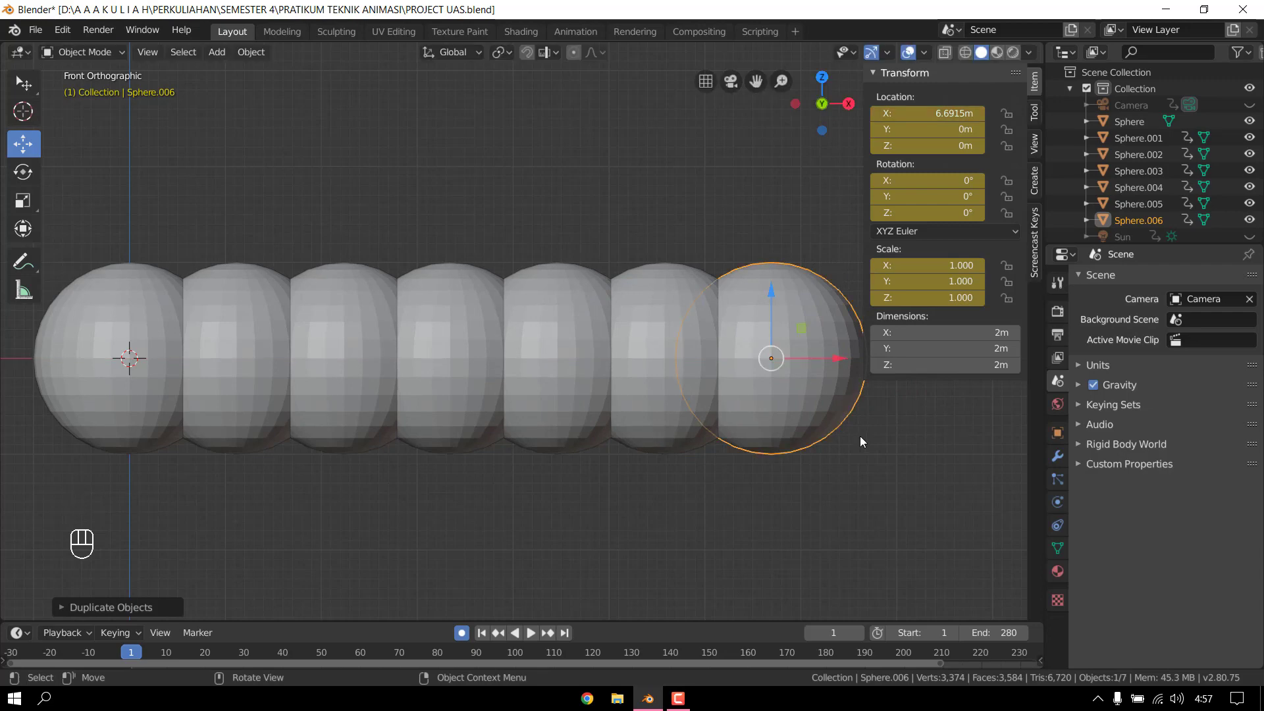
# - Duplicate the end sphere once more along X to about 7.46 m, overlapping its neighbour more closely, and deselect it
pyautogui.keyDown('shift'); pyautogui.moveTo(834, 495); pyautogui.dragTo(627, 505, button='middle'); pyautogui.keyUp('shift')
pyautogui.hotkey('shift', 'd')
pyautogui.press('x')
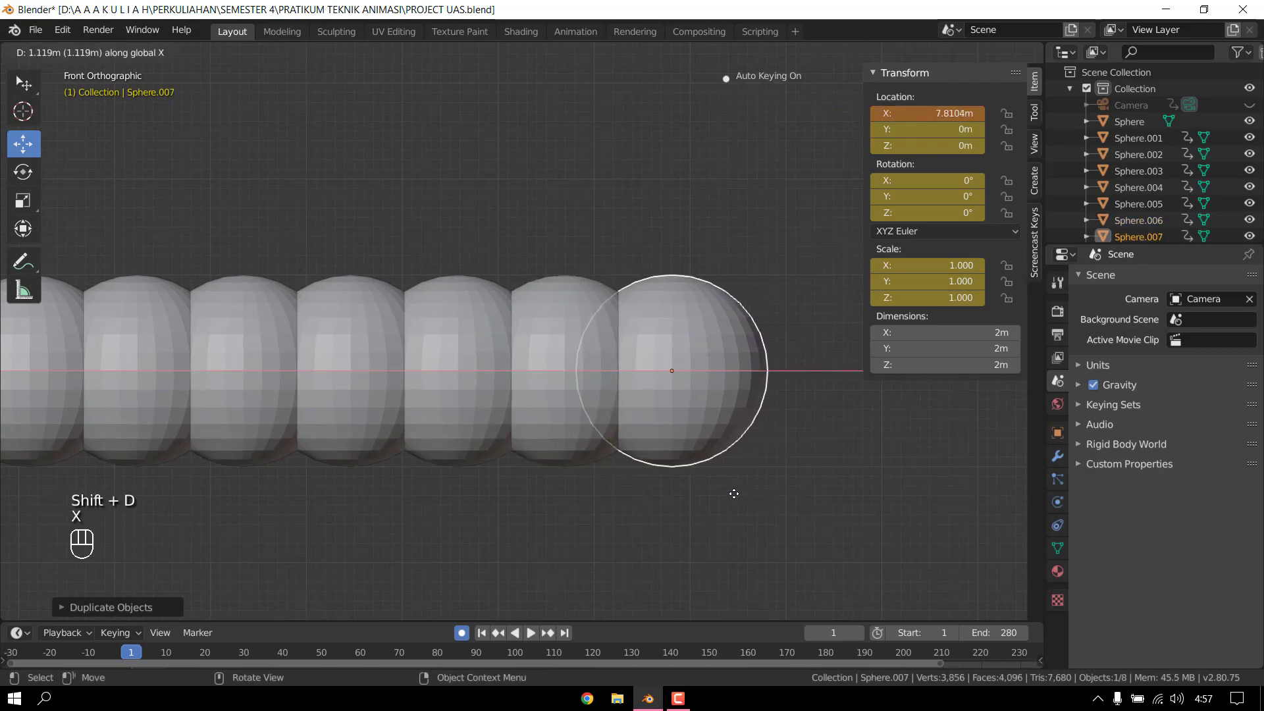
pyautogui.click(701, 484)
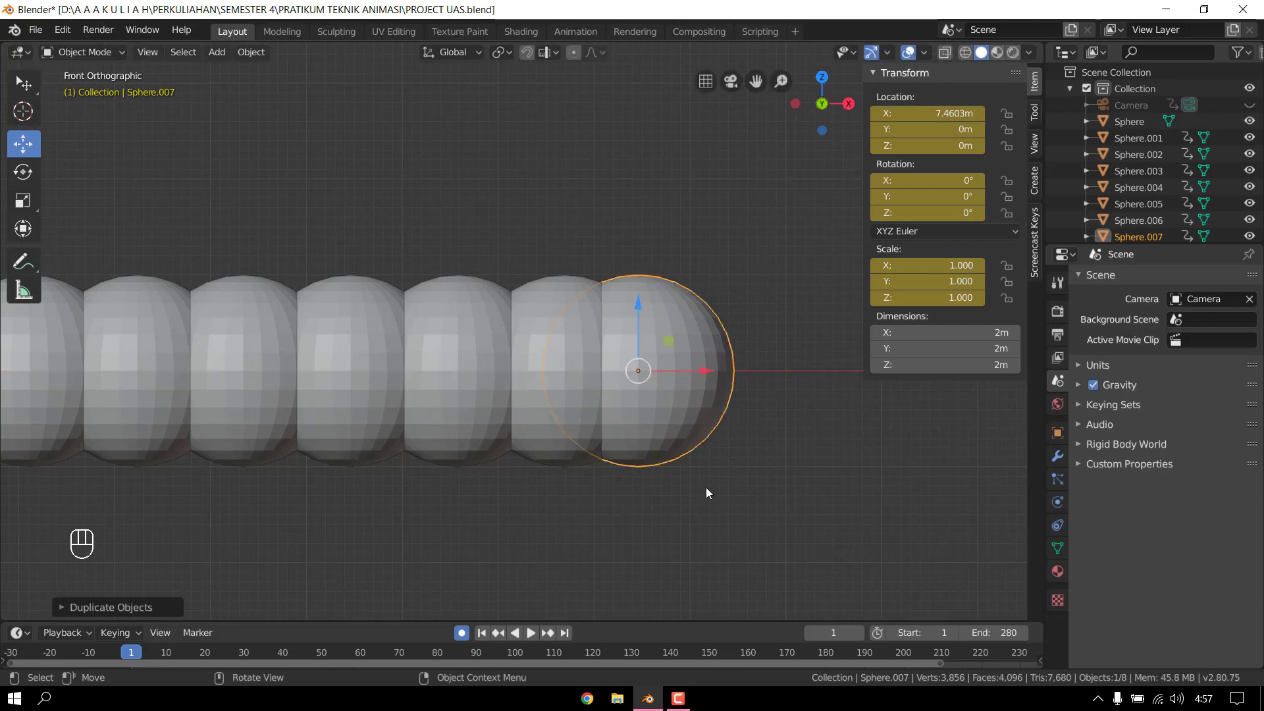
pyautogui.click(706, 489)
# - Move the last sphere of the row slightly outward along X to about 7.5 m and deselect it
pyautogui.keyDown('shift'); pyautogui.moveTo(591, 495); pyautogui.dragTo(717, 507, button='middle'); pyautogui.keyUp('shift')
pyautogui.scroll(-3, 705, 501)
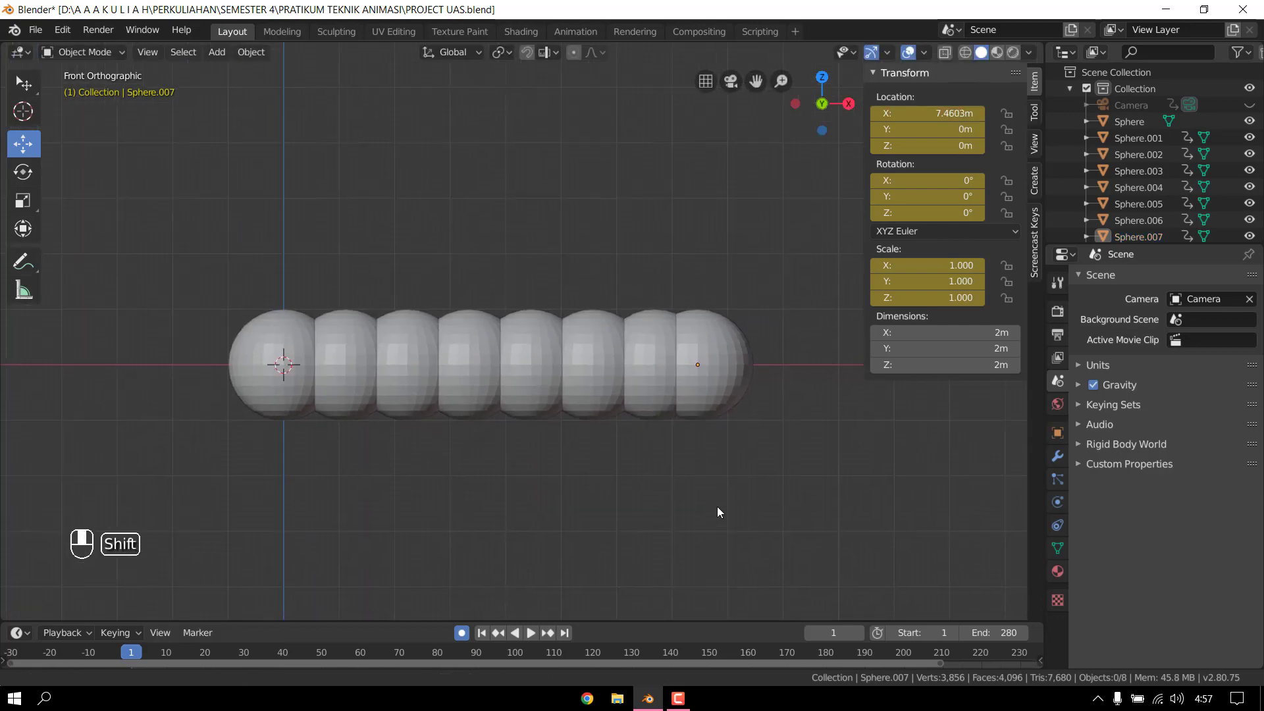
pyautogui.scroll(1, 693, 487)
pyautogui.keyDown('shift'); pyautogui.moveTo(619, 505); pyautogui.dragTo(637, 500, button='middle'); pyautogui.keyUp('shift')
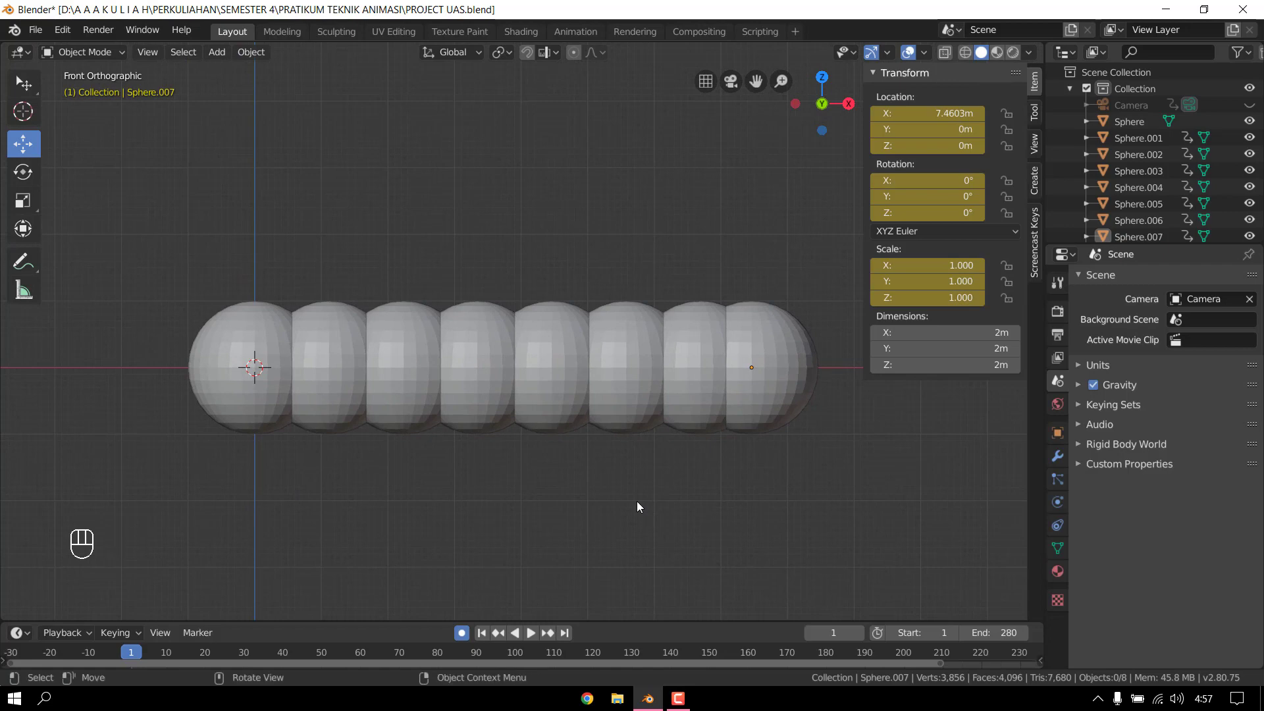
pyautogui.click(803, 397)
pyautogui.moveTo(822, 372)
pyautogui.mouseDown()
pyautogui.moveTo(846, 385)
pyautogui.moveTo(843, 371)
pyautogui.moveTo(820, 372)
pyautogui.mouseUp()
pyautogui.click(795, 426)
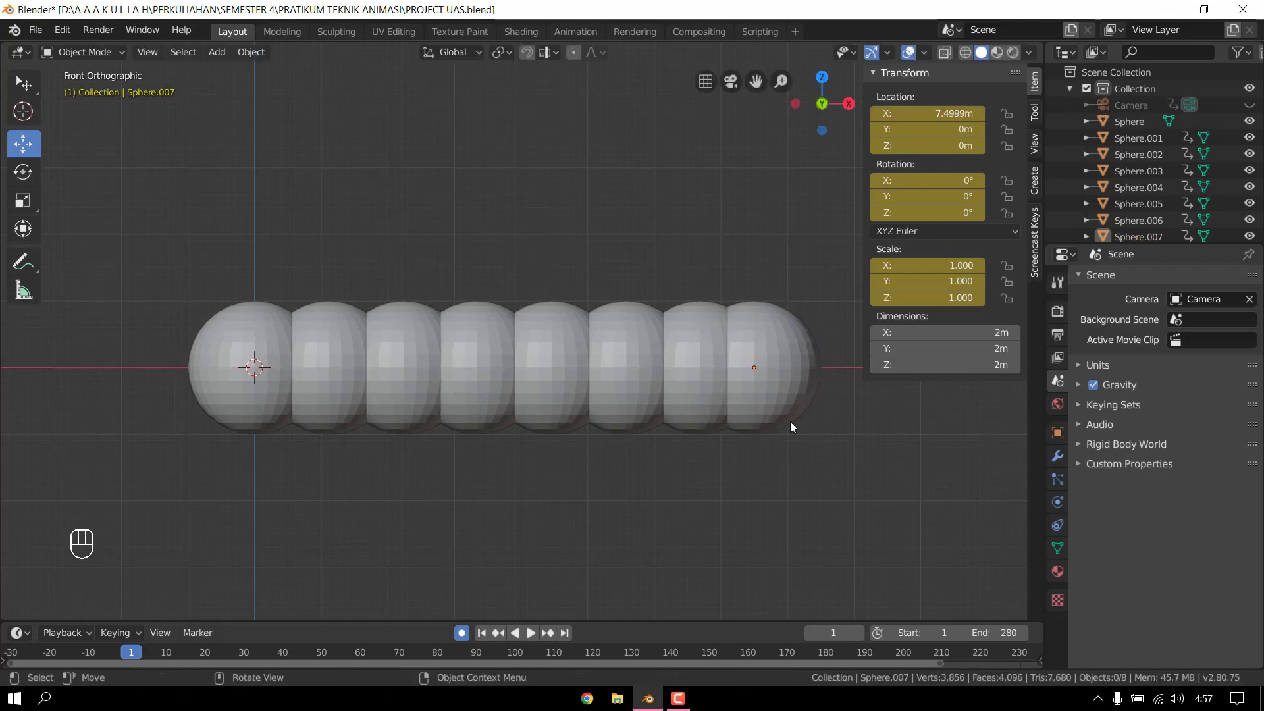
# - Stretch the last sphere of the row along X to a scale of about 1.13
pyautogui.keyDown('shift'); pyautogui.moveTo(768, 442); pyautogui.dragTo(740, 435, button='middle'); pyautogui.keyUp('shift')
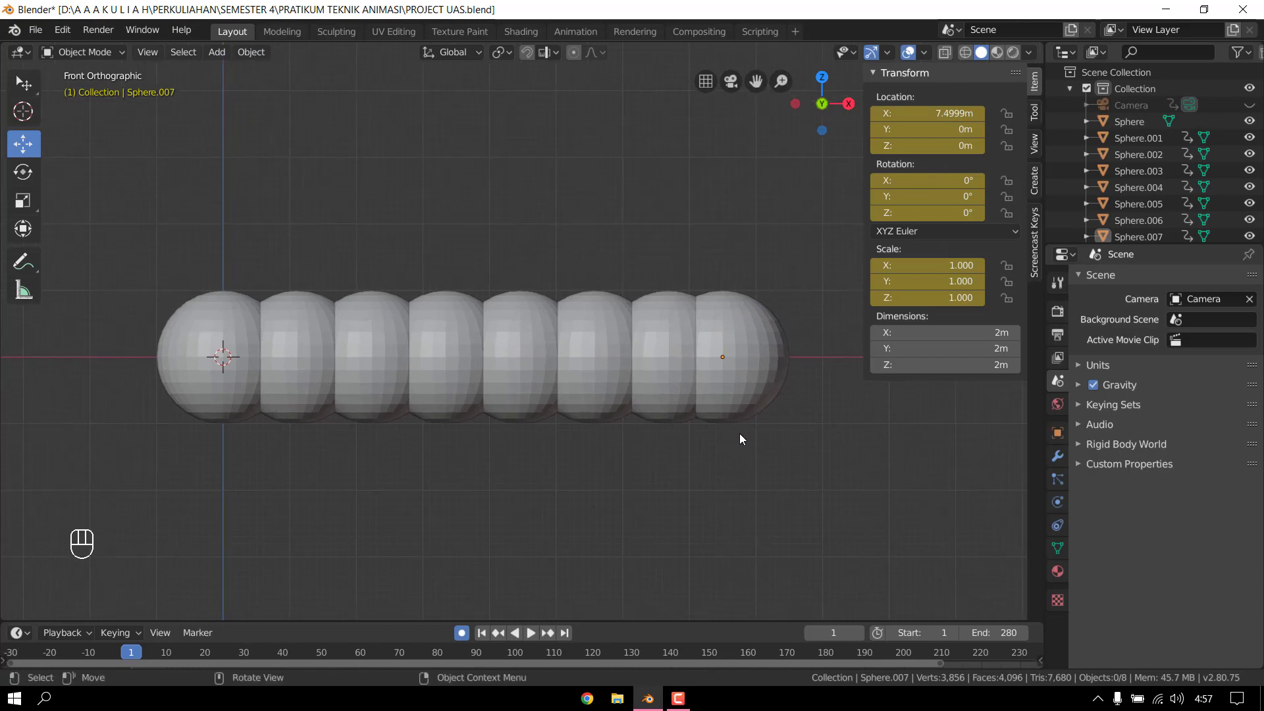
pyautogui.click(747, 382)
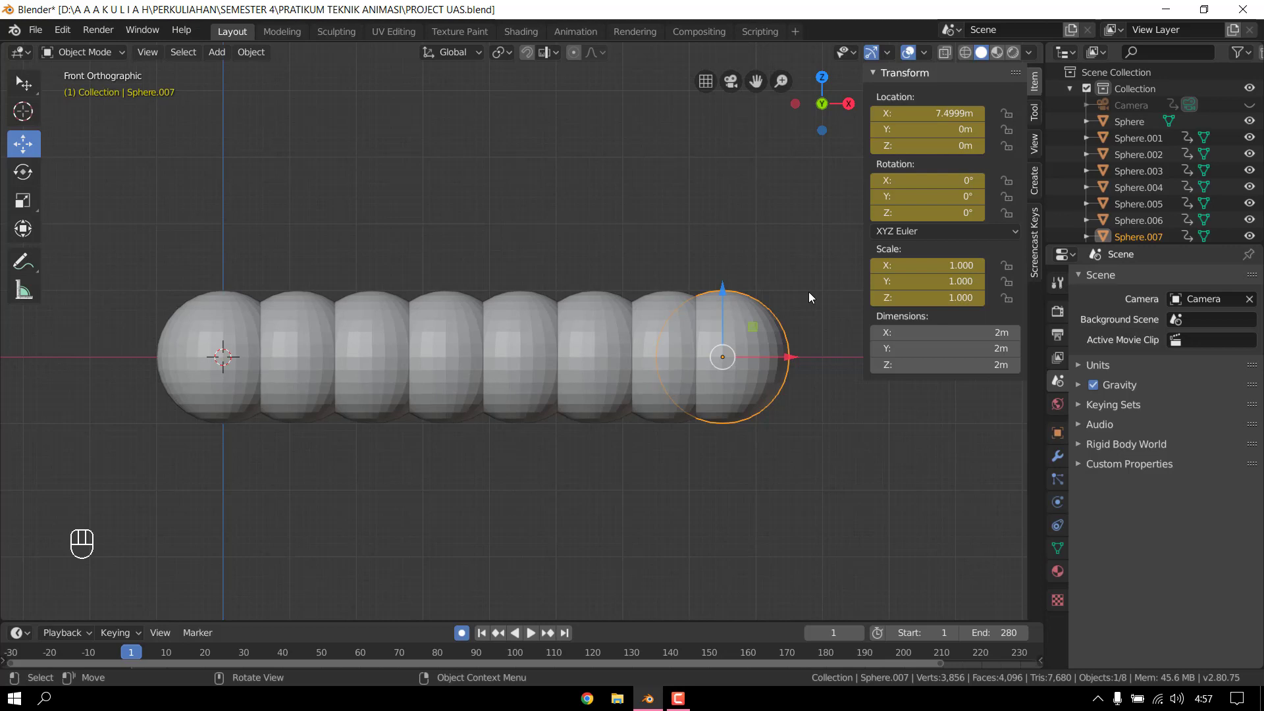
pyautogui.press('s')
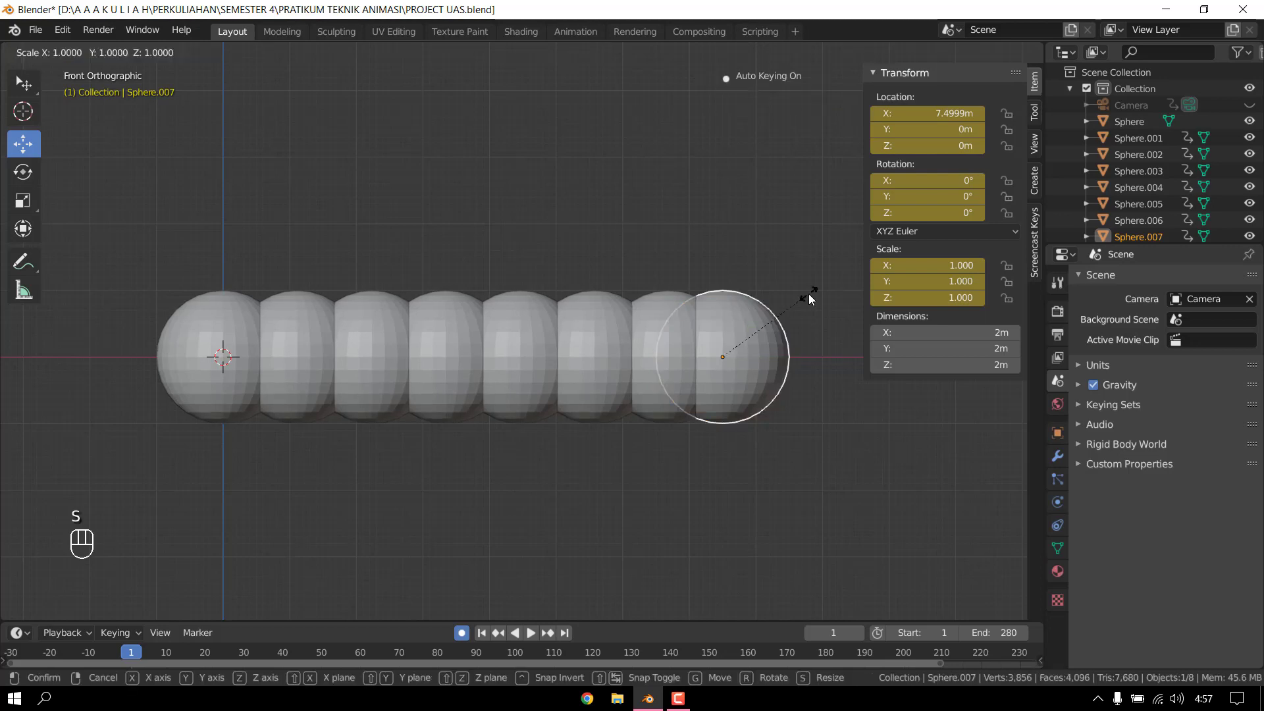
pyautogui.press('x')
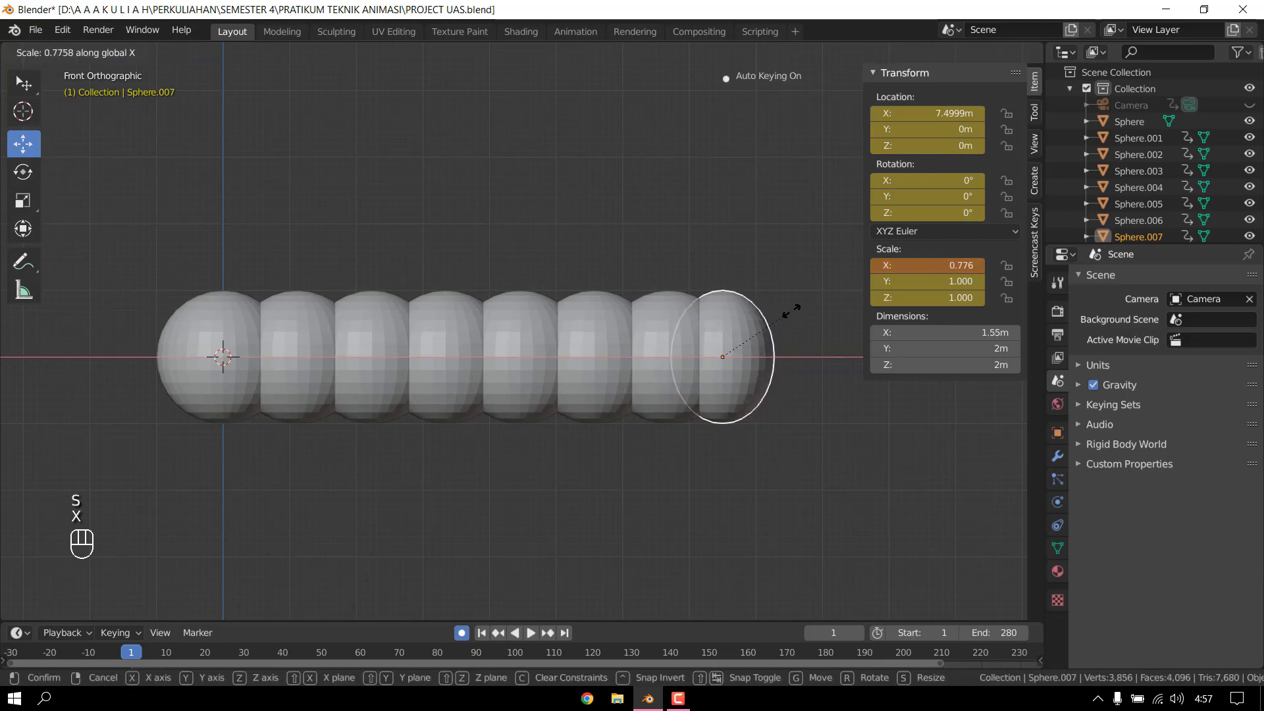
pyautogui.click(833, 316)
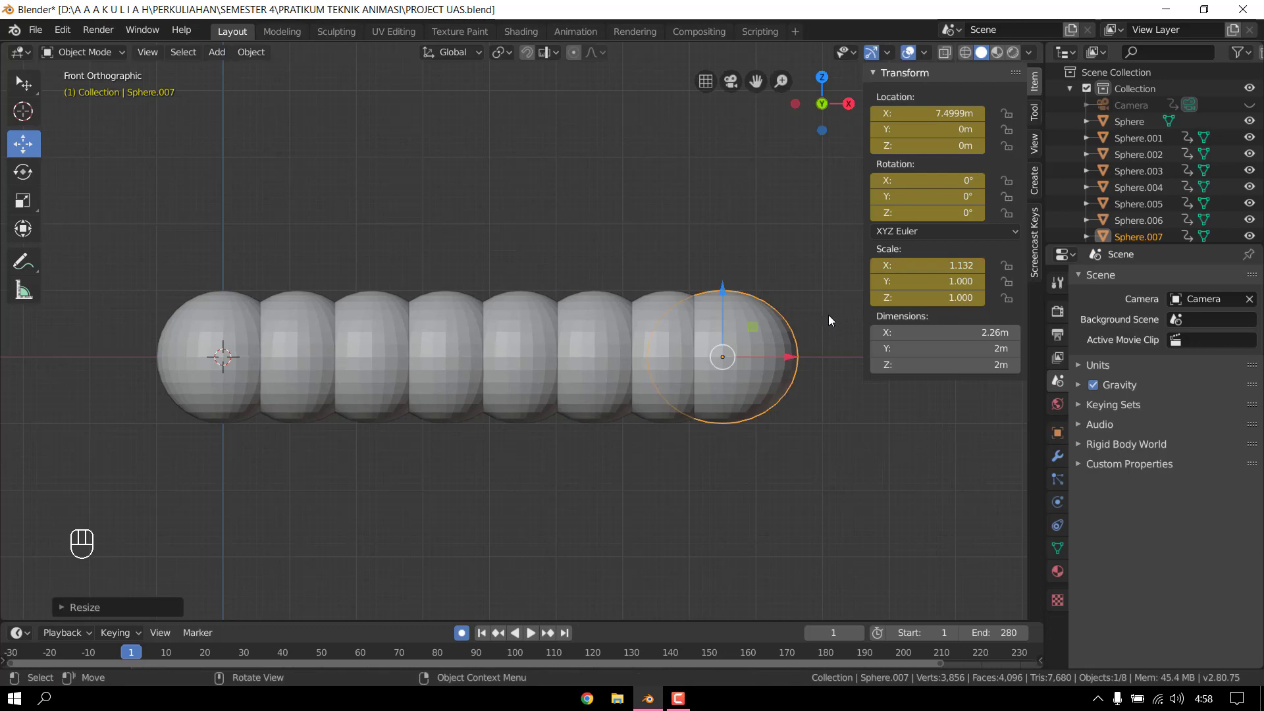
# - Flatten the last sphere of the row along Z to a scale of about 0.88
pyautogui.press('s')
pyautogui.press('z')
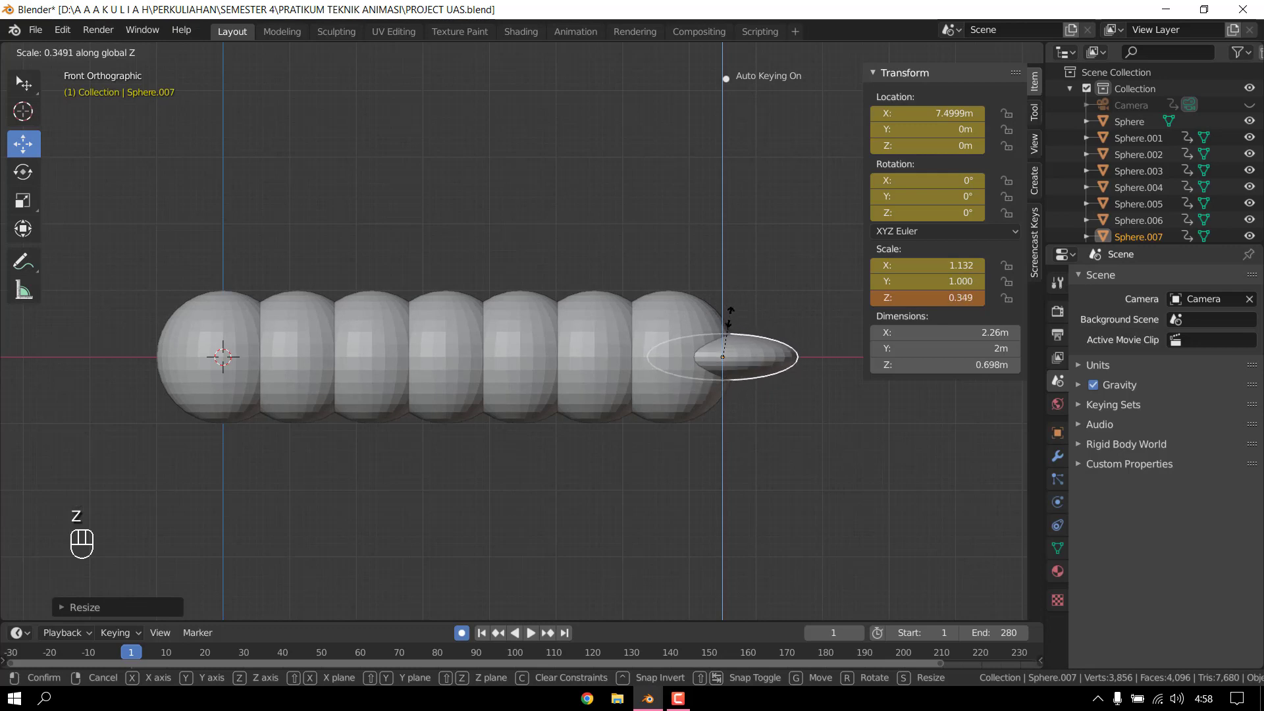
pyautogui.click(736, 259)
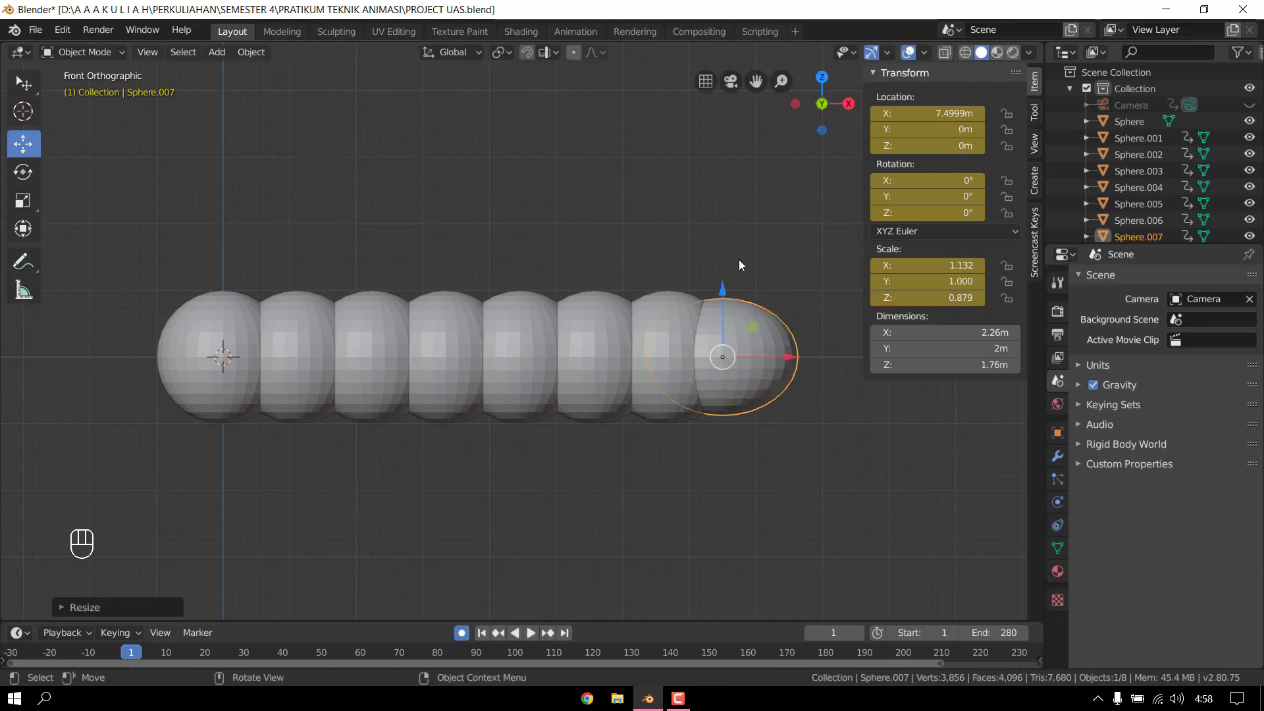
# - Move the last sphere inward along X to about 7.45 m and deselect it
pyautogui.moveTo(787, 358)
pyautogui.mouseDown()
pyautogui.moveTo(772, 345)
pyautogui.moveTo(794, 357)
pyautogui.mouseUp()
pyautogui.click(802, 454)
pyautogui.click(783, 358)
pyautogui.click(823, 304)
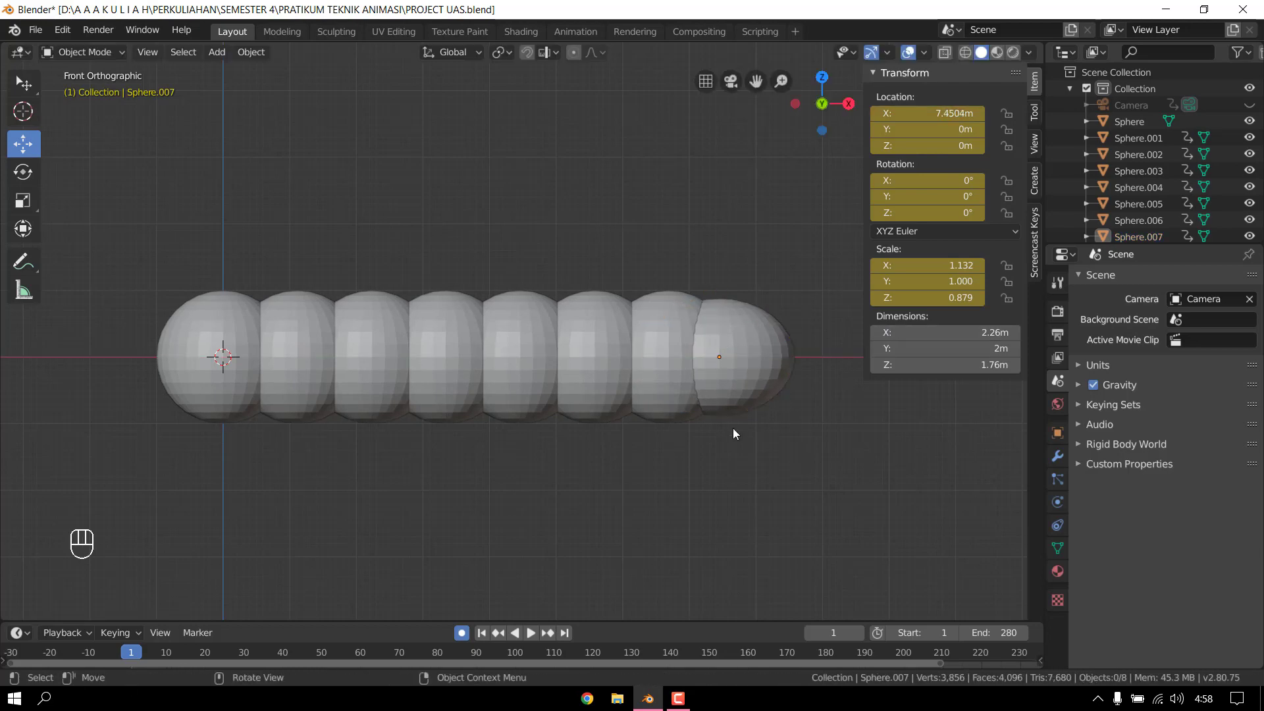
# - Shrink the last sphere uniformly by a factor of about 0.93 and deselect it
pyautogui.keyDown('shift'); pyautogui.moveTo(631, 448); pyautogui.dragTo(511, 421, button='middle'); pyautogui.keyUp('shift')
pyautogui.scroll(-1, 658, 452)
pyautogui.scroll(2, 709, 395)
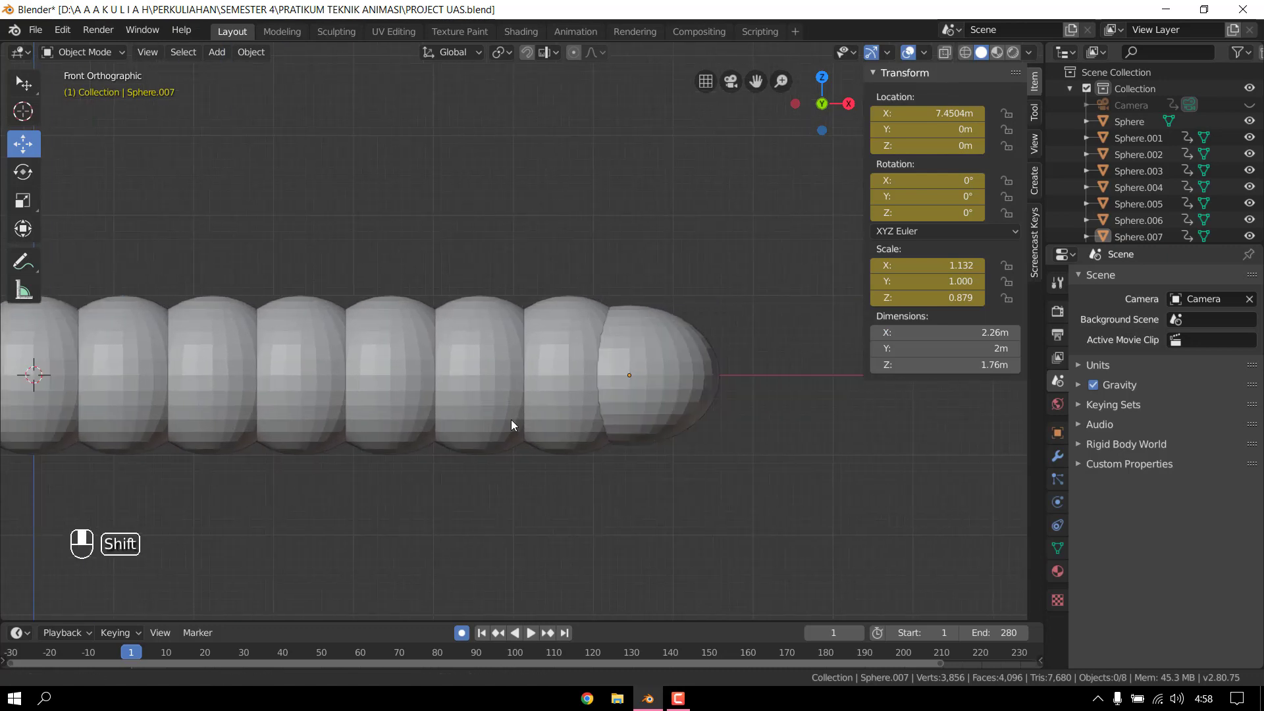
pyautogui.click(666, 404)
pyautogui.press('s')
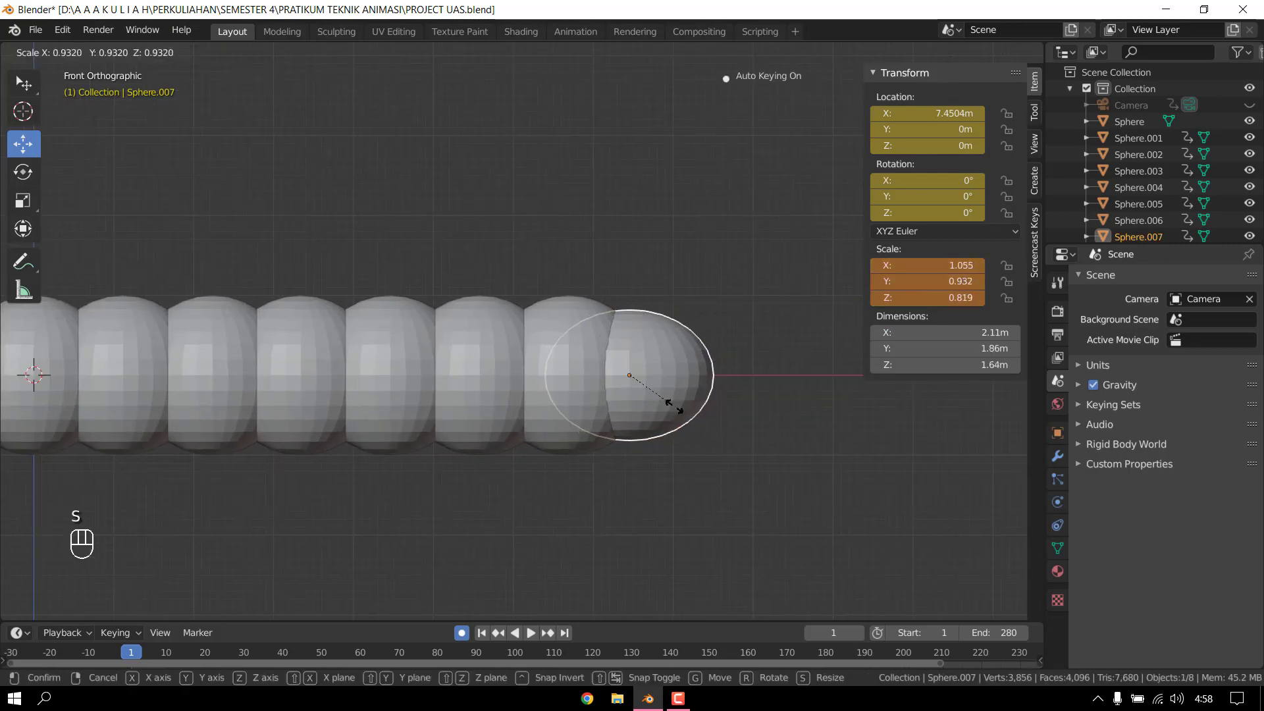
pyautogui.click(674, 407)
pyautogui.click(703, 484)
# - Enlarge the last sphere uniformly to a scale of about 1.117 × 0.987 × 0.867 and deselect it
pyautogui.scroll(-1, 583, 416)
pyautogui.click(645, 390)
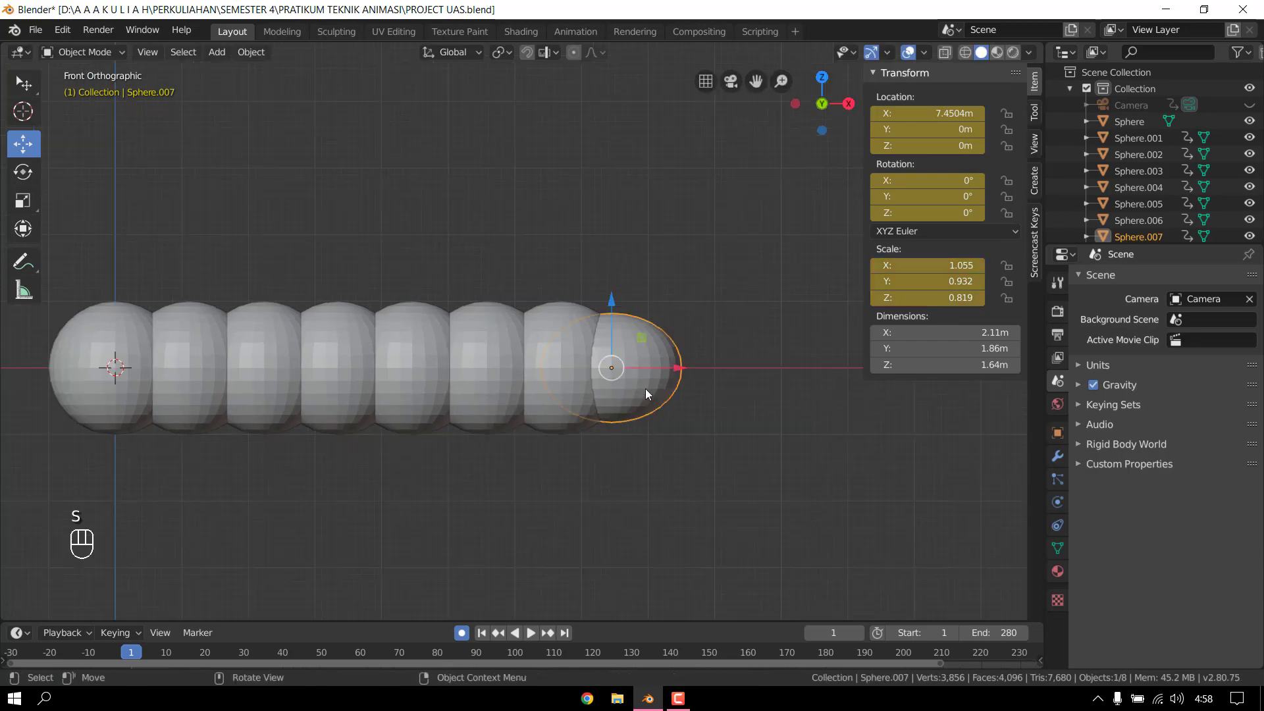
pyautogui.press('s')
pyautogui.click(649, 398)
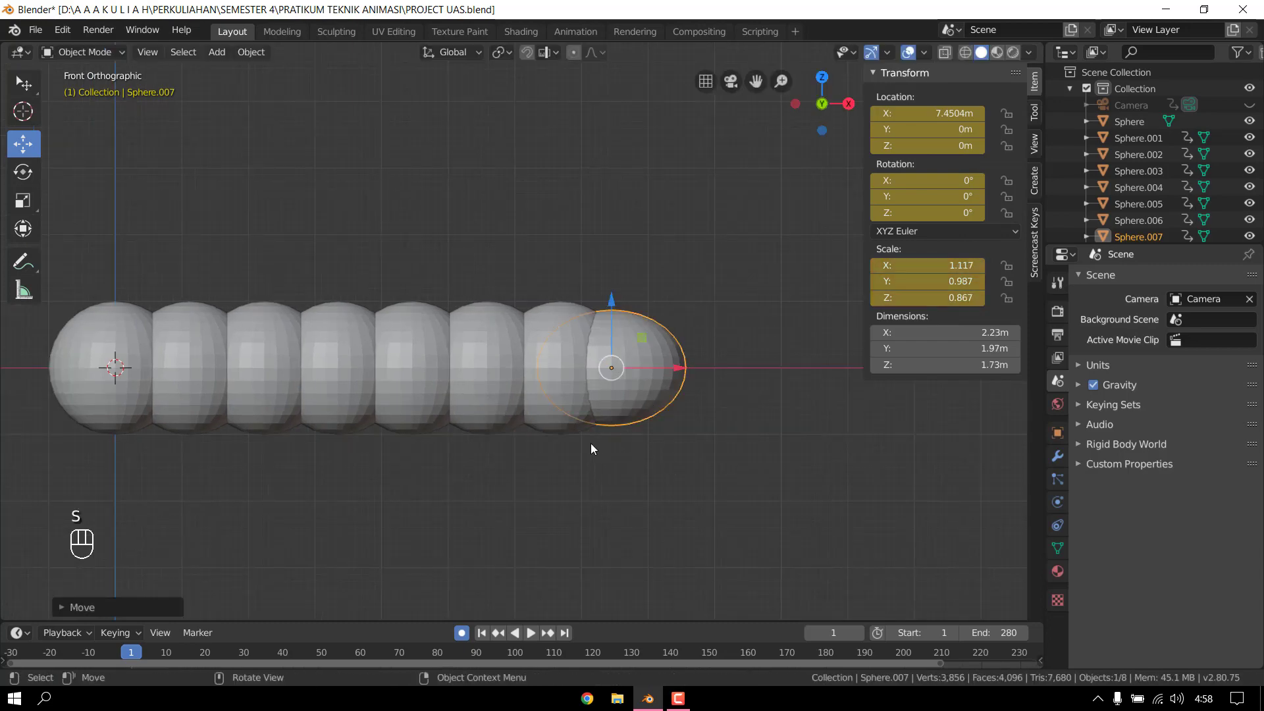
pyautogui.click(586, 459)
pyautogui.scroll(-1, 539, 464)
pyautogui.keyDown('shift'); pyautogui.moveTo(540, 463); pyautogui.dragTo(631, 431, button='middle'); pyautogui.keyUp('shift')
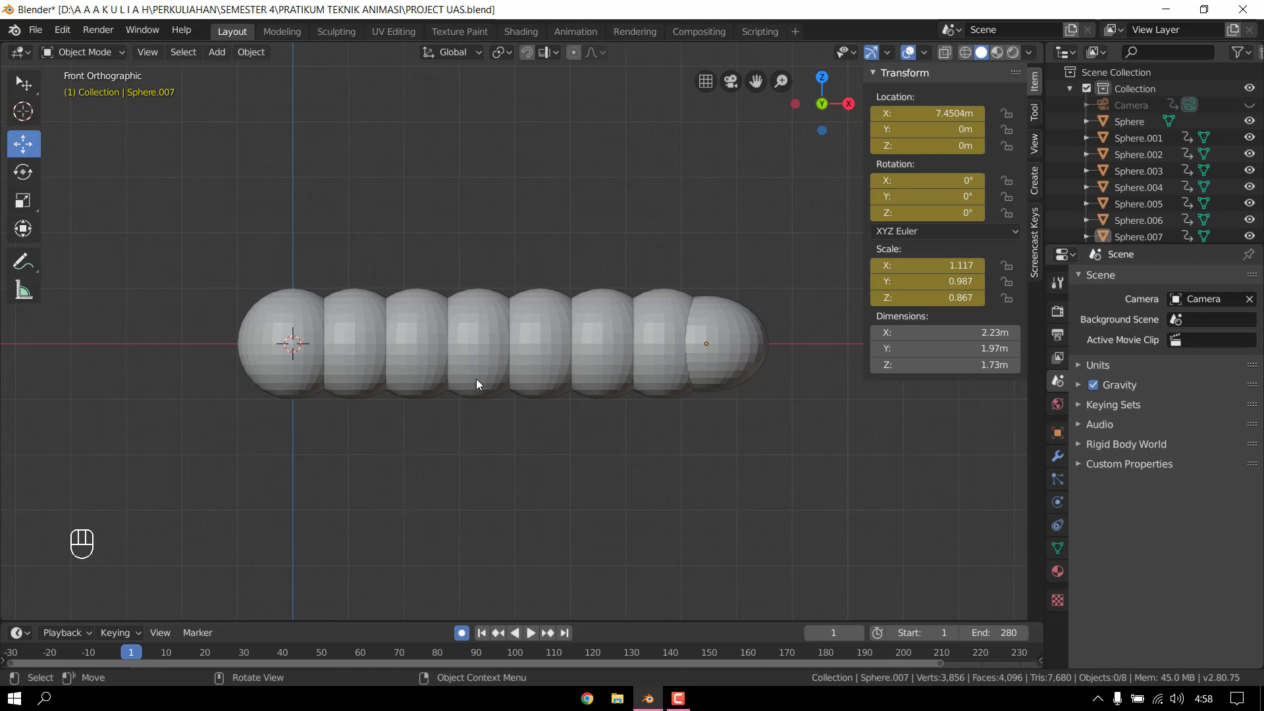
# - Enlarge the first sphere uniformly to a scale of about 1.335, shift it along X to about -0.24 m, and deselect it
pyautogui.click(291, 373)
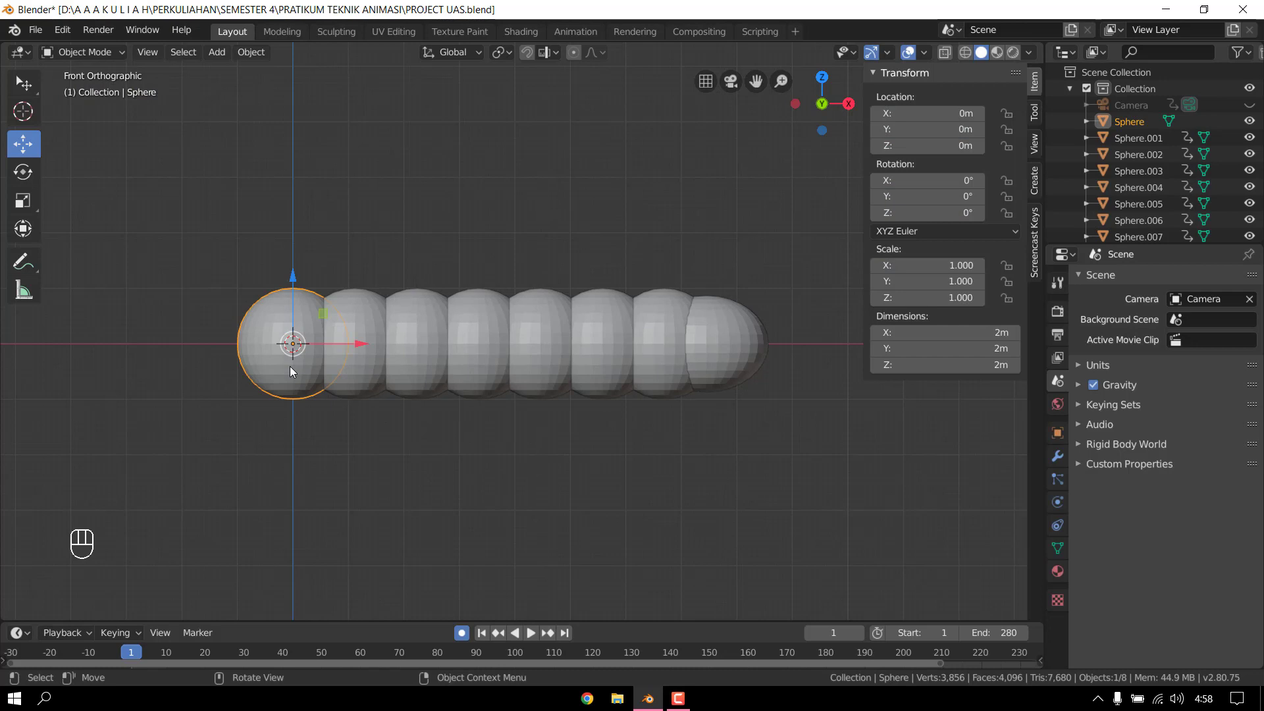
pyautogui.press('s')
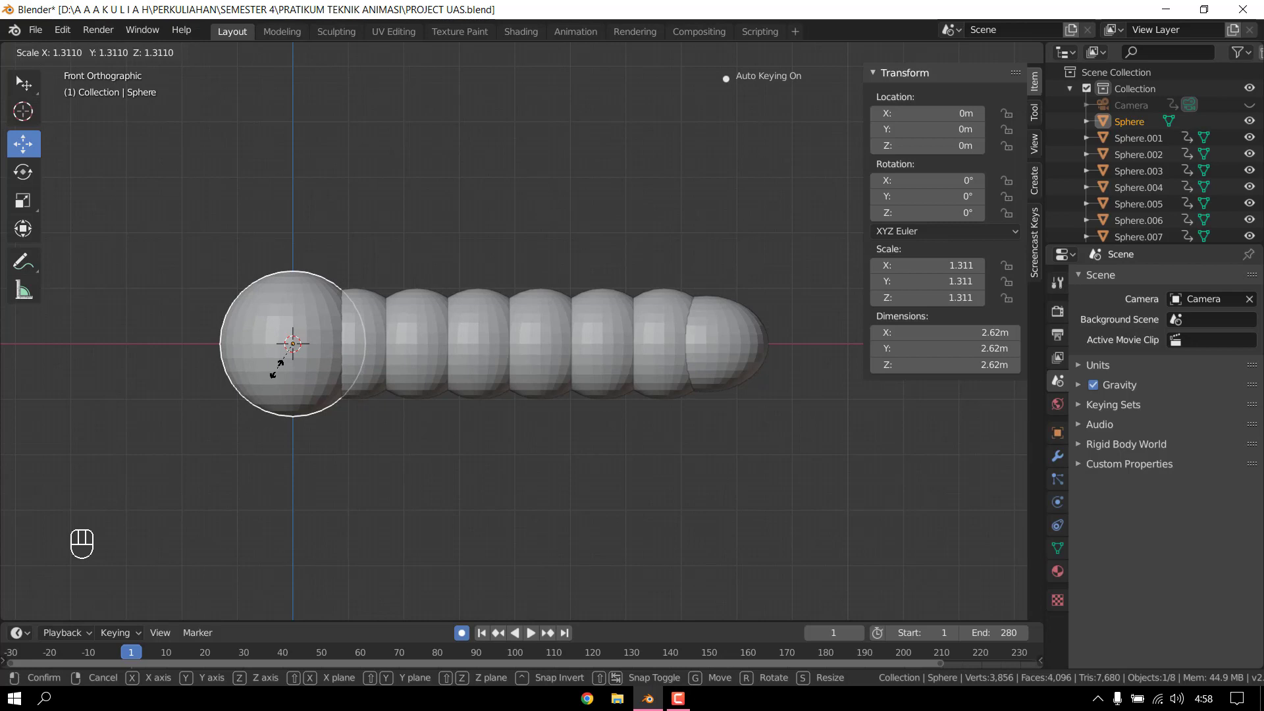
pyautogui.click(276, 370)
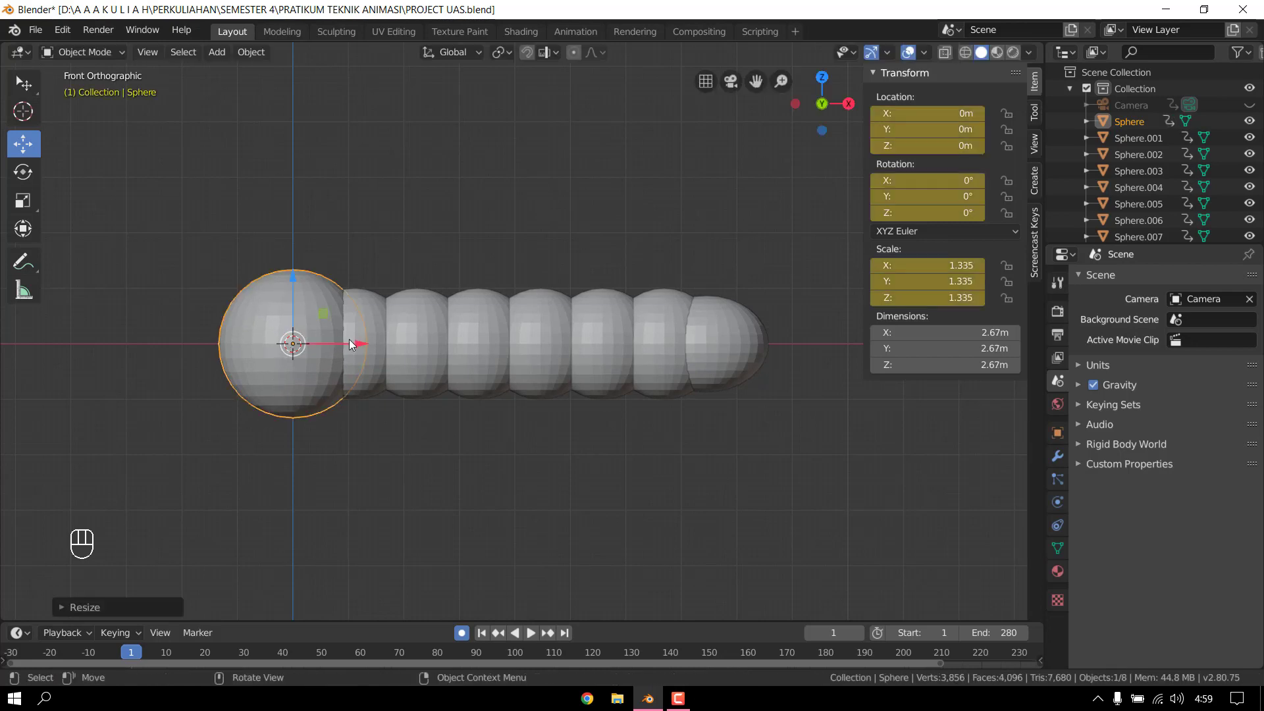
pyautogui.press('g')
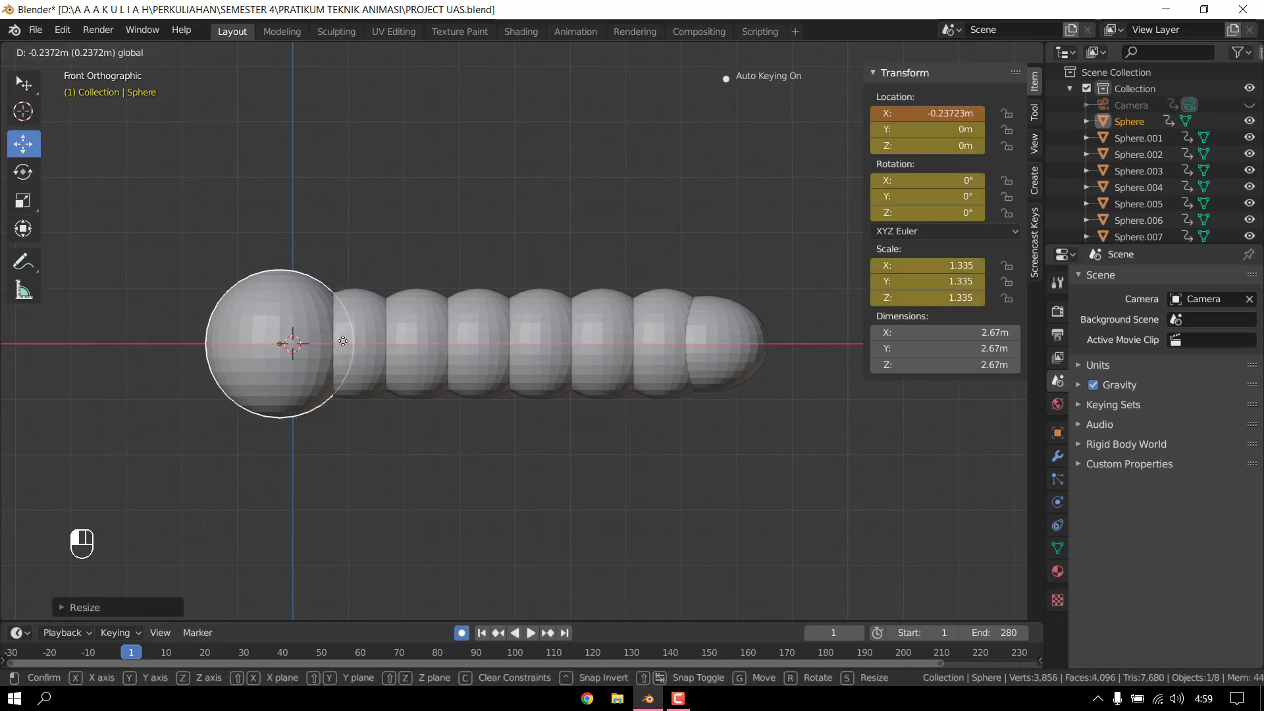
pyautogui.click(343, 341)
pyautogui.click(433, 425)
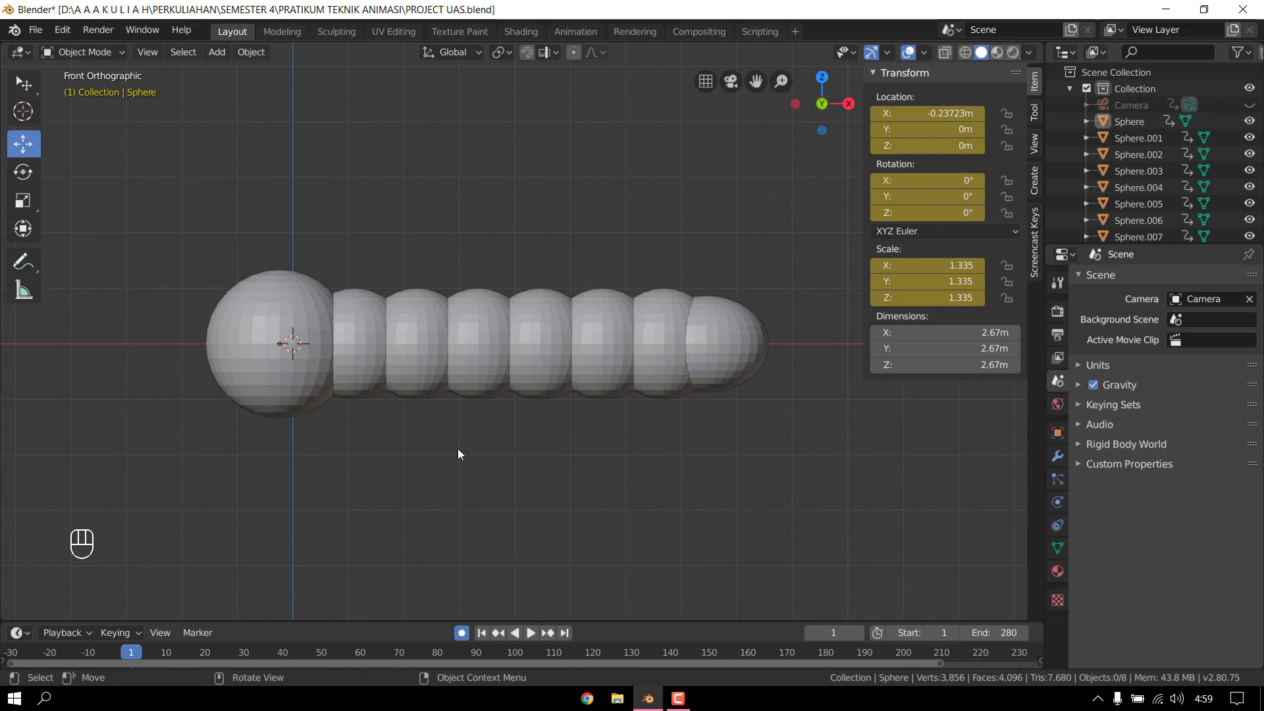
# - Open the enlarged head sphere in Edit Mode, switch to the left orthographic view, and deselect all its geometry
pyautogui.moveTo(458, 453); pyautogui.dragTo(534, 514, button='middle')
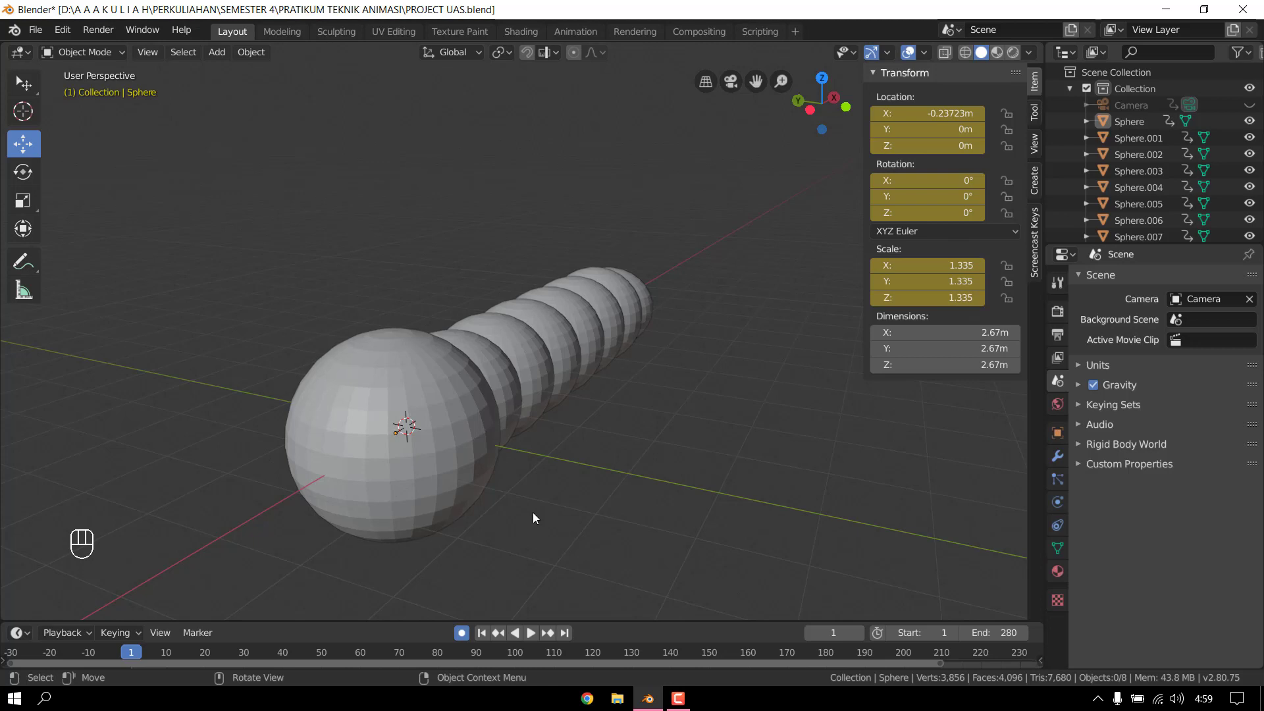
pyautogui.moveTo(518, 508); pyautogui.dragTo(429, 414, button='middle')
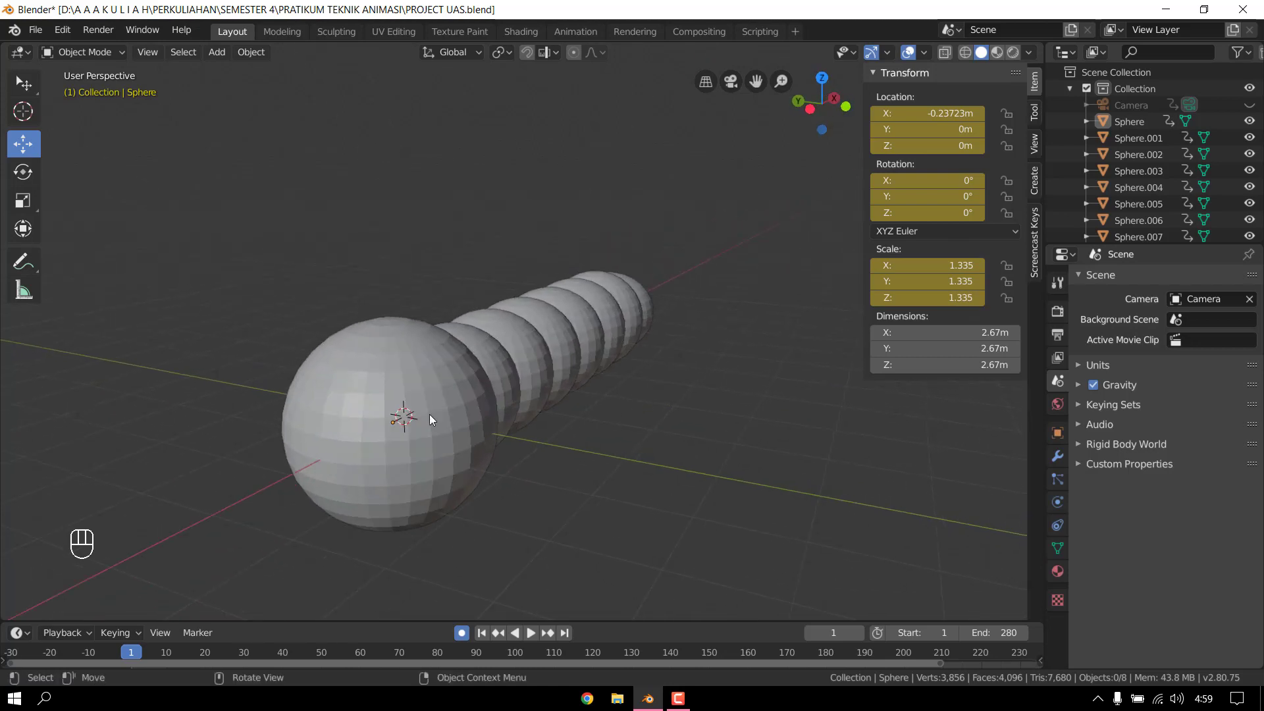
pyautogui.click(405, 381)
pyautogui.click(91, 52)
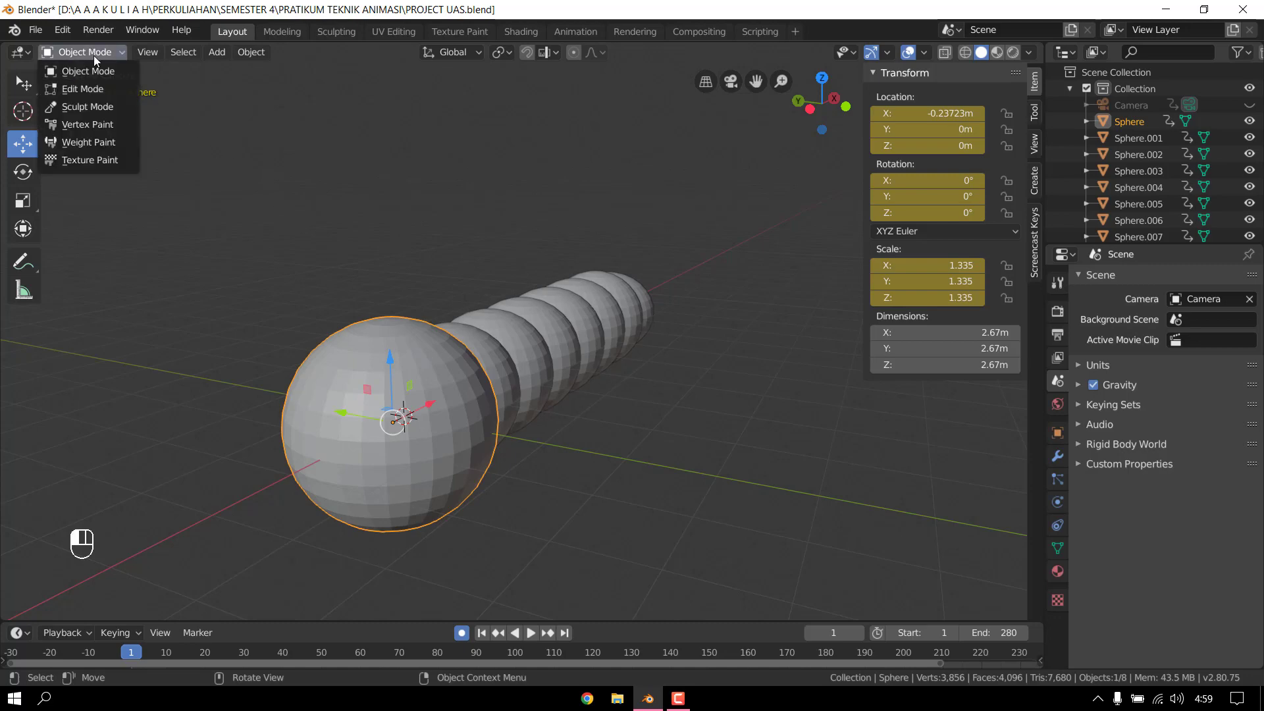
pyautogui.click(95, 90)
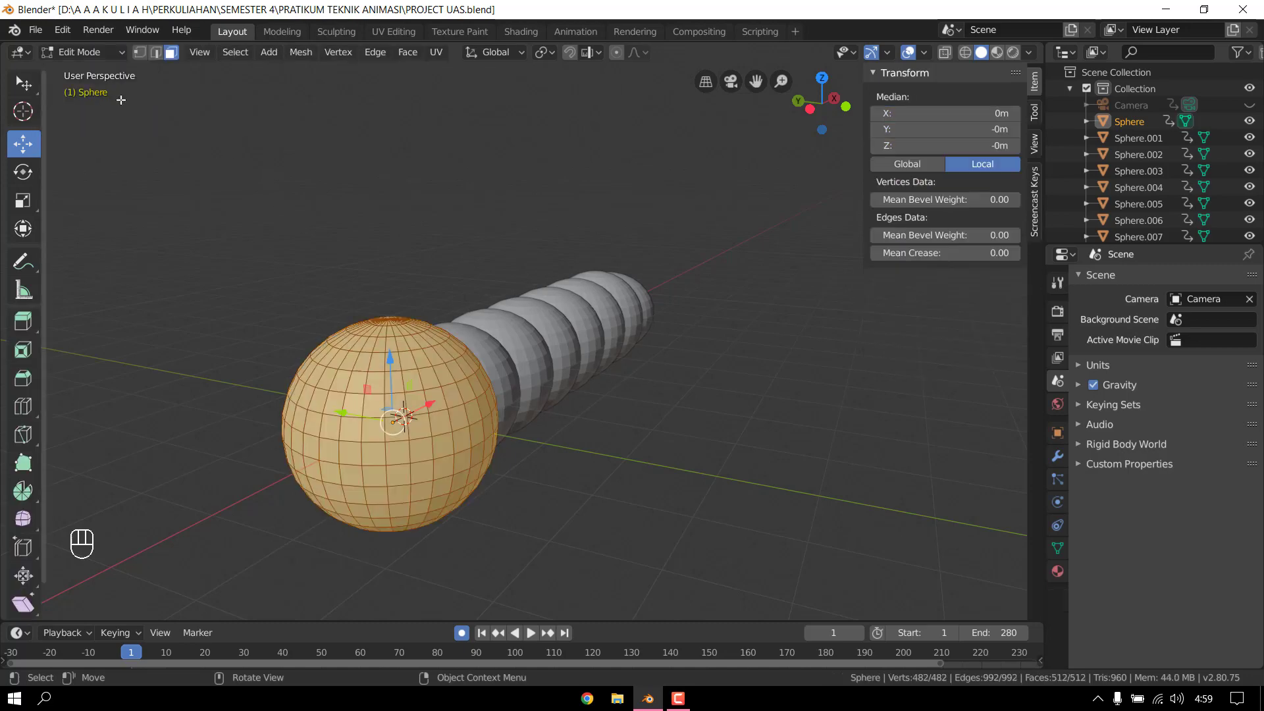
pyautogui.press('KP_Divide')
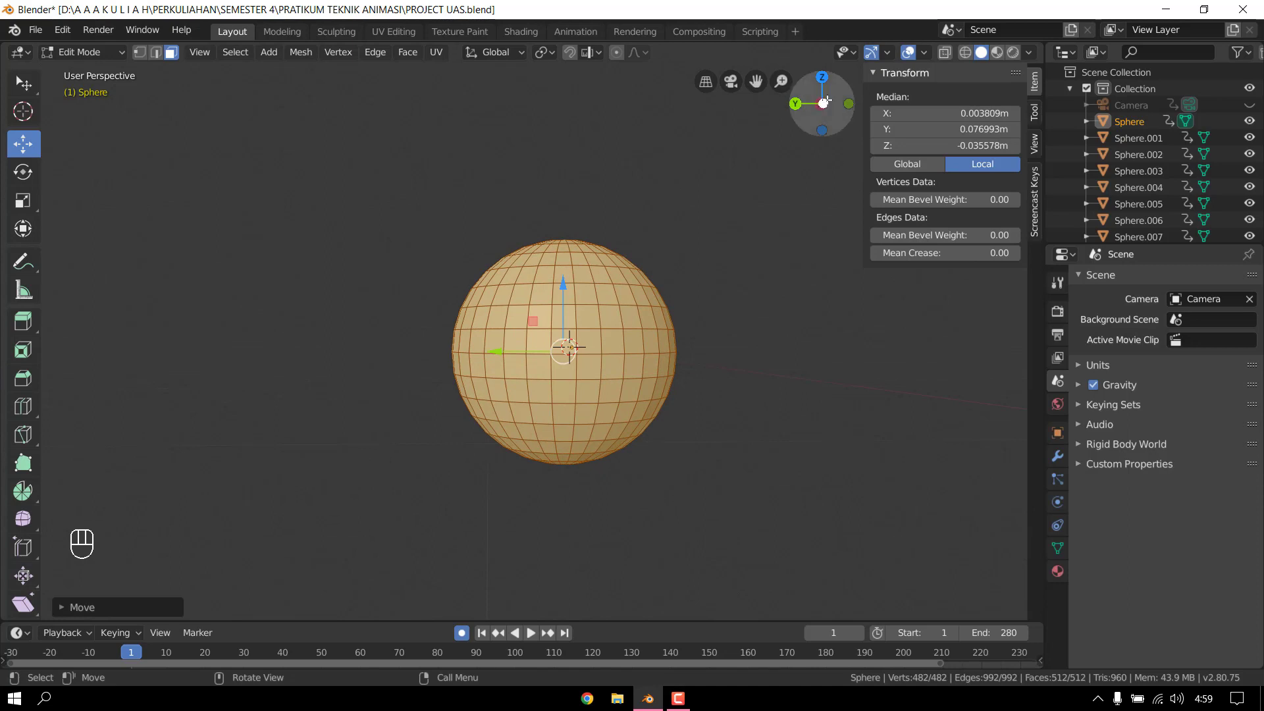
pyautogui.press('ctrl+KP_3')
pyautogui.scroll(3, 822, 359)
pyautogui.hotkey('alt', 'a')
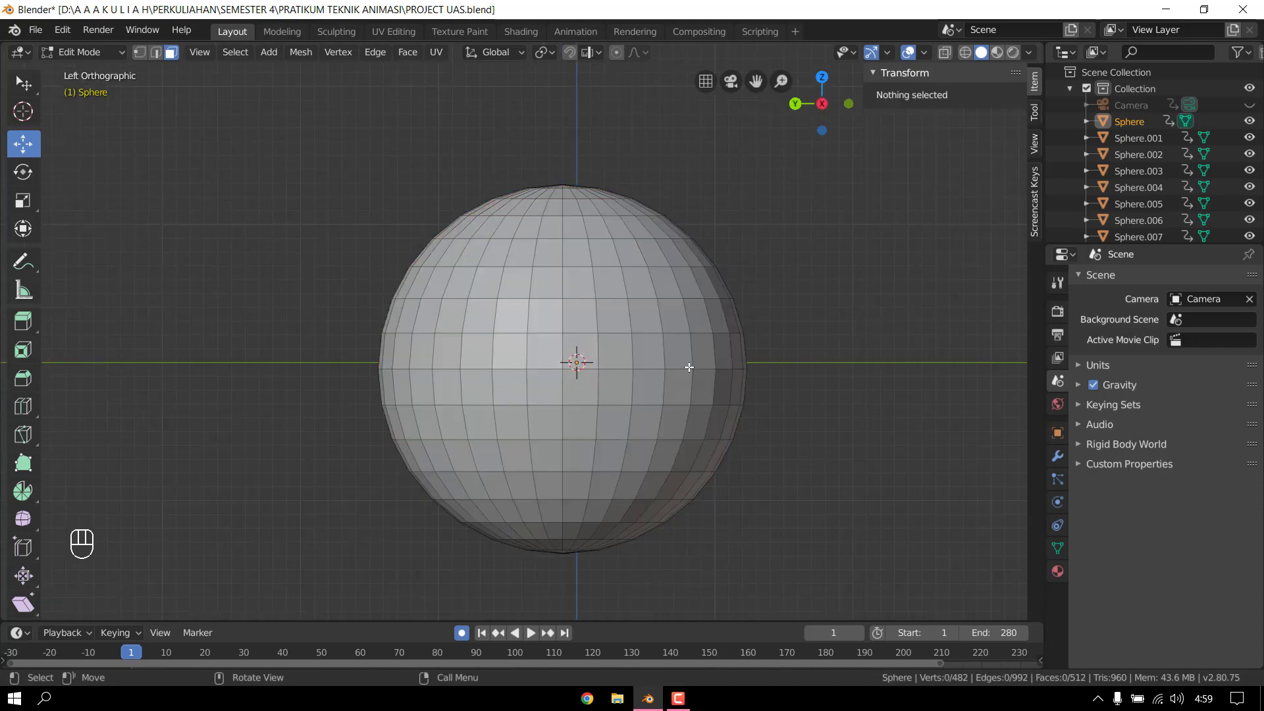
pyautogui.scroll(1, 689, 368)
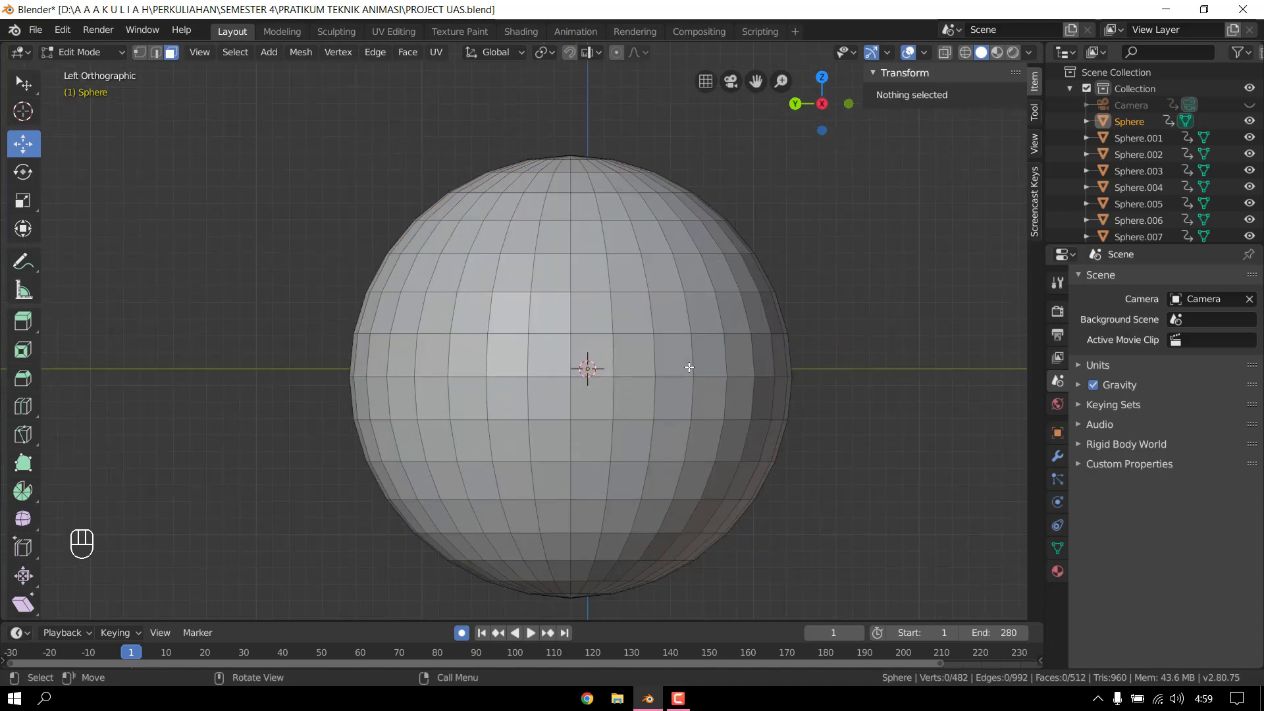
# - Select two 2×2 face blocks as eyes on the head's front and push them inward along X to a local median of about -0.76 m
pyautogui.click(624, 284)
pyautogui.click(632, 321)
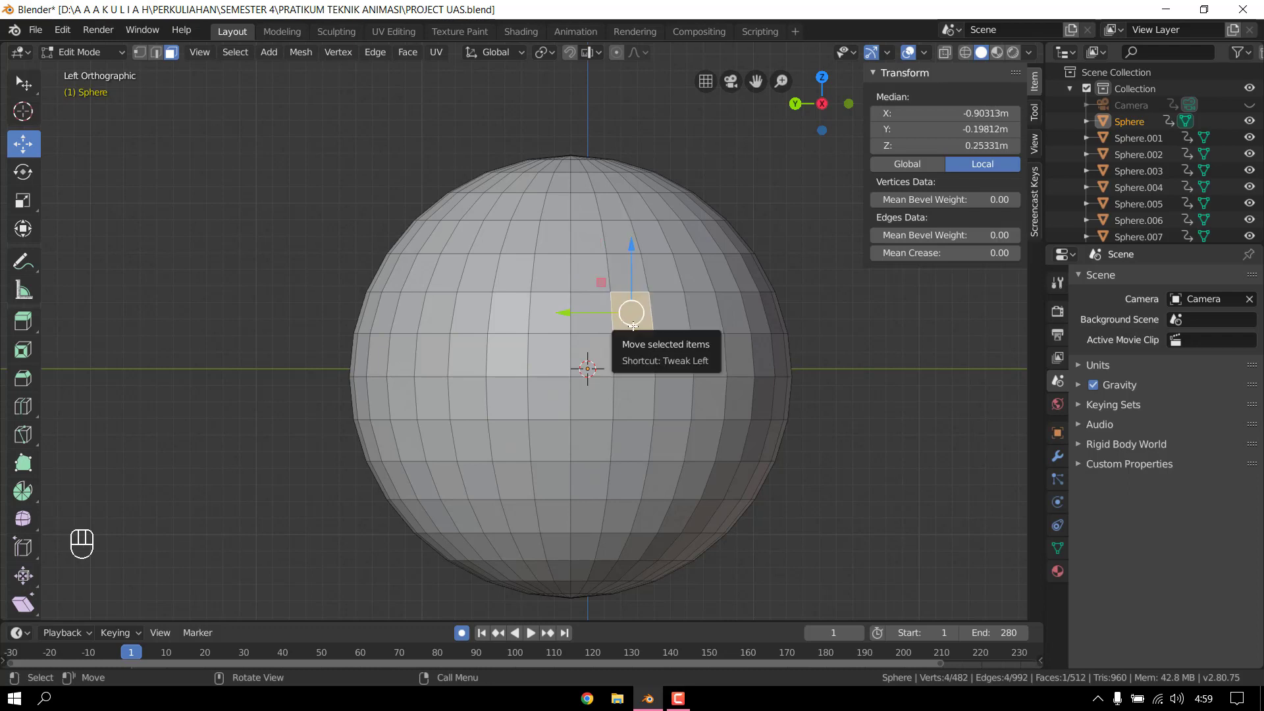
pyautogui.keyDown('shift'); pyautogui.click(634, 353); pyautogui.keyUp('shift')
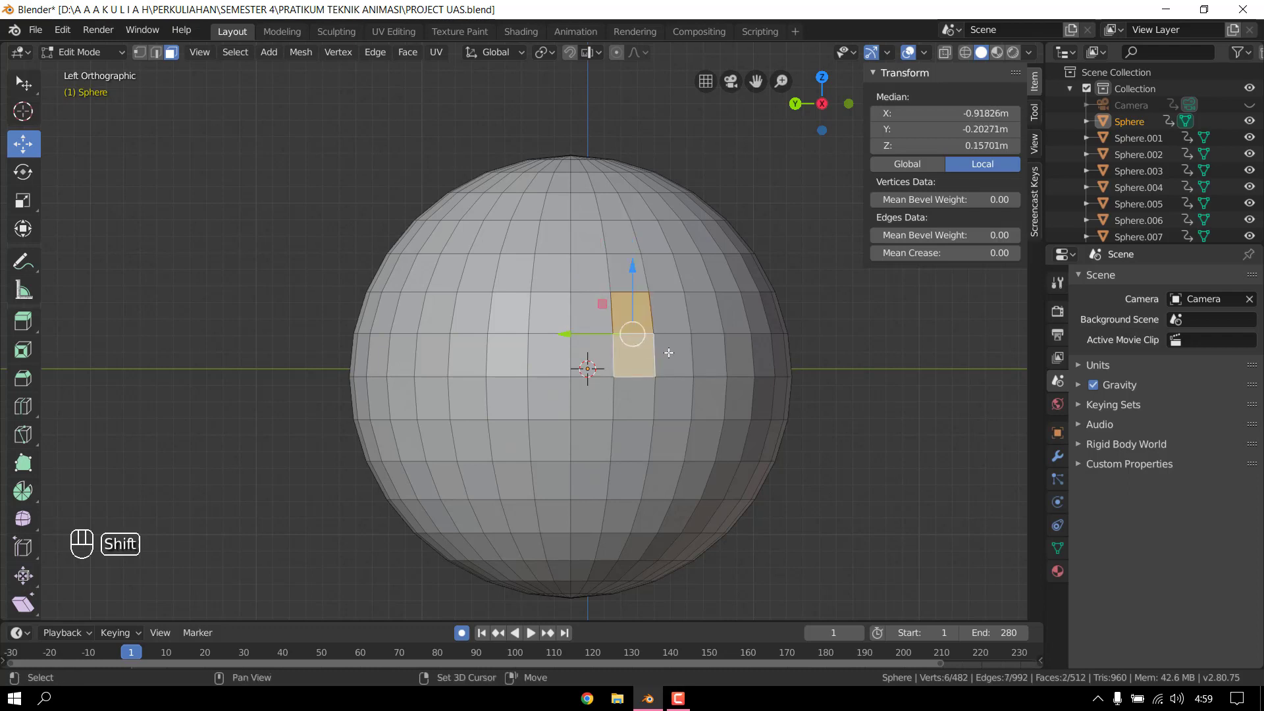
pyautogui.keyDown('shift'); pyautogui.click(672, 354); pyautogui.keyUp('shift')
pyautogui.keyDown('shift'); pyautogui.click(674, 326); pyautogui.keyUp('shift')
pyautogui.keyDown('shift'); pyautogui.click(511, 314); pyautogui.keyUp('shift')
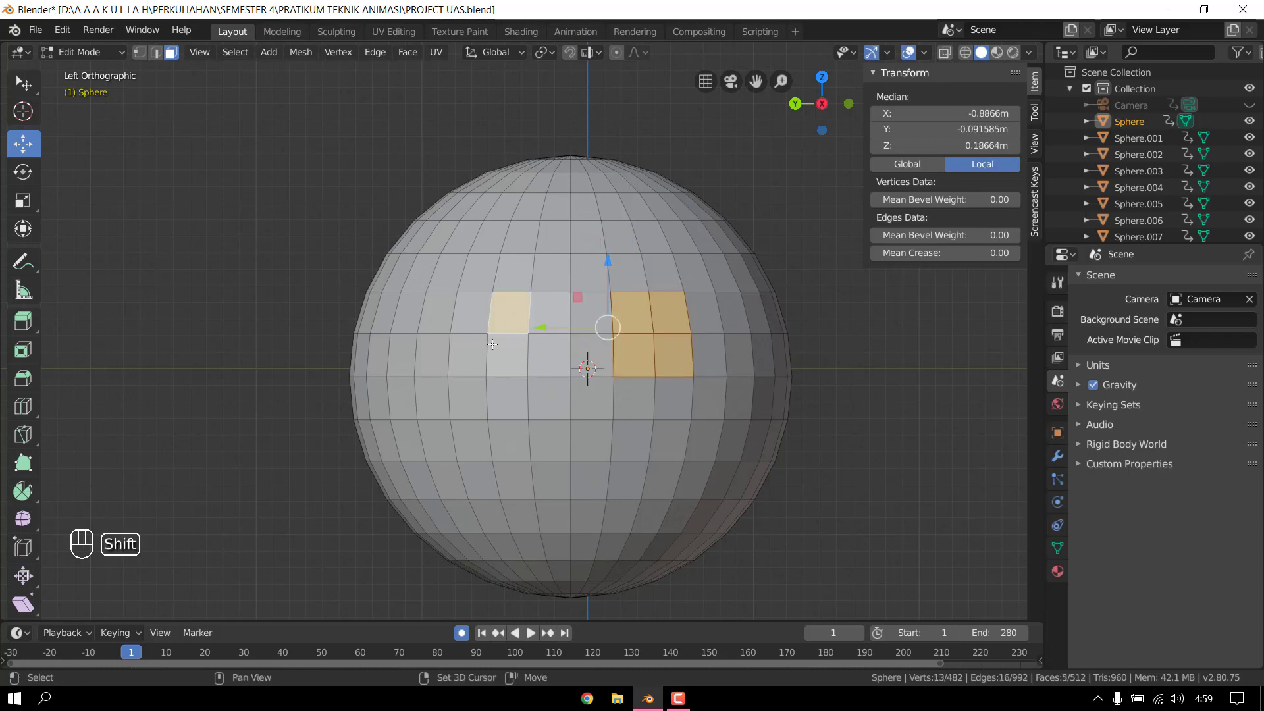
pyautogui.keyDown('shift'); pyautogui.click(464, 346); pyautogui.keyUp('shift')
pyautogui.keyDown('shift'); pyautogui.click(469, 313); pyautogui.keyUp('shift')
pyautogui.keyDown('shift'); pyautogui.click(513, 359); pyautogui.keyUp('shift')
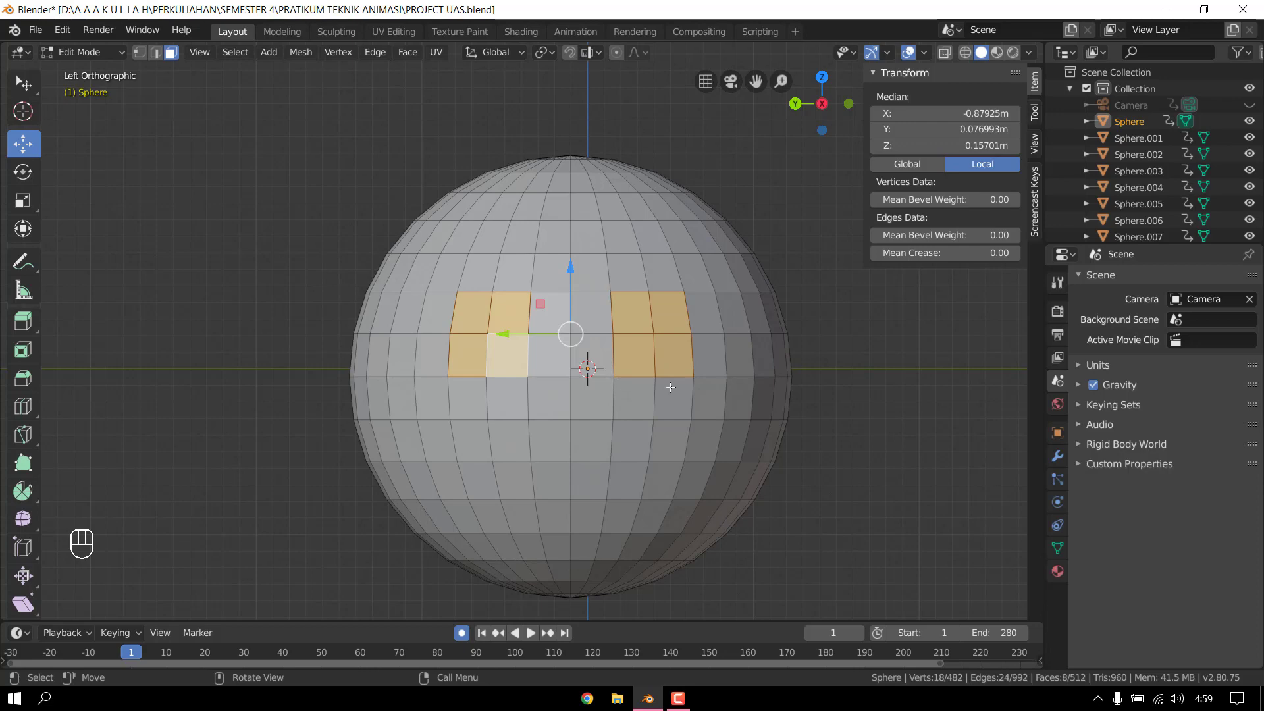
pyautogui.moveTo(663, 386); pyautogui.dragTo(626, 435, button='middle')
pyautogui.keyDown('shift'); pyautogui.moveTo(338, 519); pyautogui.dragTo(530, 449, button='middle'); pyautogui.keyUp('shift')
pyautogui.scroll(3, 665, 449)
pyautogui.scroll(1, 668, 449)
pyautogui.moveTo(739, 469); pyautogui.dragTo(698, 455, button='middle')
pyautogui.scroll(1, 353, 338)
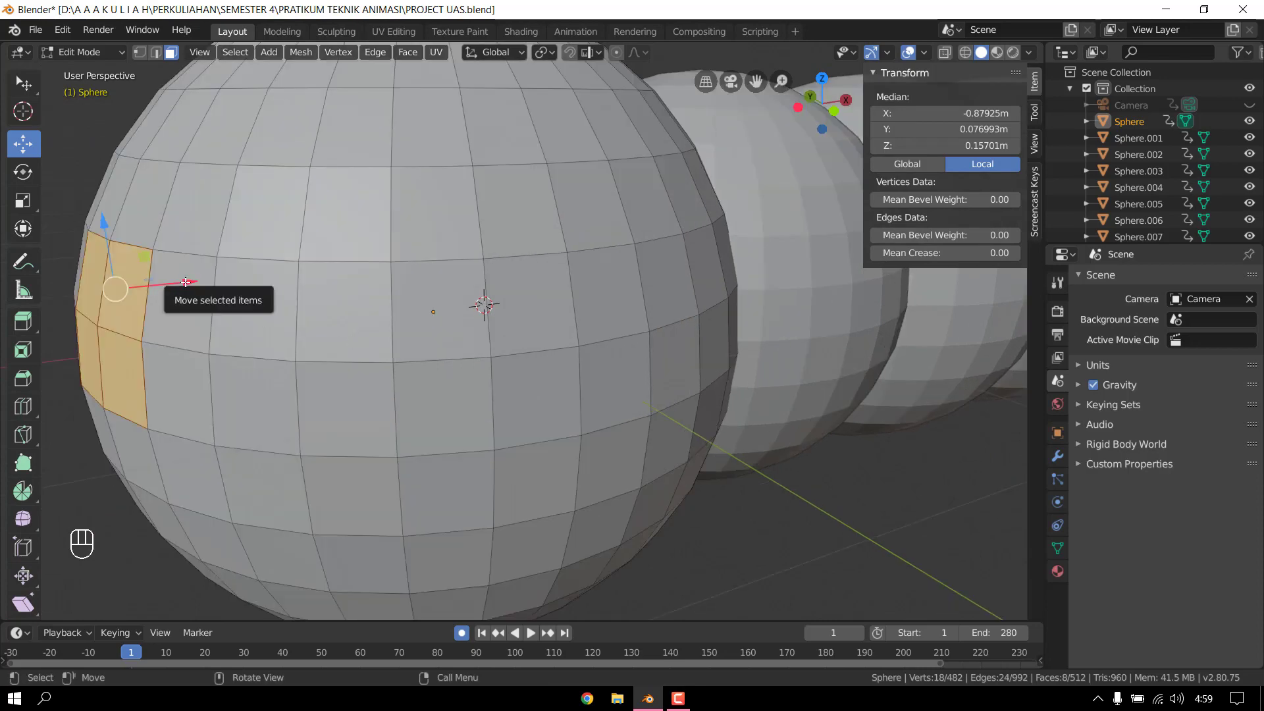
pyautogui.moveTo(186, 282); pyautogui.dragTo(235, 282)
# - Deselect the recessed eye faces, return to Object Mode, and deselect the head sphere
pyautogui.moveTo(421, 383); pyautogui.dragTo(466, 393, button='middle')
pyautogui.scroll(-2, 466, 394)
pyautogui.moveTo(731, 457); pyautogui.dragTo(674, 483, button='middle')
pyautogui.scroll(-3, 666, 475)
pyautogui.keyDown('shift'); pyautogui.moveTo(796, 490); pyautogui.dragTo(616, 487, button='middle'); pyautogui.keyUp('shift')
pyautogui.scroll(-2, 667, 486)
pyautogui.moveTo(438, 439); pyautogui.dragTo(523, 437, button='middle')
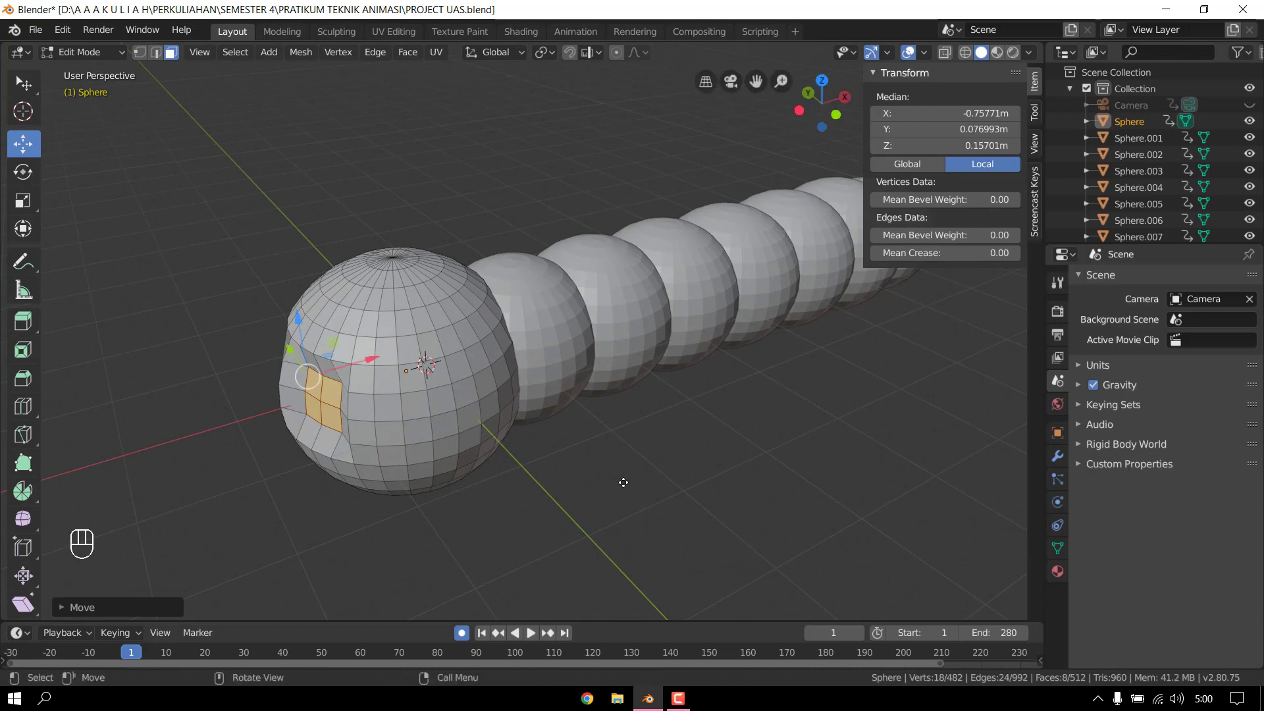
pyautogui.scroll(-3, 635, 469)
pyautogui.click(650, 459)
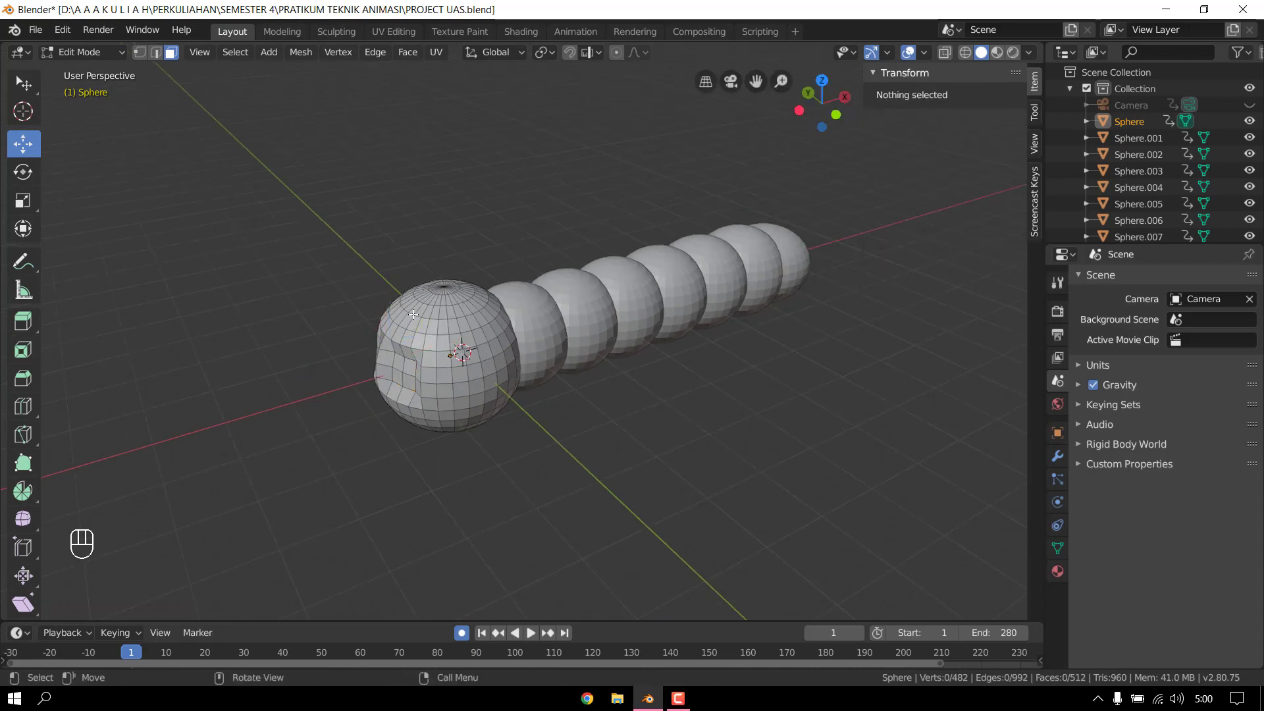
pyautogui.click(82, 54)
pyautogui.click(92, 65)
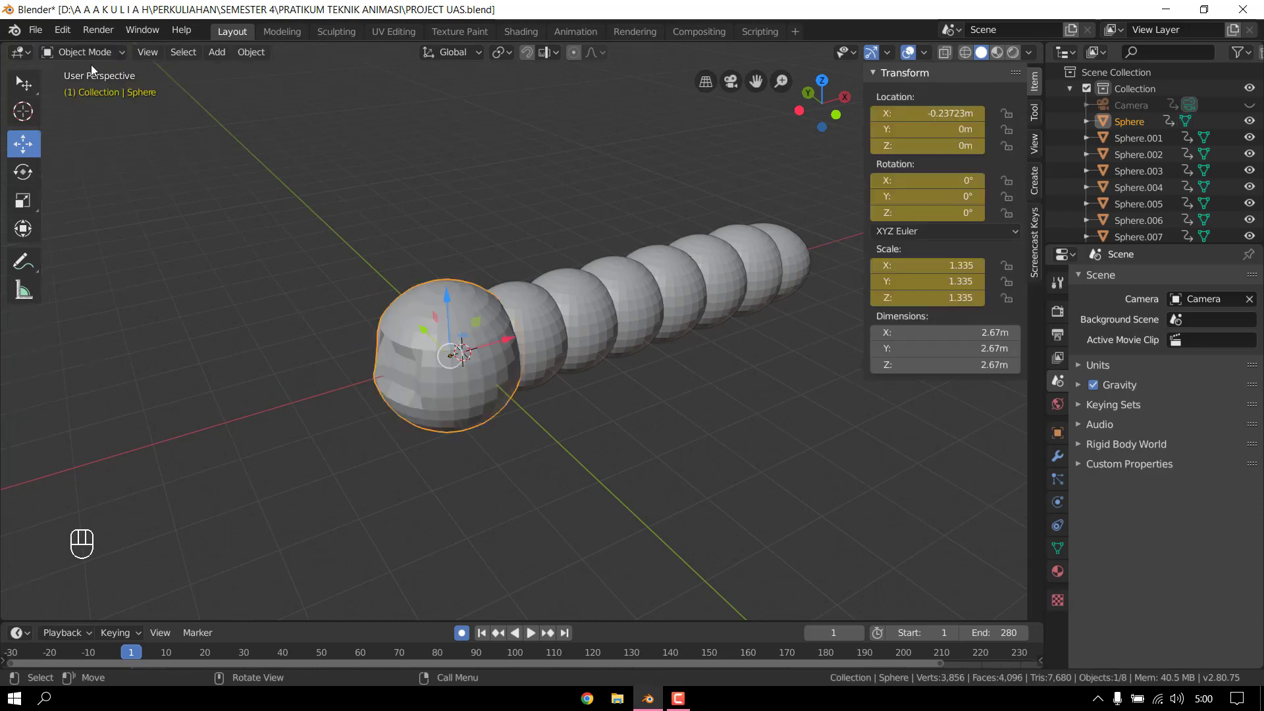
pyautogui.click(644, 372)
pyautogui.moveTo(624, 401); pyautogui.dragTo(642, 397, button='middle')
pyautogui.scroll(1, 685, 385)
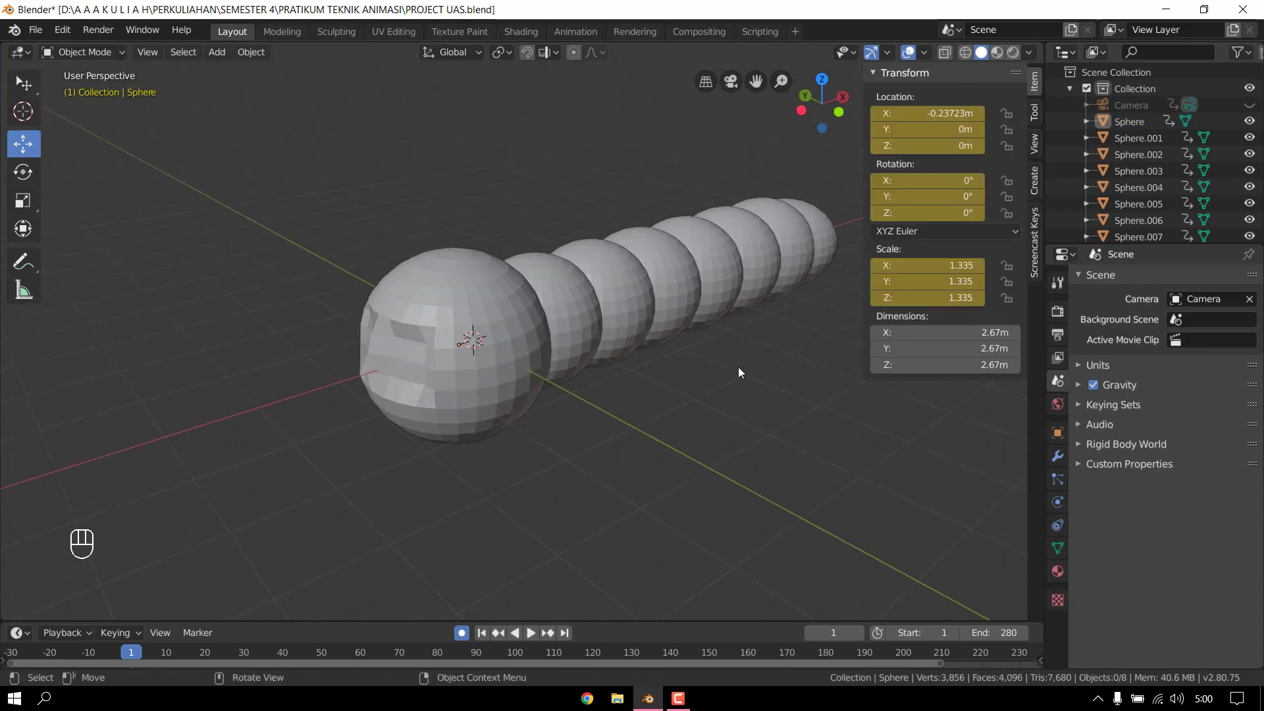
# - Switch to the left orthographic view of the head and add a cone mesh at the 3D cursor
pyautogui.click(801, 110)
pyautogui.scroll(3, 685, 349)
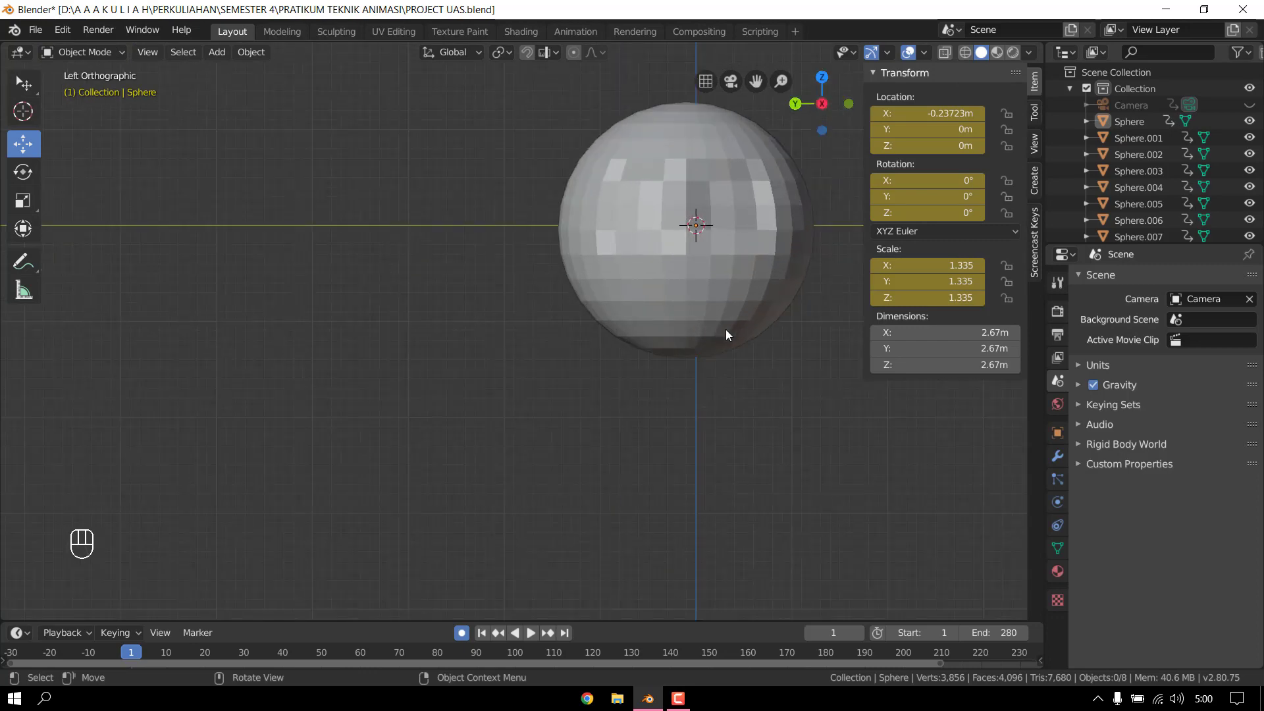
pyautogui.keyDown('shift'); pyautogui.moveTo(746, 341); pyautogui.dragTo(583, 492, button='middle'); pyautogui.keyUp('shift')
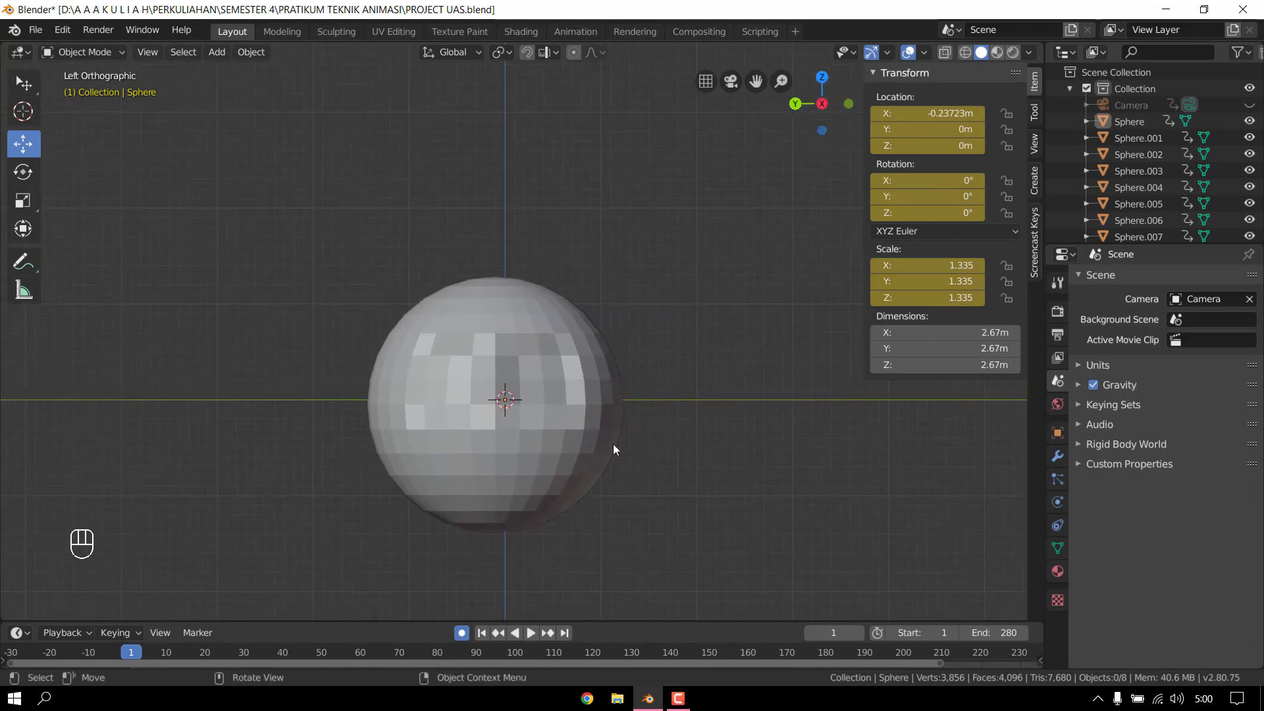
pyautogui.keyDown('shift'); pyautogui.moveTo(614, 448); pyautogui.dragTo(611, 467, button='middle'); pyautogui.keyUp('shift')
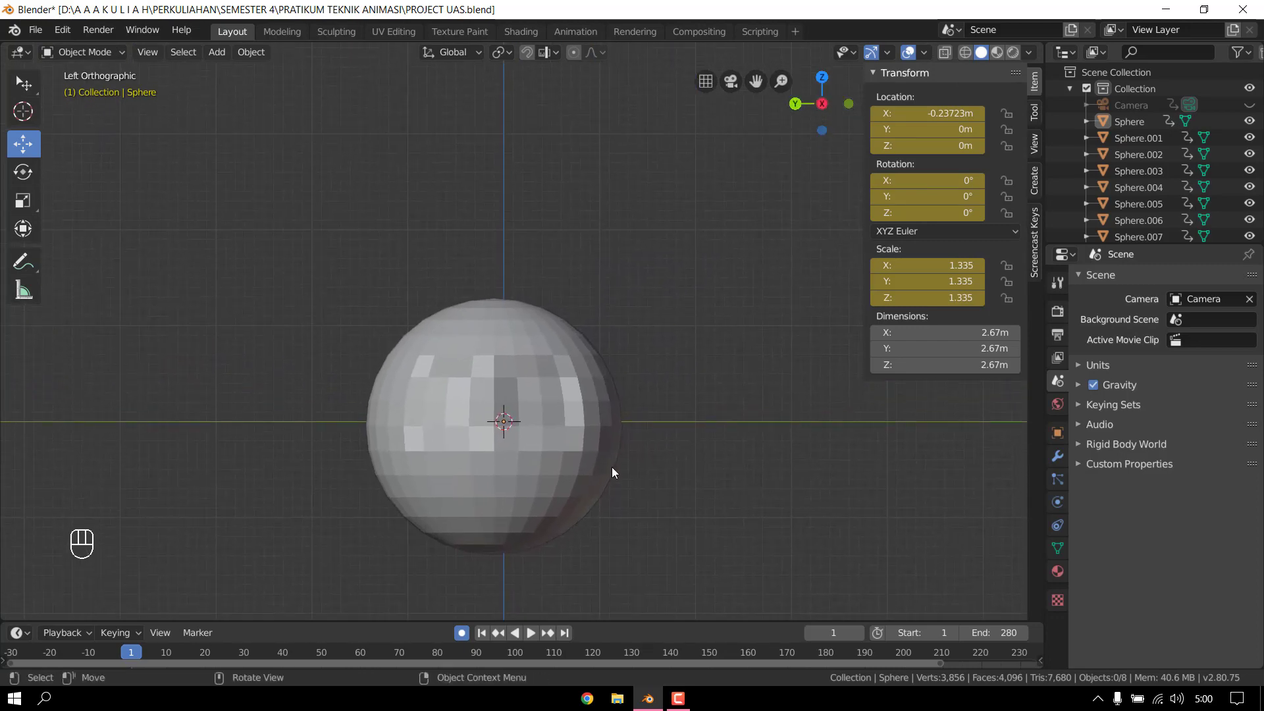
pyautogui.hotkey('shift', 'a')
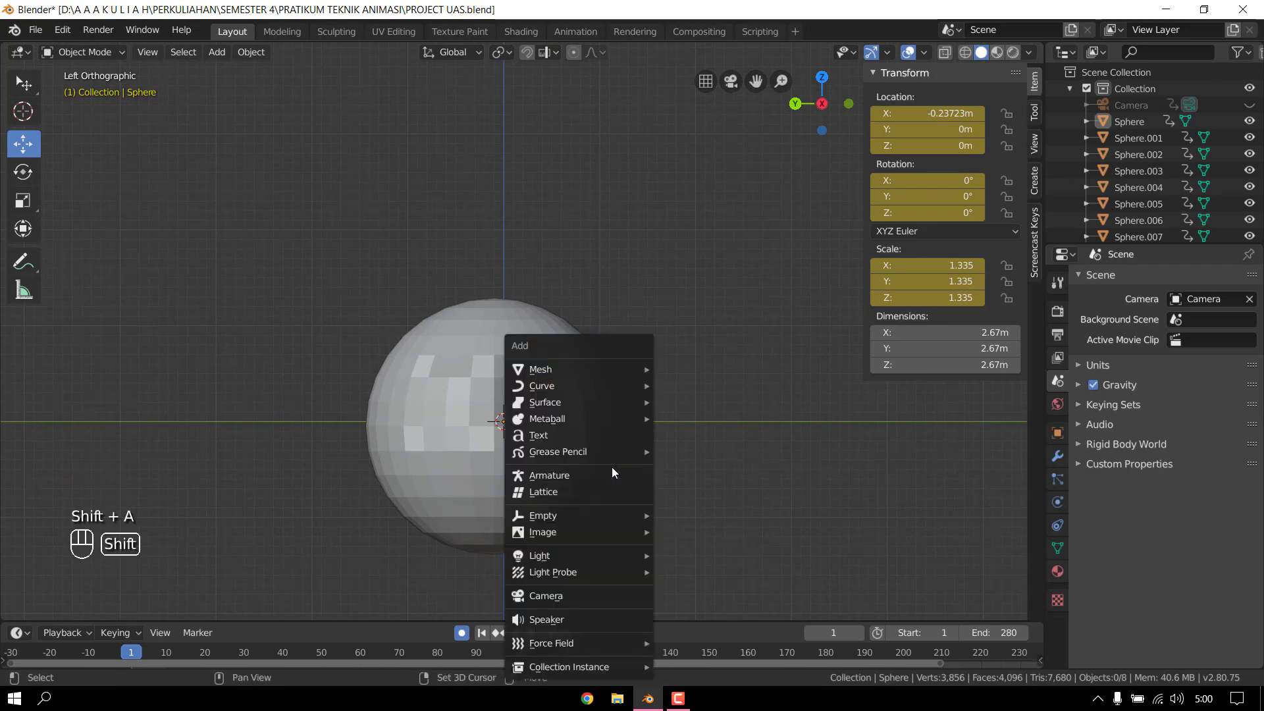
pyautogui.moveTo(599, 372)
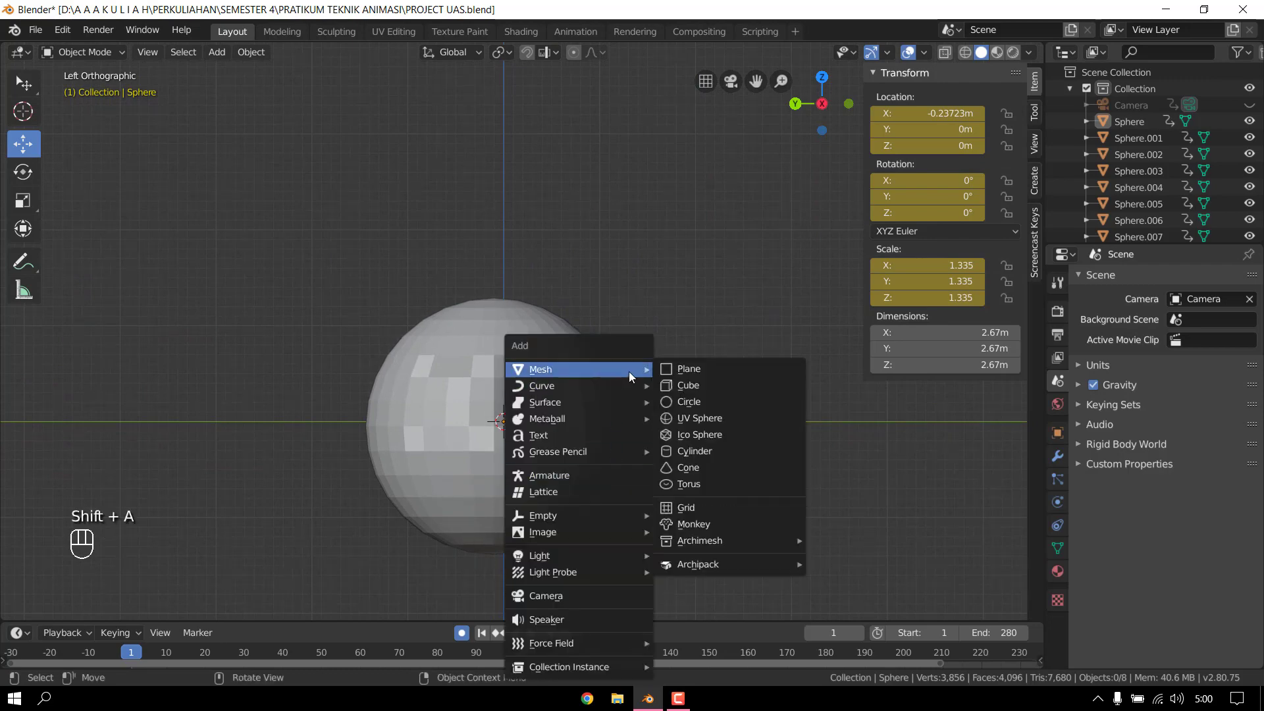
pyautogui.click(714, 465)
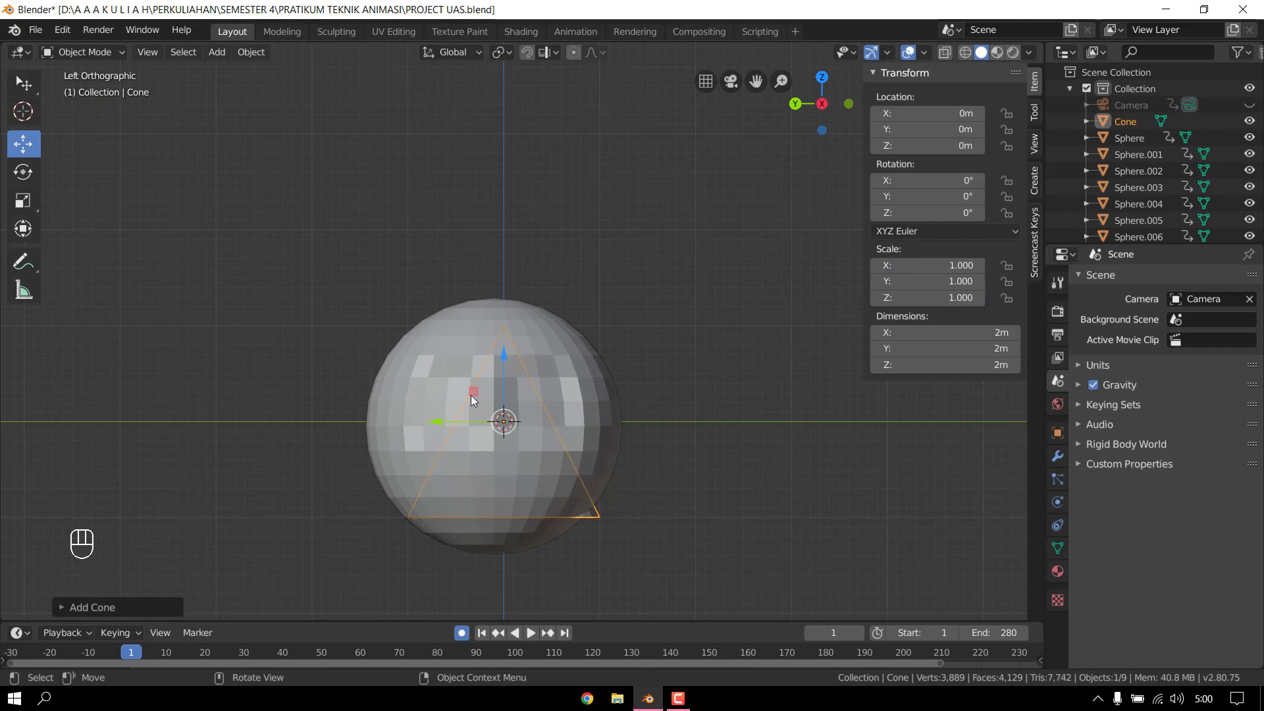
# - Raise the cone above the head to a Z location of about 2.8 m and stretch it along Z to a scale of about 4.19
pyautogui.moveTo(504, 358); pyautogui.dragTo(517, 90)
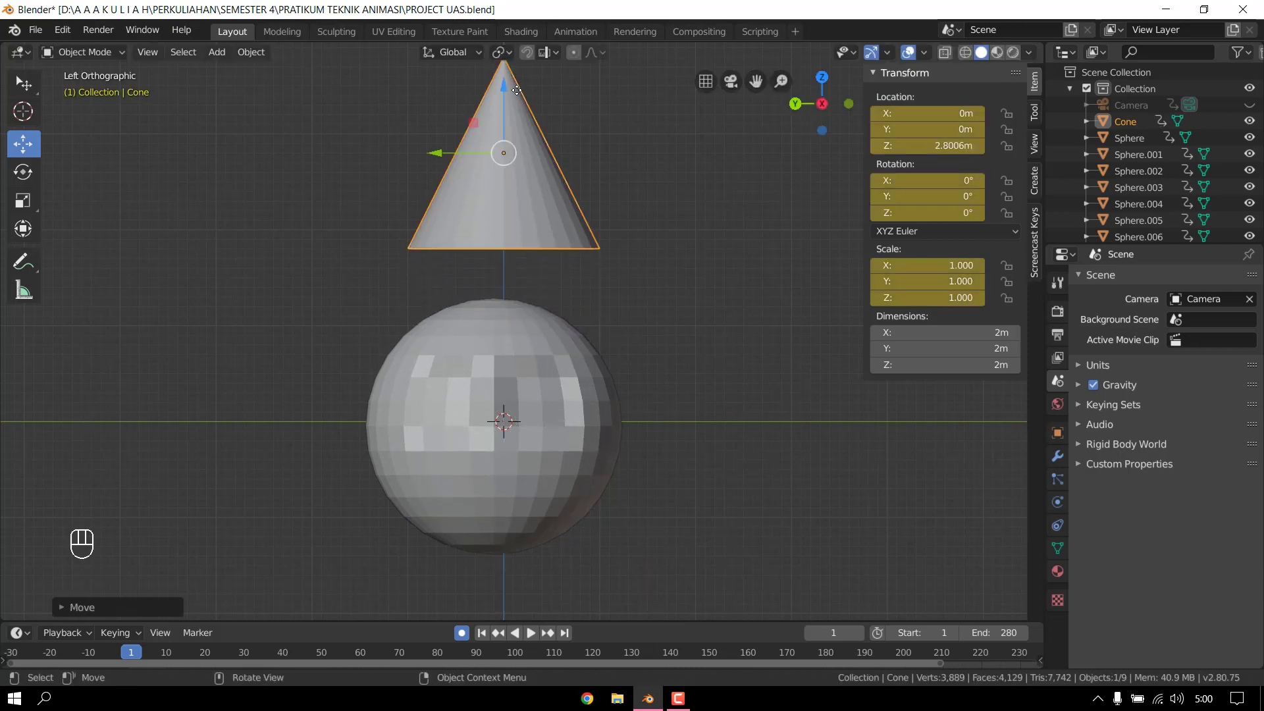
pyautogui.press('s')
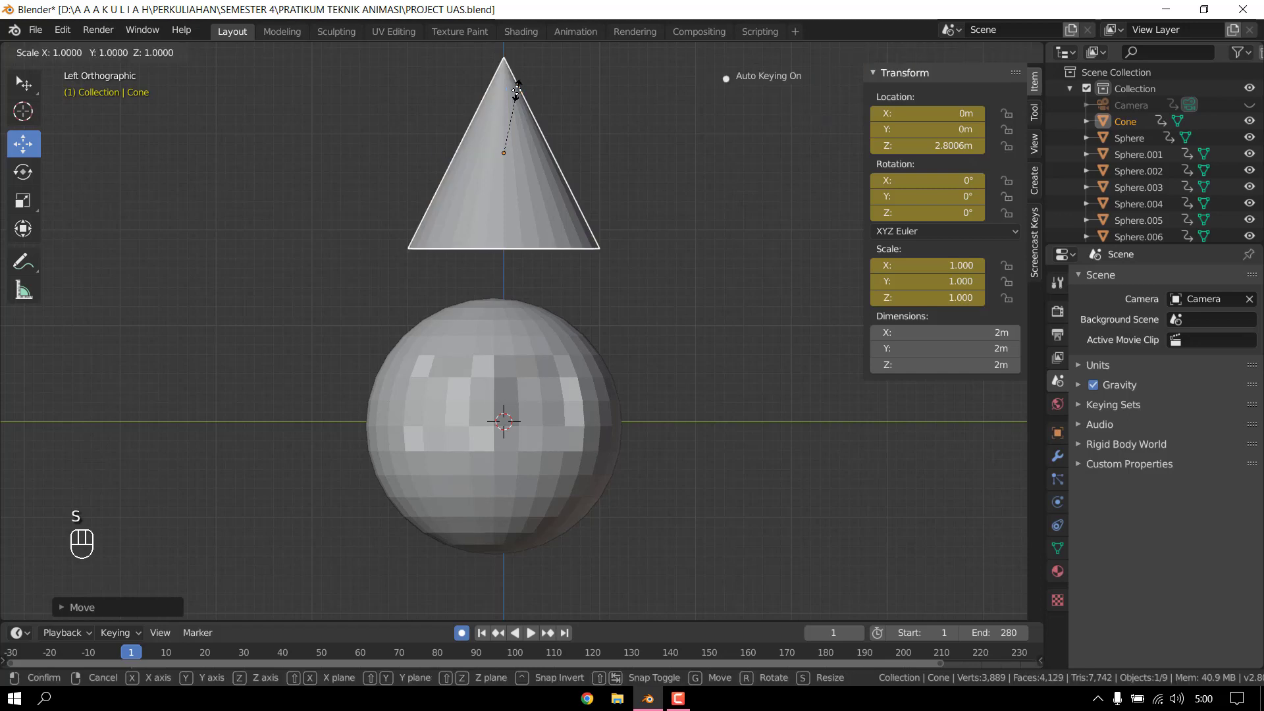
pyautogui.press('z')
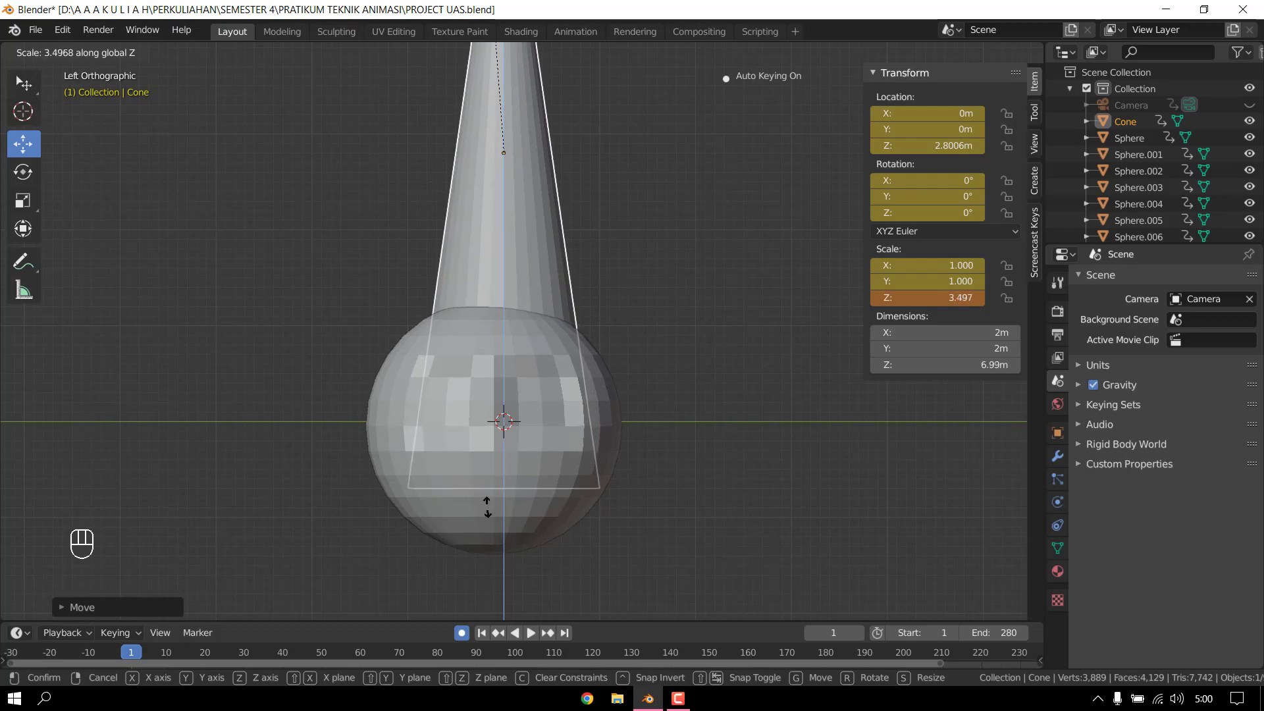
pyautogui.click(498, 462)
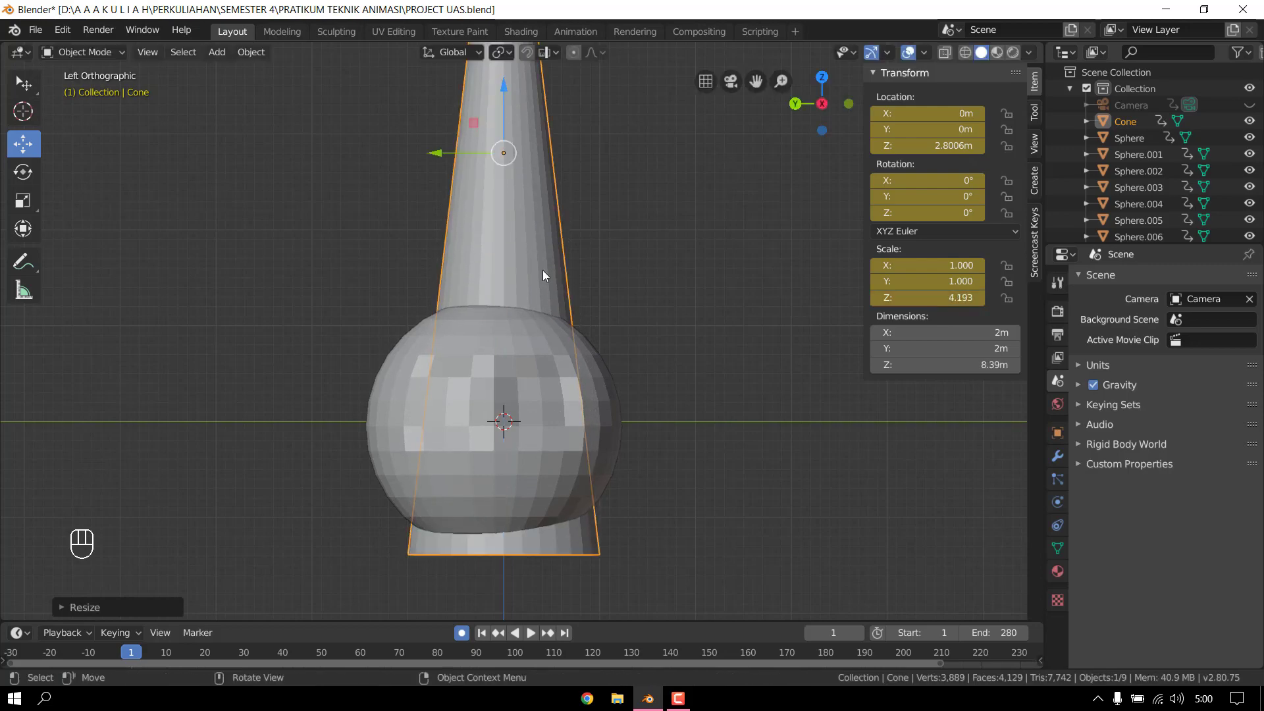
# - Scale the cone down into a thin spike, about 0.161 in X and Y and 0.851 in Z
pyautogui.press('s')
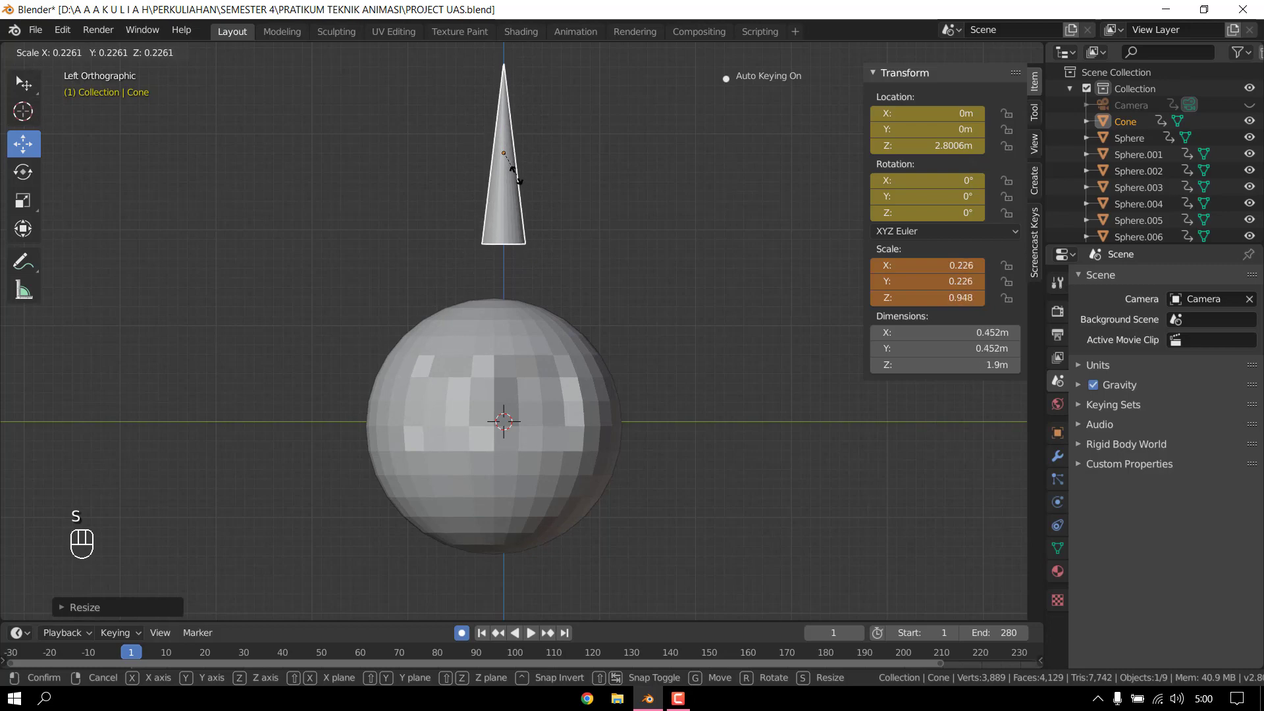
pyautogui.click(516, 178)
pyautogui.press('s')
pyautogui.press('z')
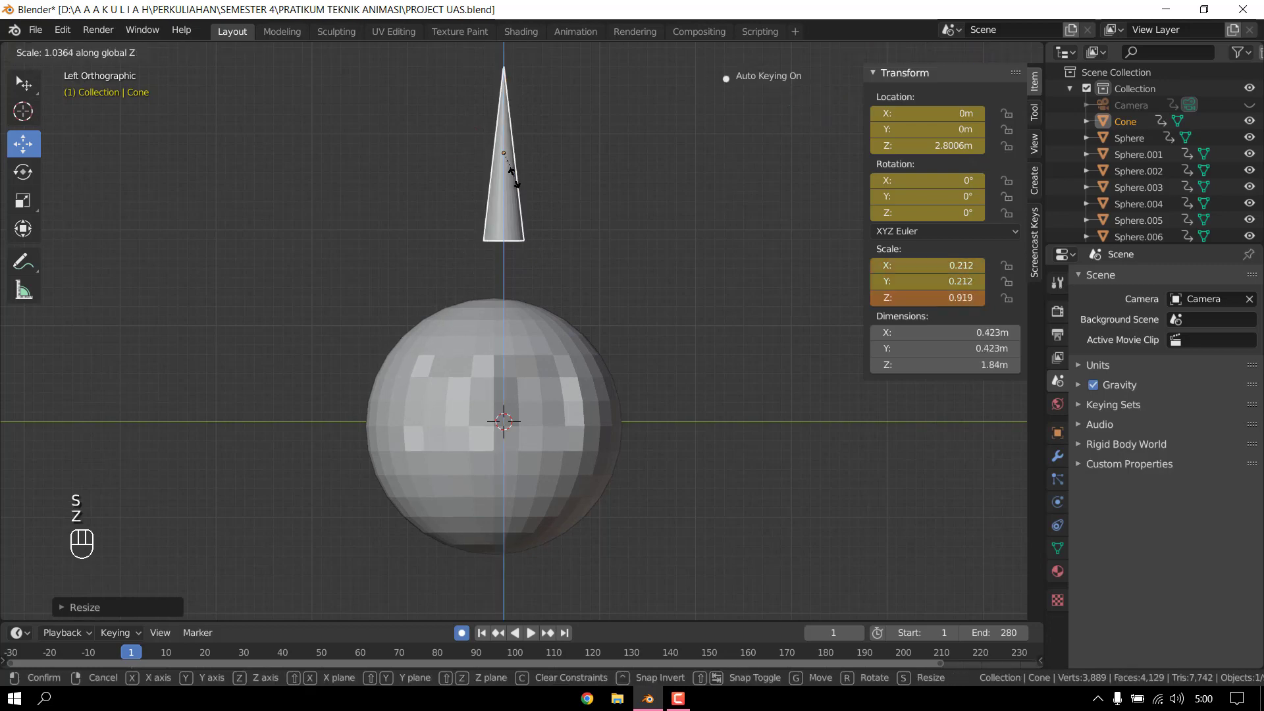
pyautogui.click(512, 183)
pyautogui.press('s')
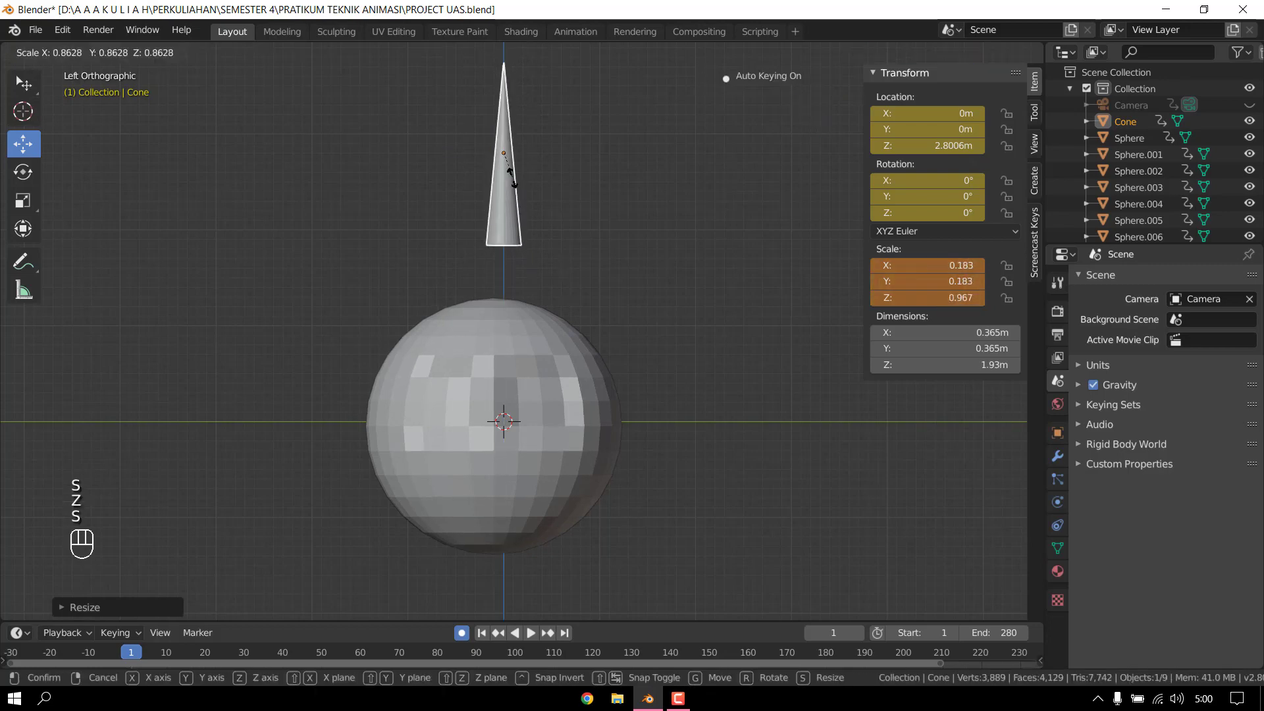
pyautogui.click(511, 176)
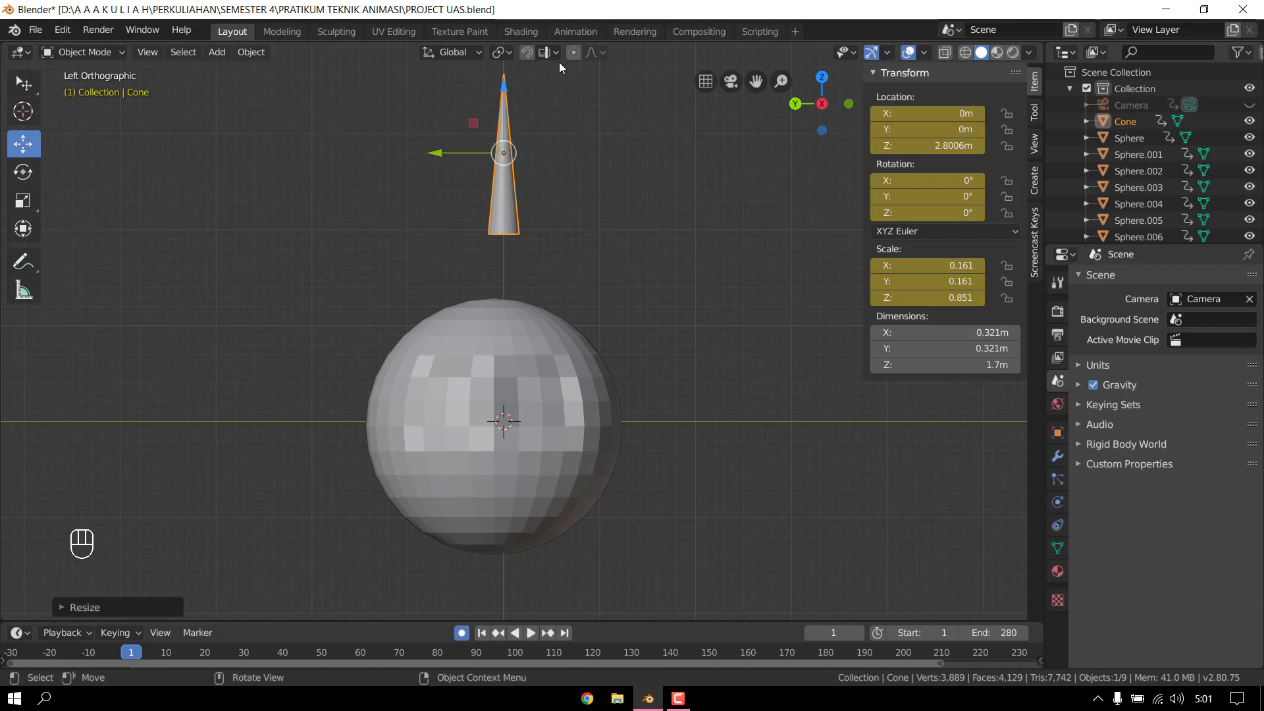
# - Lower the thin cone into the top of the head and offset it sideways, to about Y -0.405 m and Z 1.73 m
pyautogui.moveTo(506, 91); pyautogui.dragTo(505, 190)
pyautogui.moveTo(440, 258); pyautogui.dragTo(479, 266)
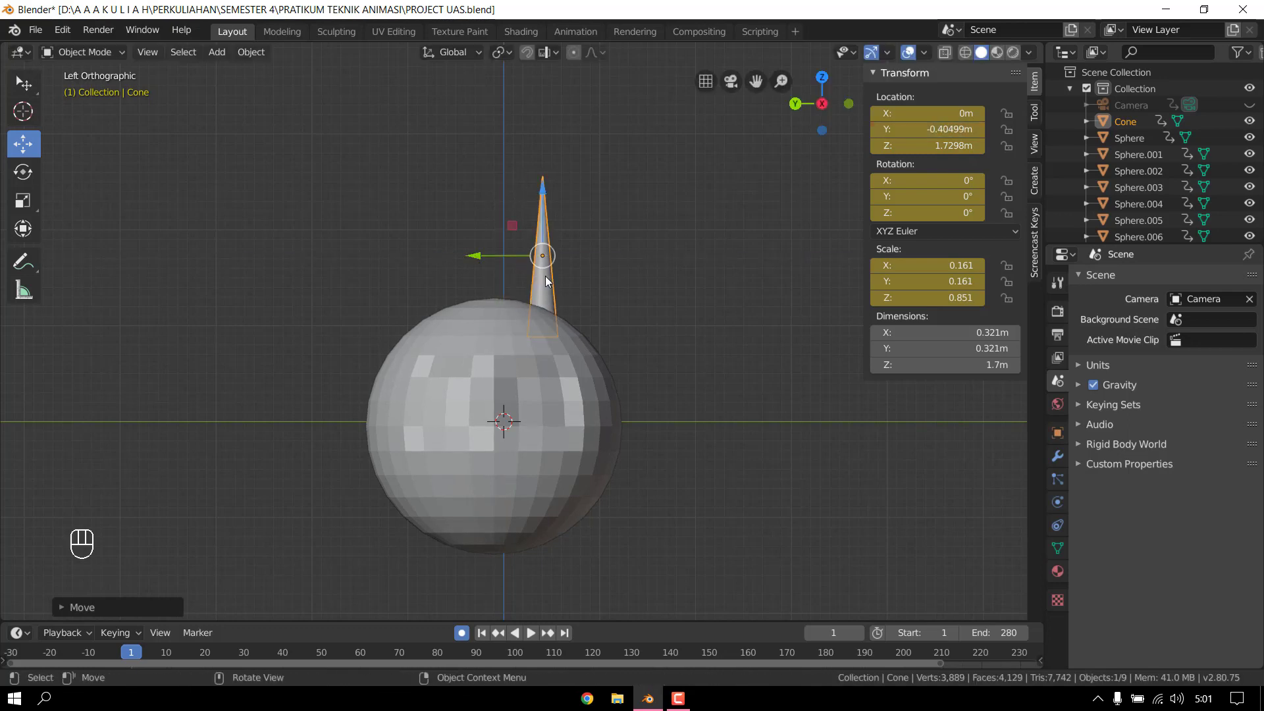
# - Set the cone's Y rotation to 12°
pyautogui.click(948, 197)
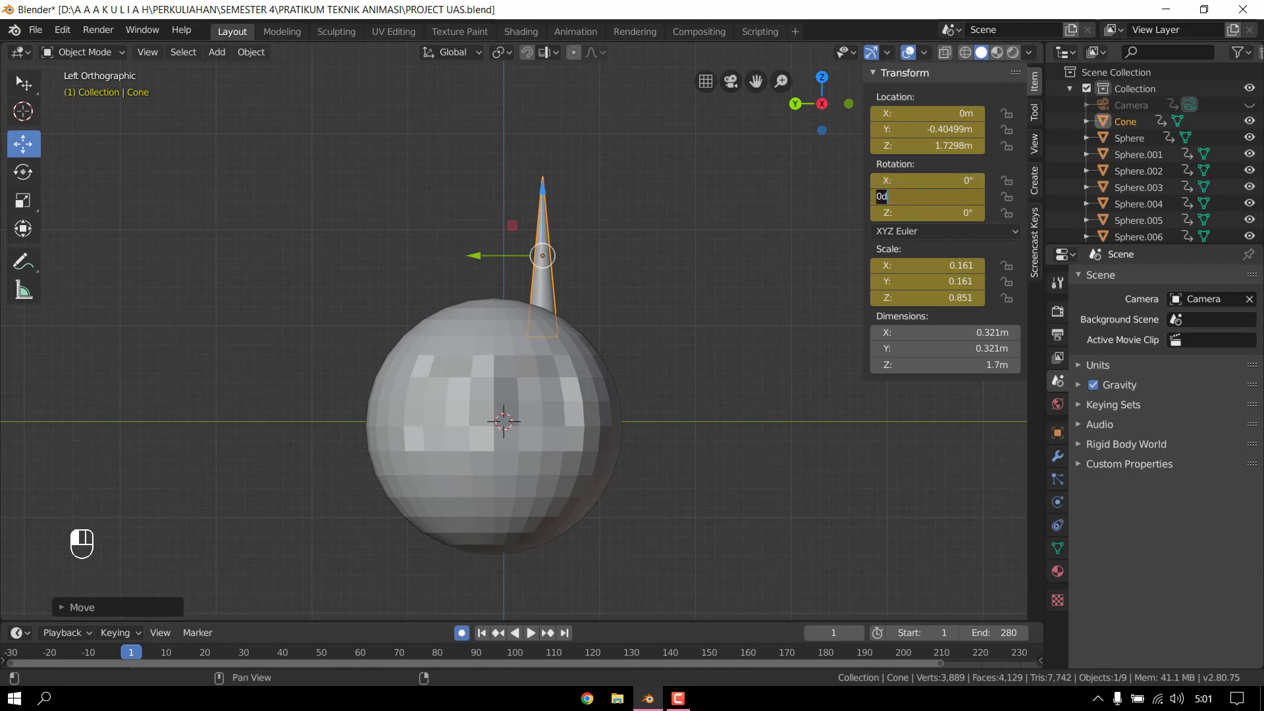
pyautogui.write('12')
pyautogui.press('Return')
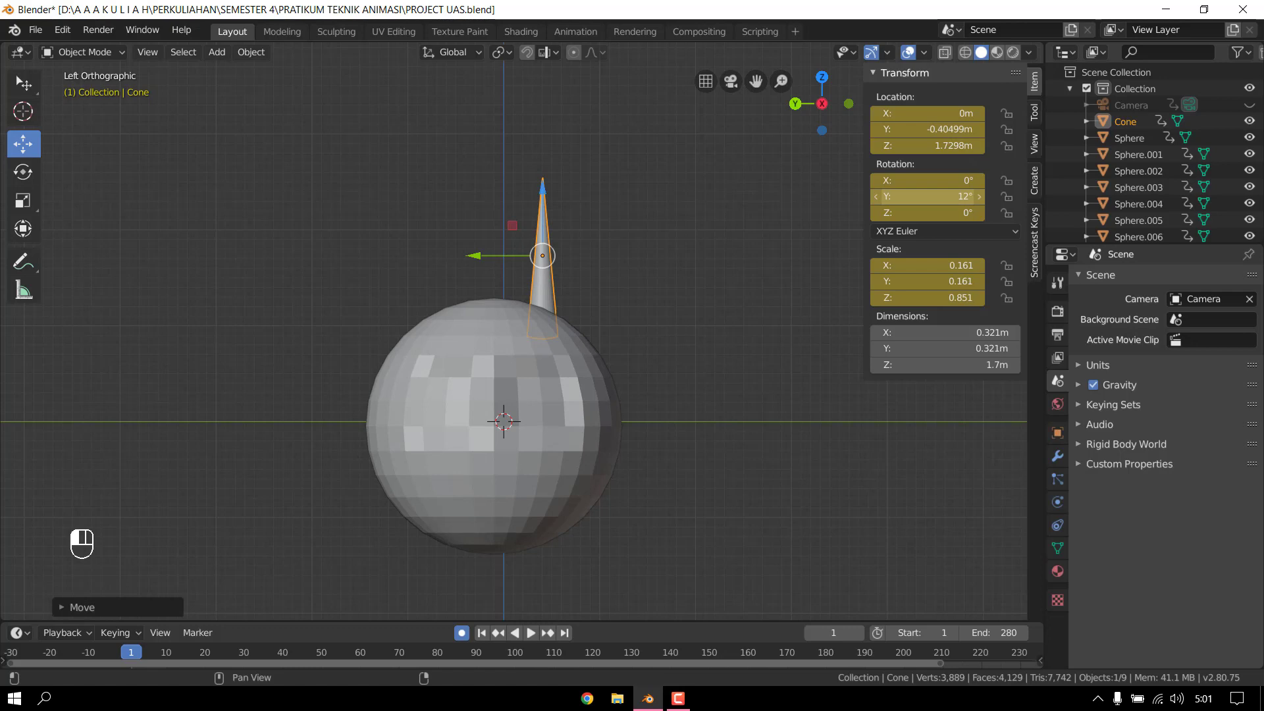
pyautogui.click(949, 196)
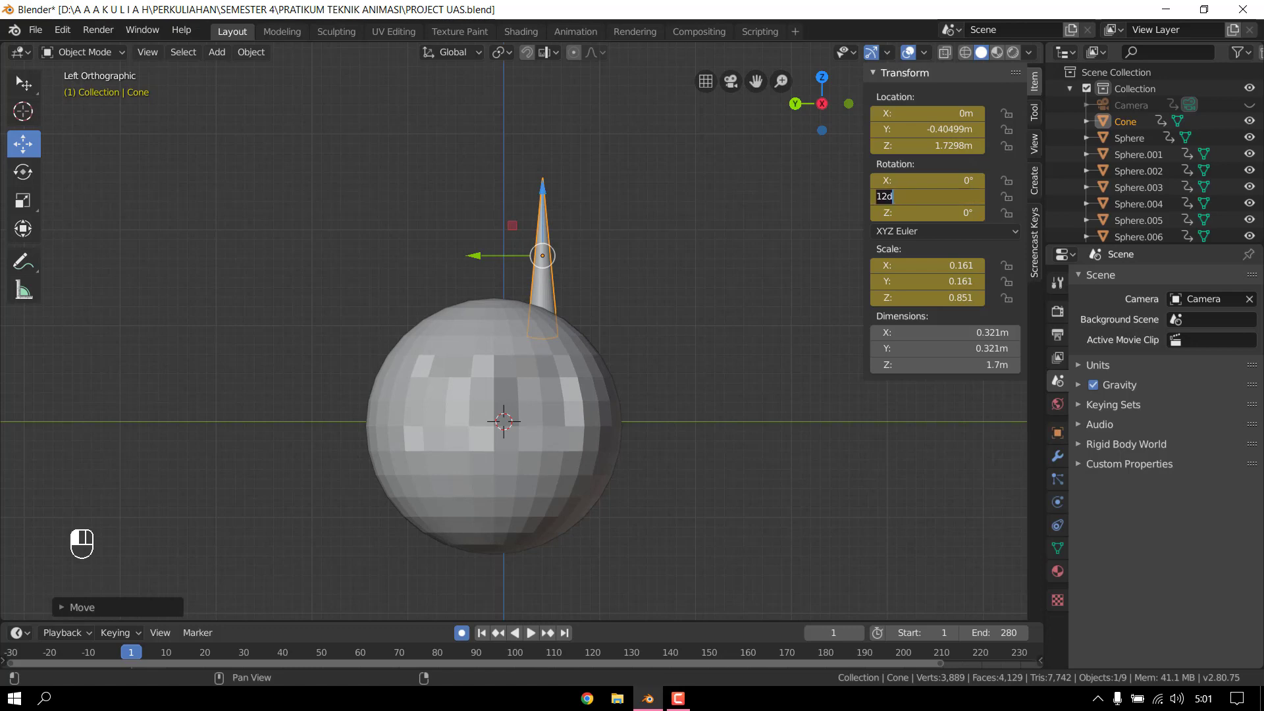
pyautogui.press('Return')
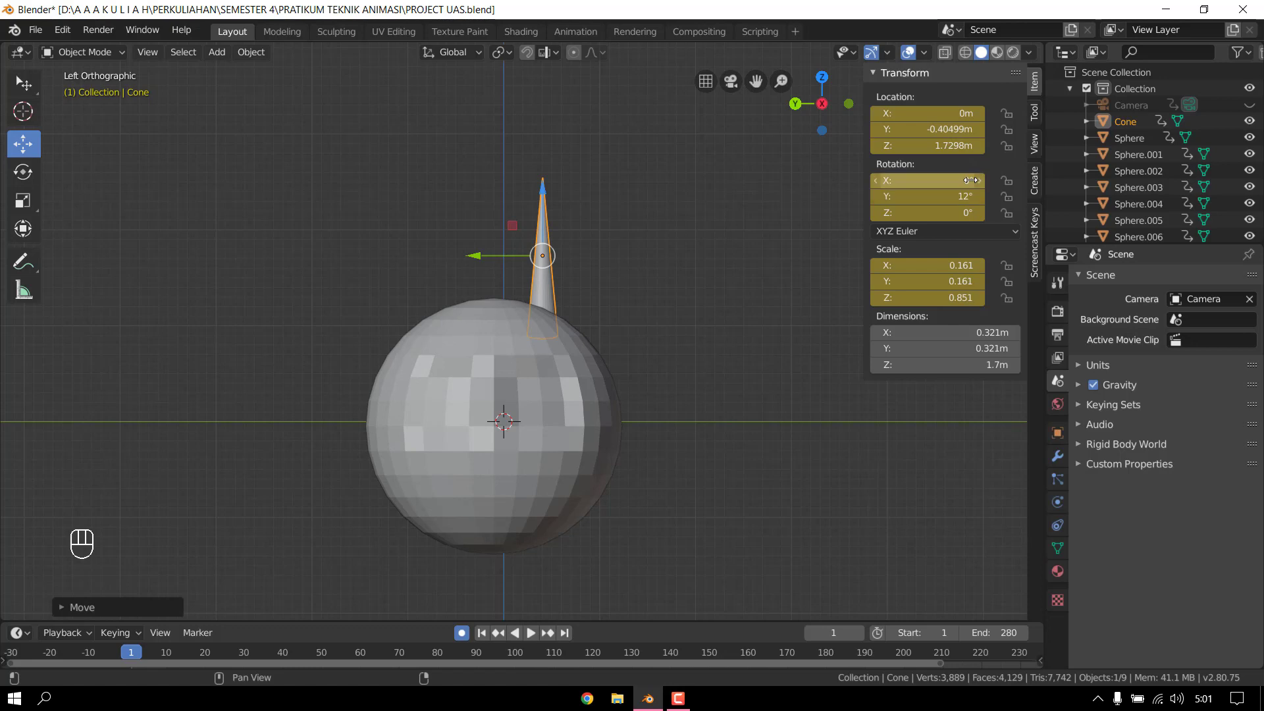
# - Tilt the cone outward by setting its X rotation to 12° and resetting its Y rotation to 0°
pyautogui.click(971, 180)
pyautogui.write('12')
pyautogui.press('Return')
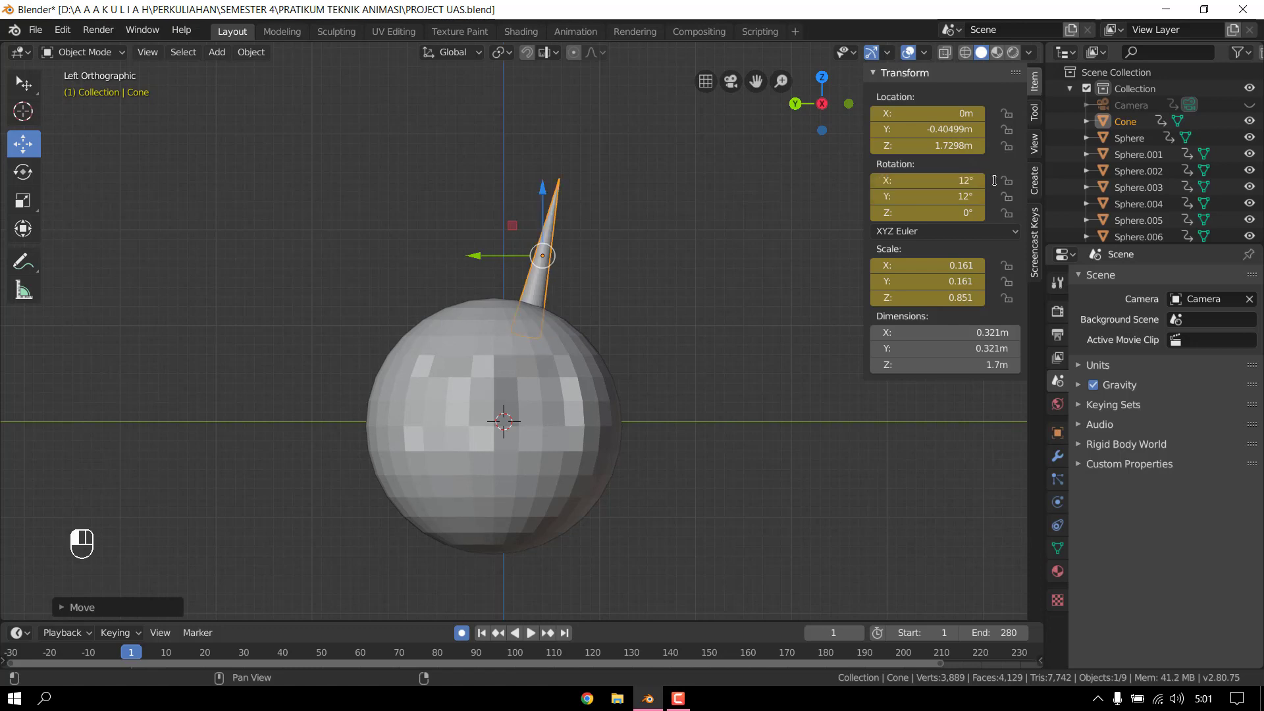
pyautogui.click(960, 200)
pyautogui.write('0')
pyautogui.press('Return')
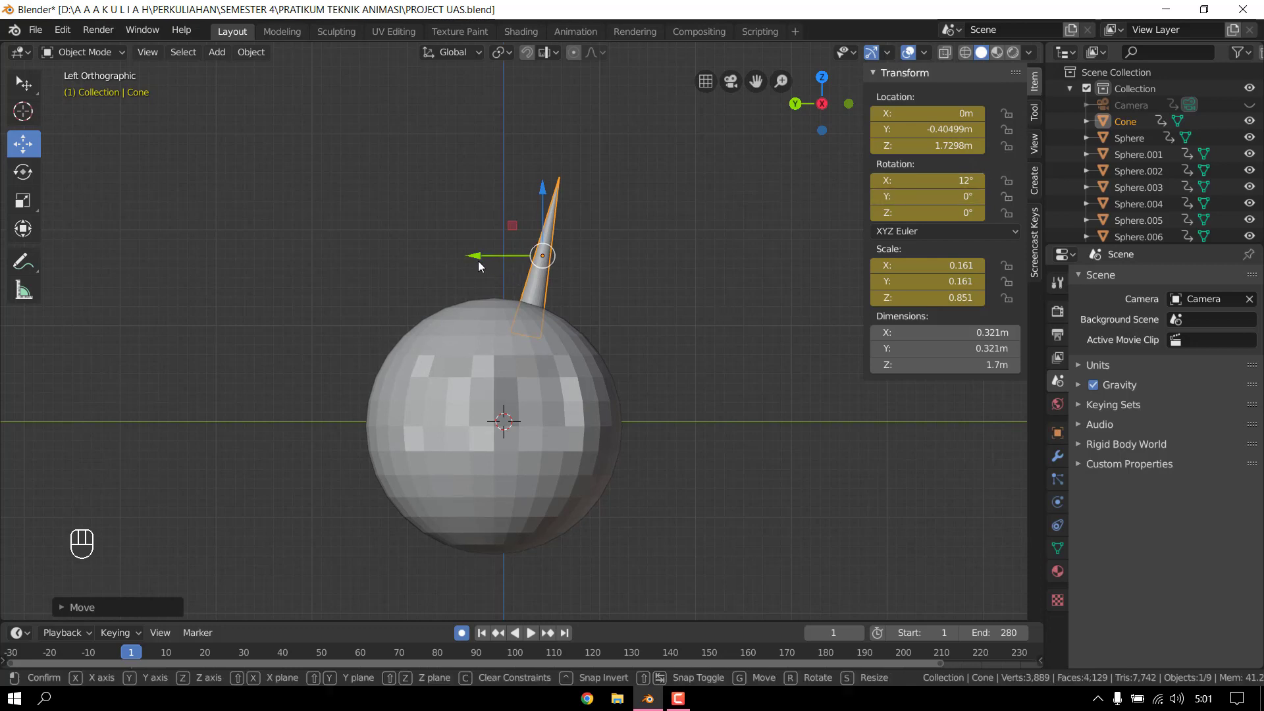
# - Fine-tune the tilted cone's position on the head to about Y -0.432 m and Z 1.757 m, and deselect it
pyautogui.moveTo(484, 262); pyautogui.dragTo(481, 261)
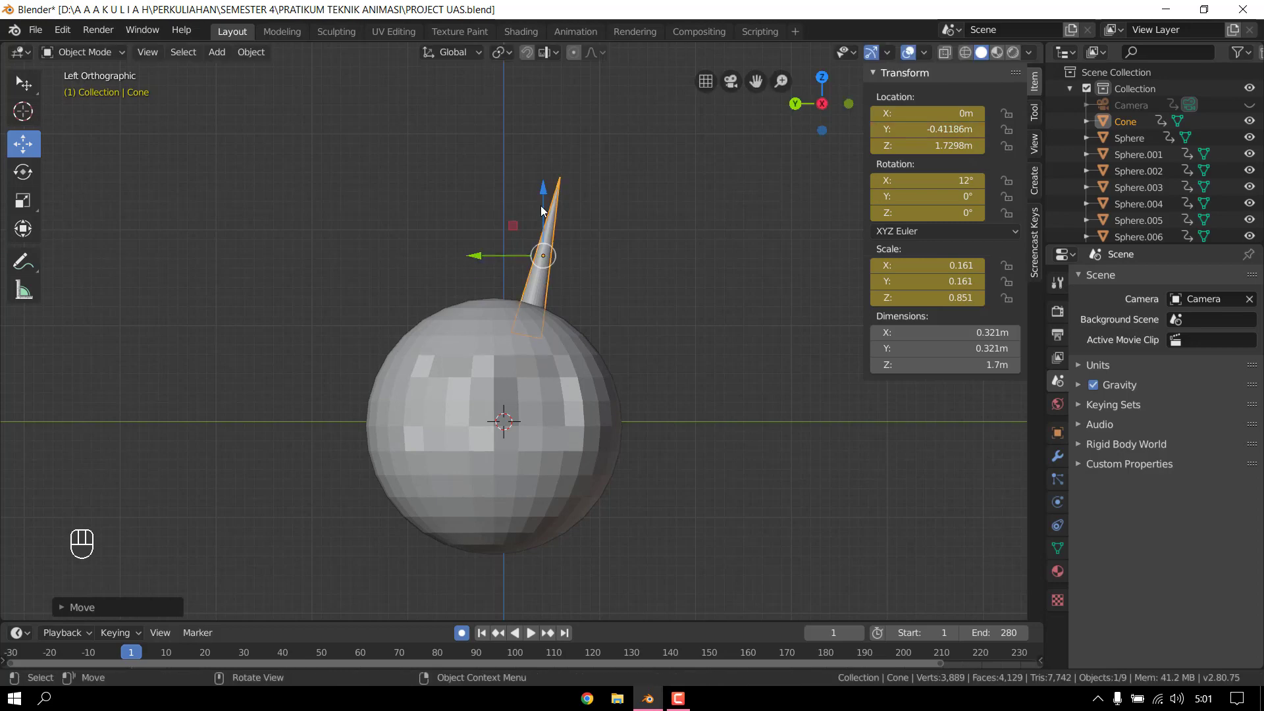
pyautogui.press('z')
pyautogui.moveTo(542, 195); pyautogui.dragTo(542, 192)
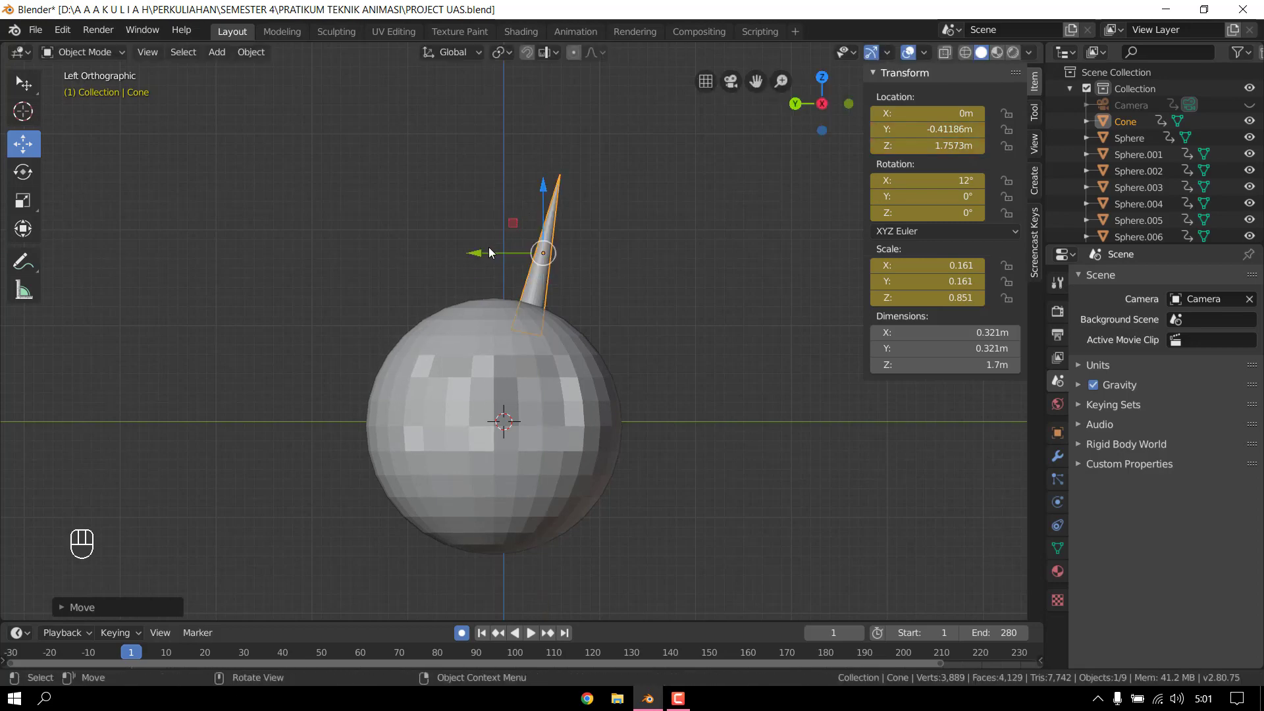
pyautogui.moveTo(479, 254); pyautogui.dragTo(523, 282)
pyautogui.click(685, 313)
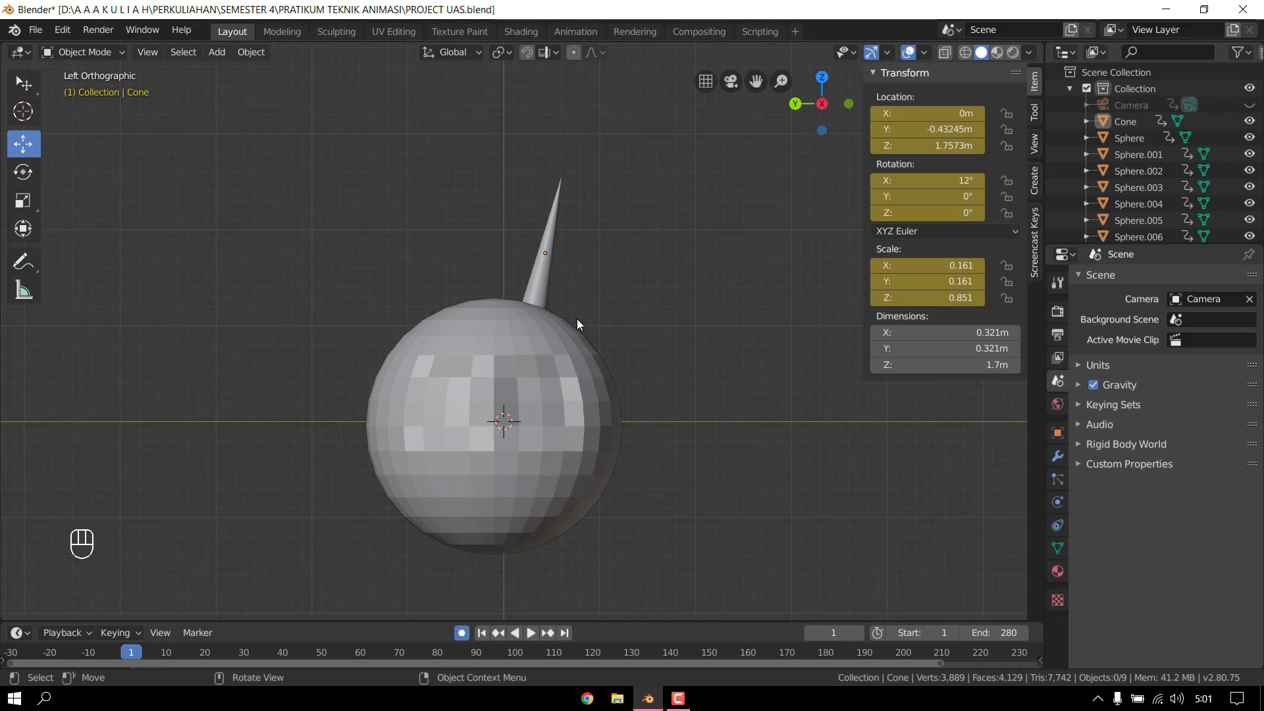
# - Duplicate the tilted cone and place the copy along Y at about 0.453 m for the second antenna
pyautogui.click(523, 291)
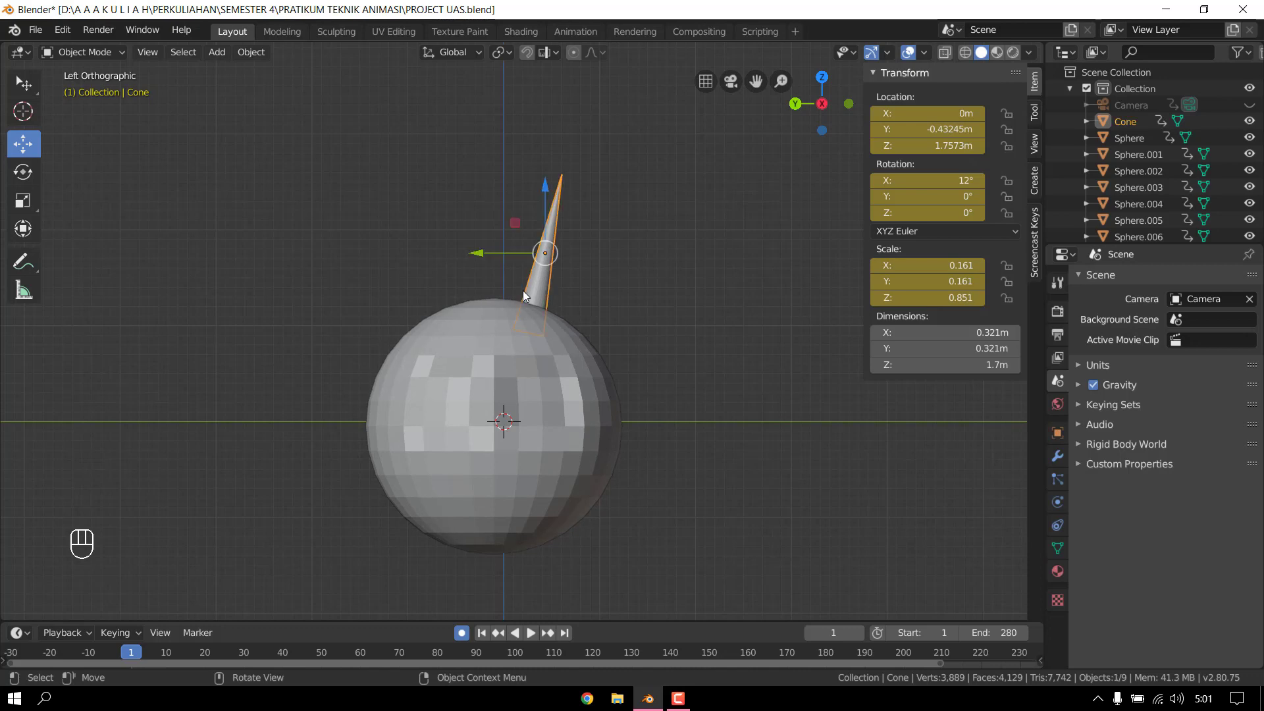
pyautogui.press('shift')
pyautogui.hotkey('shift', 'd')
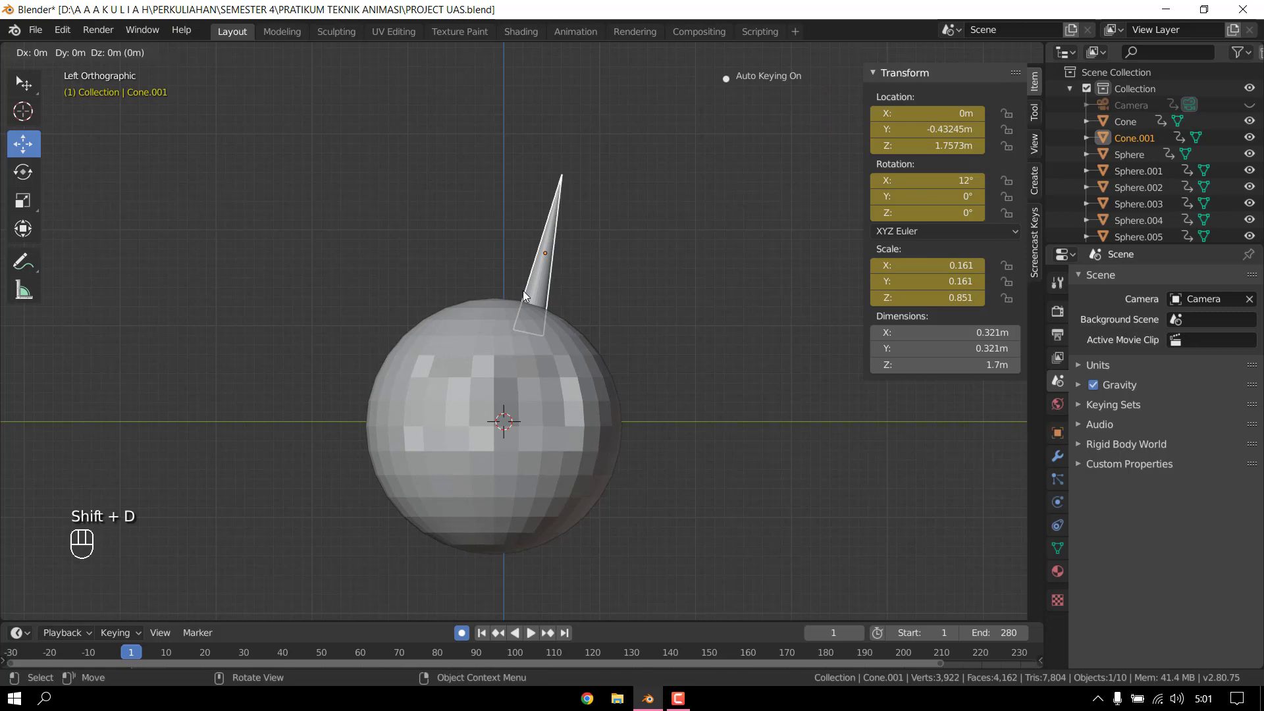
pyautogui.press('y')
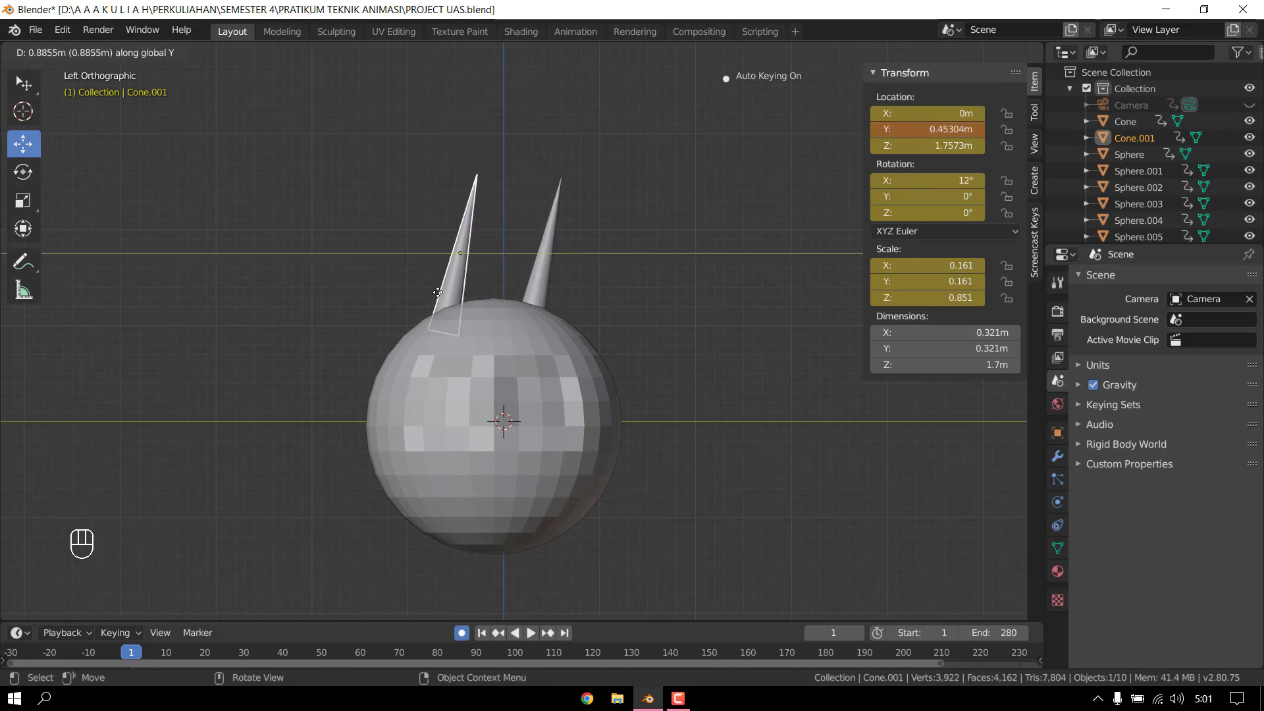
pyautogui.click(438, 293)
# - Mirror the duplicate's tilt with an X rotation of -12° and move it outward along Y to about 0.762 m
pyautogui.click(957, 182)
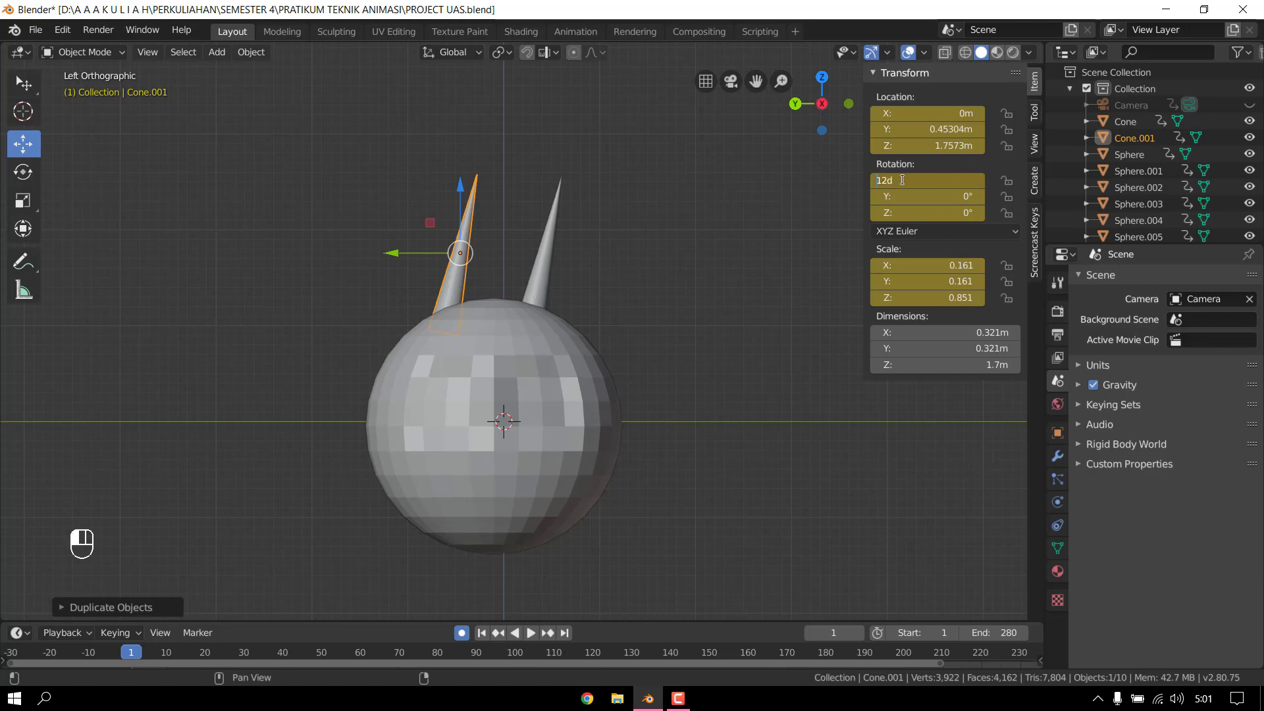
pyautogui.write('-')
pyautogui.press('Return')
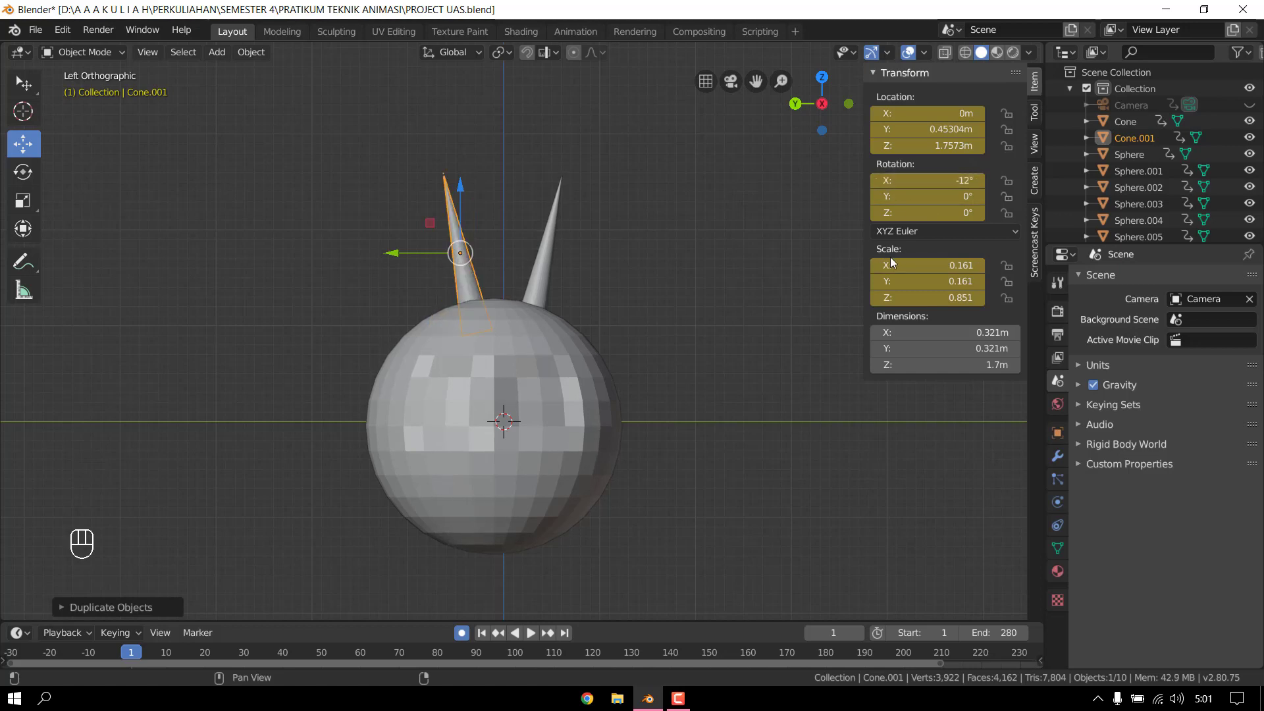
pyautogui.moveTo(393, 253); pyautogui.dragTo(364, 249)
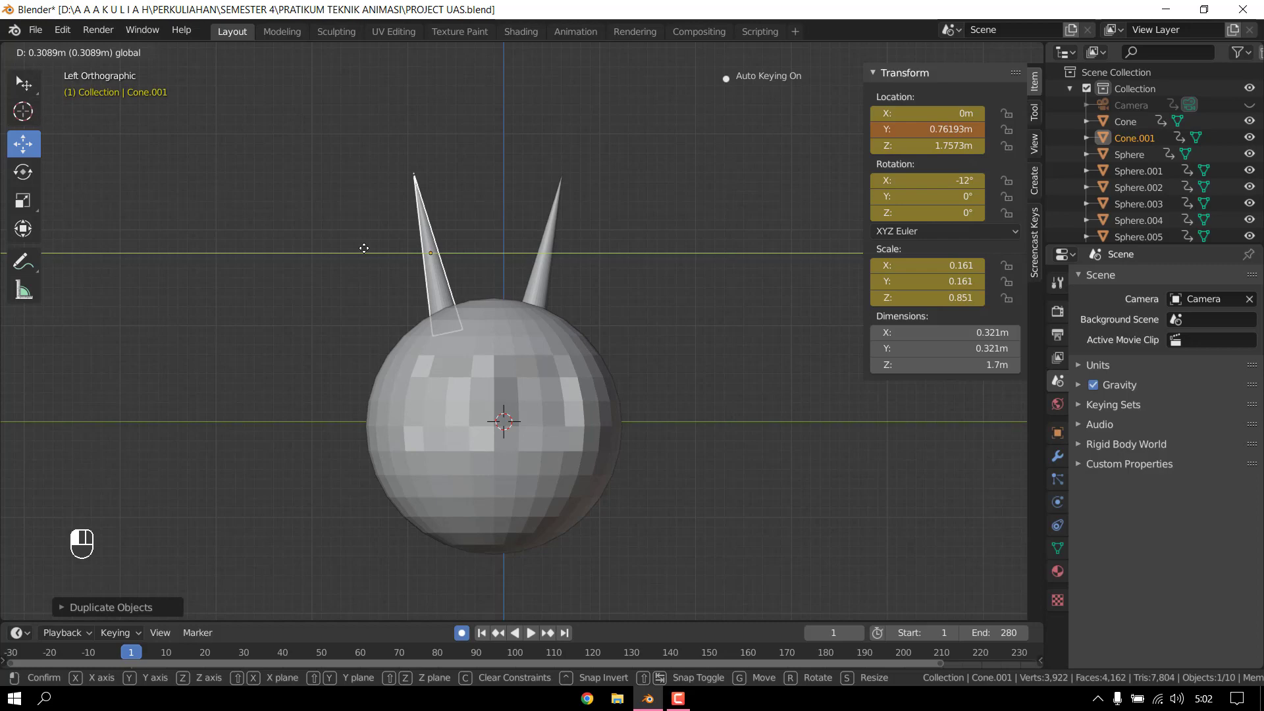
pyautogui.click(363, 248)
# - Move the original cone outward along Y to about -0.57 m to balance the antennae, and deselect it
pyautogui.click(539, 278)
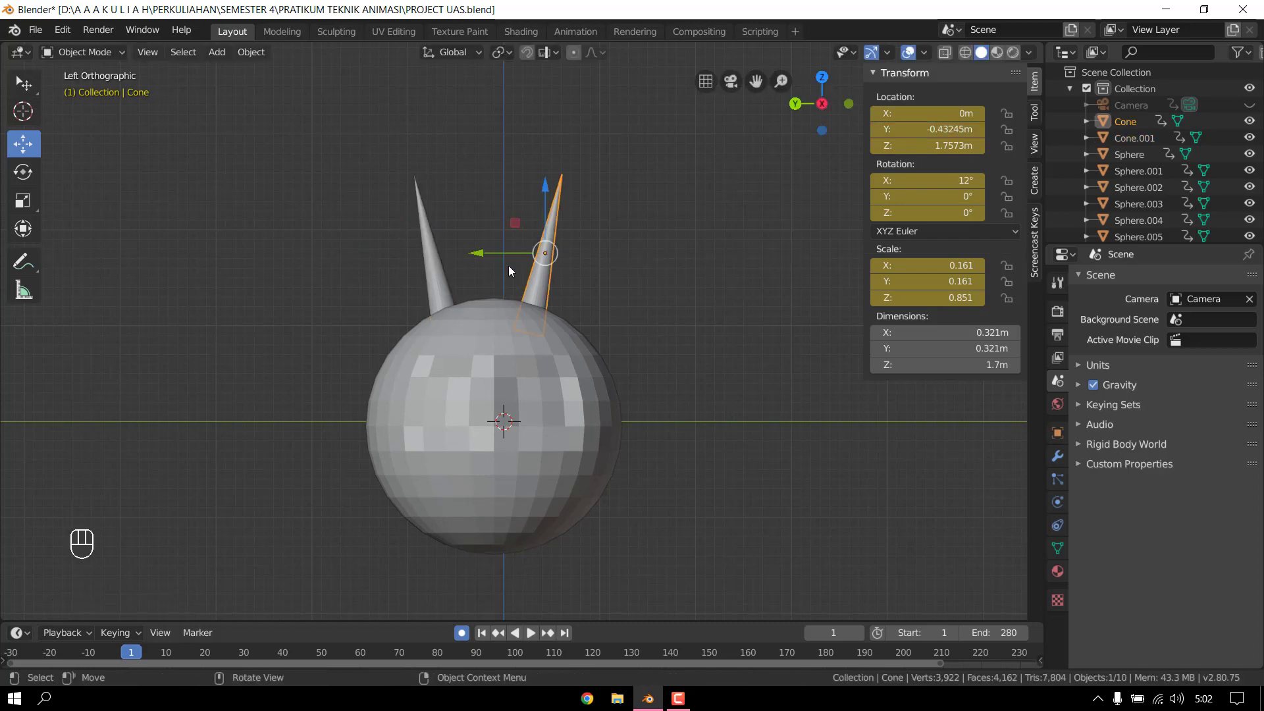
pyautogui.moveTo(482, 257); pyautogui.dragTo(495, 260)
pyautogui.click(663, 317)
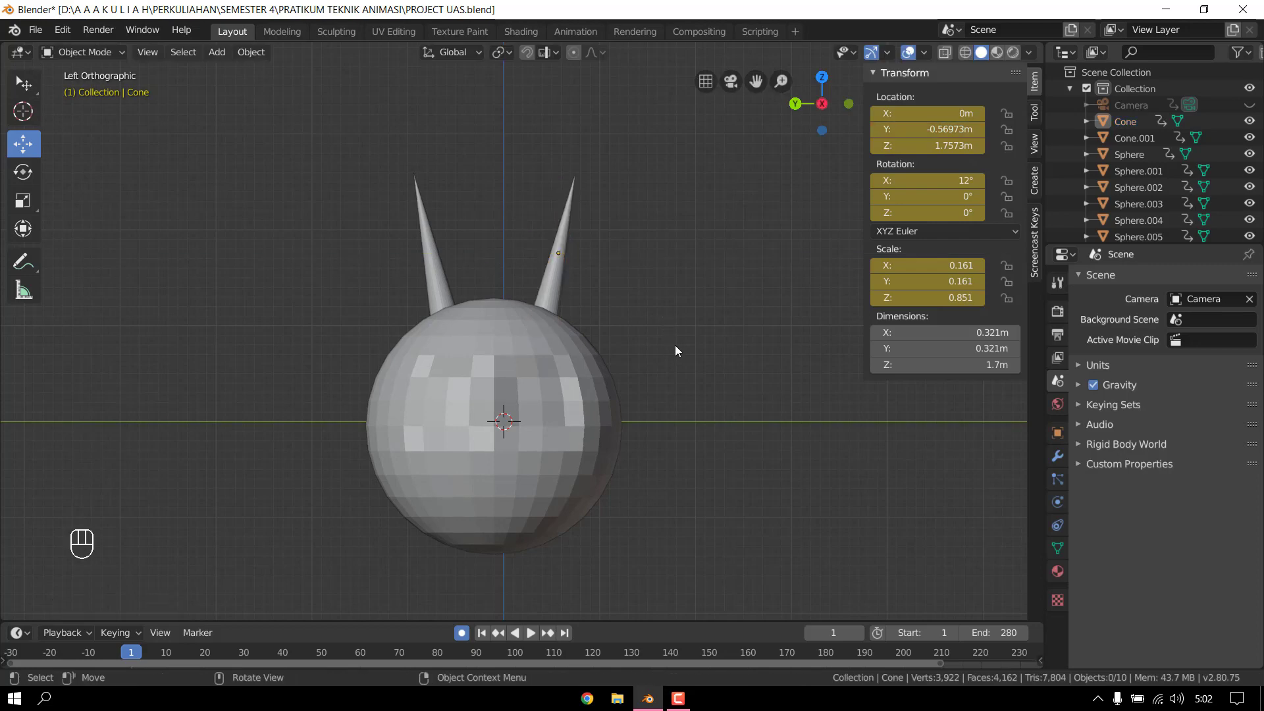
# - Add a UV sphere at the 3D cursor and move it along X in front of the face to about -3.28 m
pyautogui.moveTo(689, 345); pyautogui.dragTo(552, 399, button='middle')
pyautogui.scroll(3, 379, 399)
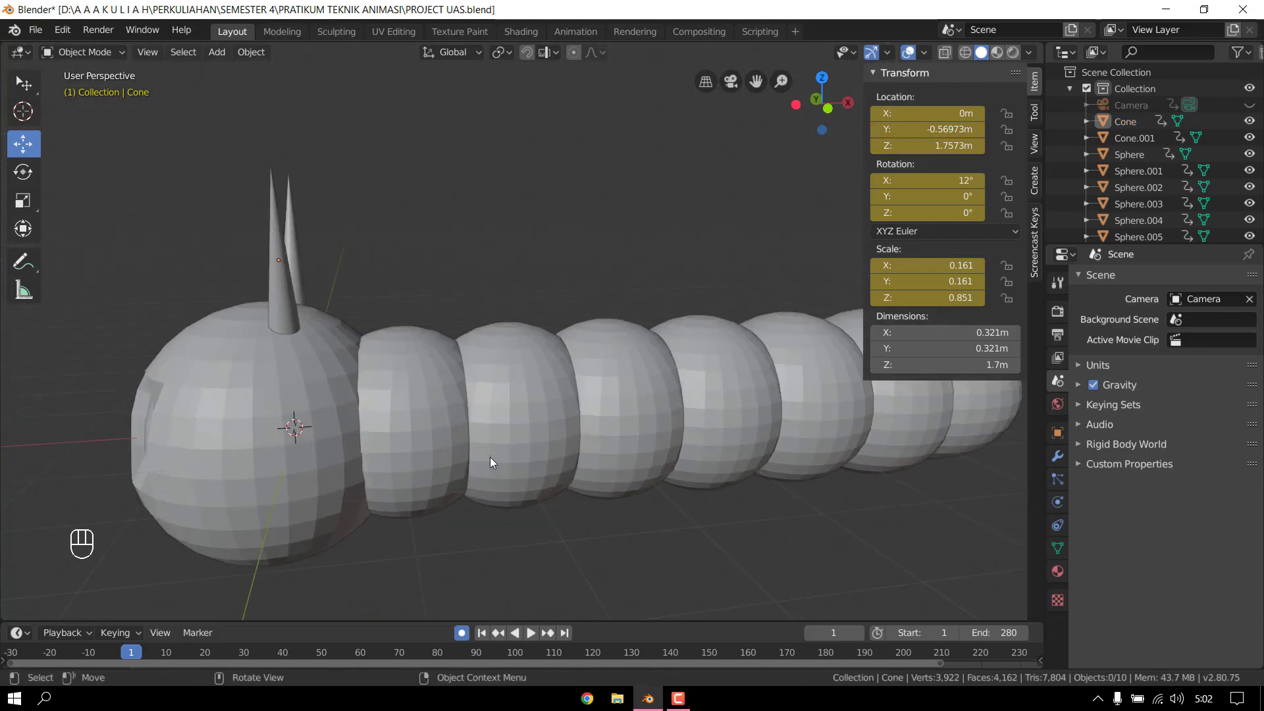
pyautogui.keyDown('shift'); pyautogui.moveTo(490, 457); pyautogui.dragTo(688, 459, button='middle'); pyautogui.keyUp('shift')
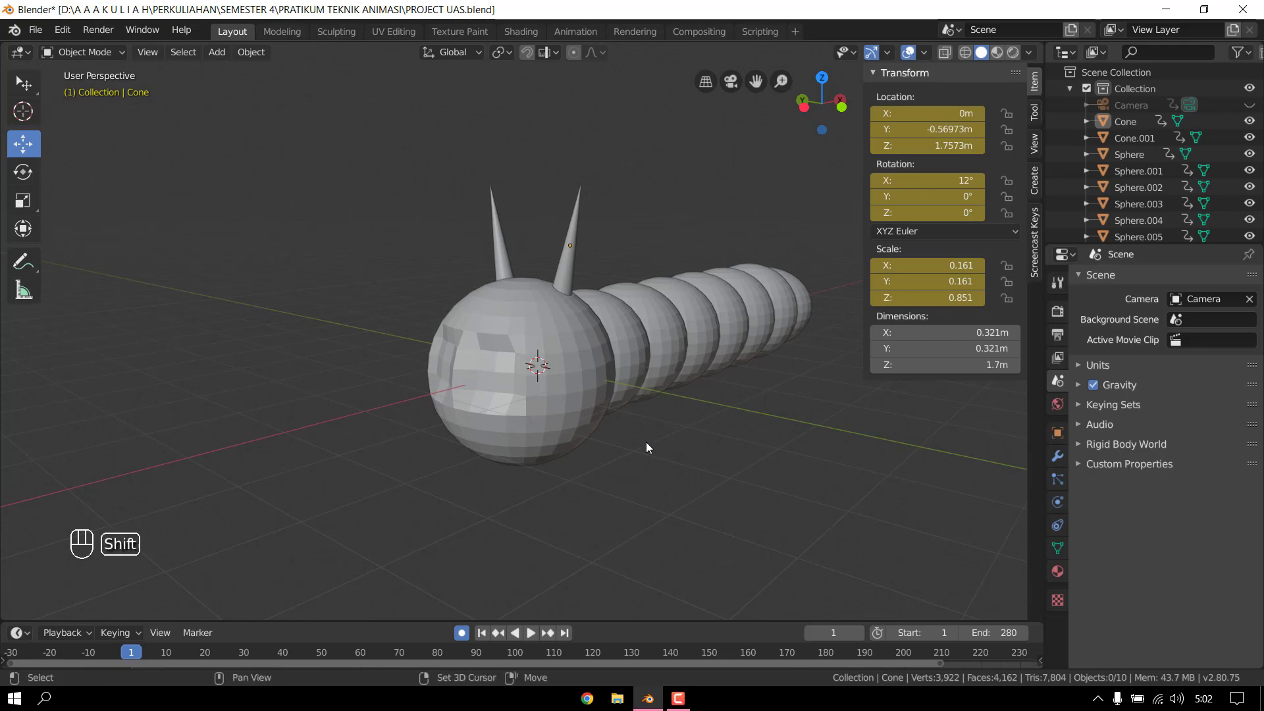
pyautogui.hotkey('shift', 'a')
pyautogui.moveTo(599, 383)
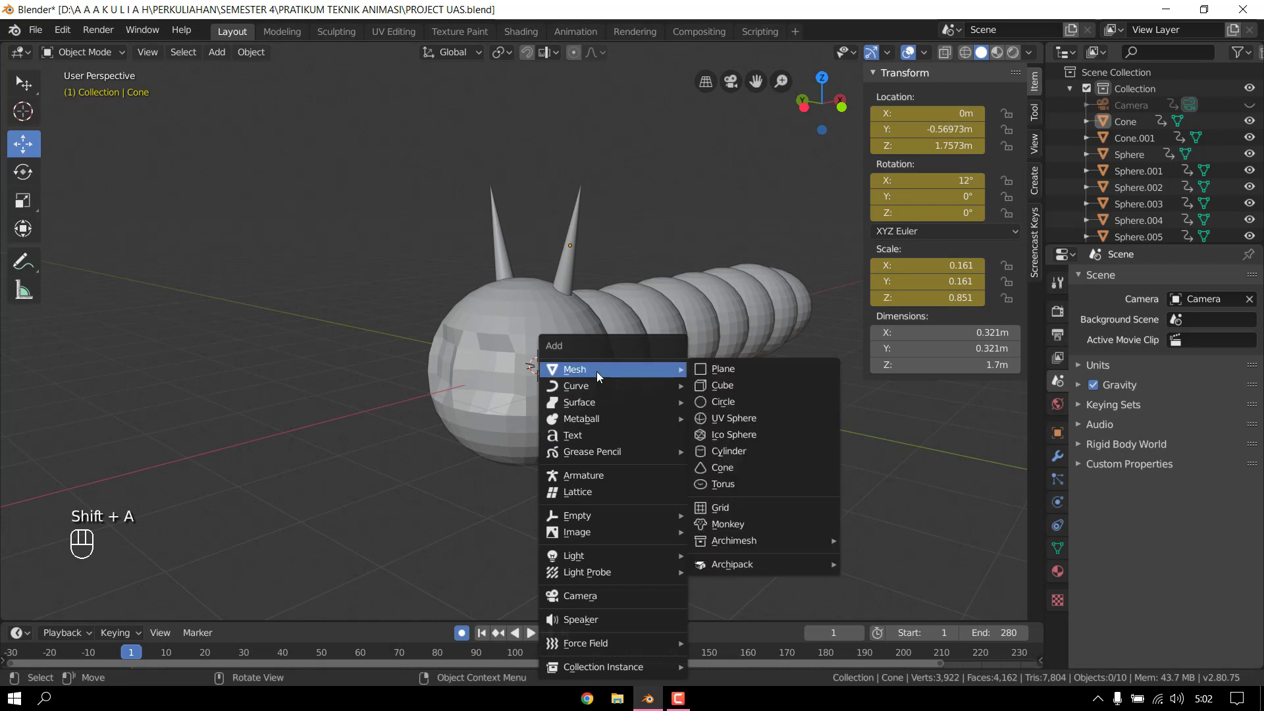
pyautogui.click(743, 418)
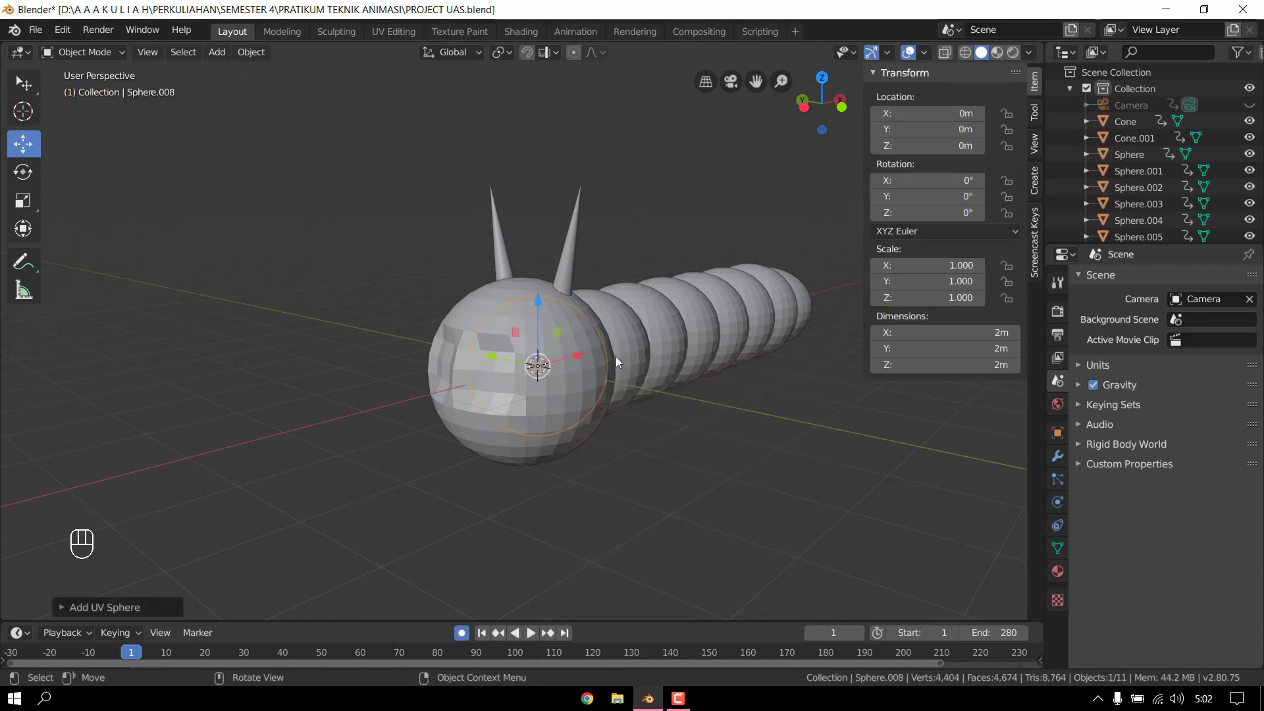
pyautogui.press('g')
pyautogui.press('x')
pyautogui.click(392, 445)
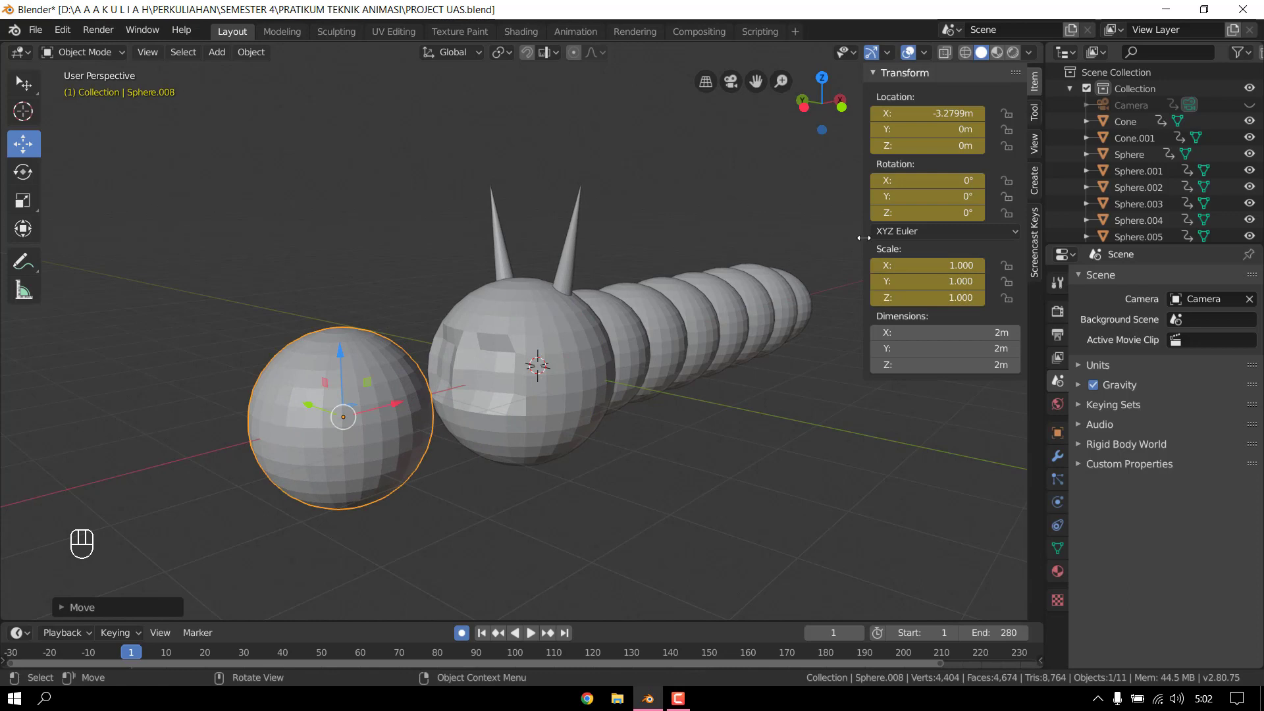
# - Narrow the new sphere along Y to a scale of about 0.776
pyautogui.click(804, 108)
pyautogui.scroll(3, 618, 404)
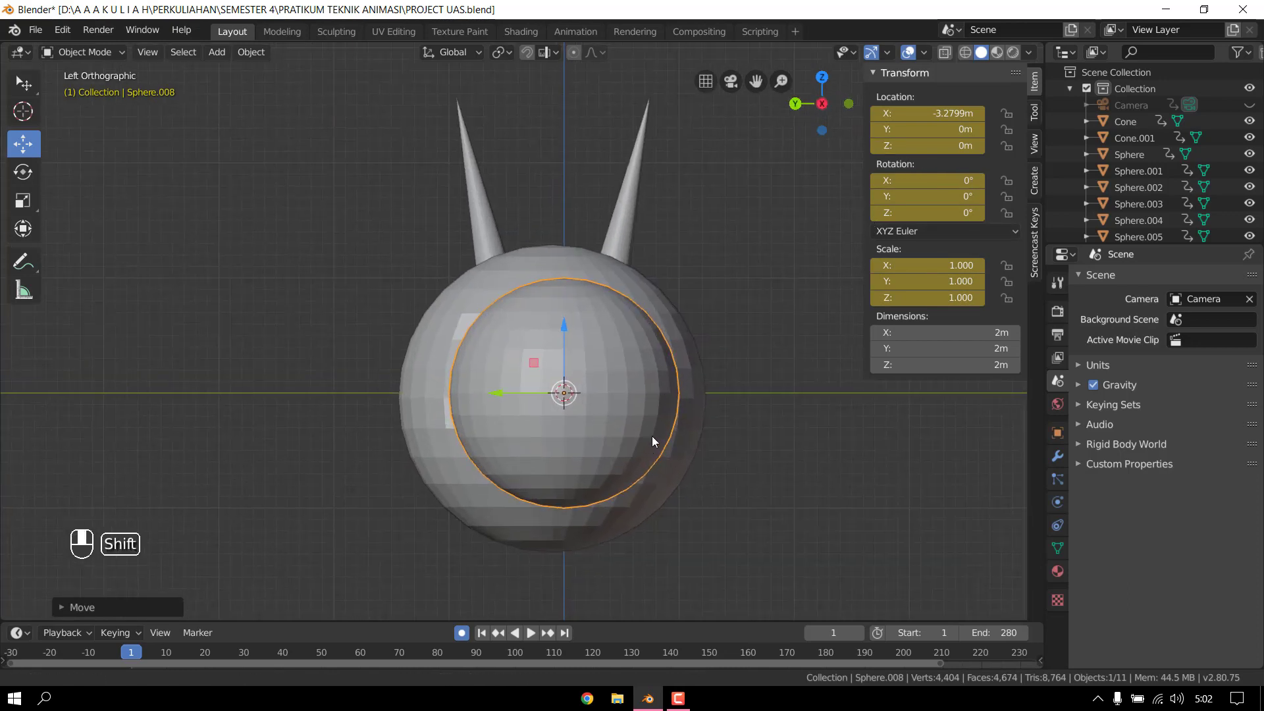
pyautogui.keyDown('shift'); pyautogui.moveTo(652, 439); pyautogui.dragTo(579, 451, button='middle'); pyautogui.keyUp('shift')
pyautogui.scroll(1, 562, 447)
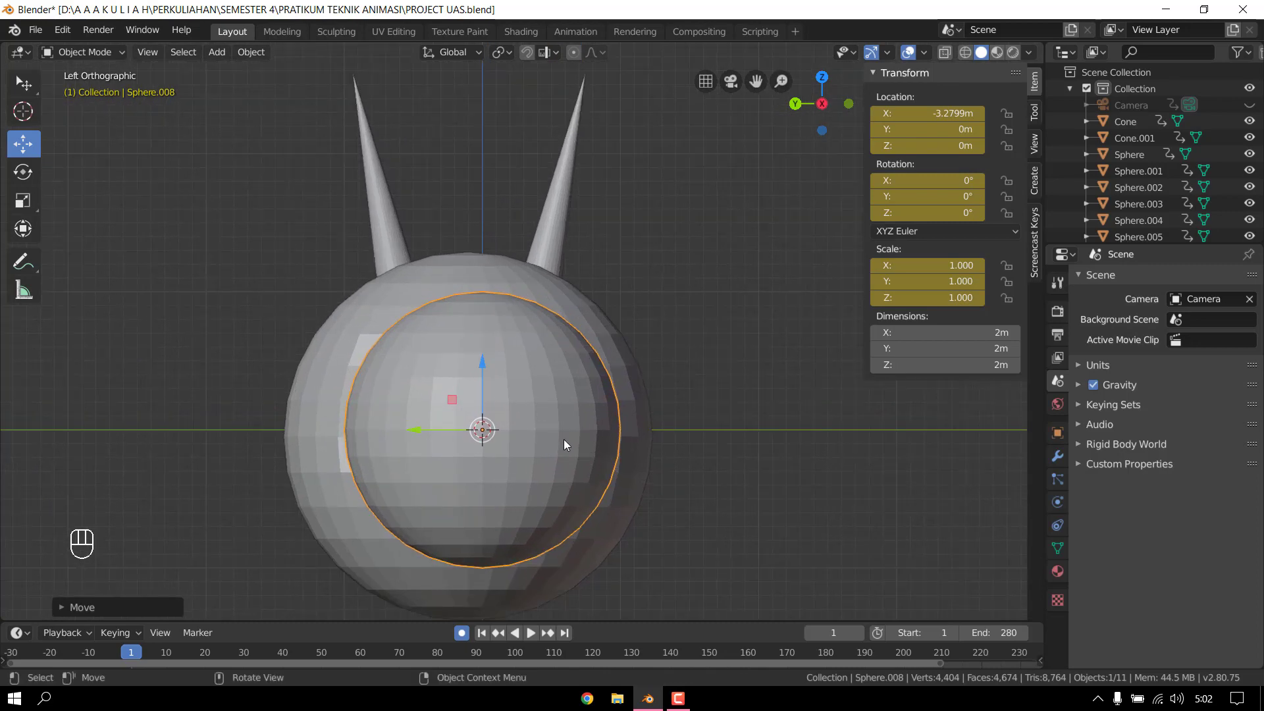
pyautogui.press('s')
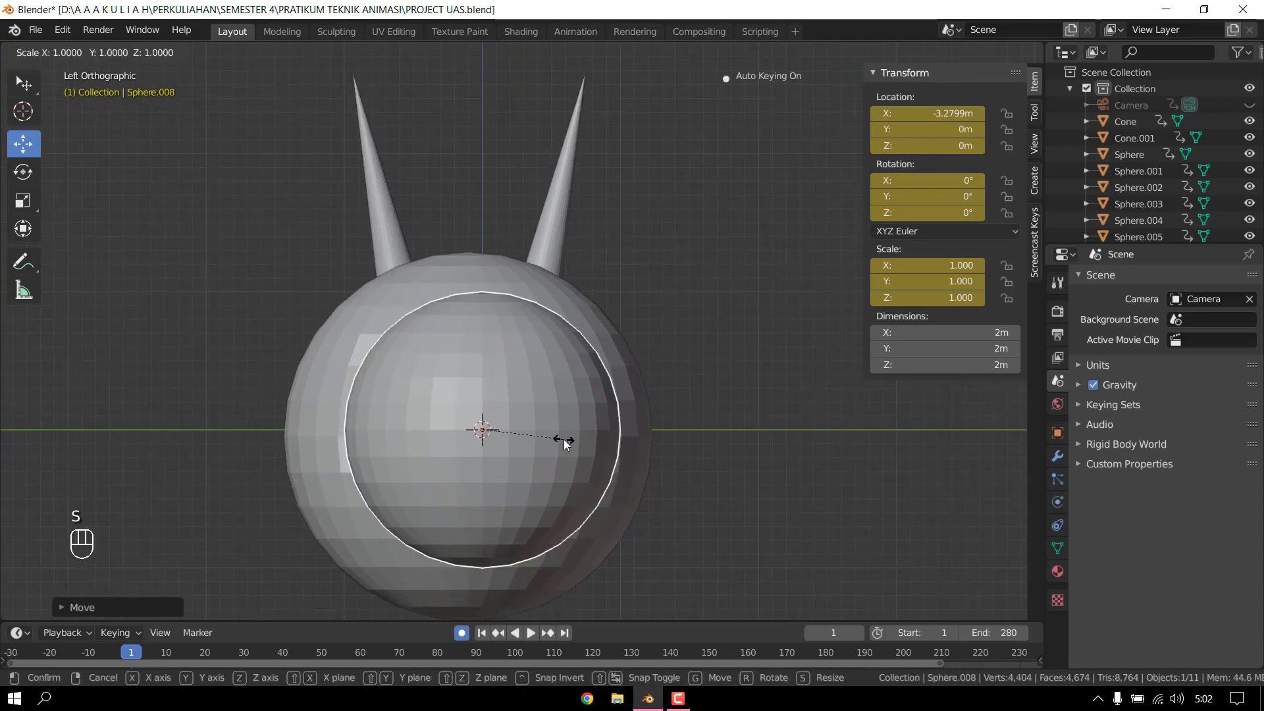
pyautogui.press('y')
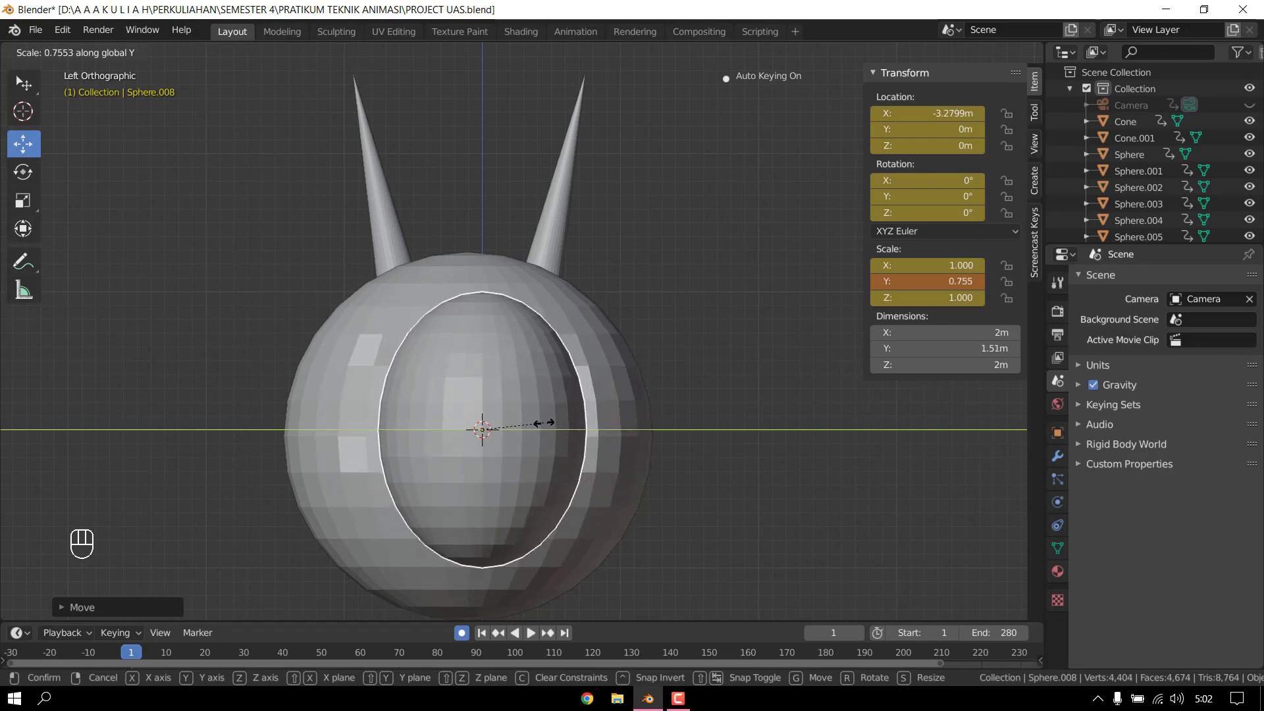
pyautogui.click(547, 428)
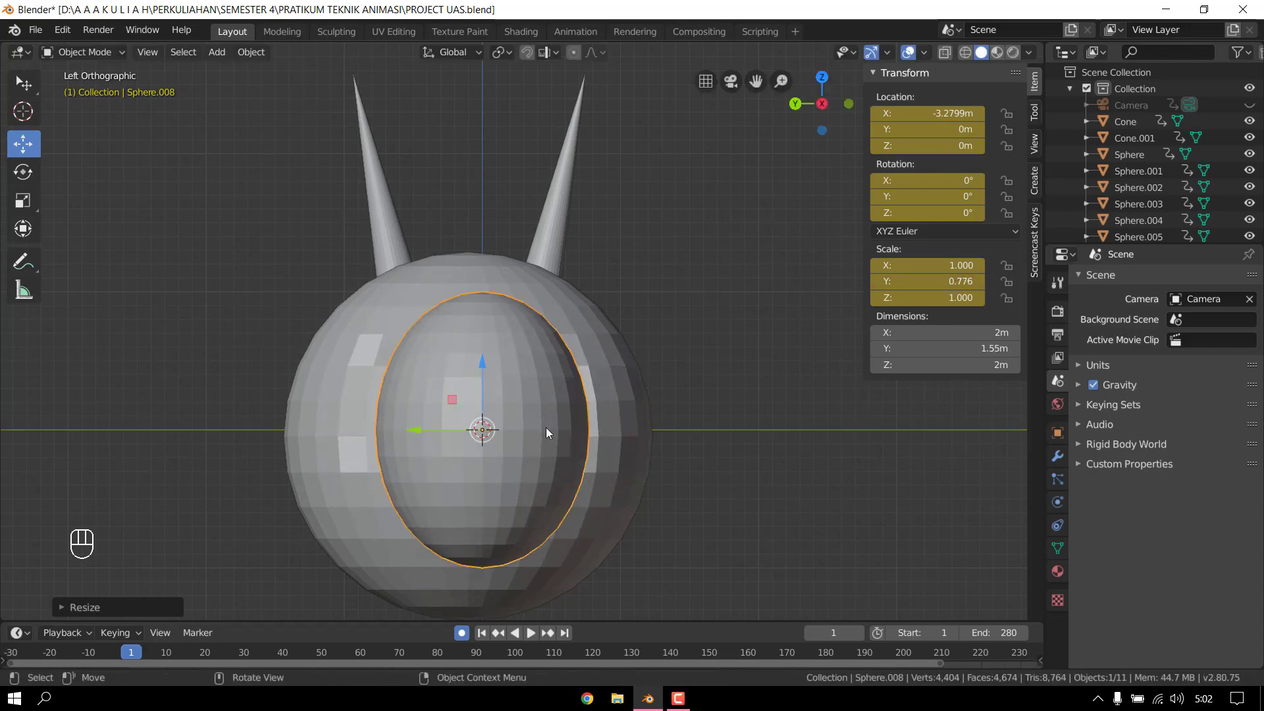
# - Flatten the sphere along X to a scale of about 0.353
pyautogui.press('s')
pyautogui.press('x')
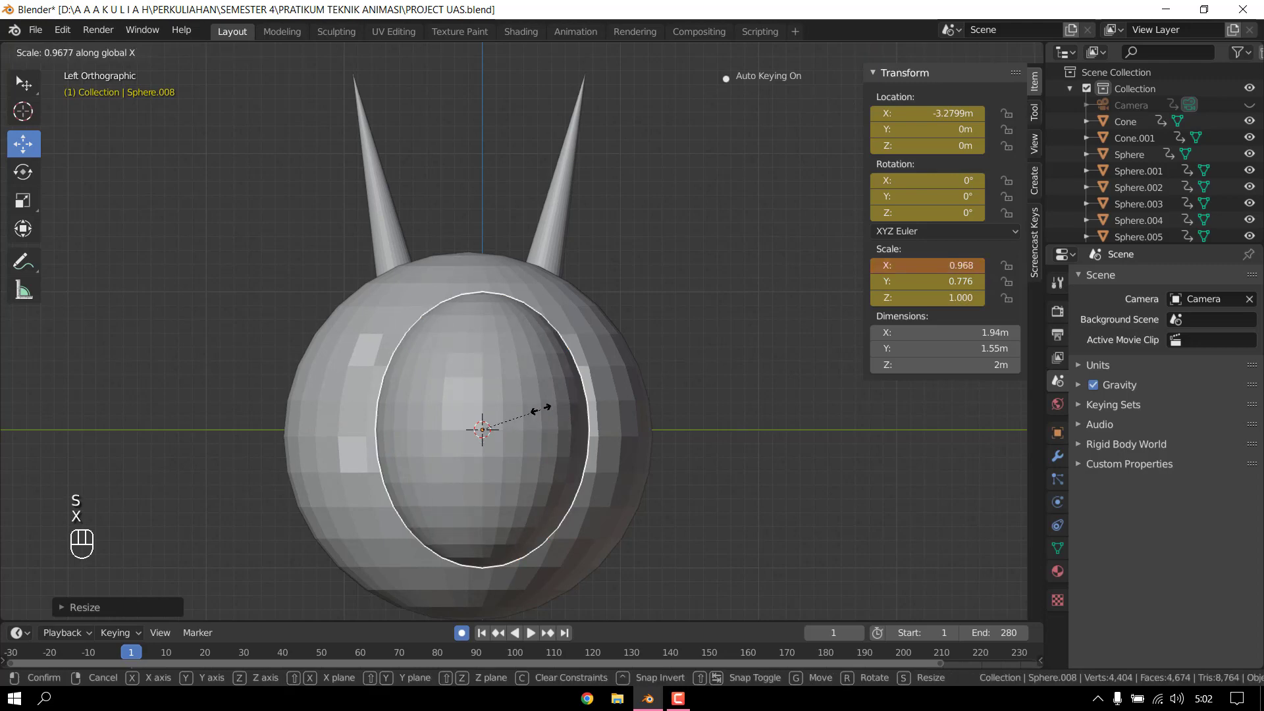
pyautogui.click(527, 416)
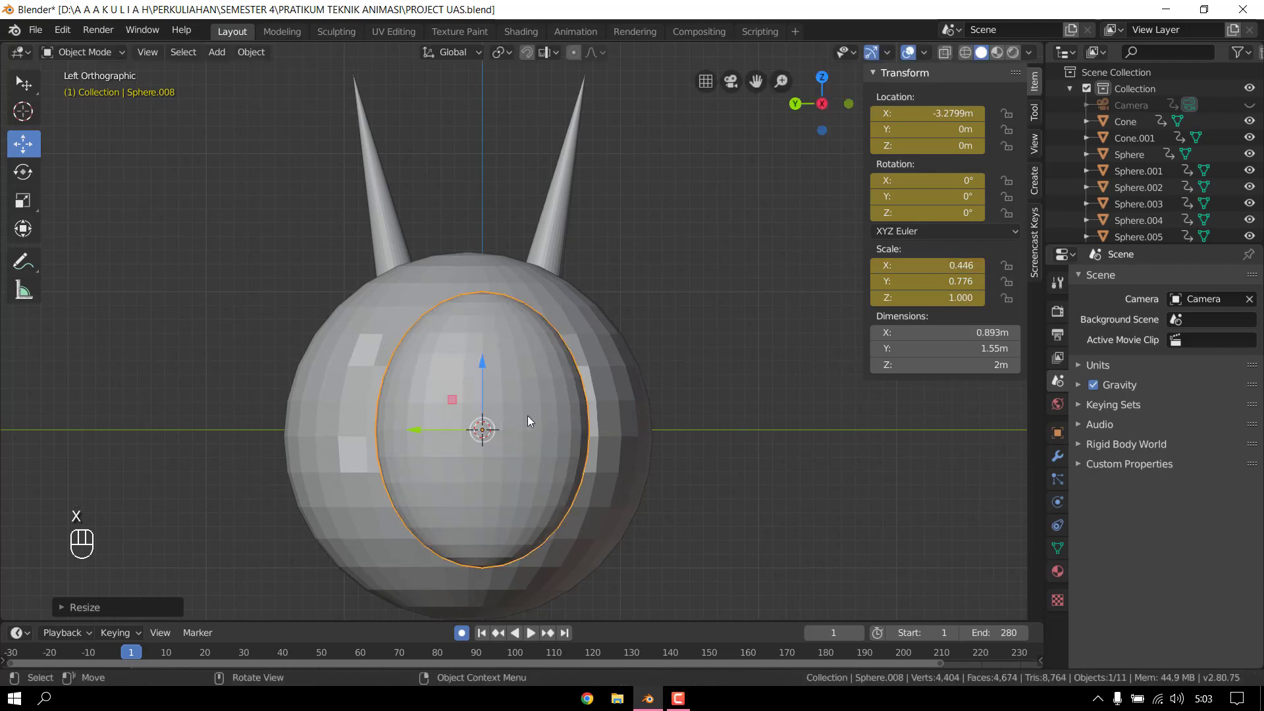
pyautogui.moveTo(527, 416); pyautogui.dragTo(492, 538, button='middle')
pyautogui.press('s')
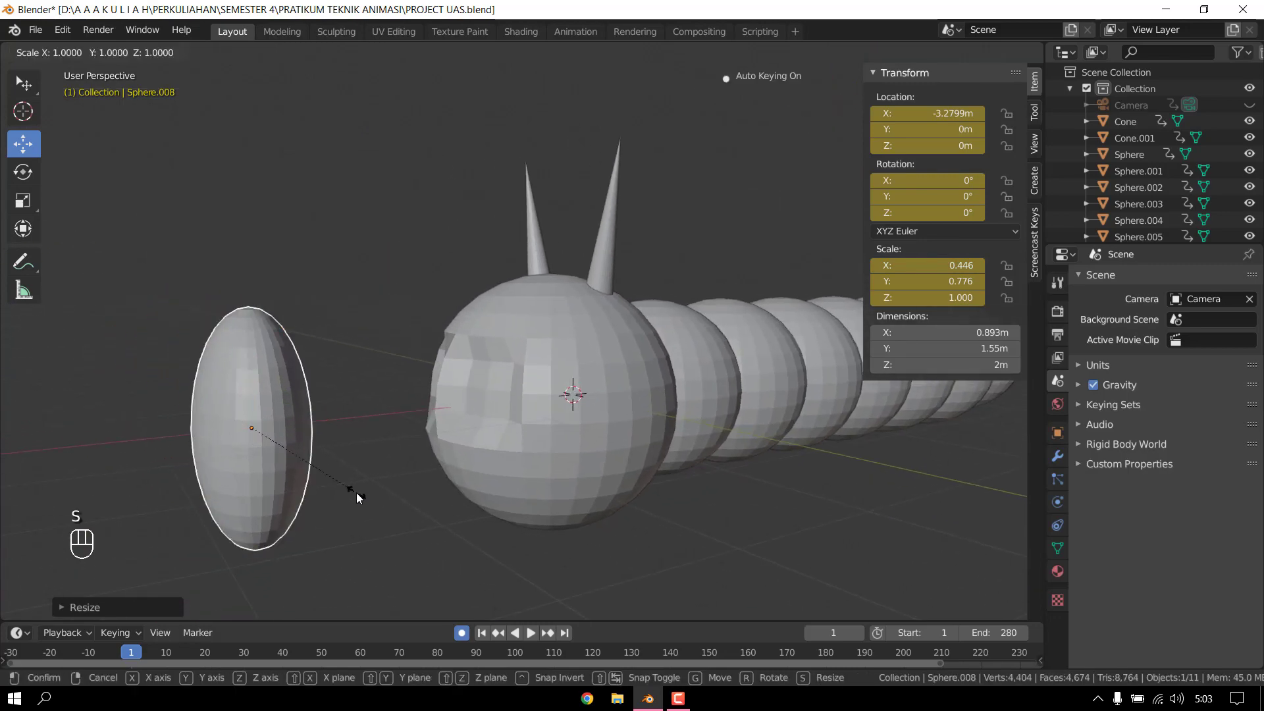
pyautogui.press('x')
pyautogui.click(346, 453)
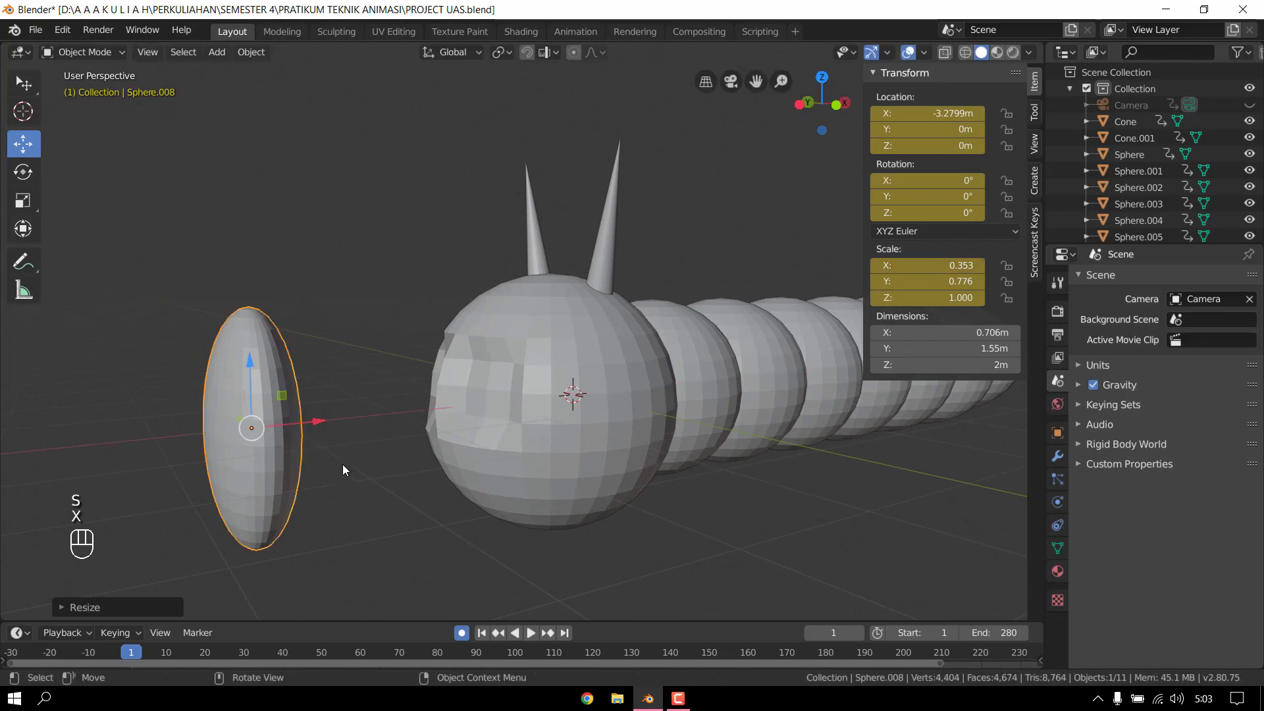
# - Shrink the ellipsoid uniformly to a Z scale of about 0.808 and move it along X to about -1.976 m, closer to the face
pyautogui.press('s')
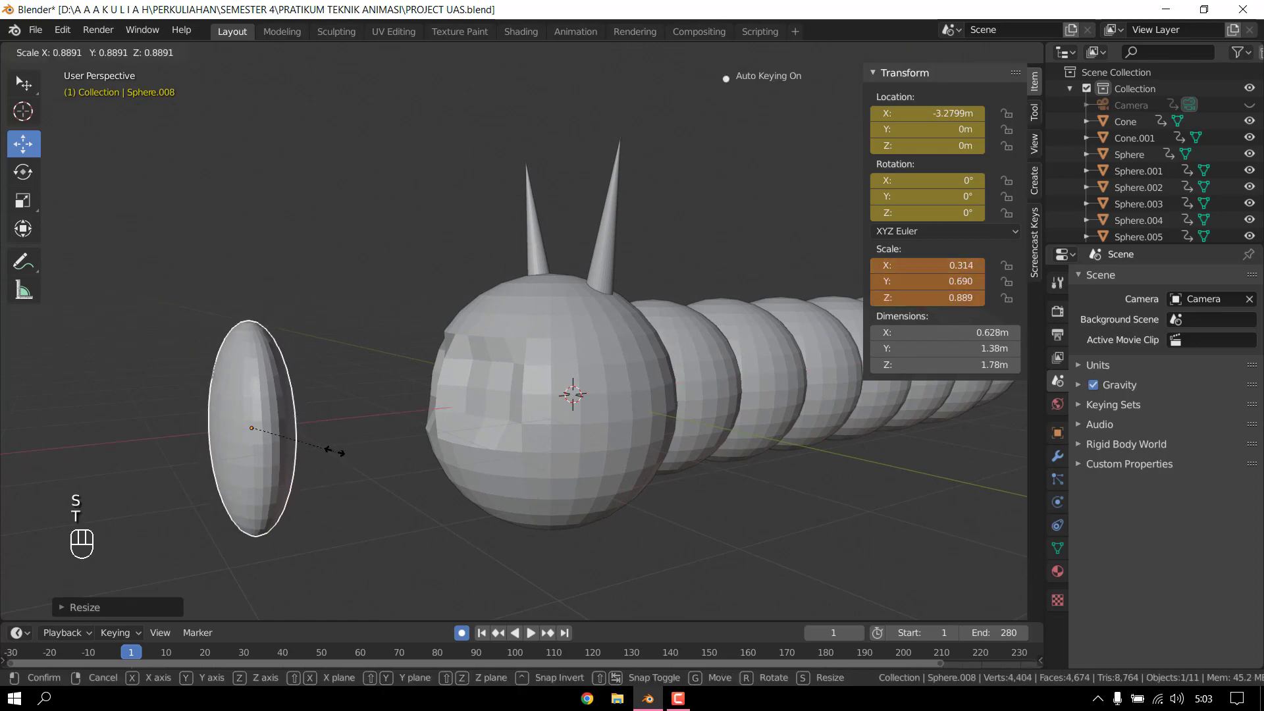
pyautogui.click(331, 427)
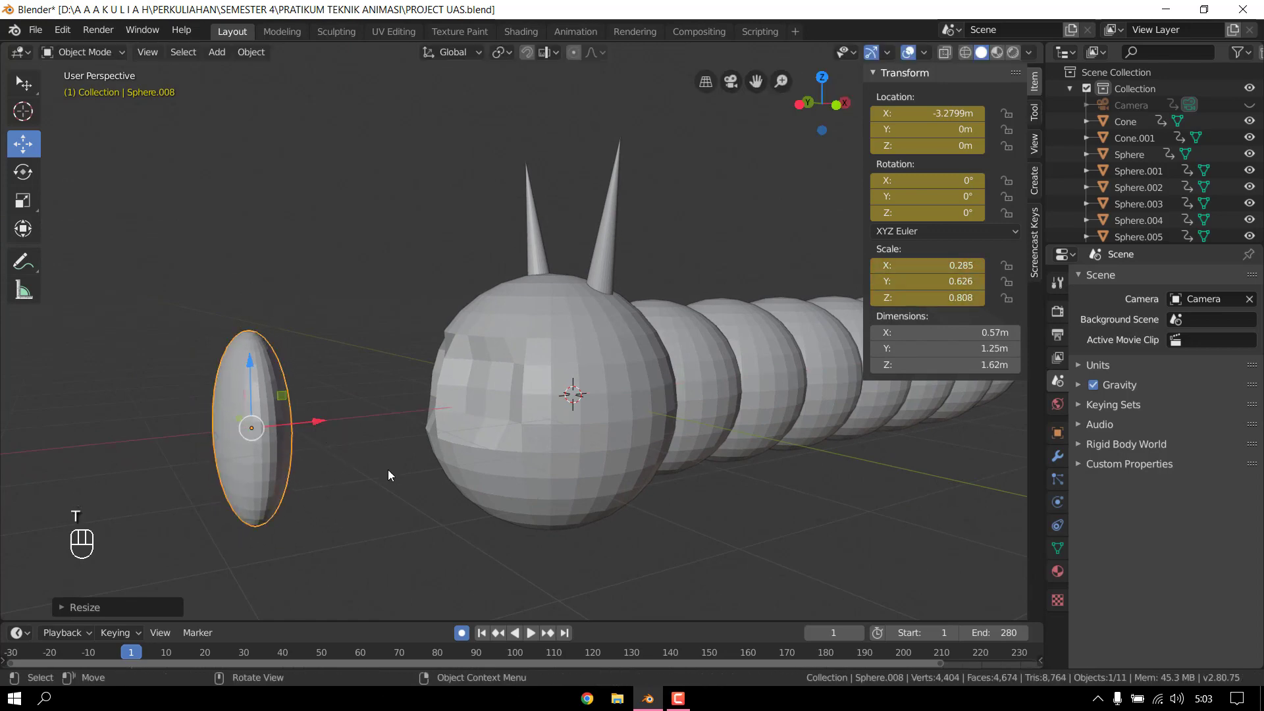
pyautogui.moveTo(389, 469); pyautogui.dragTo(477, 490, button='middle')
pyautogui.press('g')
pyautogui.press('x')
pyautogui.click(472, 460)
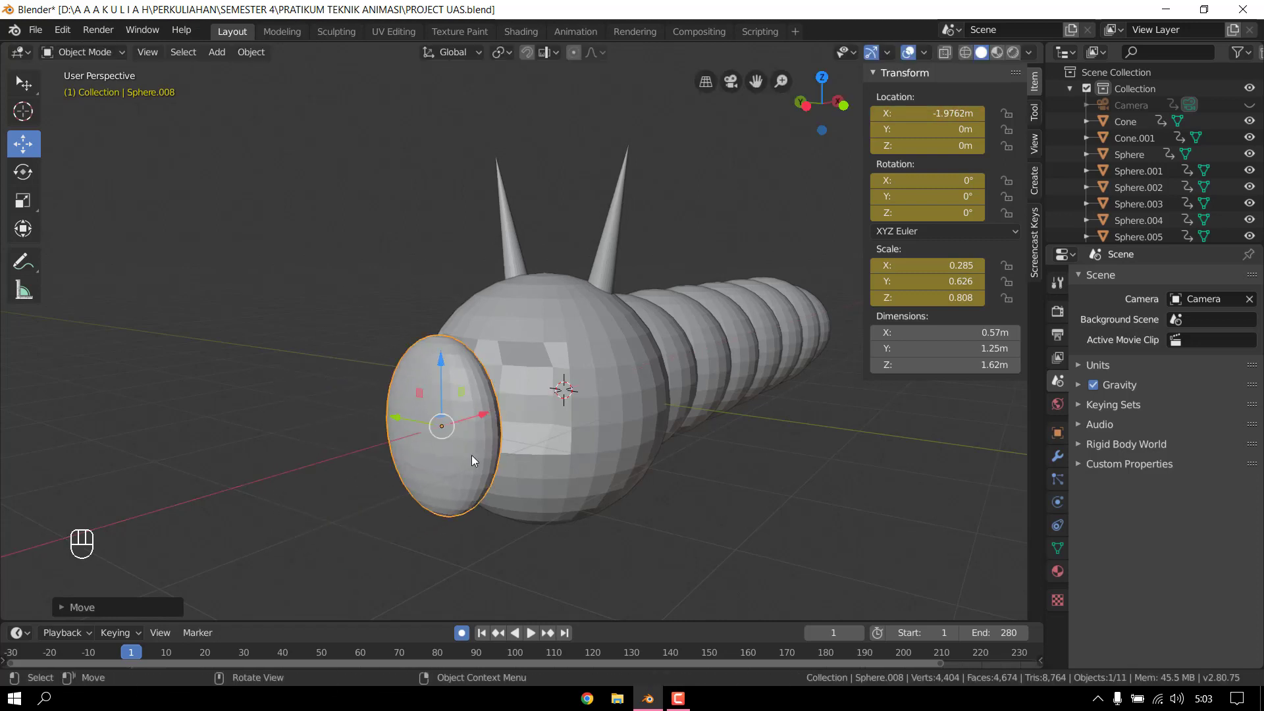
# - Adjust the ellipsoid's width along Y to a scale of about 0.577
pyautogui.press('s')
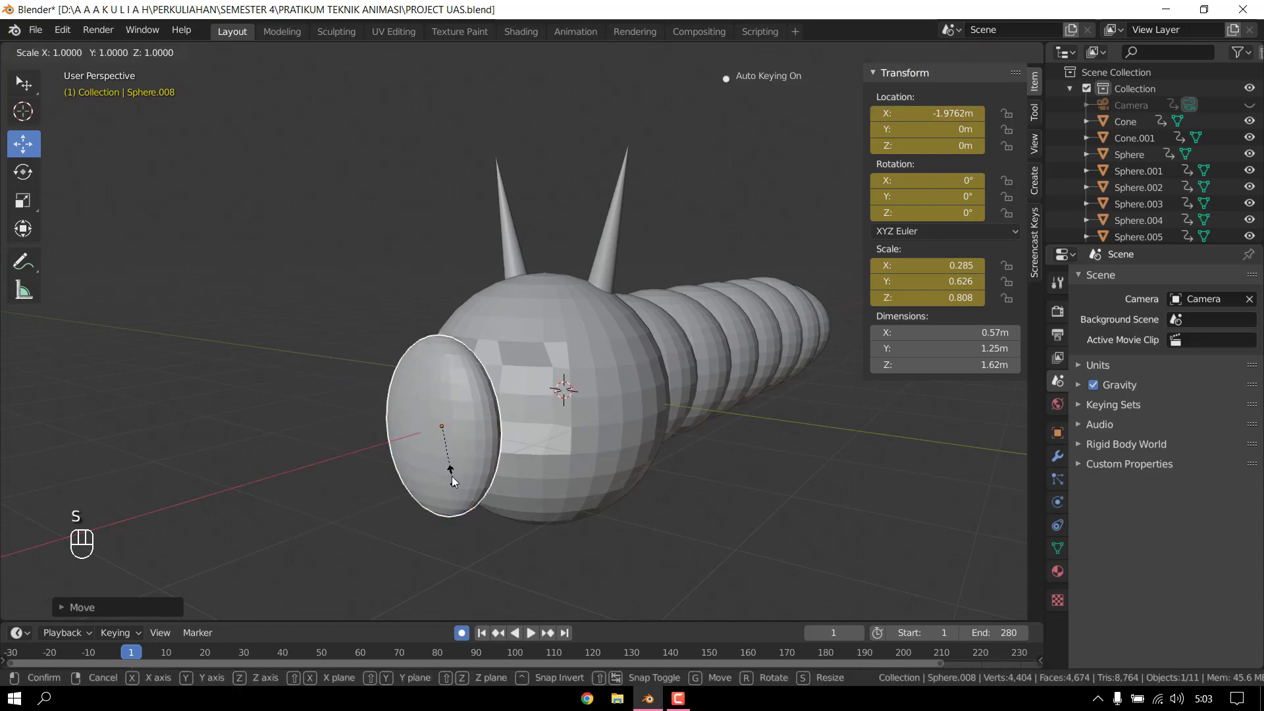
pyautogui.press('y')
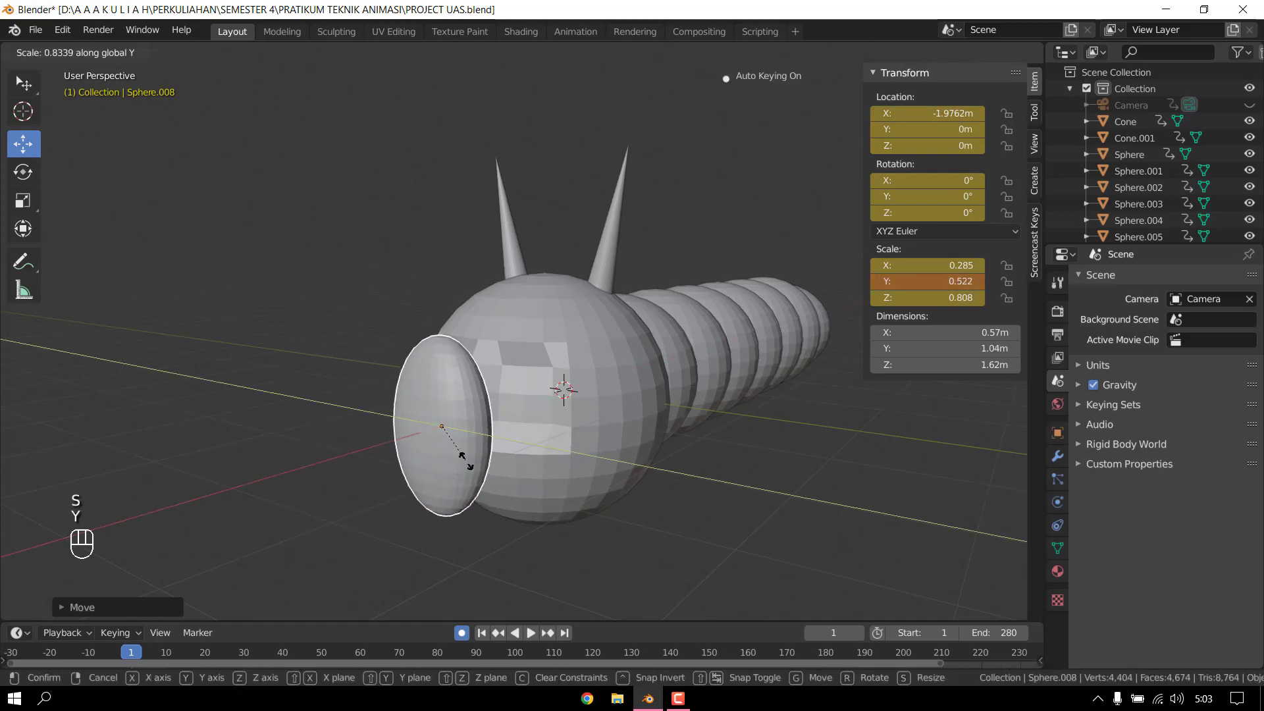
pyautogui.click(466, 460)
pyautogui.moveTo(526, 489); pyautogui.dragTo(559, 457, button='middle')
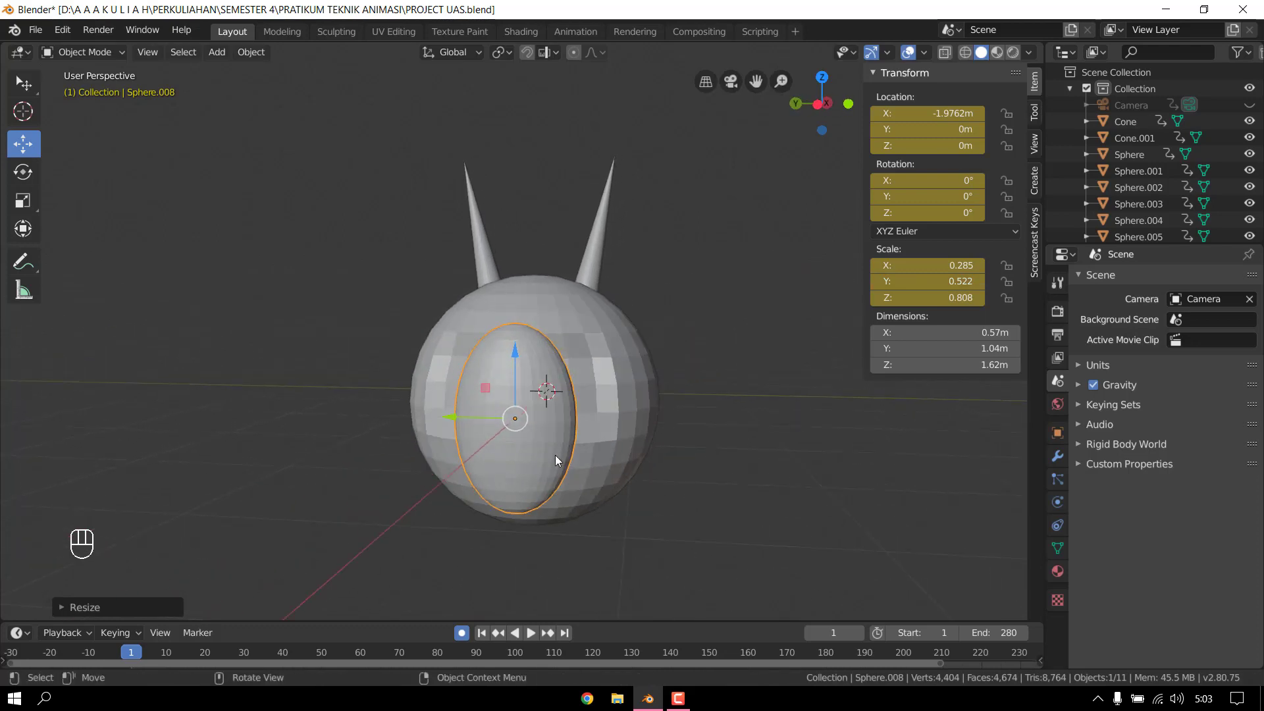
pyautogui.press('s')
pyautogui.press('y')
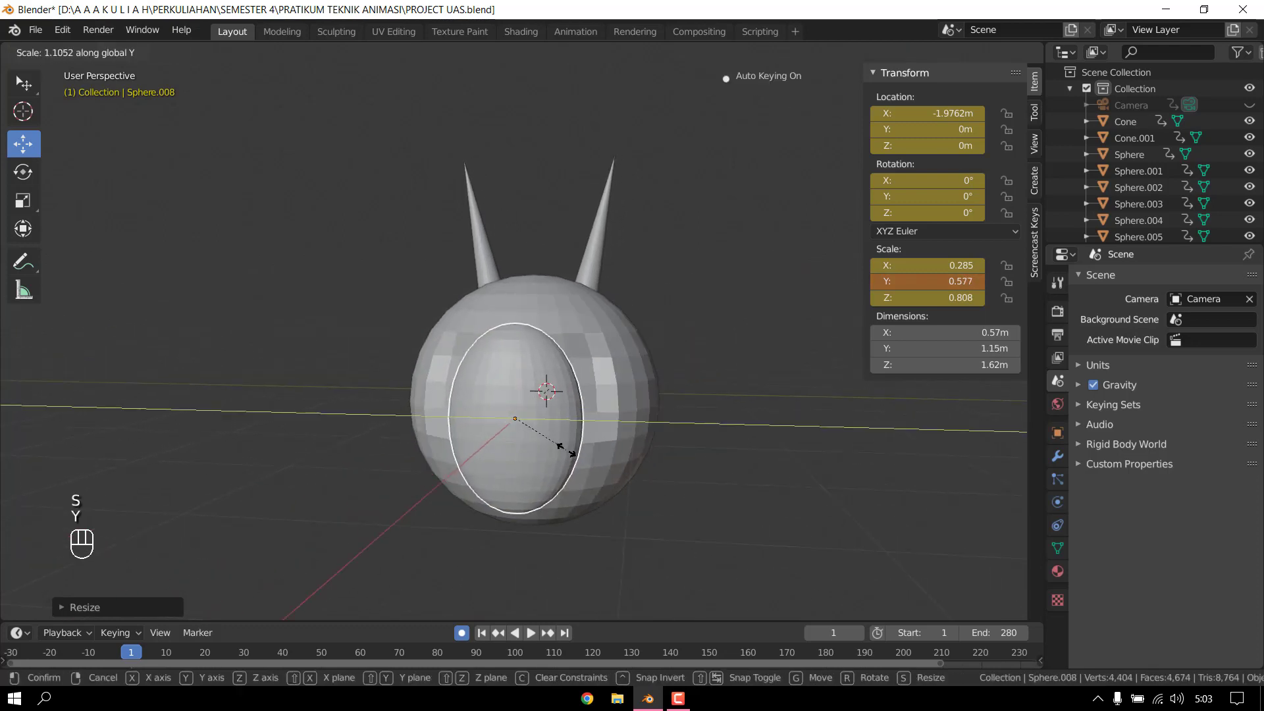
pyautogui.click(568, 454)
# - Adjust the ellipsoid's thickness along X to a scale of about 0.269
pyautogui.press('s')
pyautogui.press('x')
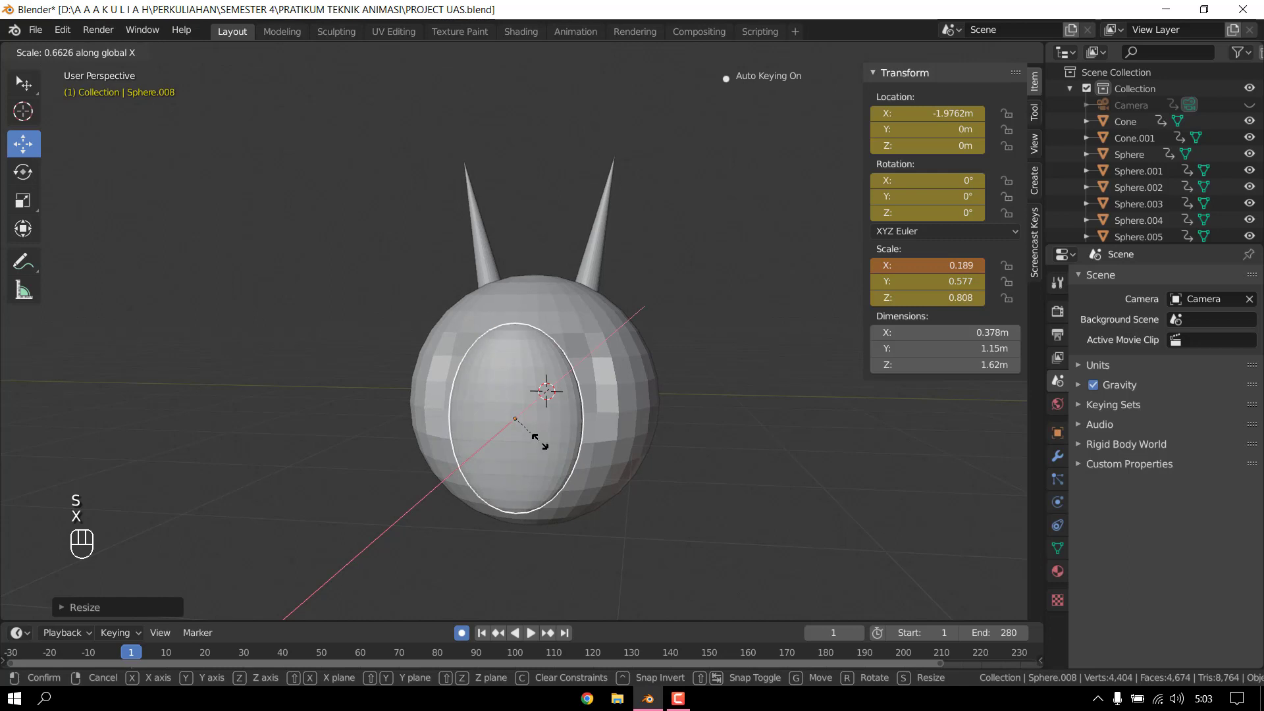
pyautogui.click(538, 457)
pyautogui.moveTo(536, 451); pyautogui.dragTo(464, 465, button='middle')
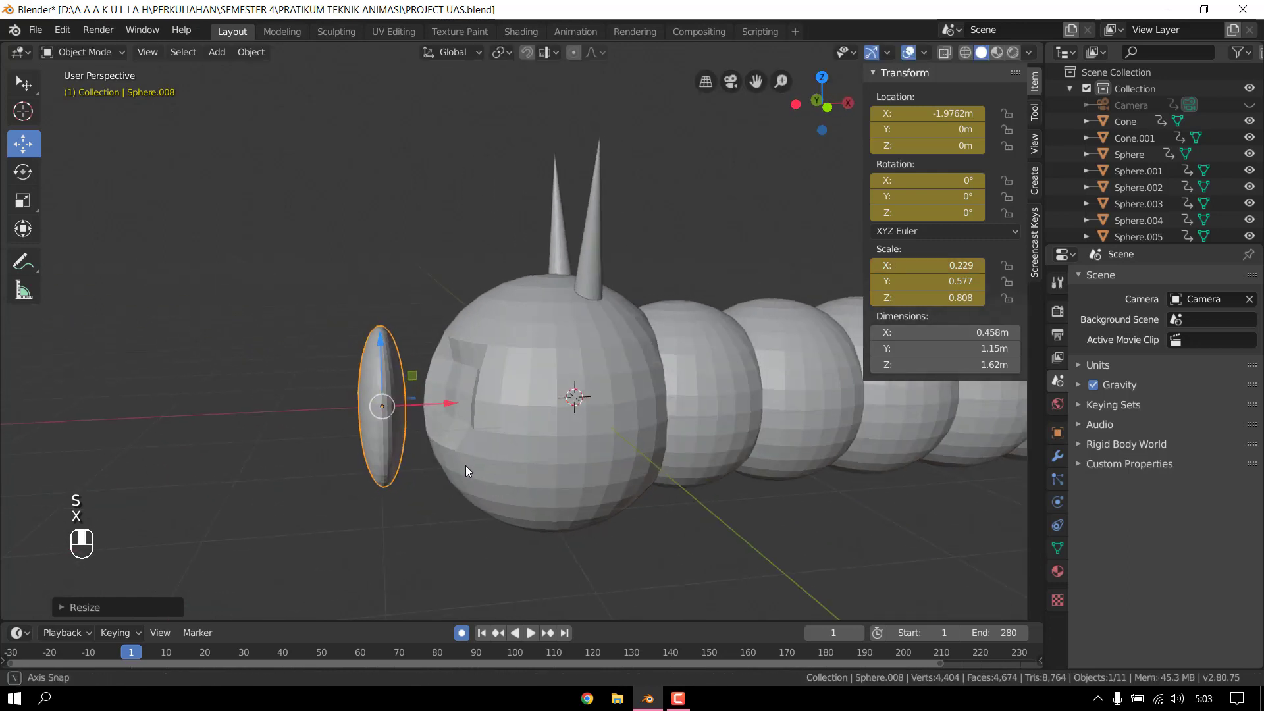
pyautogui.press('s')
pyautogui.press('x')
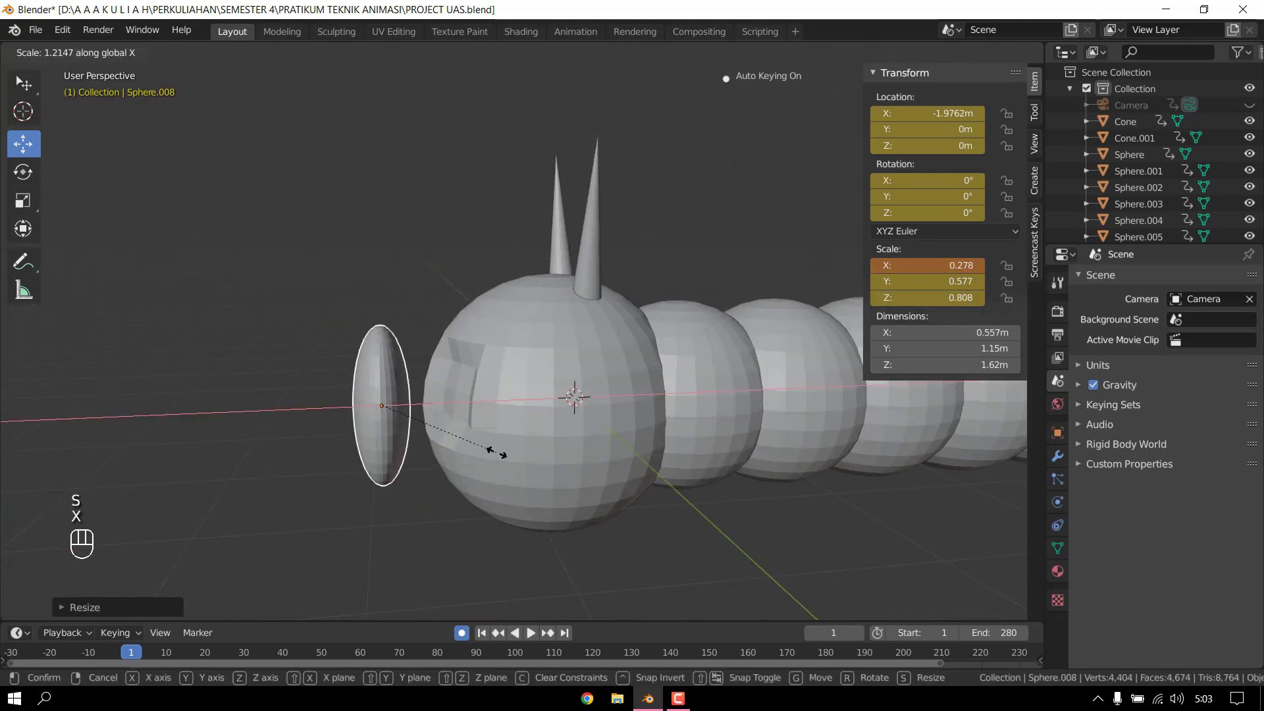
pyautogui.click(499, 457)
pyautogui.moveTo(499, 457); pyautogui.dragTo(490, 488, button='middle')
pyautogui.scroll(1, 581, 490)
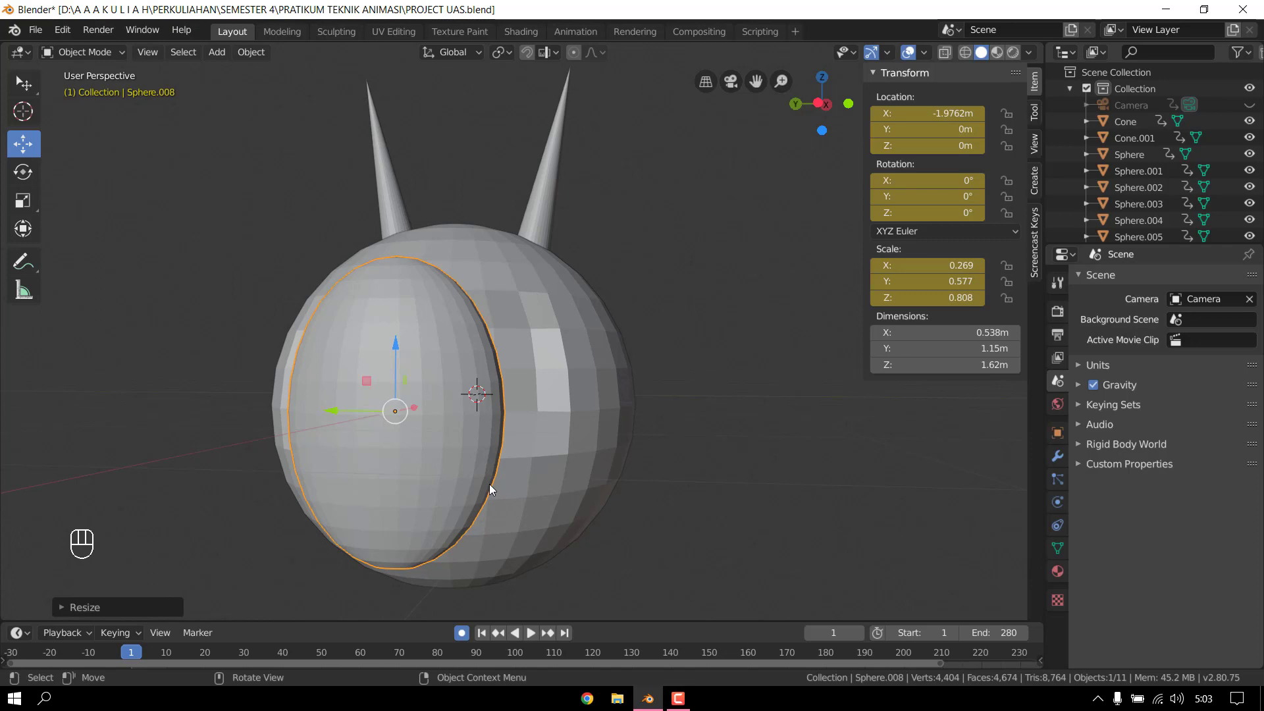
# - Scale the ellipsoid down uniformly to about 0.192 in X, 0.413 in Y and 0.577 in Z
pyautogui.moveTo(488, 457); pyautogui.dragTo(603, 401, button='middle')
pyautogui.press('s')
pyautogui.click(326, 443)
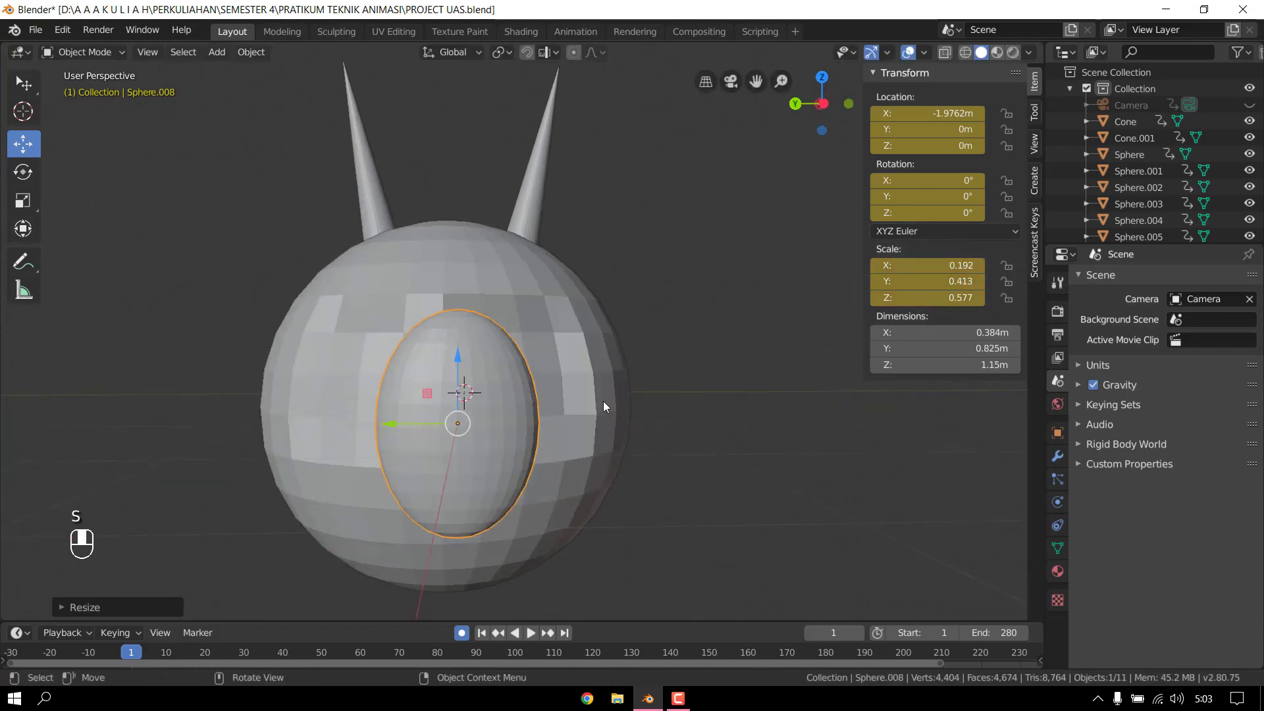
# - Move the ellipsoid over the negative-Y eye recess at about Y -0.374 m, Z 0.257 m, and shrink it uniformly to a Z scale of about 0.440
pyautogui.click(823, 104)
pyautogui.moveTo(845, 152); pyautogui.dragTo(866, 112, button='middle')
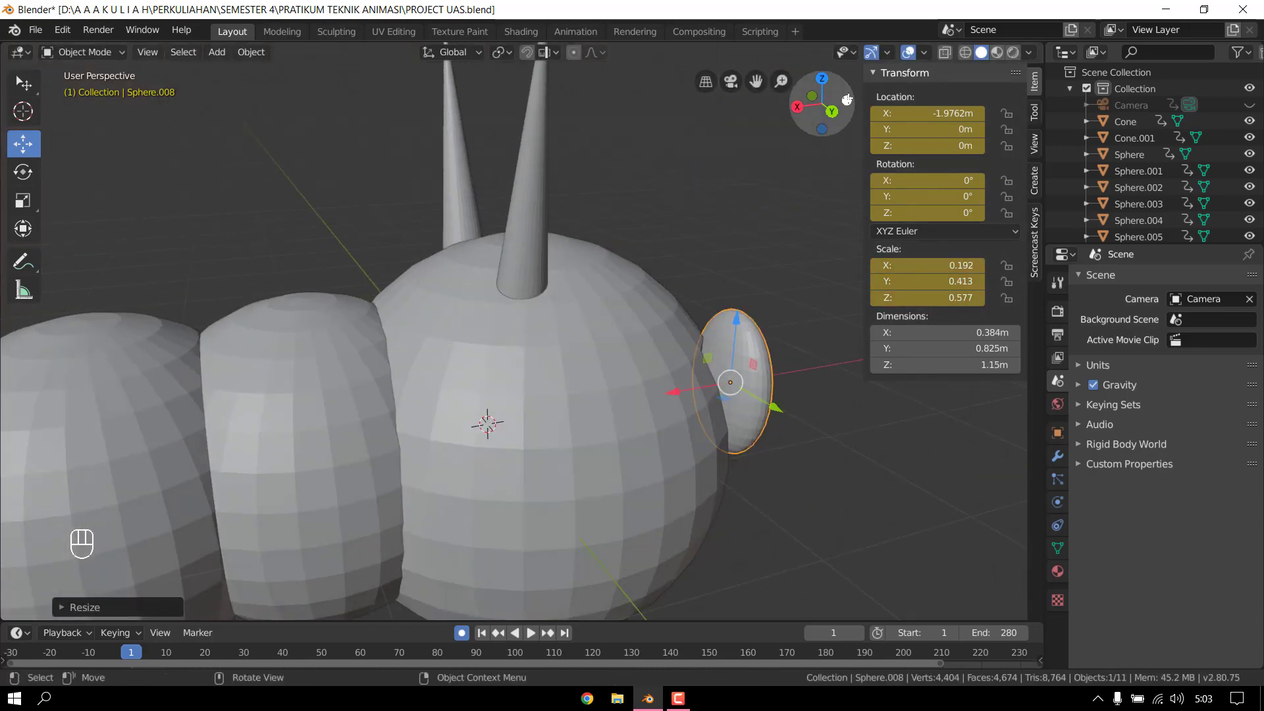
pyautogui.click(849, 100)
pyautogui.scroll(4, 533, 393)
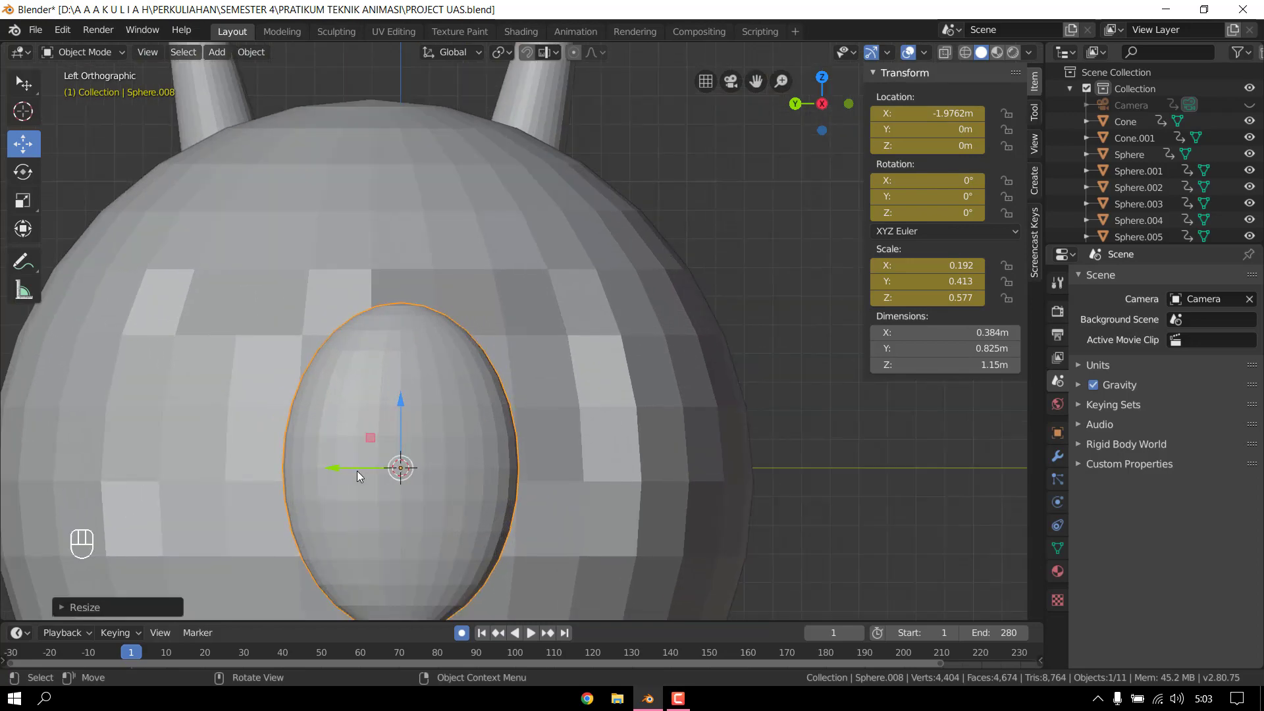
pyautogui.moveTo(355, 470); pyautogui.dragTo(442, 466)
pyautogui.moveTo(488, 407); pyautogui.dragTo(498, 334)
pyautogui.scroll(-2, 522, 405)
pyautogui.moveTo(441, 382); pyautogui.dragTo(456, 382)
pyautogui.press('s')
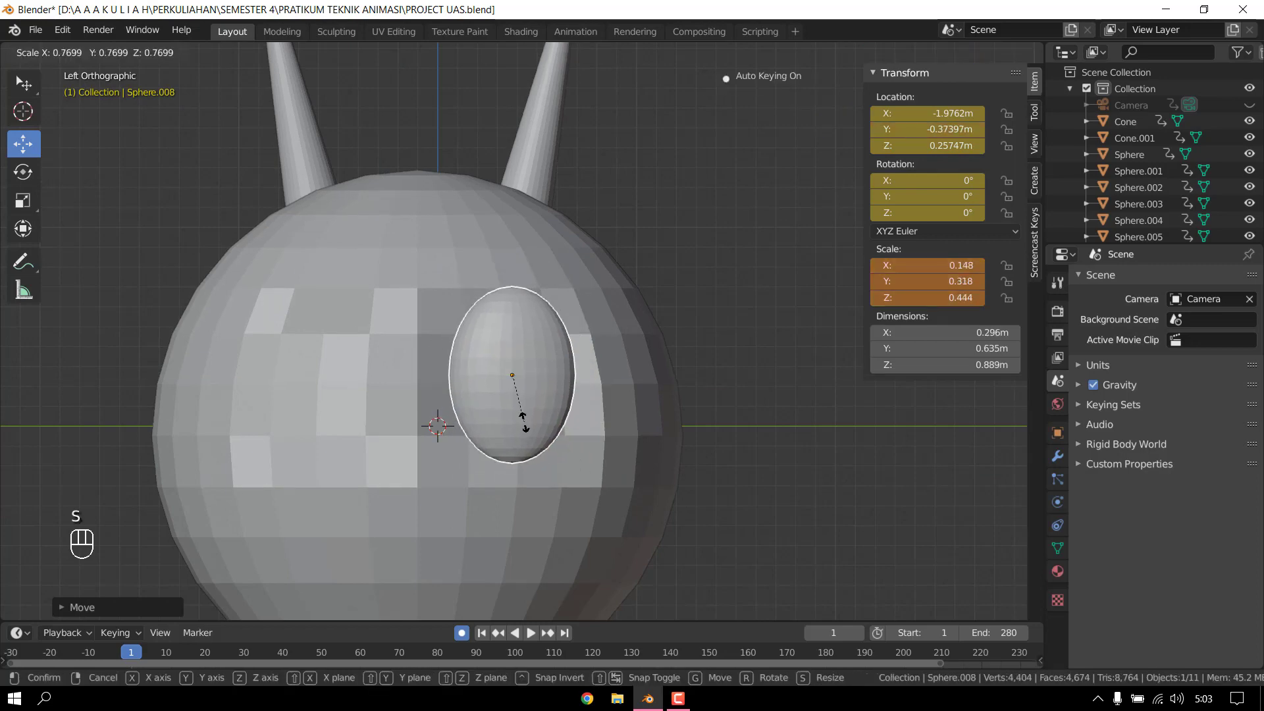
pyautogui.click(524, 421)
# - Seat the ellipsoid inside the eye recess at about X -1.235 m, Y -0.346 m, Z 0.152 m
pyautogui.moveTo(614, 389); pyautogui.dragTo(325, 454, button='middle')
pyautogui.press('g')
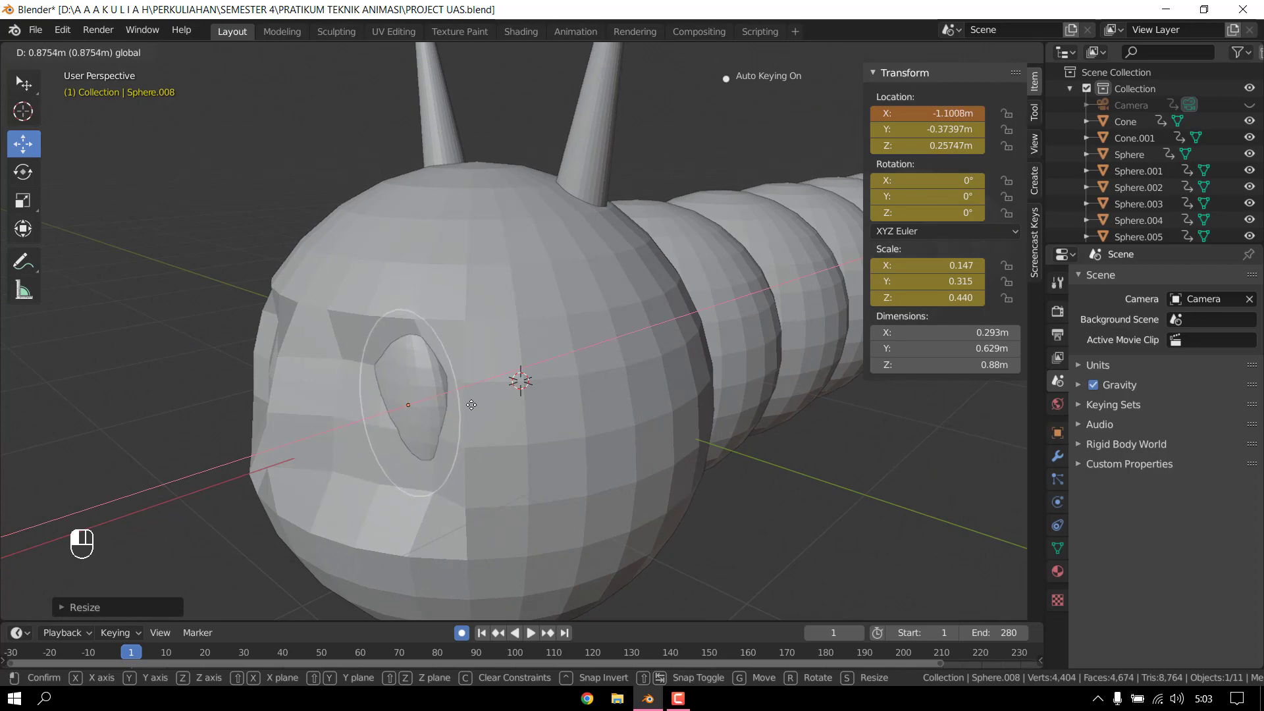
pyautogui.click(458, 411)
pyautogui.moveTo(458, 411); pyautogui.dragTo(643, 449, button='middle')
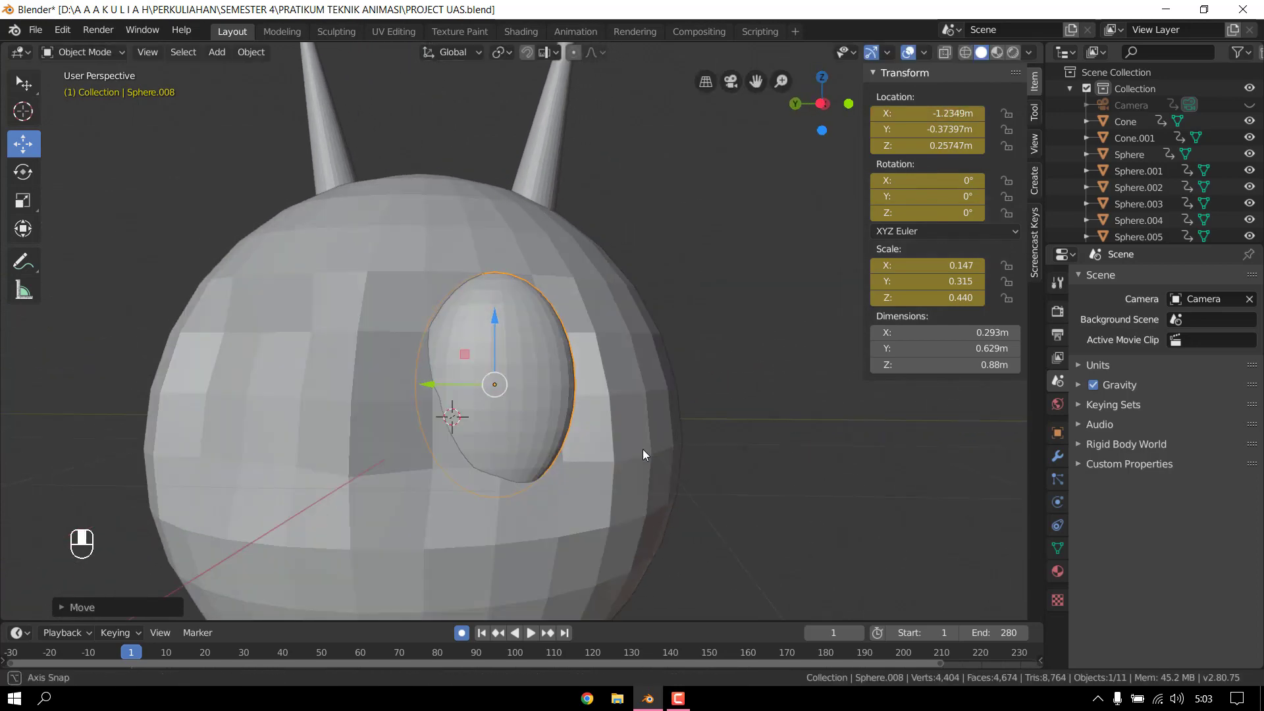
pyautogui.moveTo(494, 322); pyautogui.dragTo(428, 414)
# - Widen the eye ellipsoid along Y to a scale of about 0.347, thicken it along X to about 0.200, and deselect it
pyautogui.moveTo(656, 432); pyautogui.dragTo(449, 470, button='middle')
pyautogui.press('s')
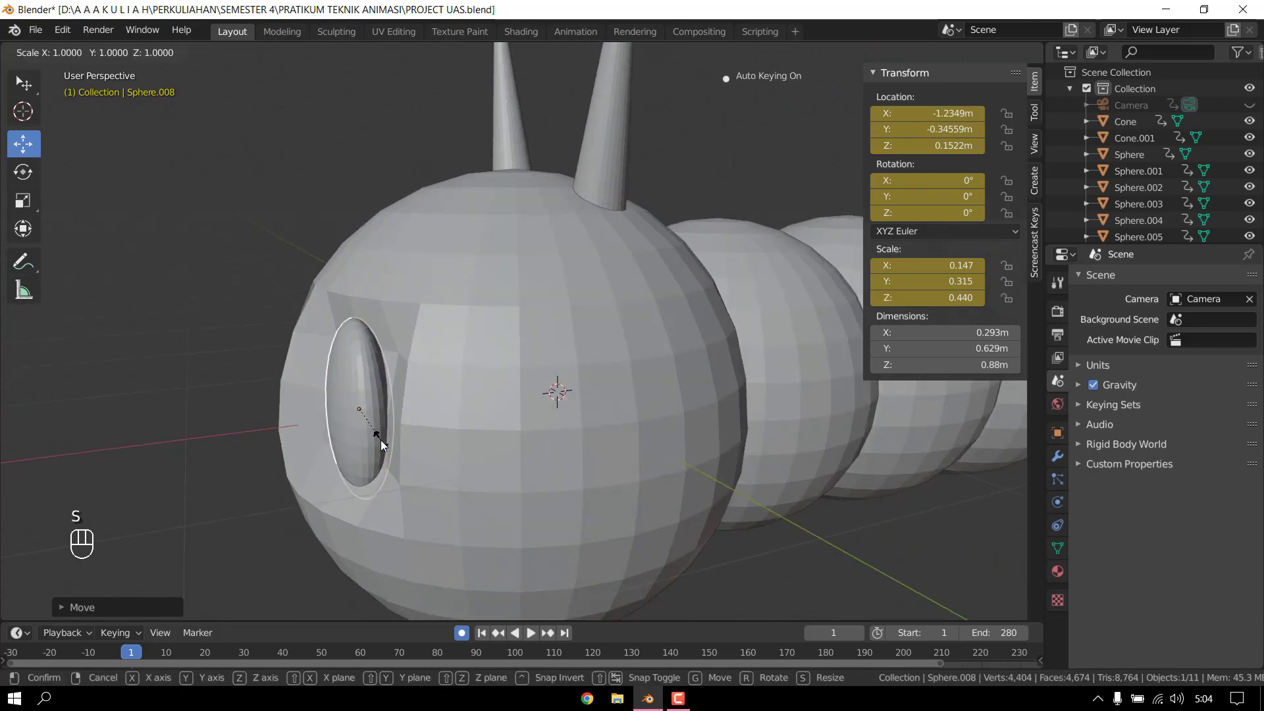
pyautogui.press('y')
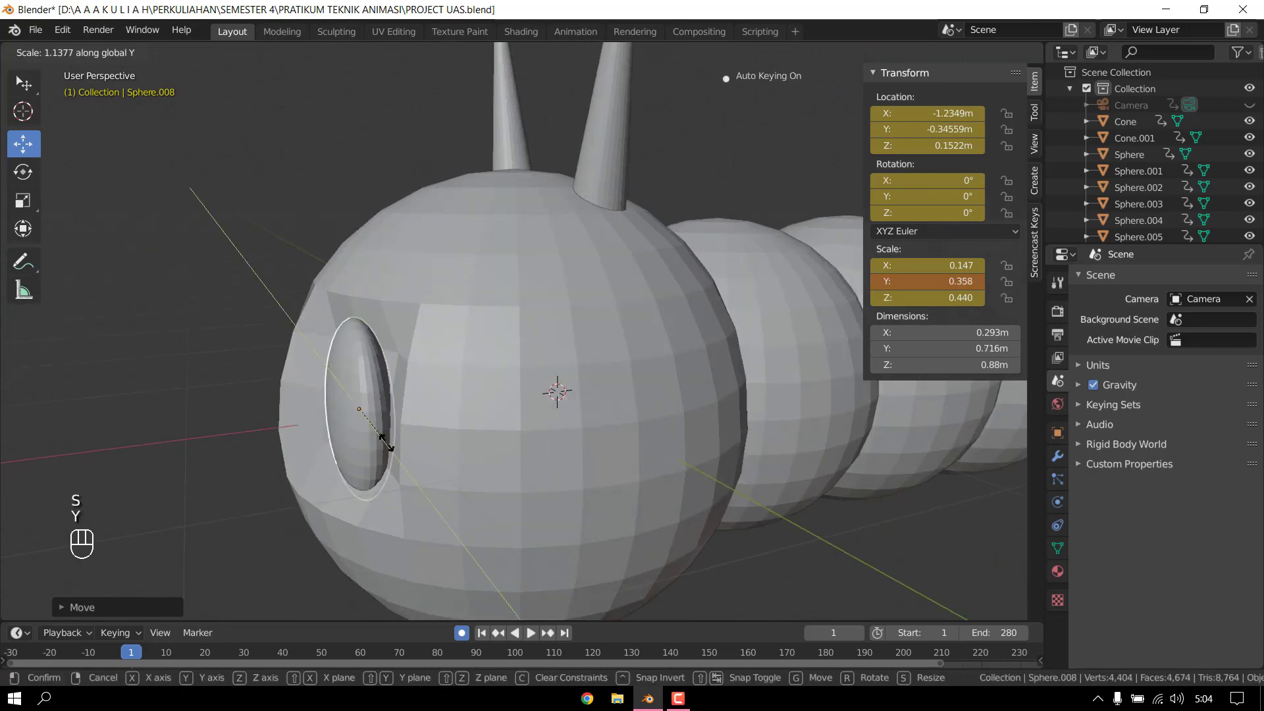
pyautogui.click(384, 440)
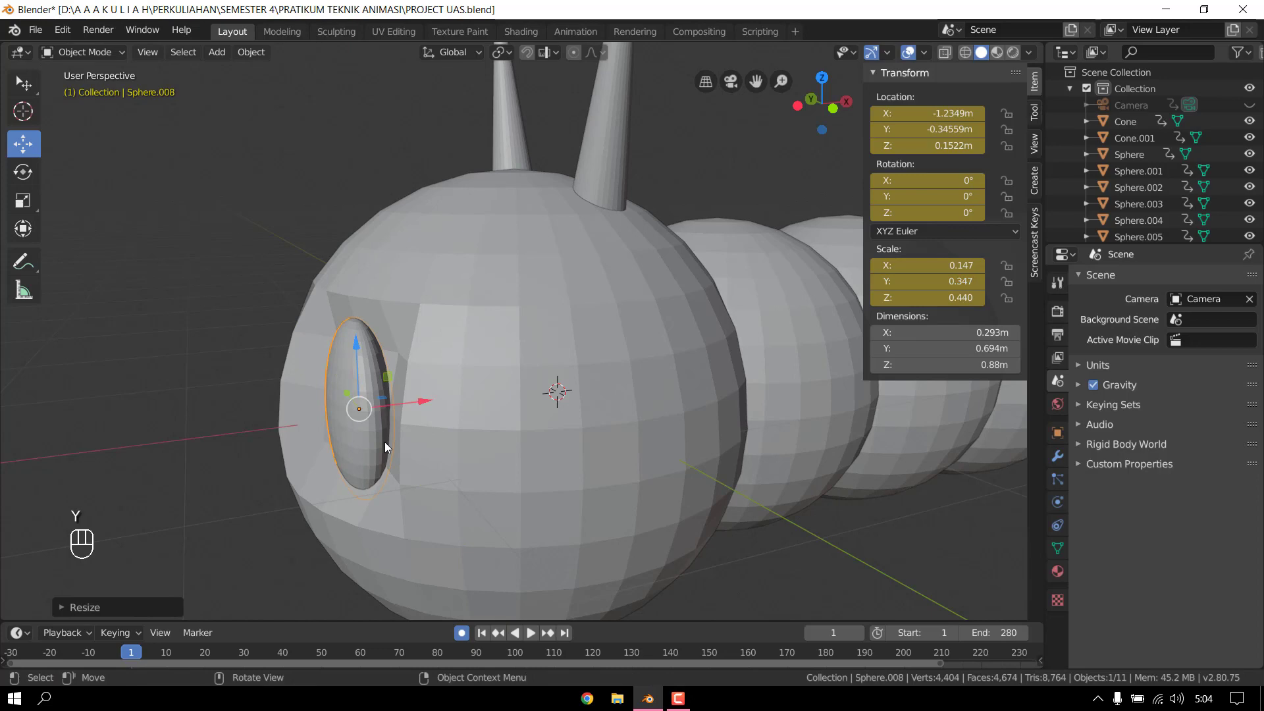
pyautogui.press('s')
pyautogui.press('x')
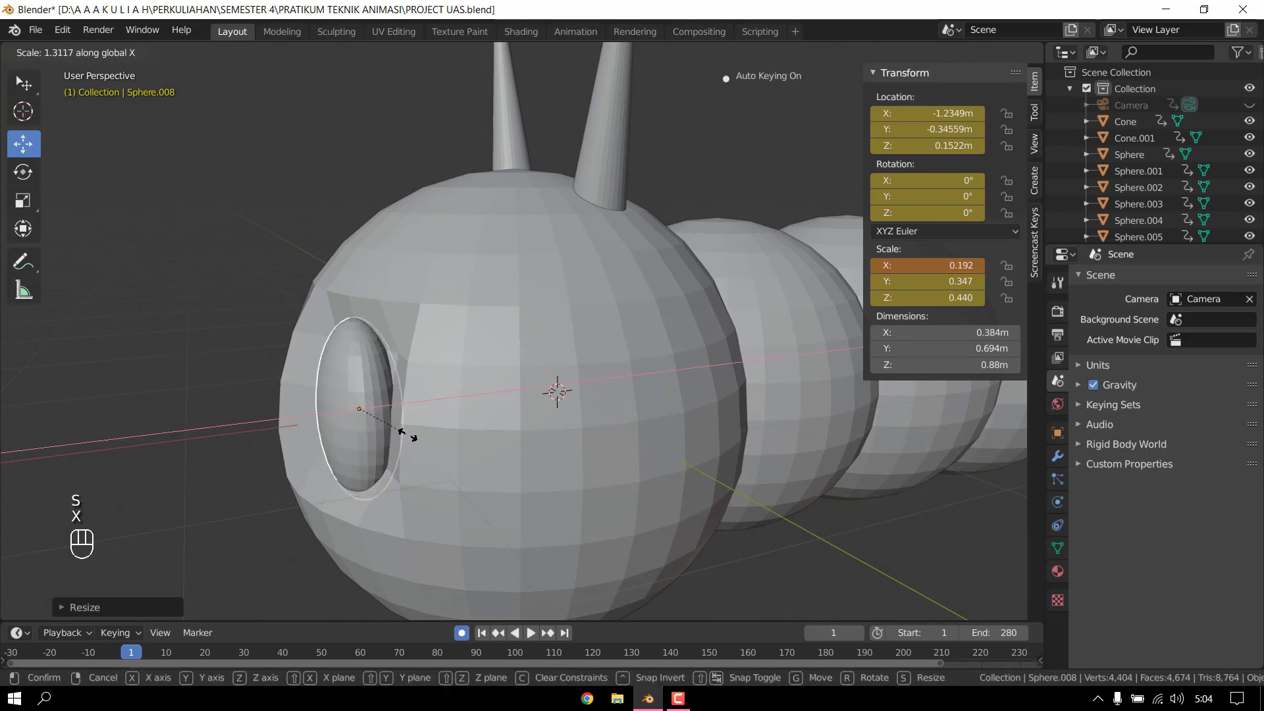
pyautogui.click(409, 433)
pyautogui.moveTo(560, 471); pyautogui.dragTo(654, 458, button='middle')
pyautogui.scroll(-4, 668, 440)
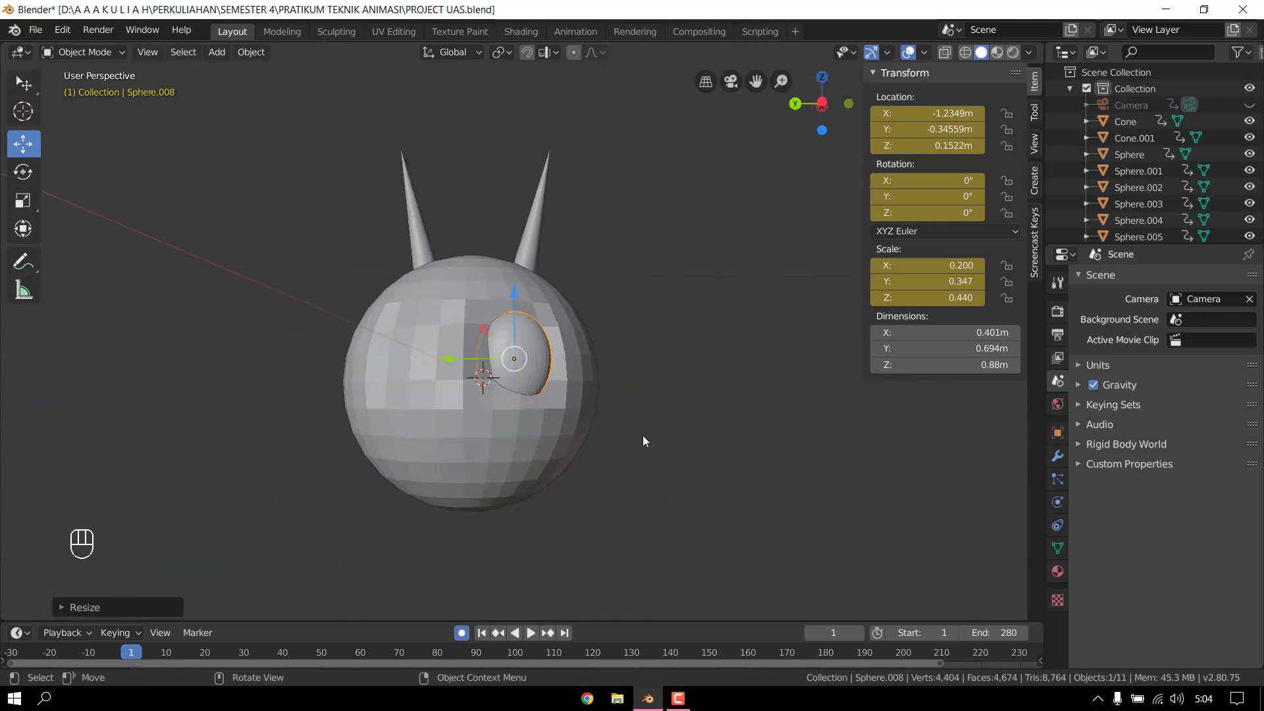
pyautogui.click(644, 437)
# - Duplicate the eye ellipsoid along Y into the opposite eye recess at about Y 0.592 m
pyautogui.moveTo(725, 433); pyautogui.dragTo(524, 418, button='middle')
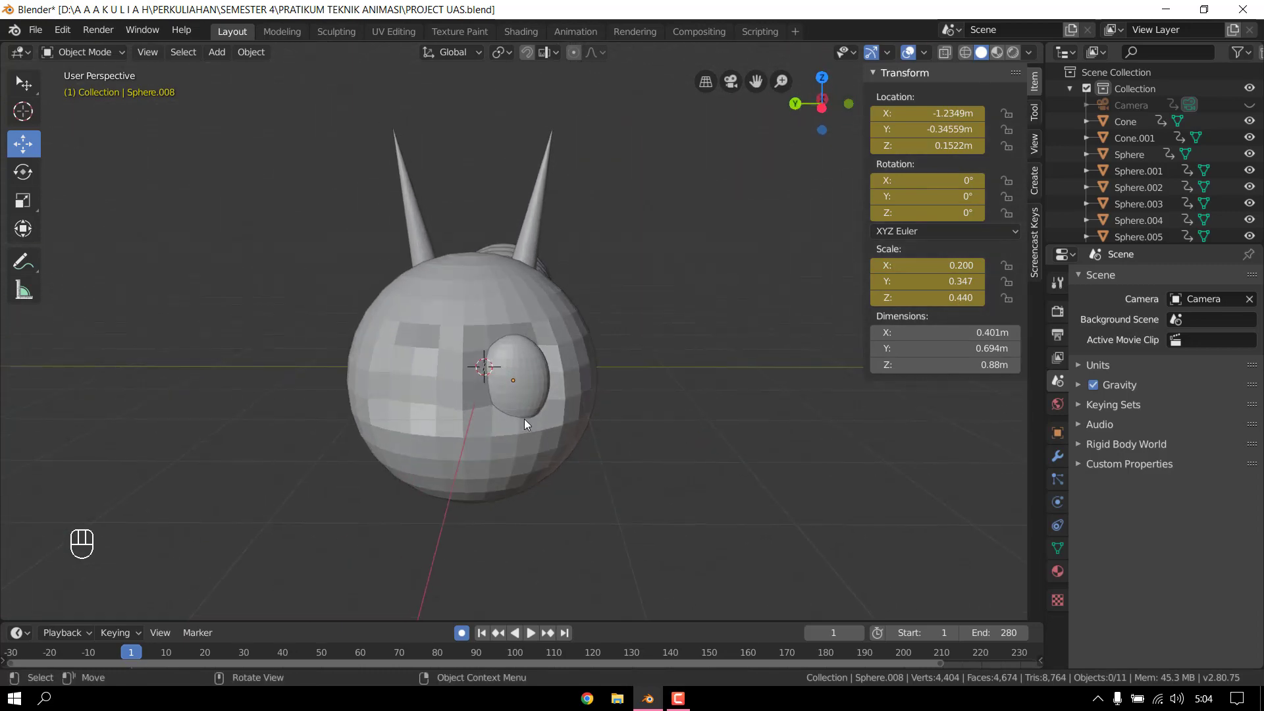
pyautogui.click(822, 107)
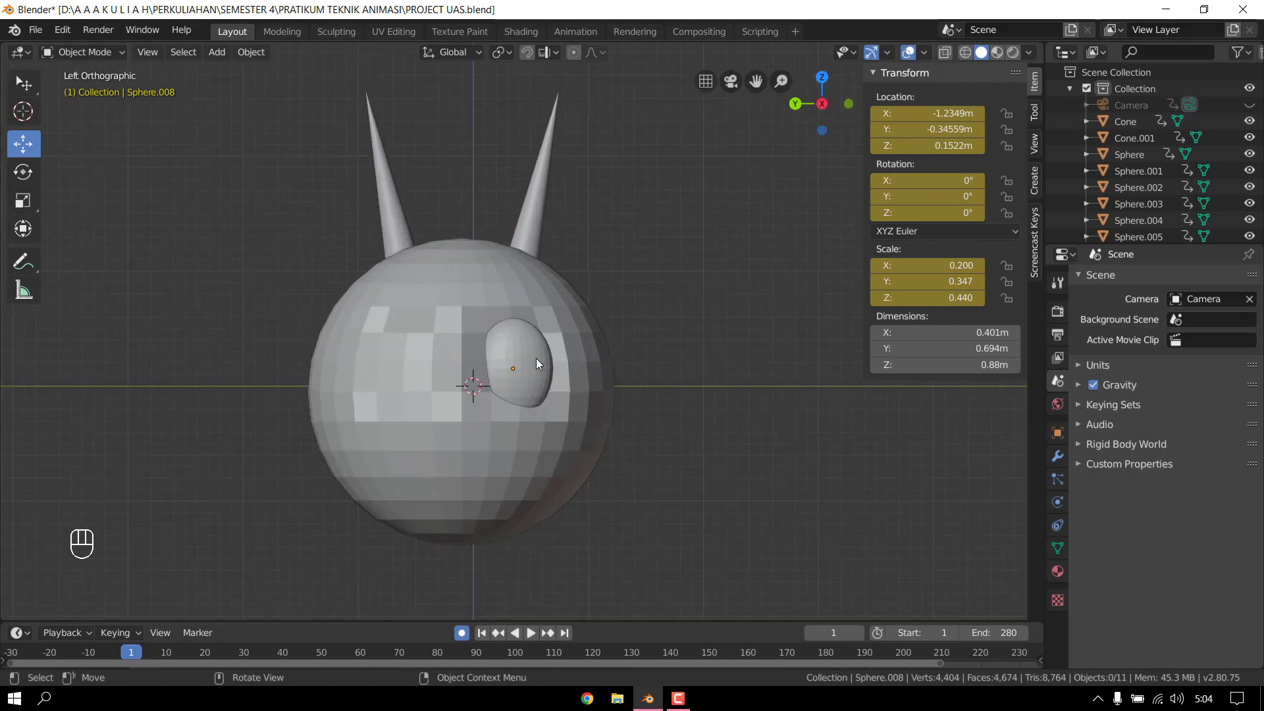
pyautogui.scroll(2, 539, 381)
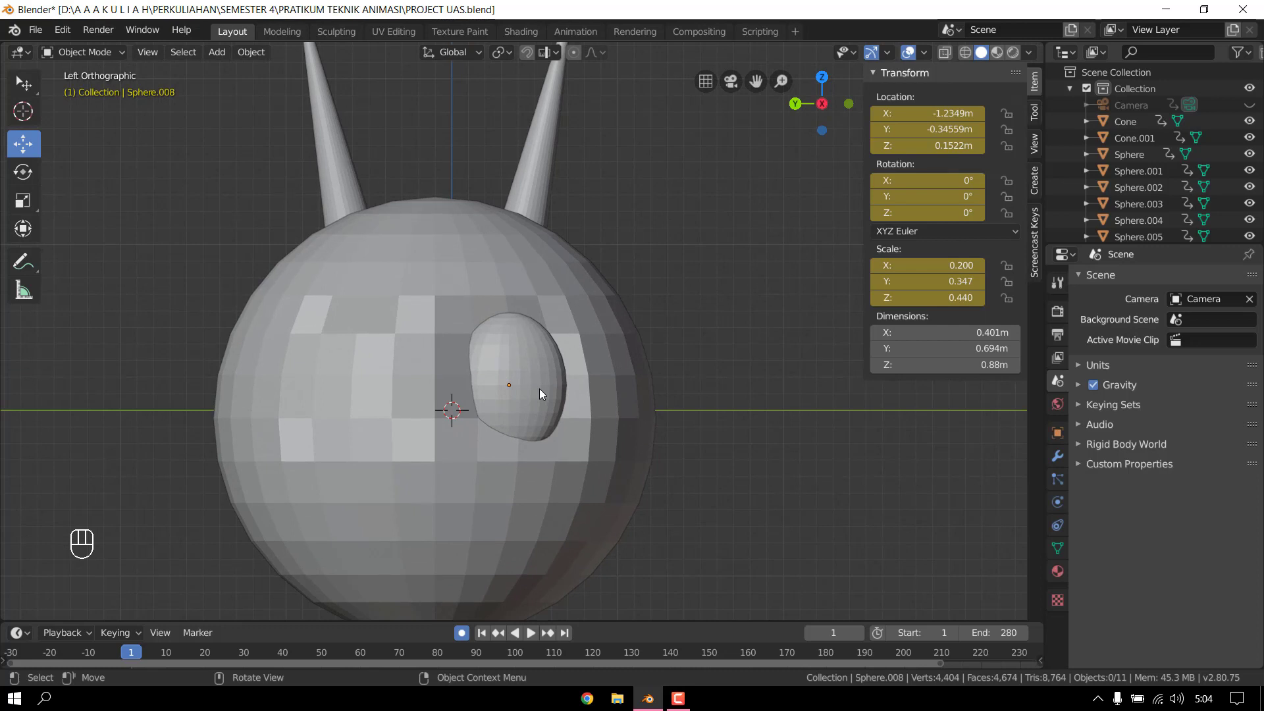
pyautogui.click(540, 394)
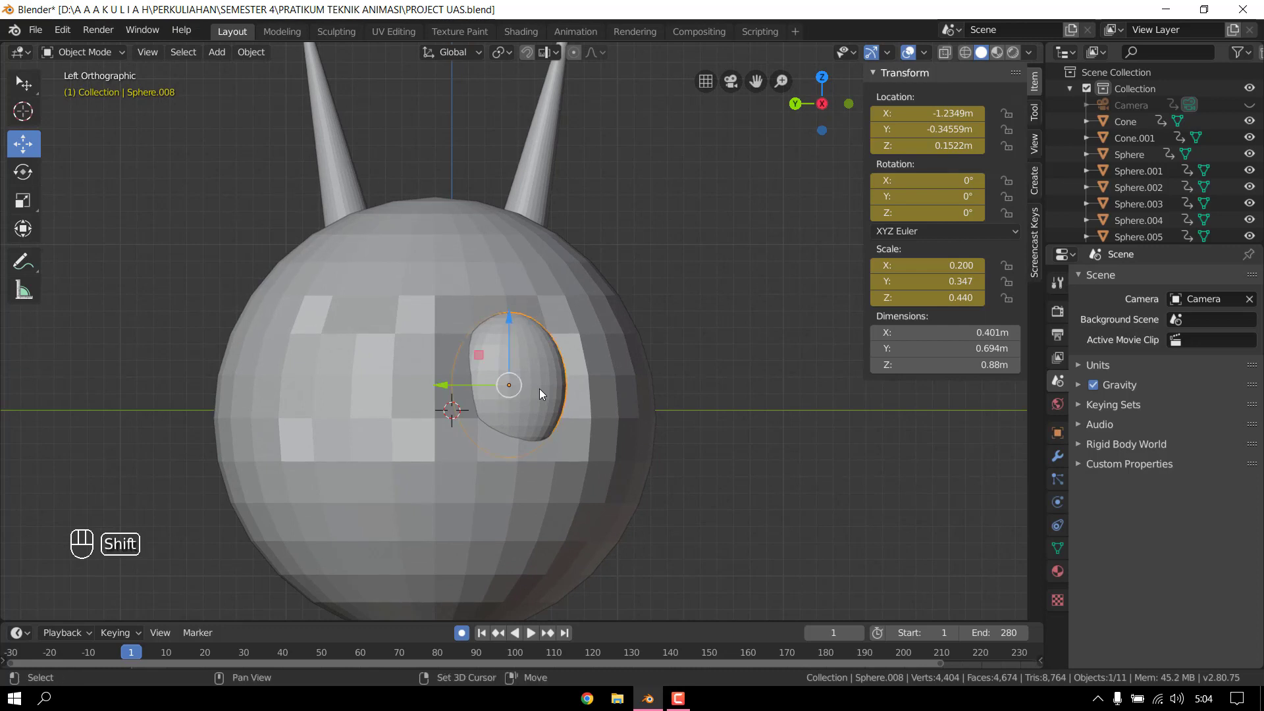
pyautogui.hotkey('shift', 'd')
pyautogui.press('y')
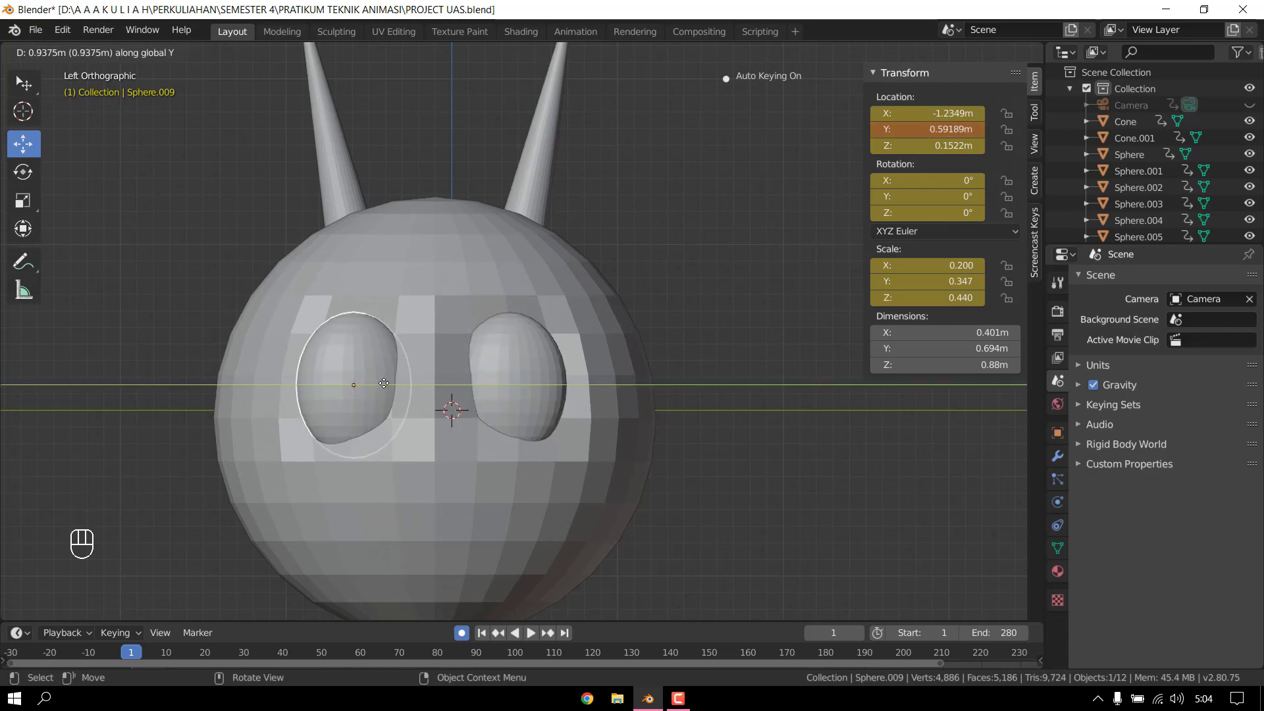
pyautogui.click(387, 384)
# - Nudge the duplicated eye along Y to about 0.573 m and clear the selection
pyautogui.click(741, 438)
pyautogui.moveTo(737, 440); pyautogui.dragTo(527, 449, button='middle')
pyautogui.click(382, 436)
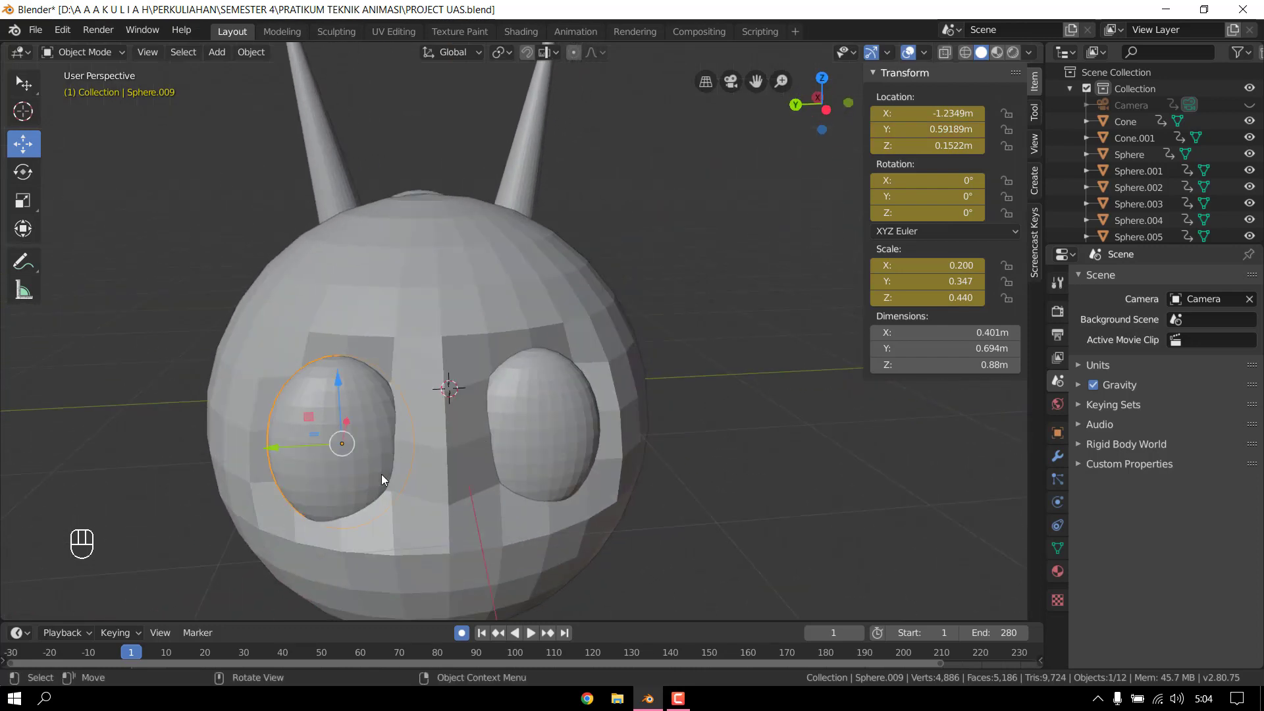
pyautogui.moveTo(268, 445); pyautogui.dragTo(275, 446)
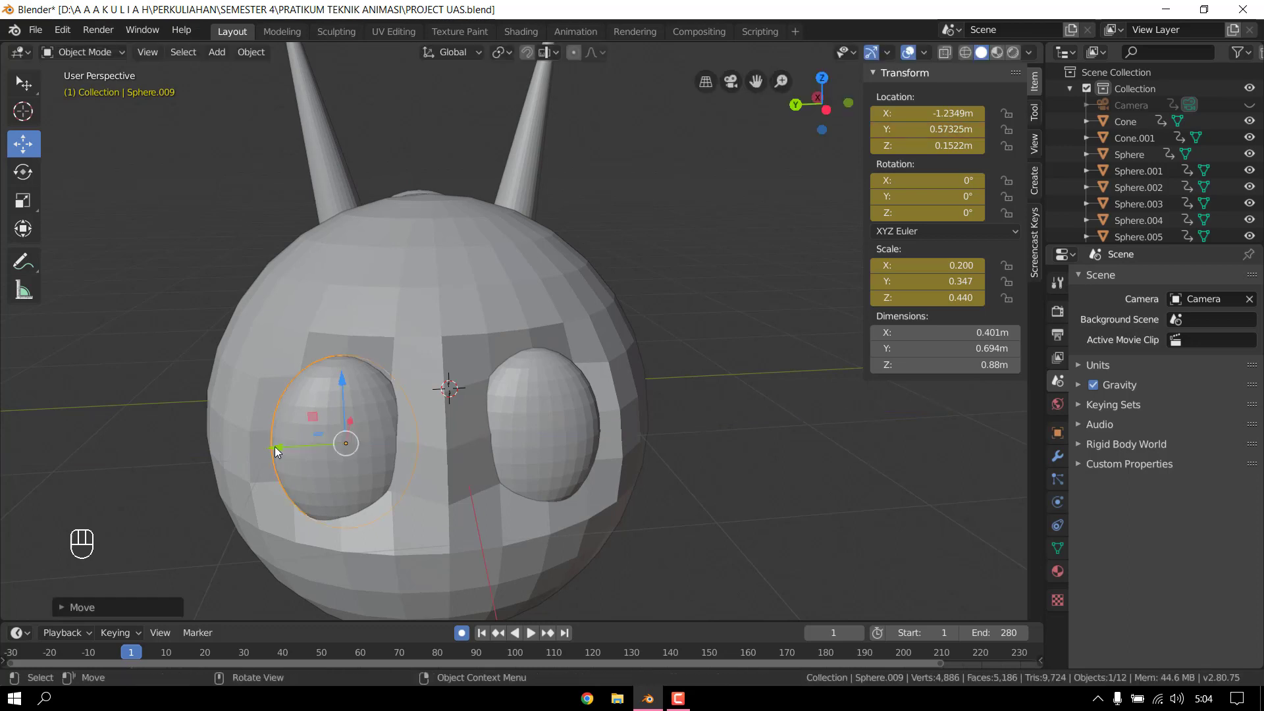
pyautogui.click(583, 442)
pyautogui.click(797, 461)
# - Examine the whole caterpillar from the front and from the side
pyautogui.scroll(-4, 773, 439)
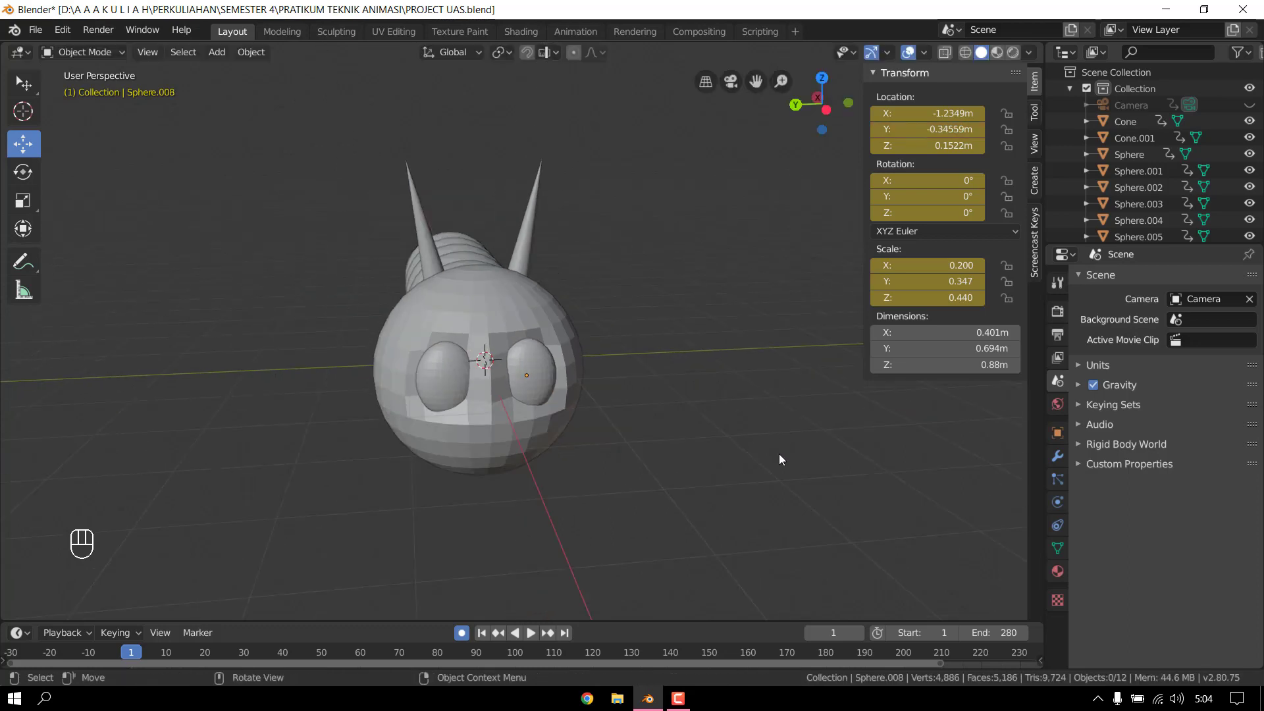
pyautogui.moveTo(780, 453); pyautogui.dragTo(630, 473, button='middle')
pyautogui.scroll(-3, 631, 473)
pyautogui.keyDown('shift'); pyautogui.moveTo(778, 467); pyautogui.dragTo(527, 470, button='middle'); pyautogui.keyUp('shift')
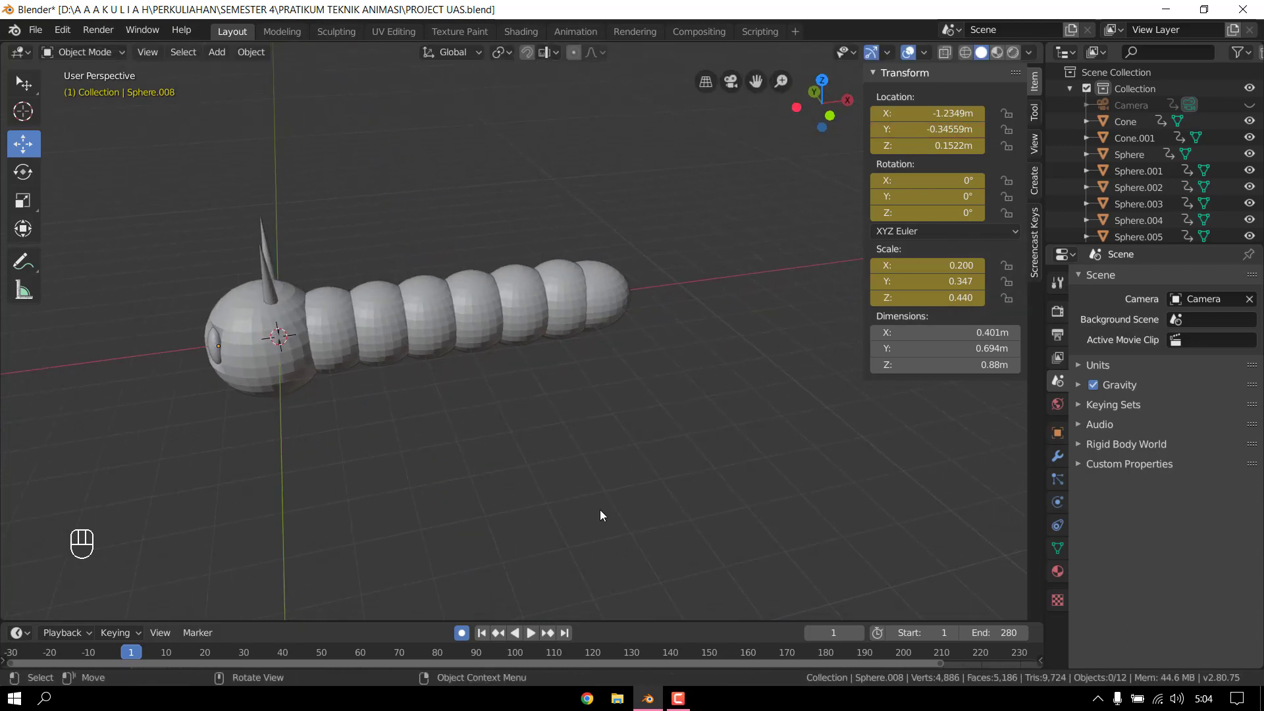
pyautogui.moveTo(599, 510); pyautogui.dragTo(835, 480, button='middle')
pyautogui.moveTo(715, 464)
pyautogui.mouseDown(button='middle')
pyautogui.moveTo(681, 459)
pyautogui.moveTo(707, 467)
pyautogui.mouseUp(button='middle')
pyautogui.scroll(-2, 678, 459)
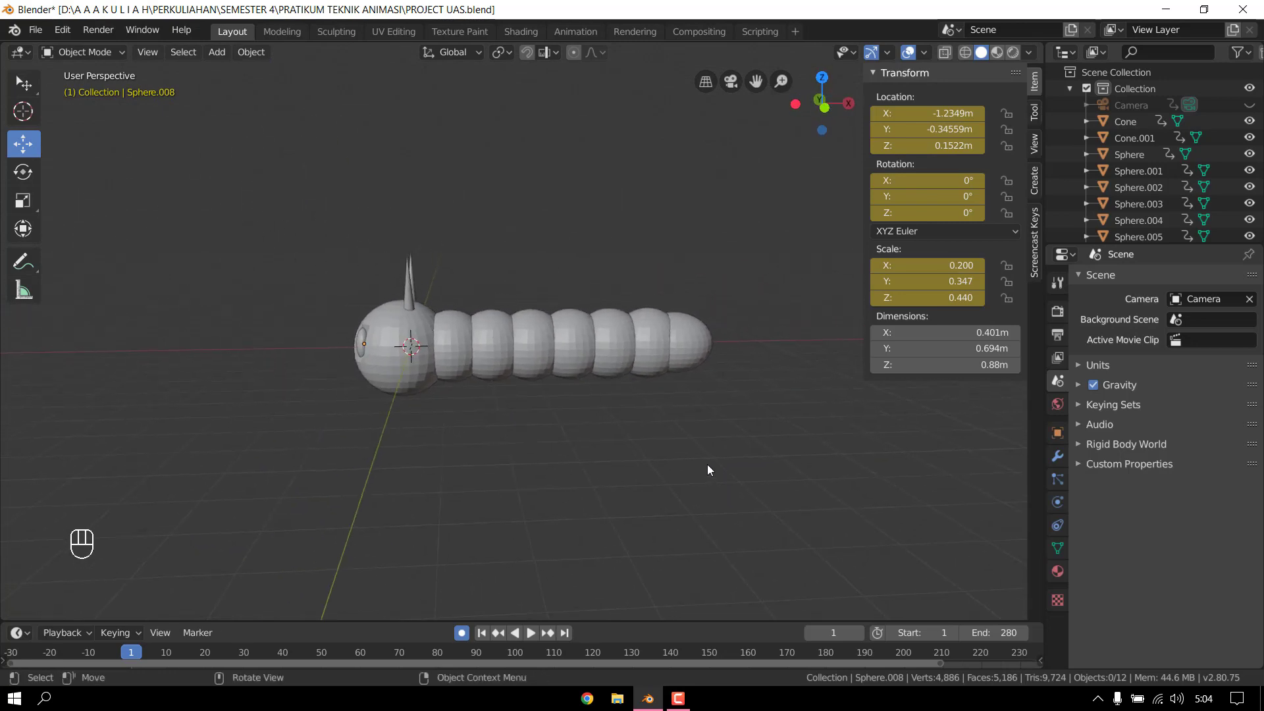
pyautogui.scroll(1, 708, 469)
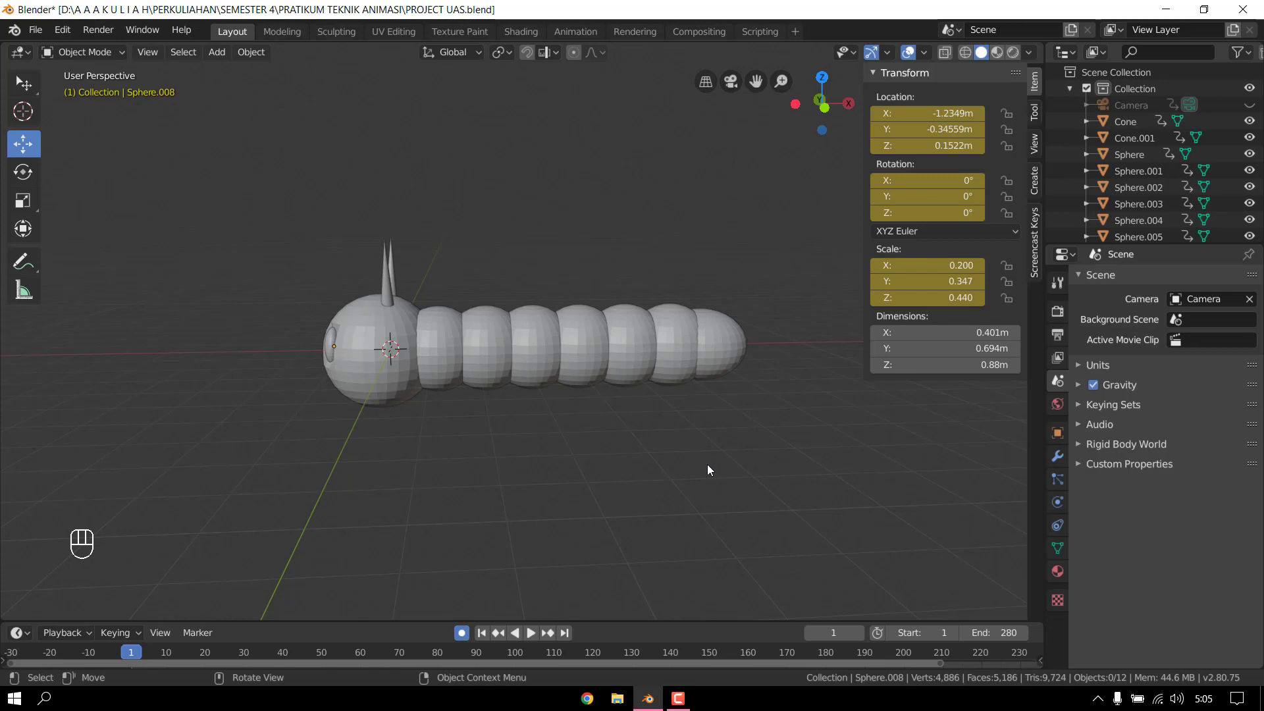
pyautogui.scroll(2, 707, 464)
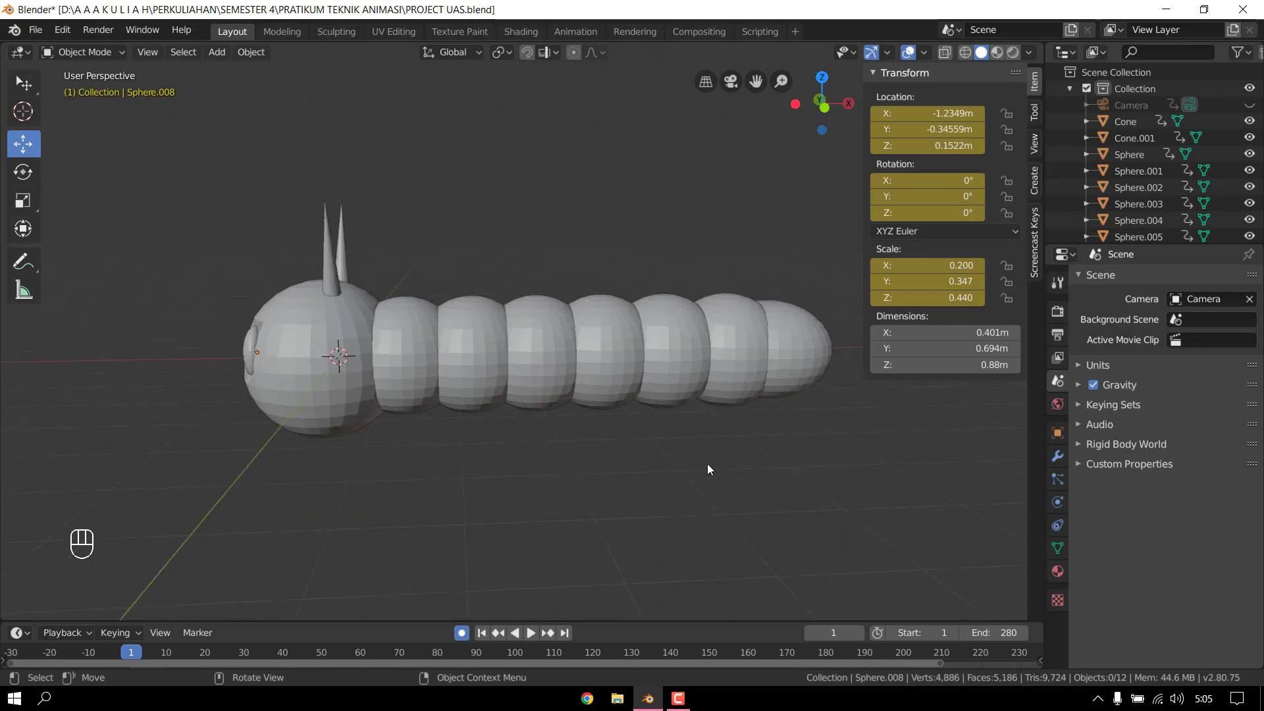
# - Join the head, body segment and tail spheres into one object, then deselect it
pyautogui.click(338, 396)
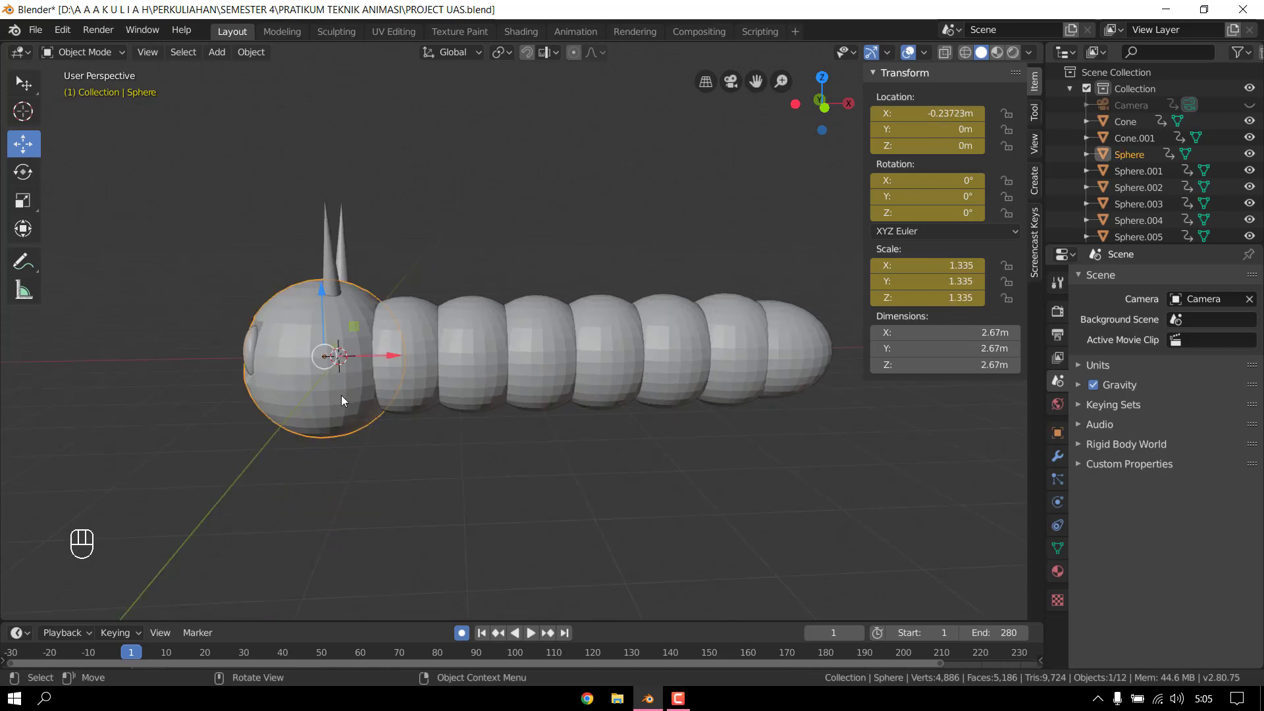
pyautogui.keyDown('shift'); pyautogui.click(410, 371); pyautogui.keyUp('shift')
pyautogui.keyDown('shift'); pyautogui.click(469, 366); pyautogui.keyUp('shift')
pyautogui.keyDown('shift'); pyautogui.click(551, 364); pyautogui.keyUp('shift')
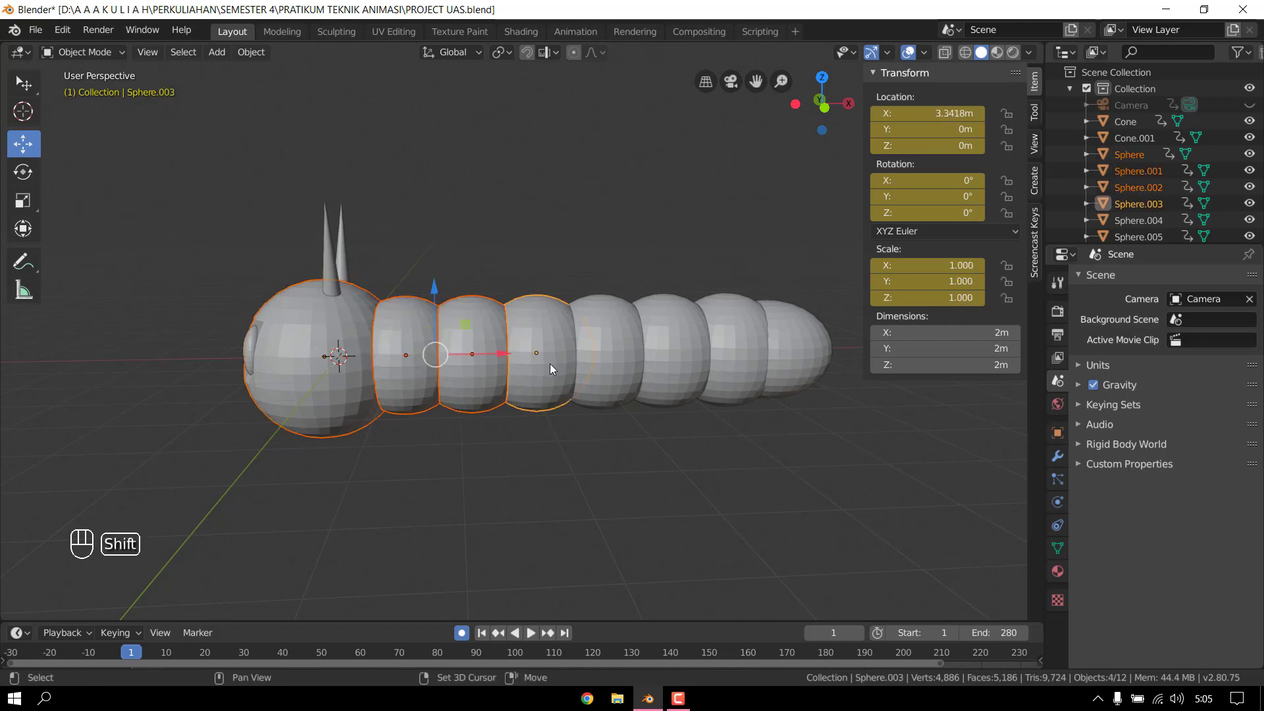
pyautogui.keyDown('shift'); pyautogui.click(607, 365); pyautogui.keyUp('shift')
pyautogui.keyDown('shift'); pyautogui.click(679, 351); pyautogui.keyUp('shift')
pyautogui.keyDown('shift'); pyautogui.click(741, 355); pyautogui.keyUp('shift')
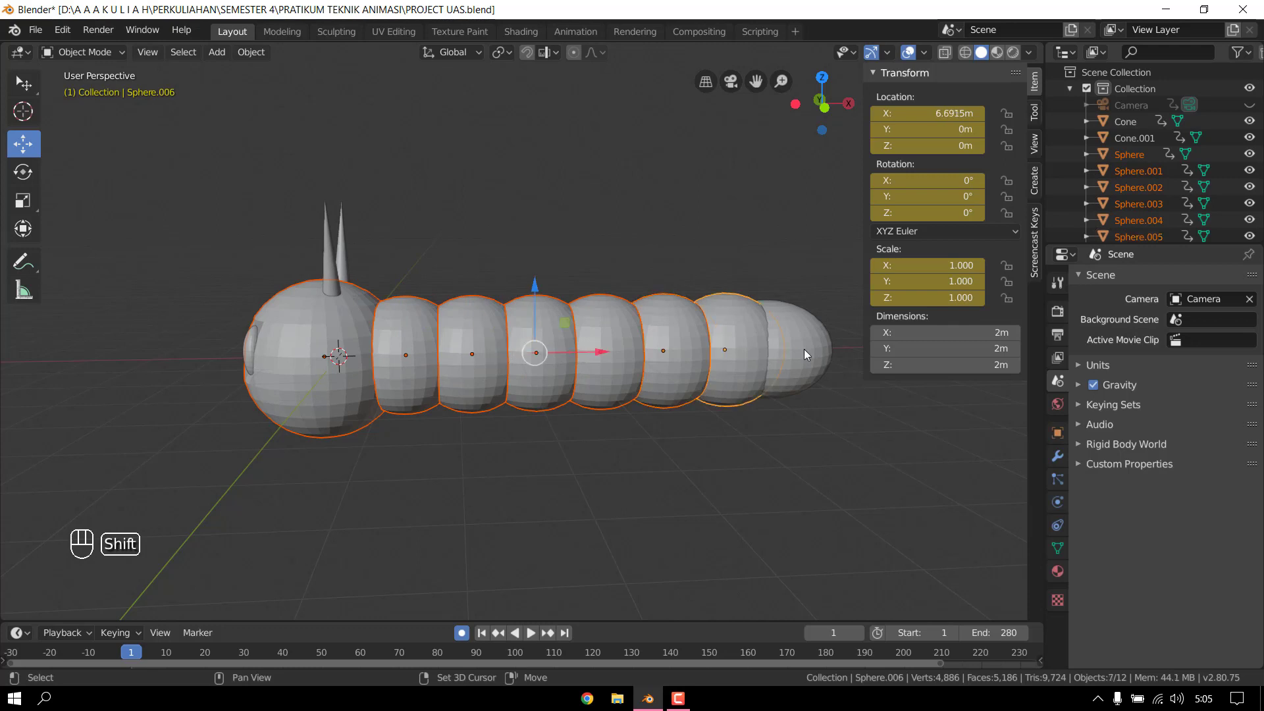
pyautogui.keyDown('shift'); pyautogui.click(807, 351); pyautogui.keyUp('shift')
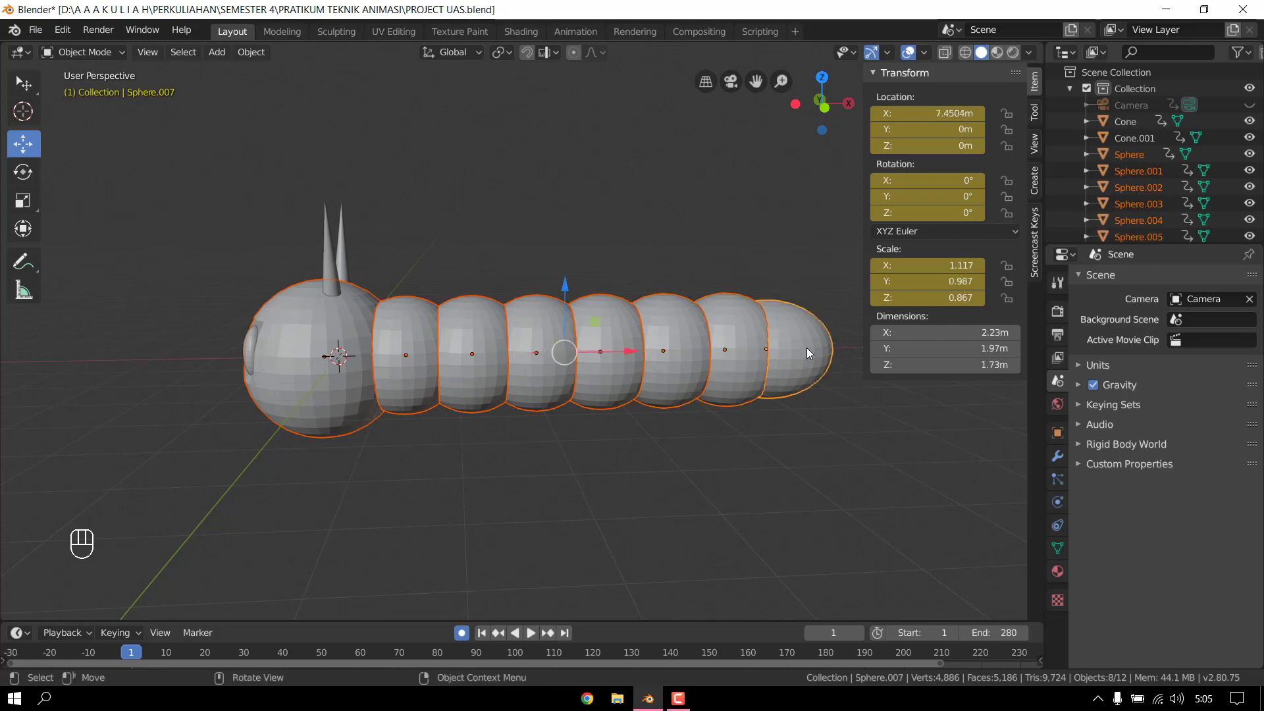
pyautogui.hotkey('ctrl', 'j')
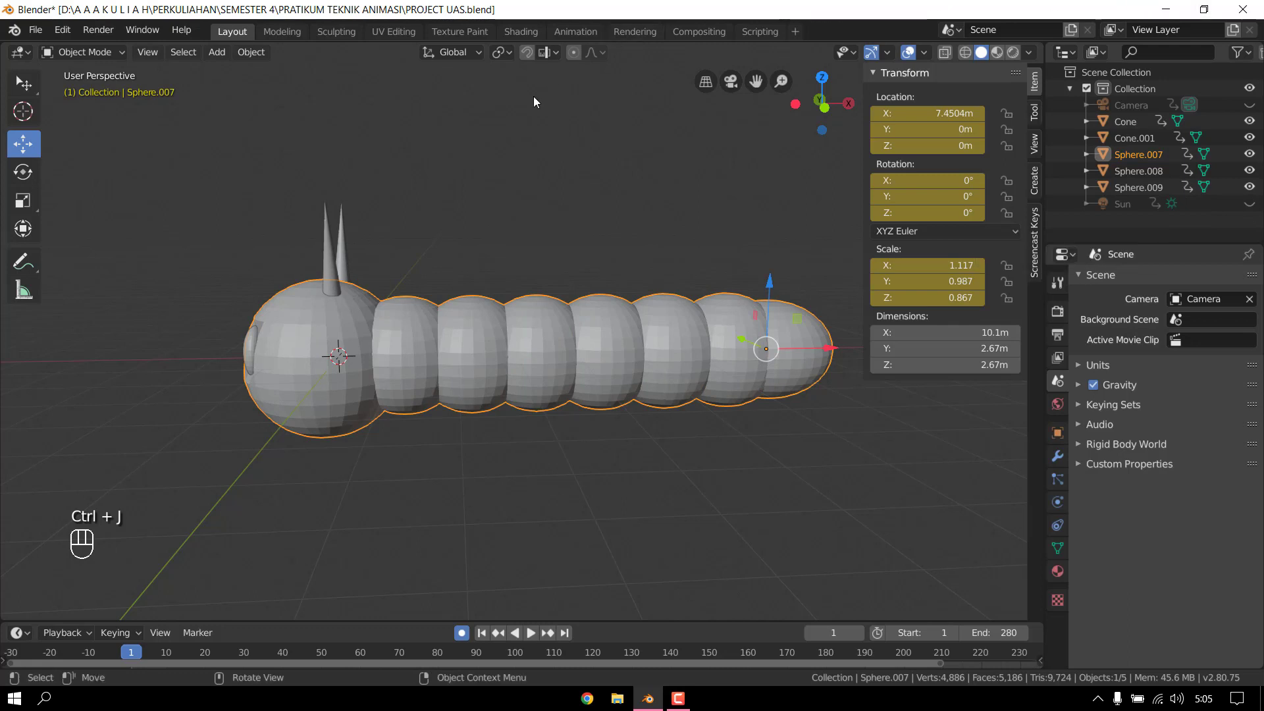
pyautogui.click(609, 234)
# - Join the two cone antennae and both eye ellipsoids into one object and deselect it
pyautogui.moveTo(535, 310); pyautogui.dragTo(544, 316, button='middle')
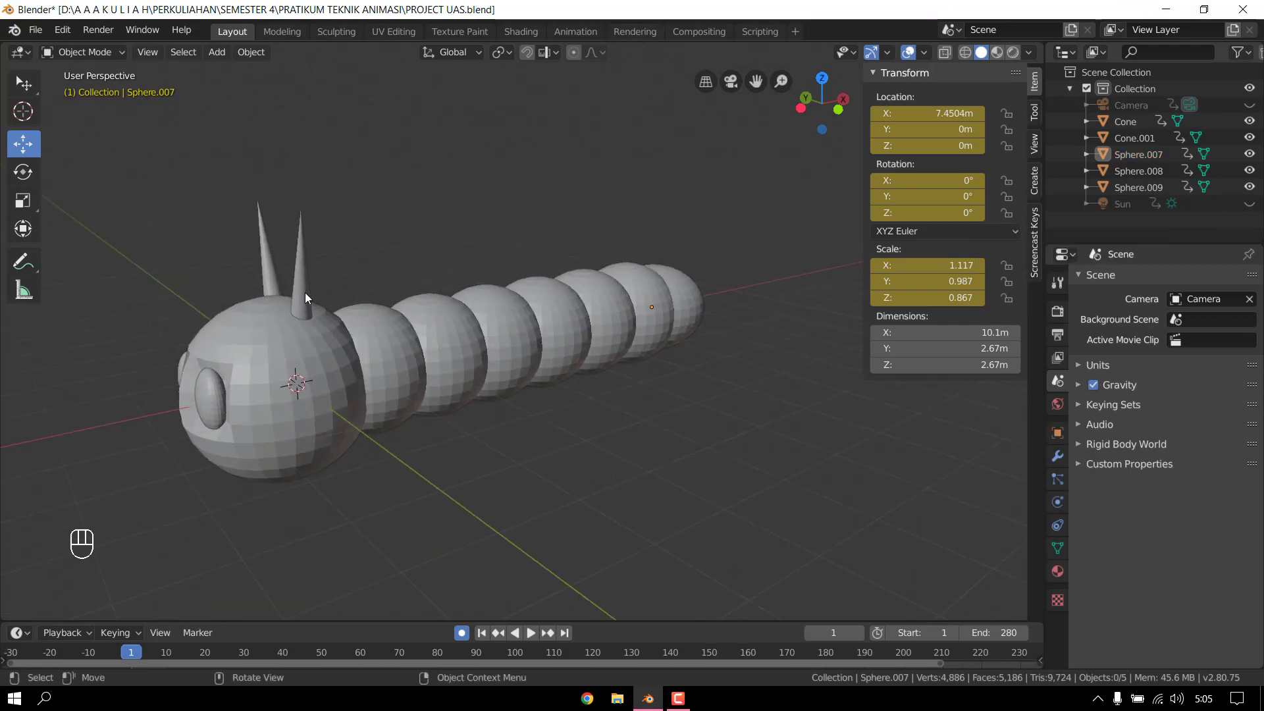
pyautogui.click(303, 295)
pyautogui.keyDown('shift'); pyautogui.click(267, 274); pyautogui.keyUp('shift')
pyautogui.keyDown('shift'); pyautogui.click(201, 401); pyautogui.keyUp('shift')
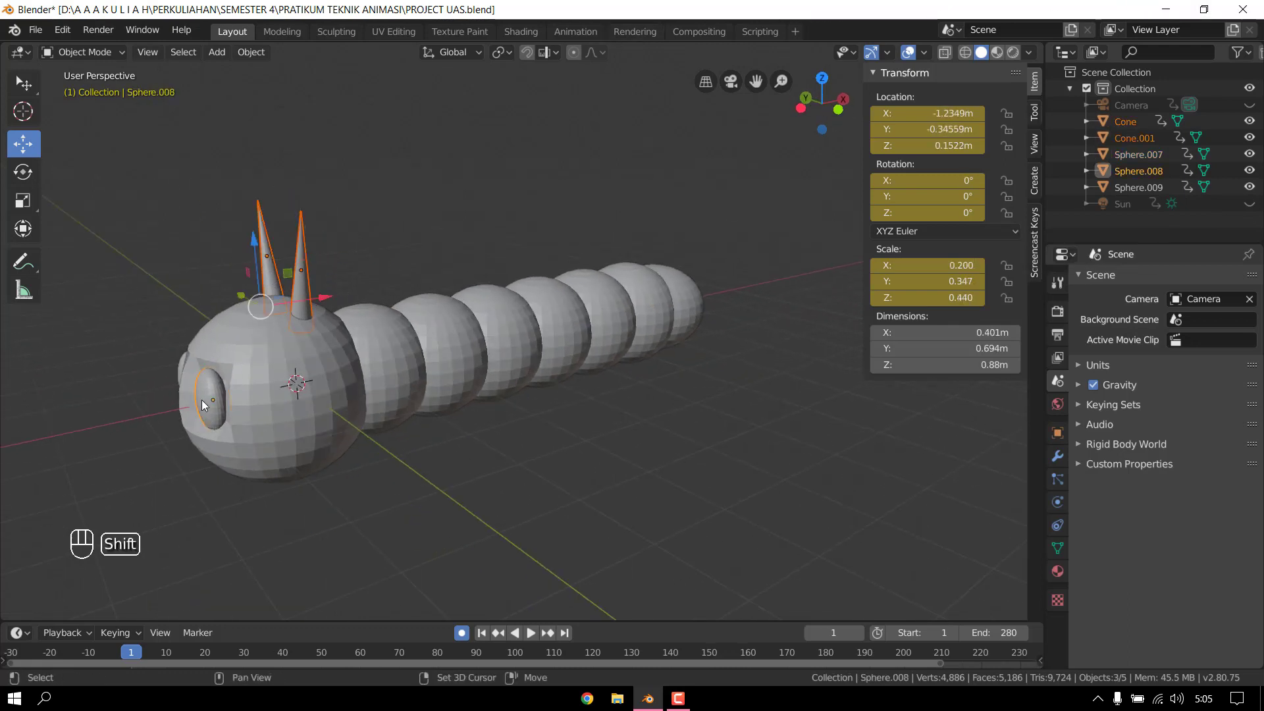
pyautogui.moveTo(527, 466); pyautogui.dragTo(554, 464, button='middle')
pyautogui.keyDown('shift'); pyautogui.click(206, 433); pyautogui.keyUp('shift')
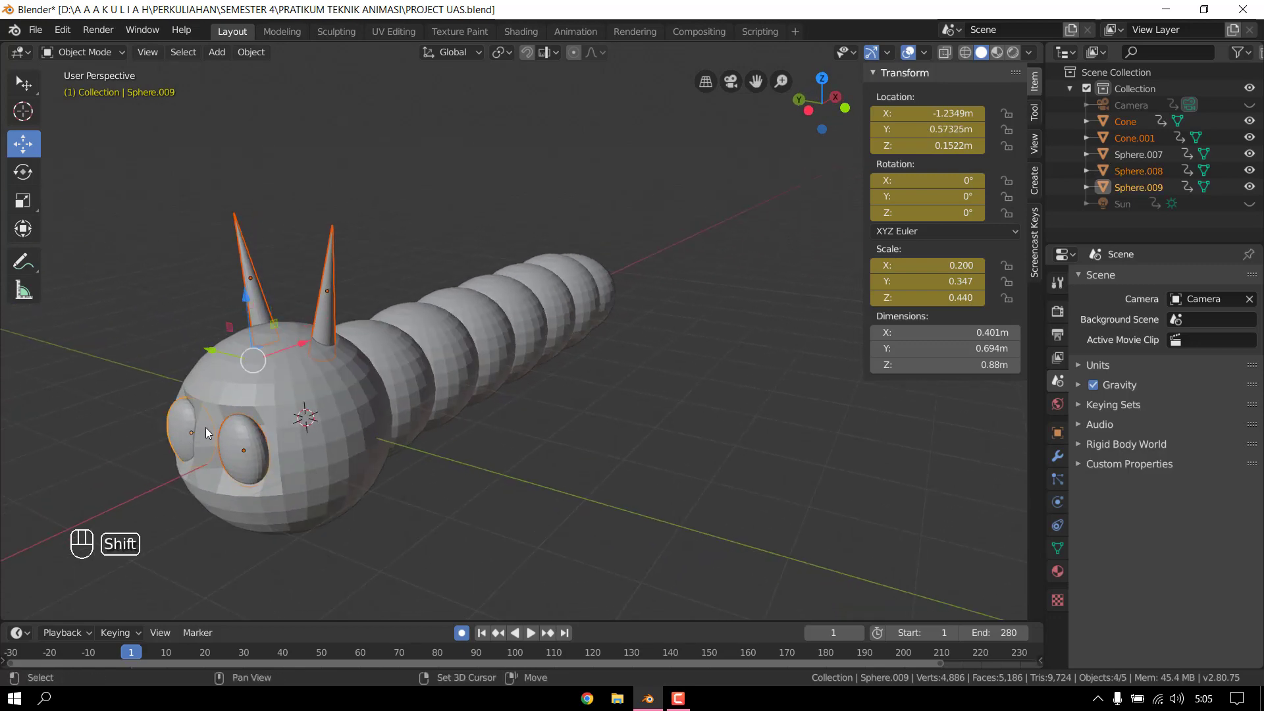
pyautogui.hotkey('ctrl', 'j')
pyautogui.click(469, 434)
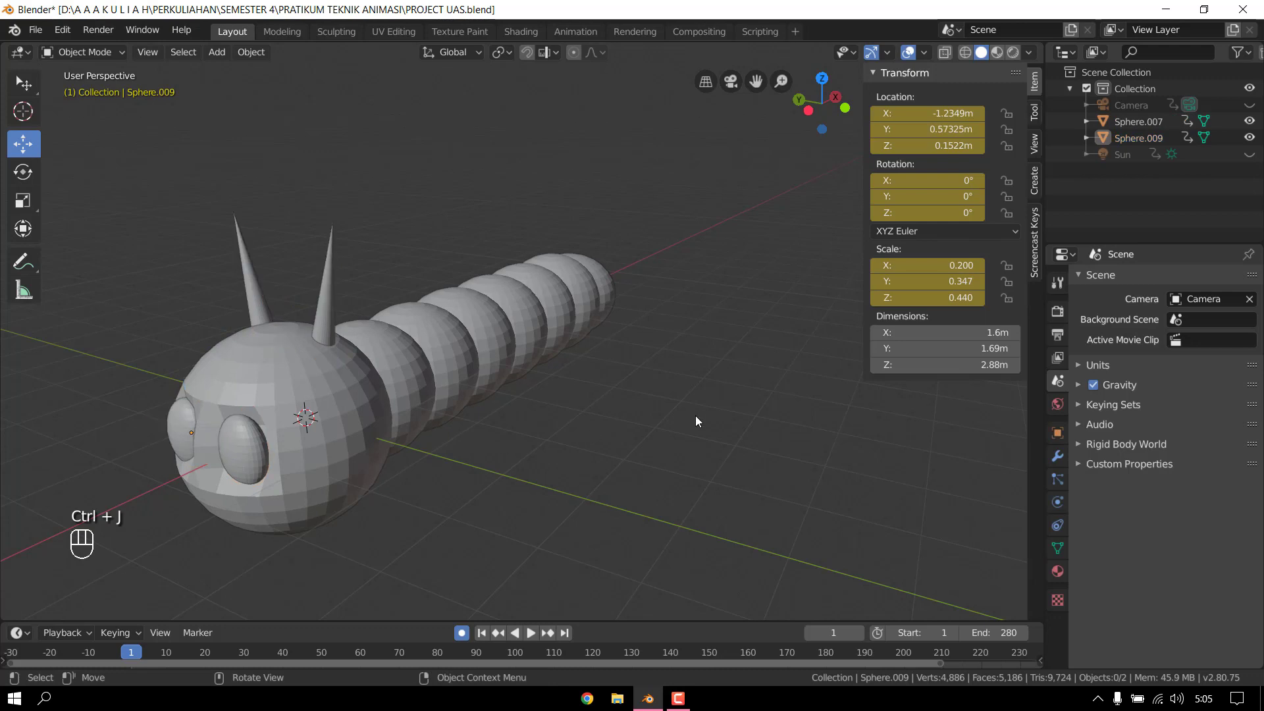
# - Apply smooth shading to both the antennae-and-eyes object and the joined body
pyautogui.moveTo(696, 421); pyautogui.dragTo(760, 454, button='middle')
pyautogui.scroll(2, 645, 411)
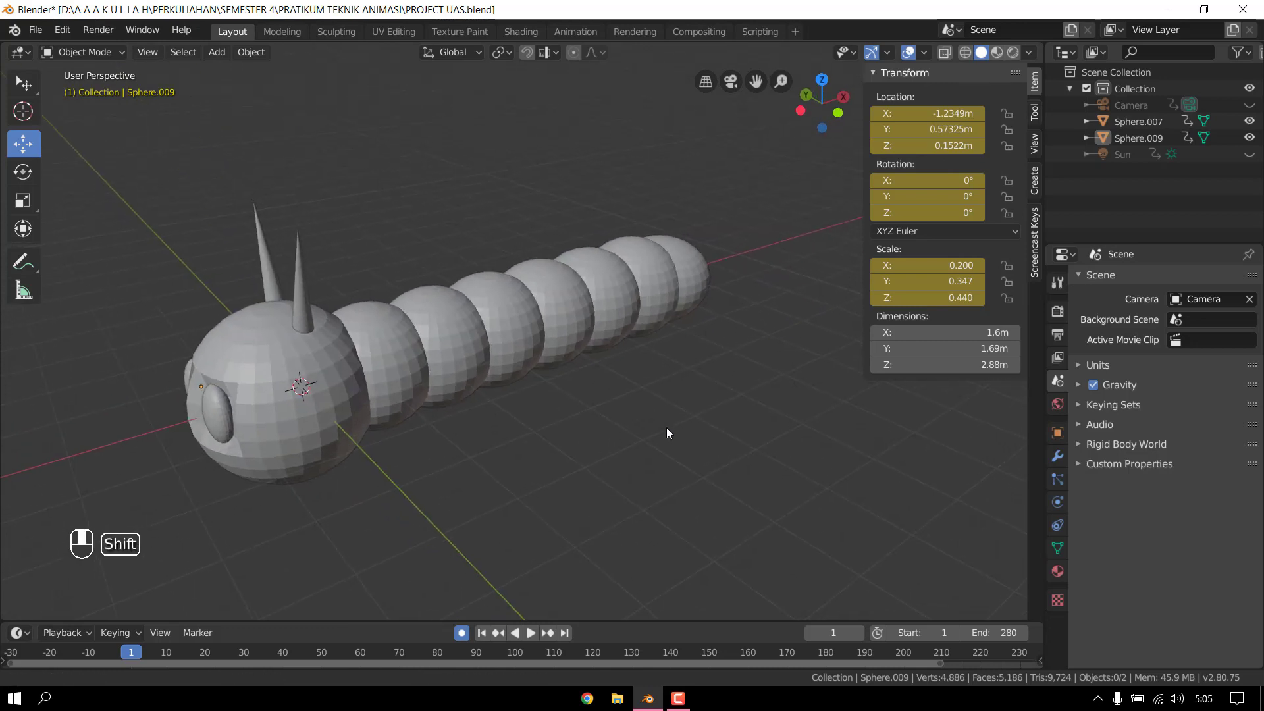
pyautogui.keyDown('shift'); pyautogui.moveTo(667, 428); pyautogui.dragTo(781, 425, button='middle'); pyautogui.keyUp('shift')
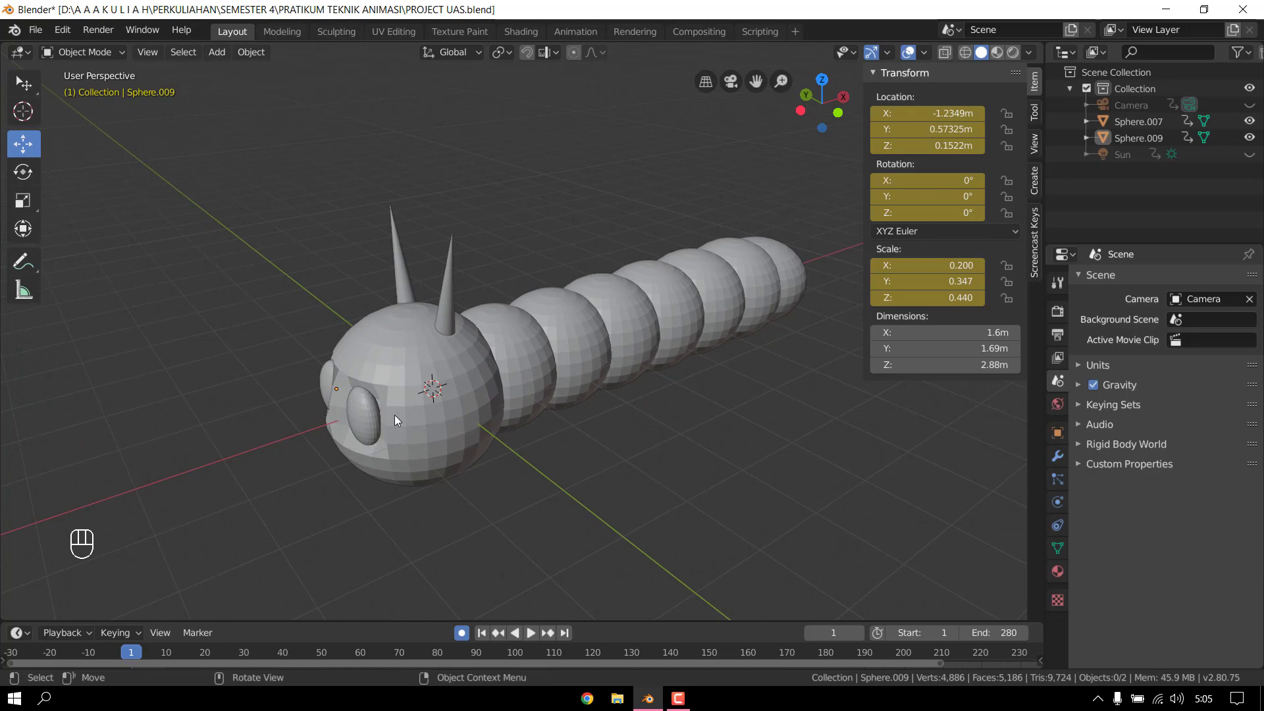
pyautogui.click(371, 416)
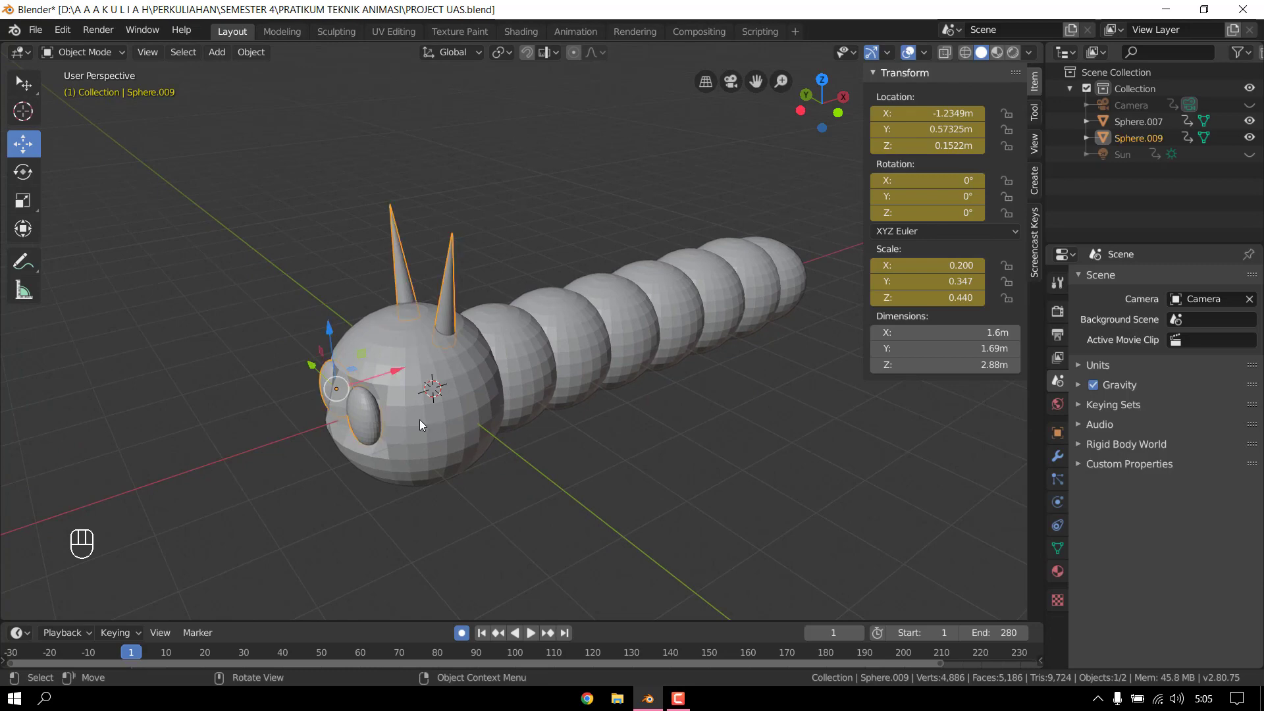
pyautogui.keyDown('shift'); pyautogui.click(484, 402); pyautogui.keyUp('shift')
pyautogui.rightClick(483, 401)
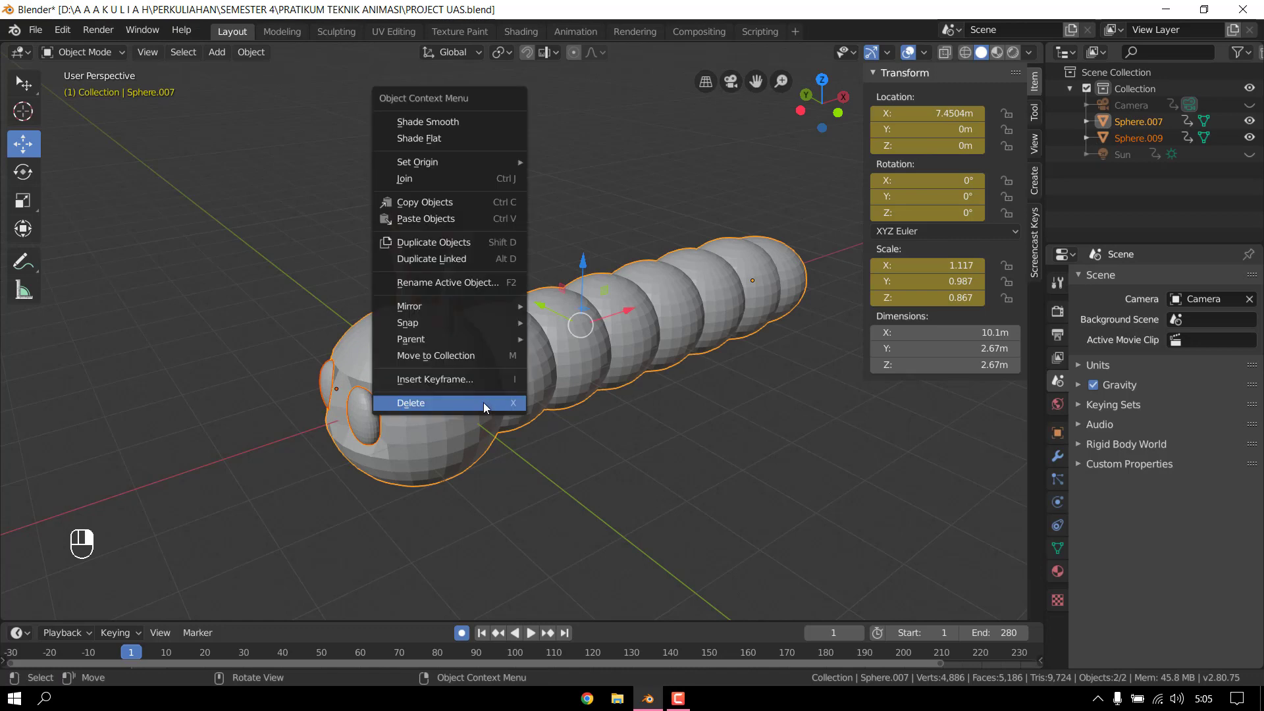
pyautogui.click(441, 124)
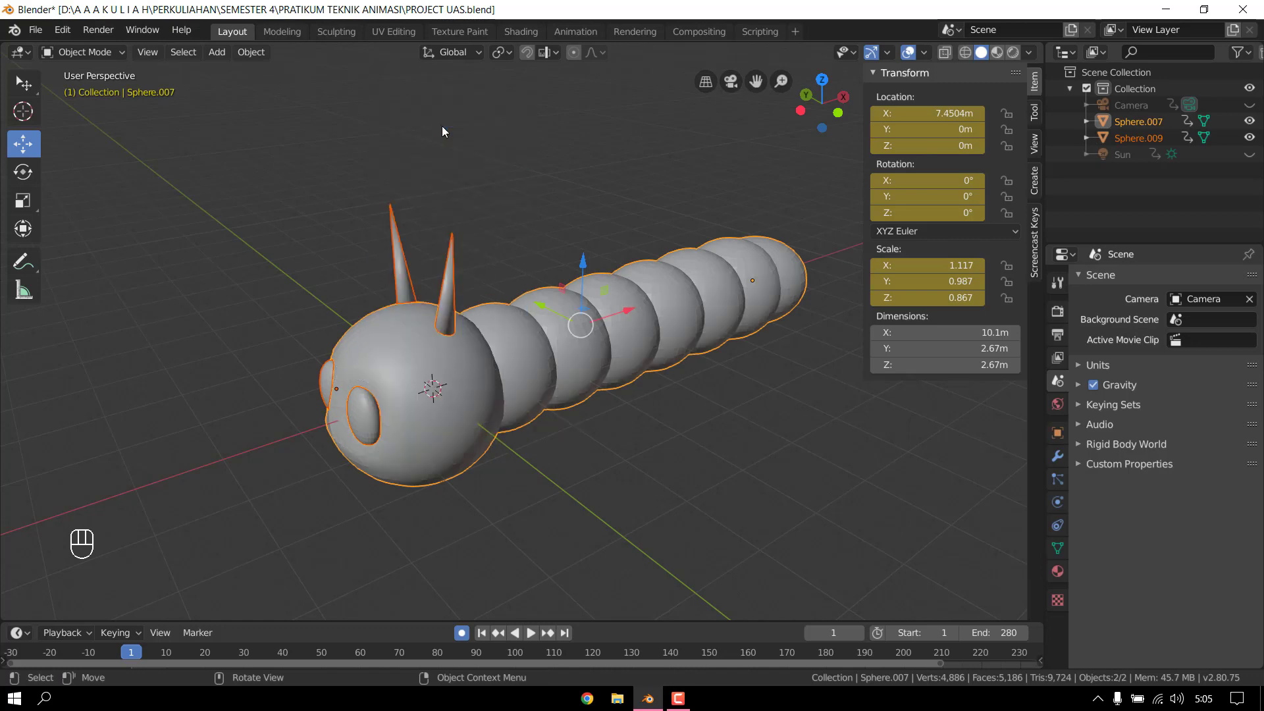
pyautogui.scroll(-1, 626, 399)
pyautogui.moveTo(628, 412); pyautogui.dragTo(633, 413)
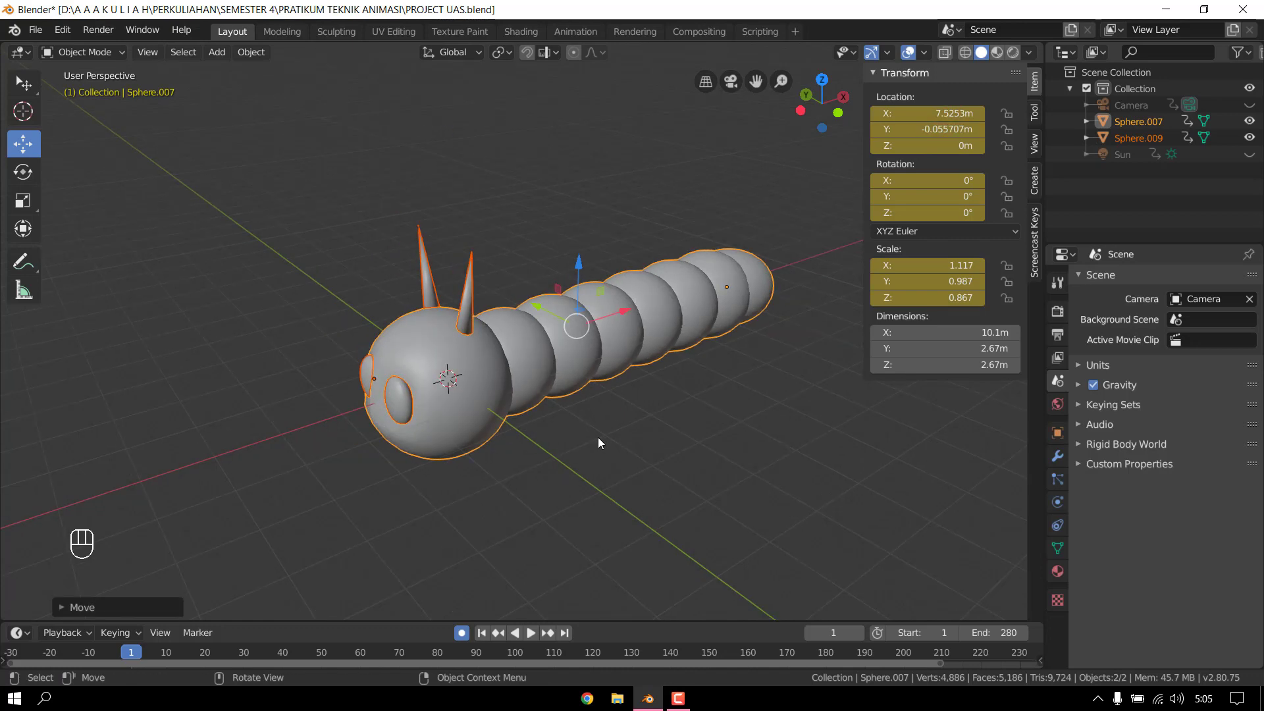
pyautogui.hotkey('ctrl', 'z')
# - Deselect the caterpillar and make the hidden camera visible in the viewport
pyautogui.click(668, 445)
pyautogui.moveTo(631, 451)
pyautogui.mouseDown(button='middle')
pyautogui.moveTo(715, 433)
pyautogui.moveTo(702, 404)
pyautogui.moveTo(638, 441)
pyautogui.moveTo(623, 432)
pyautogui.mouseUp(button='middle')
pyautogui.scroll(3, 766, 466)
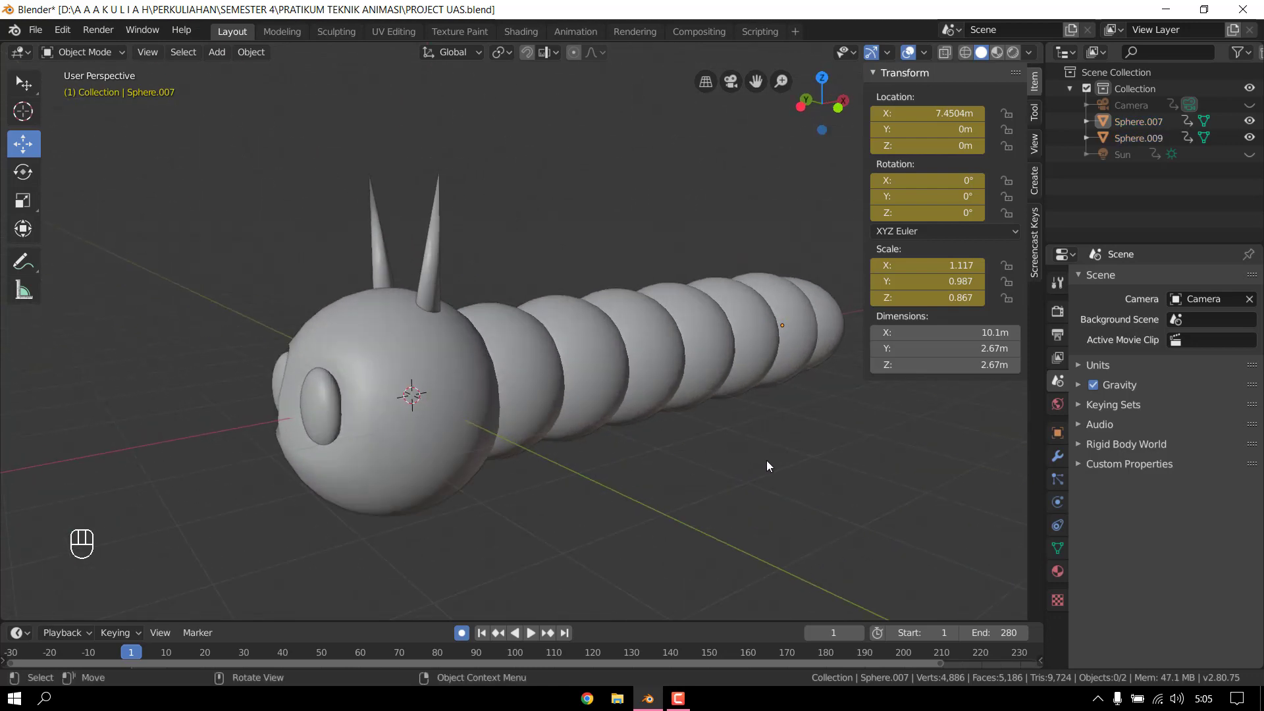
pyautogui.scroll(-1, 767, 461)
pyautogui.moveTo(768, 469); pyautogui.dragTo(705, 486, button='middle')
pyautogui.scroll(-5, 711, 473)
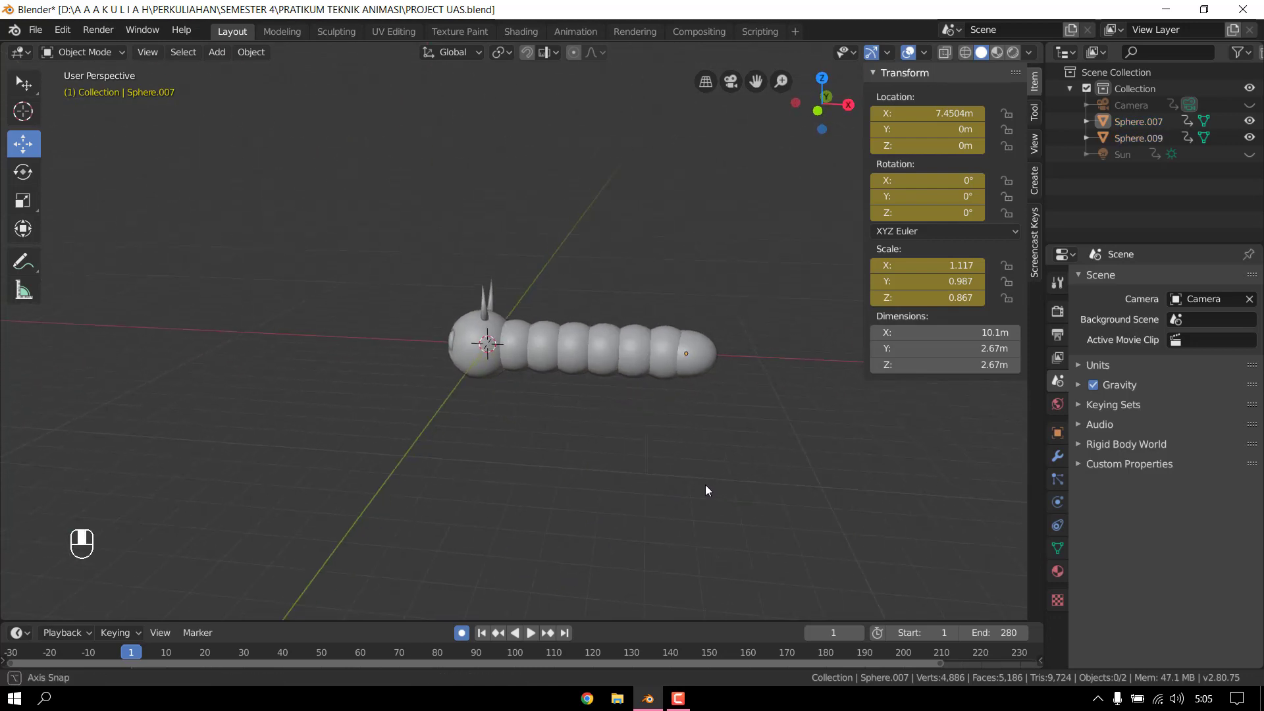
pyautogui.click(1249, 105)
pyautogui.scroll(-2, 593, 461)
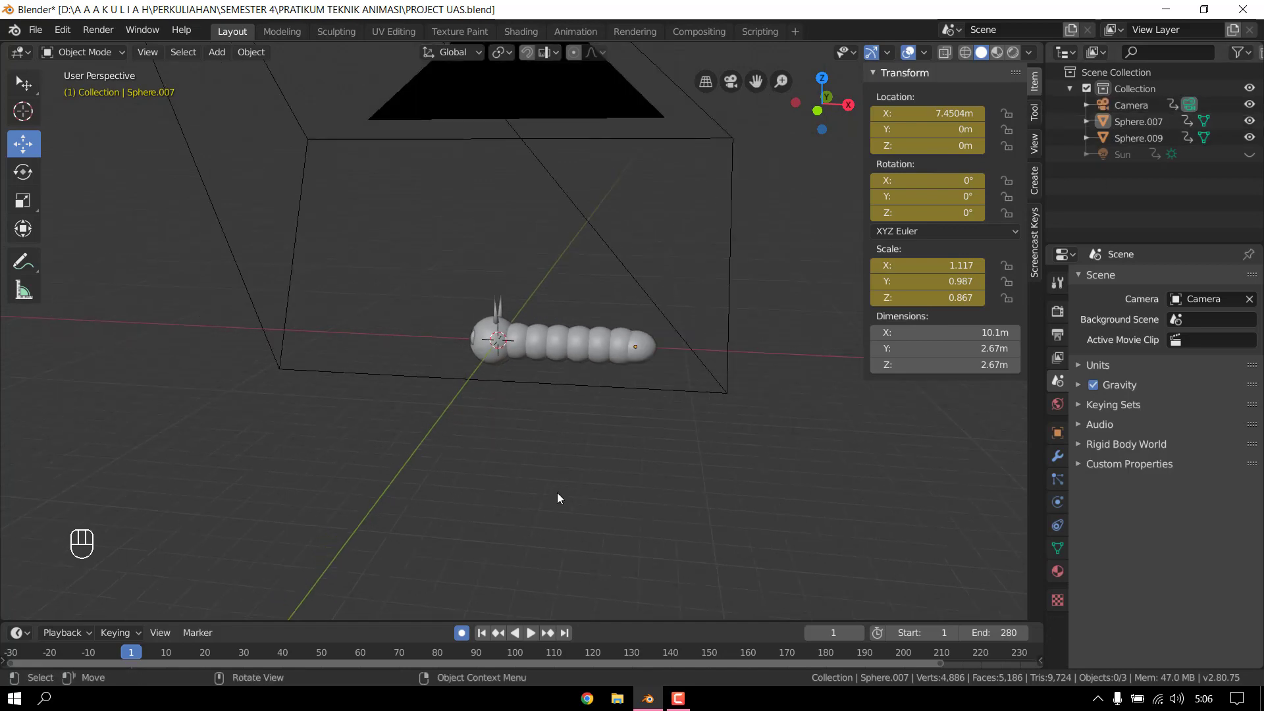
pyautogui.keyDown('shift'); pyautogui.moveTo(551, 486); pyautogui.dragTo(592, 485, button='middle'); pyautogui.keyUp('shift')
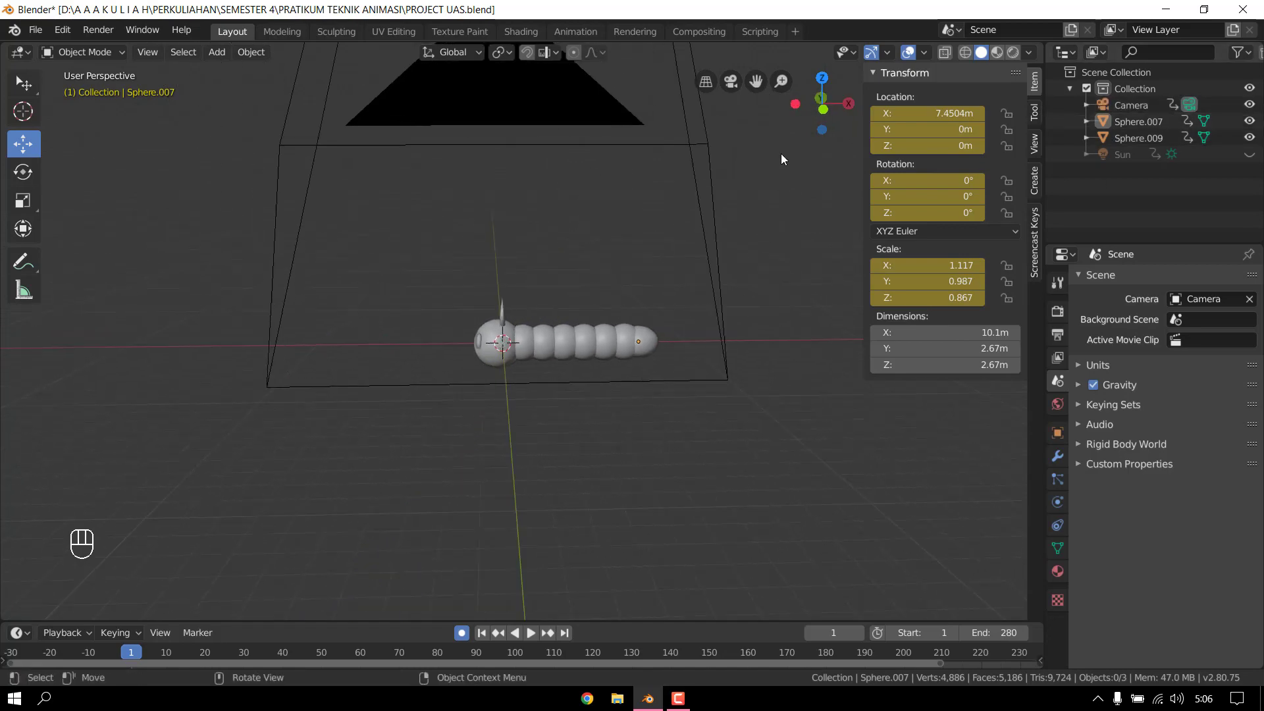
# - Scale the body and the antennae-and-eyes object down together uniformly, to a body scale of about 0.432, 0.381 and 0.335
pyautogui.click(823, 111)
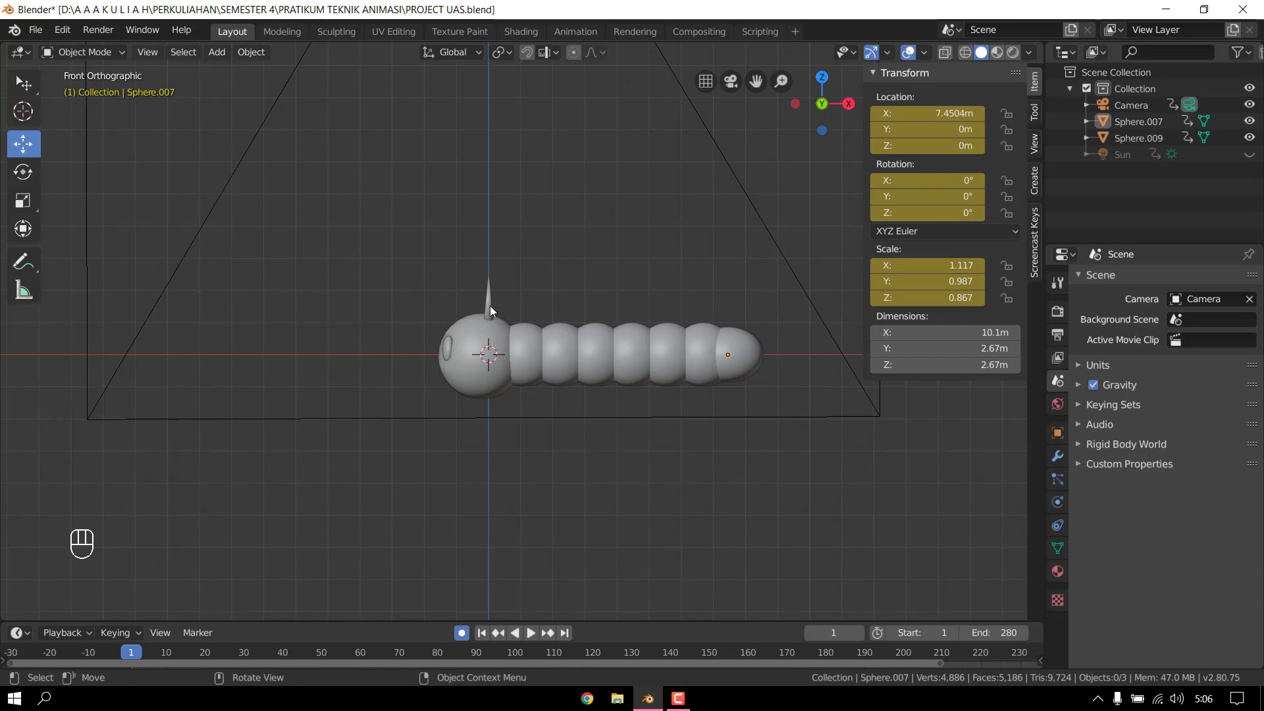
pyautogui.click(490, 306)
pyautogui.keyDown('shift'); pyautogui.click(567, 350); pyautogui.keyUp('shift')
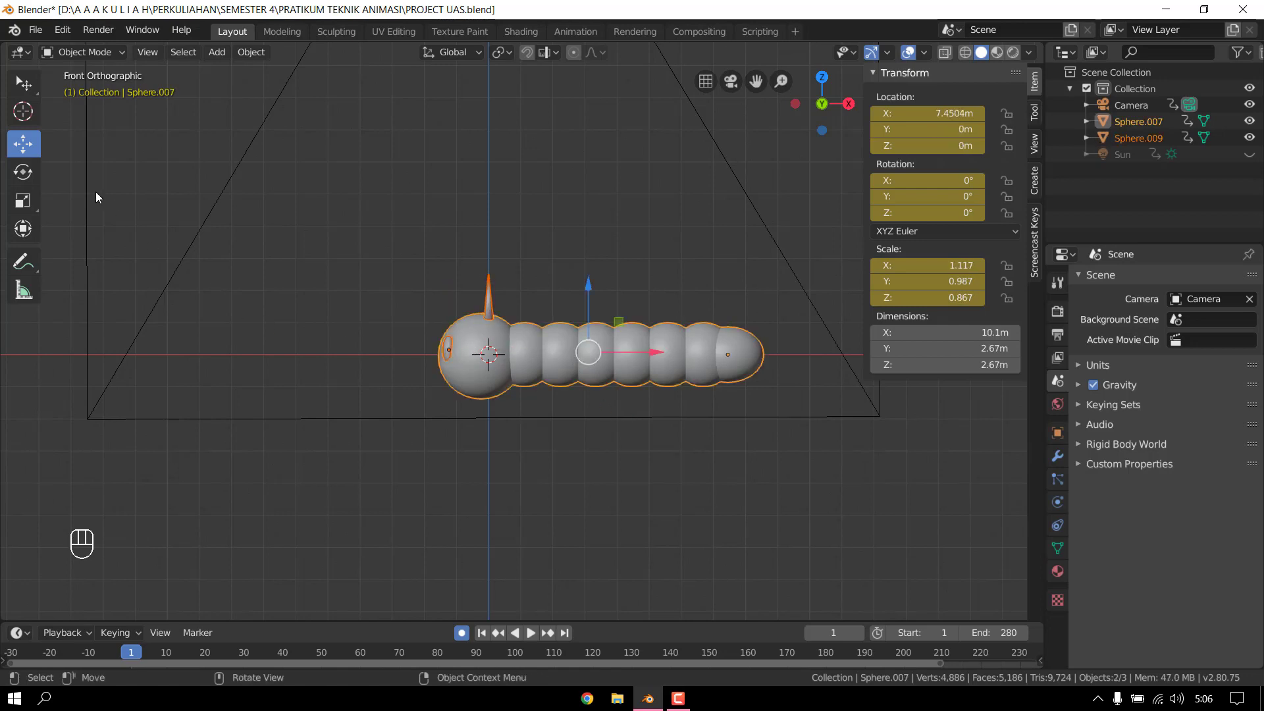
pyautogui.press('s')
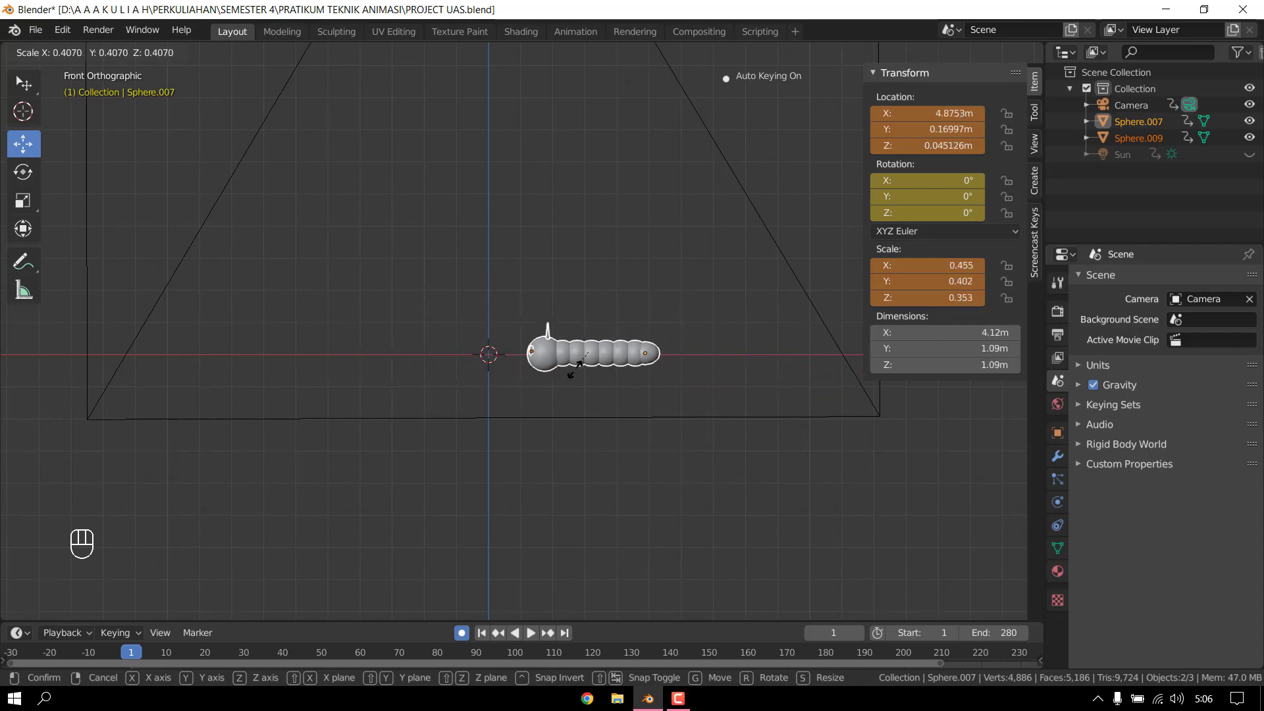
pyautogui.click(577, 370)
# - Raise the whole caterpillar along Z until the body sits at about Z 6.995 m, and return to the front view
pyautogui.moveTo(590, 281); pyautogui.dragTo(600, 57)
pyautogui.moveTo(625, 215); pyautogui.dragTo(627, 312, button='middle')
pyautogui.scroll(-1, 626, 312)
pyautogui.click(822, 104)
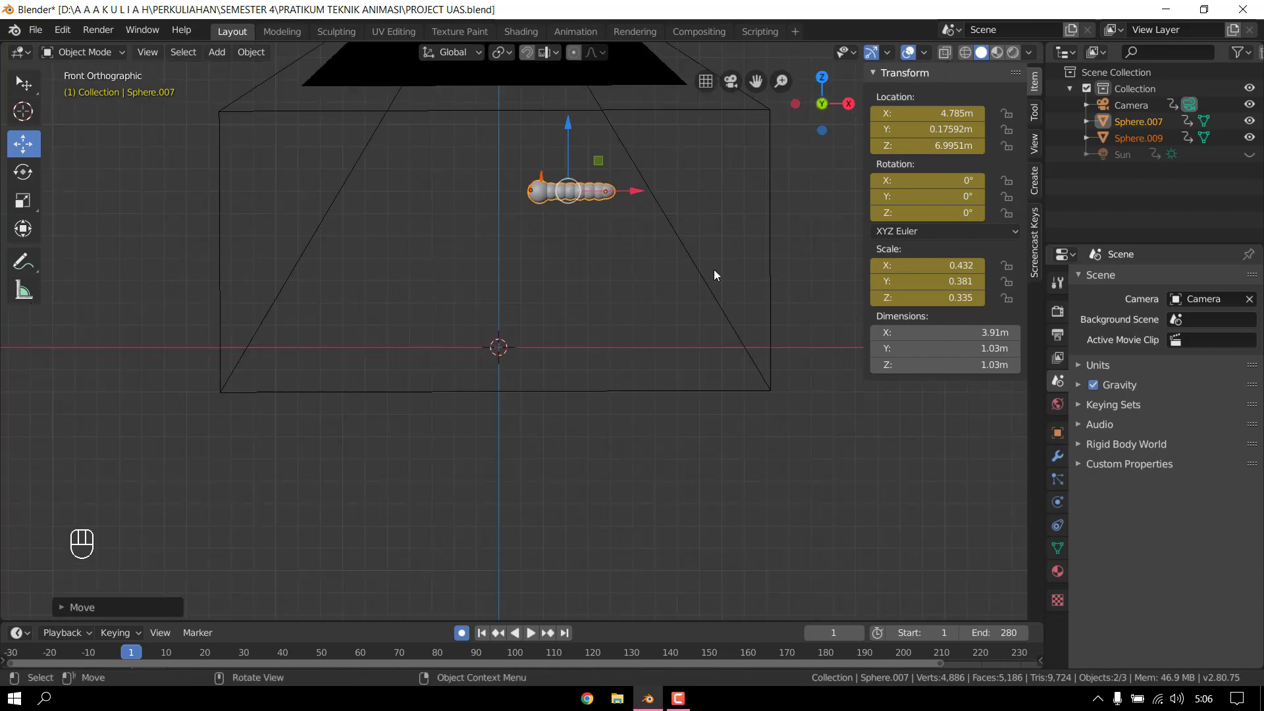
# - Move the whole caterpillar along X until the body sits at about X 11.042 m, and hide the camera in the viewport
pyautogui.moveTo(658, 189); pyautogui.dragTo(799, 190)
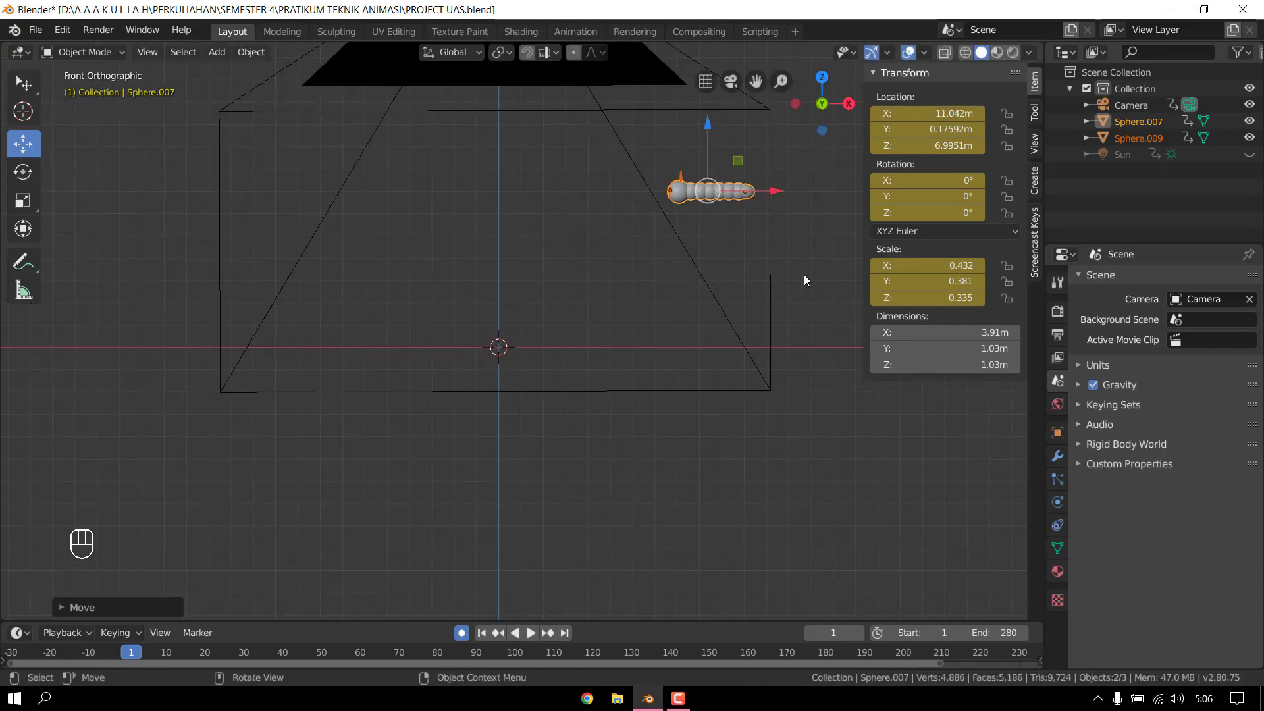
pyautogui.click(804, 274)
pyautogui.click(1249, 104)
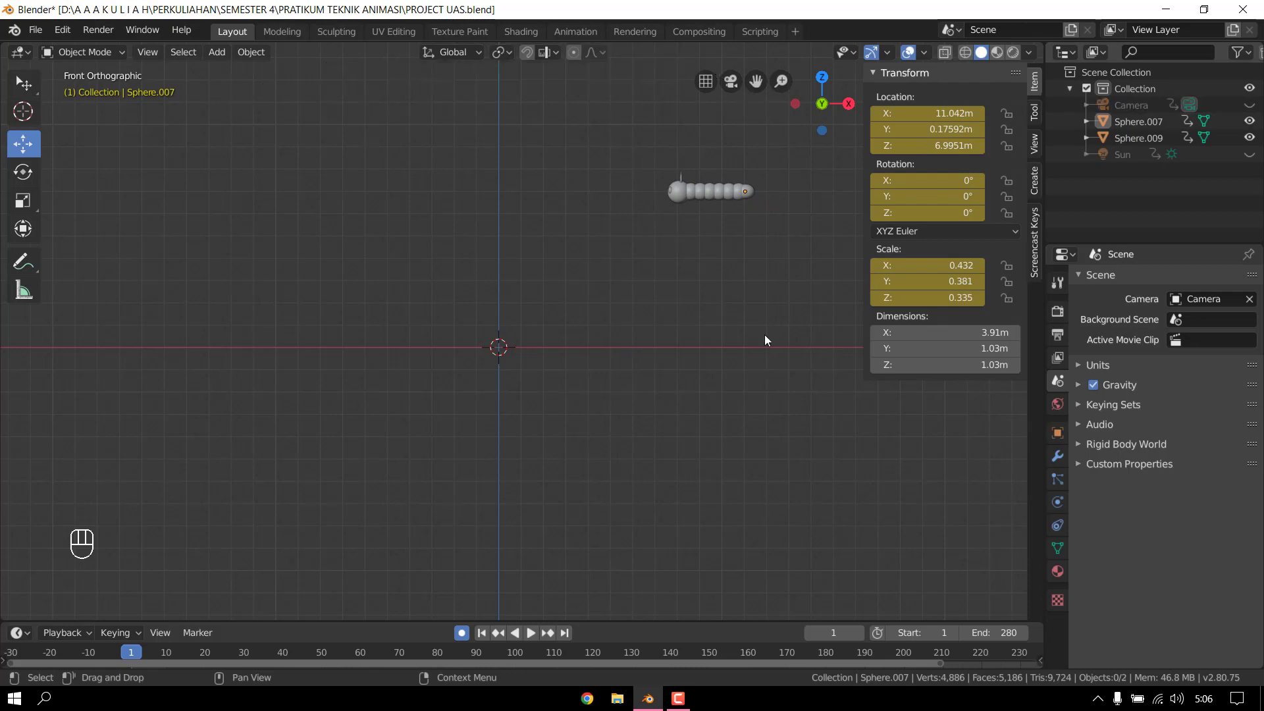
# - Add a mesh cube at the world origin
pyautogui.scroll(2, 577, 413)
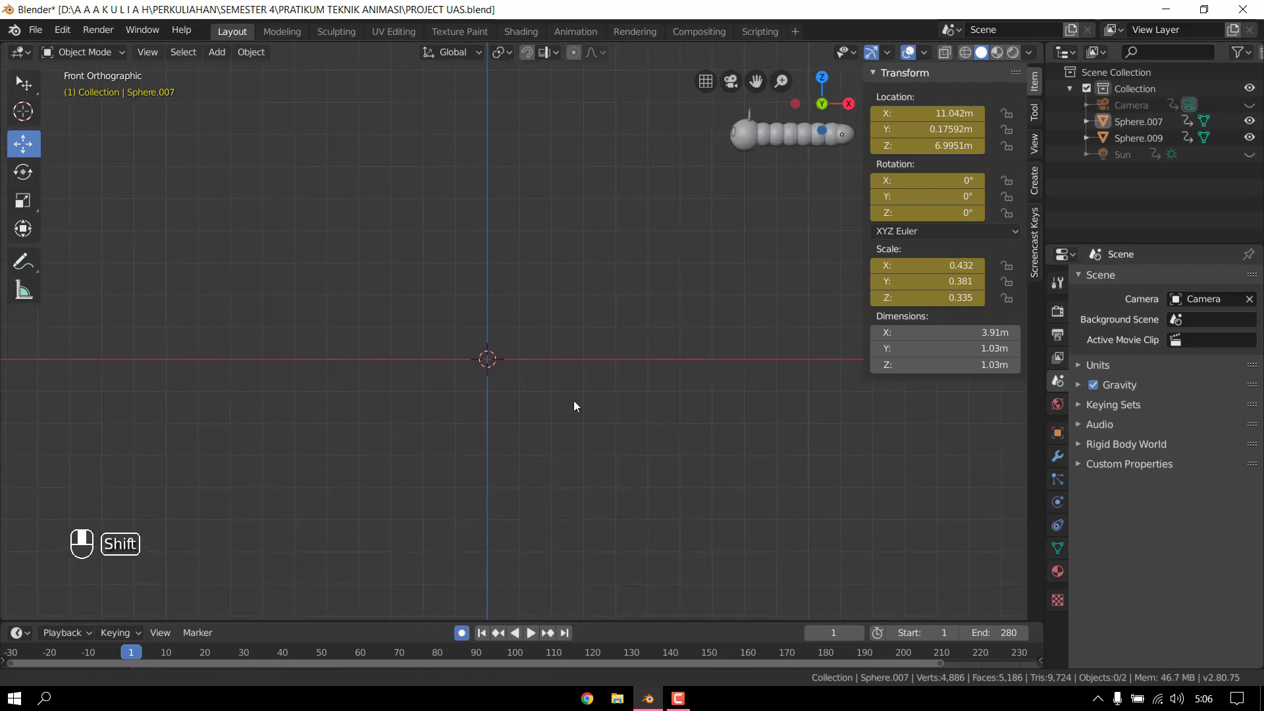
pyautogui.keyDown('shift'); pyautogui.moveTo(575, 401); pyautogui.dragTo(500, 458, button='middle'); pyautogui.keyUp('shift')
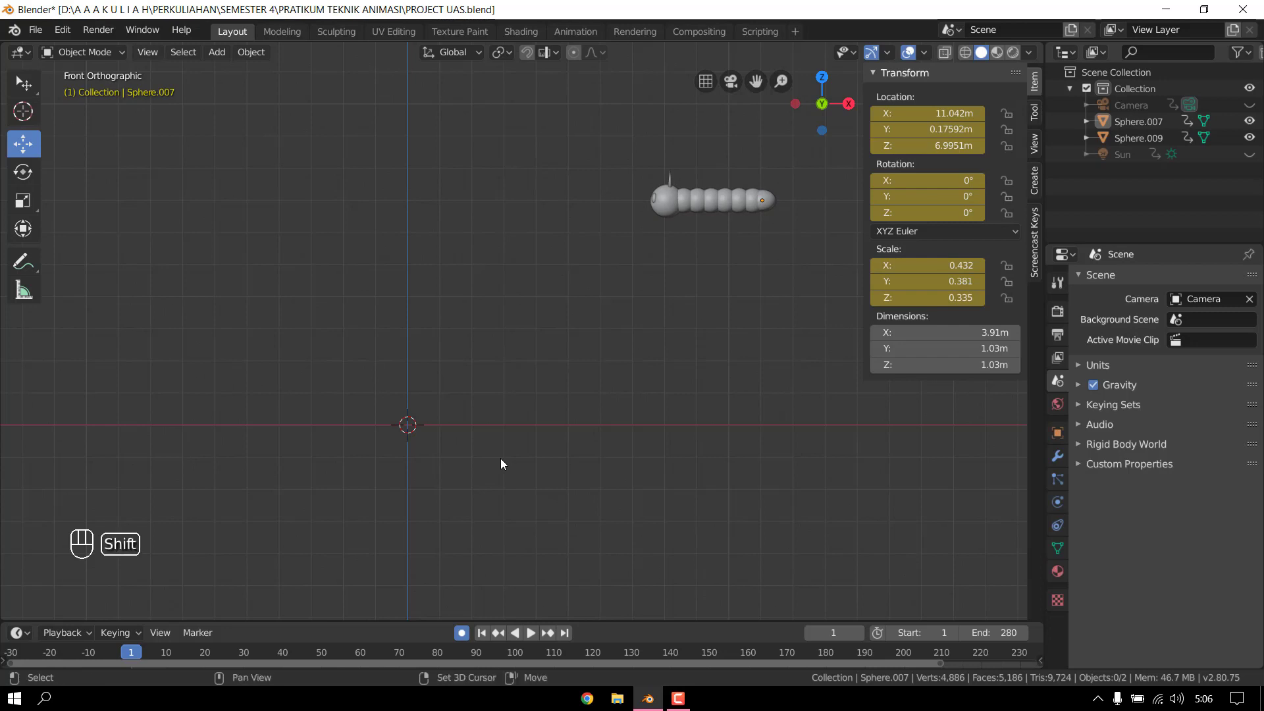
pyautogui.hotkey('shift', 'a')
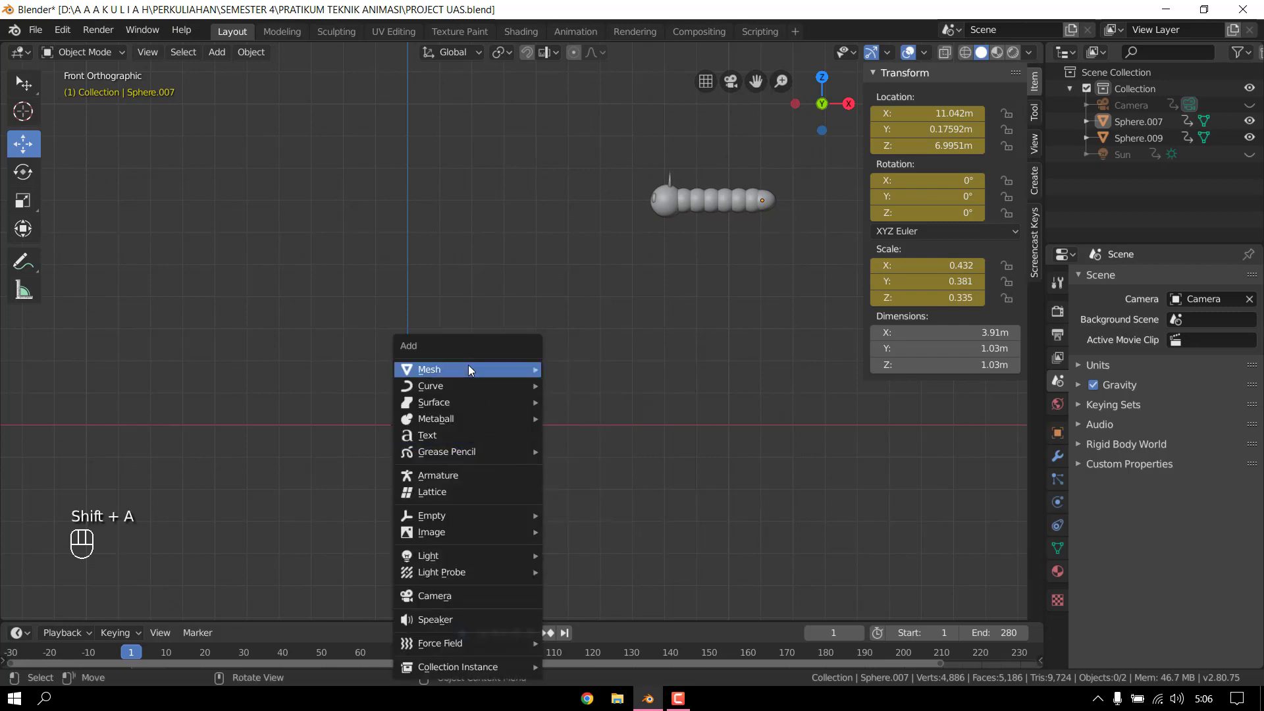
pyautogui.moveTo(468, 368)
pyautogui.click(595, 390)
pyautogui.scroll(3, 355, 467)
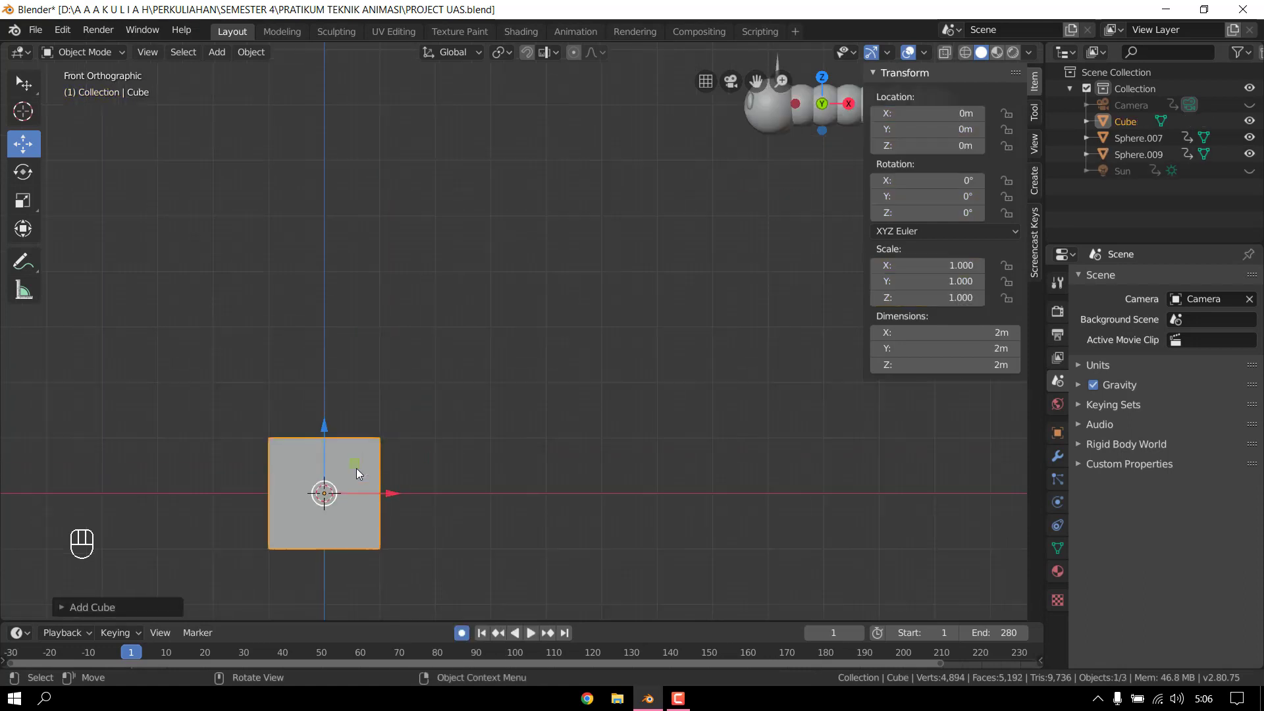
pyautogui.scroll(-5, 395, 471)
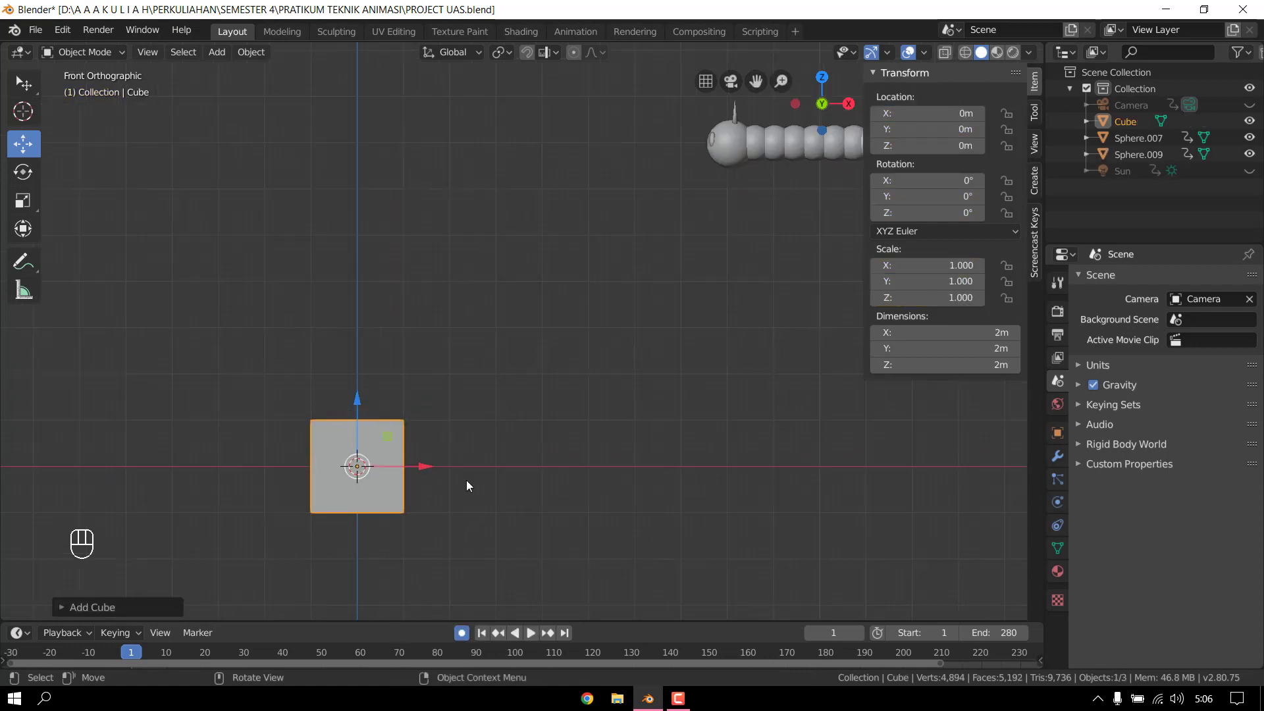
# - Show the camera again and scale the cube into a long thin plank, about 11.541 in X and 0.382 in Z
pyautogui.click(1249, 105)
pyautogui.scroll(2, 479, 462)
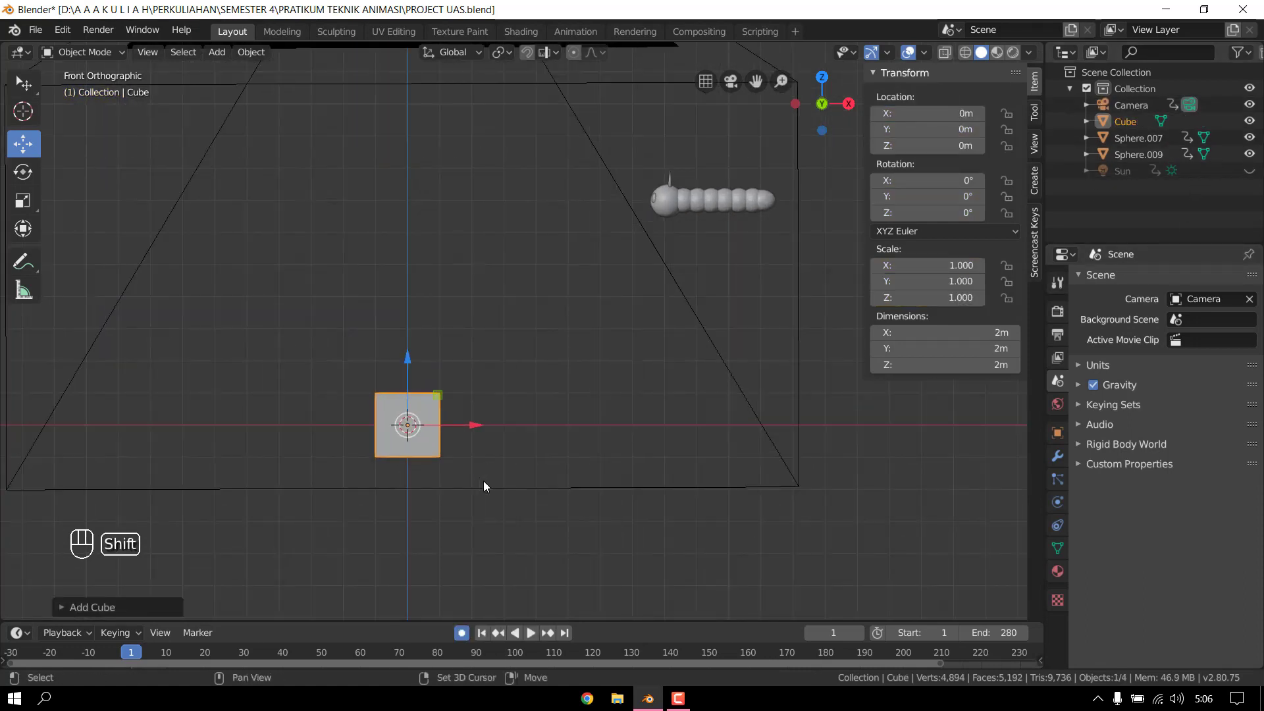
pyautogui.keyDown('shift'); pyautogui.moveTo(484, 481); pyautogui.dragTo(548, 496, button='middle'); pyautogui.keyUp('shift')
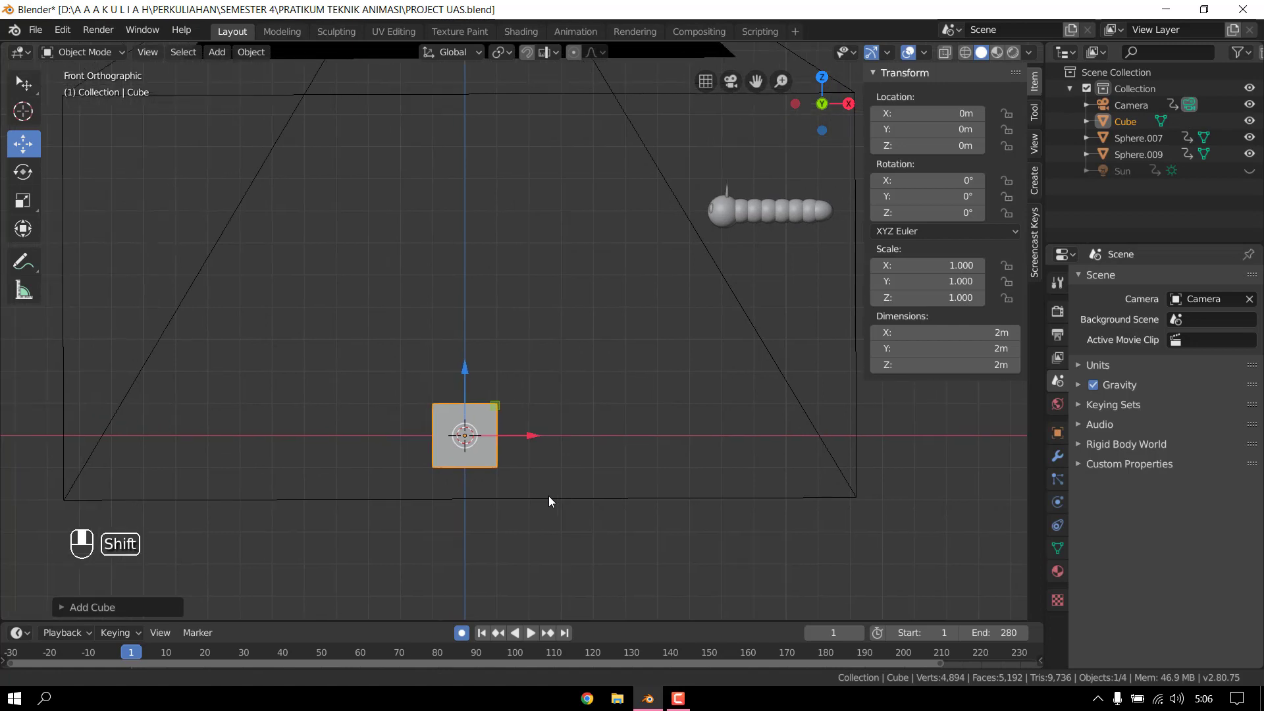
pyautogui.click(25, 202)
pyautogui.moveTo(484, 380); pyautogui.dragTo(471, 416)
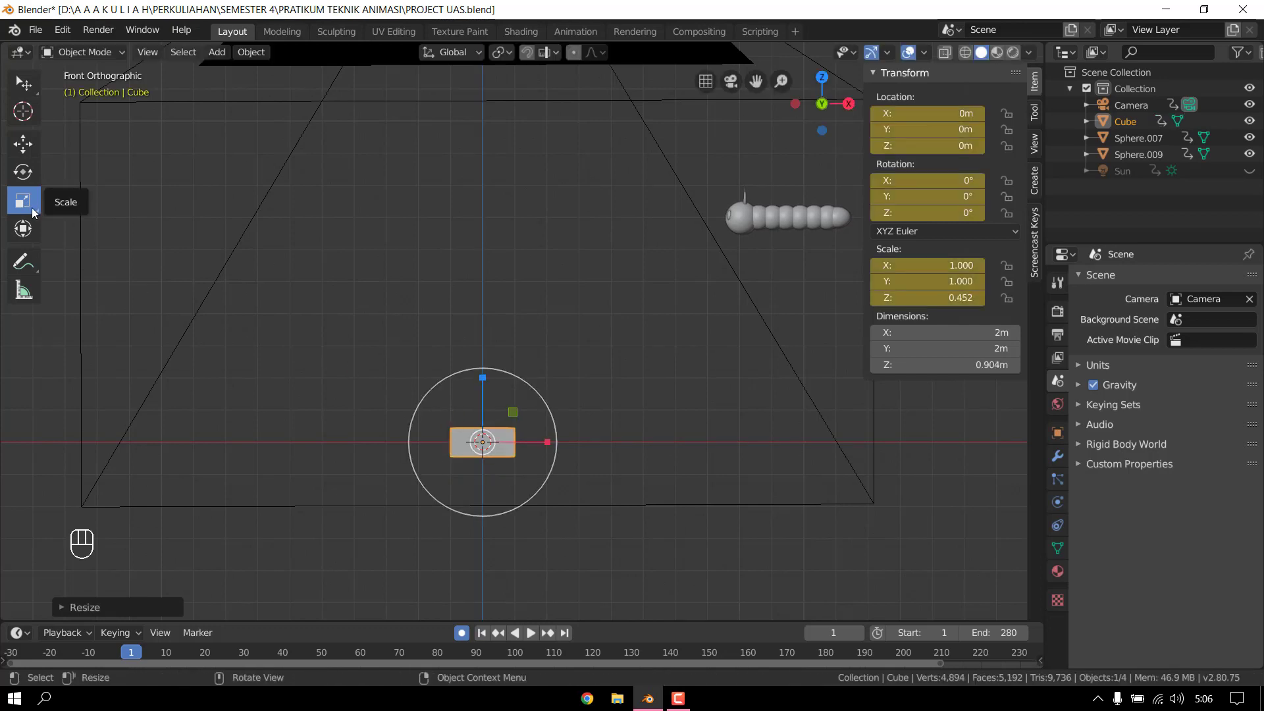
pyautogui.moveTo(548, 443); pyautogui.dragTo(193, 423)
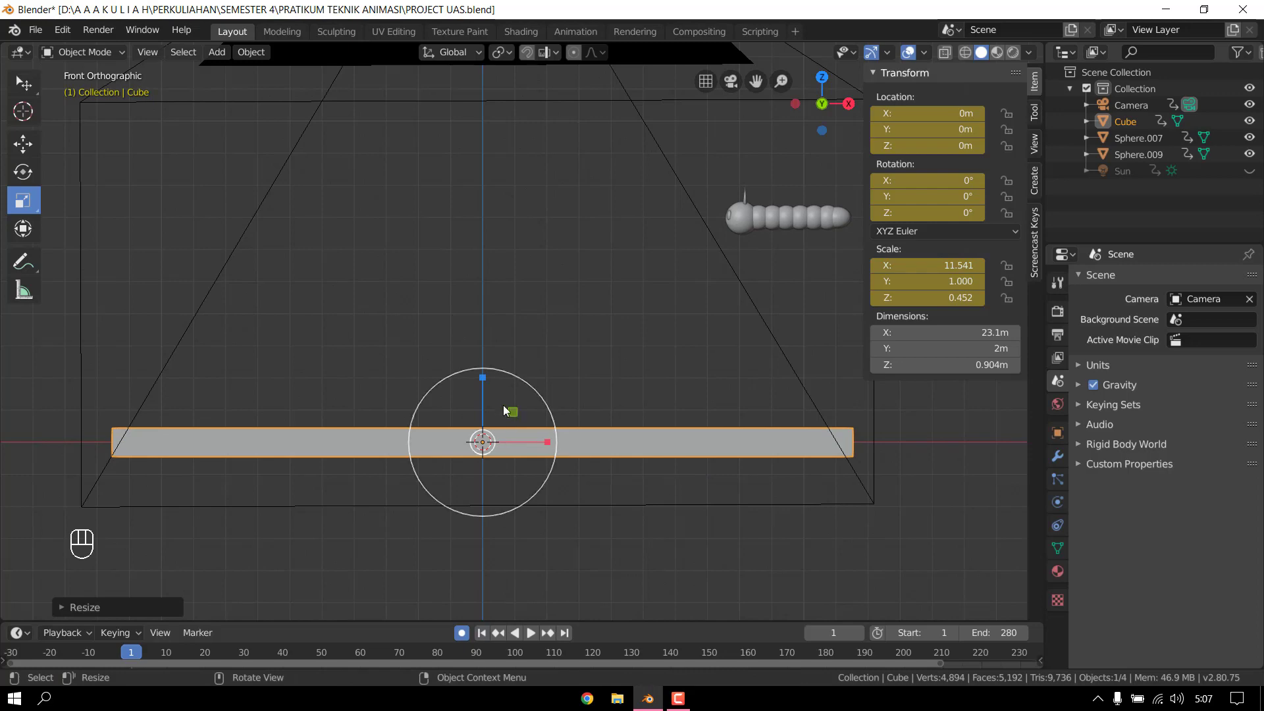
pyautogui.moveTo(485, 383); pyautogui.dragTo(484, 392)
# - Widen the plank along Y to a scale of about 1.349, and return to the front view
pyautogui.moveTo(573, 372); pyautogui.dragTo(492, 413, button='middle')
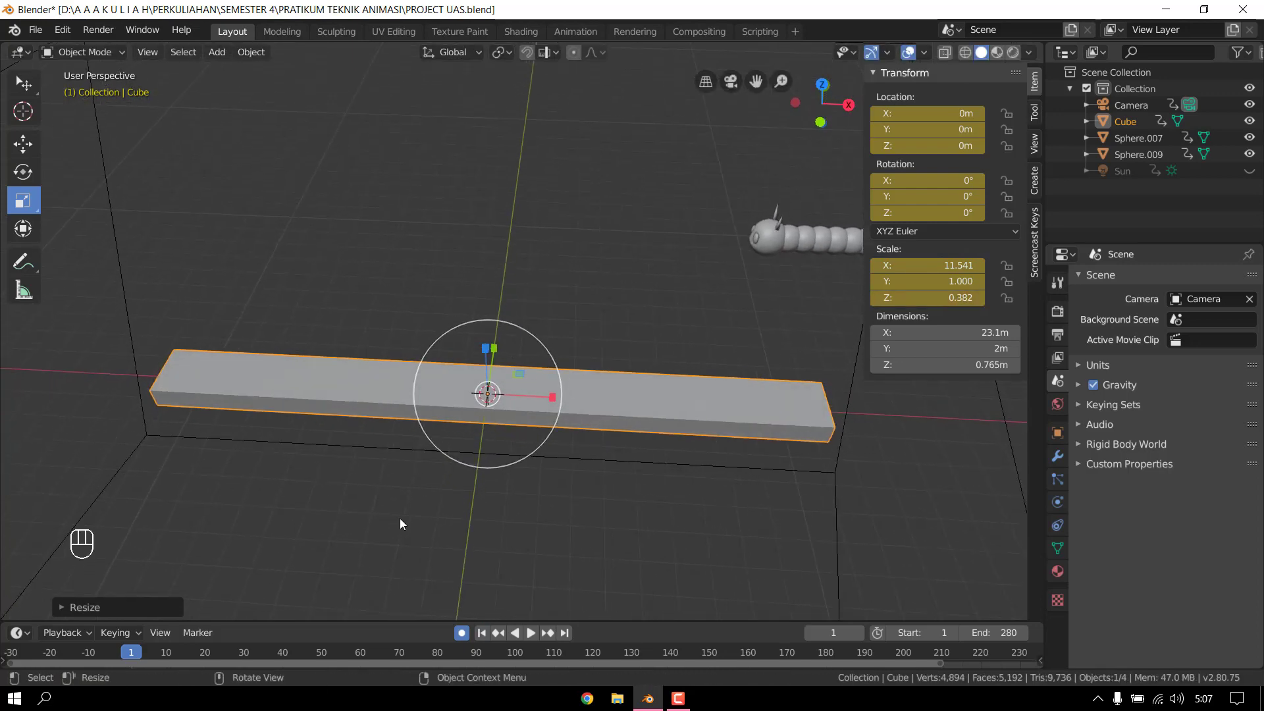
pyautogui.moveTo(401, 519); pyautogui.dragTo(556, 485, button='middle')
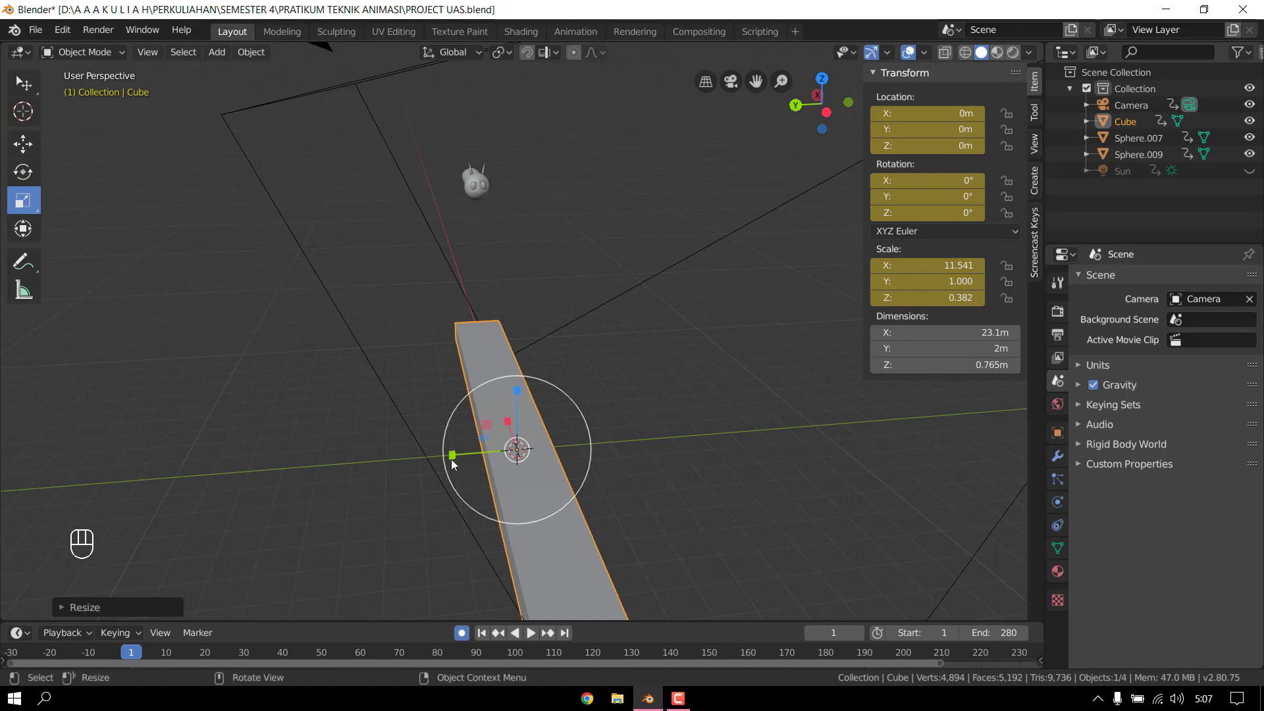
pyautogui.moveTo(452, 460)
pyautogui.mouseDown()
pyautogui.moveTo(419, 465)
pyautogui.moveTo(461, 457)
pyautogui.mouseUp()
pyautogui.moveTo(684, 464); pyautogui.dragTo(338, 313, button='middle')
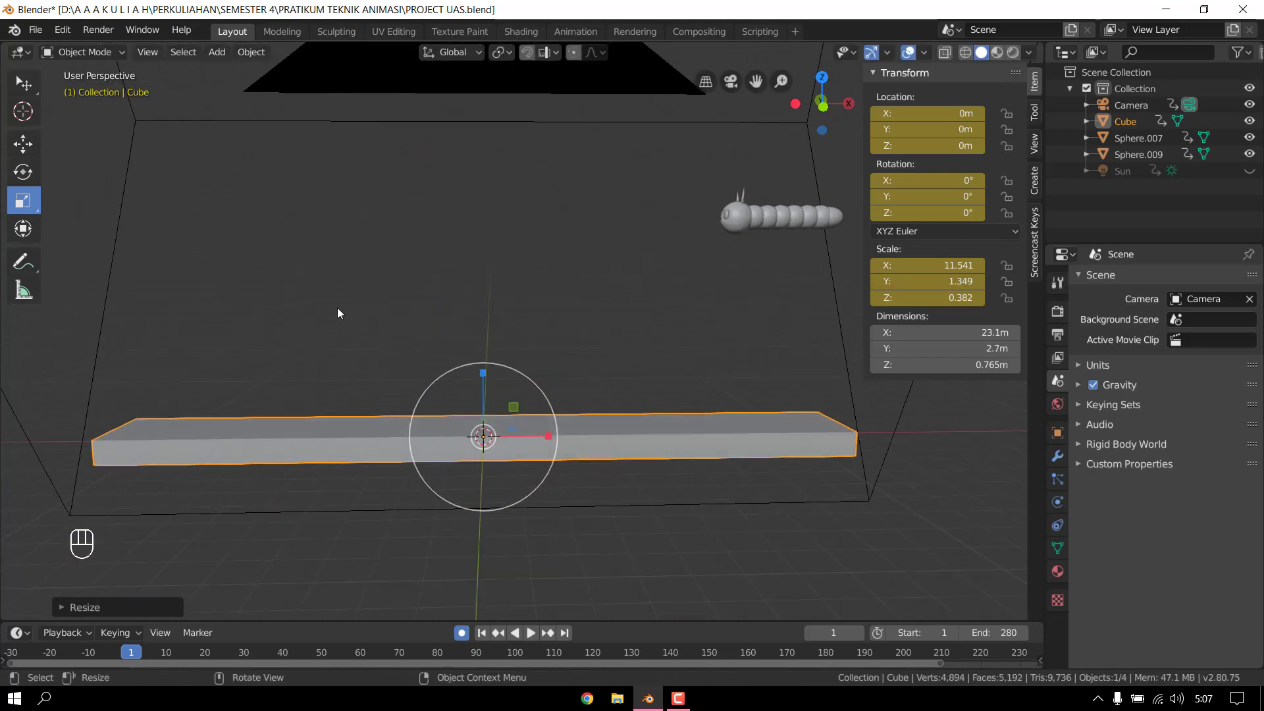
pyautogui.click(23, 83)
pyautogui.moveTo(433, 416); pyautogui.dragTo(579, 504, button='middle')
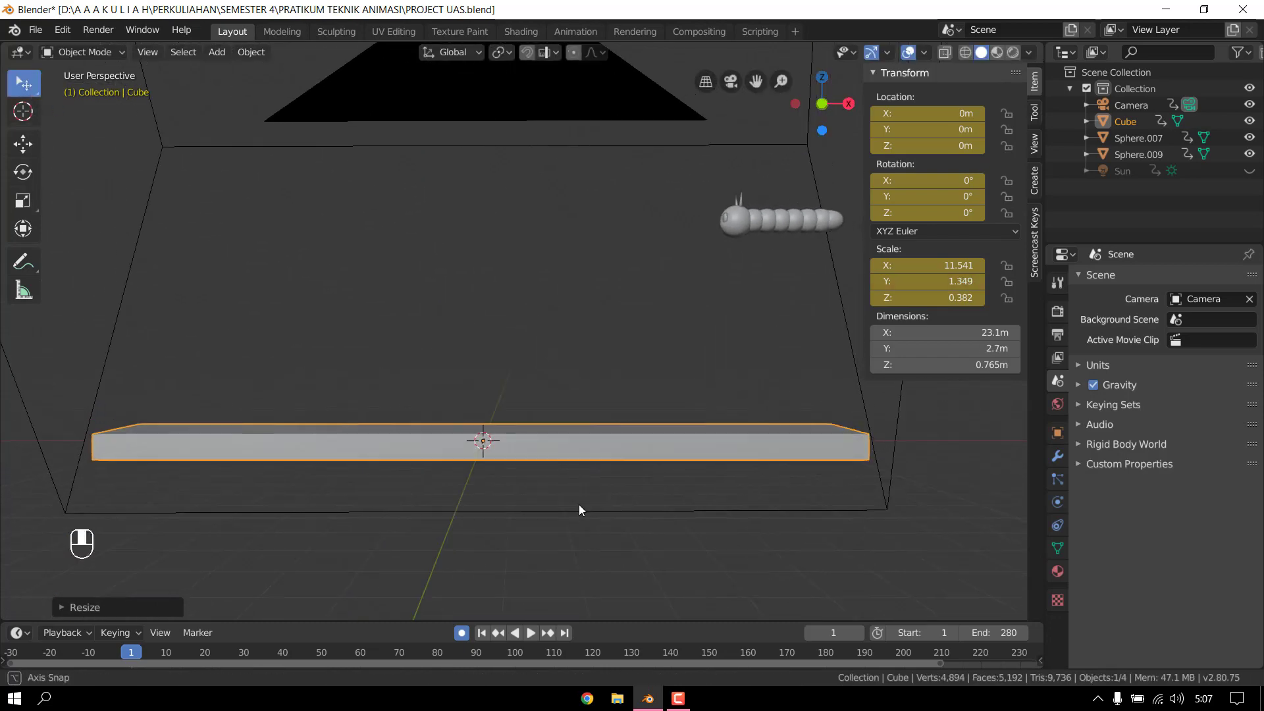
pyautogui.click(822, 103)
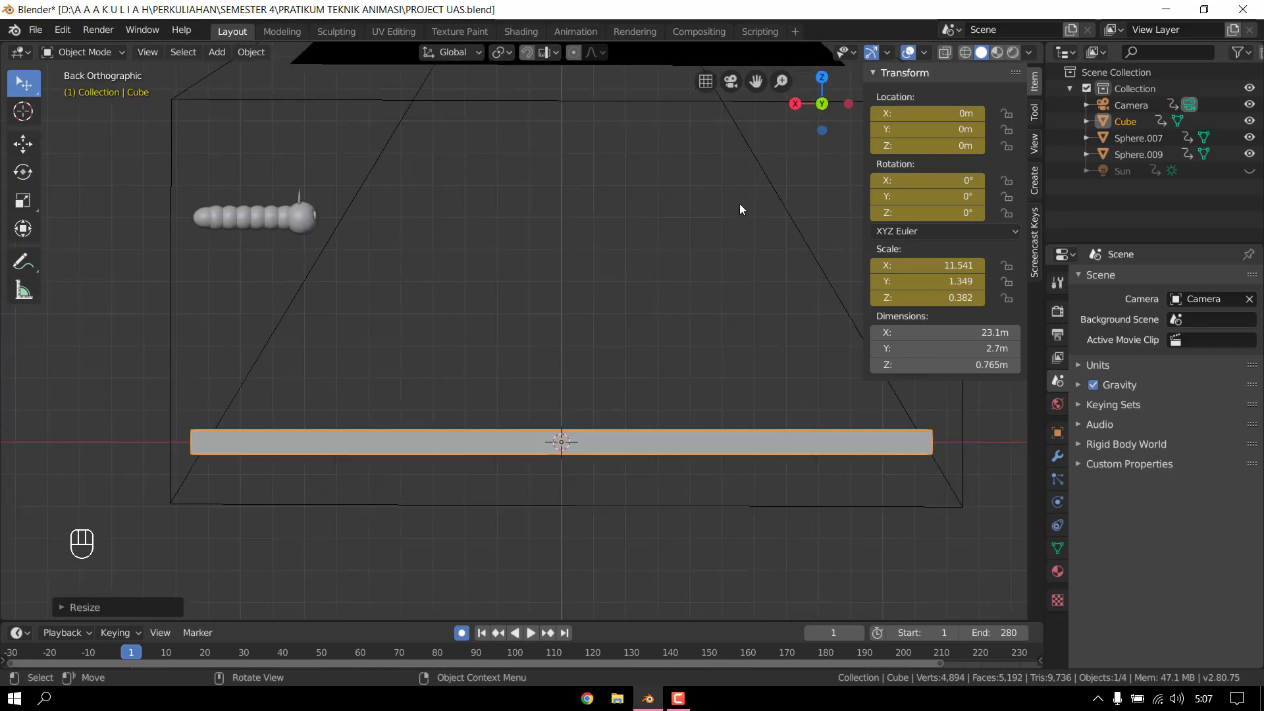
pyautogui.moveTo(740, 203); pyautogui.dragTo(816, 266, button='middle')
pyautogui.click(815, 88)
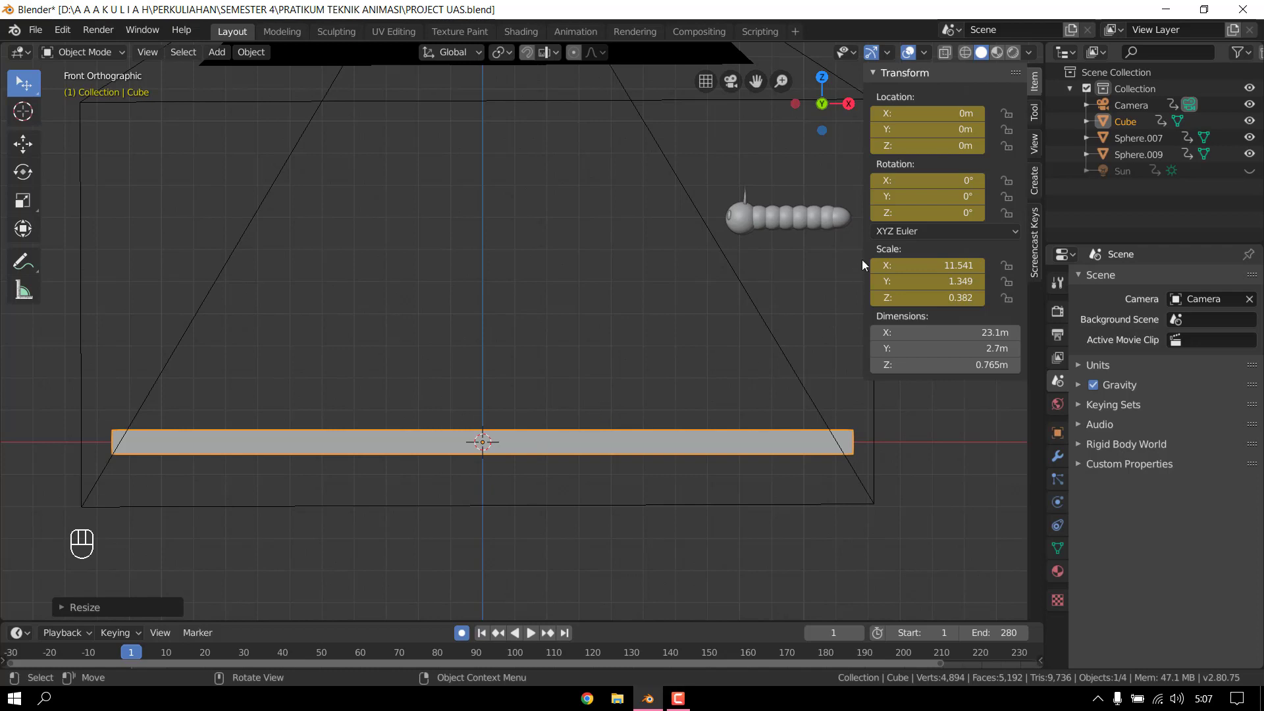
pyautogui.click(960, 180)
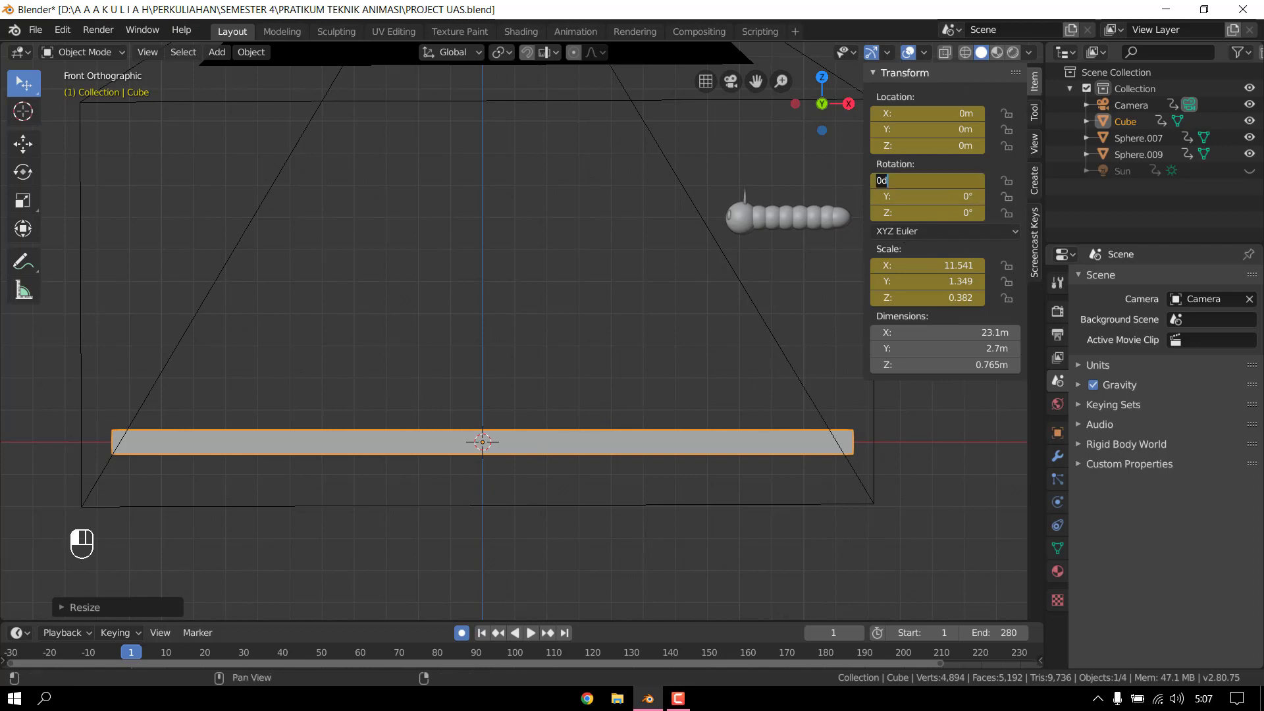
pyautogui.write('10')
pyautogui.press('Return')
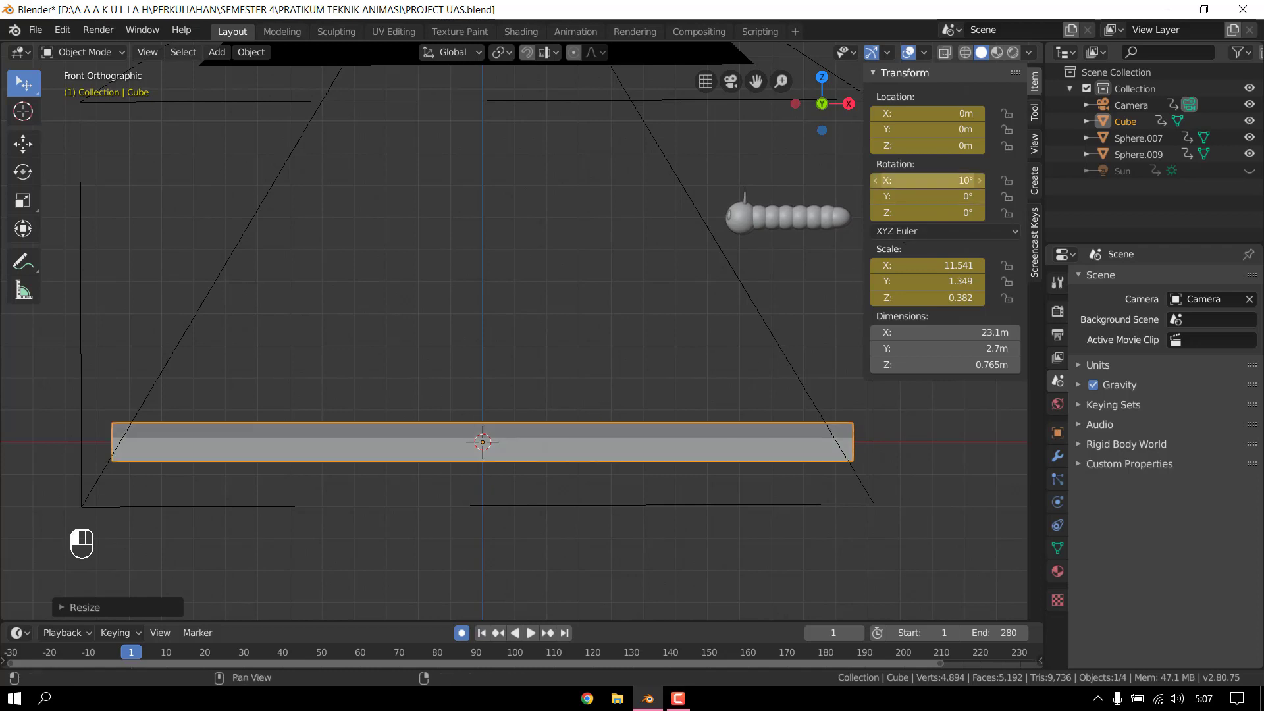
pyautogui.hotkey('ctrl', 'z')
# - Set the plank's Y rotation to 10°, raise it along Z to about 2.398 m, and deselect it
pyautogui.click(958, 197)
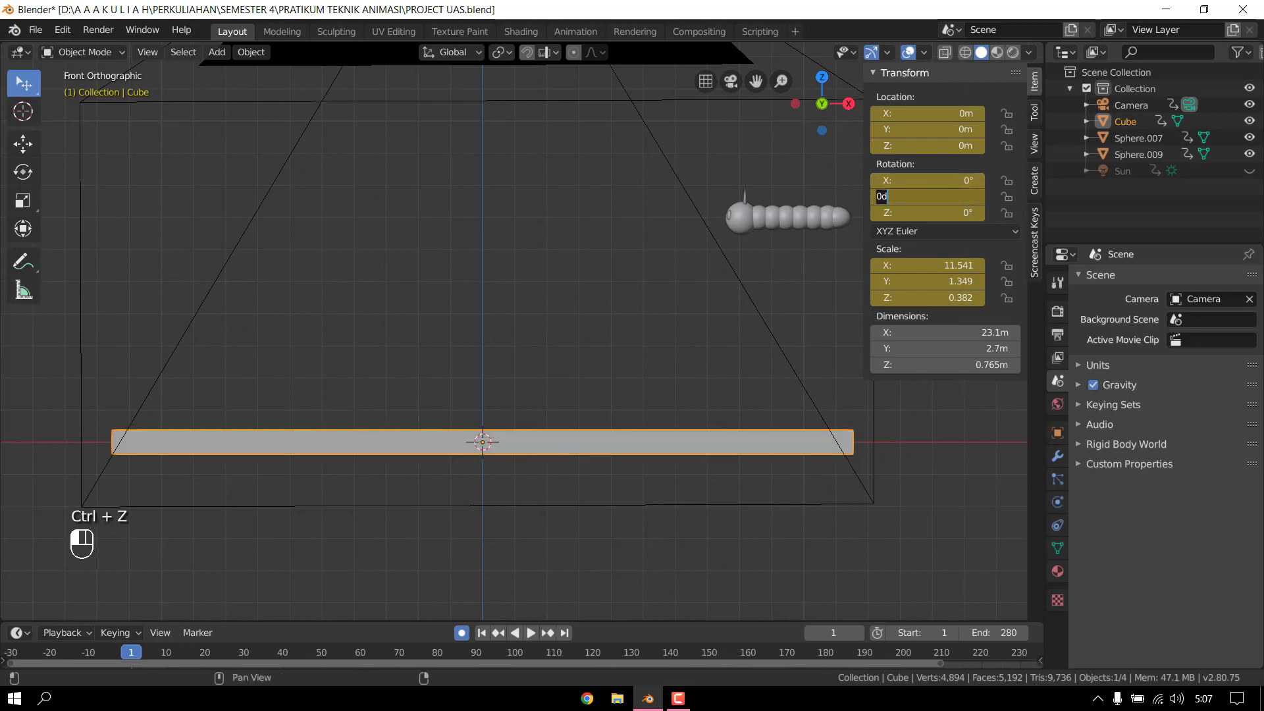
pyautogui.write('10')
pyautogui.press('Return')
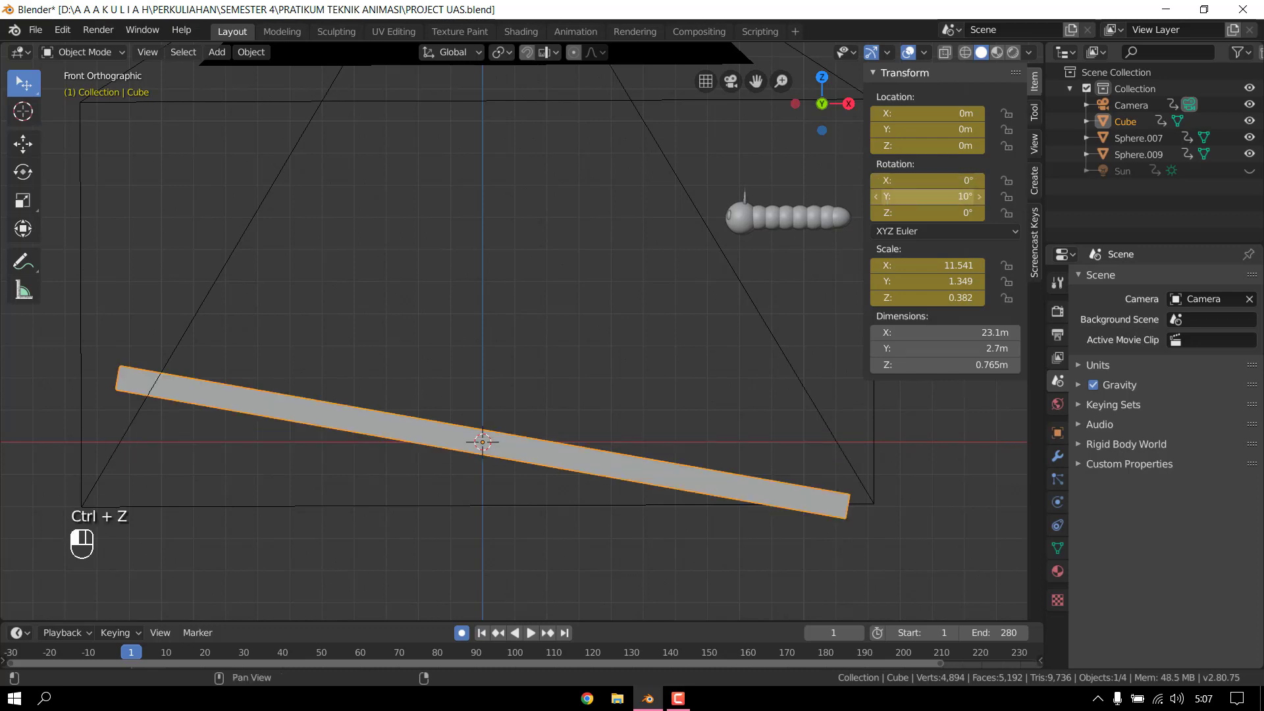
pyautogui.click(23, 144)
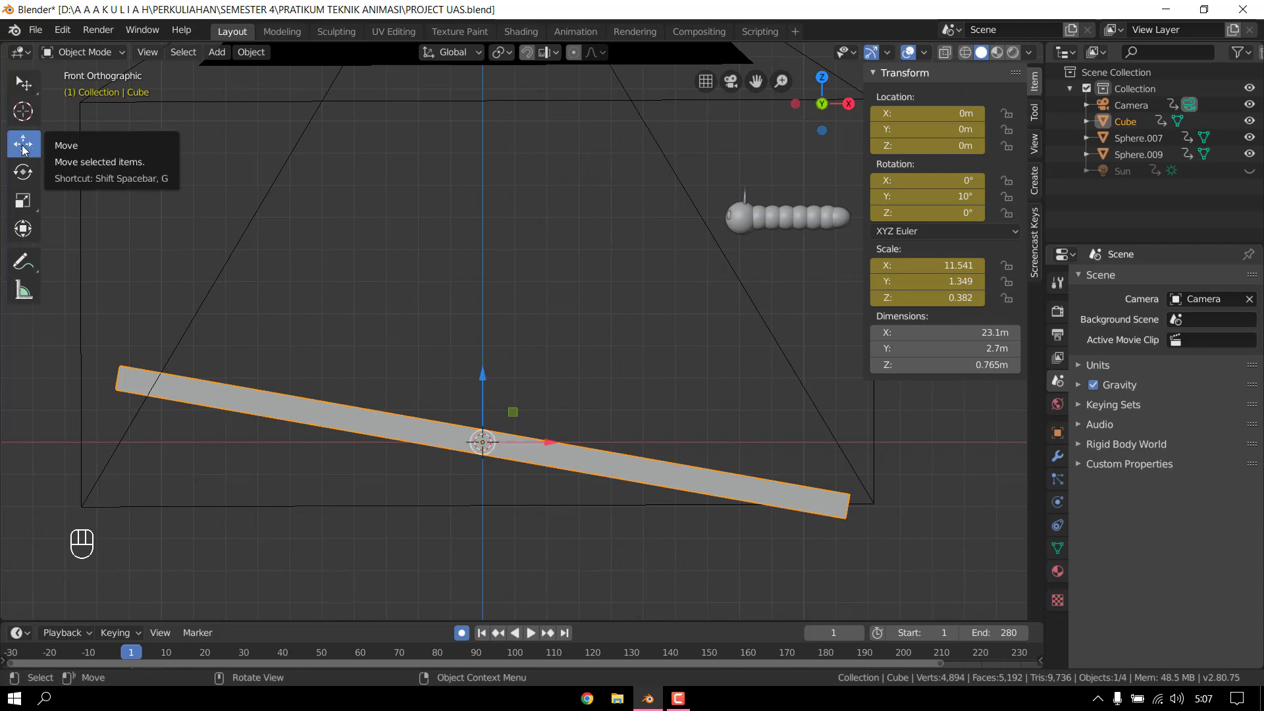
pyautogui.moveTo(485, 381); pyautogui.dragTo(492, 302)
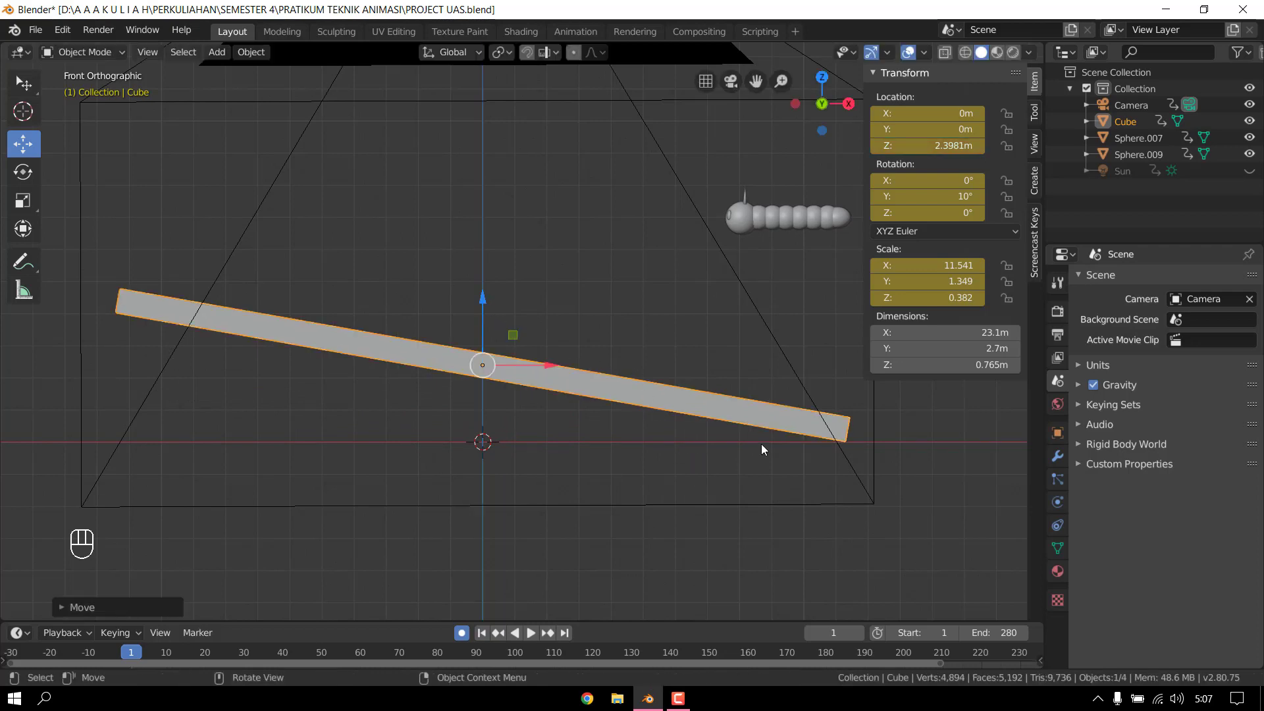
pyautogui.click(762, 493)
# - Hide the camera in the viewport and give the sloped plank a new material
pyautogui.moveTo(584, 571); pyautogui.dragTo(722, 519, button='middle')
pyautogui.click(1250, 104)
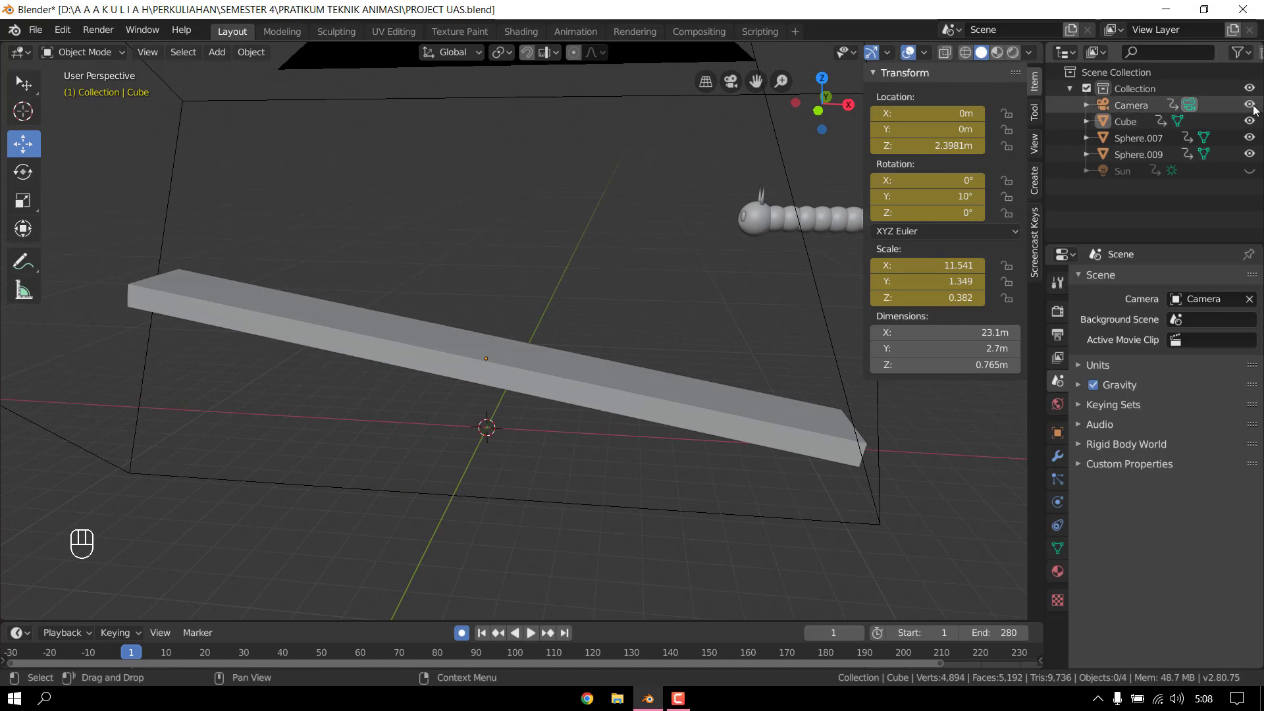
pyautogui.keyDown('shift'); pyautogui.moveTo(860, 458); pyautogui.dragTo(832, 461, button='middle'); pyautogui.keyUp('shift')
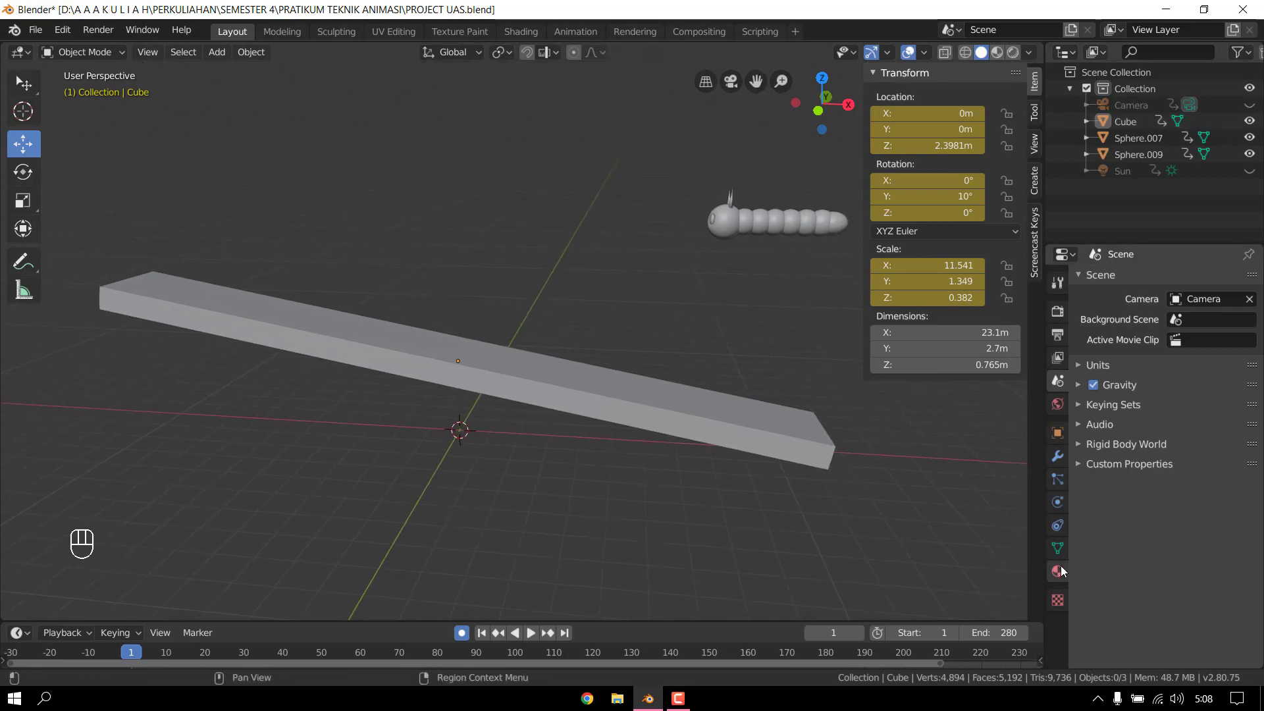
pyautogui.click(603, 409)
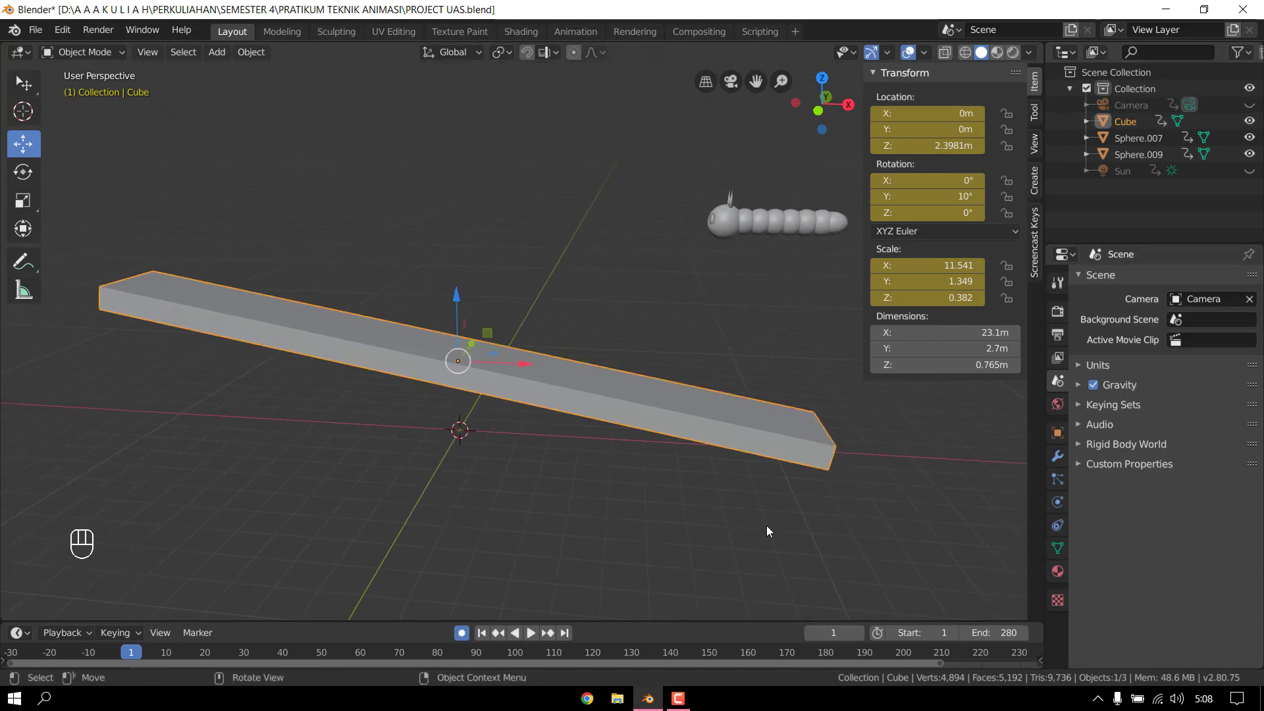
pyautogui.click(1057, 571)
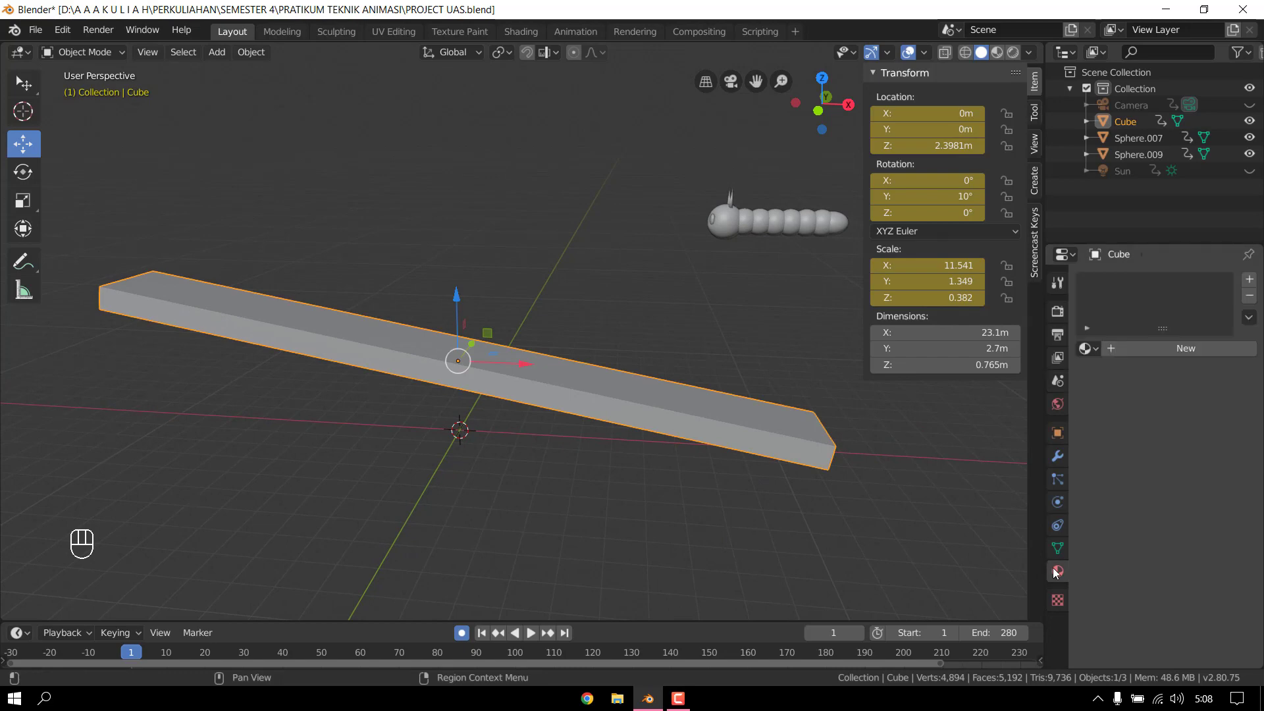
pyautogui.click(1249, 279)
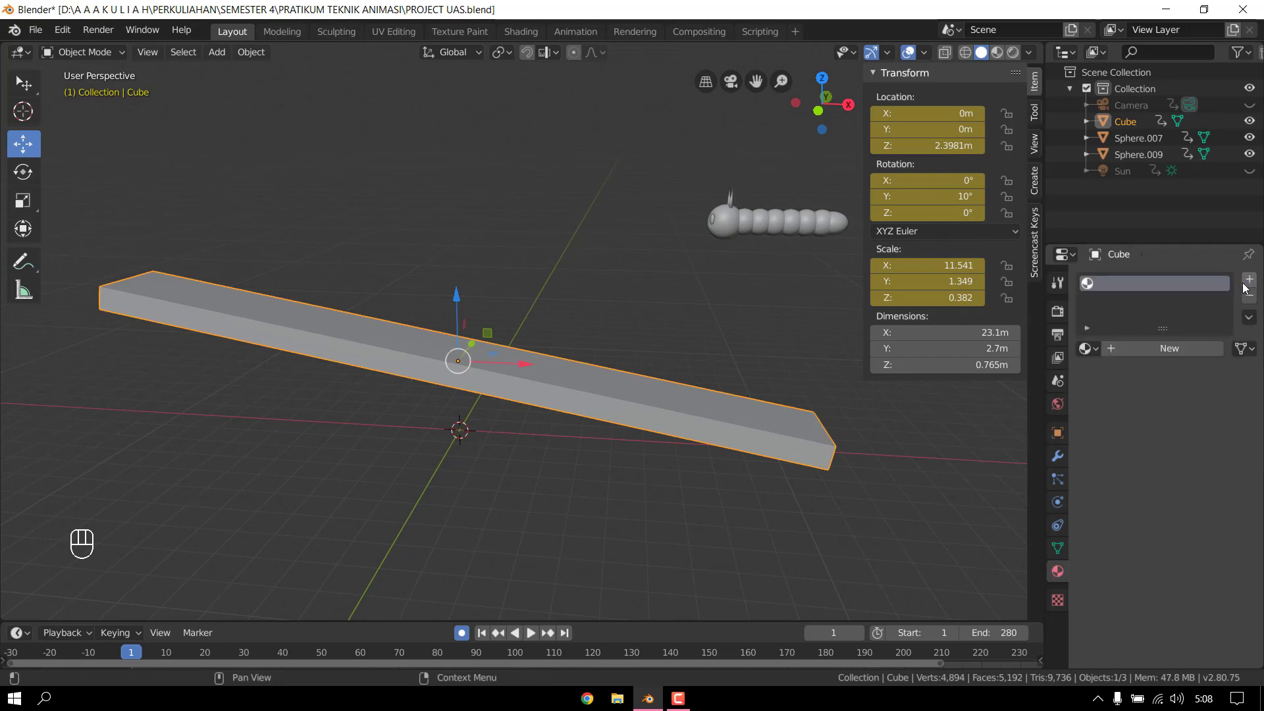
pyautogui.click(1188, 351)
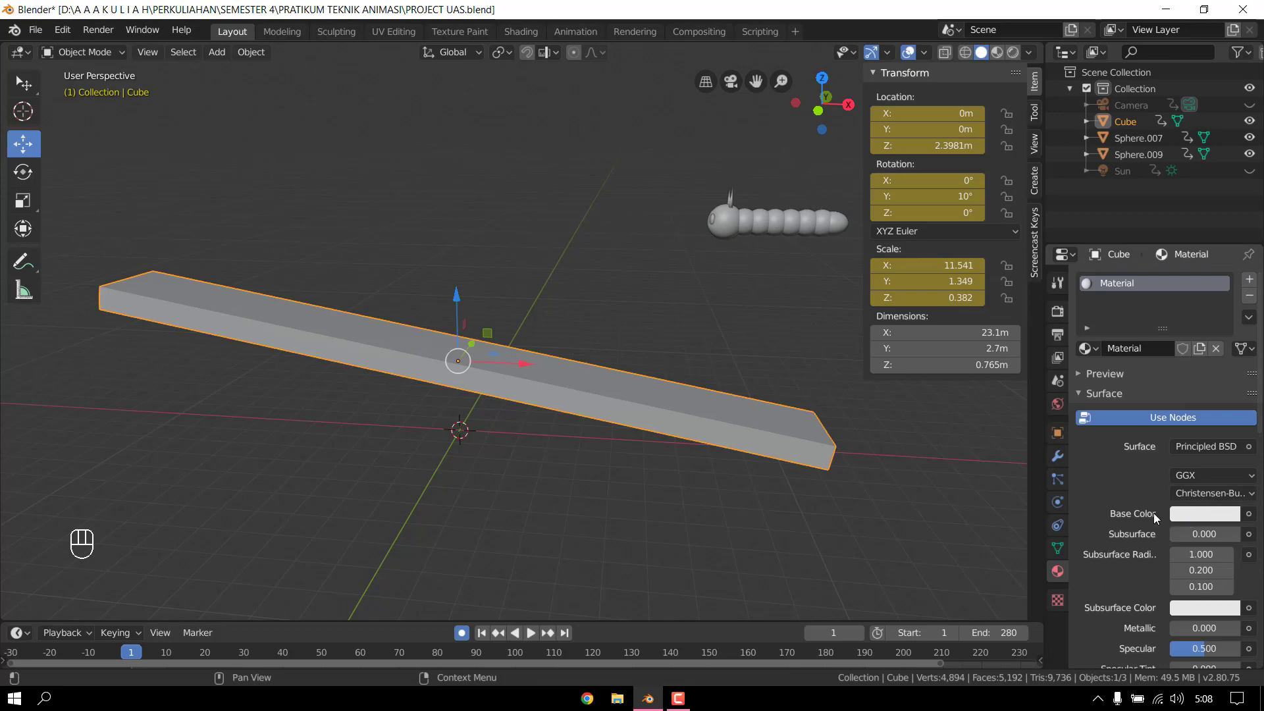
# - Use an Image Texture as the plank material's base color and load funds-gd50a39838_1920.jpg from the Downloads folder
pyautogui.click(1250, 514)
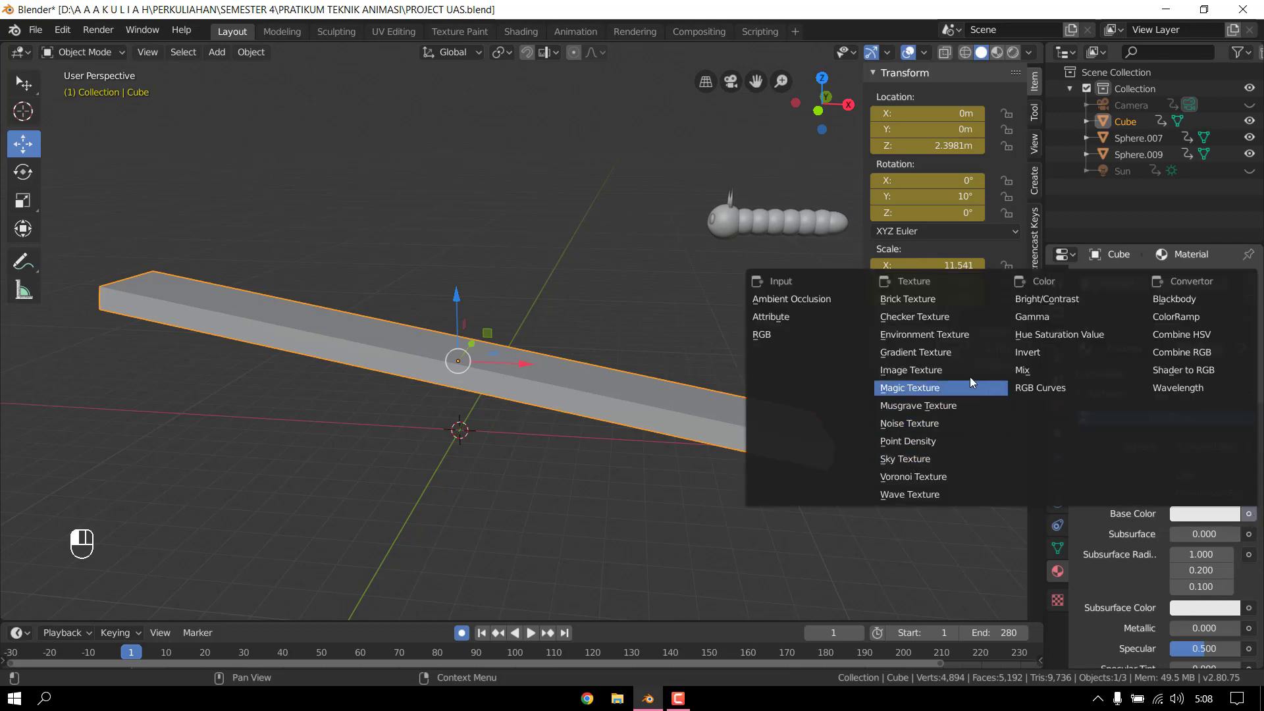
pyautogui.click(940, 372)
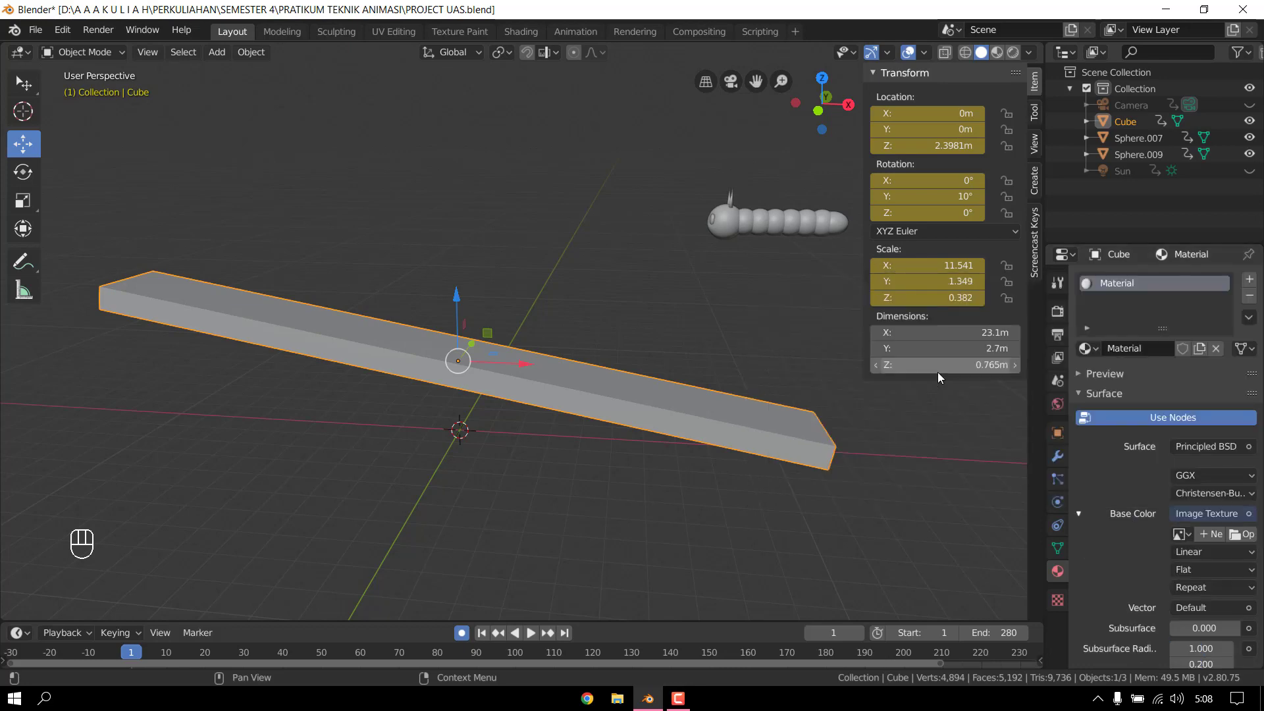
pyautogui.click(1240, 539)
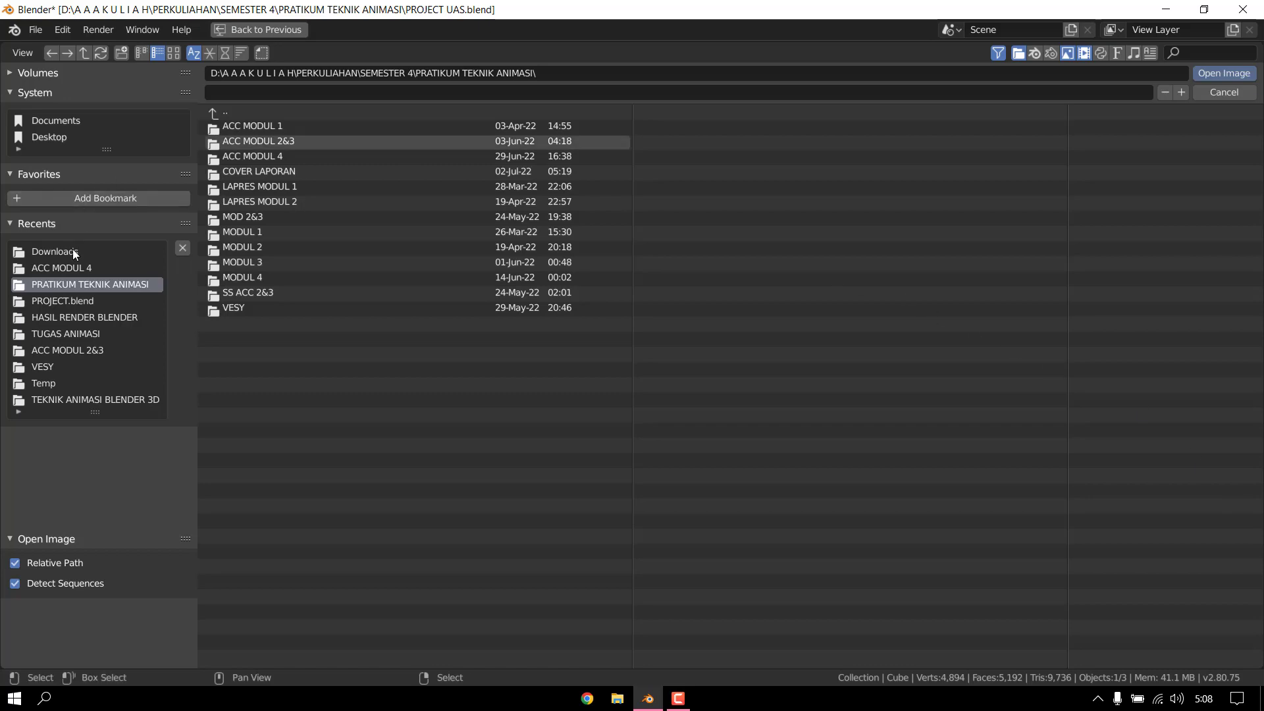
pyautogui.click(73, 251)
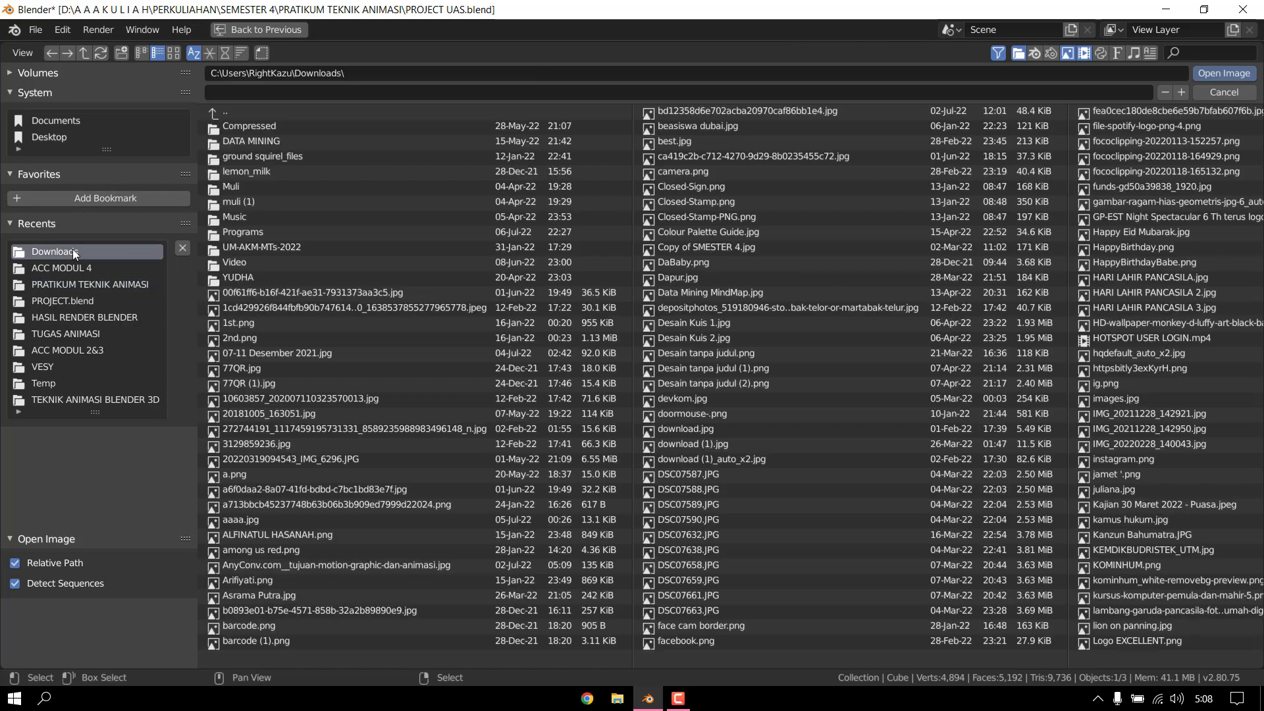
pyautogui.click(1125, 187)
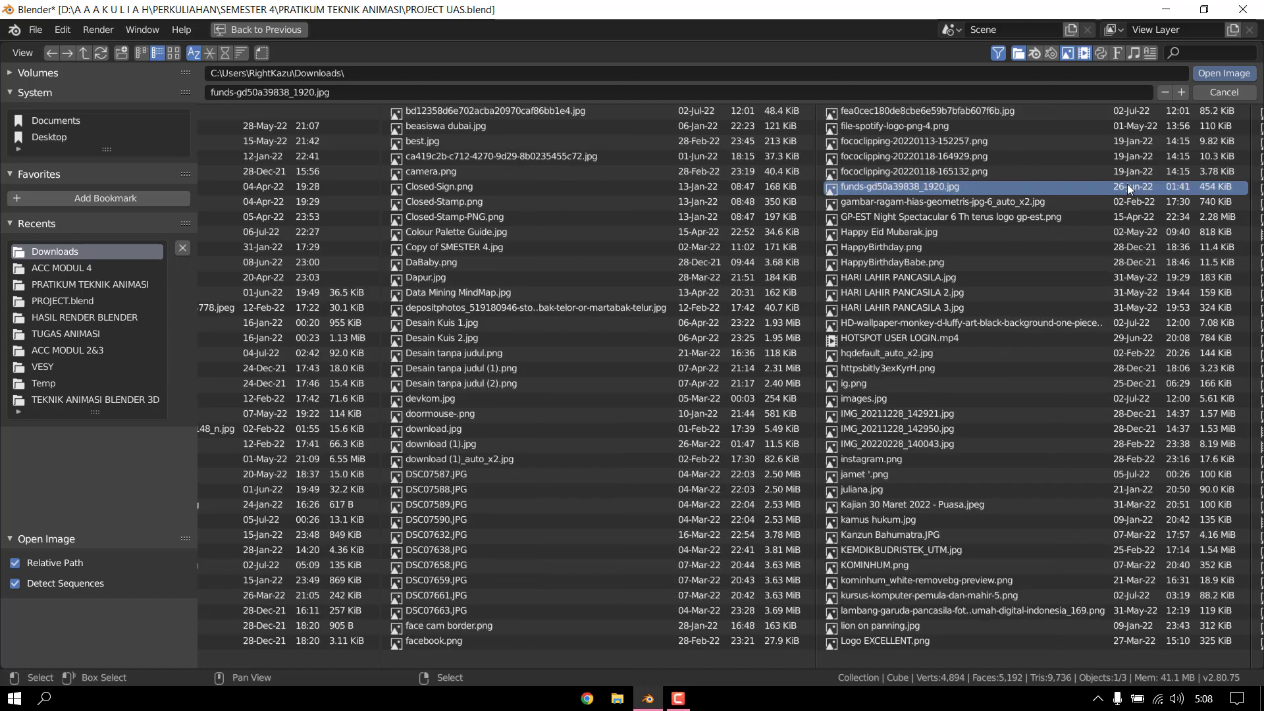
pyautogui.click(1222, 76)
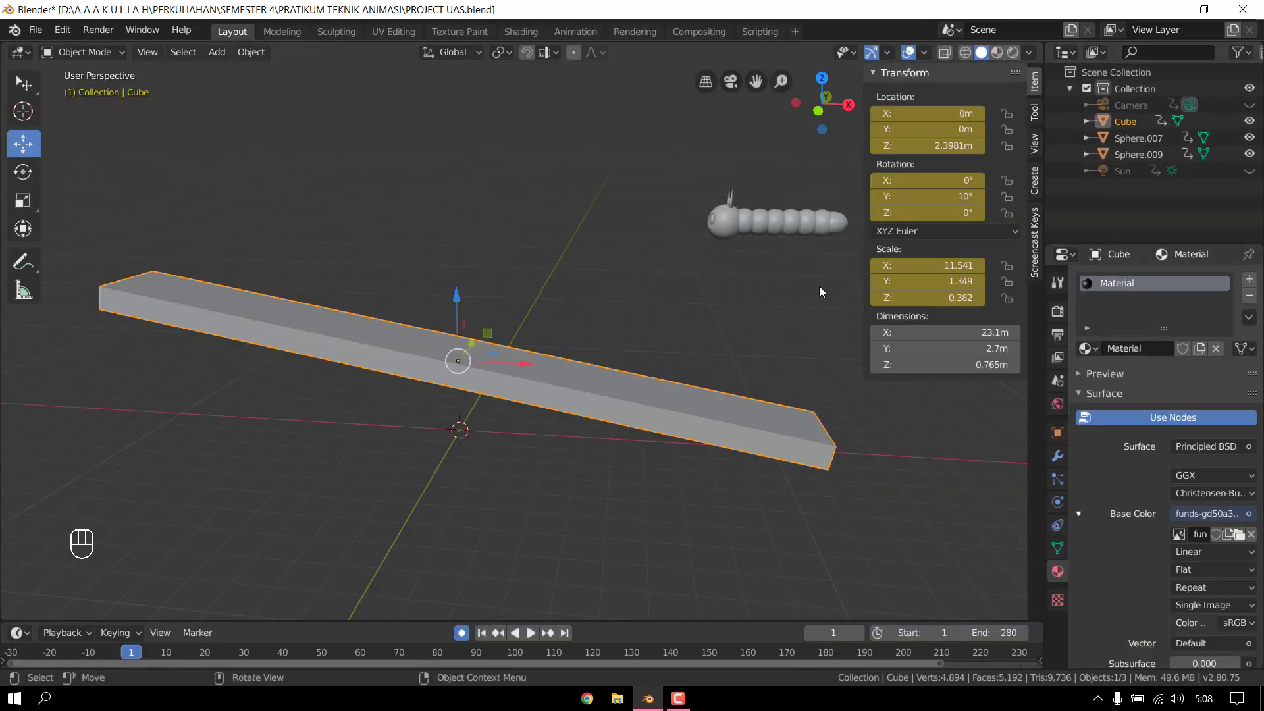
# - Preview the plank's wood texture in material preview shading, return to solid shading, and deselect the plank
pyautogui.click(998, 57)
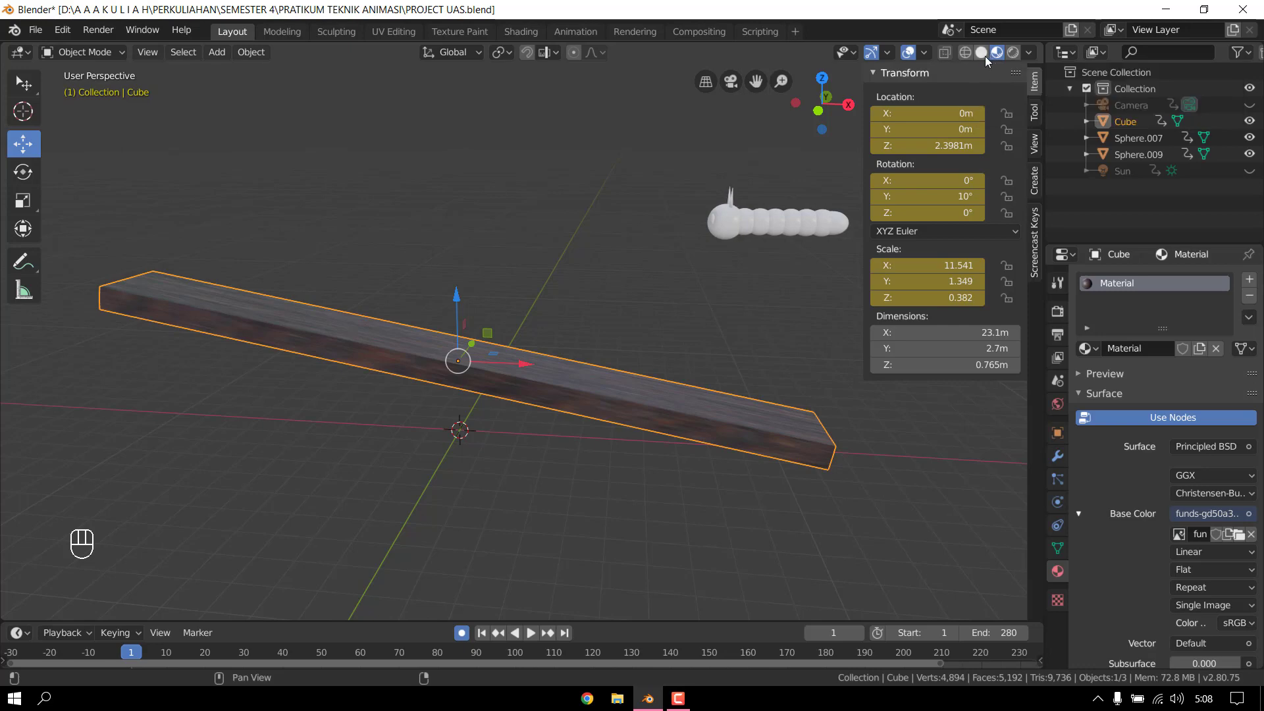
pyautogui.click(981, 57)
pyautogui.click(787, 336)
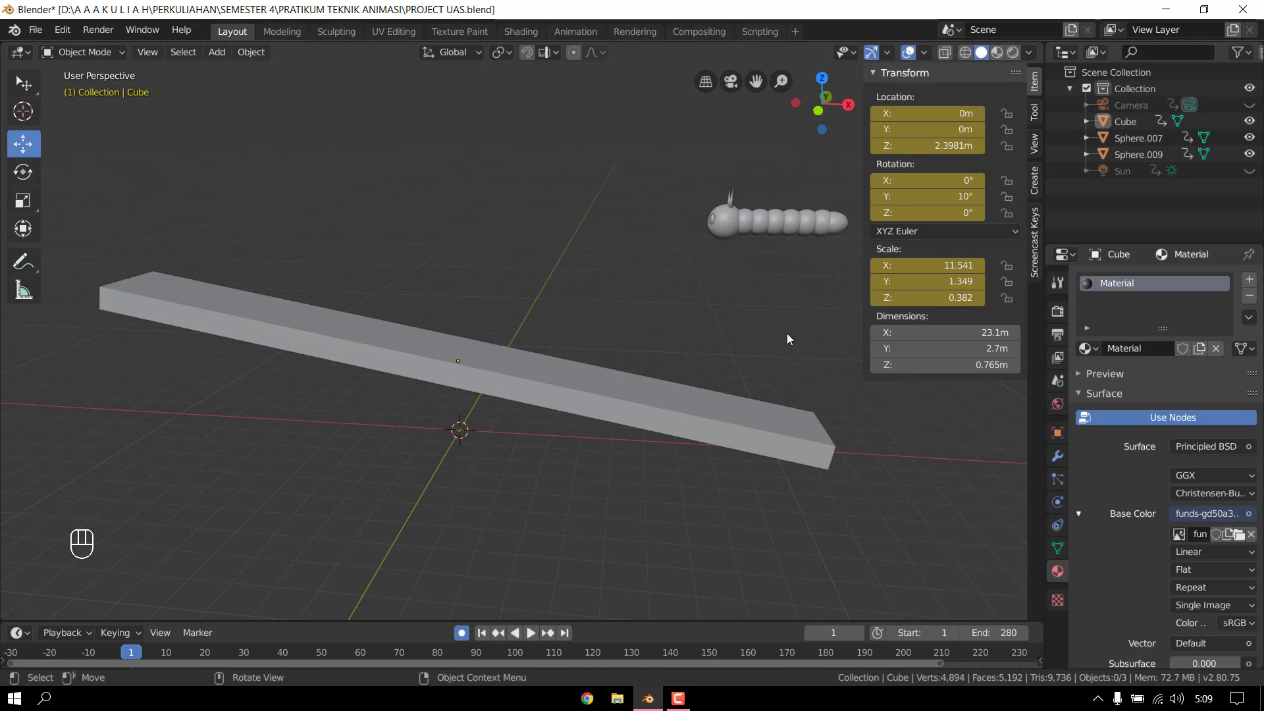
# - Select the caterpillar's body and give it a new material
pyautogui.keyDown('ctrl'); pyautogui.moveTo(800, 326); pyautogui.dragTo(550, 393, button='middle'); pyautogui.keyUp('ctrl')
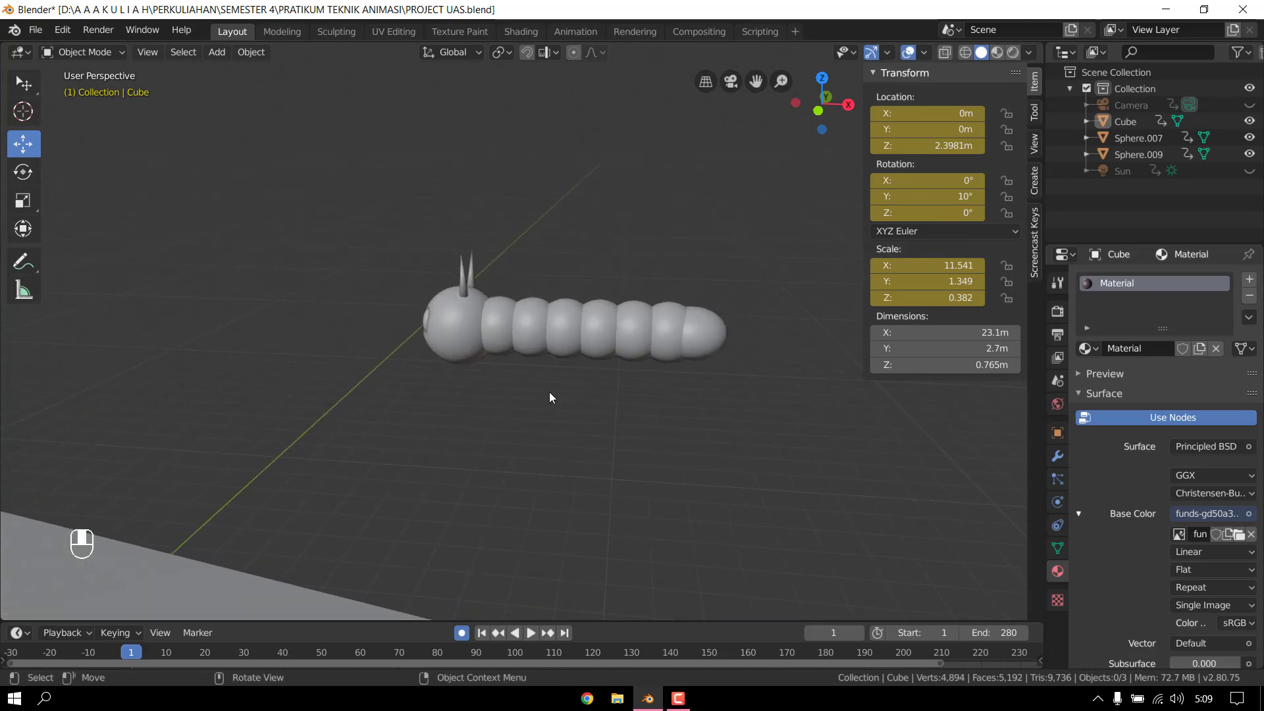
pyautogui.click(549, 328)
pyautogui.moveTo(728, 470); pyautogui.dragTo(974, 525, button='middle')
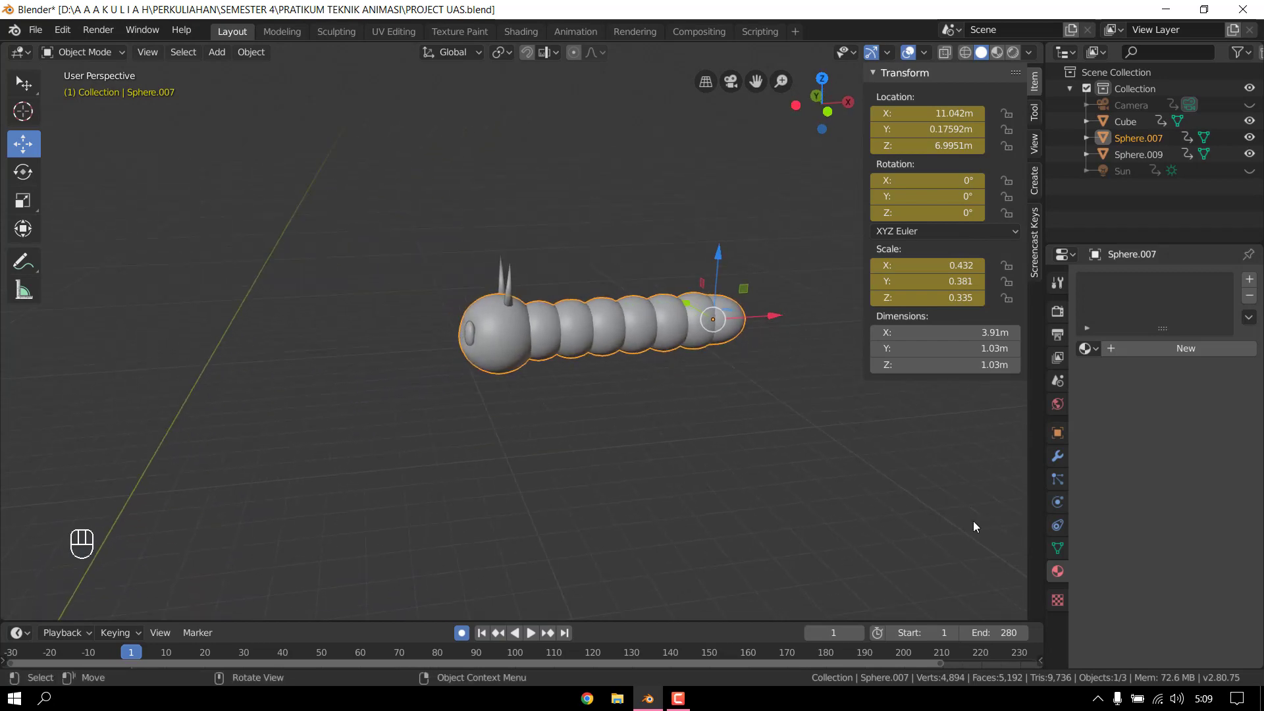
pyautogui.click(1250, 279)
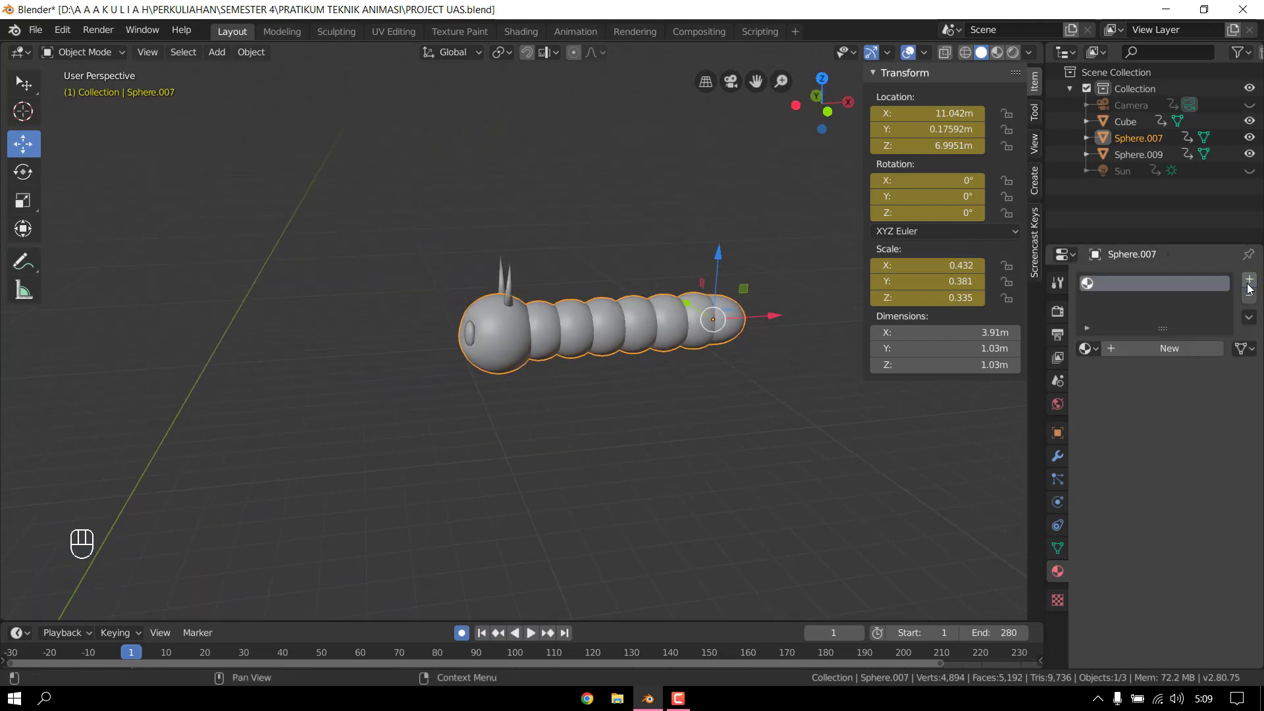
pyautogui.click(1176, 347)
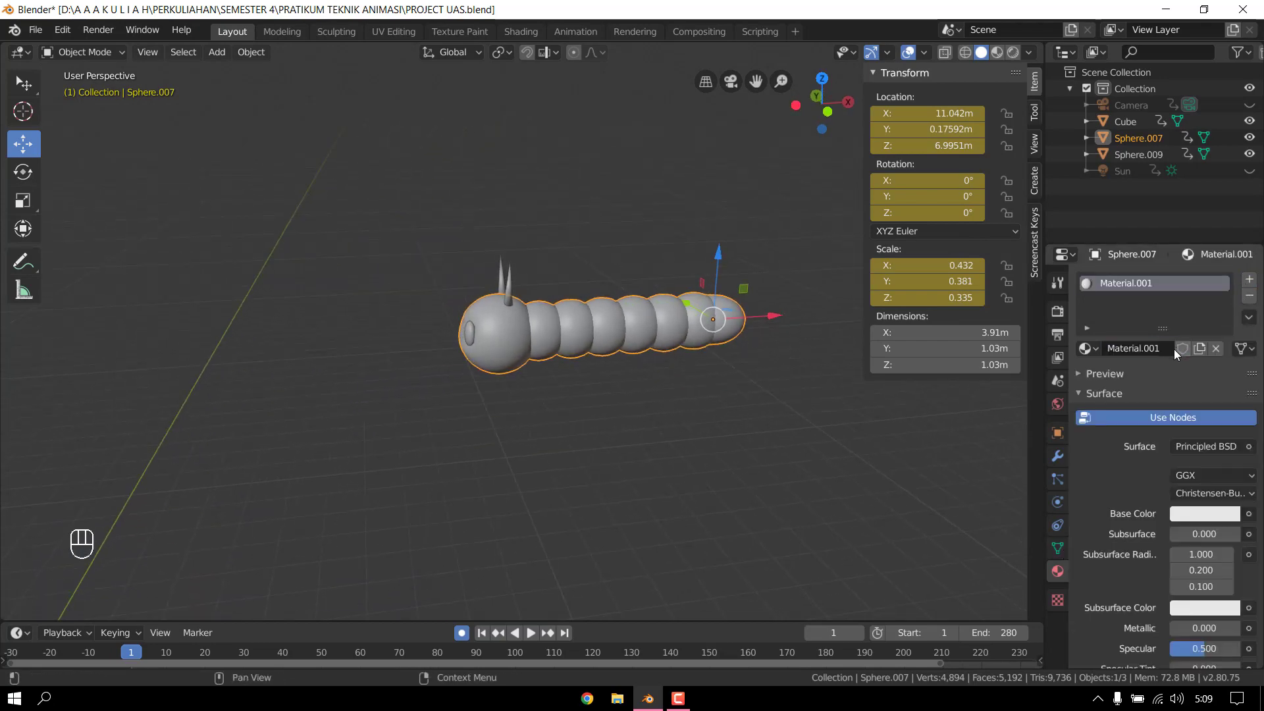
# - In material preview shading, set the body material's base color to green with H 0.360, S 1.000, V 0.834, and deselect the body
pyautogui.click(1192, 514)
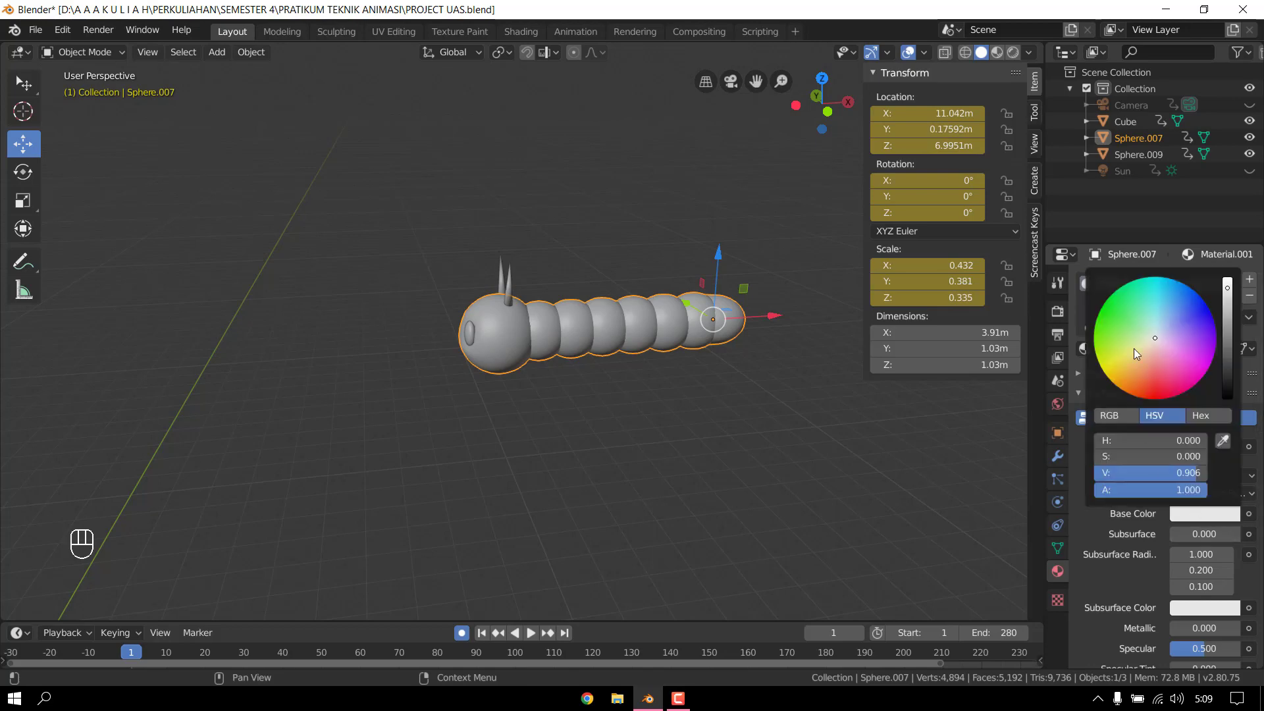
pyautogui.click(997, 52)
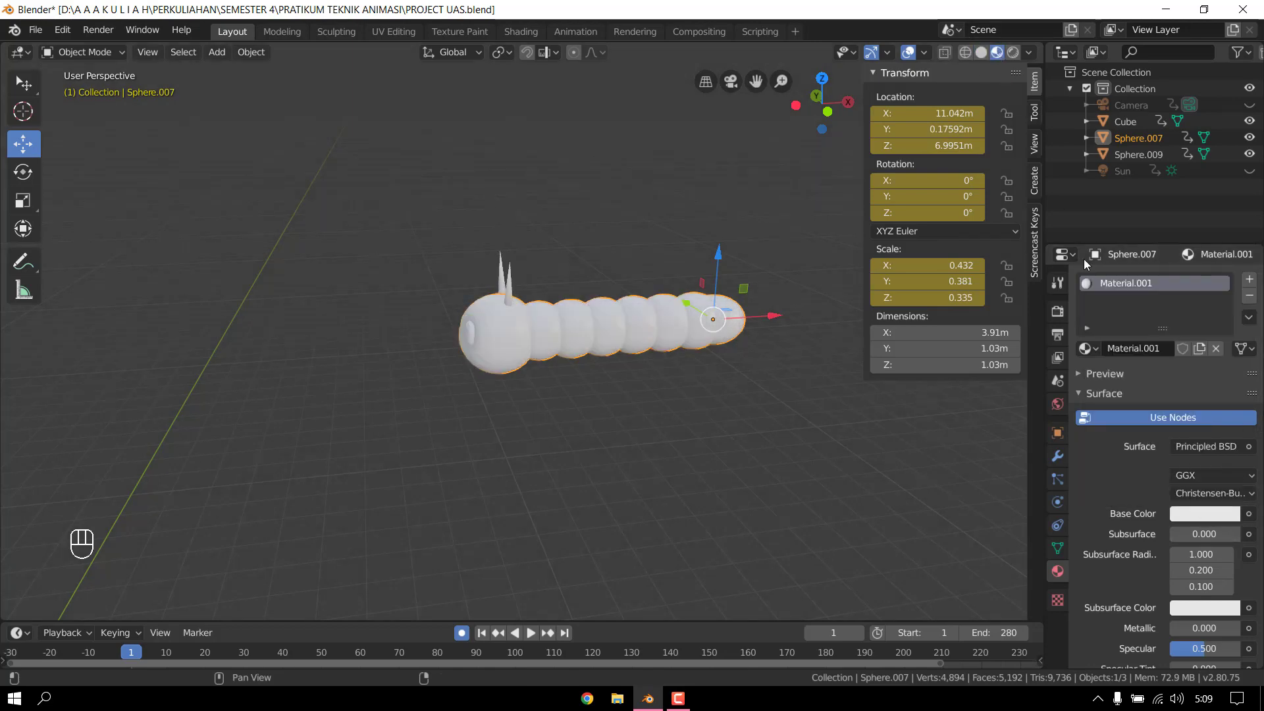
pyautogui.click(1210, 516)
pyautogui.moveTo(1152, 342); pyautogui.dragTo(1106, 300)
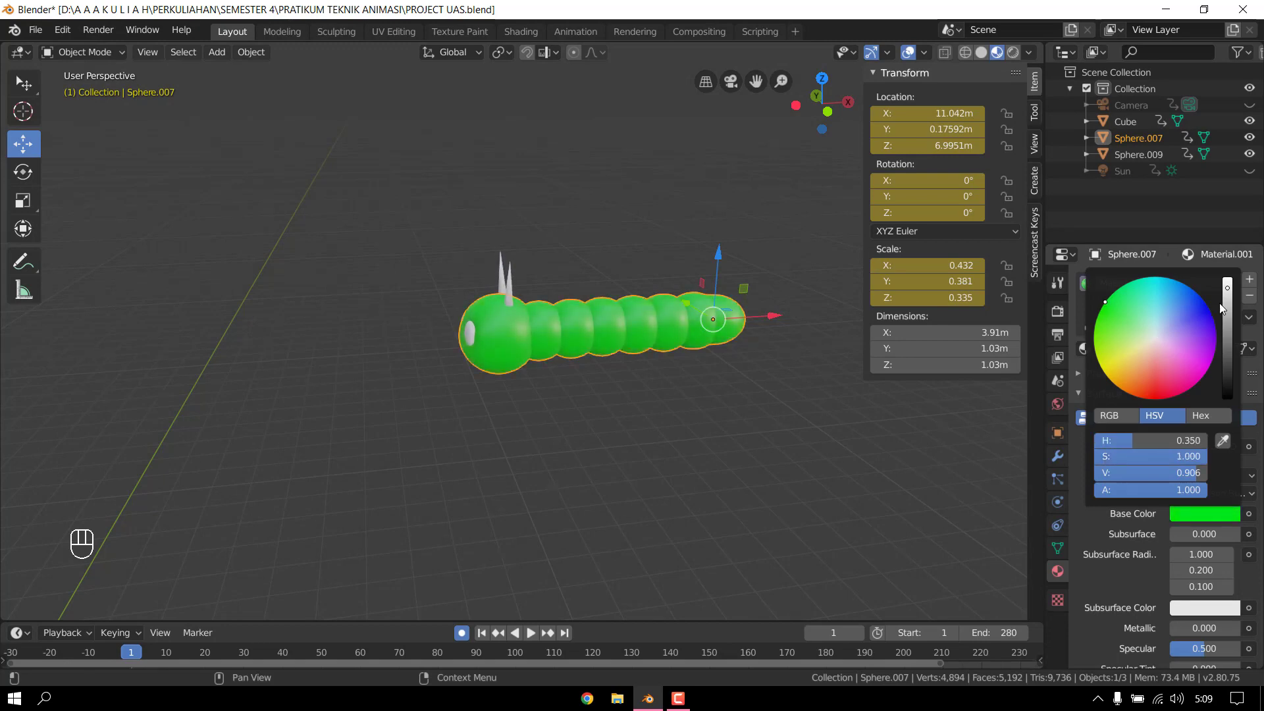
pyautogui.moveTo(1227, 294)
pyautogui.mouseDown()
pyautogui.moveTo(1227, 282)
pyautogui.moveTo(1228, 319)
pyautogui.moveTo(1228, 297)
pyautogui.mouseUp()
pyautogui.moveTo(1108, 312); pyautogui.dragTo(1107, 299)
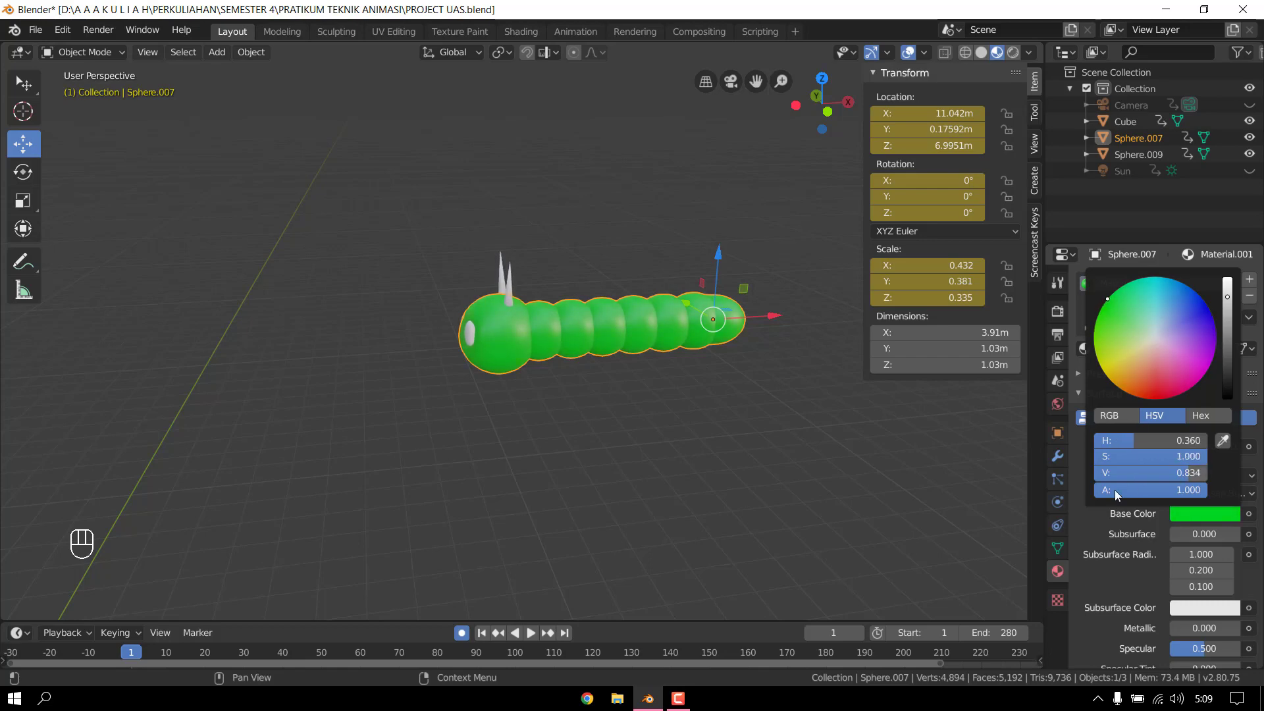
pyautogui.click(737, 516)
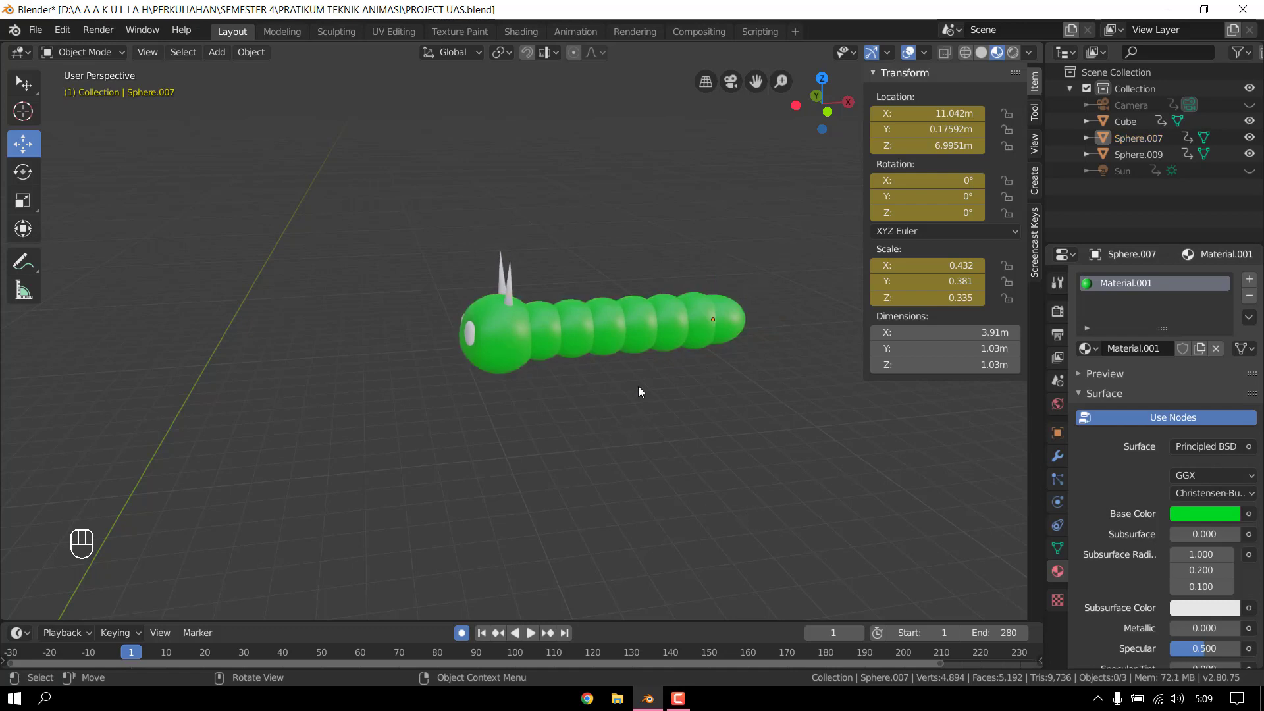
# - Give the caterpillar's eyes and antennae a new material with a red base color, and deselect them
pyautogui.moveTo(638, 386); pyautogui.dragTo(676, 362, button='middle')
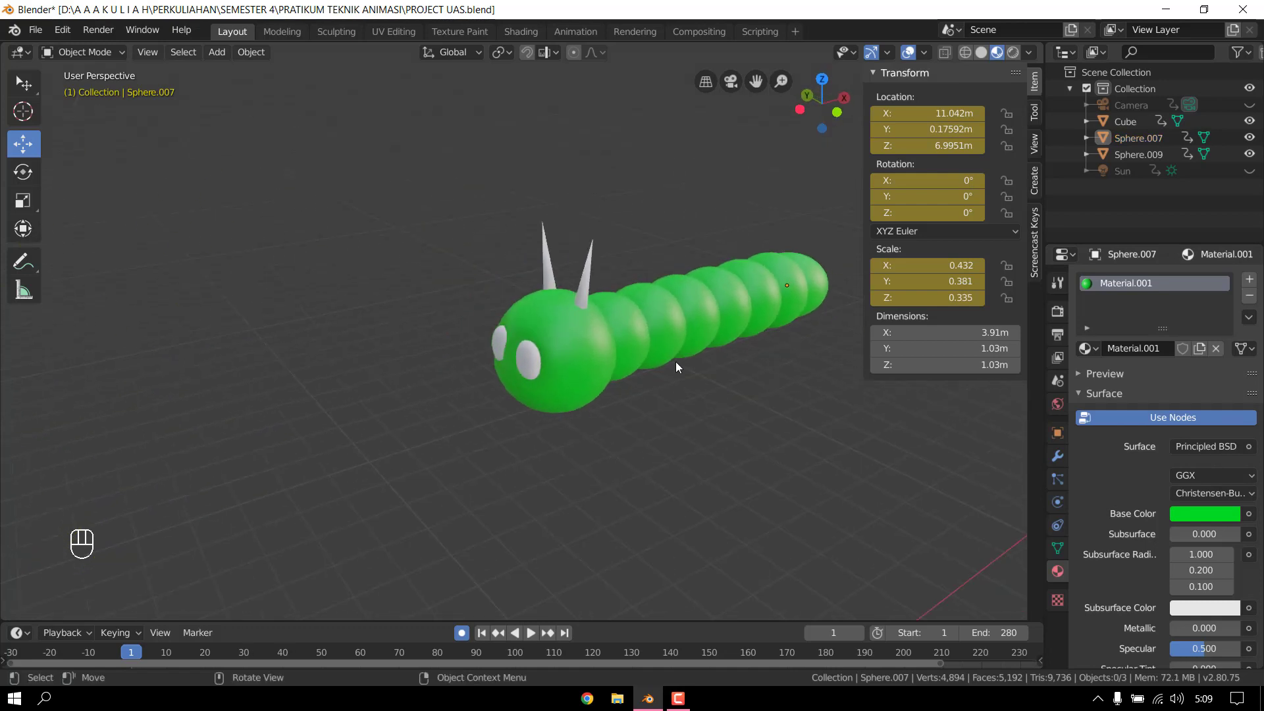
pyautogui.click(588, 290)
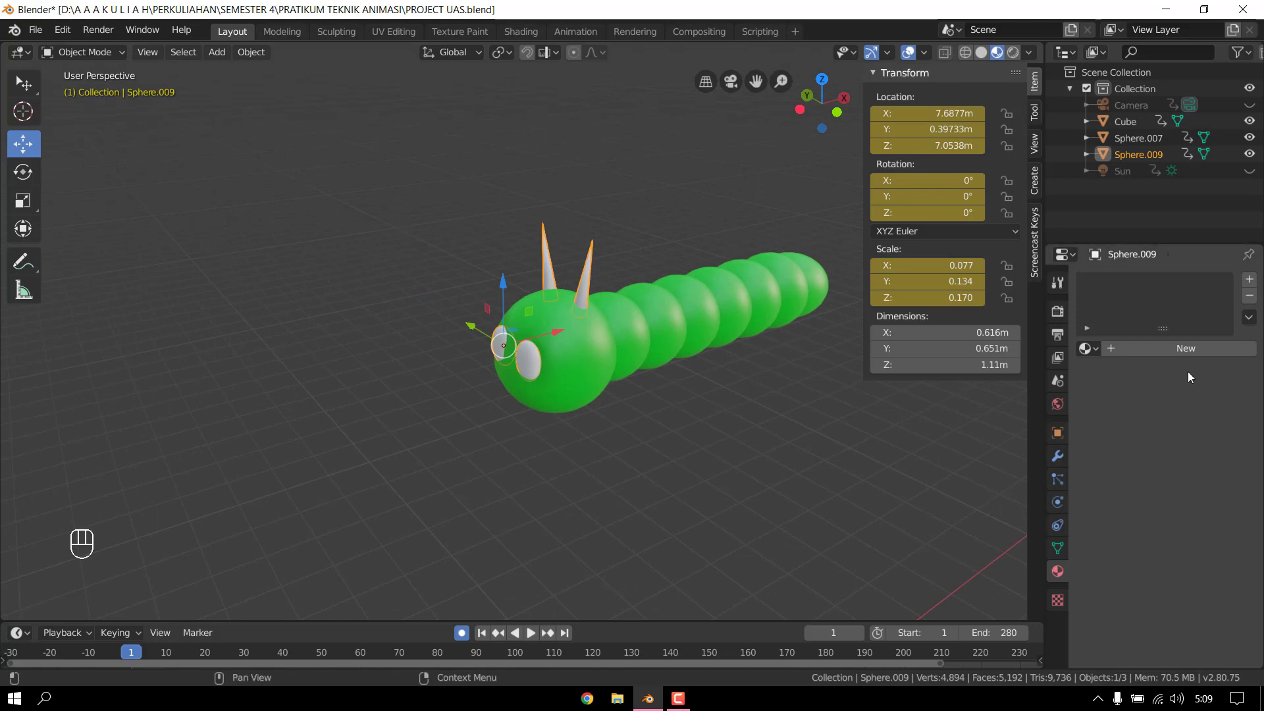
pyautogui.click(1250, 280)
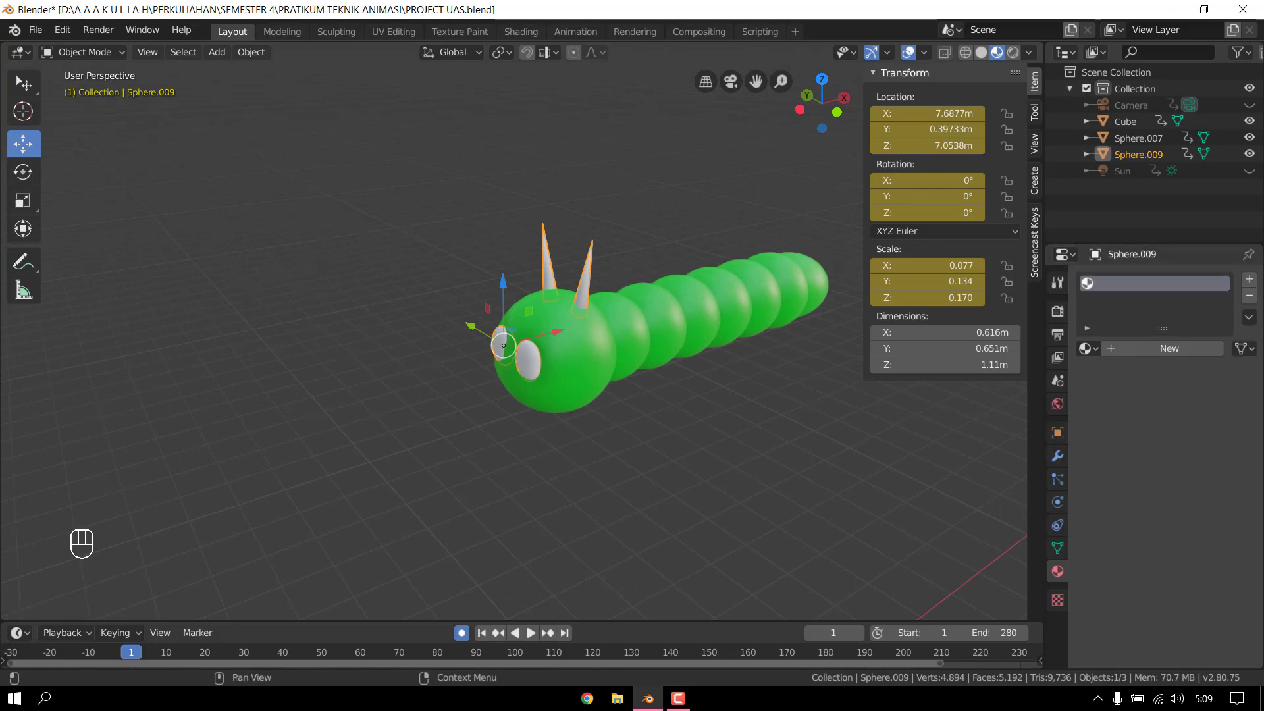
pyautogui.click(1174, 349)
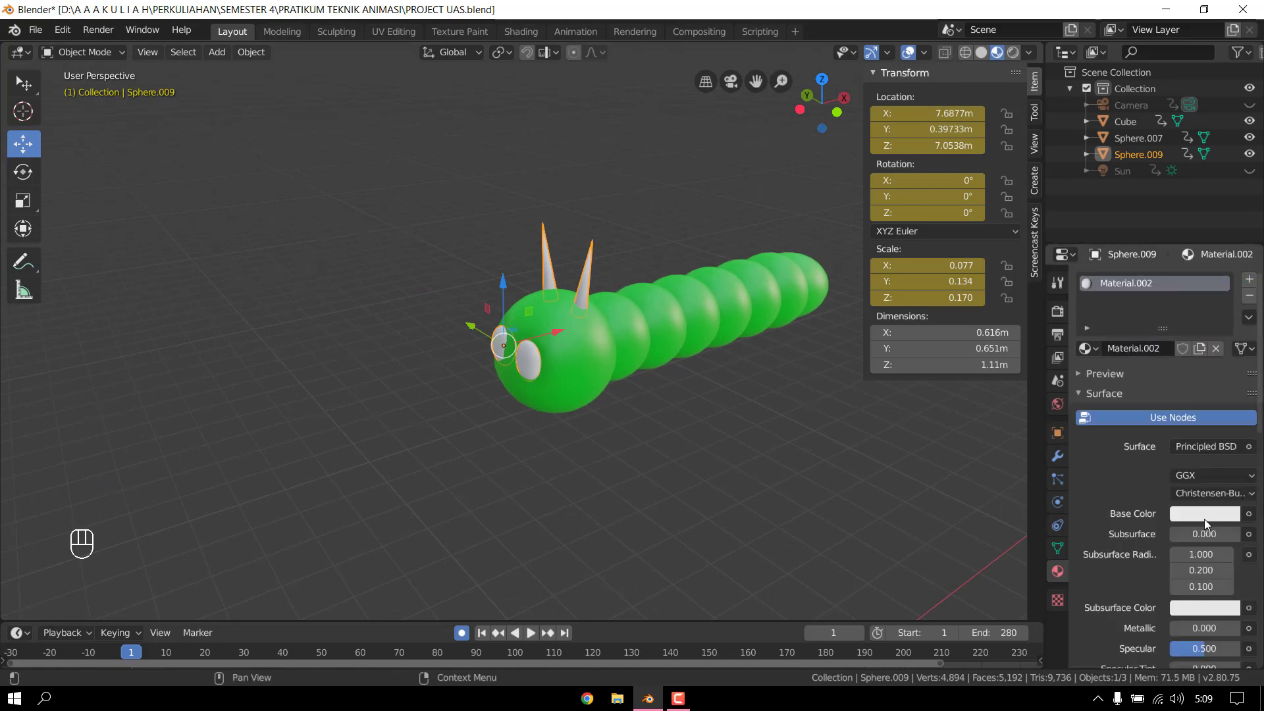
pyautogui.click(1203, 519)
pyautogui.moveTo(1159, 355); pyautogui.dragTo(1155, 399)
pyautogui.click(915, 459)
pyautogui.moveTo(902, 458); pyautogui.dragTo(848, 439, button='middle')
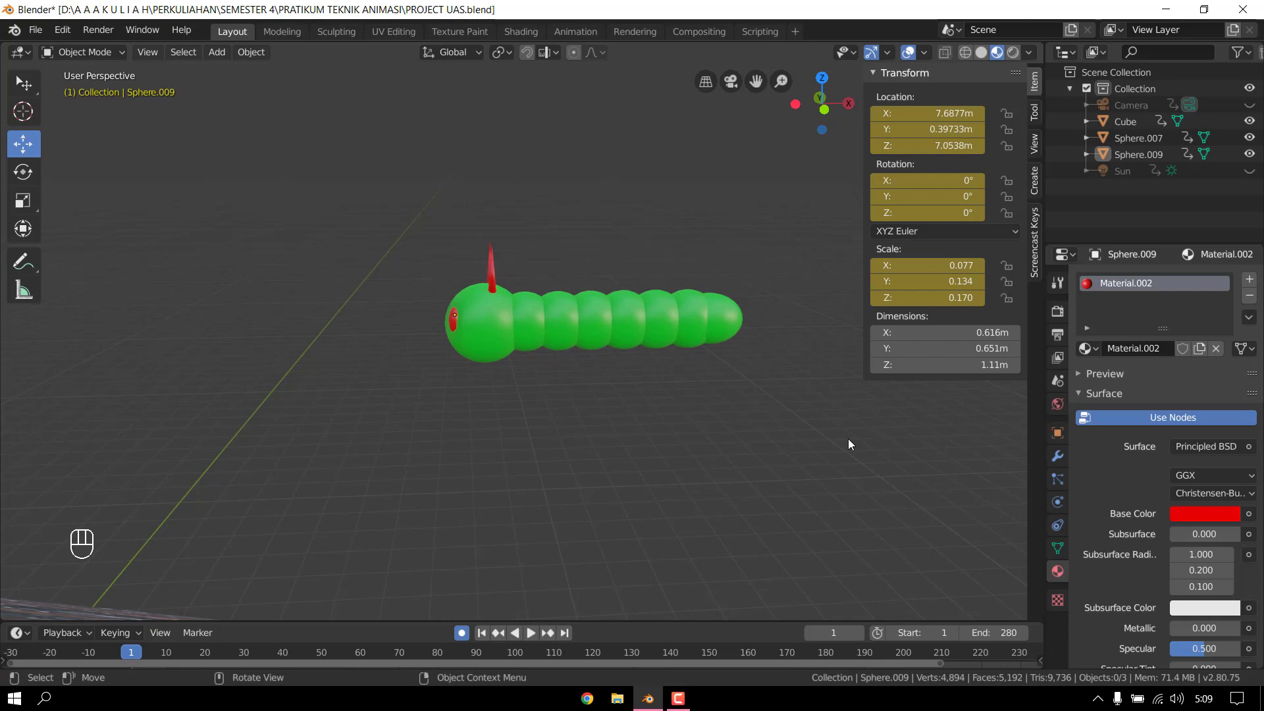
# - Collapse the Transform section and switch the viewport to the front orthographic view
pyautogui.scroll(-5, 839, 440)
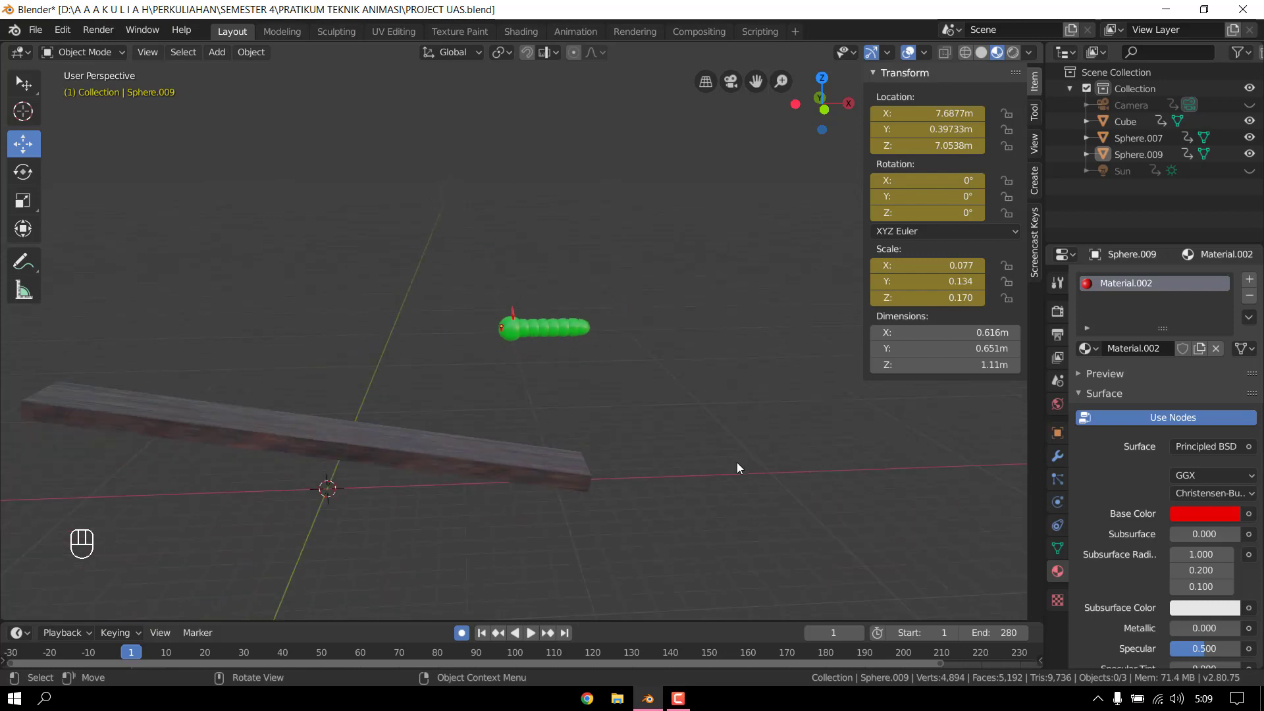
pyautogui.keyDown('shift'); pyautogui.moveTo(701, 475); pyautogui.dragTo(811, 473, button='middle'); pyautogui.keyUp('shift')
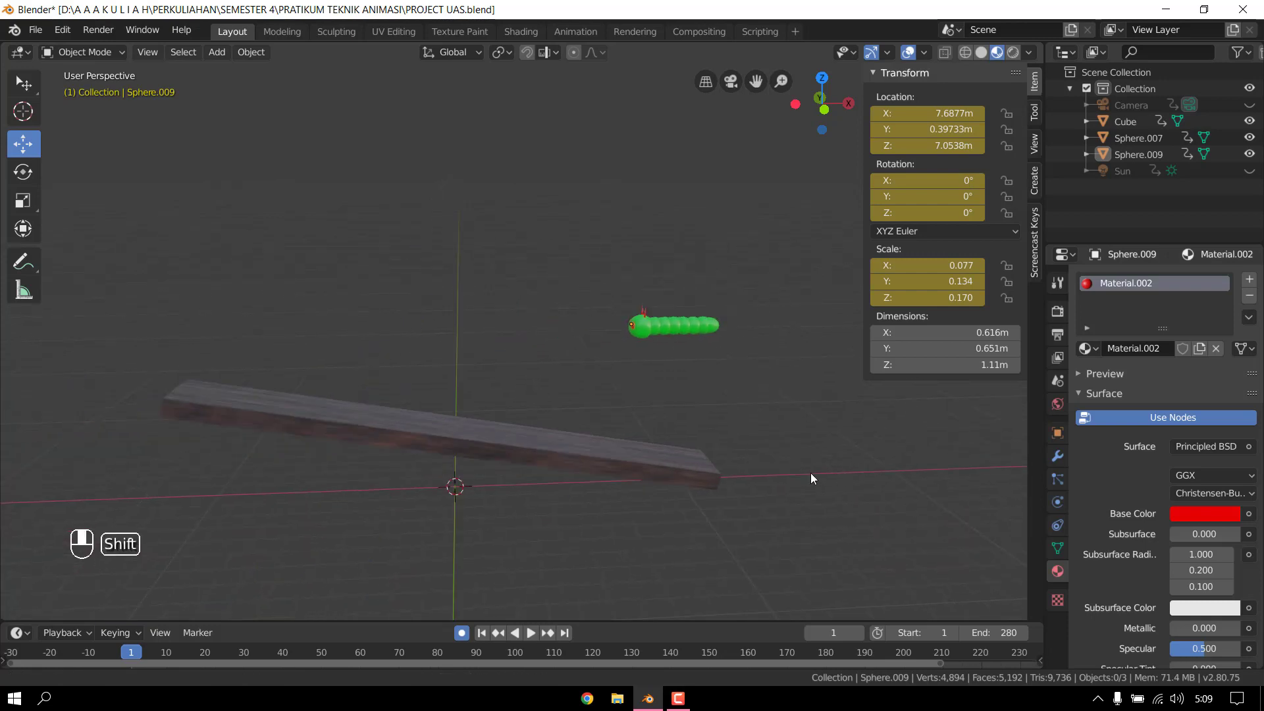
pyautogui.keyDown('shift'); pyautogui.moveTo(693, 457); pyautogui.dragTo(756, 439, button='middle'); pyautogui.keyUp('shift')
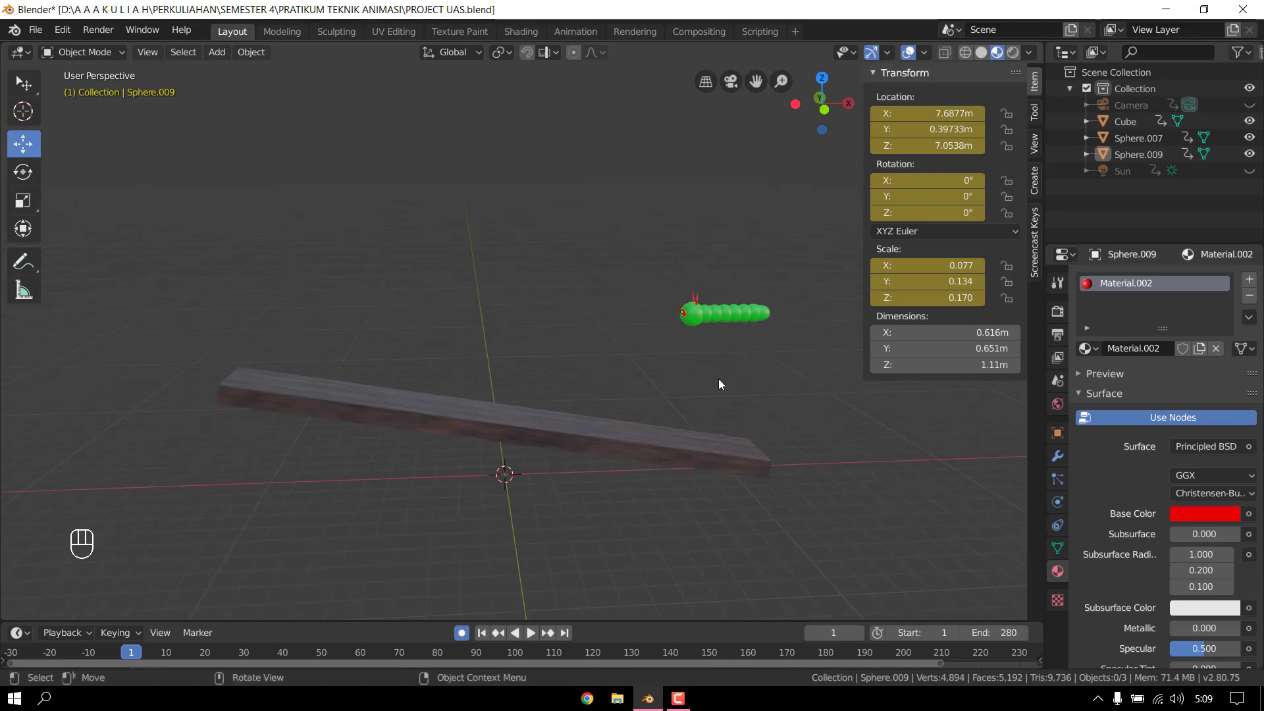
pyautogui.click(27, 84)
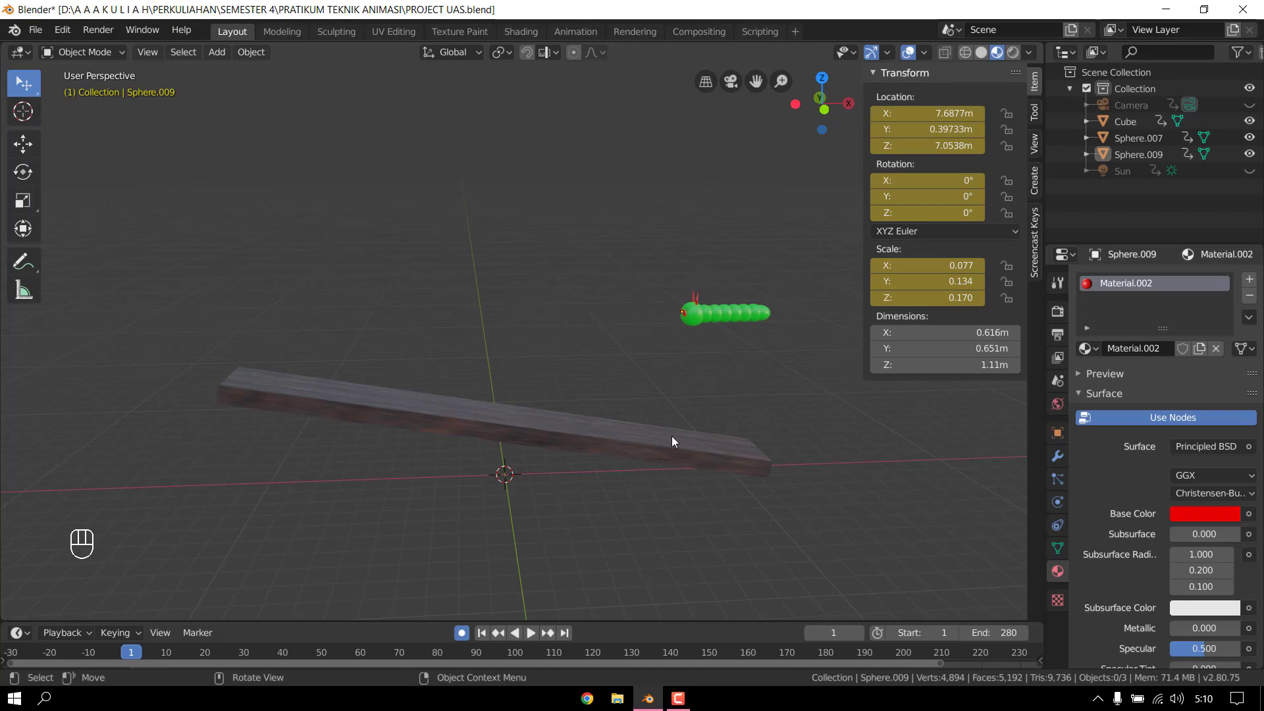
pyautogui.scroll(2, 805, 390)
pyautogui.keyDown('shift'); pyautogui.moveTo(808, 397); pyautogui.dragTo(666, 370, button='middle'); pyautogui.keyUp('shift')
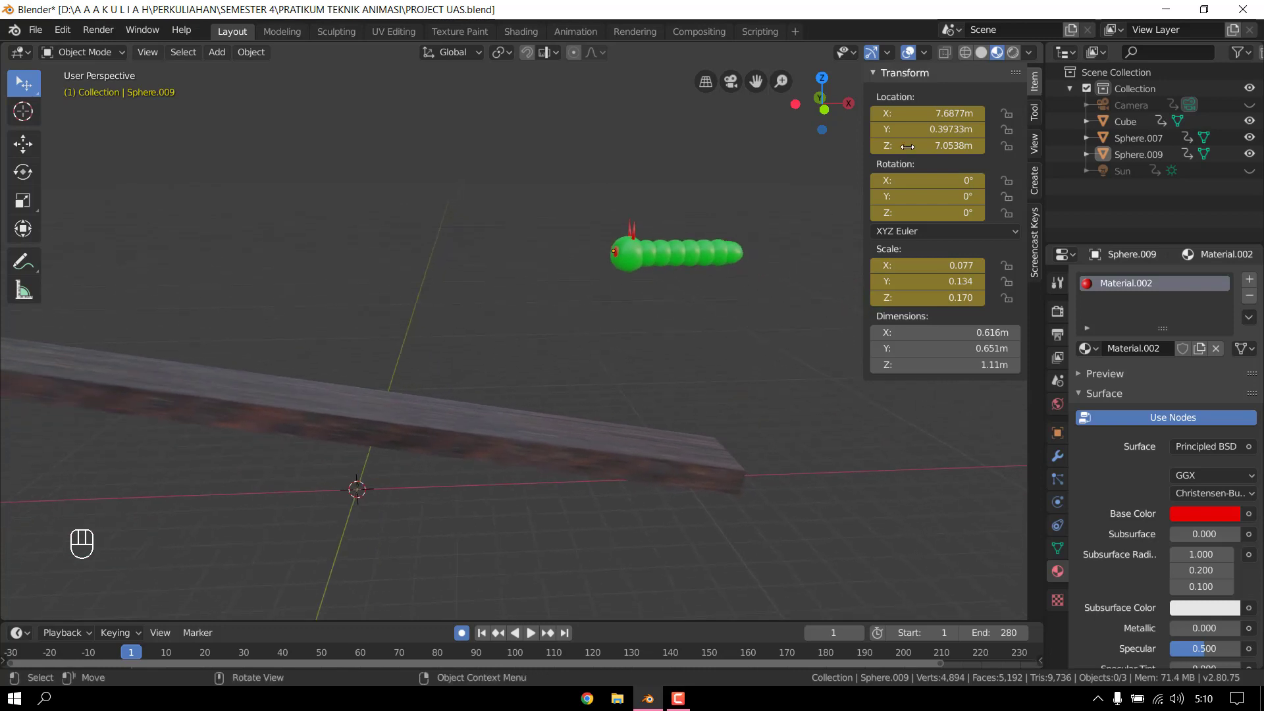
pyautogui.click(875, 73)
pyautogui.moveTo(783, 351); pyautogui.dragTo(761, 322, button='middle')
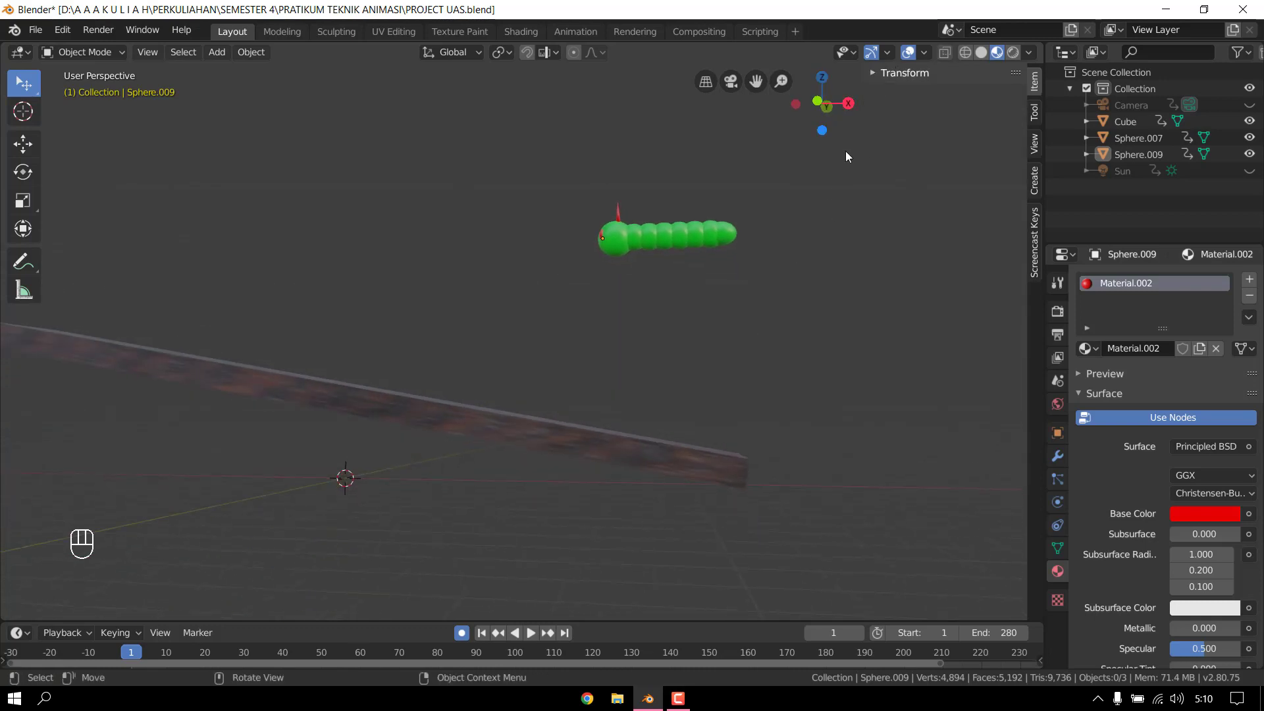
pyautogui.click(818, 102)
pyautogui.scroll(1, 694, 404)
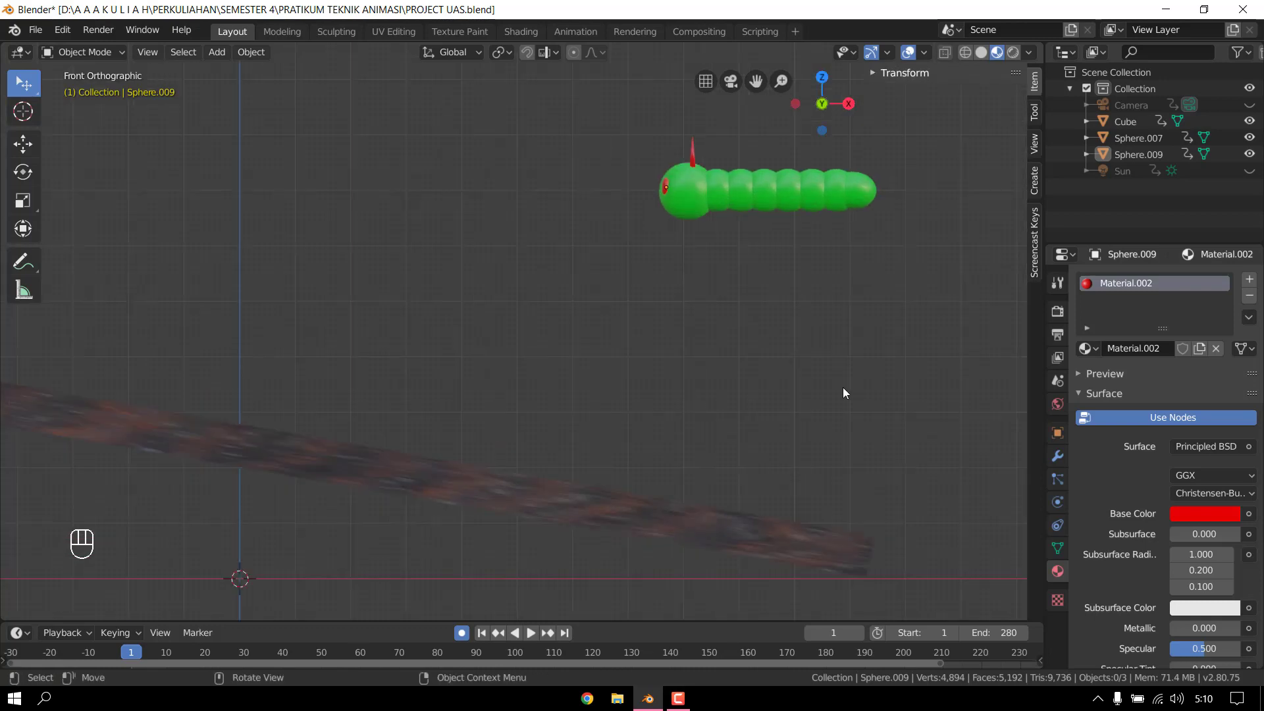
# - Join the caterpillar's body with its eyes and antennae into one object
pyautogui.keyDown('shift'); pyautogui.moveTo(841, 390); pyautogui.dragTo(752, 418, button='middle'); pyautogui.keyUp('shift')
pyautogui.click(634, 216)
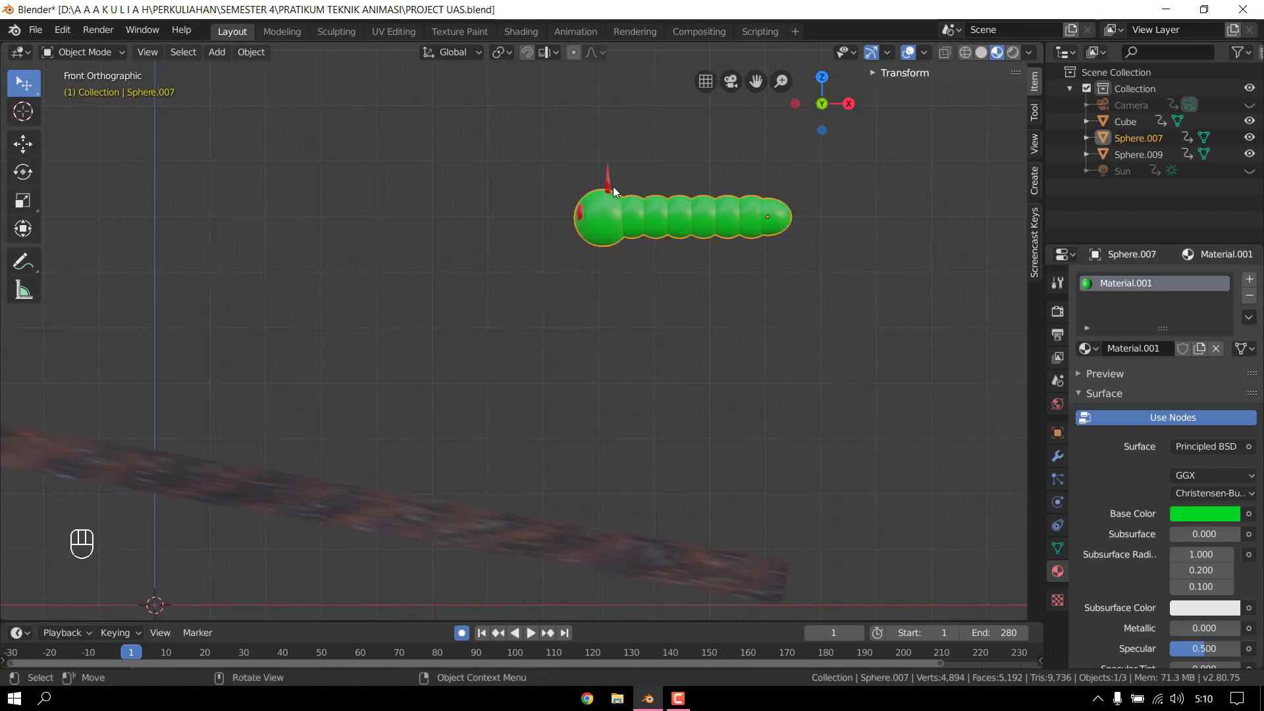
pyautogui.keyDown('shift'); pyautogui.click(607, 181); pyautogui.keyUp('shift')
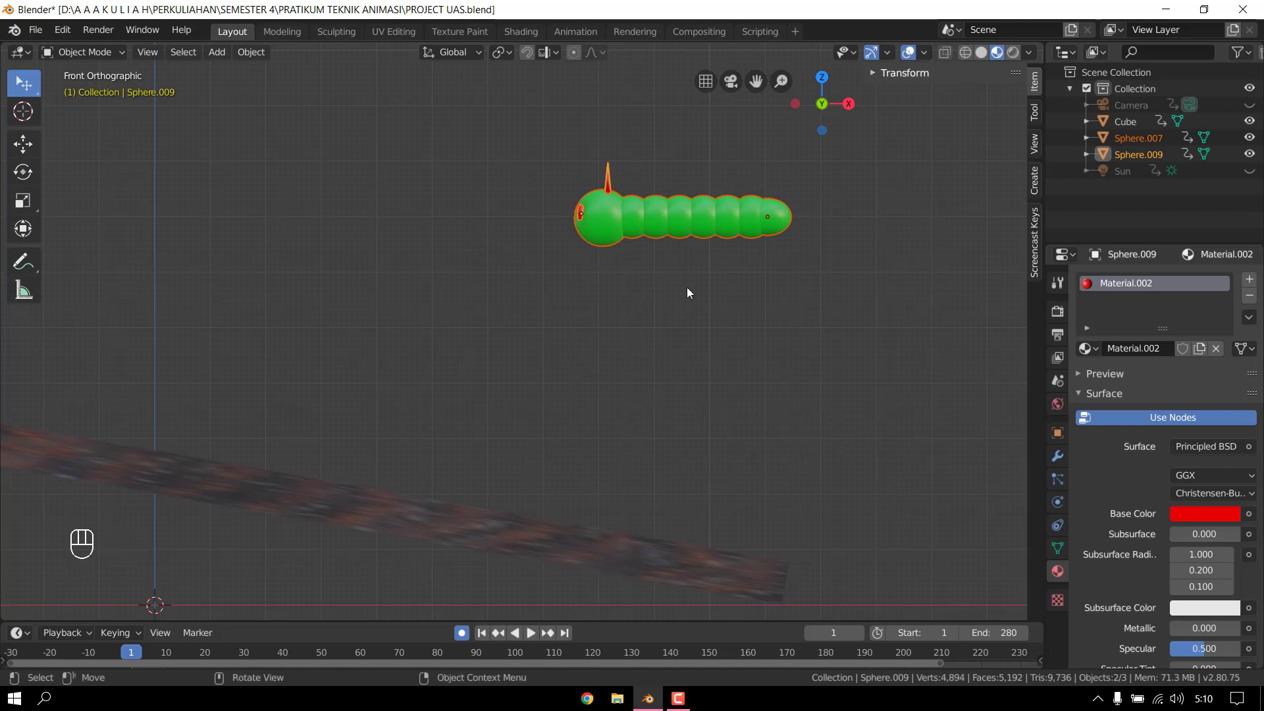
pyautogui.hotkey('ctrl', 'j')
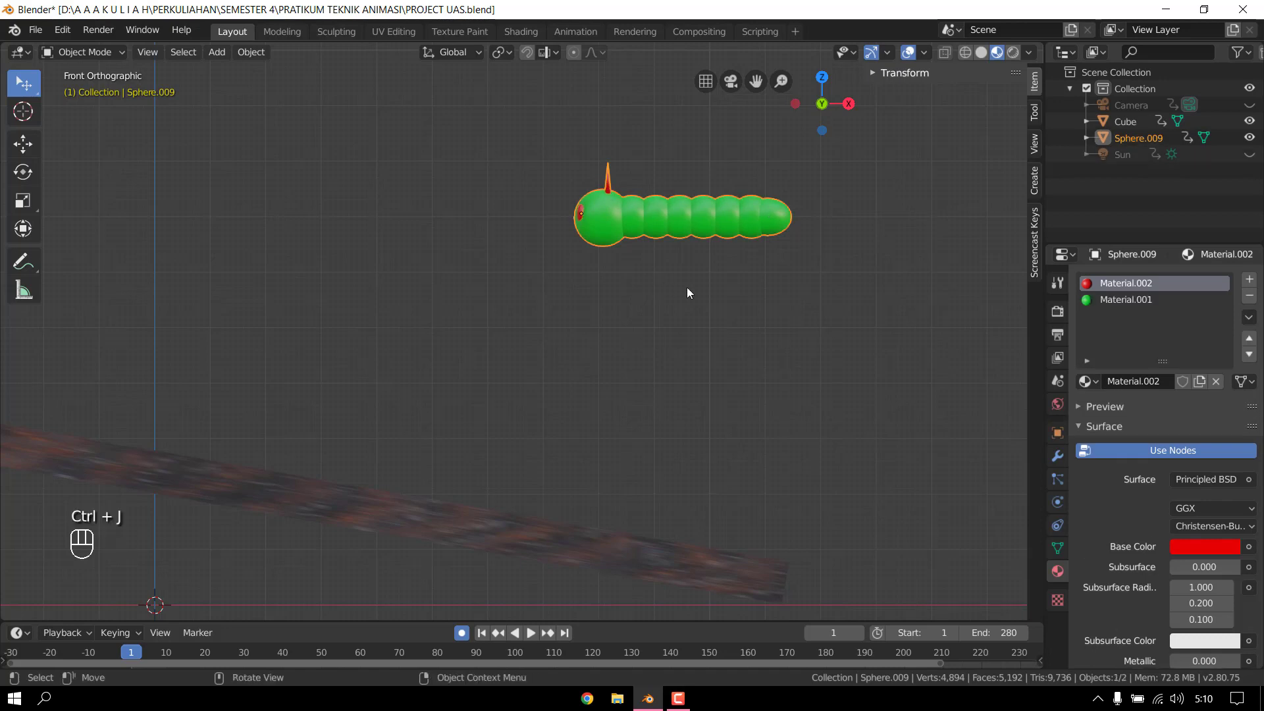
# - Move the joined caterpillar down along Z and slightly along negative X to the lower end of the sloped plank
pyautogui.click(29, 149)
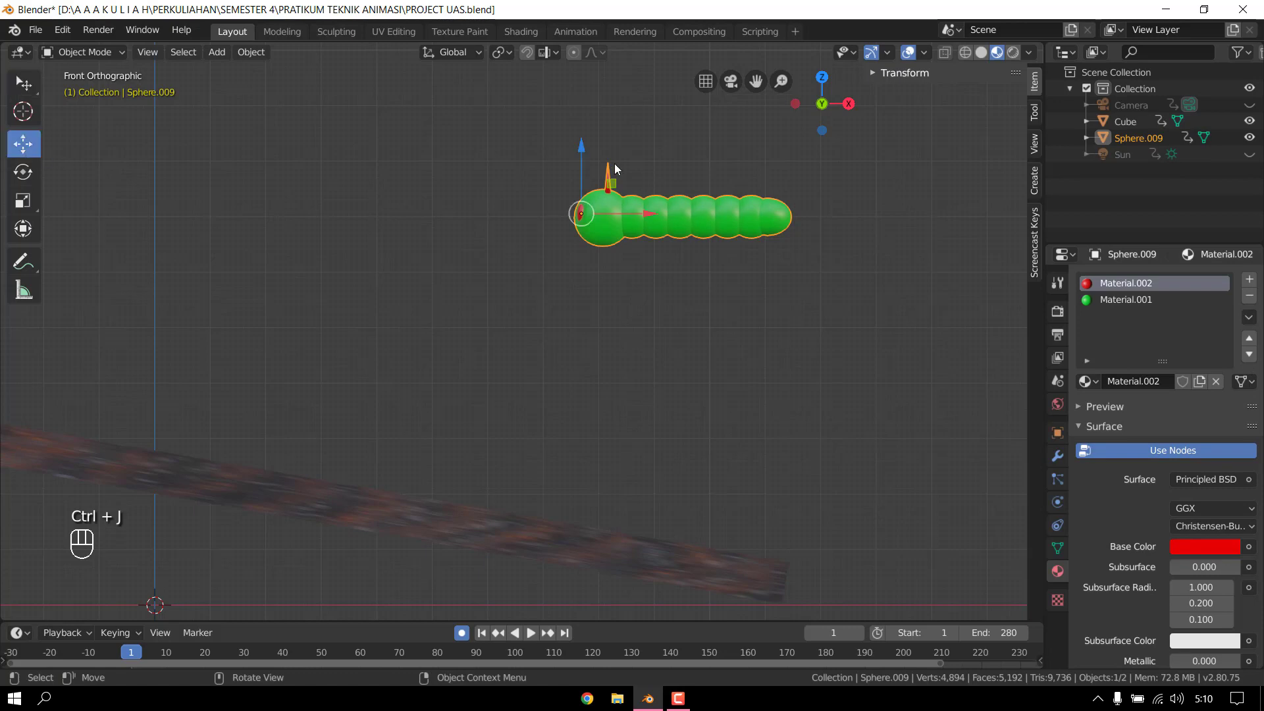
pyautogui.moveTo(583, 157); pyautogui.dragTo(567, 441)
pyautogui.moveTo(636, 494); pyautogui.dragTo(599, 492)
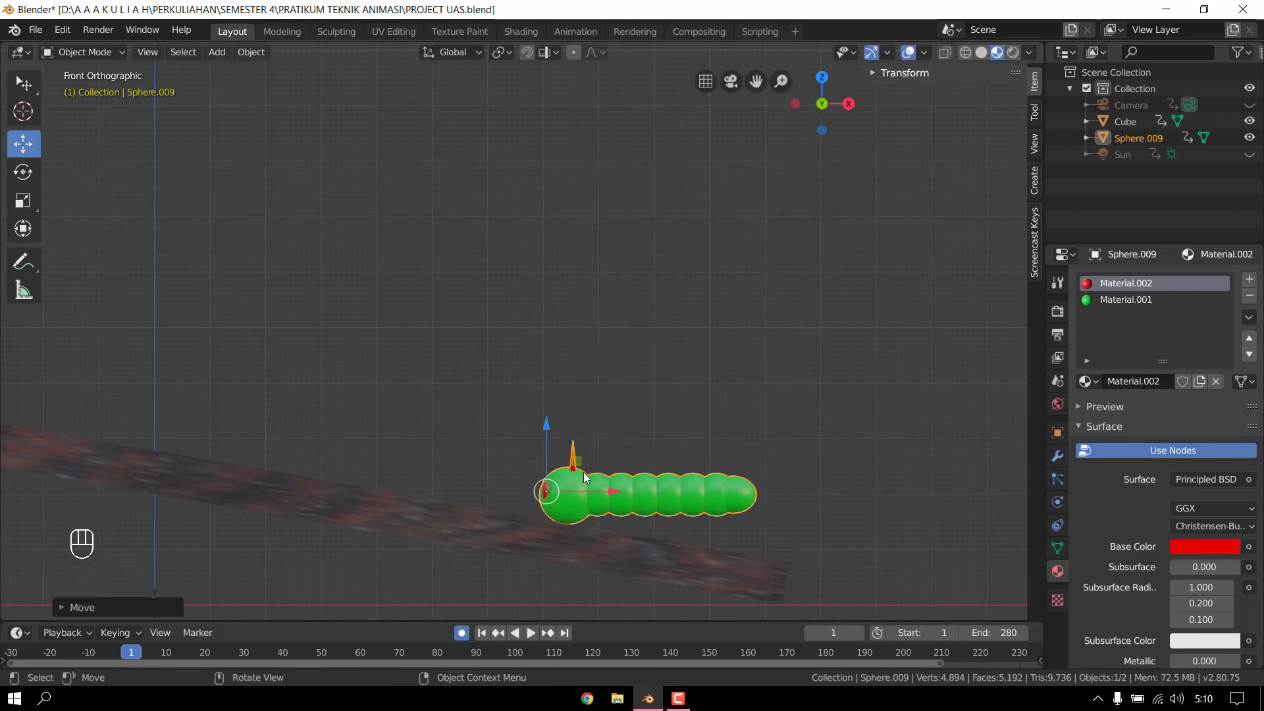
pyautogui.moveTo(550, 425); pyautogui.dragTo(553, 419)
# - Switch to solid shading and lower the caterpillar slightly along Z until its head rests on the plank's upper surface
pyautogui.scroll(2, 696, 525)
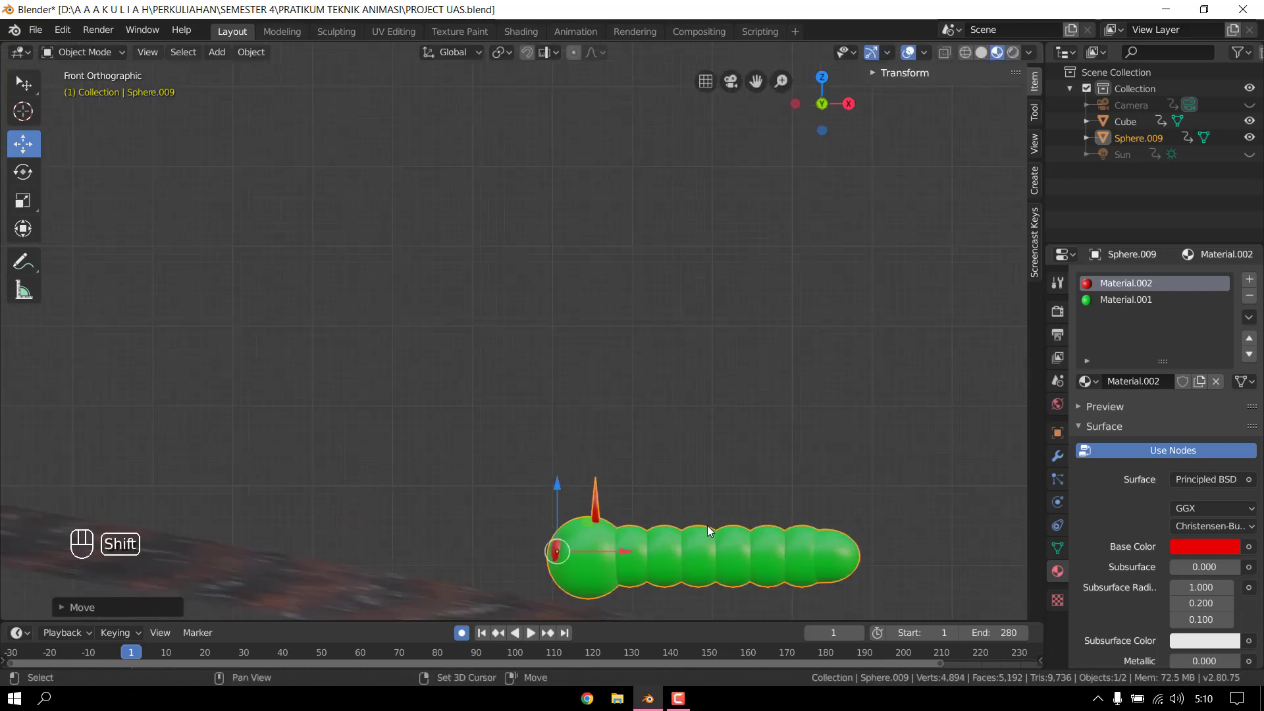
pyautogui.keyDown('shift'); pyautogui.moveTo(708, 526); pyautogui.dragTo(717, 408, button='middle'); pyautogui.keyUp('shift')
pyautogui.click(981, 52)
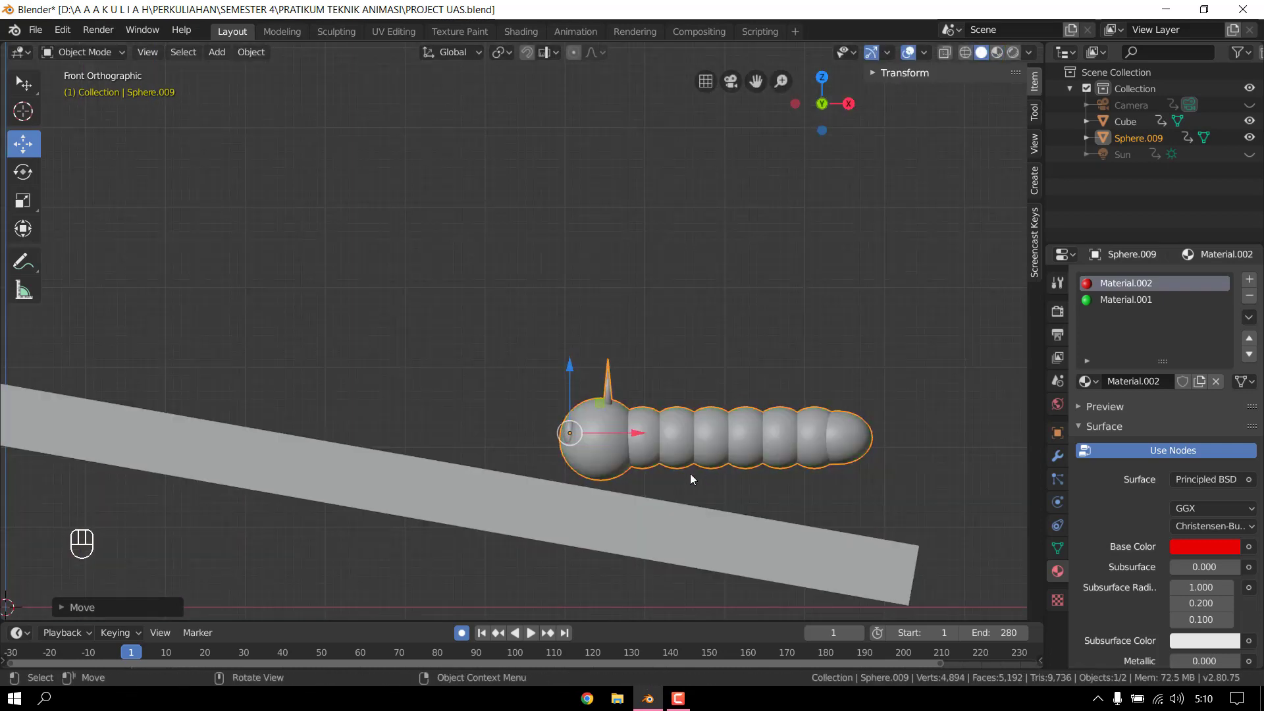
pyautogui.scroll(1, 597, 411)
pyautogui.moveTo(580, 382); pyautogui.dragTo(580, 395)
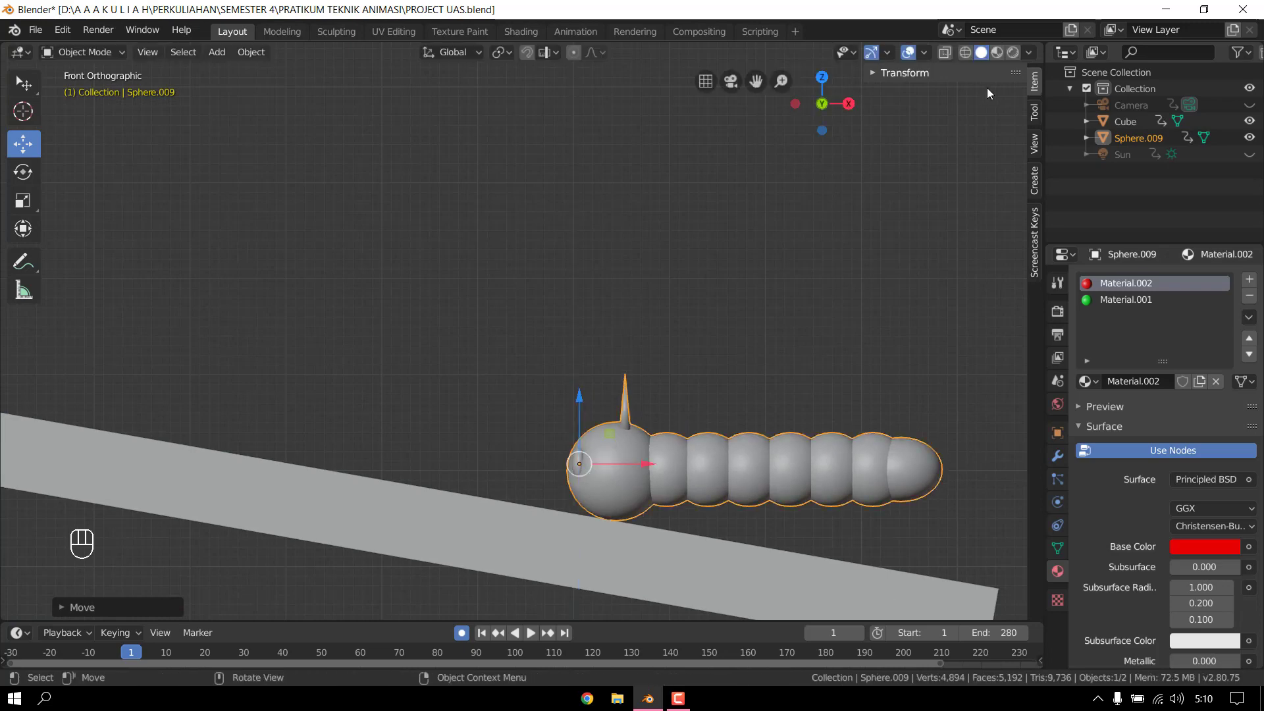
# - Return to material preview shading and frame the whole plank with the caterpillar in the front view
pyautogui.click(997, 52)
pyautogui.scroll(-1, 836, 351)
pyautogui.keyDown('shift'); pyautogui.moveTo(813, 482); pyautogui.dragTo(789, 427, button='middle'); pyautogui.keyUp('shift')
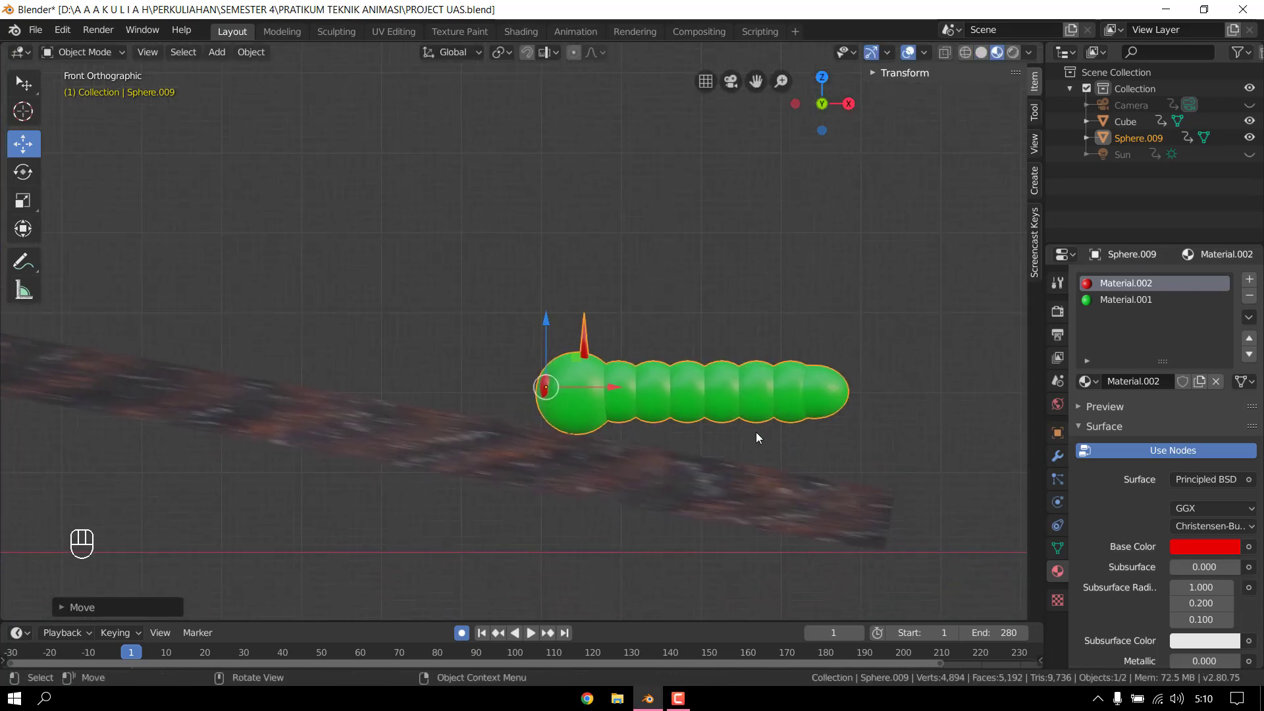
pyautogui.scroll(-6, 756, 433)
pyautogui.keyDown('shift'); pyautogui.moveTo(680, 438); pyautogui.dragTo(718, 450, button='middle'); pyautogui.keyUp('shift')
pyautogui.scroll(1, 702, 461)
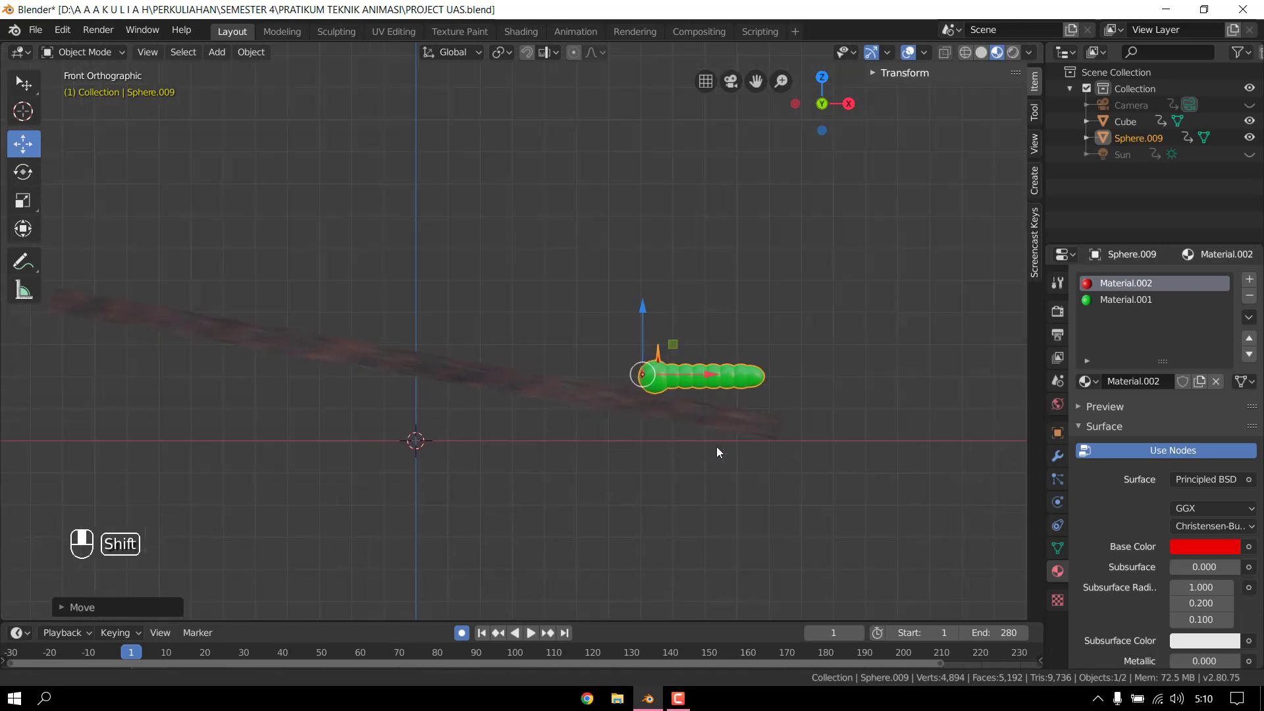
# - Add an armature and move it along X and Z so its base sits in the front of the caterpillar's head
pyautogui.click(686, 422)
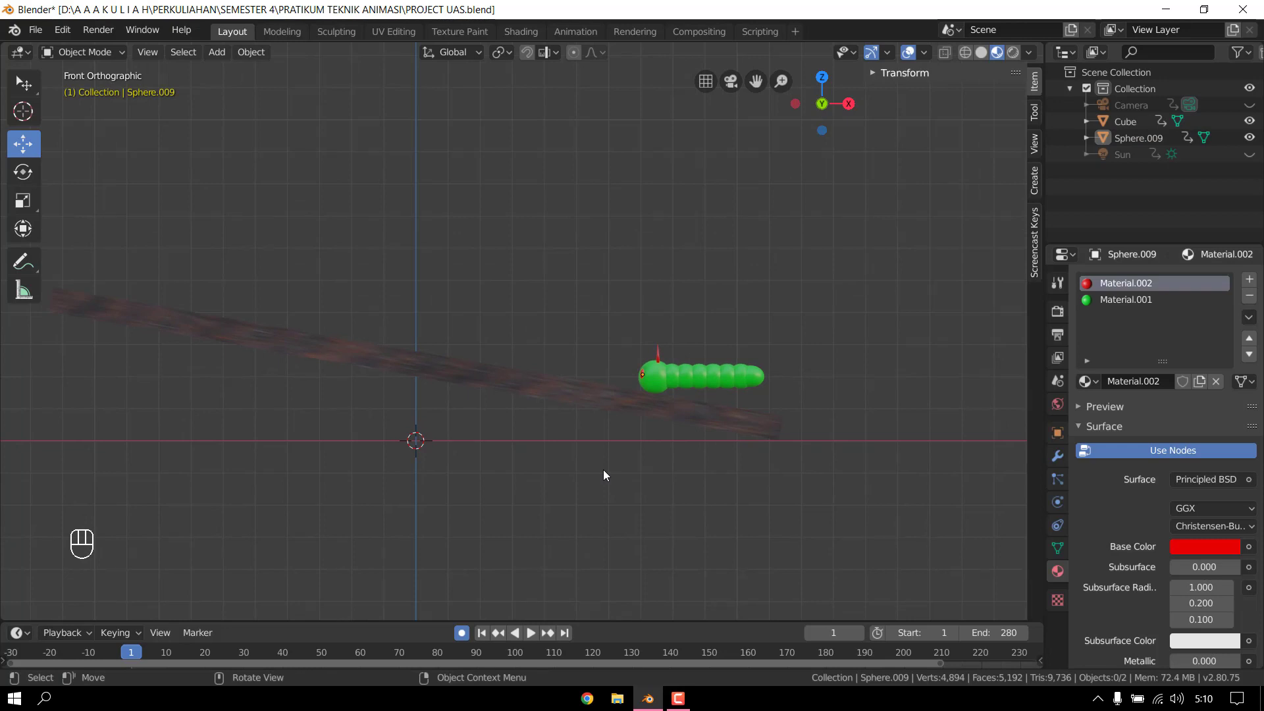
pyautogui.hotkey('shift', 'a')
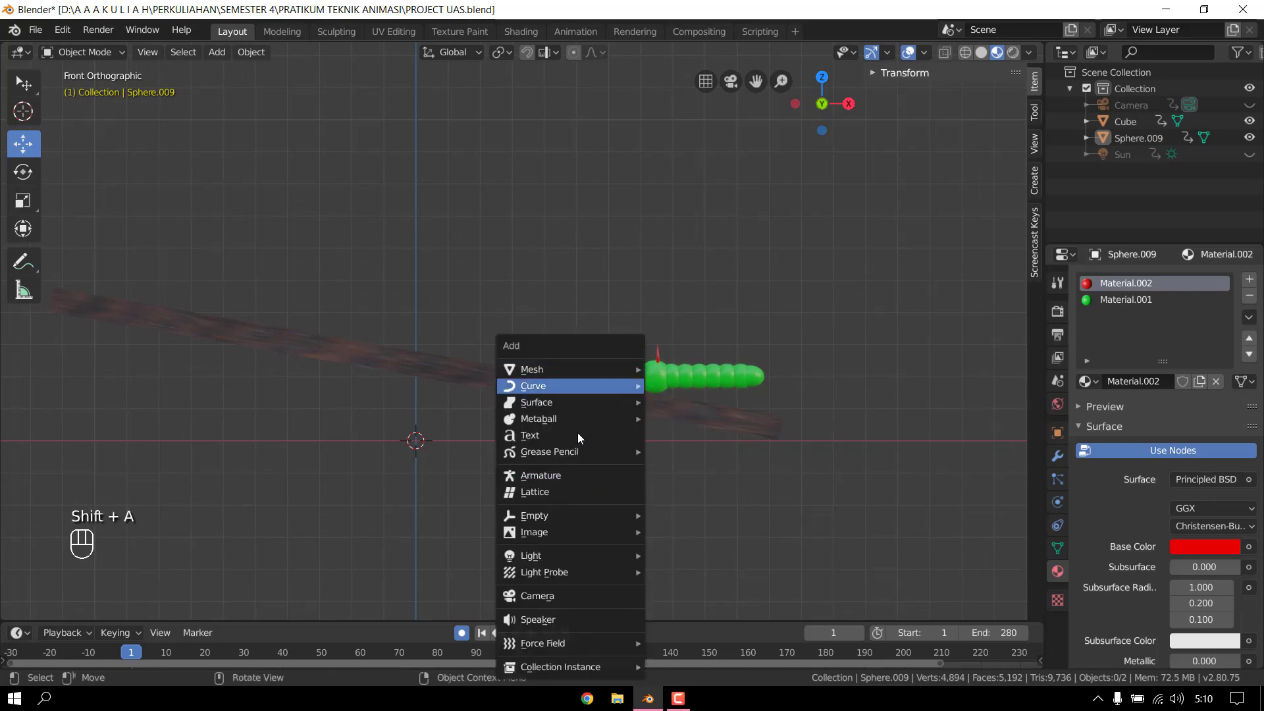
pyautogui.click(543, 477)
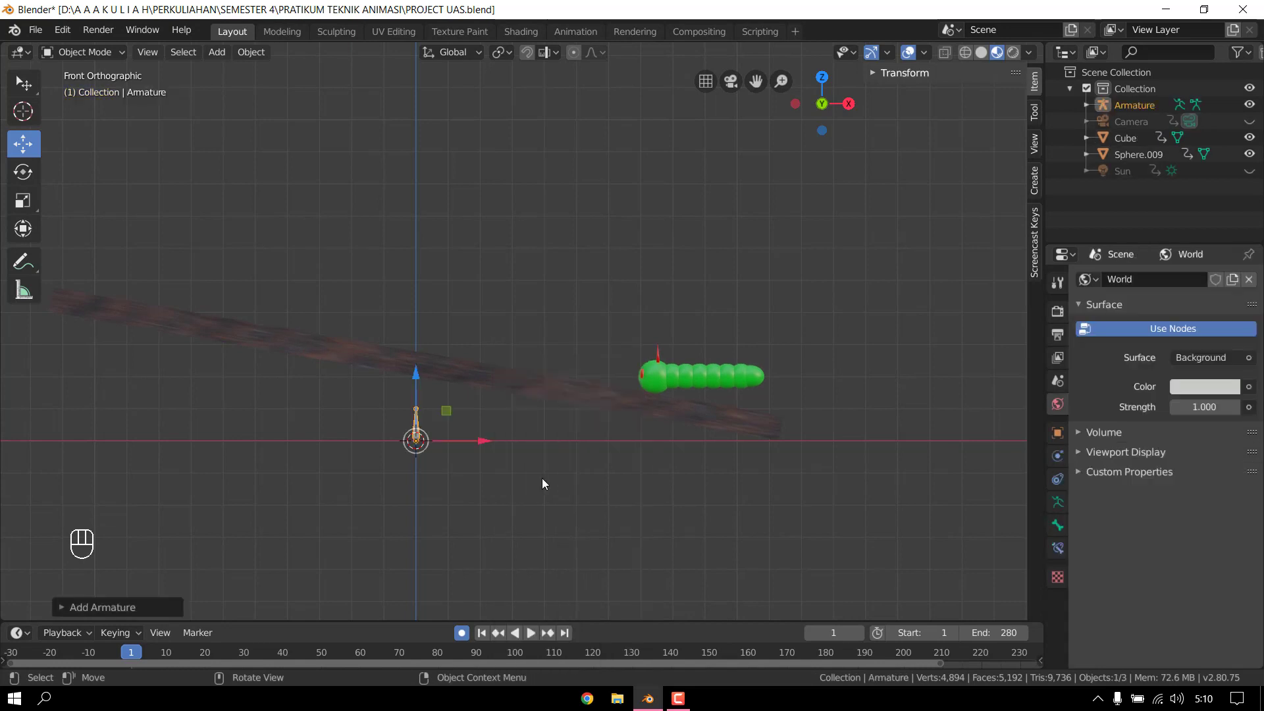
pyautogui.scroll(3, 425, 441)
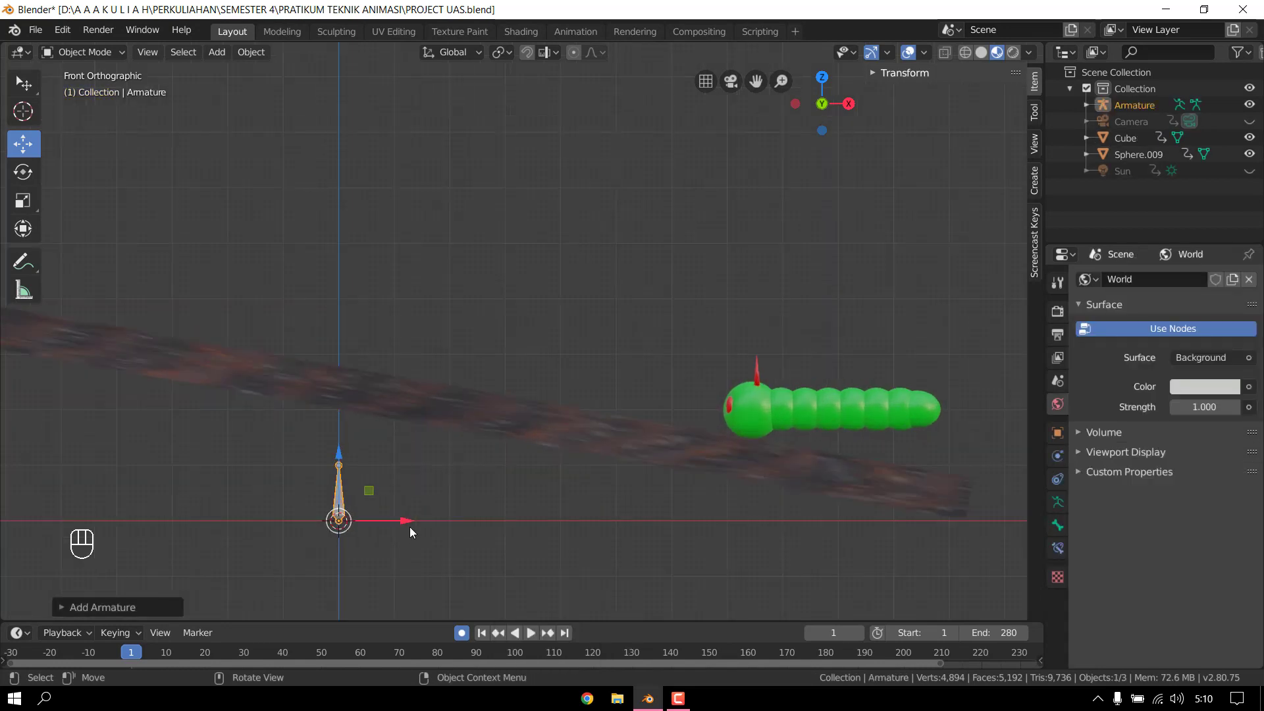
pyautogui.moveTo(408, 523); pyautogui.dragTo(815, 525)
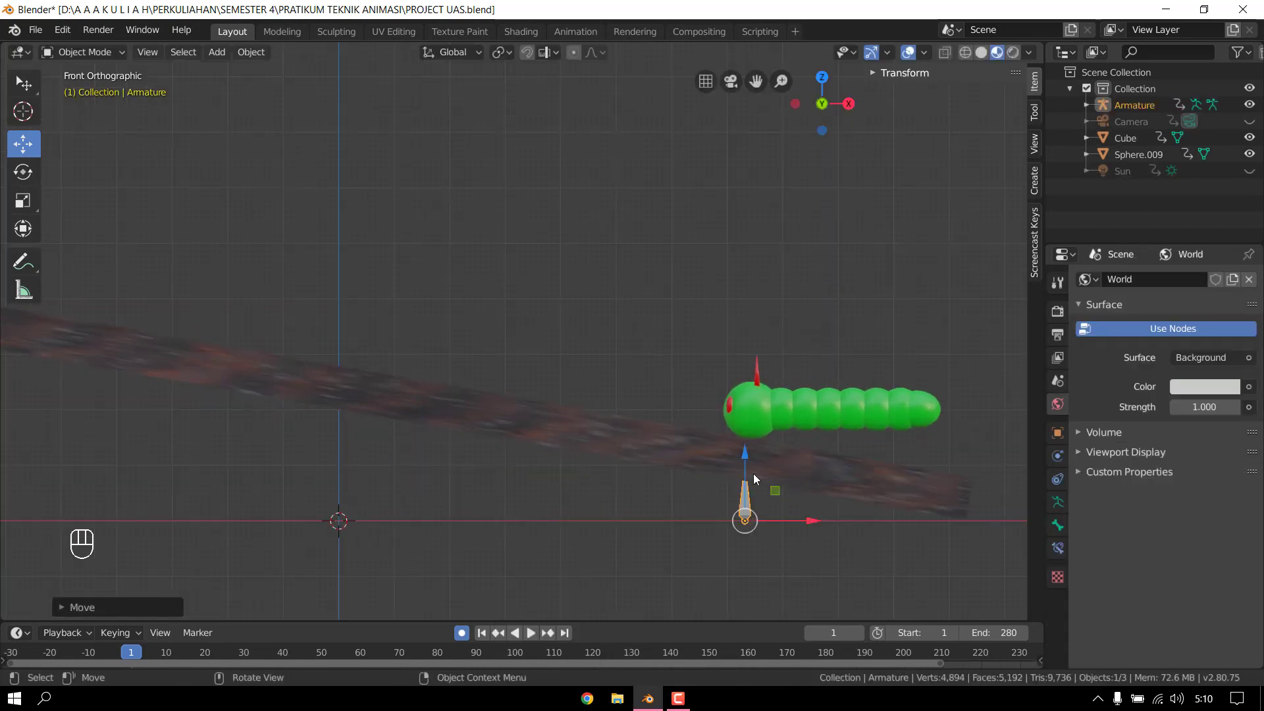
pyautogui.moveTo(746, 459); pyautogui.dragTo(746, 353)
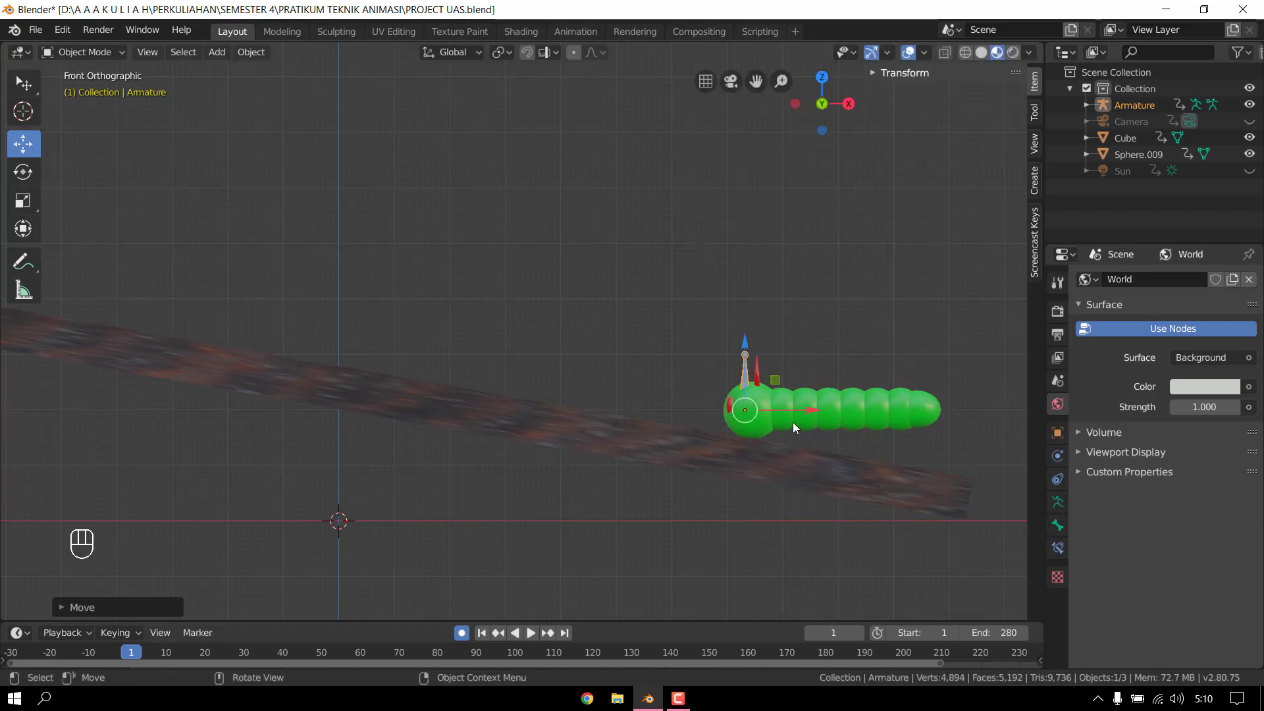
pyautogui.moveTo(807, 411); pyautogui.dragTo(800, 411)
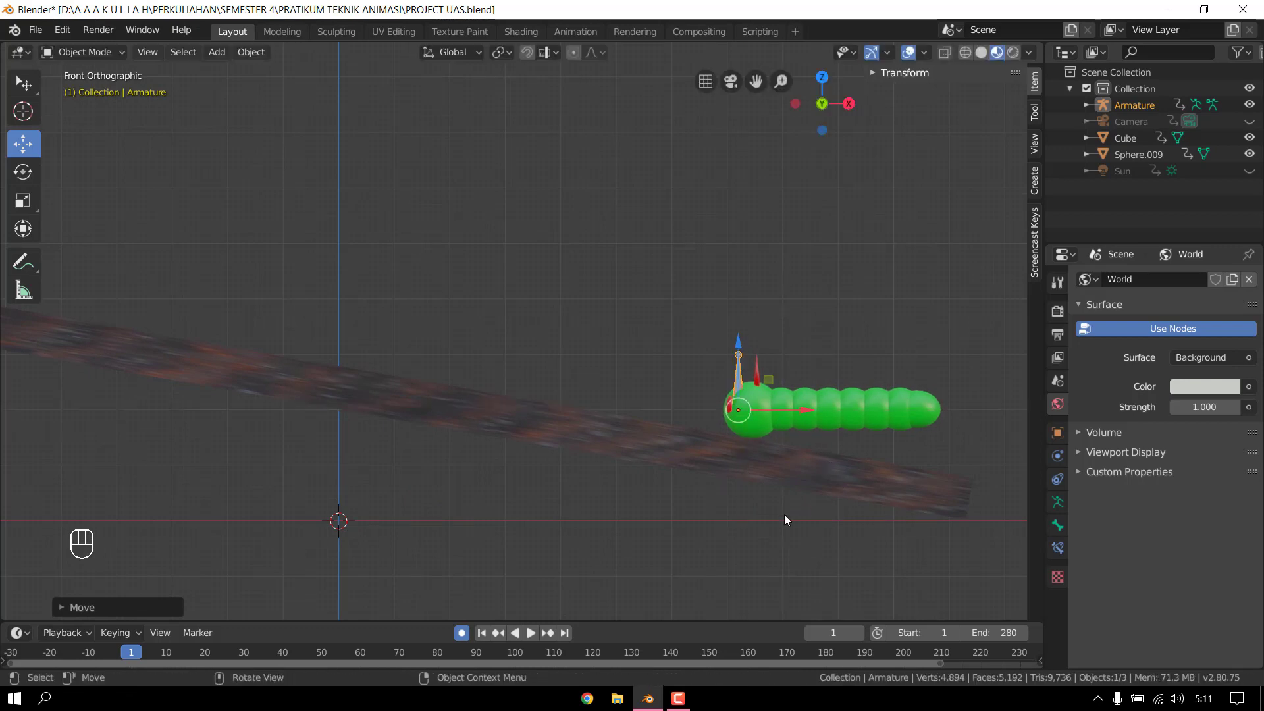
# - Enable In Front in the armature's viewport display so the bone shows through the caterpillar mesh
pyautogui.keyDown('shift'); pyautogui.moveTo(799, 517); pyautogui.dragTo(733, 486, button='middle'); pyautogui.keyUp('shift')
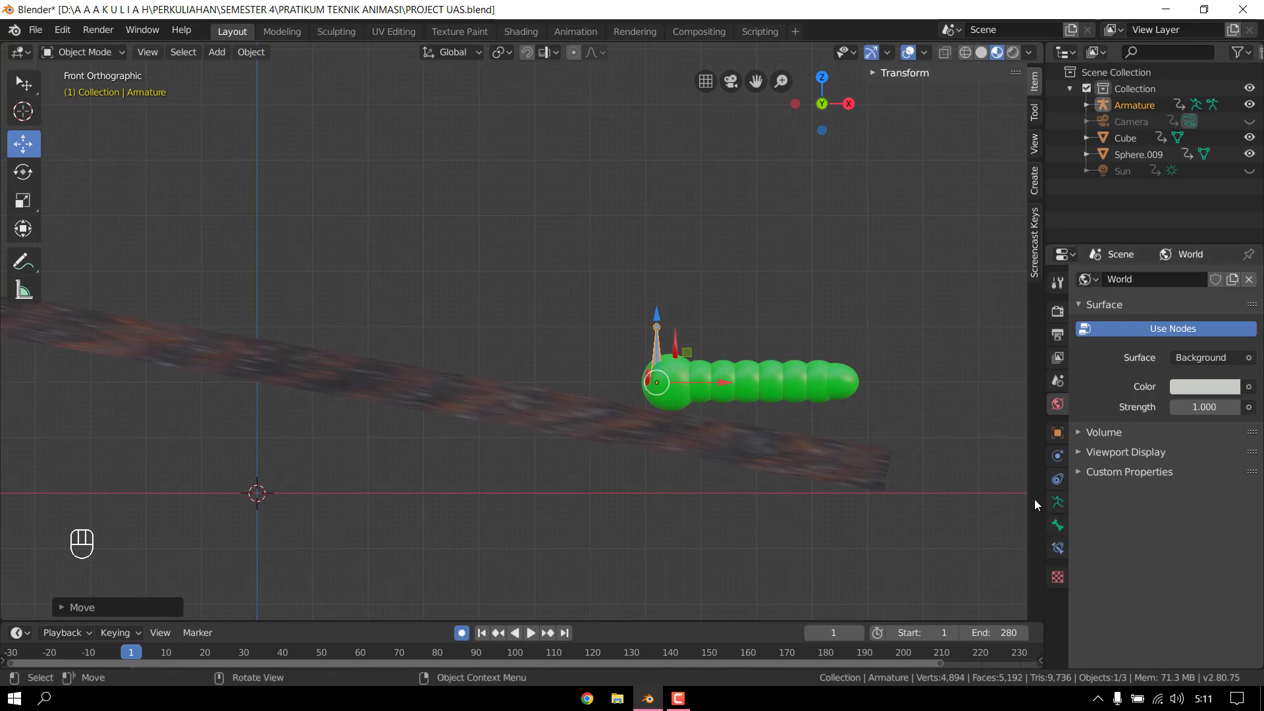
pyautogui.click(1057, 502)
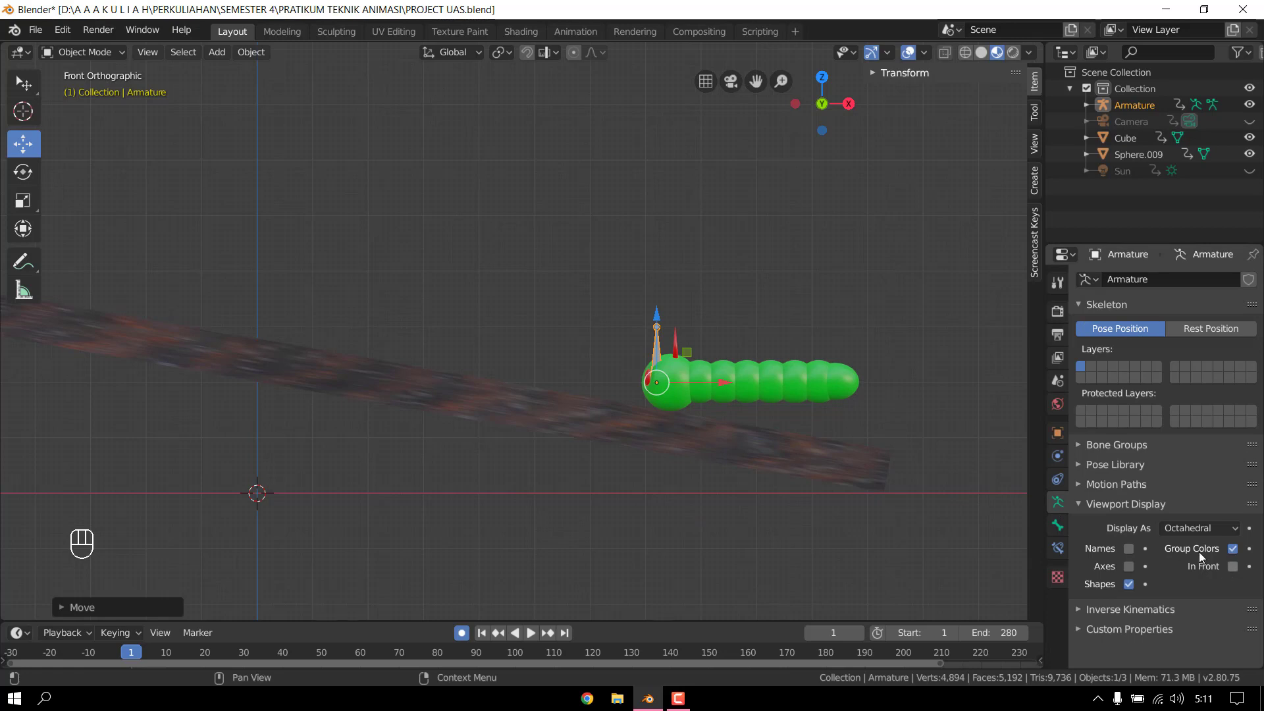
pyautogui.click(1233, 566)
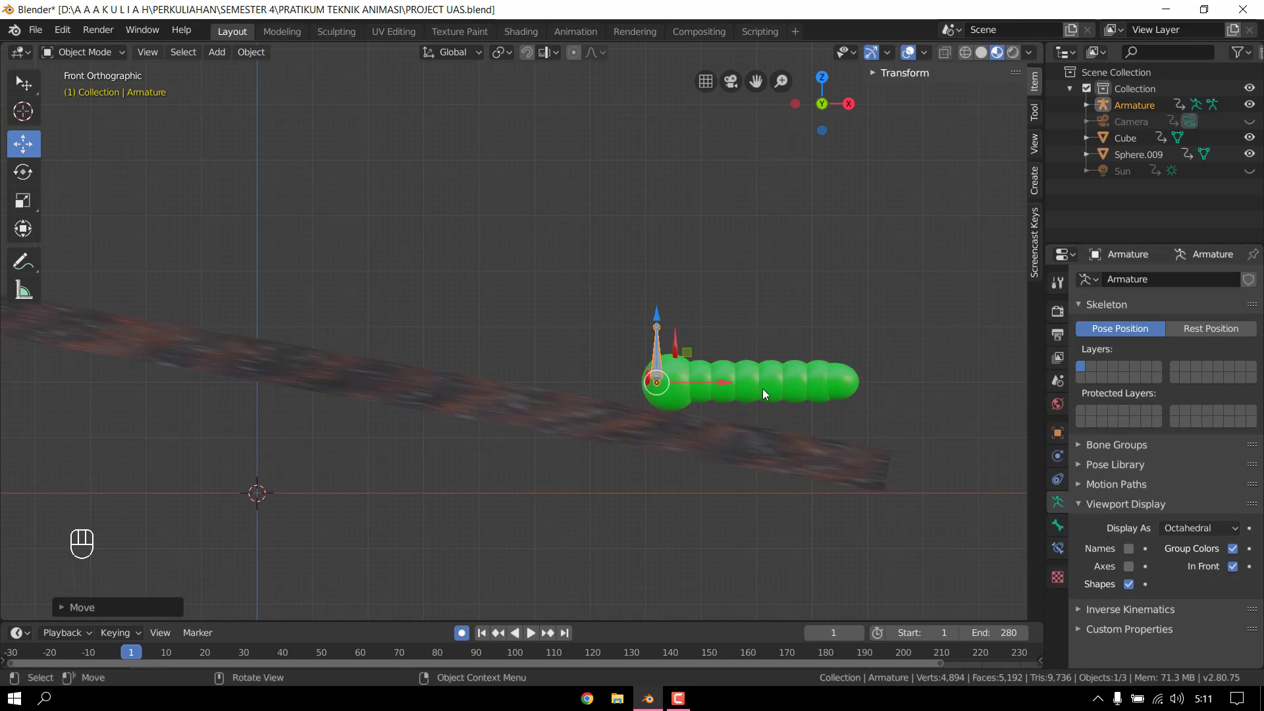
# - Shift the armature along X toward the centre of the caterpillar's head and scale it to about 0.58
pyautogui.scroll(2, 763, 388)
pyautogui.keyDown('shift'); pyautogui.moveTo(825, 405); pyautogui.dragTo(551, 388, button='middle'); pyautogui.keyUp('shift')
pyautogui.scroll(5, 539, 383)
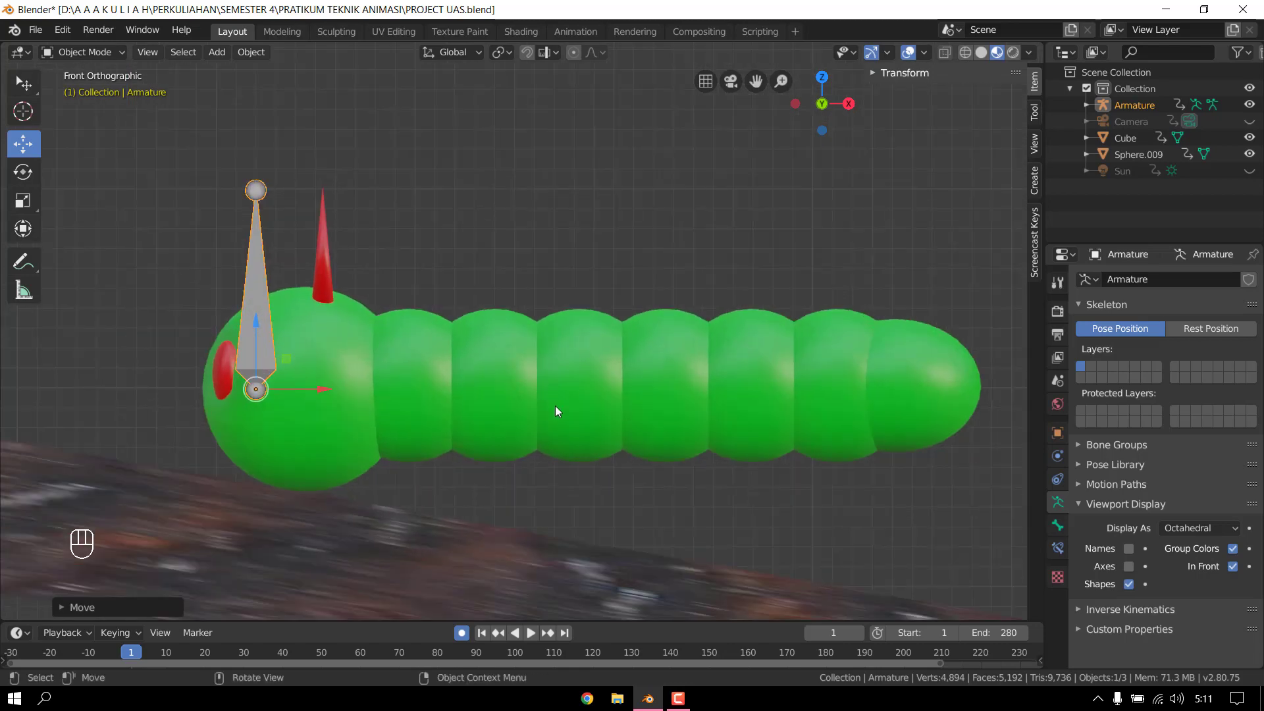
pyautogui.scroll(-10, 555, 406)
pyautogui.scroll(10, 544, 418)
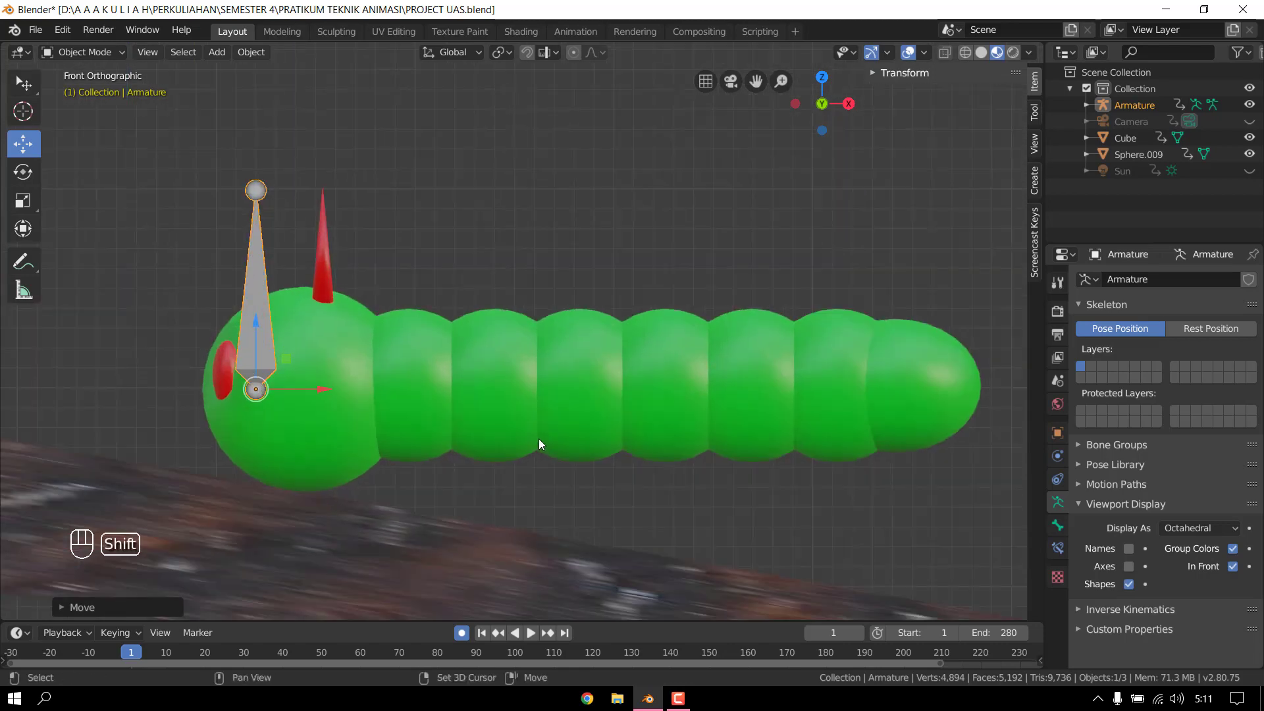
pyautogui.keyDown('shift'); pyautogui.moveTo(538, 438); pyautogui.dragTo(496, 433, button='middle'); pyautogui.keyUp('shift')
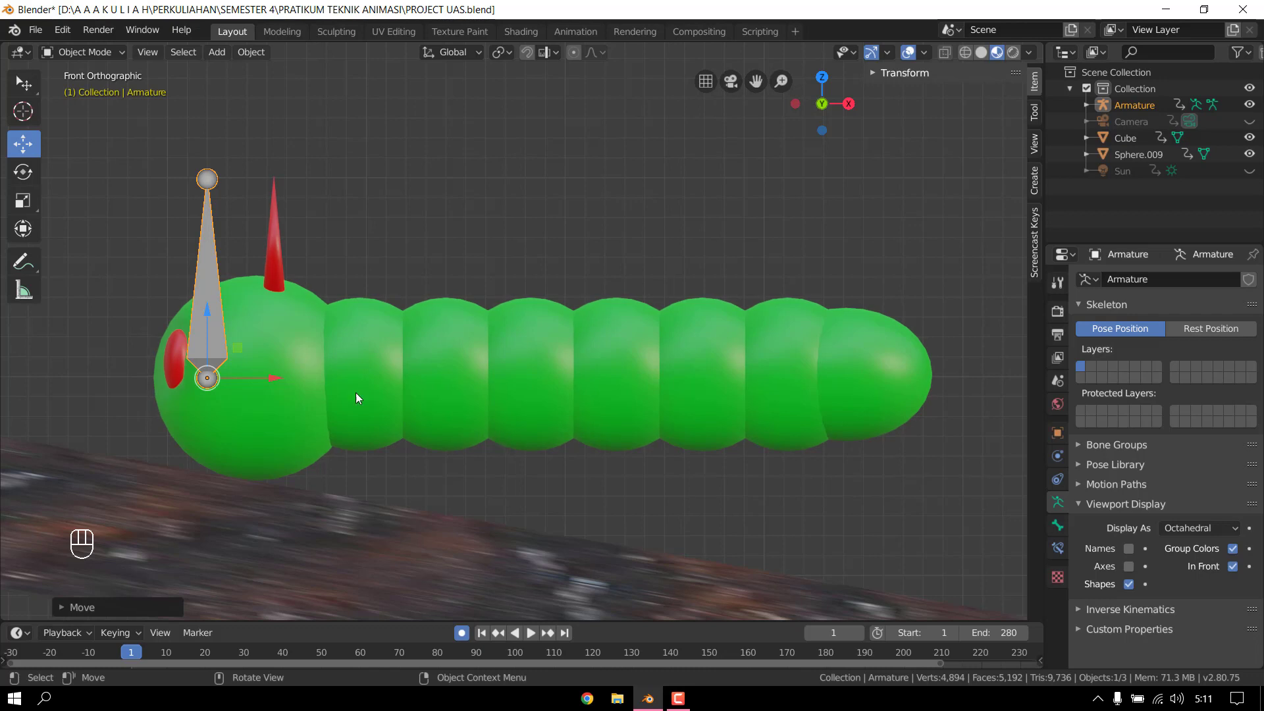
pyautogui.moveTo(278, 376); pyautogui.dragTo(306, 376)
pyautogui.click(31, 197)
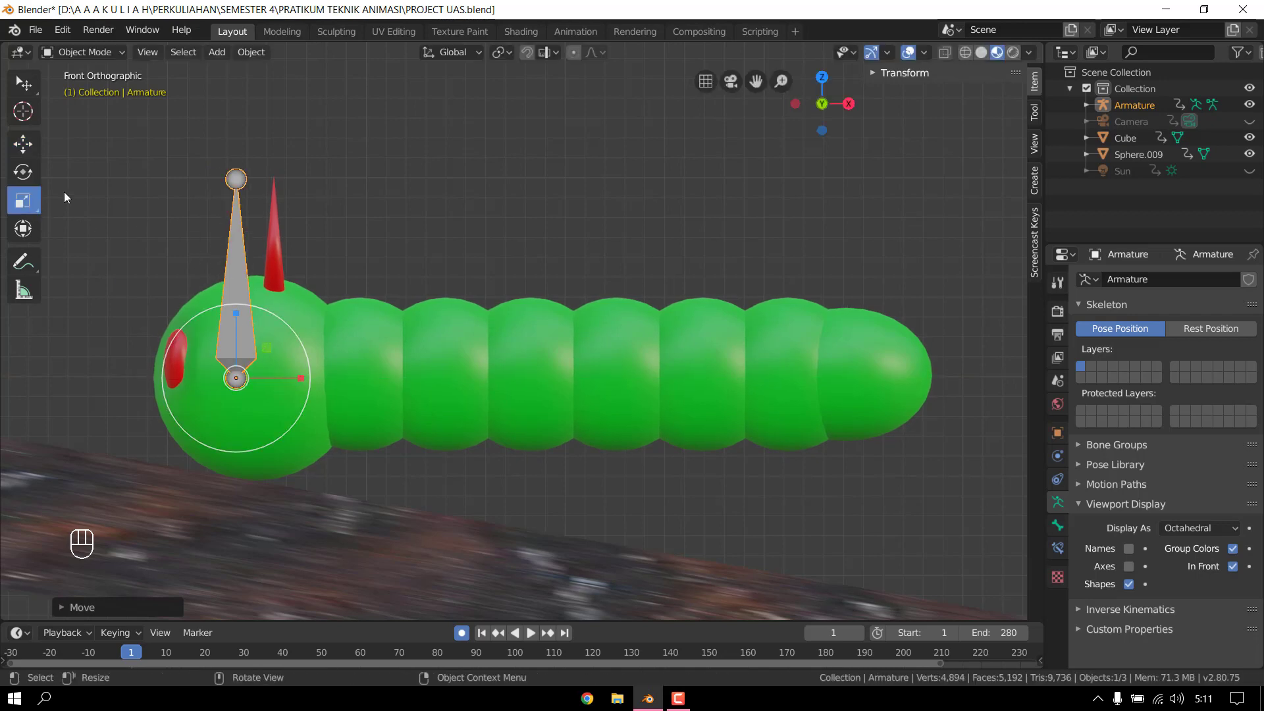
pyautogui.click(36, 80)
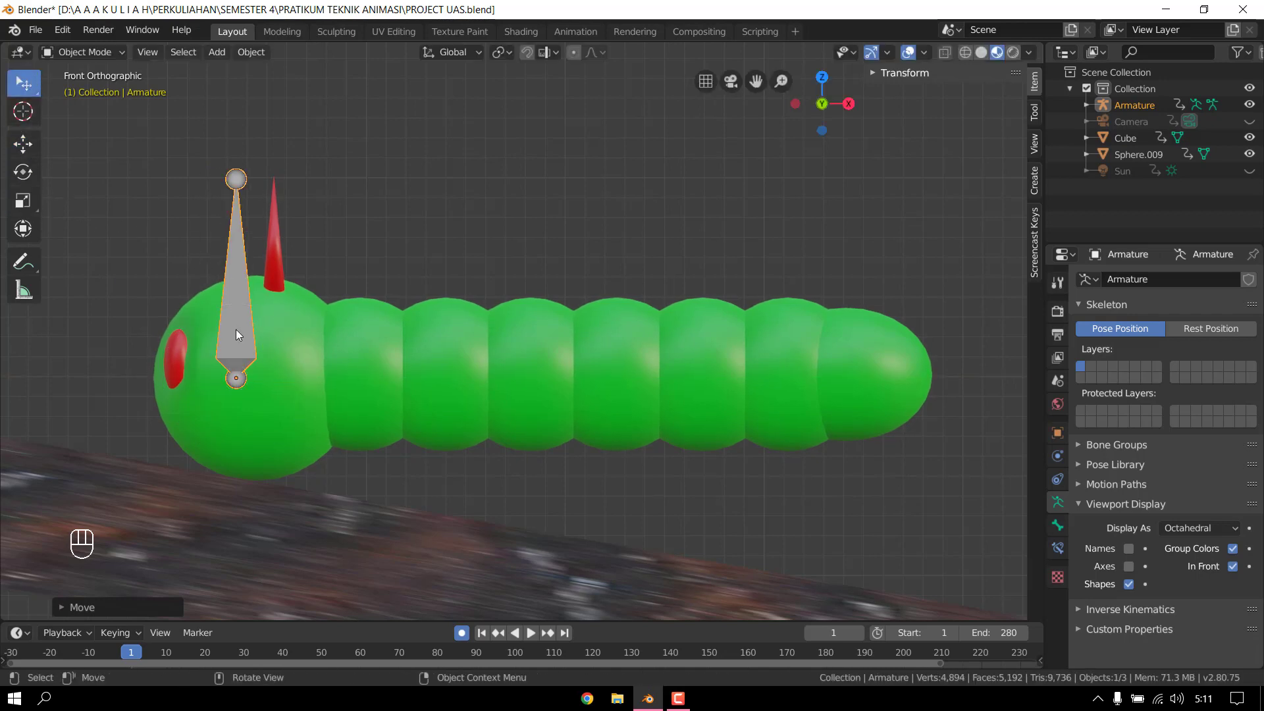
pyautogui.press('s')
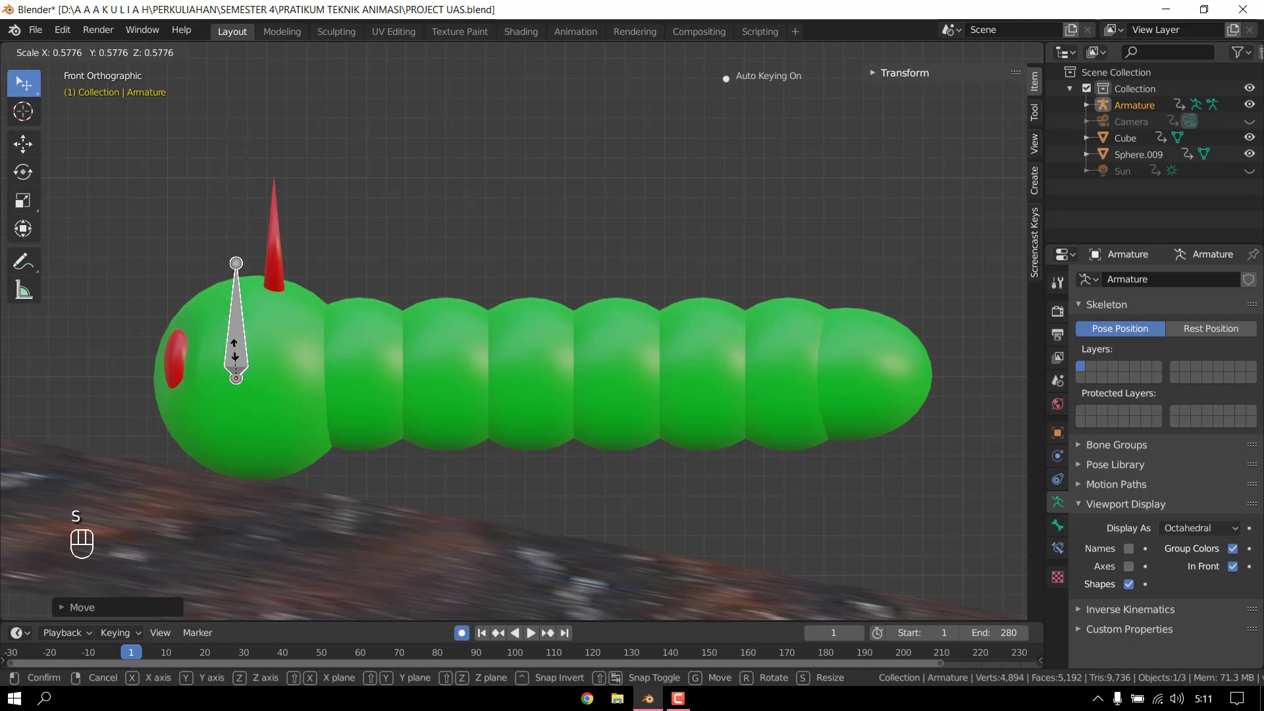
pyautogui.click(234, 349)
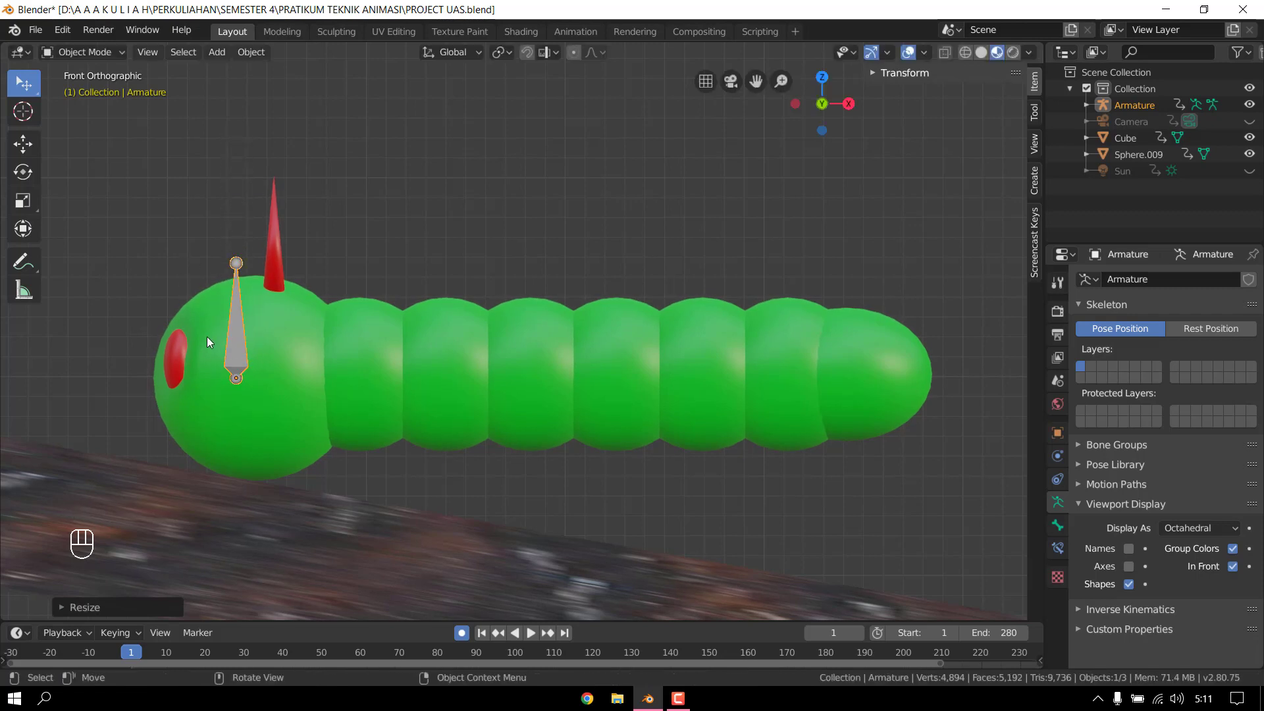
# - Rotate the bone to lie horizontally toward the tail, then shrink and reposition it to span the head up to the first body segment
pyautogui.press('r')
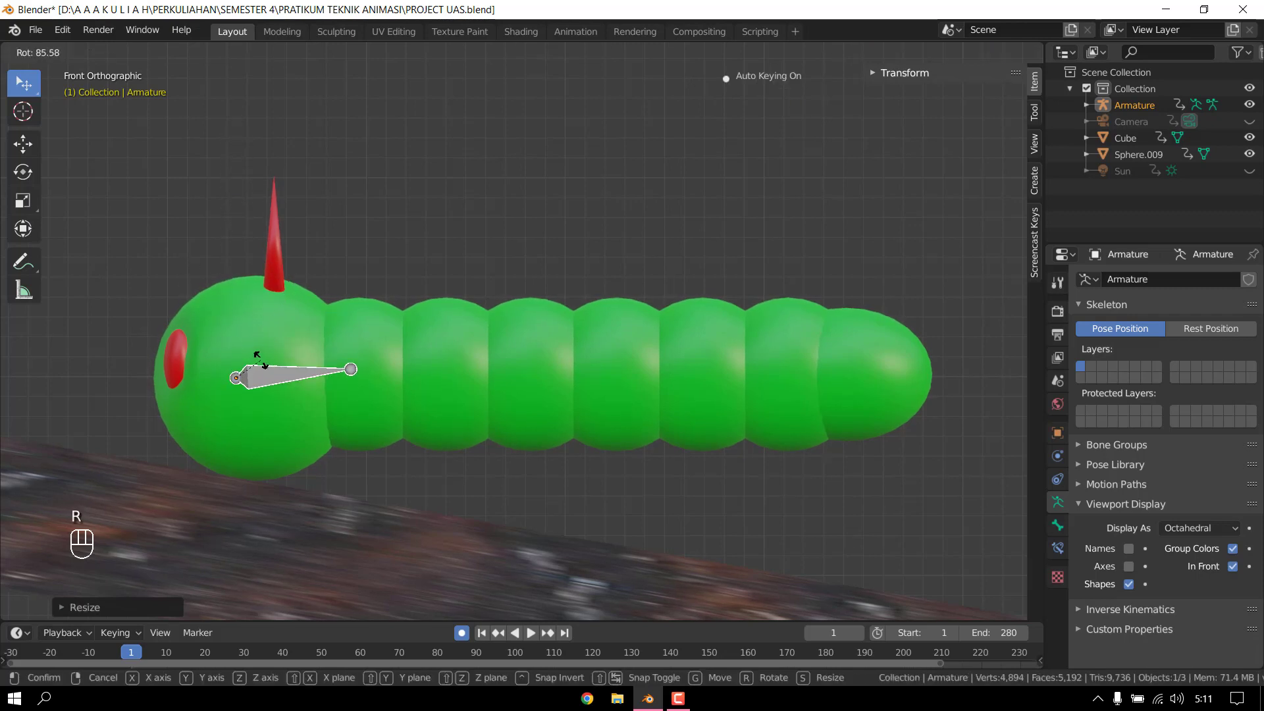
pyautogui.click(261, 361)
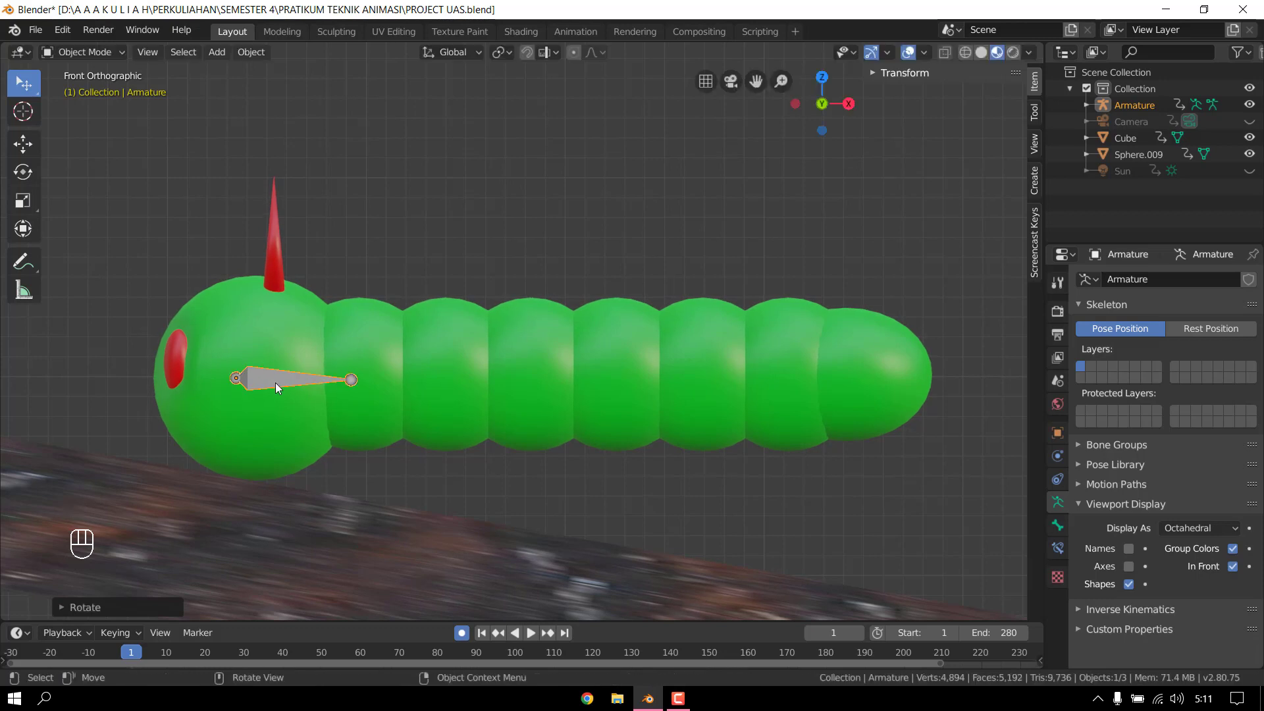
pyautogui.press('g')
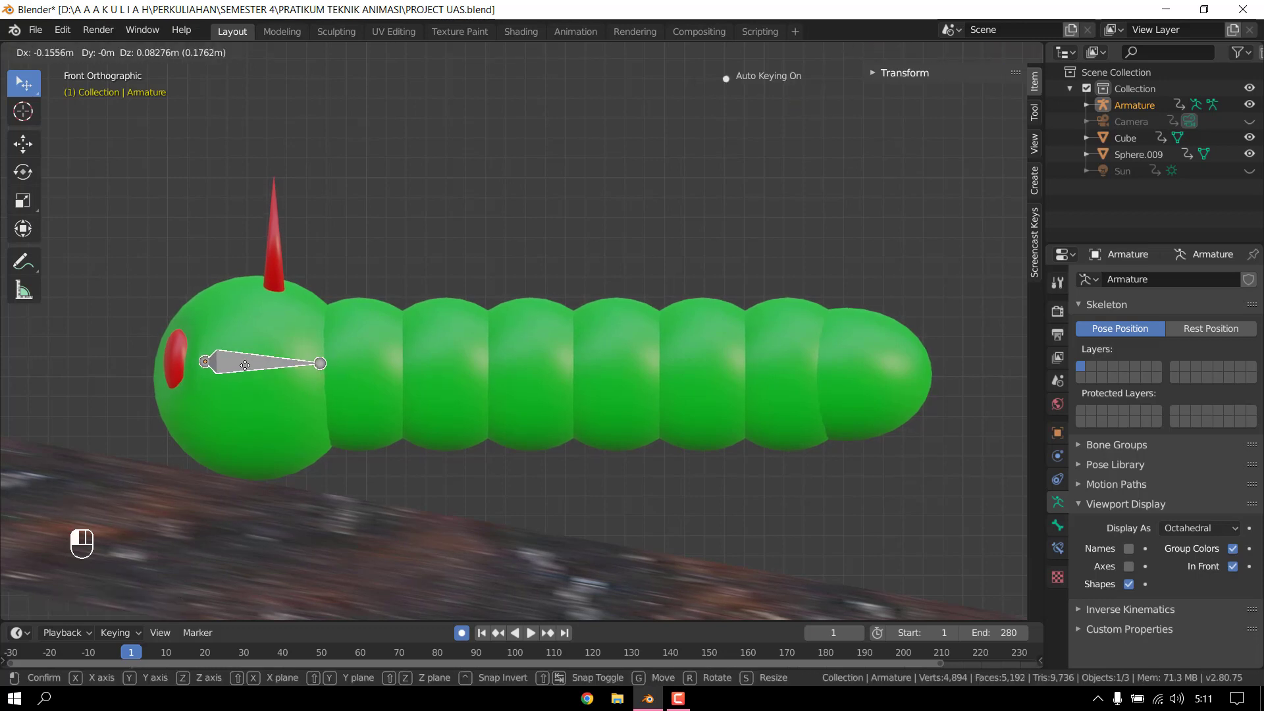
pyautogui.click(256, 366)
pyautogui.press('s')
pyautogui.click(254, 369)
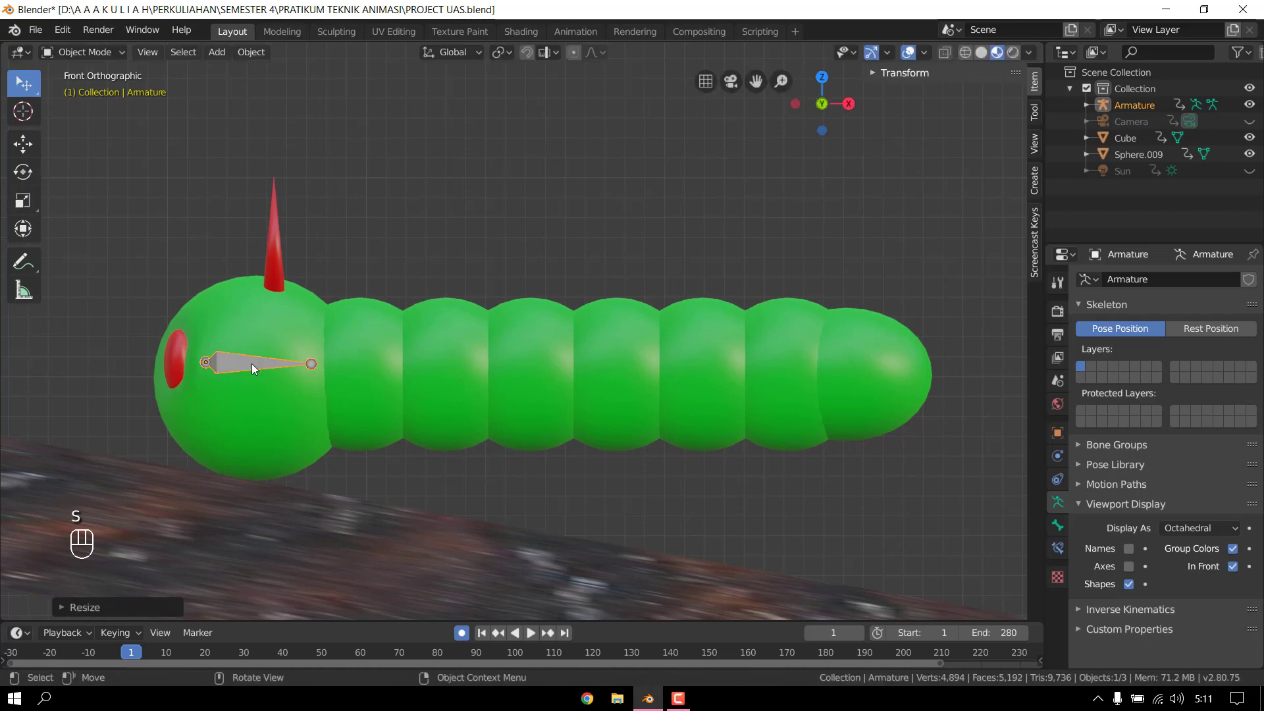
pyautogui.press('g')
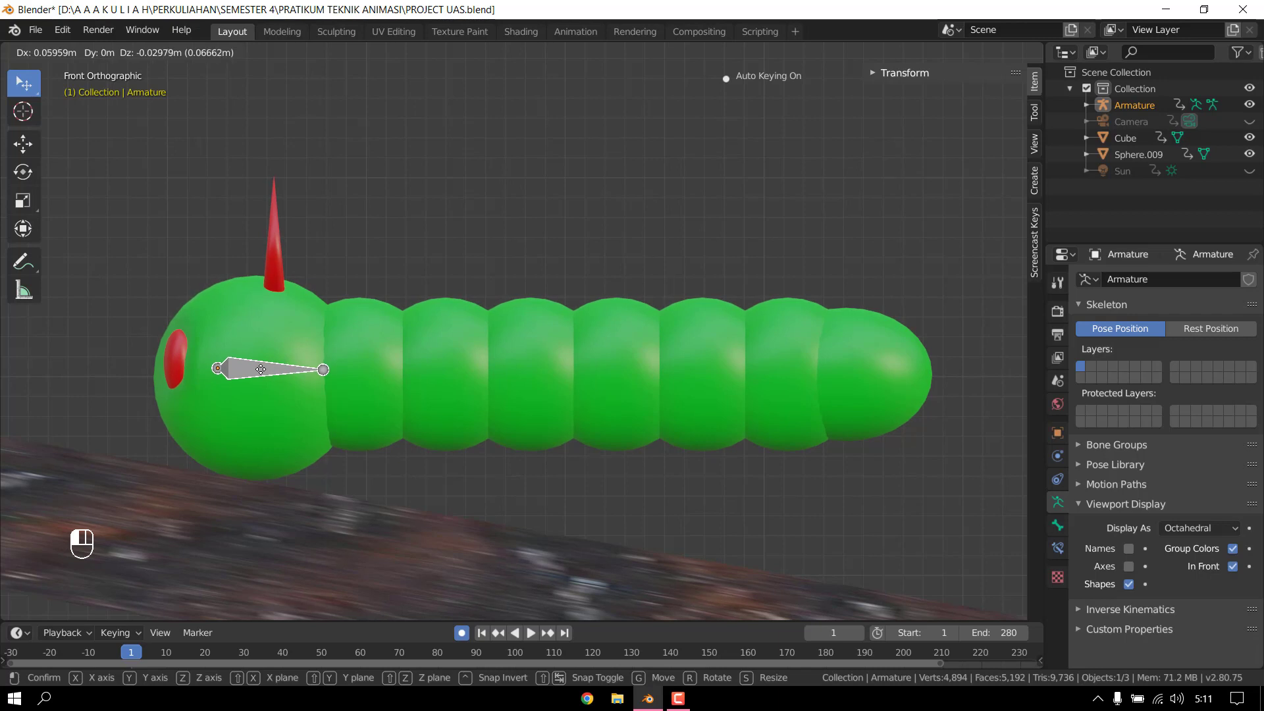
pyautogui.click(261, 370)
# - Switch the armature to Edit Mode and extrude three bones from its tip, one through each of the first three body segments
pyautogui.click(98, 55)
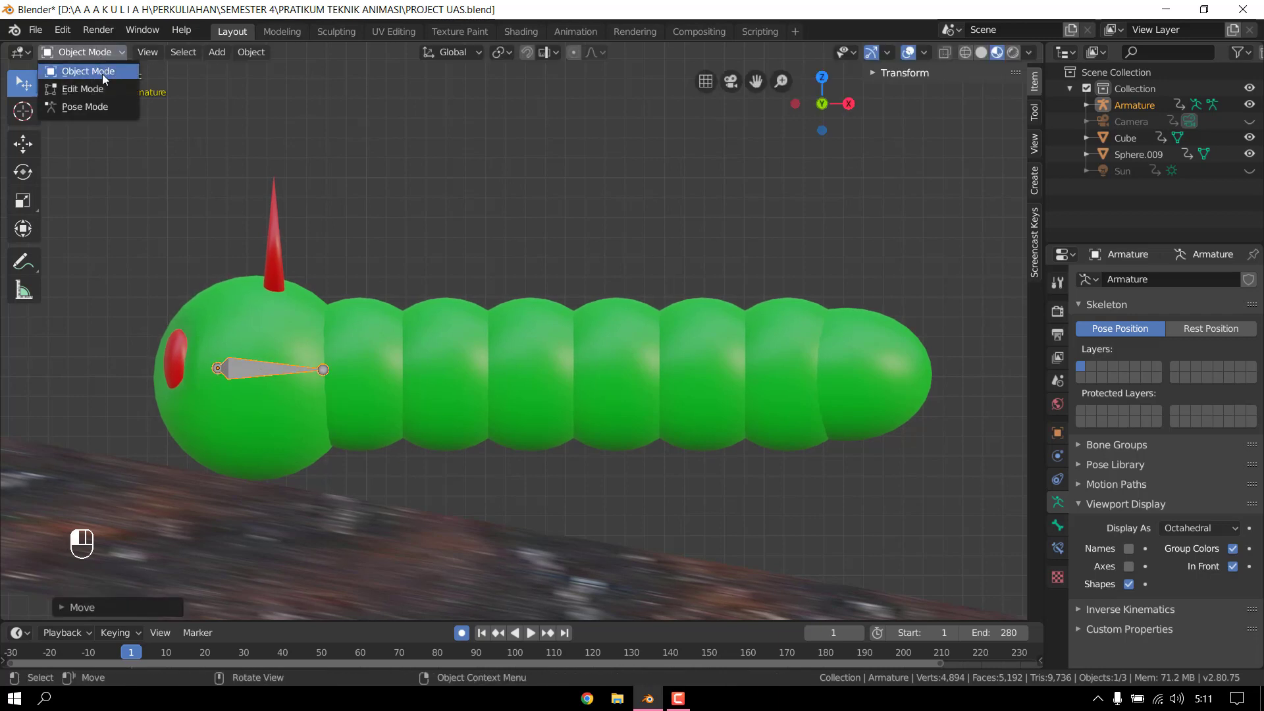
pyautogui.click(96, 88)
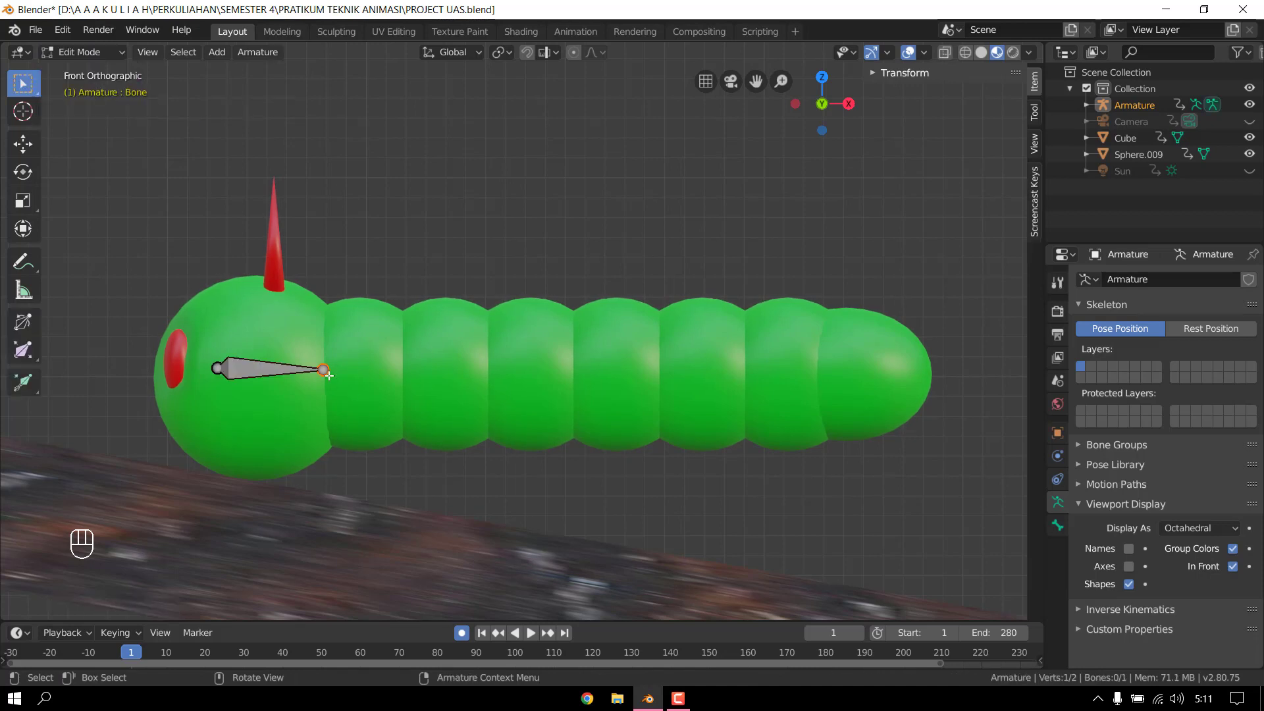
pyautogui.press('e')
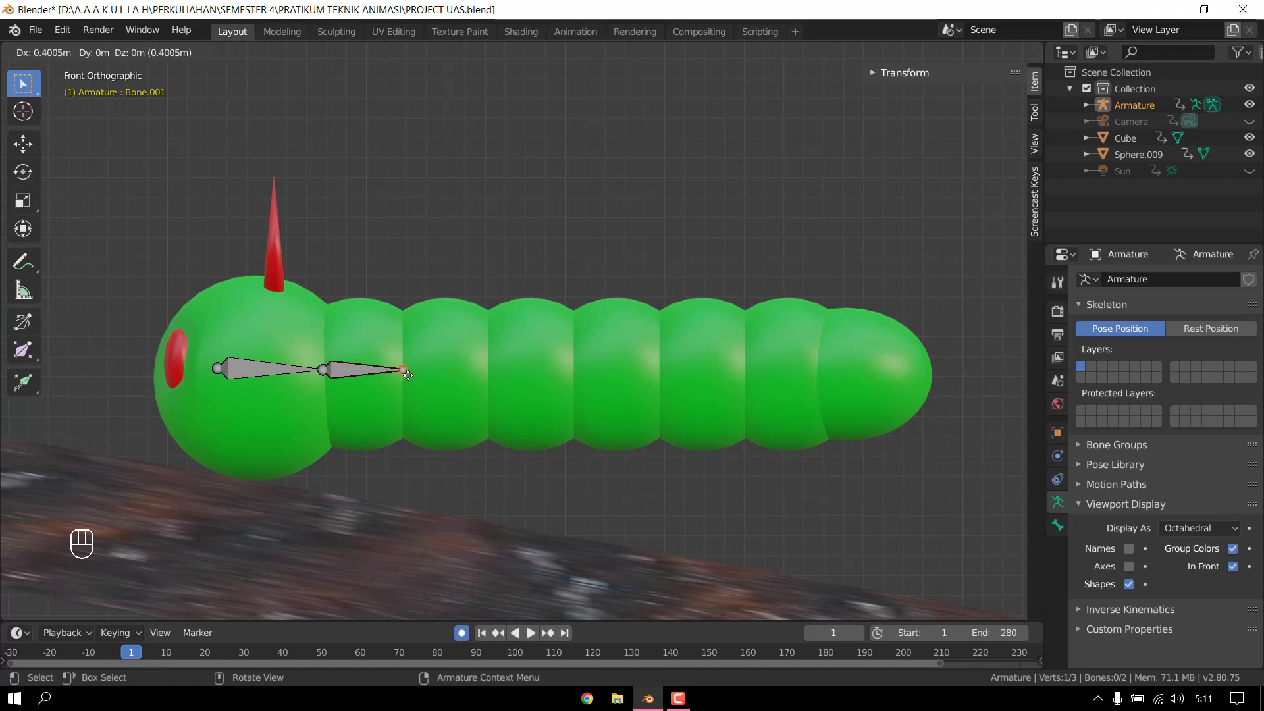
pyautogui.click(407, 376)
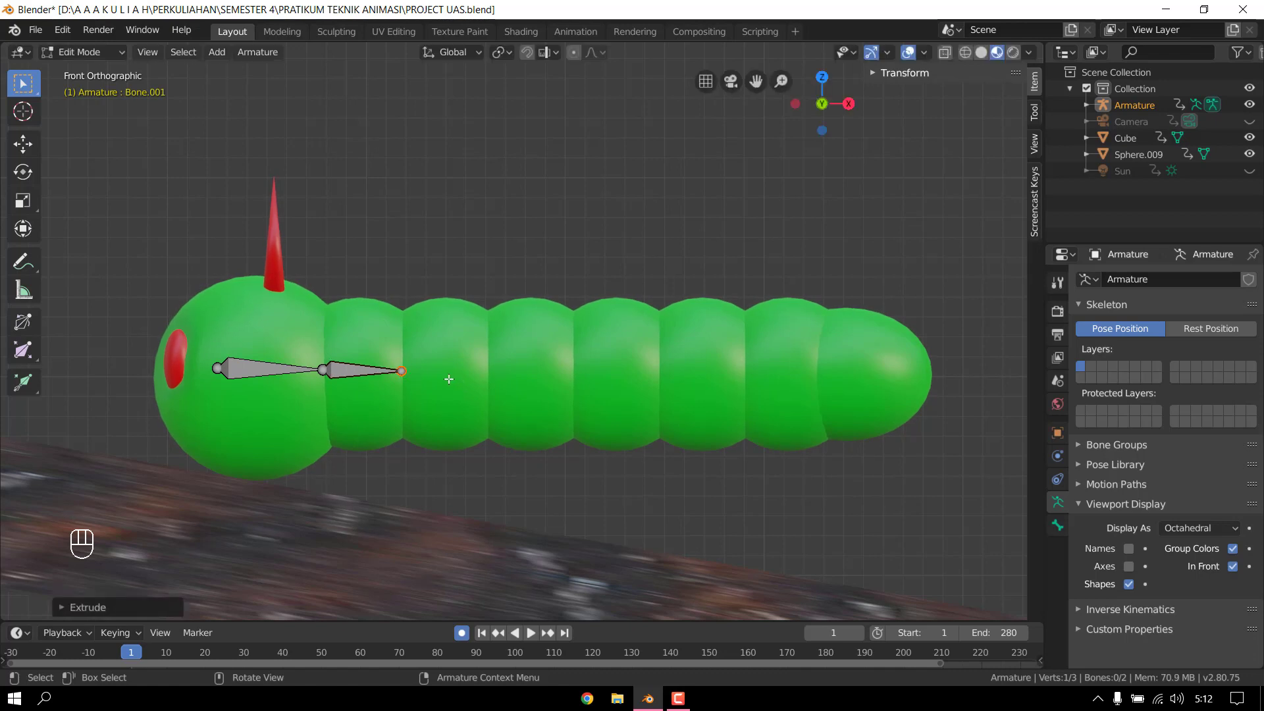
pyautogui.press('e')
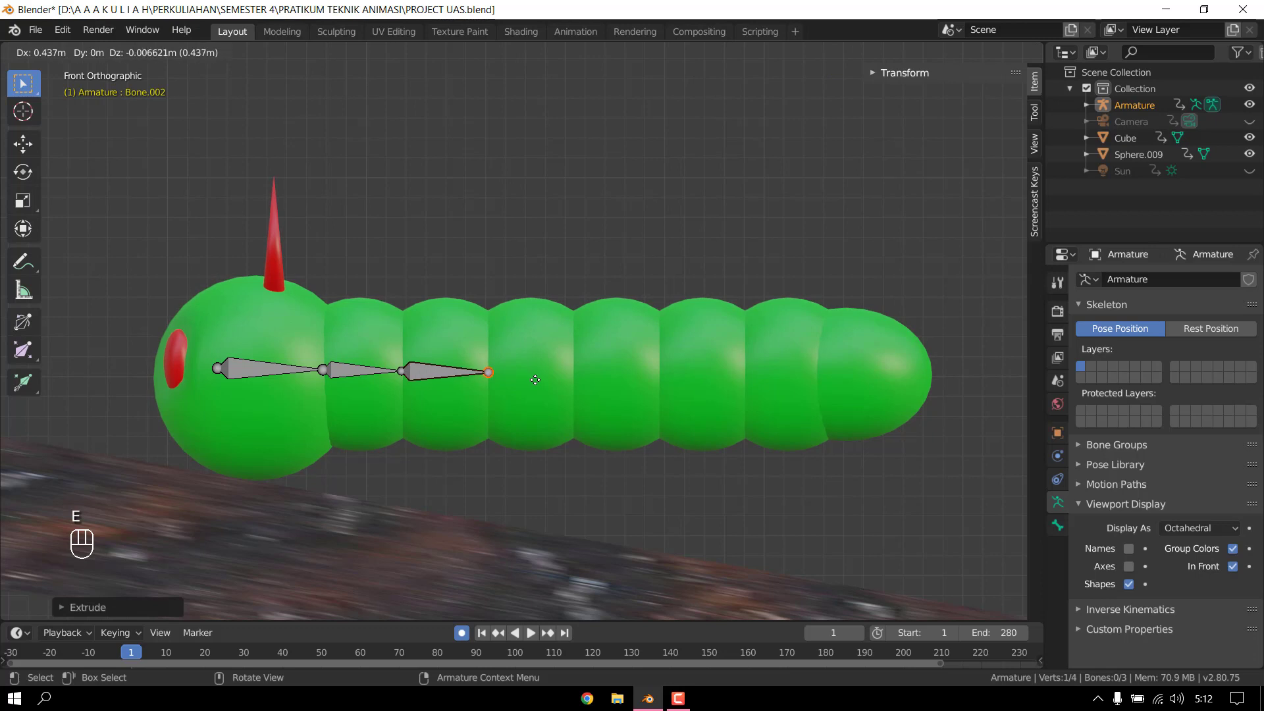
pyautogui.click(535, 380)
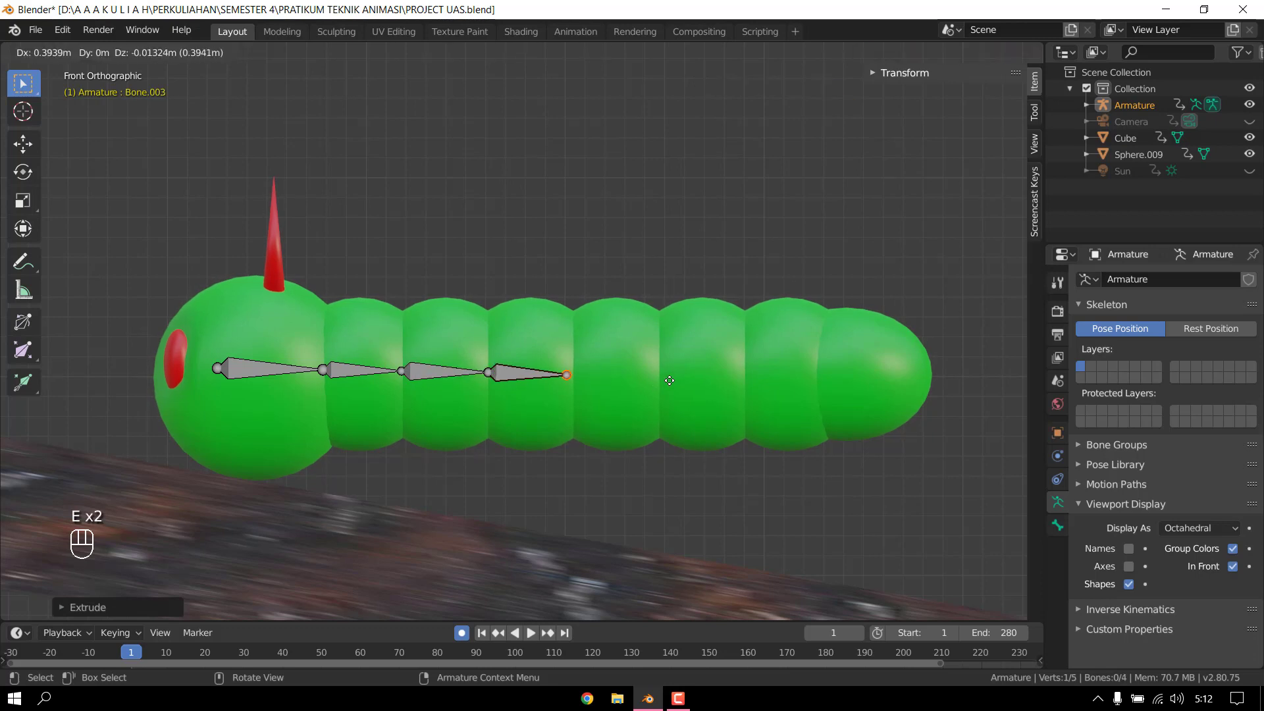
pyautogui.click(674, 379)
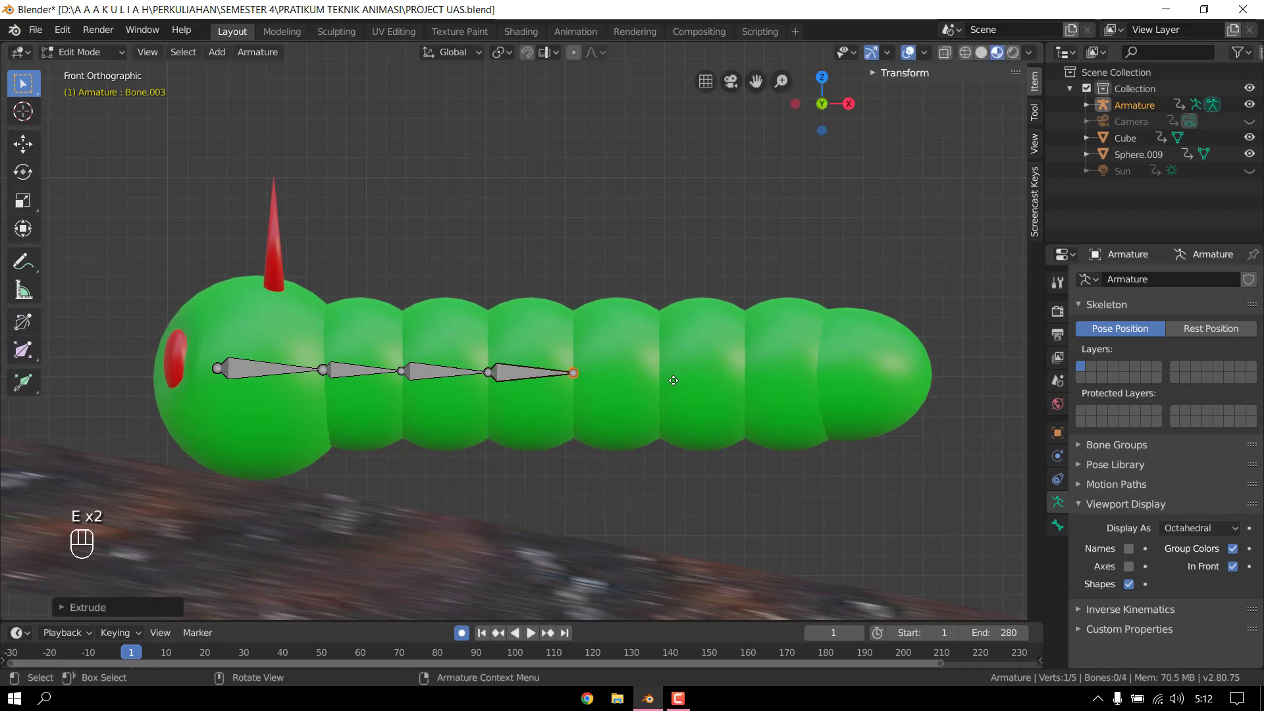
# - Extrude four more bones through the remaining body segments, ending the chain at the tip of the tail
pyautogui.press('e')
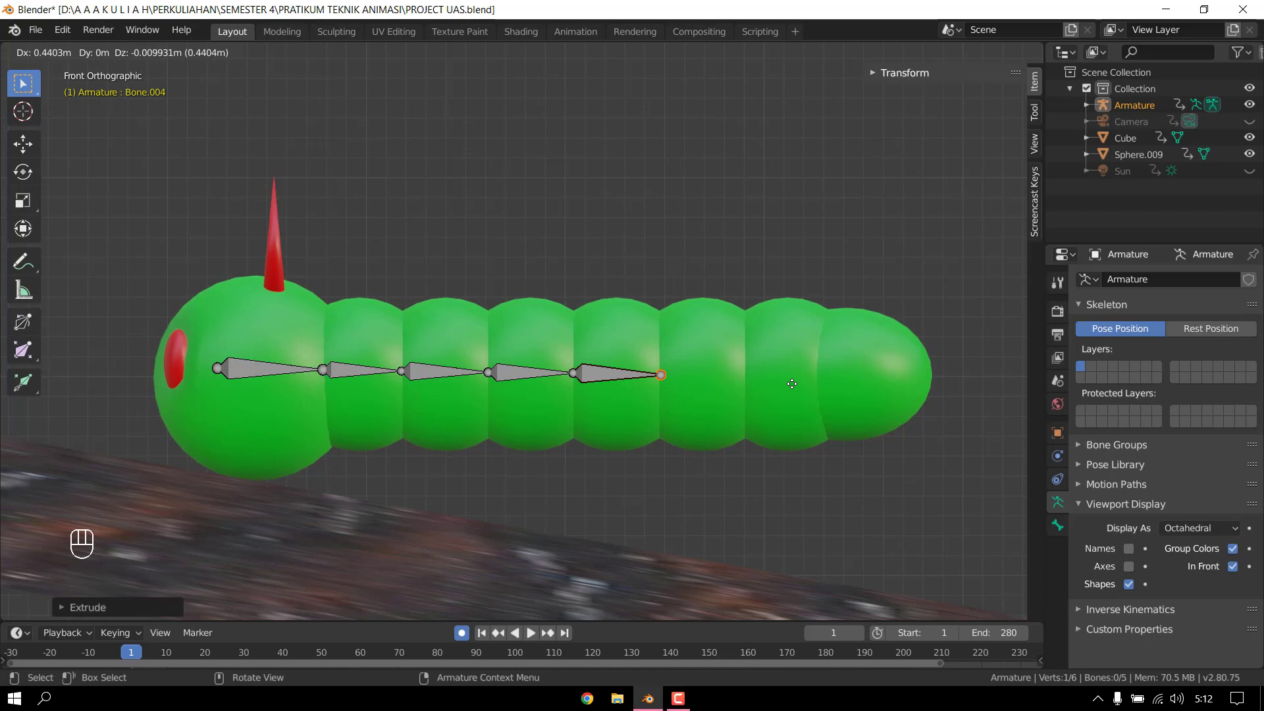
pyautogui.click(792, 384)
pyautogui.press('e')
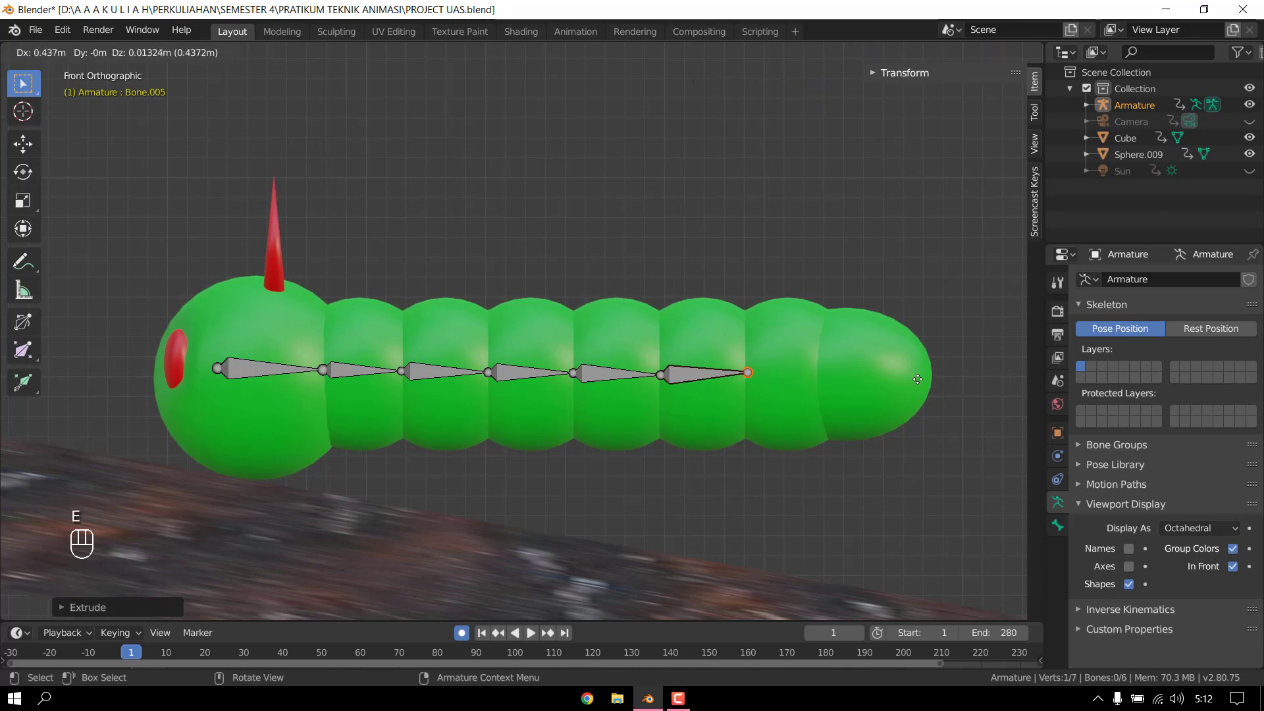
pyautogui.click(918, 379)
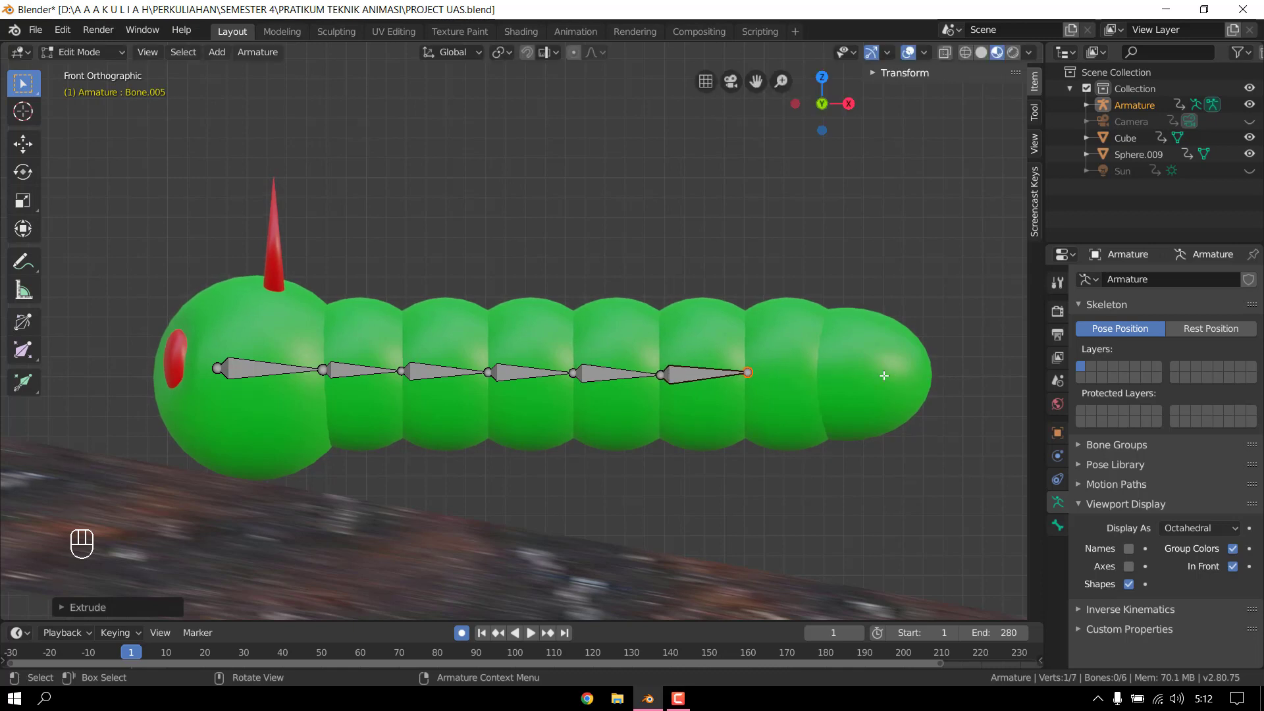
pyautogui.press('e')
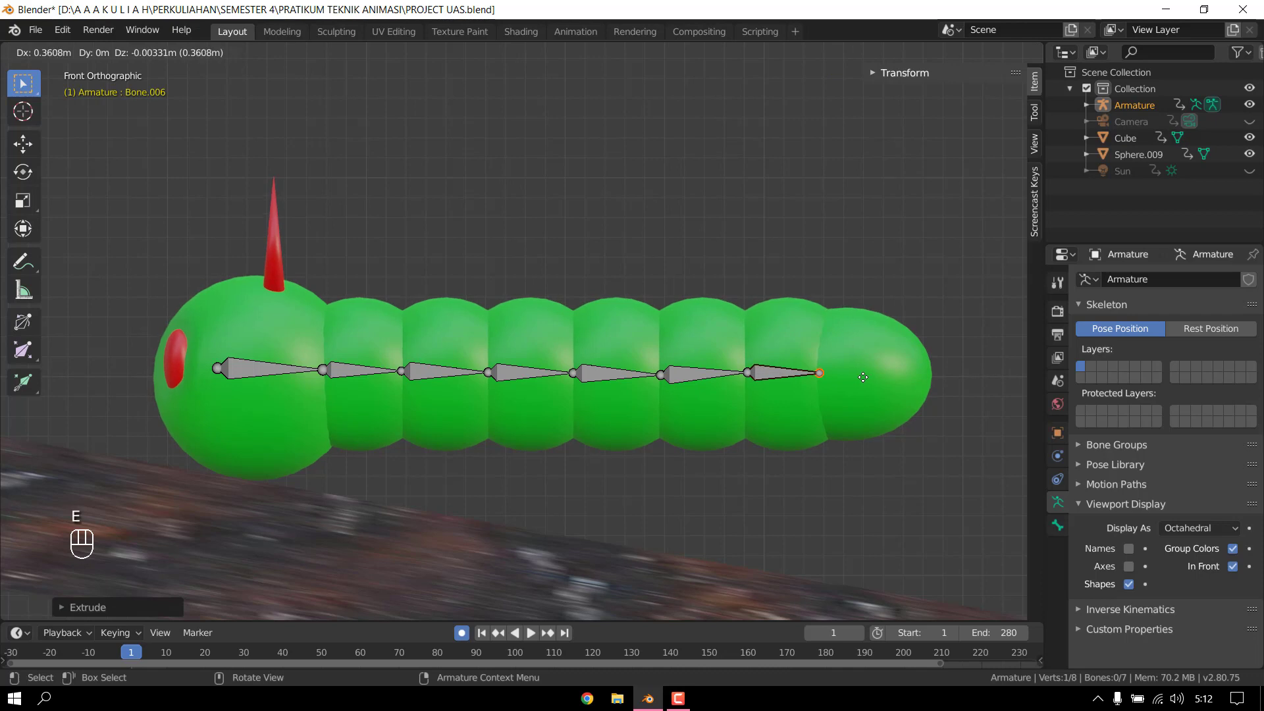
pyautogui.click(856, 377)
pyautogui.press('e')
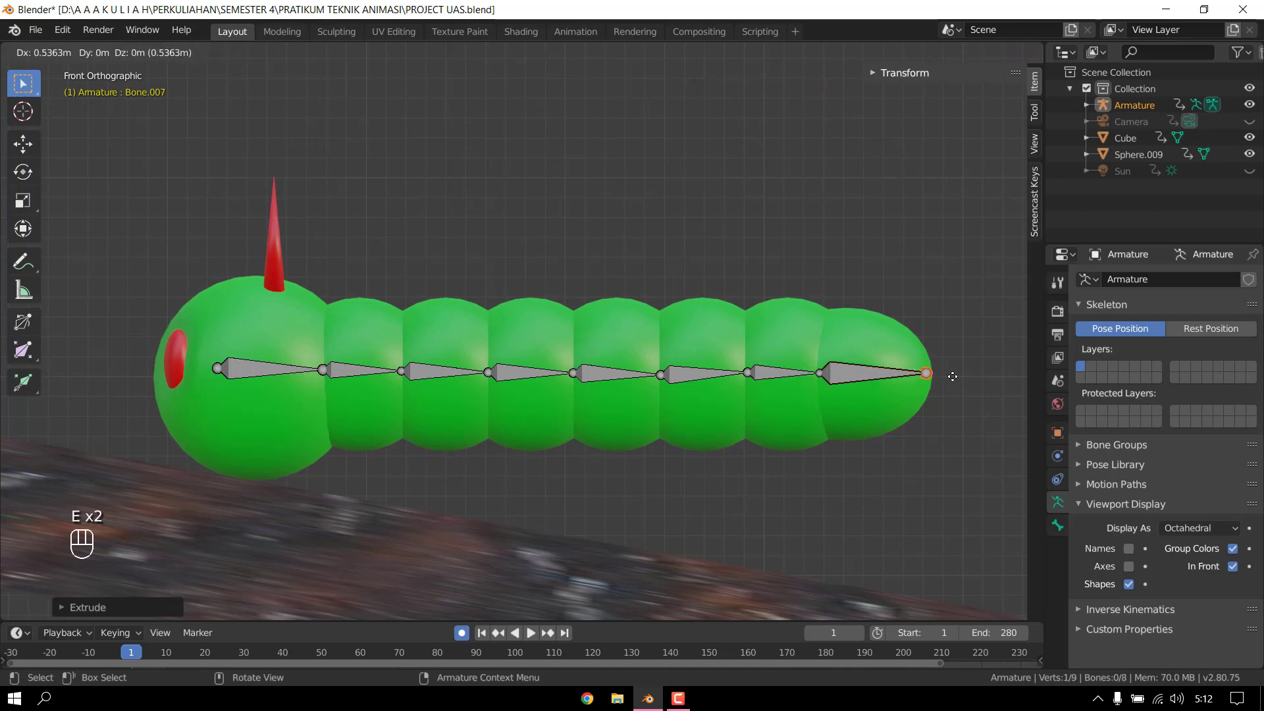
pyautogui.click(948, 376)
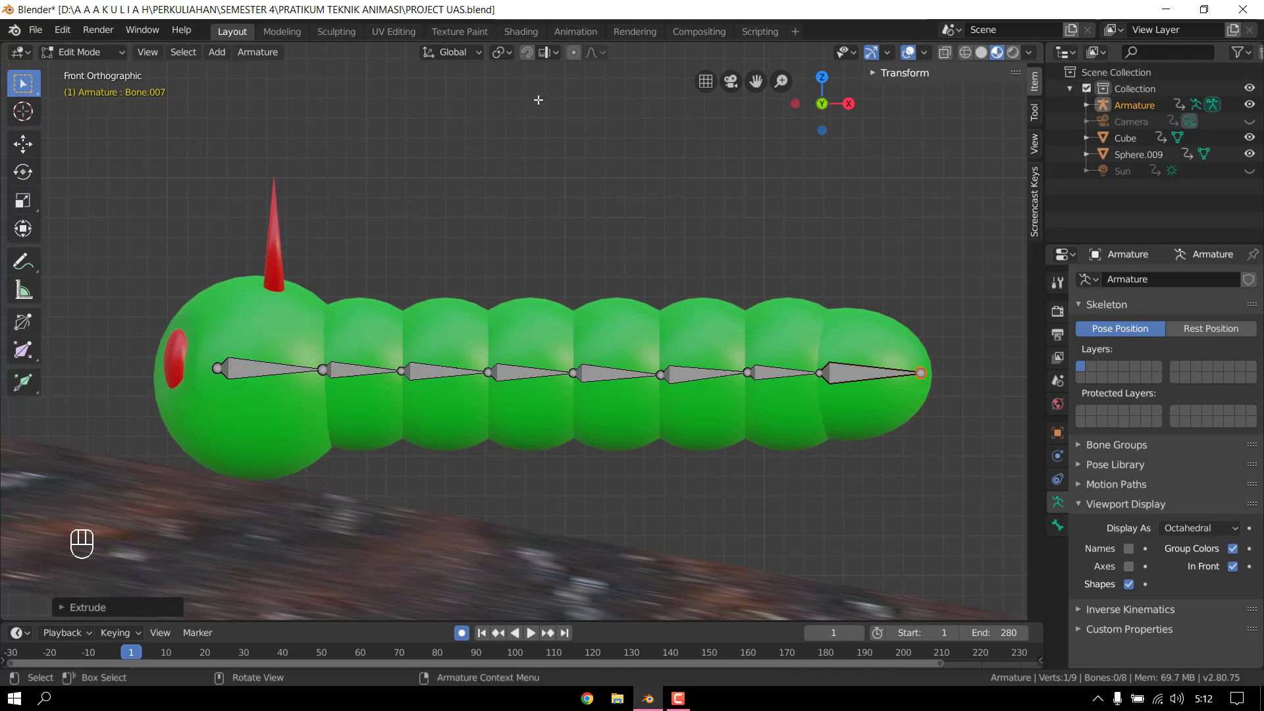
# - Return the armature to Object Mode and move it along Y onto the centreline of the caterpillar's body
pyautogui.click(82, 52)
pyautogui.click(79, 70)
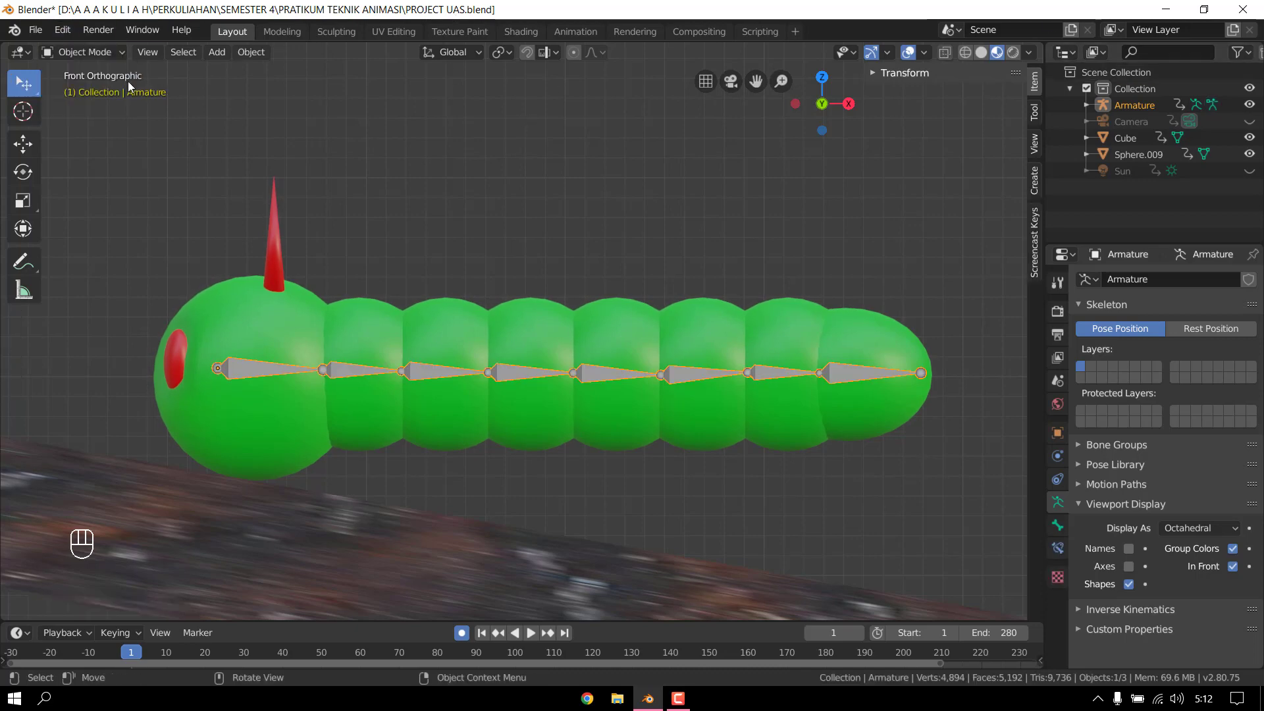
pyautogui.moveTo(602, 417); pyautogui.dragTo(602, 464, button='middle')
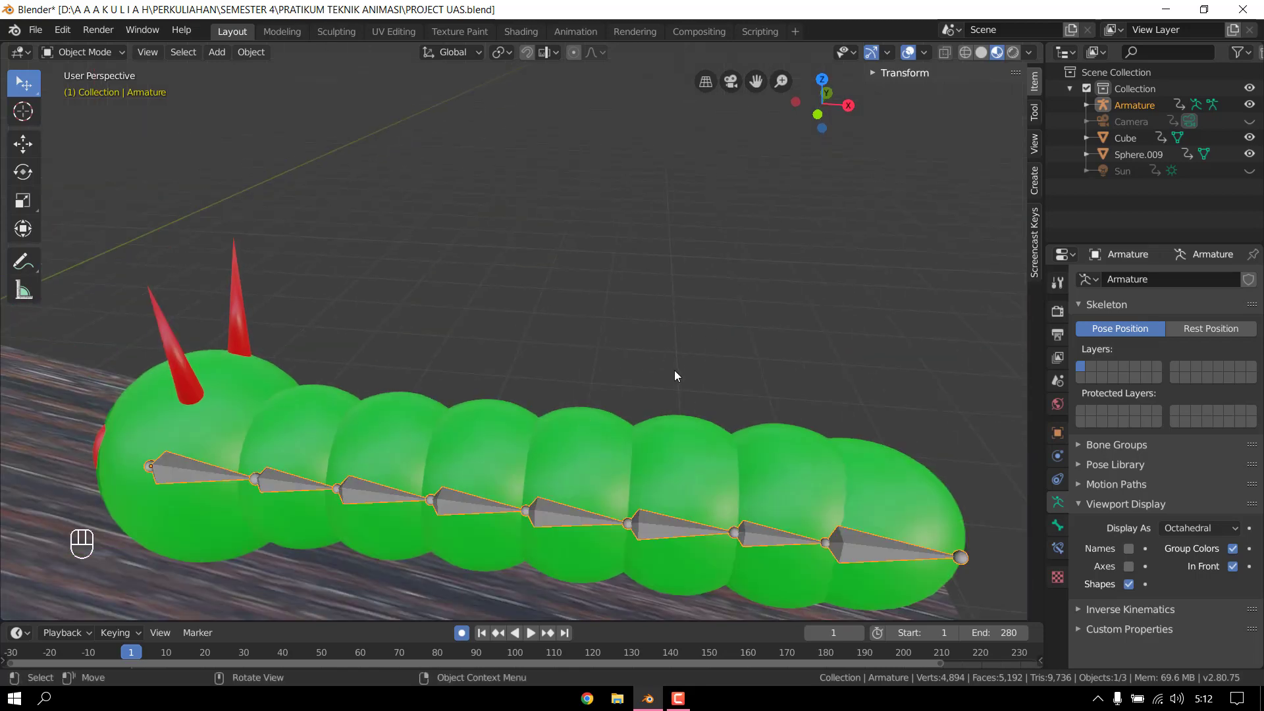
pyautogui.moveTo(675, 370); pyautogui.dragTo(687, 437, button='middle')
pyautogui.click(824, 89)
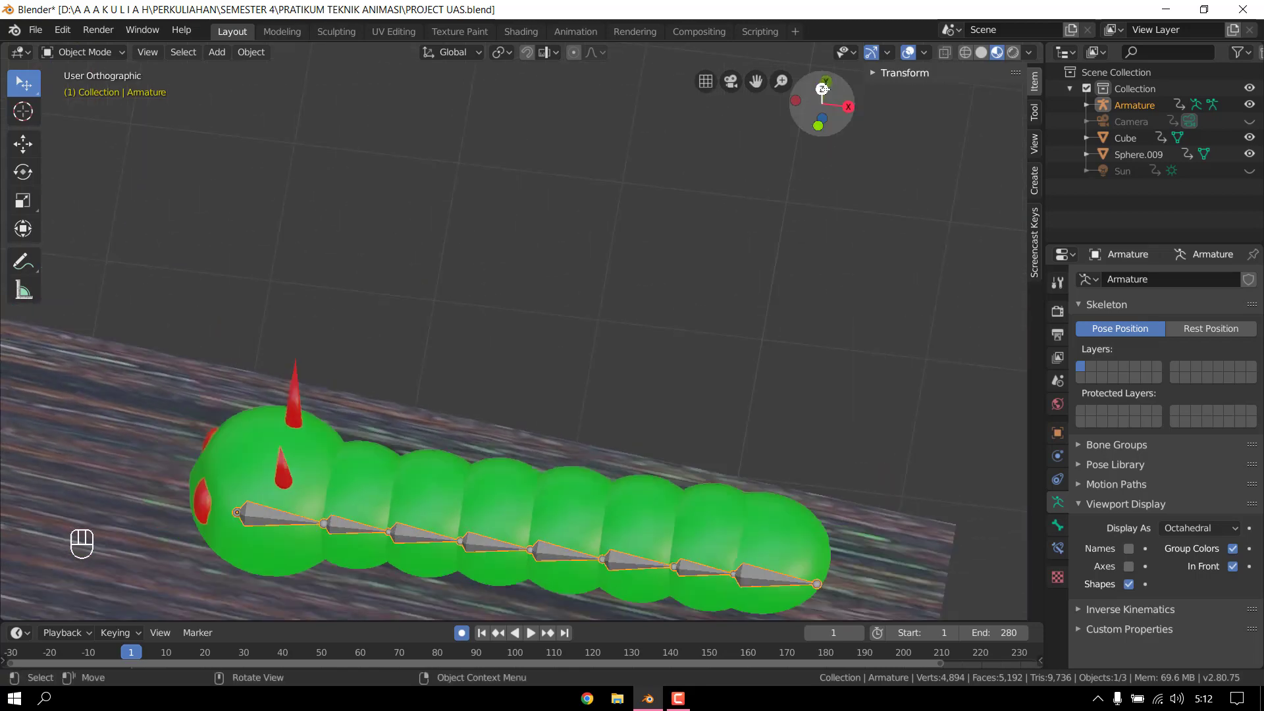
pyautogui.moveTo(798, 493); pyautogui.dragTo(880, 191, button='middle')
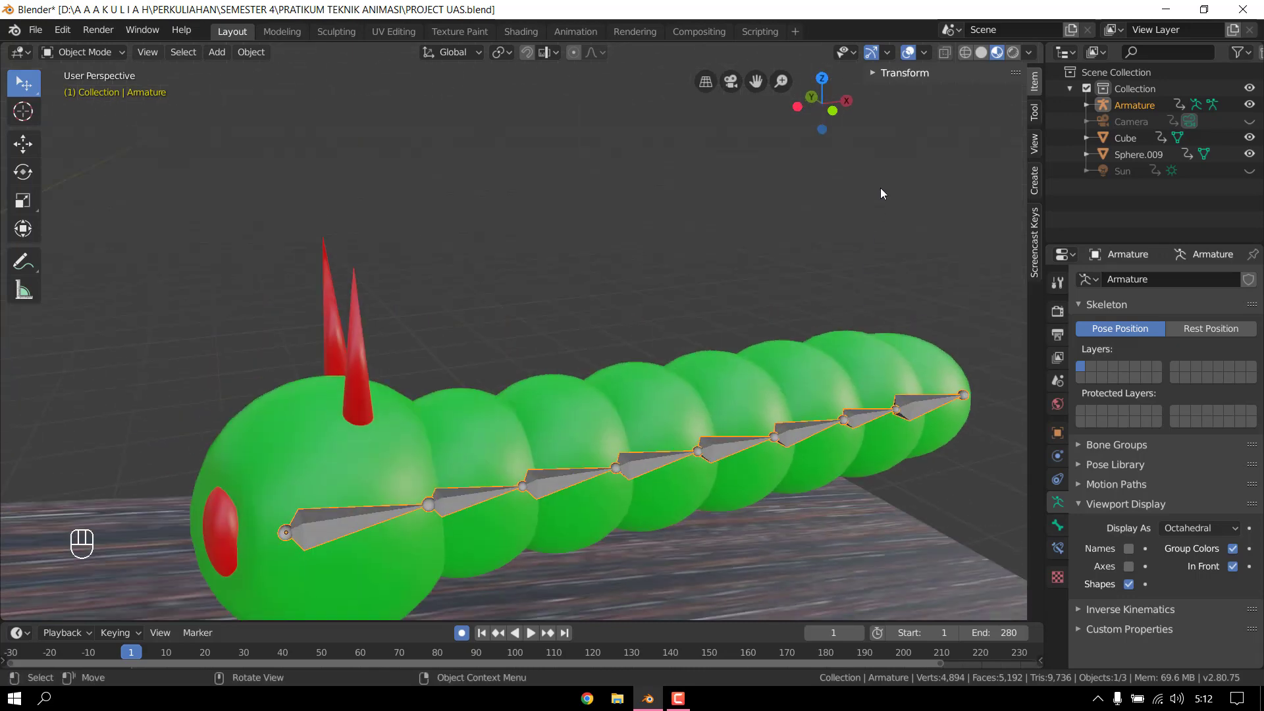
pyautogui.click(821, 96)
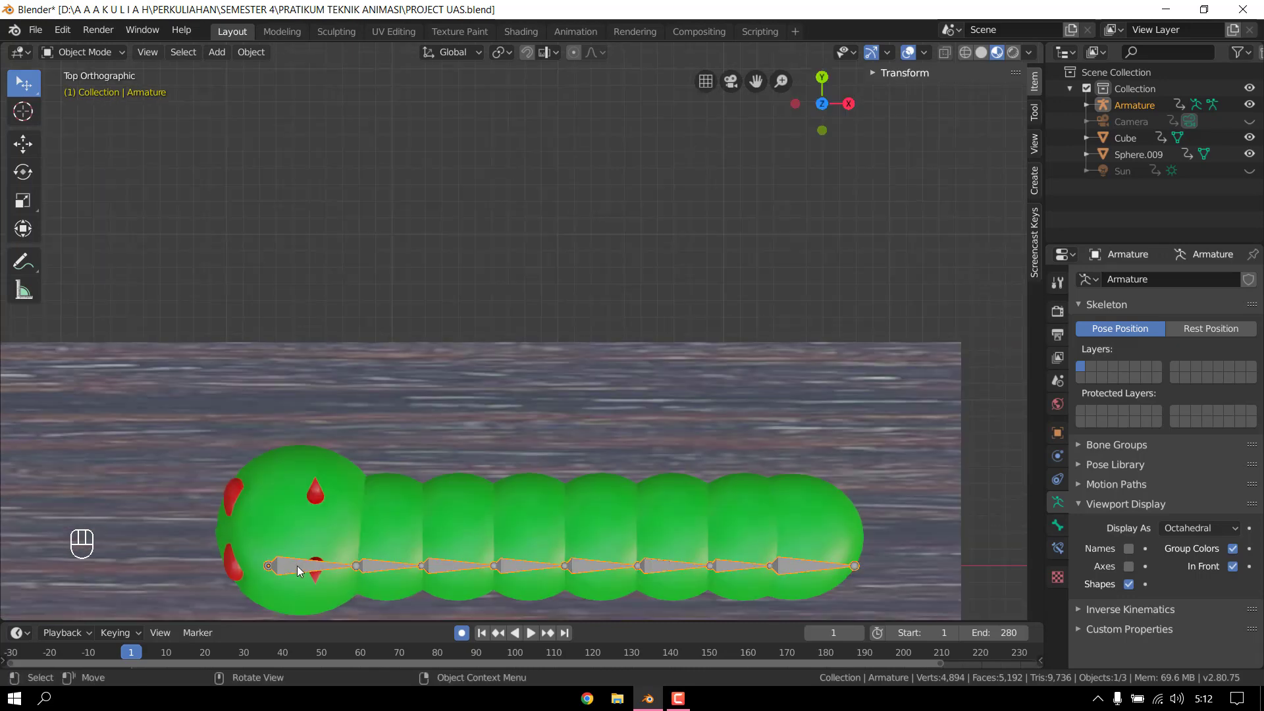
pyautogui.click(34, 153)
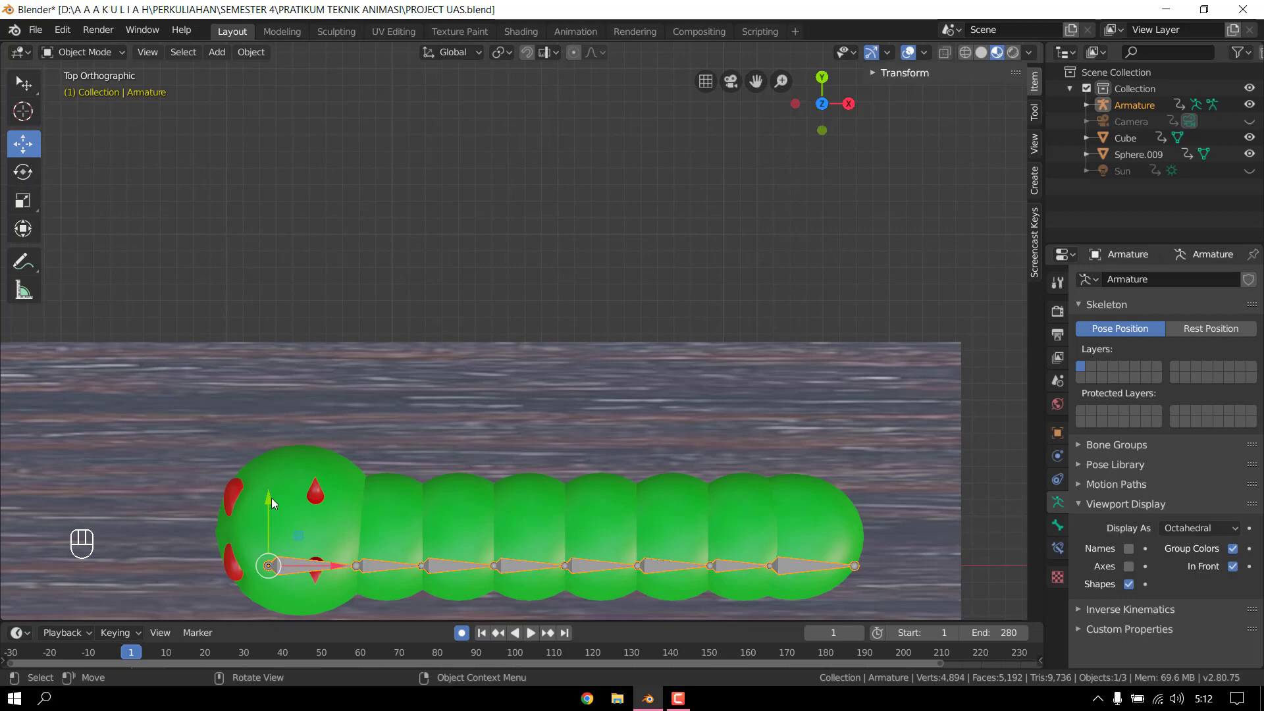
pyautogui.moveTo(272, 499); pyautogui.dragTo(277, 470)
pyautogui.moveTo(752, 436); pyautogui.dragTo(805, 410, button='middle')
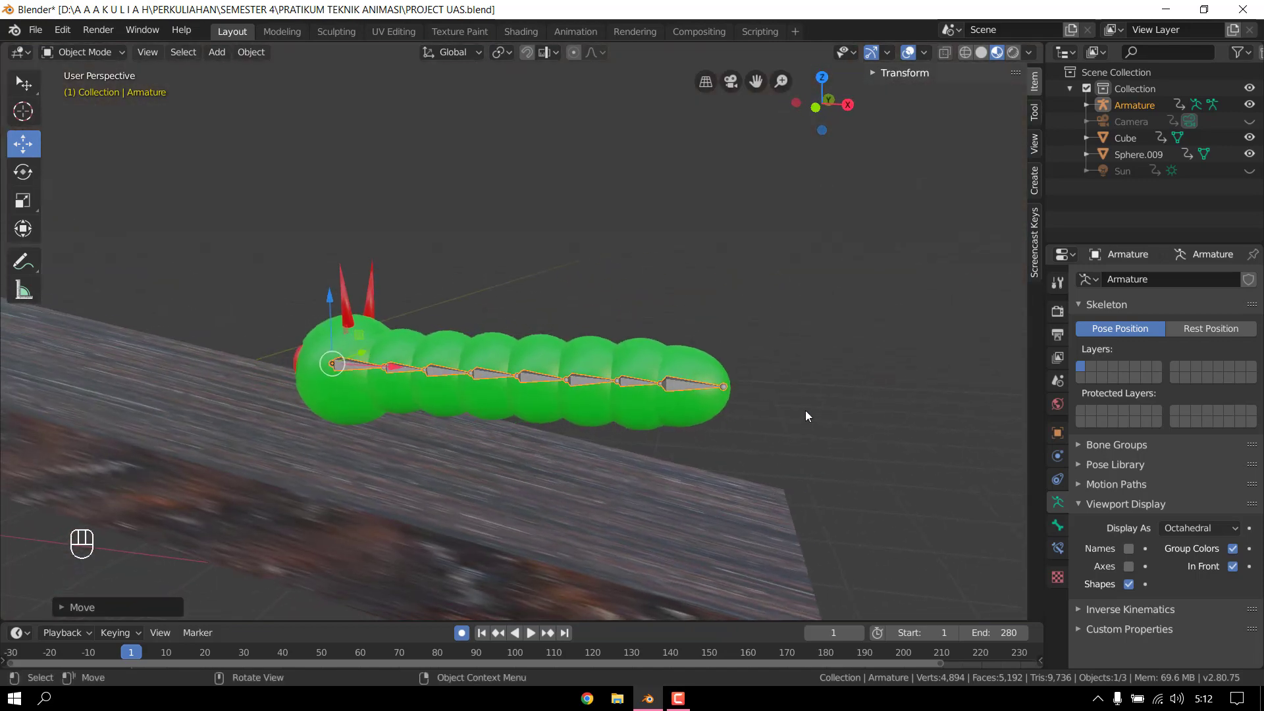
# - Parent the caterpillar mesh to the armature using Armature Deform With Automatic Weights, and clear the selection
pyautogui.click(663, 429)
pyautogui.moveTo(663, 429); pyautogui.dragTo(723, 433, button='middle')
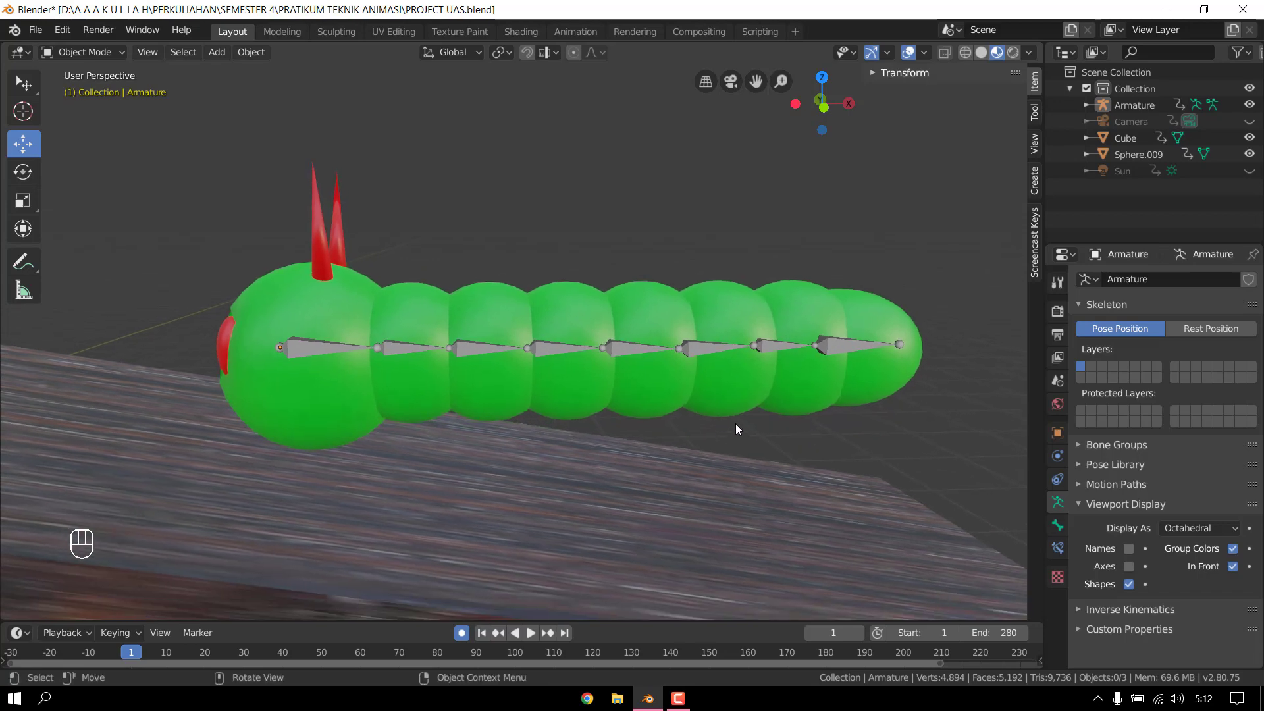
pyautogui.click(815, 323)
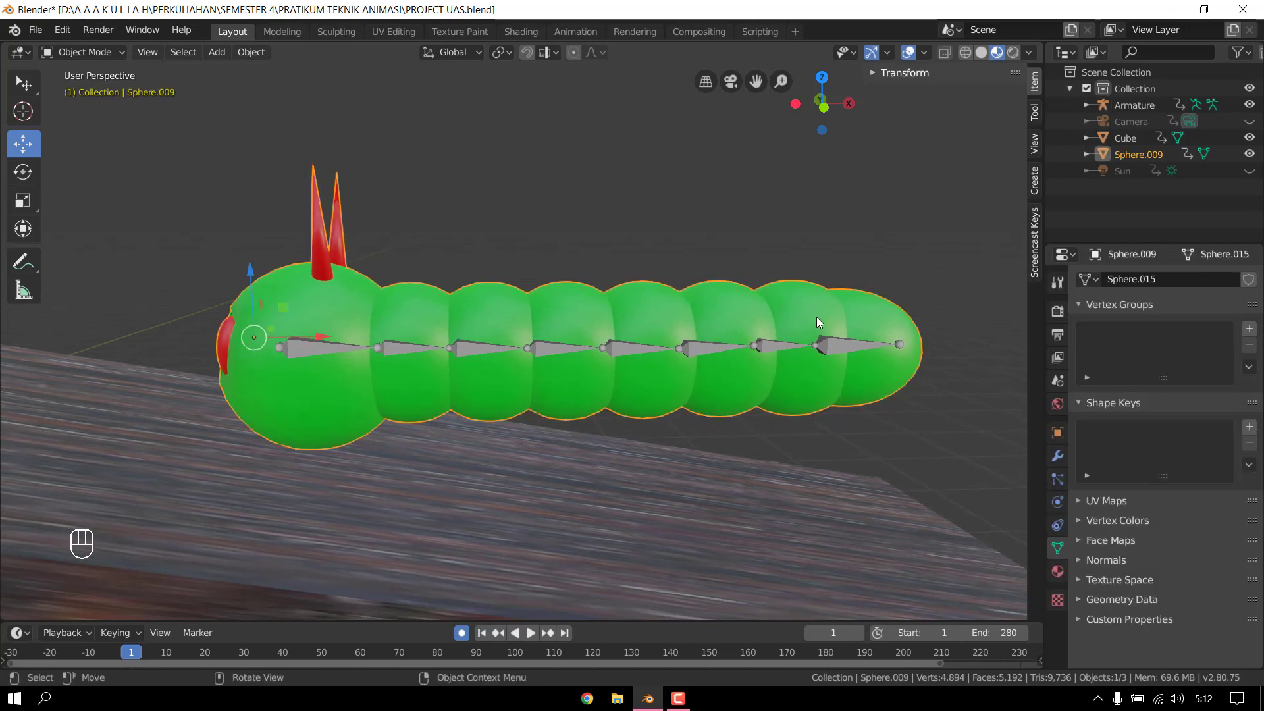
pyautogui.press('shift')
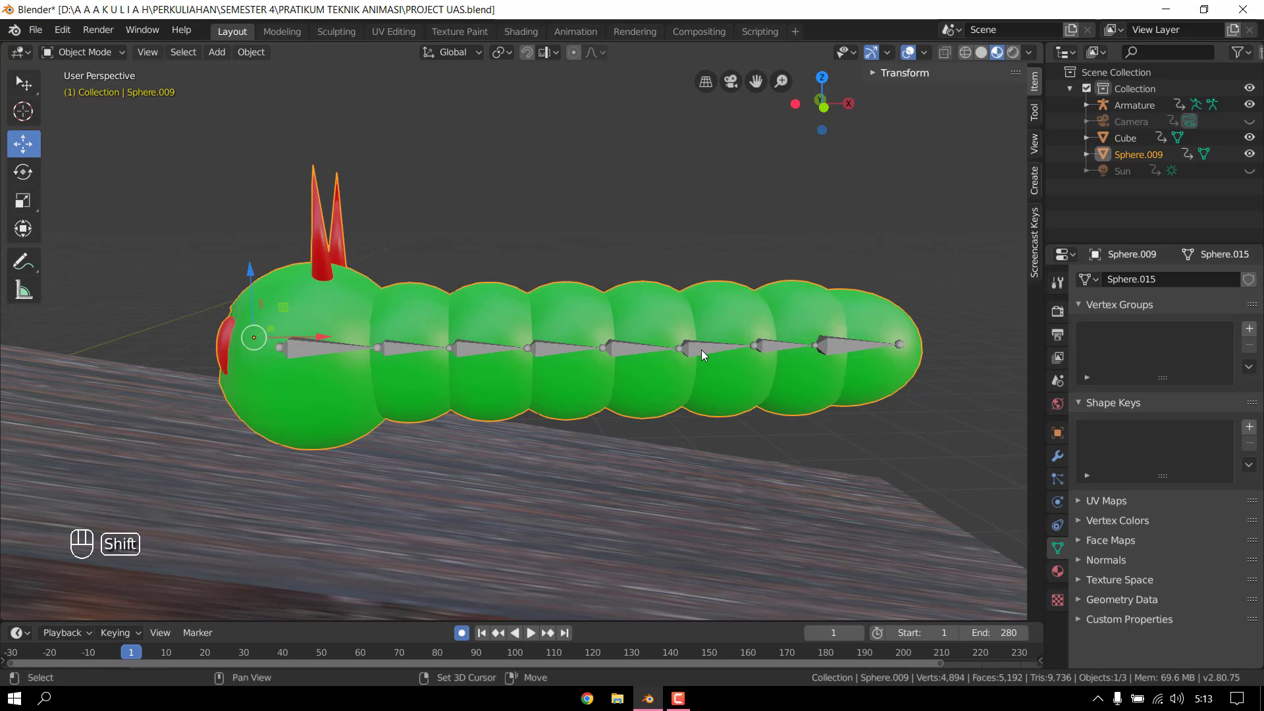
pyautogui.keyDown('shift'); pyautogui.click(701, 350); pyautogui.keyUp('shift')
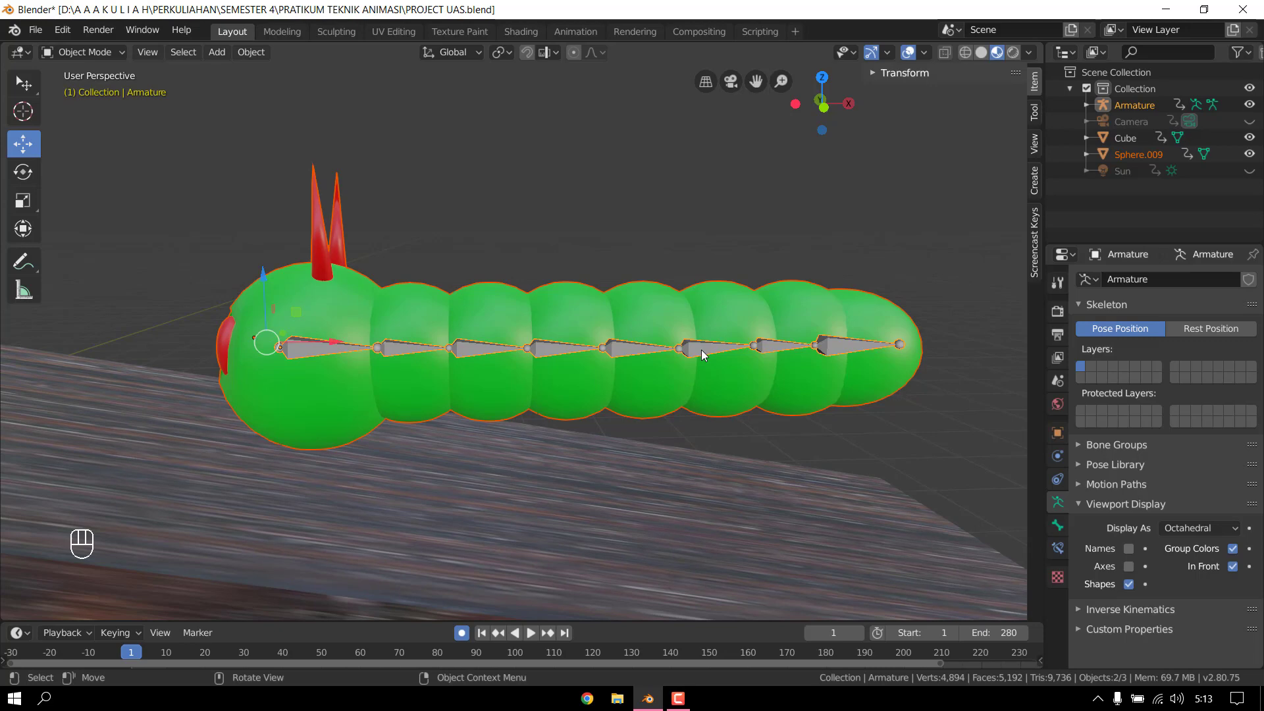
pyautogui.hotkey('ctrl', 'p')
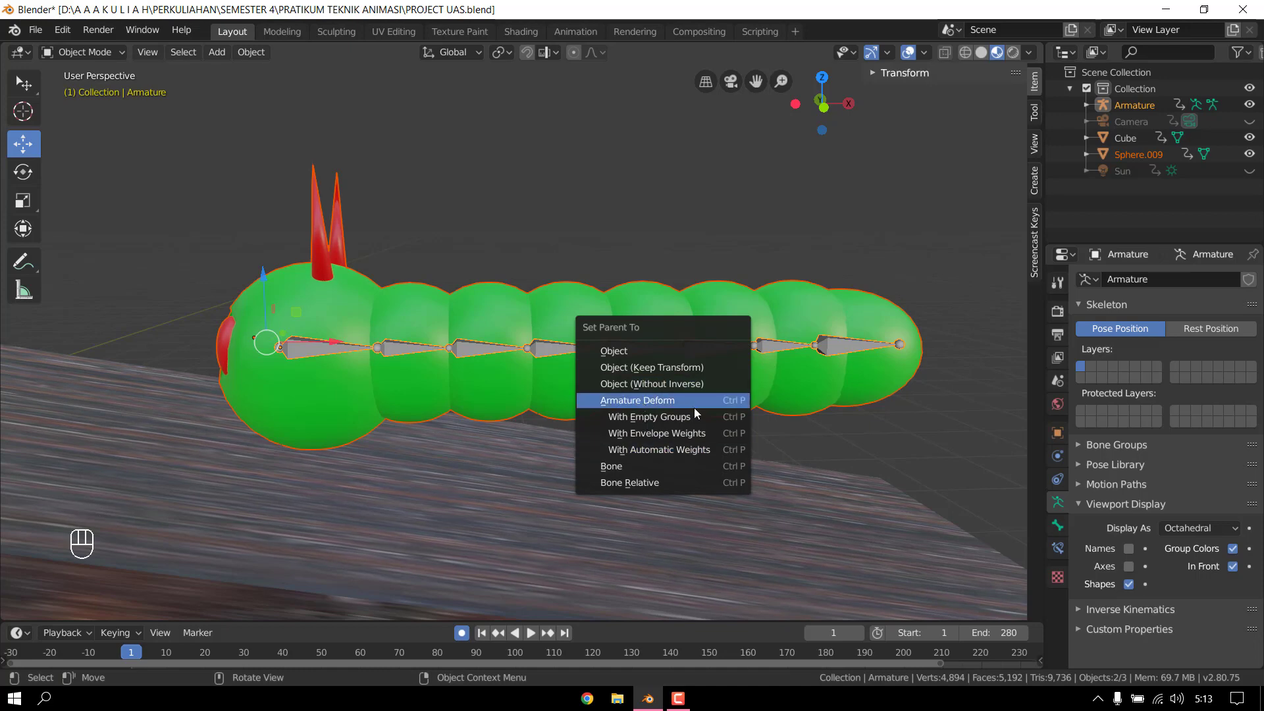
pyautogui.click(677, 453)
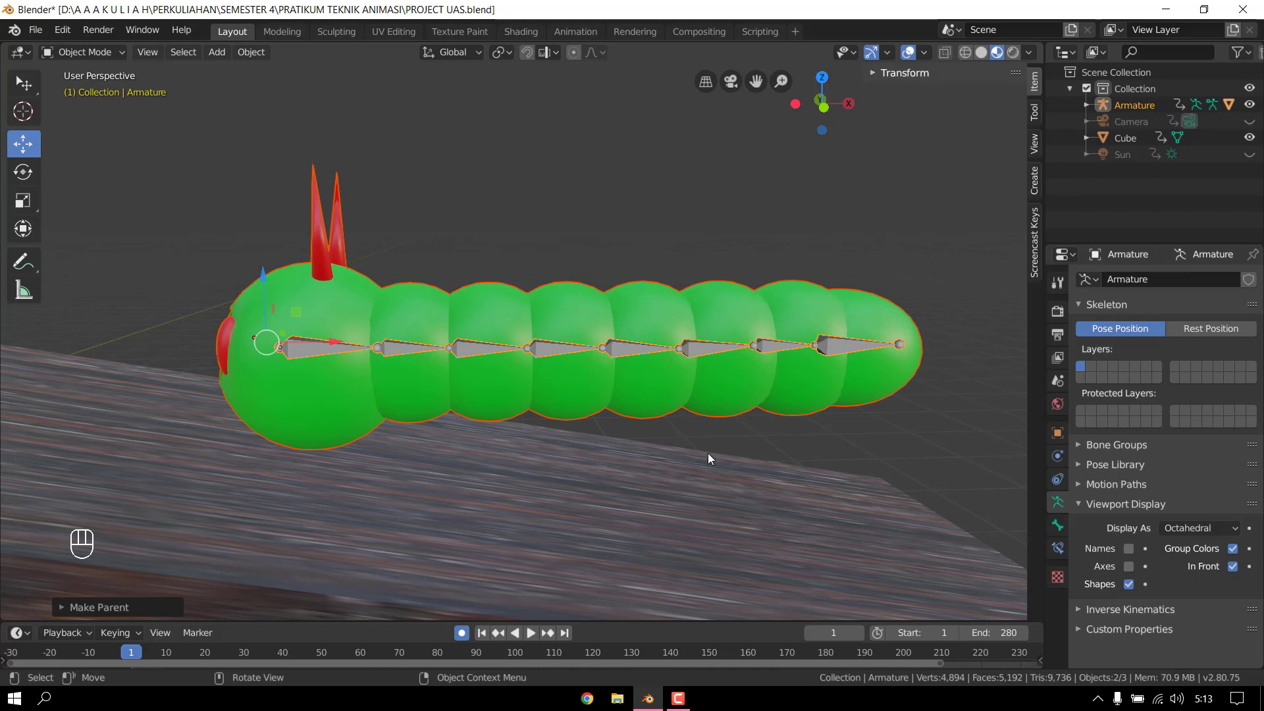
pyautogui.moveTo(709, 453); pyautogui.dragTo(976, 408, button='middle')
pyautogui.click(976, 413)
# - Switch to the Animation workspace for posing the caterpillar's armature
pyautogui.scroll(-3, 935, 421)
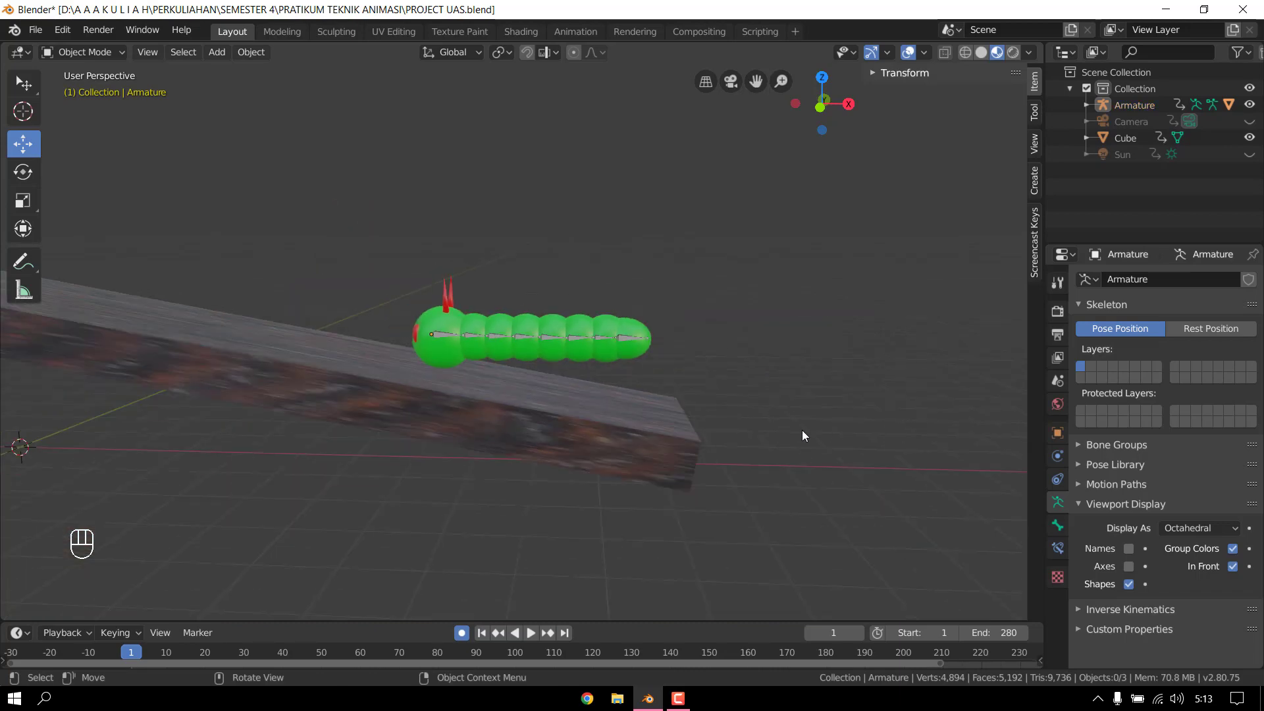
pyautogui.click(576, 31)
pyautogui.scroll(5, 668, 315)
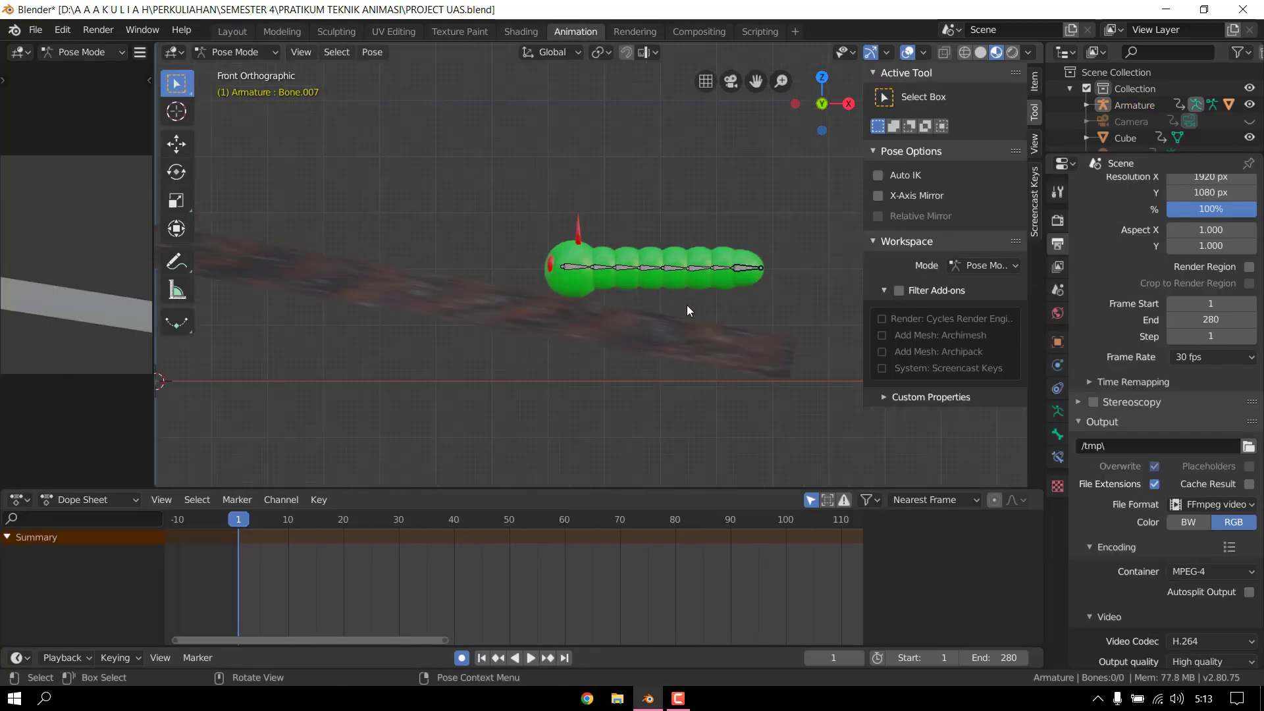
pyautogui.scroll(3, 630, 340)
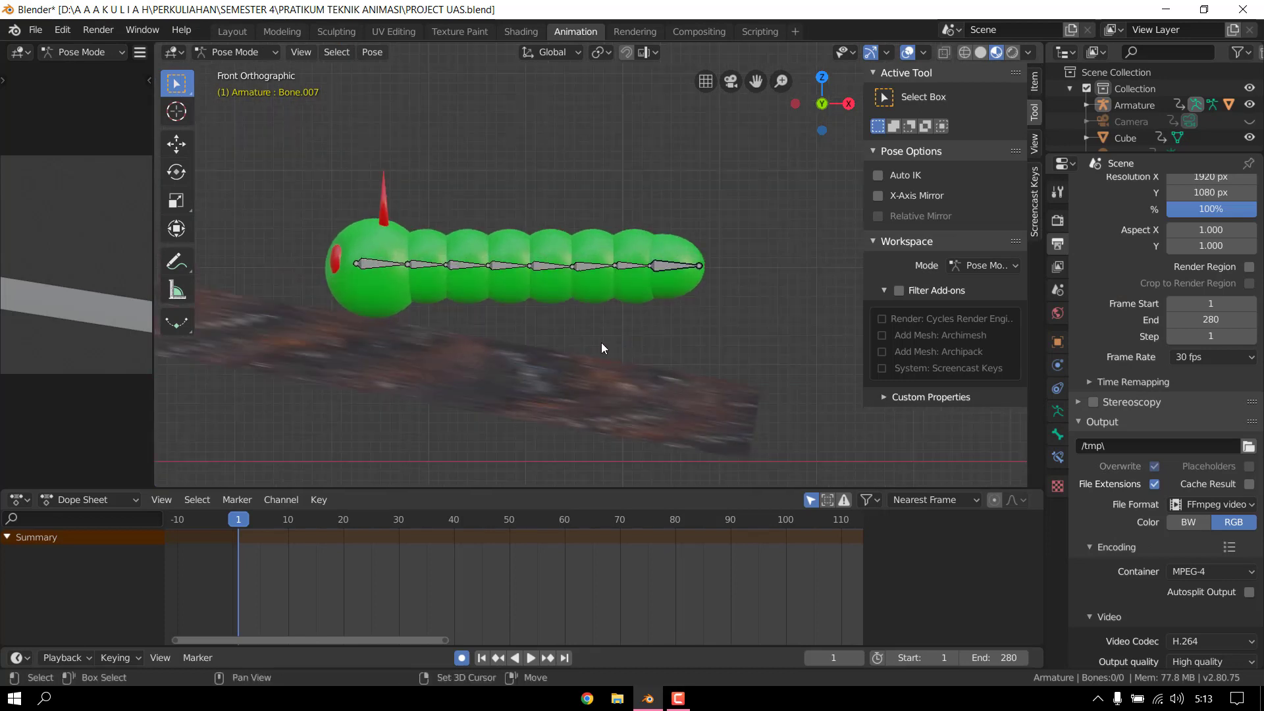
pyautogui.keyDown('shift'); pyautogui.moveTo(601, 347); pyautogui.dragTo(672, 339, button='middle'); pyautogui.keyUp('shift')
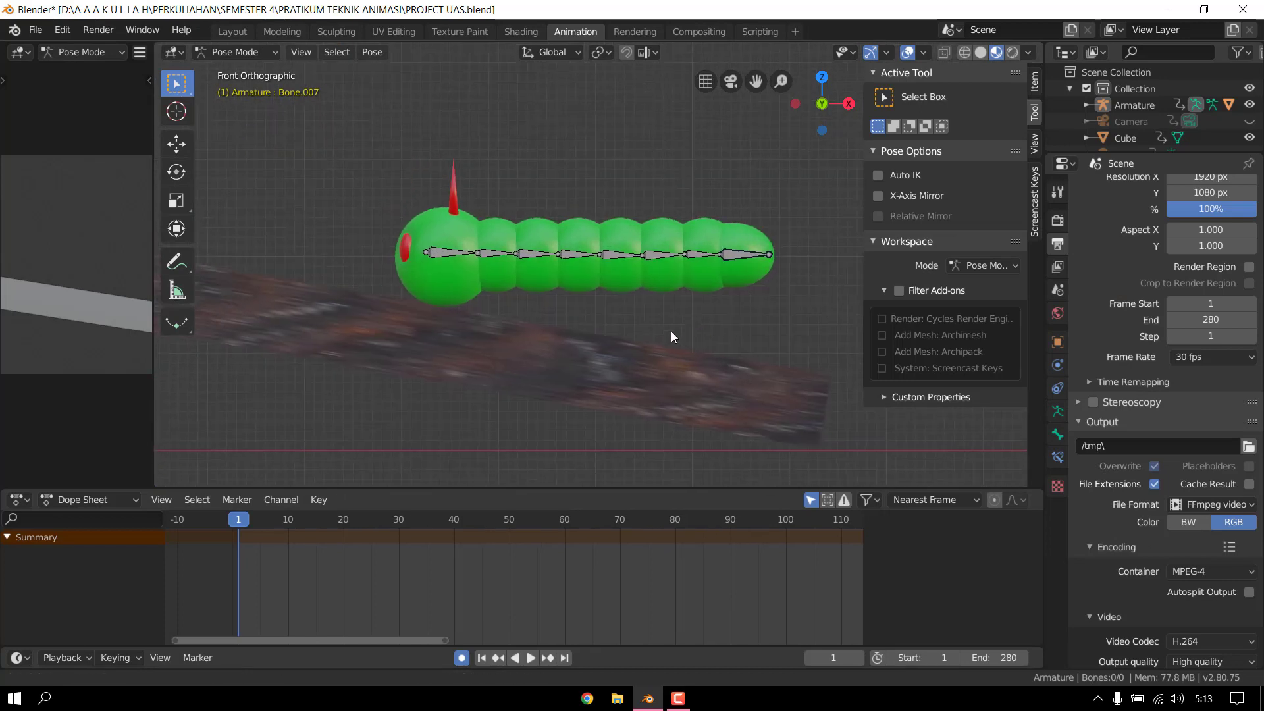
# - Collapse the Active Tool, Pose Options and Workspace sections to free up room beside the caterpillar
pyautogui.click(880, 78)
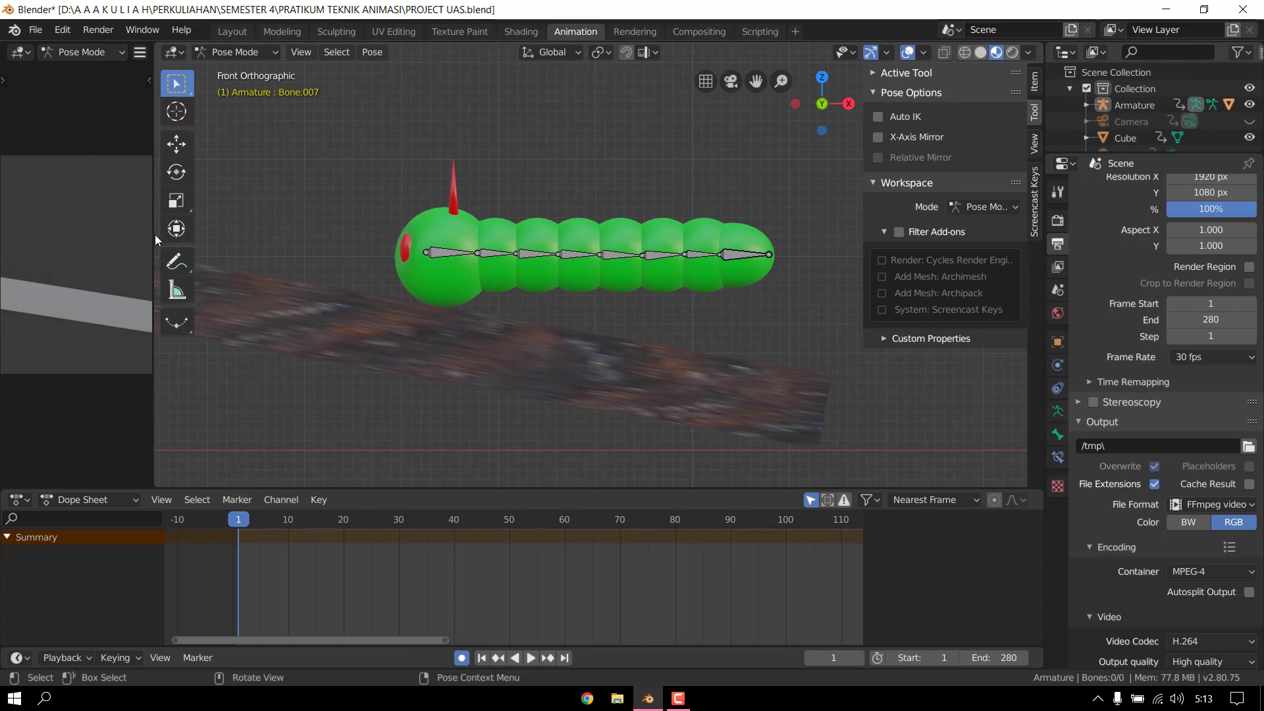
pyautogui.moveTo(153, 237)
pyautogui.mouseDown()
pyautogui.moveTo(72, 236)
pyautogui.moveTo(164, 235)
pyautogui.moveTo(150, 233)
pyautogui.mouseUp()
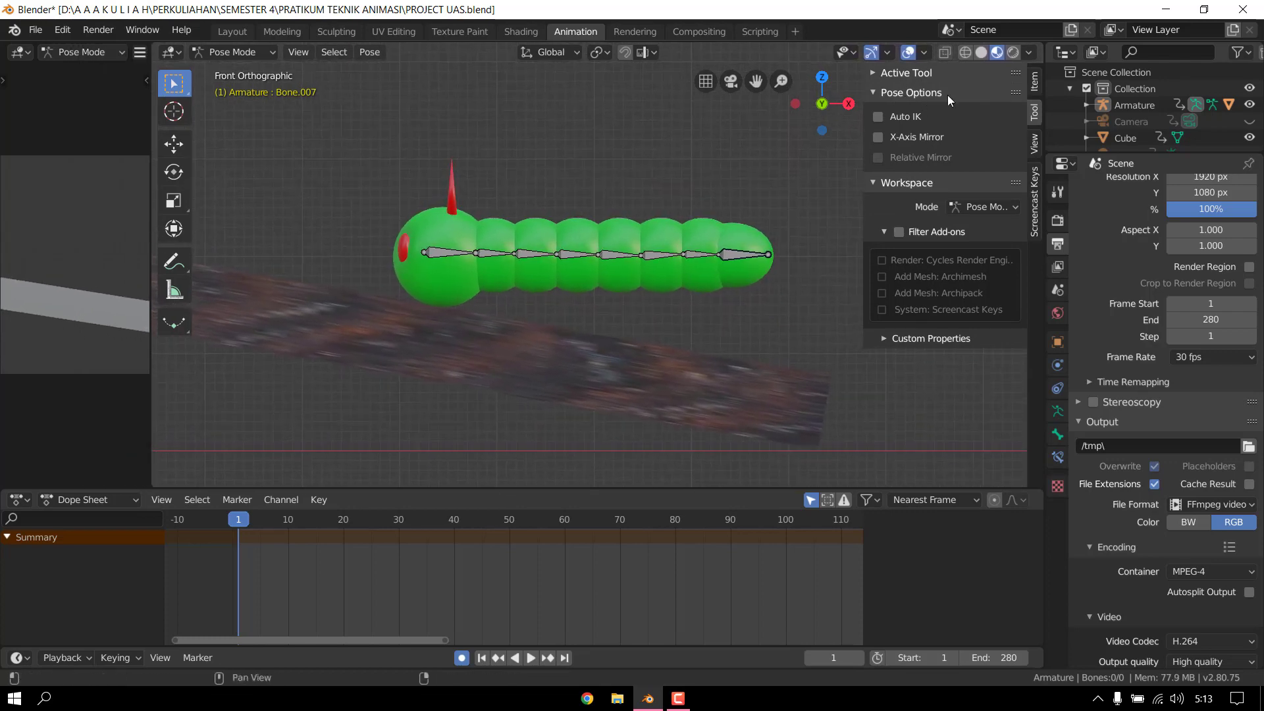
pyautogui.click(877, 94)
pyautogui.click(874, 113)
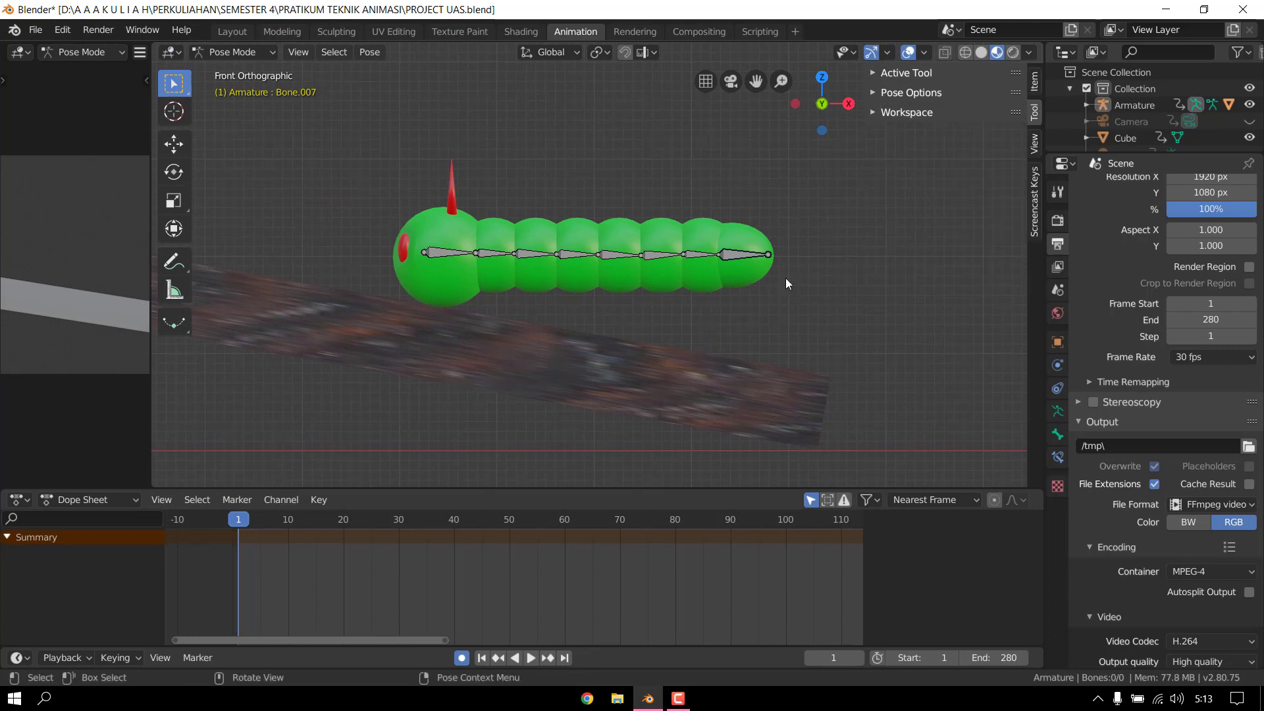
pyautogui.keyDown('shift'); pyautogui.moveTo(714, 316); pyautogui.dragTo(750, 337, button='middle'); pyautogui.keyUp('shift')
pyautogui.scroll(1, 749, 338)
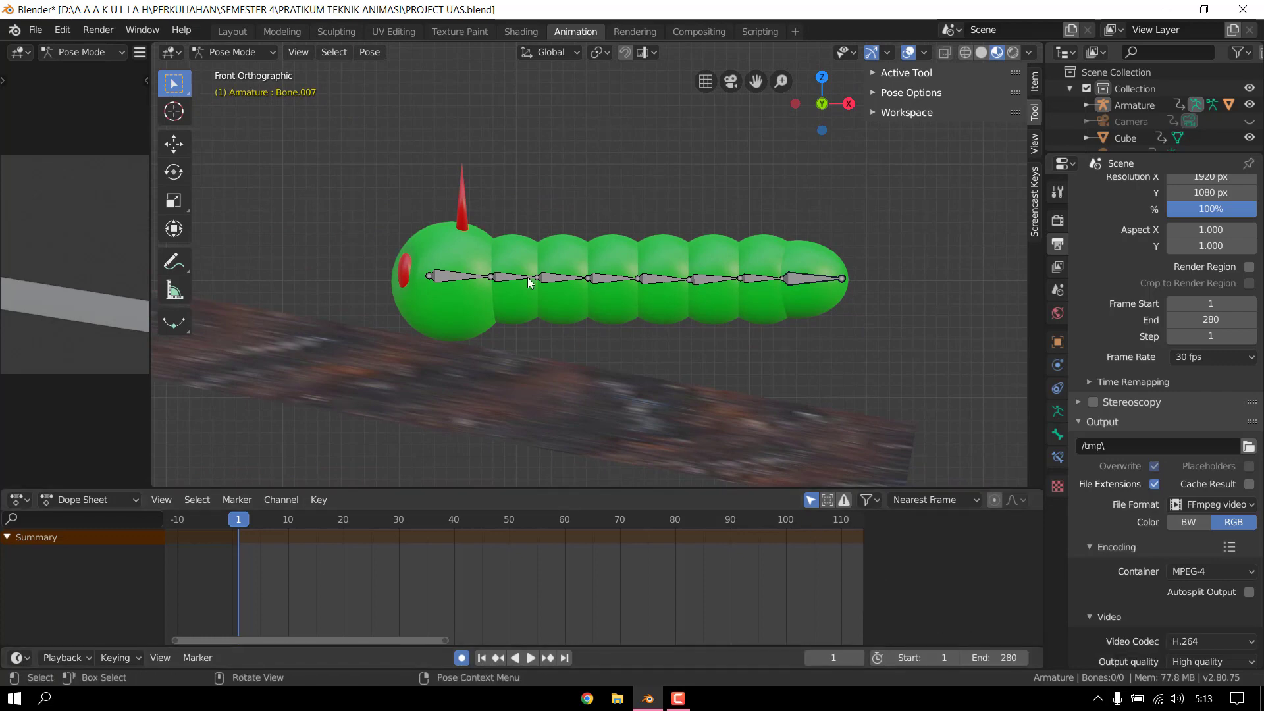
# - Stay in Pose Mode and select the whole bone chain from head to tail, with the head bone active
pyautogui.click(456, 282)
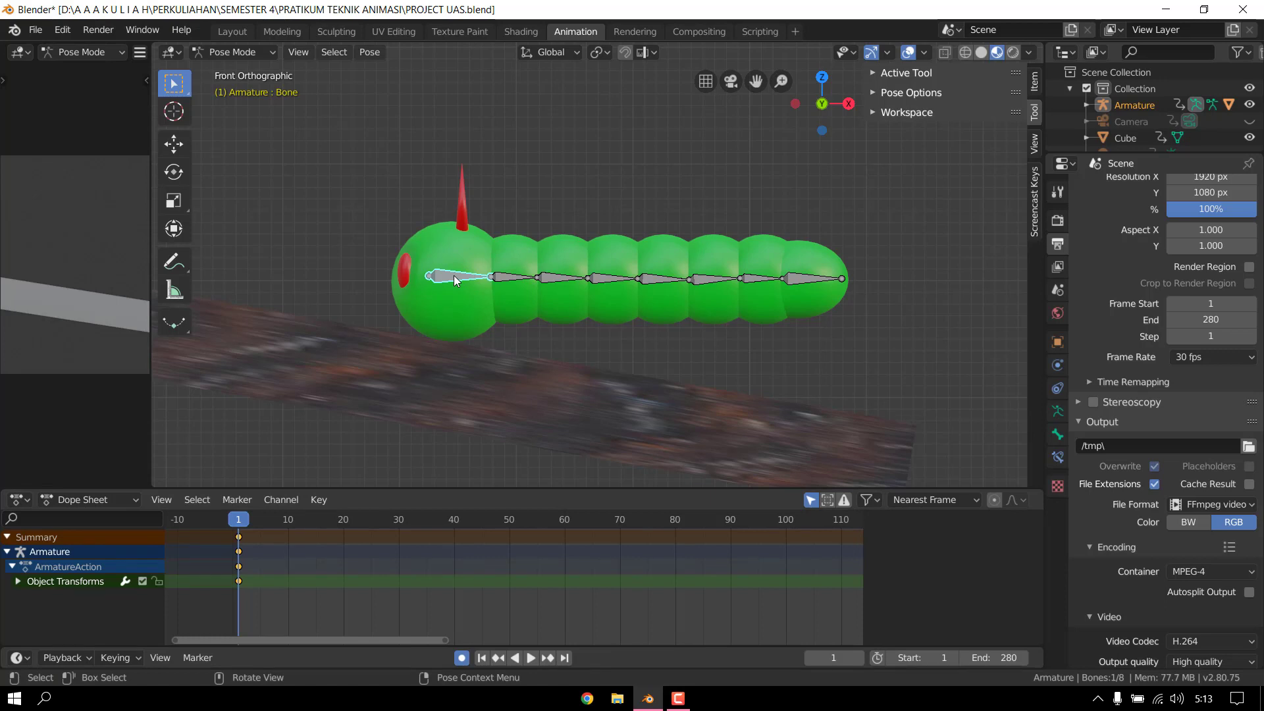
pyautogui.press('a')
pyautogui.click(234, 53)
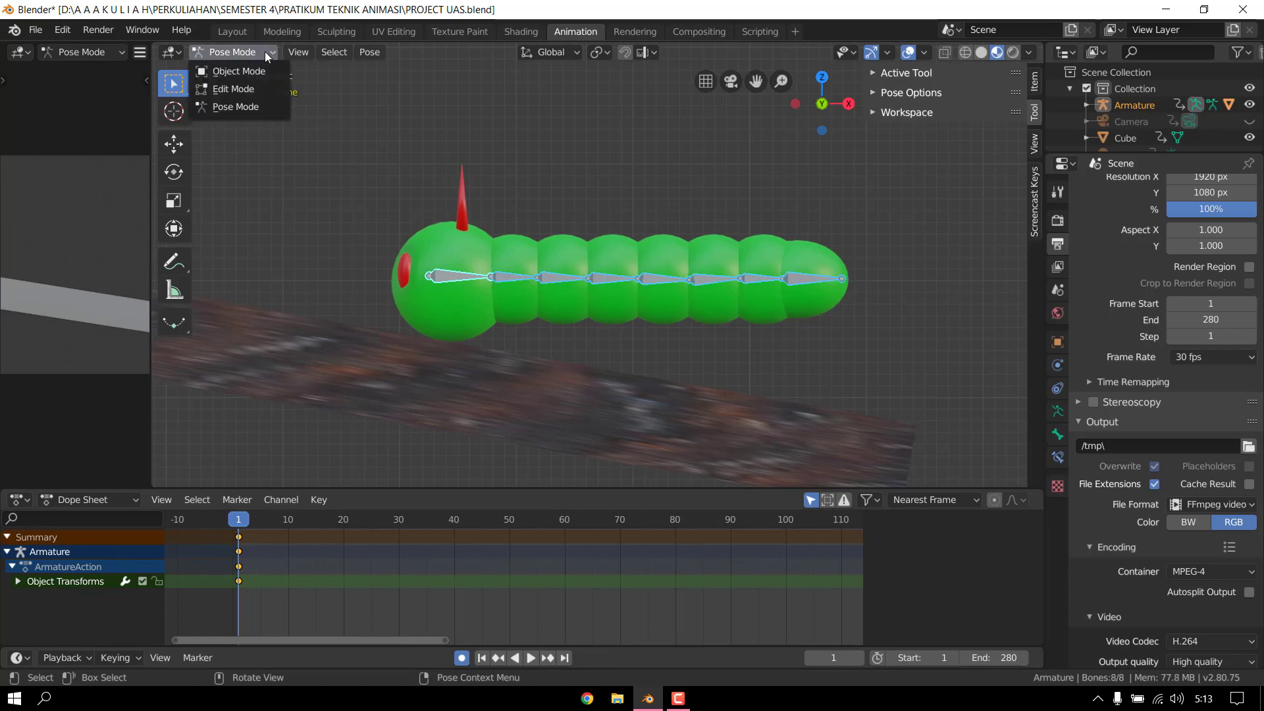
pyautogui.click(238, 108)
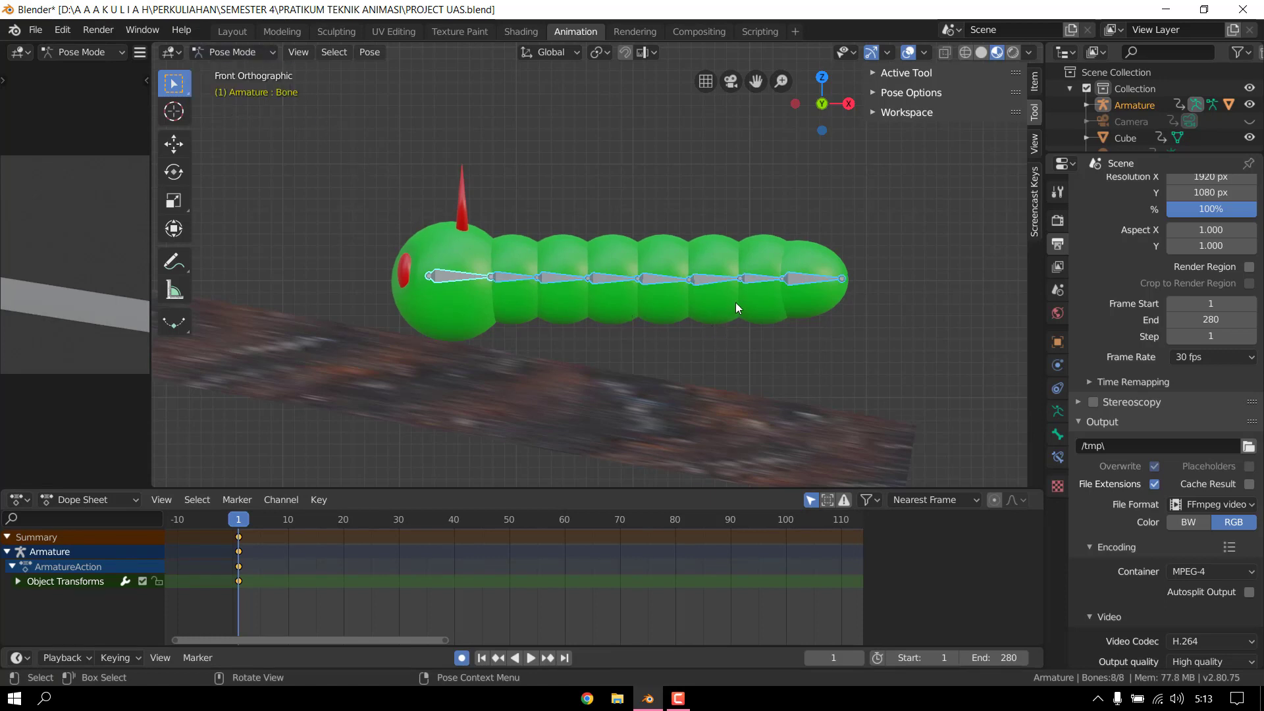
pyautogui.click(823, 284)
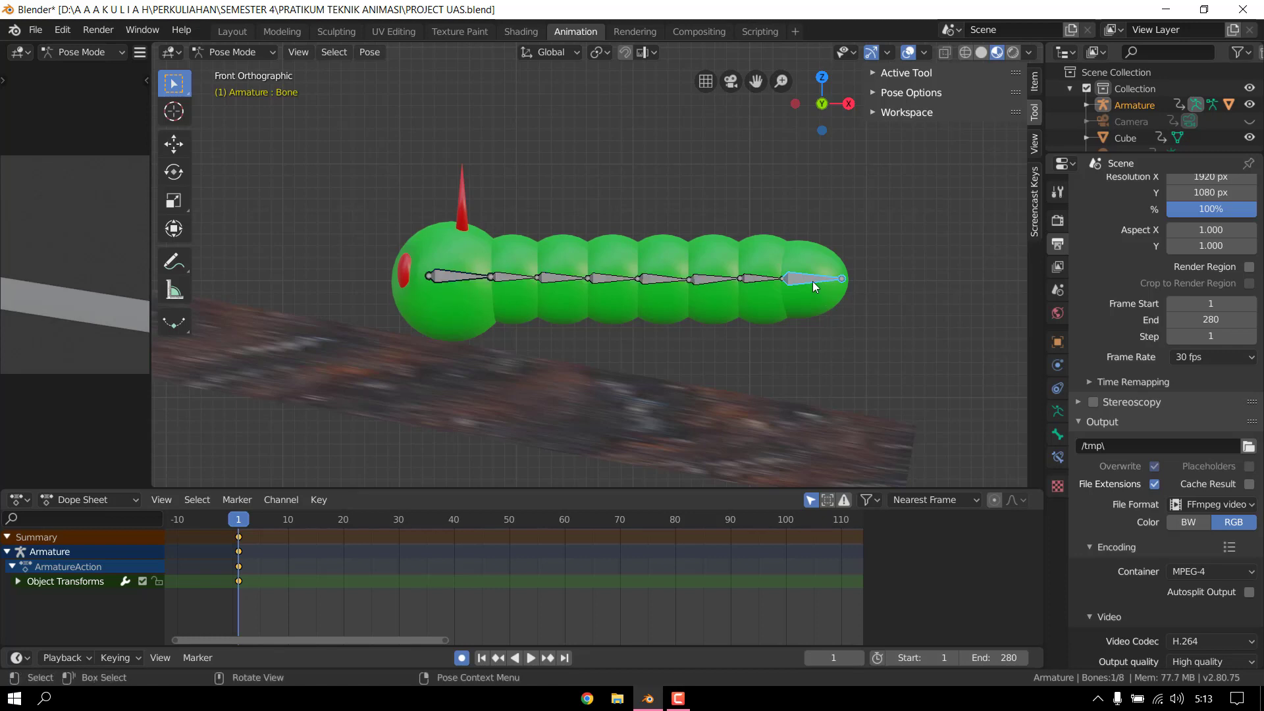
pyautogui.click(454, 282)
pyautogui.press('a')
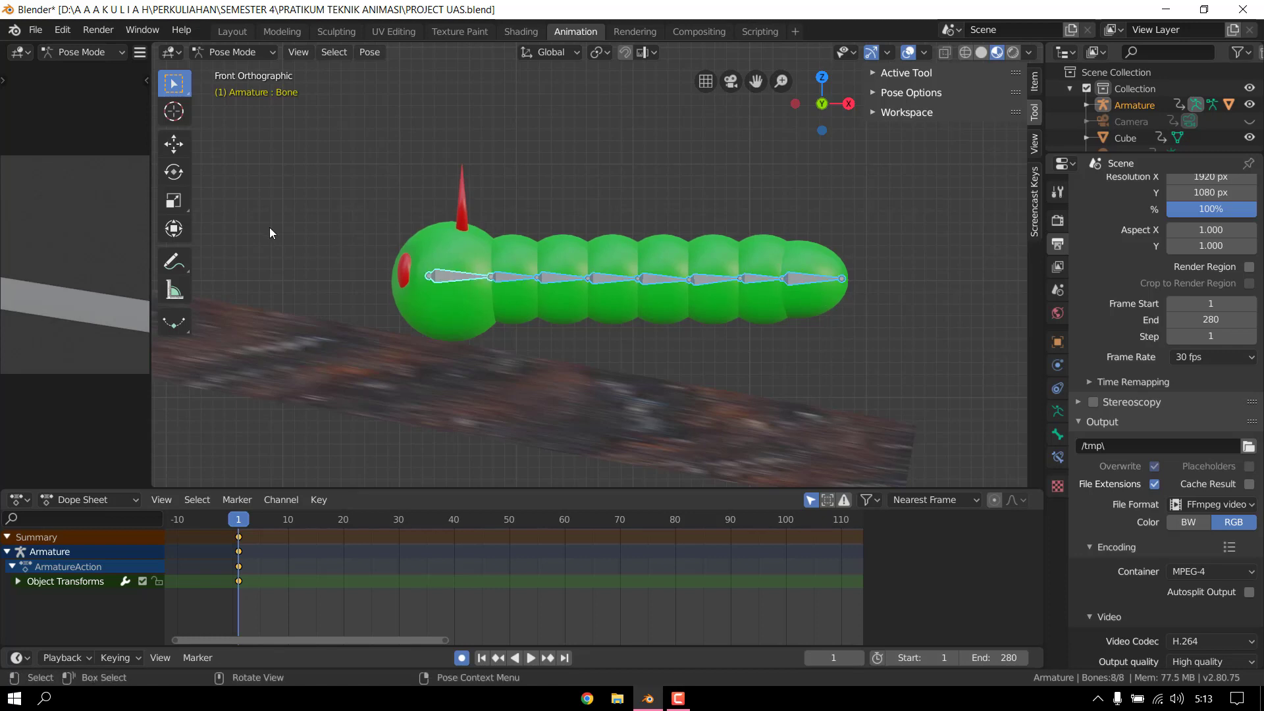
pyautogui.click(173, 144)
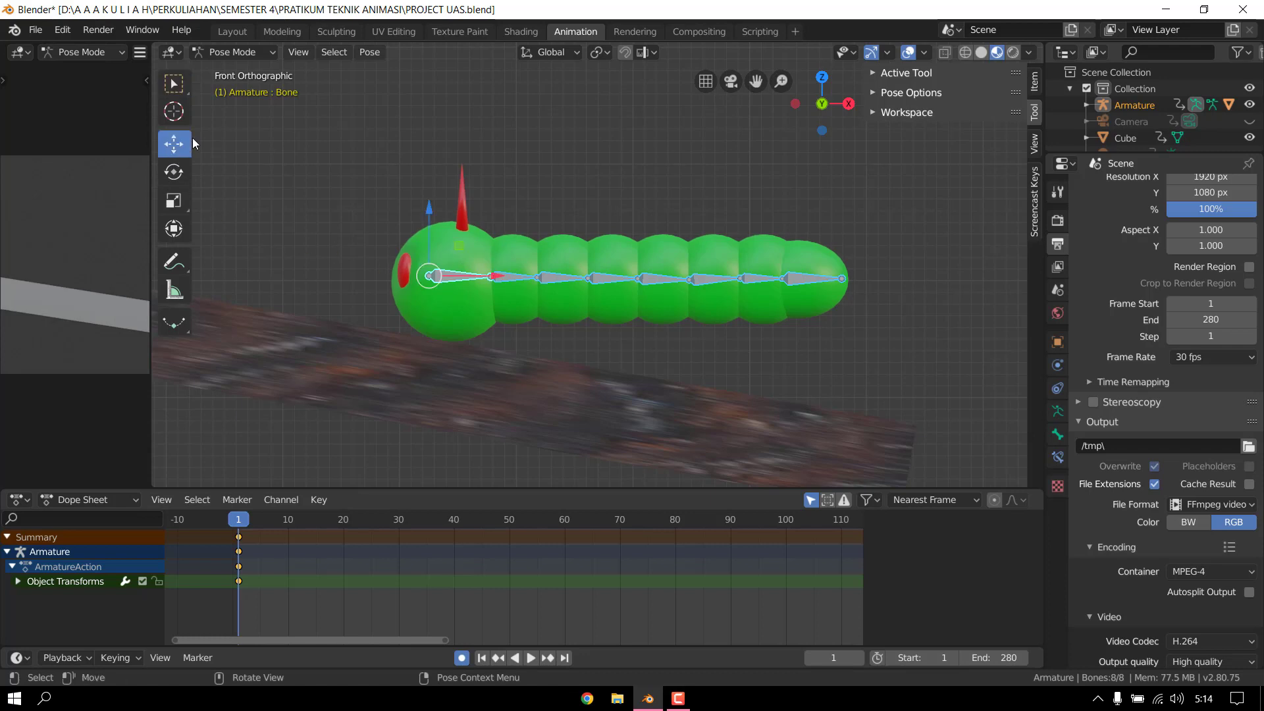
pyautogui.click(183, 109)
pyautogui.click(190, 82)
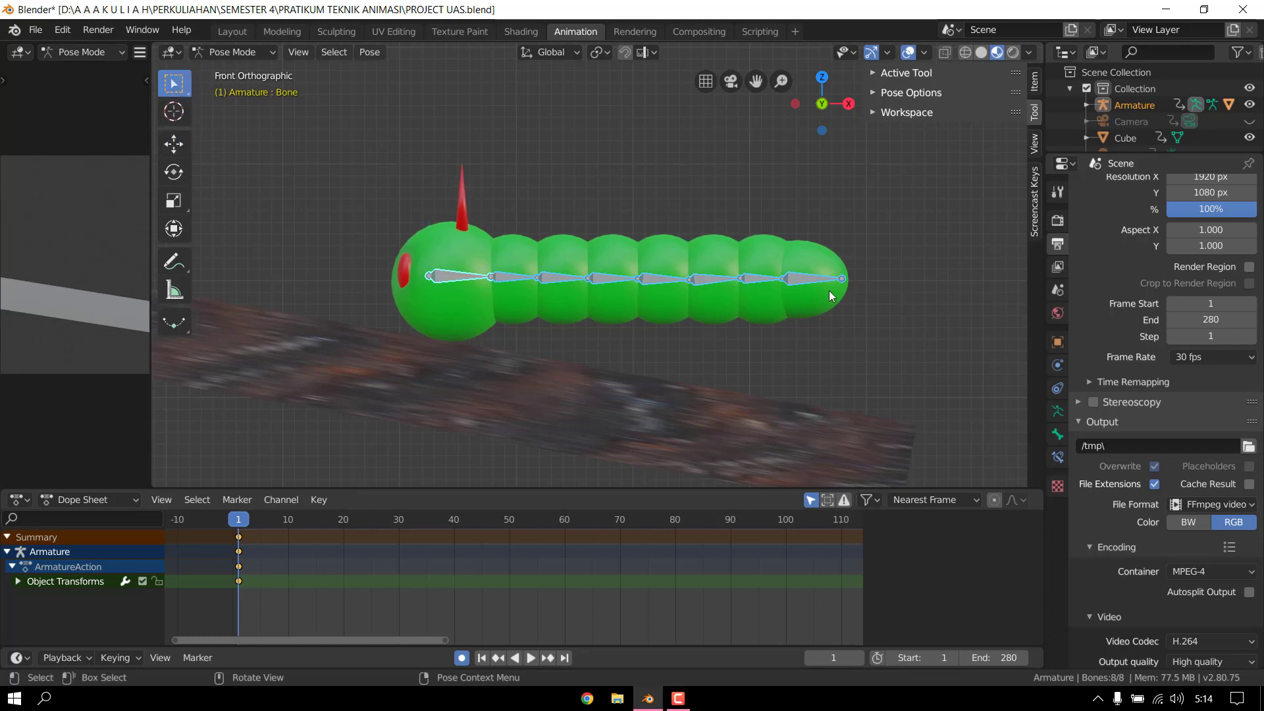
# - Select only the tail bone and try to move it vertically along Z
pyautogui.click(808, 298)
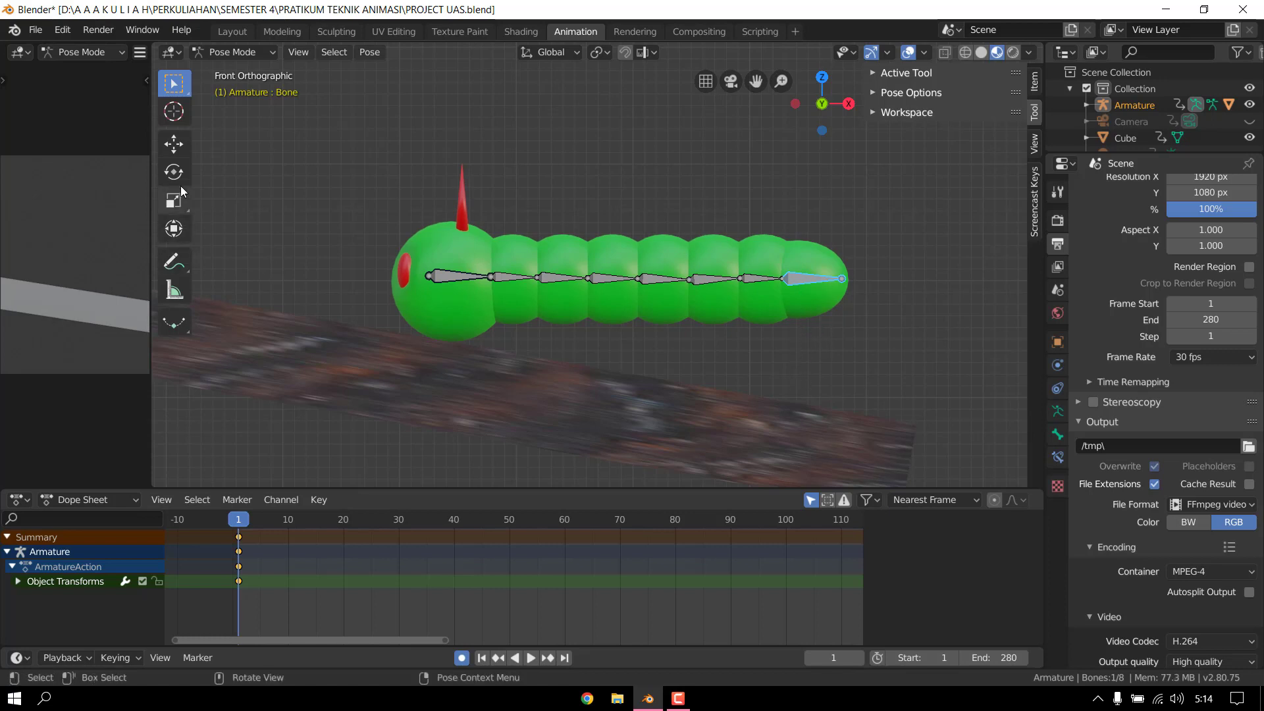
pyautogui.click(174, 144)
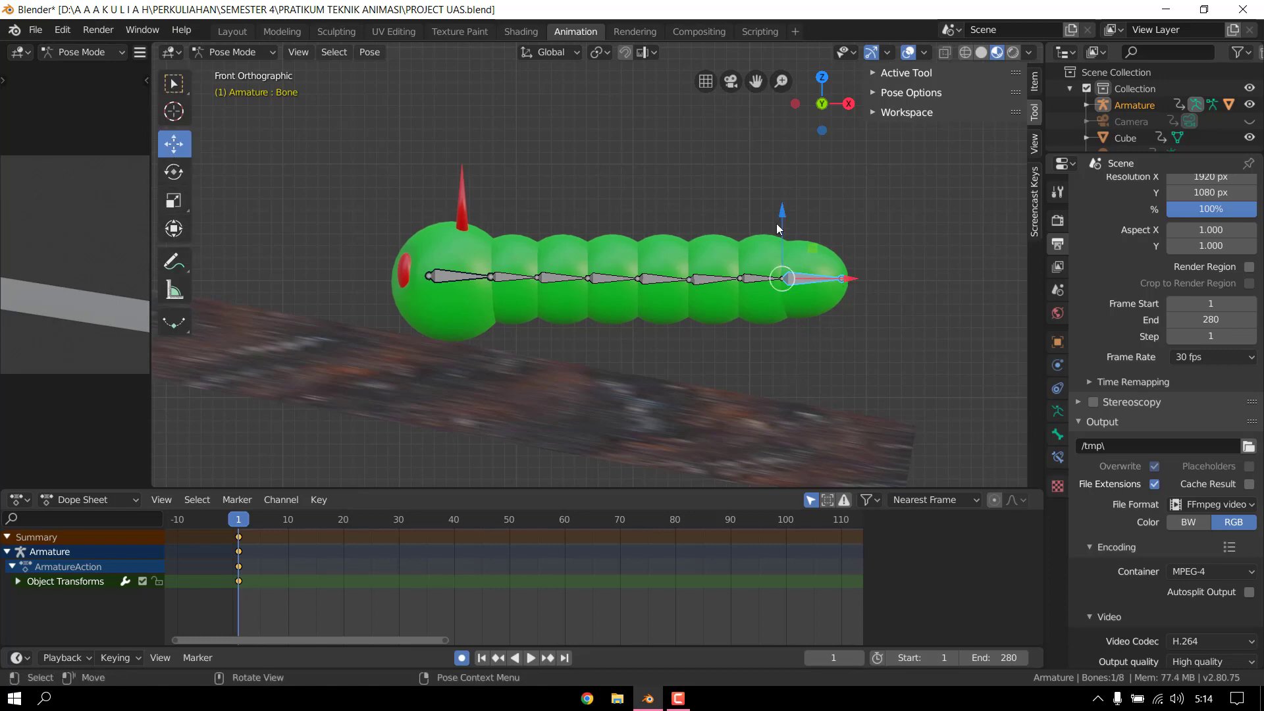
pyautogui.press('r')
pyautogui.moveTo(784, 262); pyautogui.dragTo(783, 262)
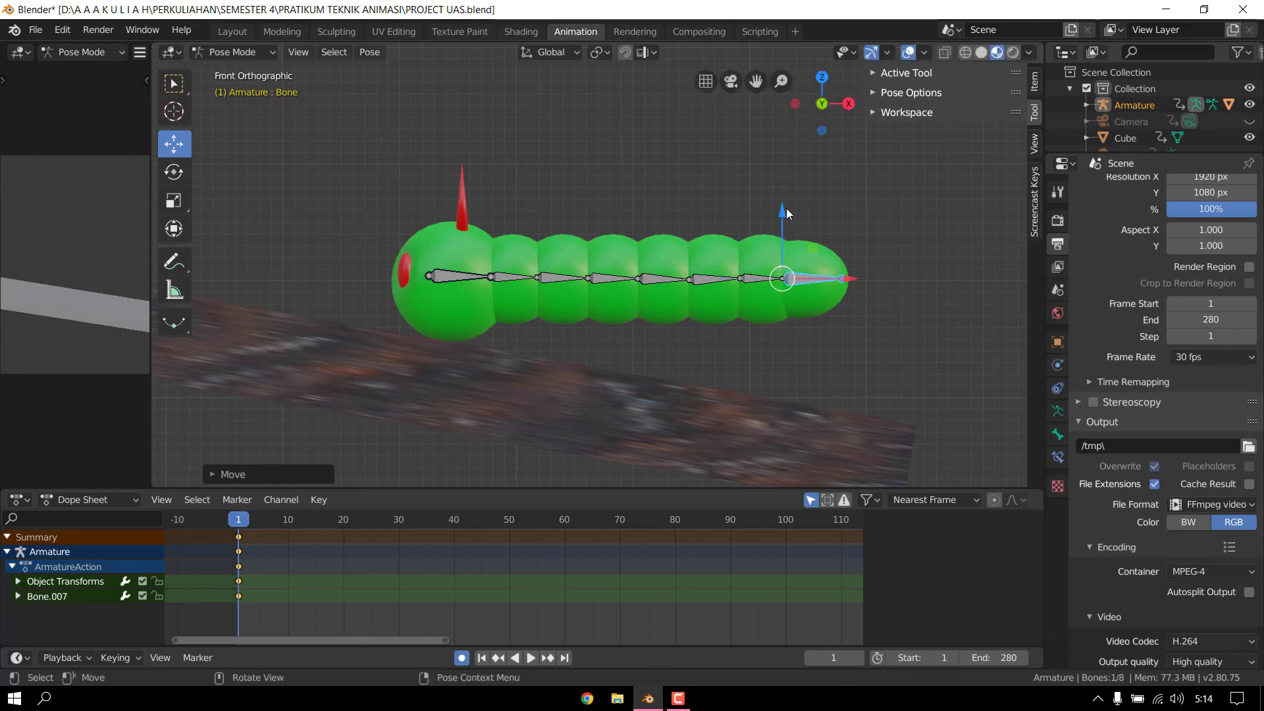
pyautogui.moveTo(785, 209); pyautogui.dragTo(786, 236)
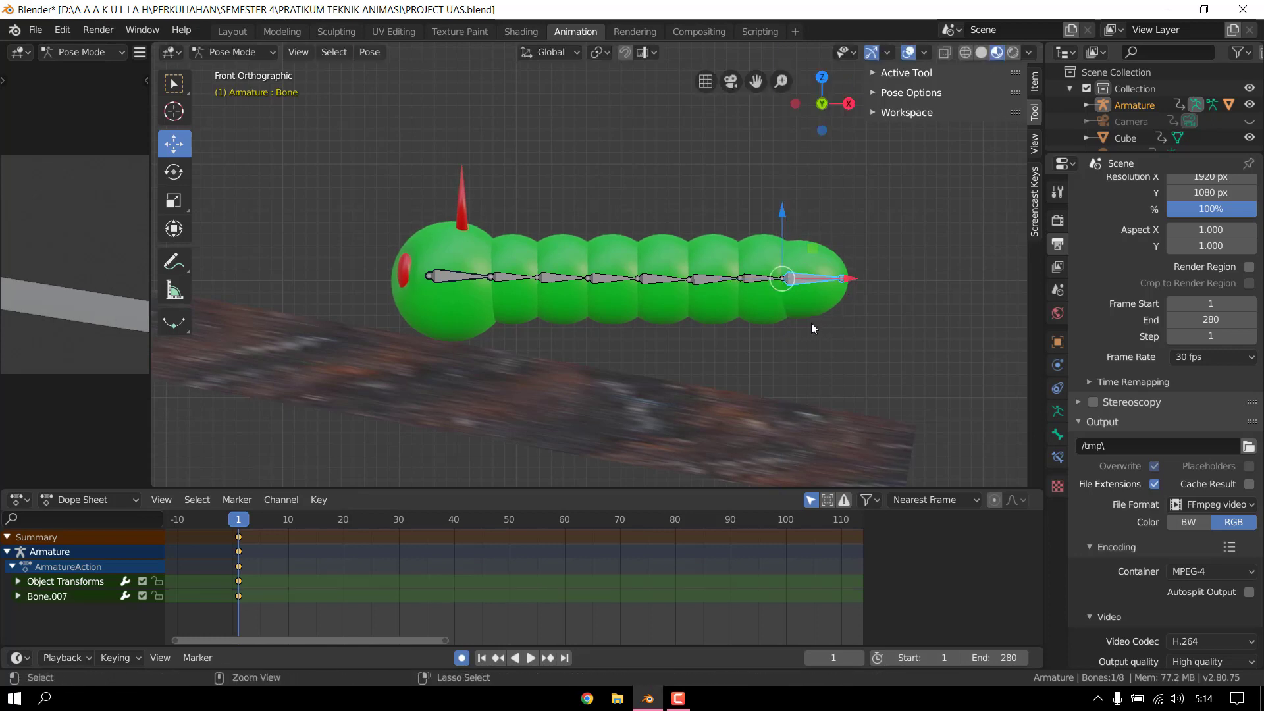
# - Switch back to the Select Box tool, make the head bone active and select all bones of the armature
pyautogui.click(530, 281)
pyautogui.press('a')
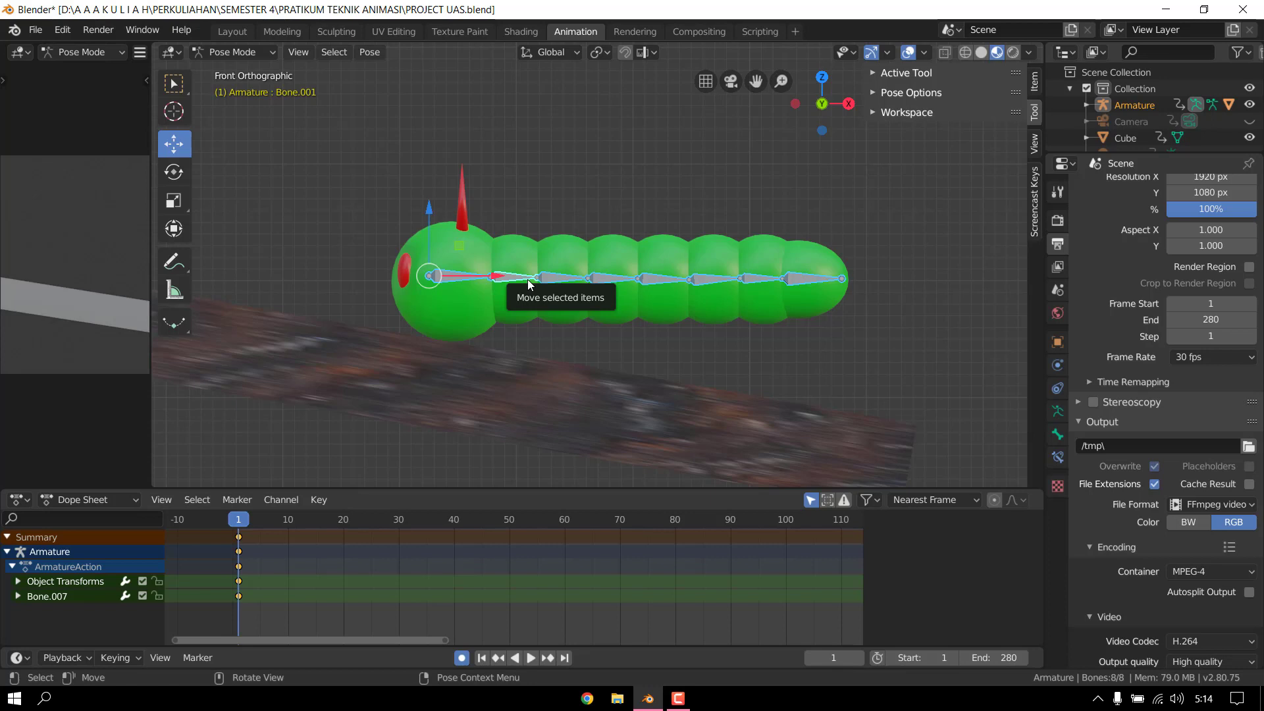
pyautogui.click(174, 85)
pyautogui.click(456, 279)
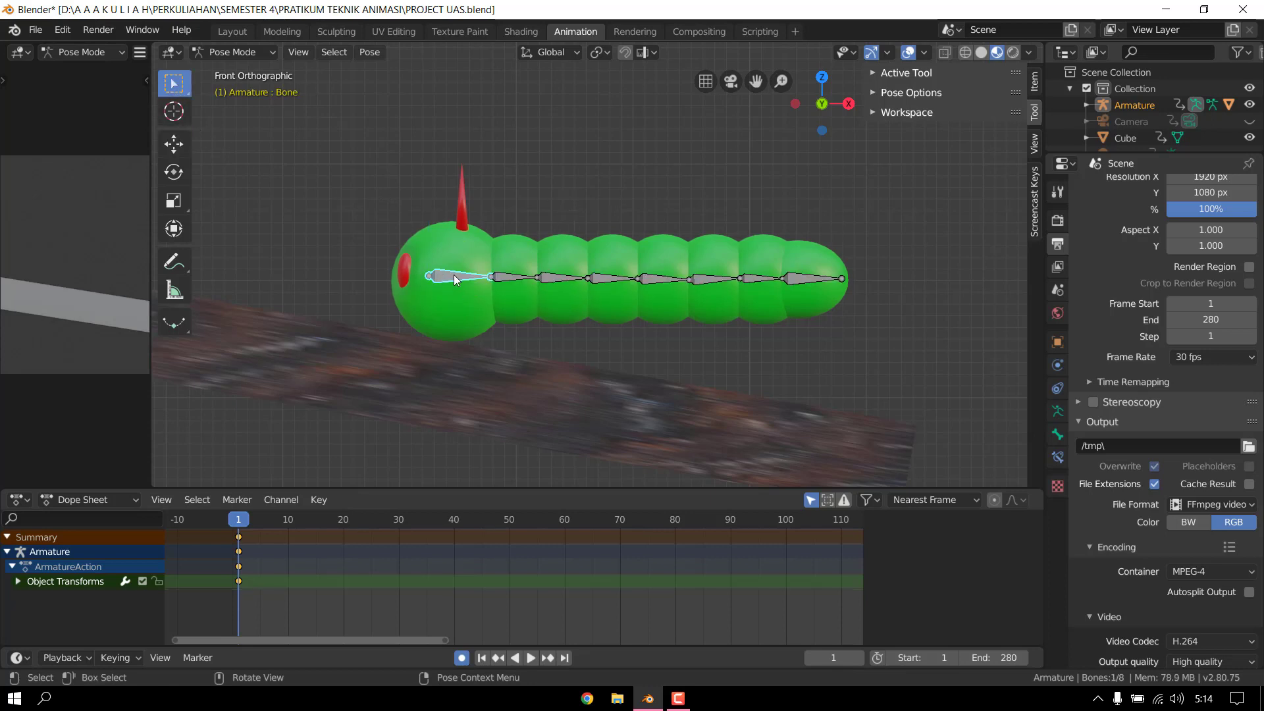
pyautogui.press('a')
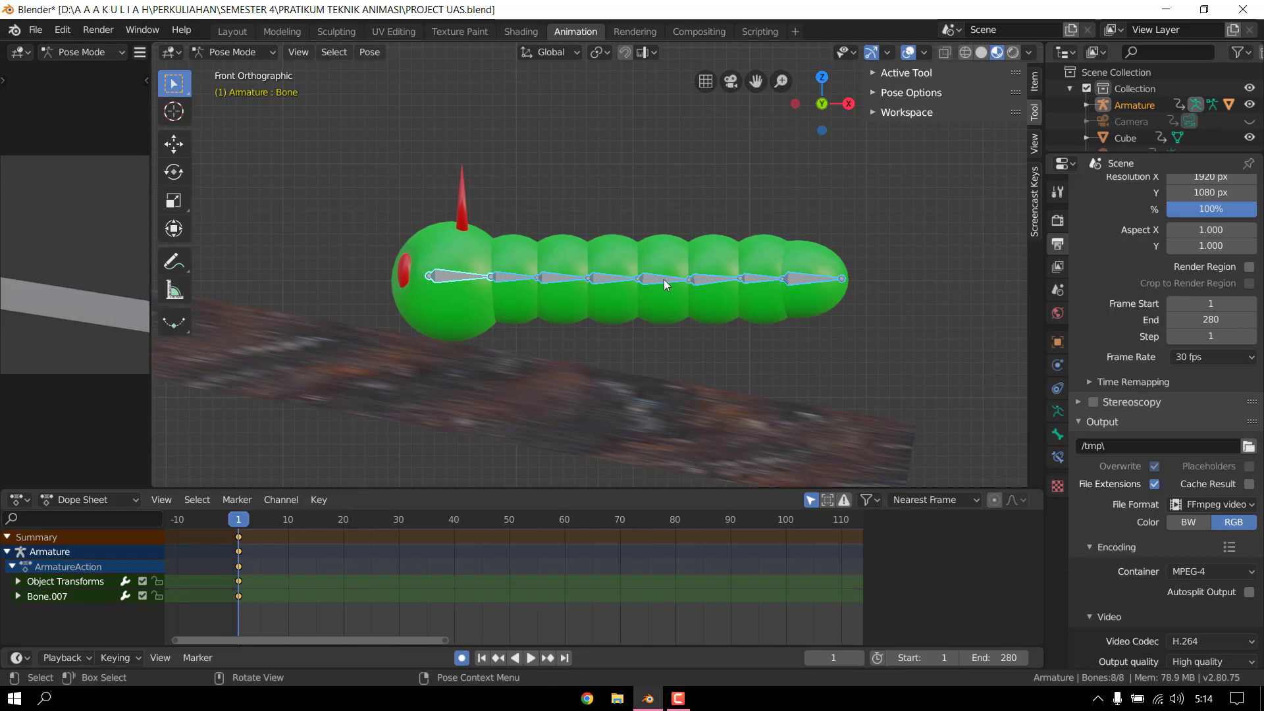
# - Select all bones of the armature and rotate them so the caterpillar's body follows the slope of the log
pyautogui.click(437, 283)
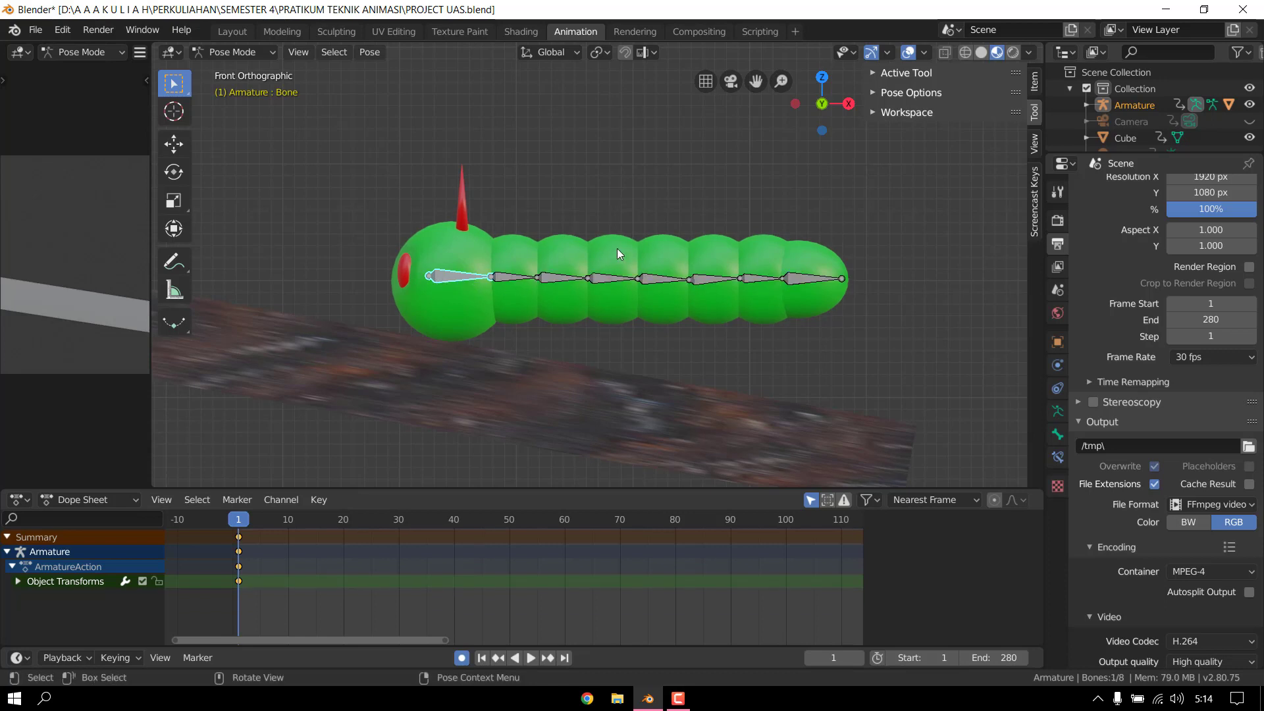
pyautogui.click(713, 279)
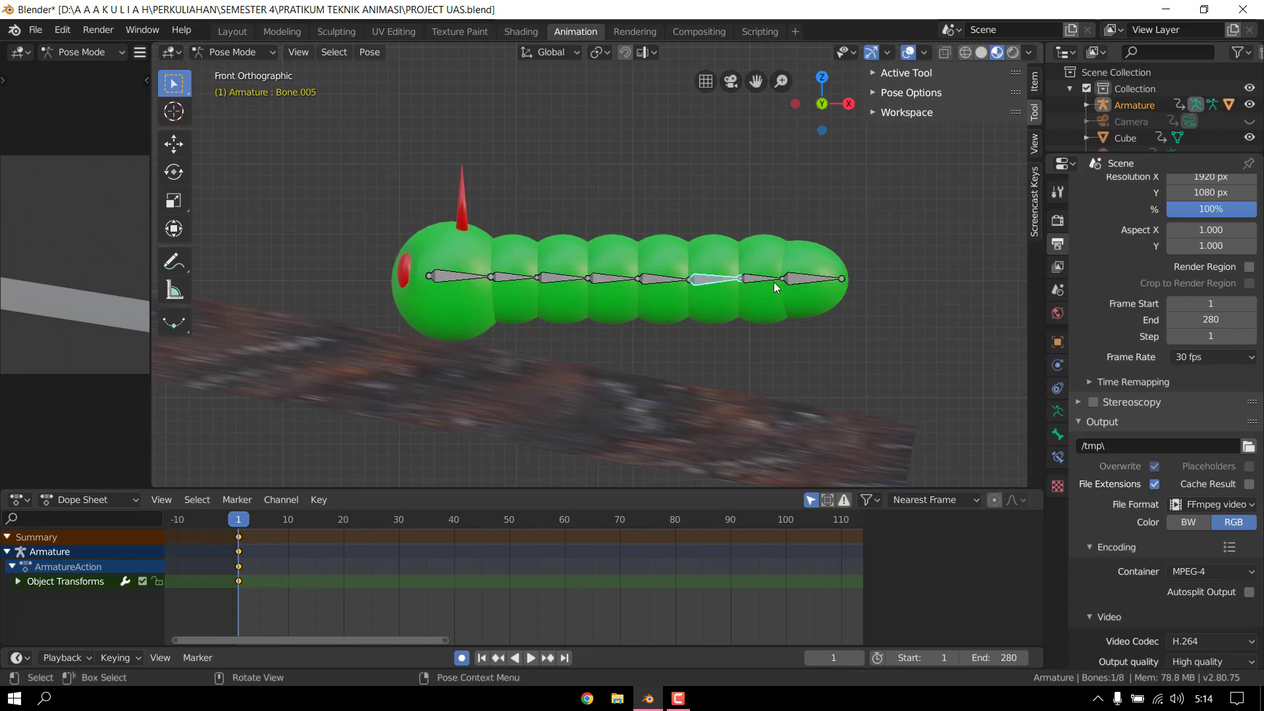
pyautogui.press('a')
pyautogui.click(173, 144)
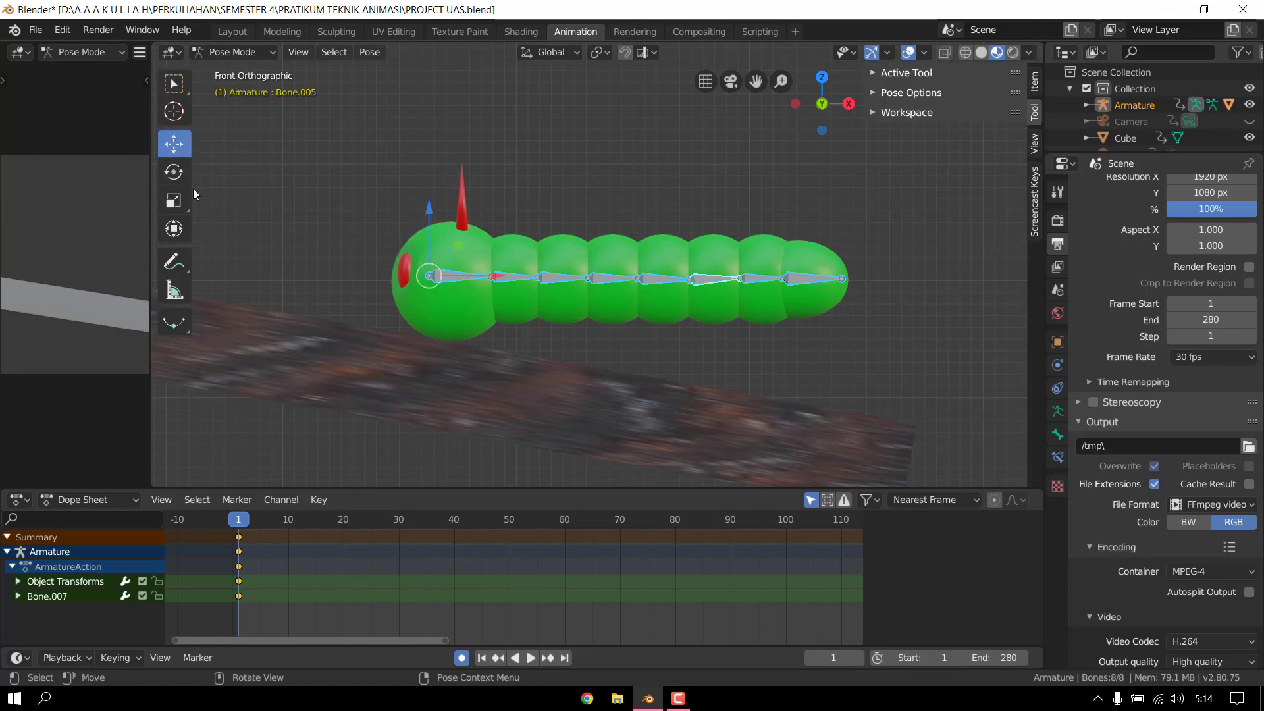
pyautogui.click(173, 172)
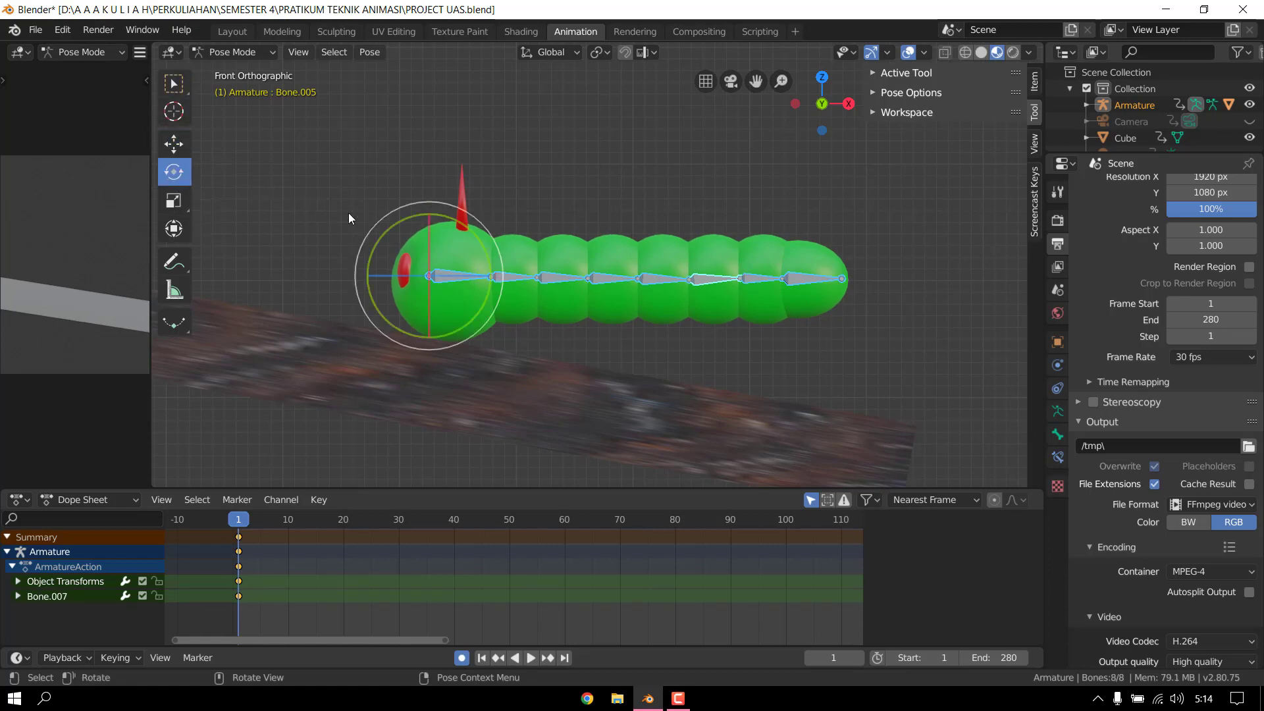
pyautogui.moveTo(490, 275); pyautogui.dragTo(789, 398)
pyautogui.scroll(2, 836, 426)
pyautogui.keyDown('shift'); pyautogui.moveTo(838, 434); pyautogui.dragTo(798, 359, button='middle'); pyautogui.keyUp('shift')
# - Raise the whole armature slightly along Z above the log and make a tiny scale adjustment to it
pyautogui.click(173, 143)
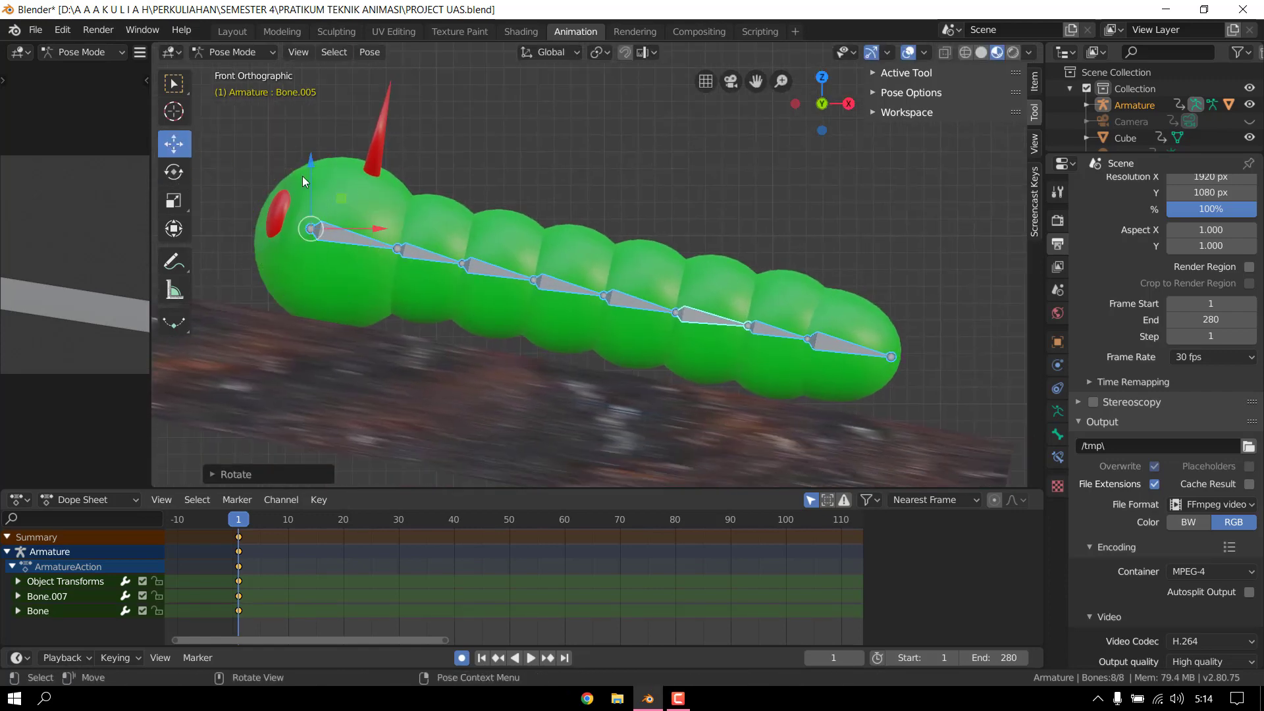
pyautogui.moveTo(319, 173); pyautogui.dragTo(316, 158)
pyautogui.keyDown('shift'); pyautogui.moveTo(681, 362); pyautogui.dragTo(682, 332, button='middle'); pyautogui.keyUp('shift')
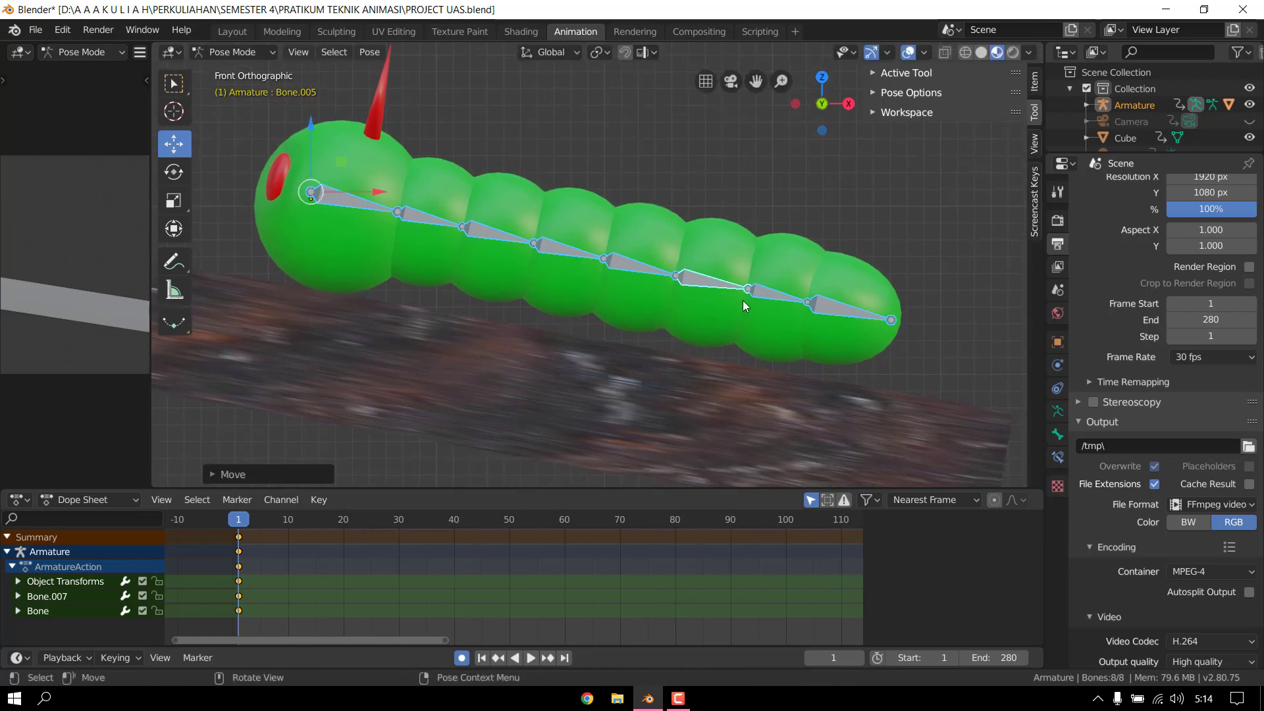
pyautogui.press('s')
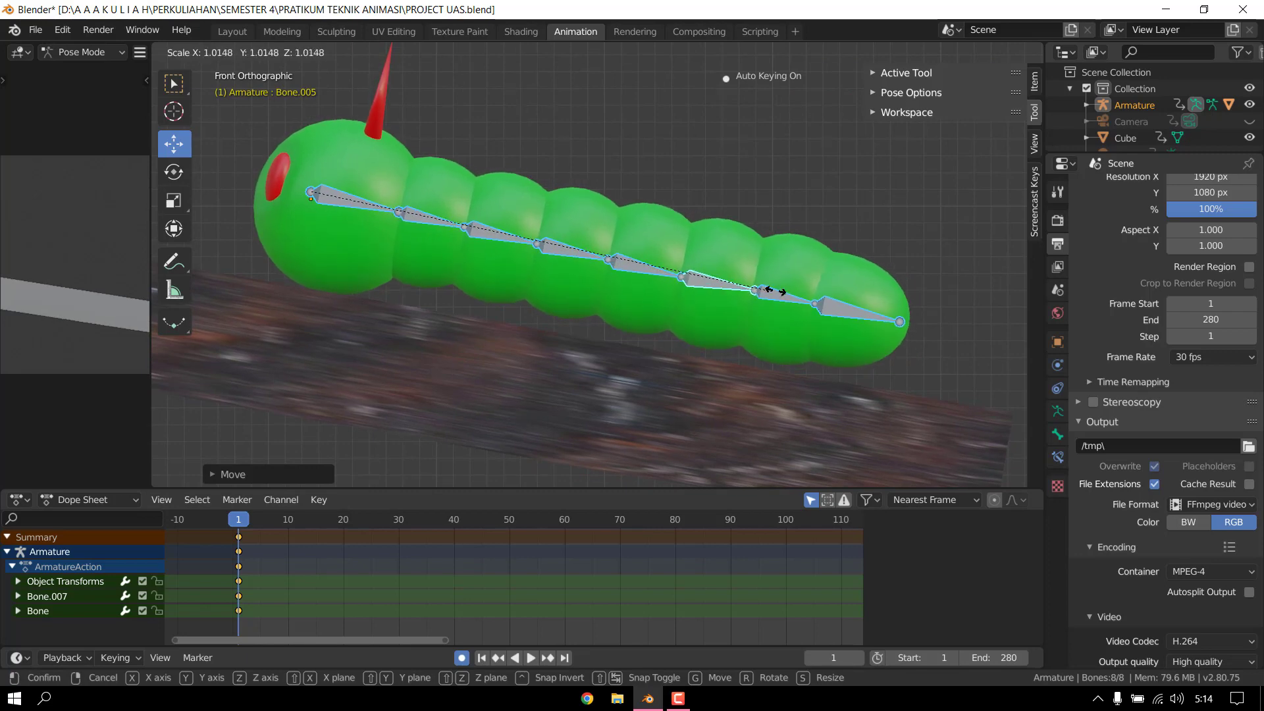
pyautogui.click(768, 293)
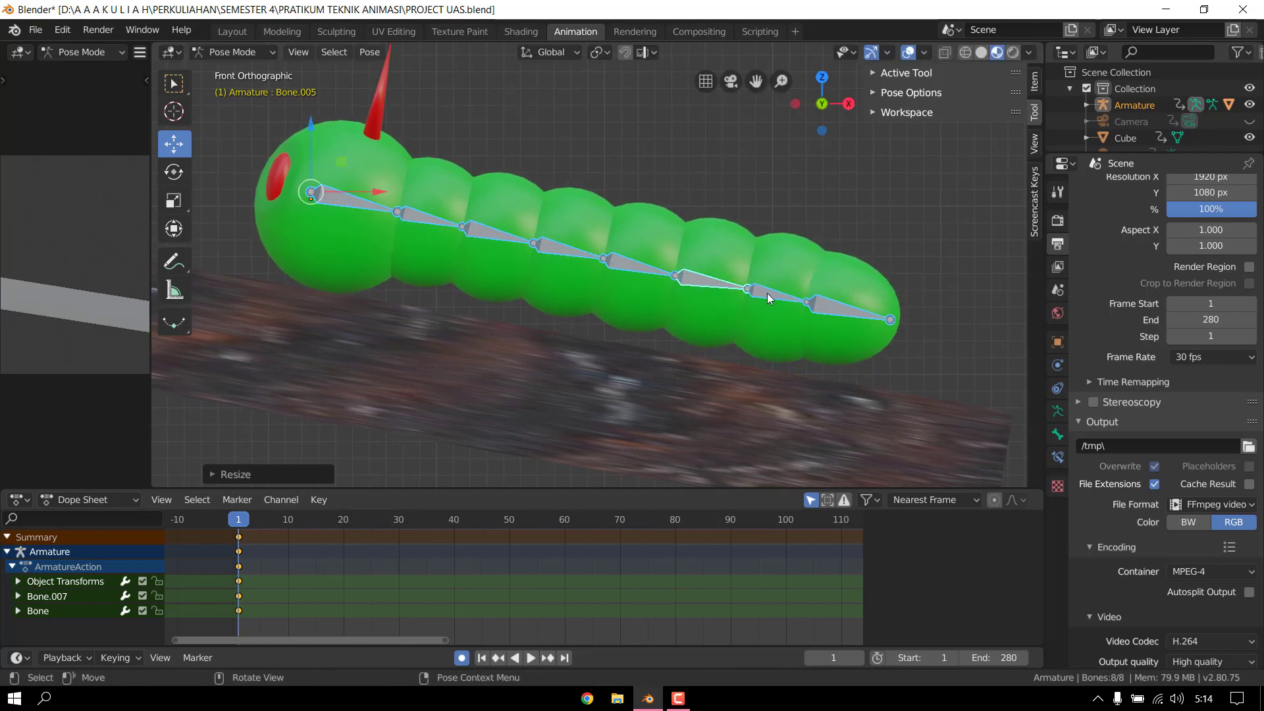
# - Rotate the whole armature by about 1.89° more to match the log's slope, and deselect all bones
pyautogui.press('r')
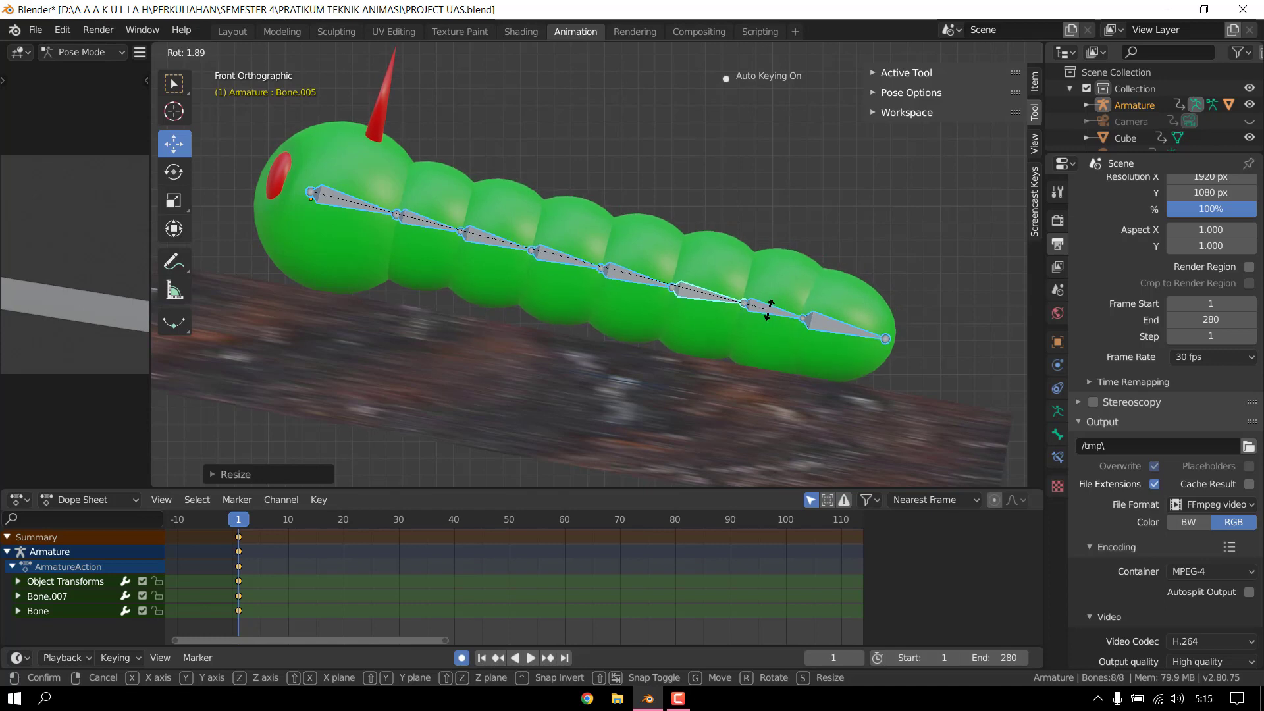
pyautogui.click(770, 309)
pyautogui.scroll(-2, 883, 375)
pyautogui.click(886, 376)
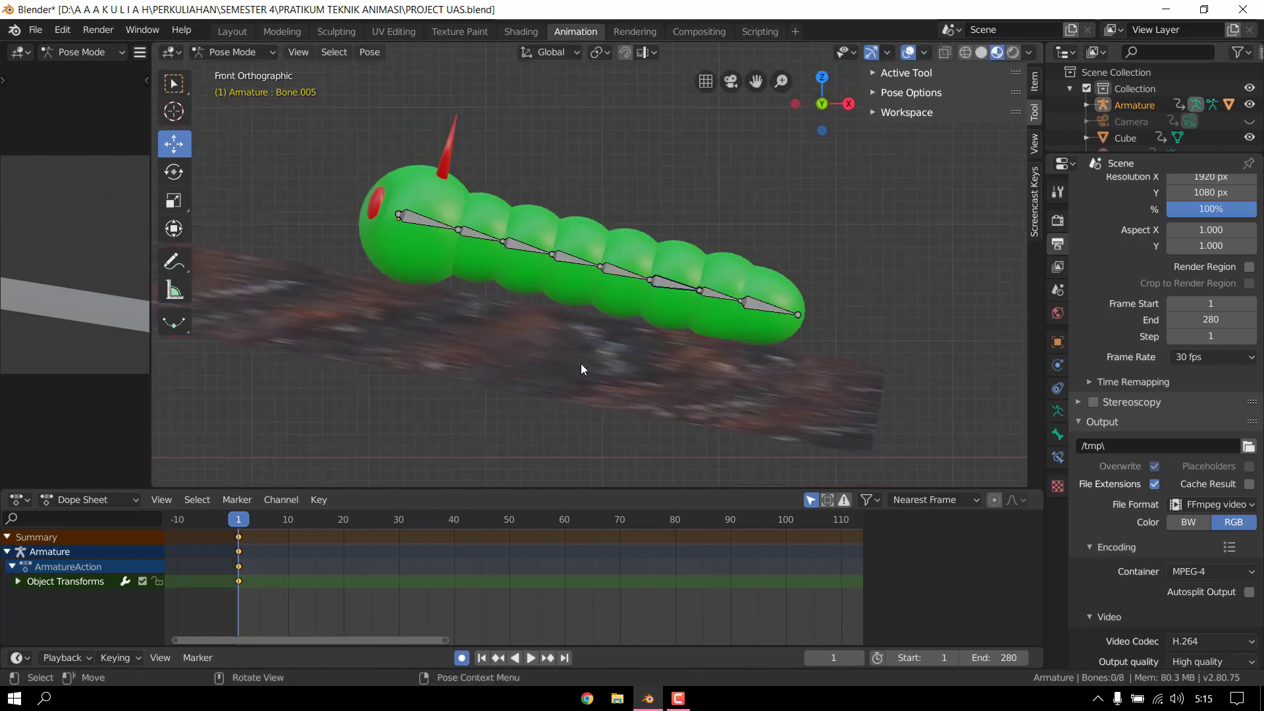
# - Set the active keying set to LocRotScale
pyautogui.keyDown('shift'); pyautogui.moveTo(582, 369); pyautogui.dragTo(648, 363, button='middle'); pyautogui.keyUp('shift')
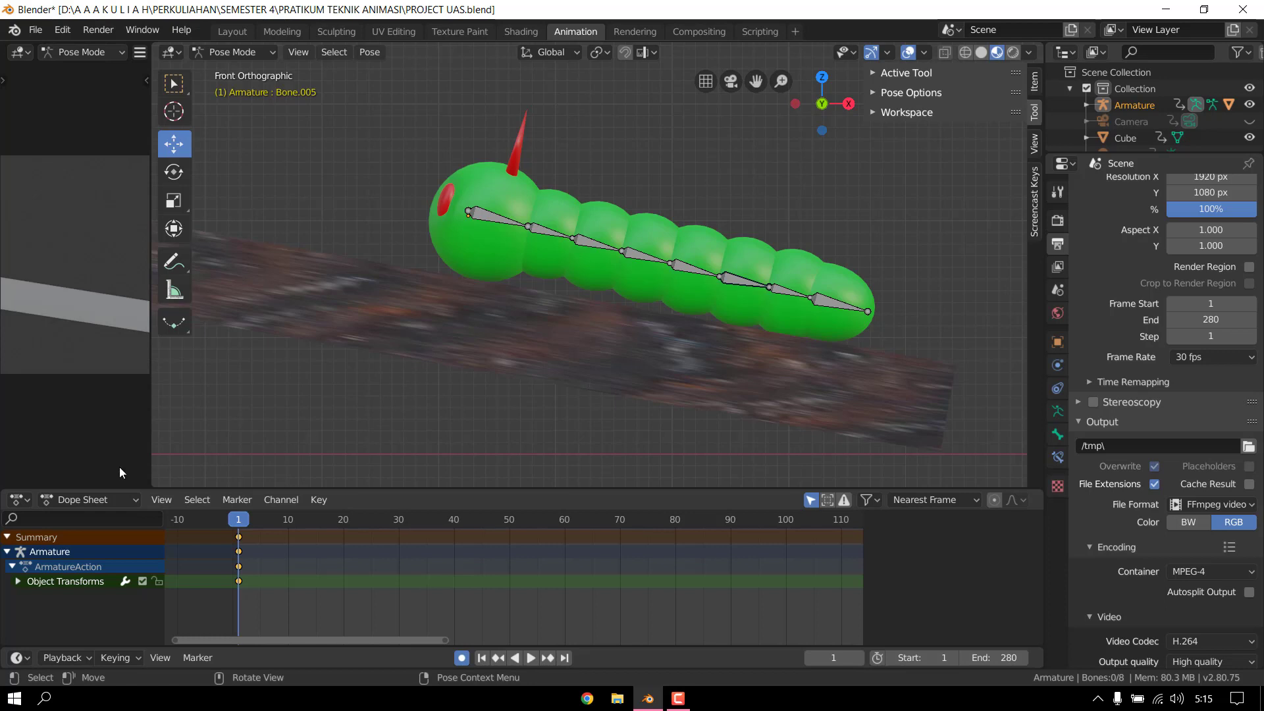
pyautogui.click(139, 659)
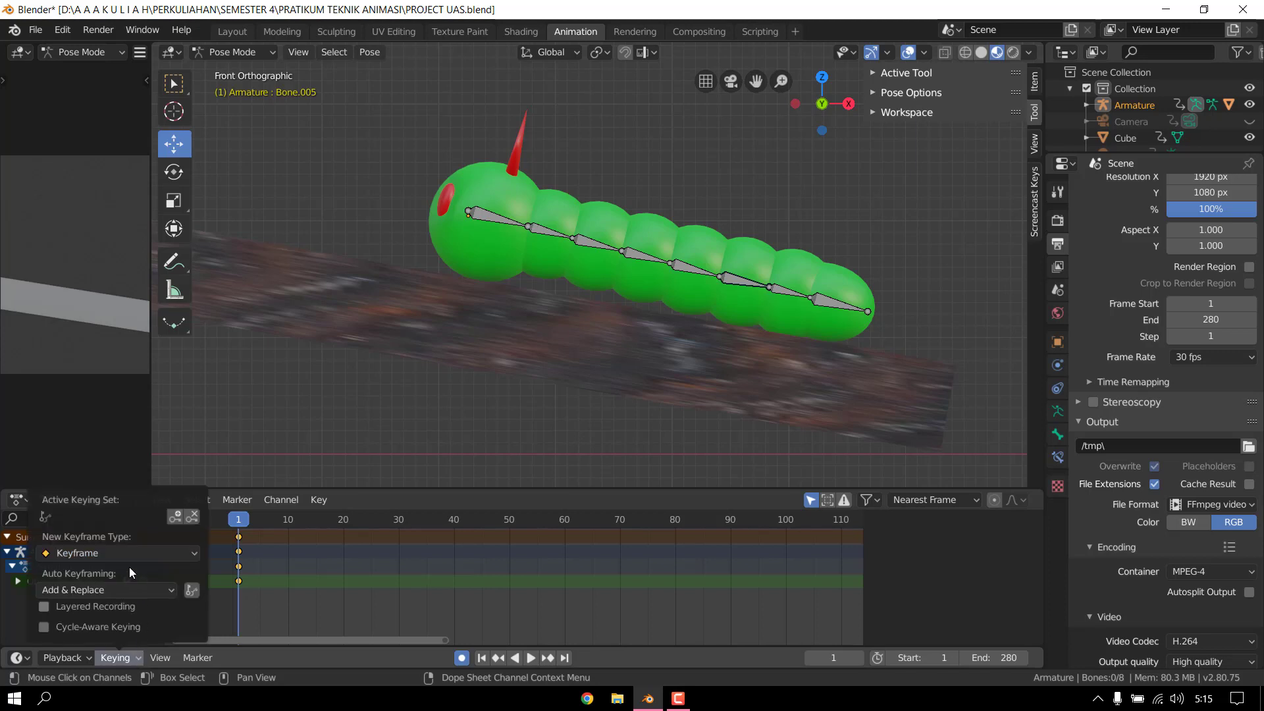
pyautogui.click(92, 518)
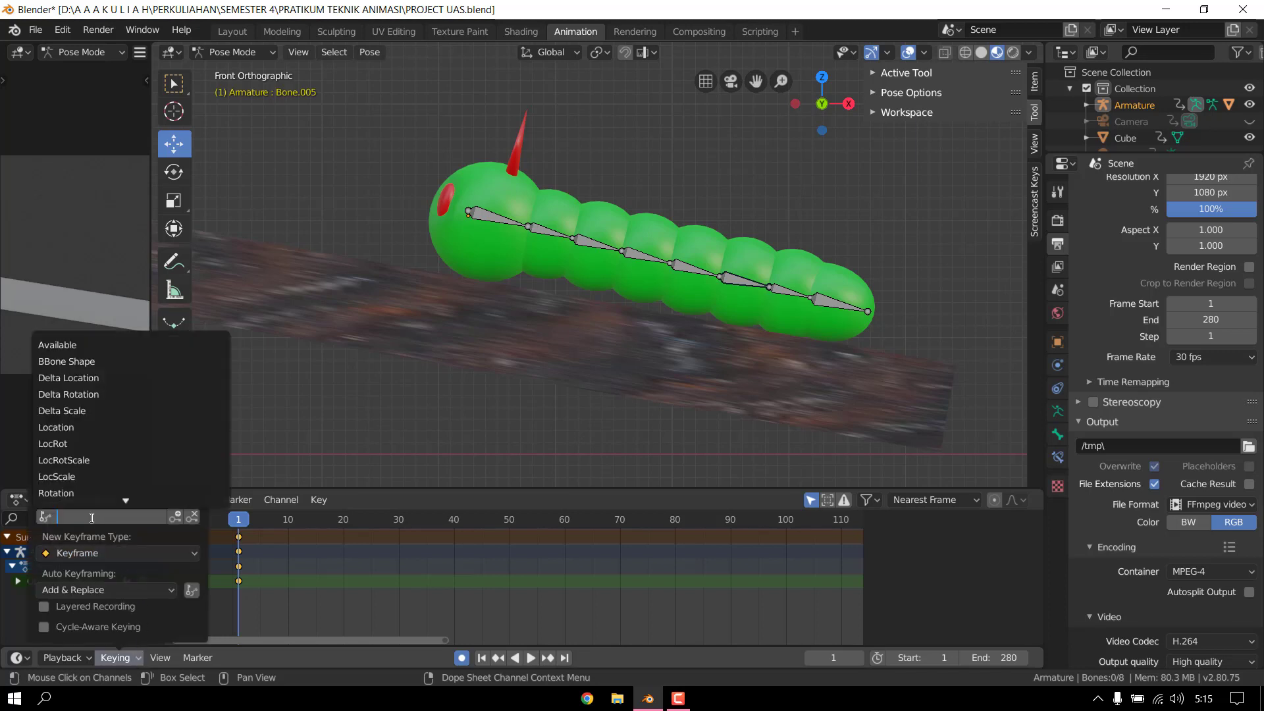
pyautogui.click(97, 461)
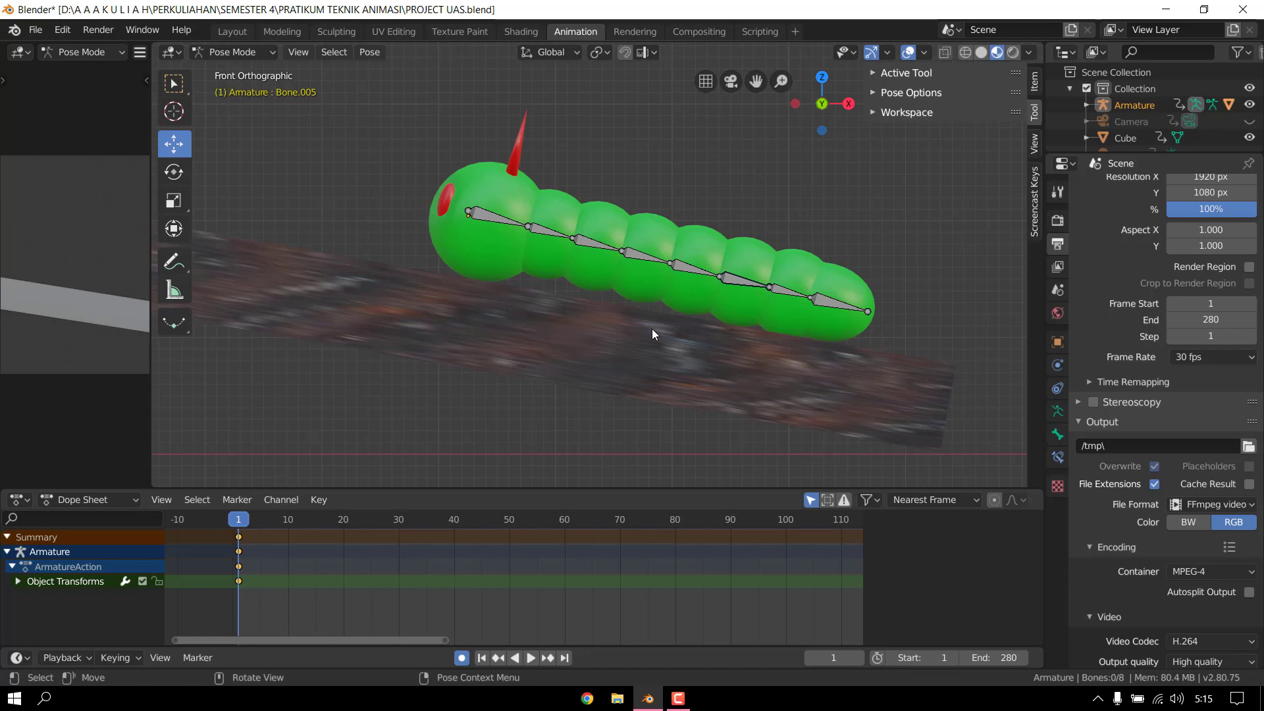
# - Keyframe the head bone at frame 1, and select all bones and insert LocRotScale keyframes for them too
pyautogui.scroll(-1, 698, 346)
pyautogui.scroll(-1, 682, 387)
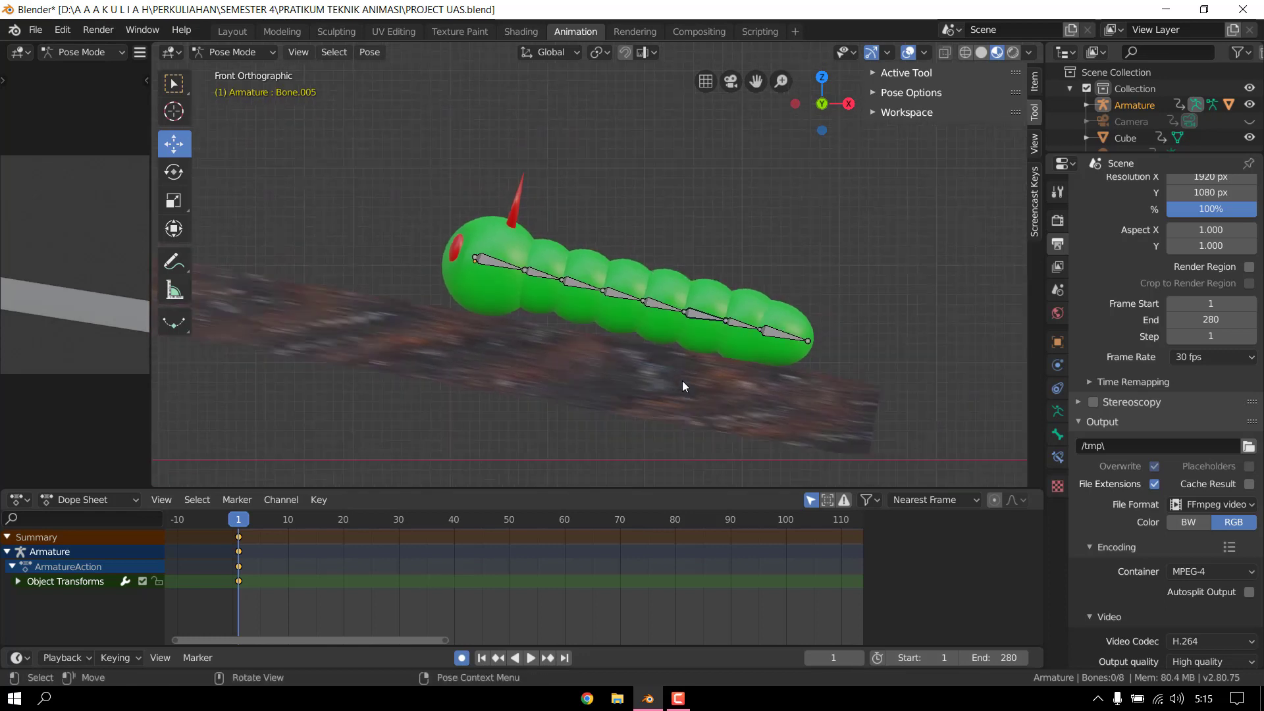
pyautogui.press('i')
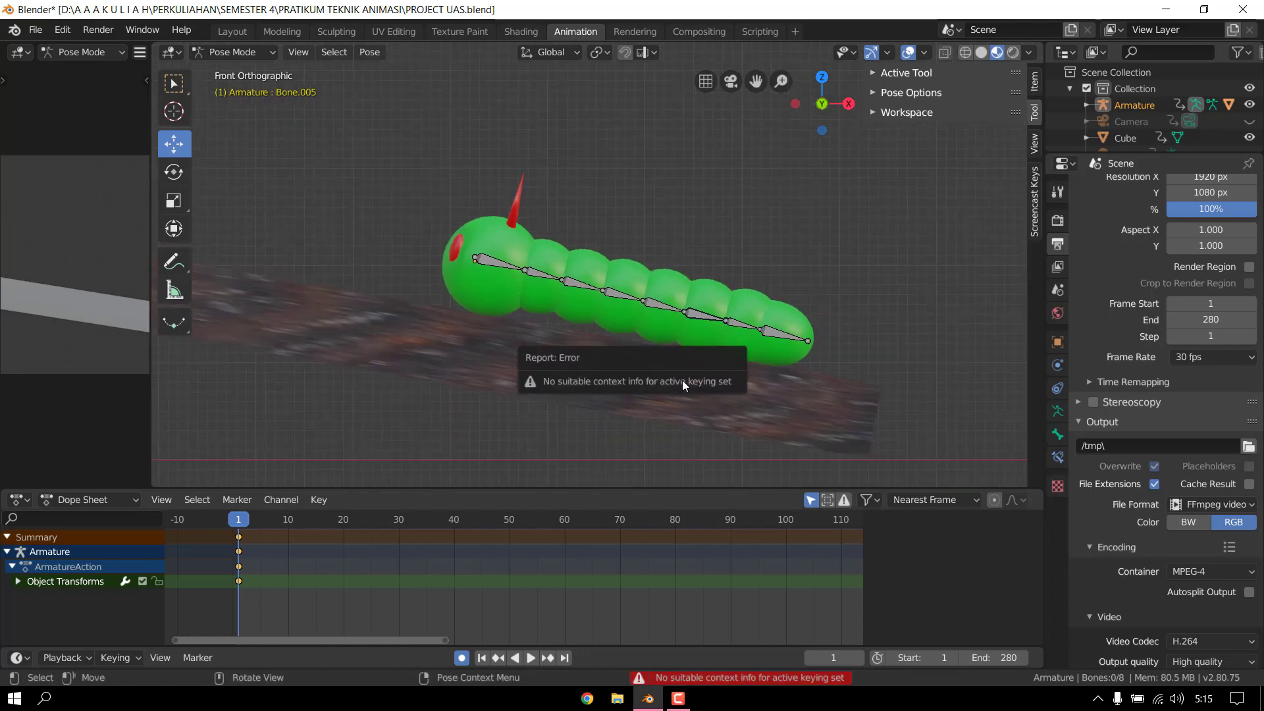
pyautogui.click(620, 297)
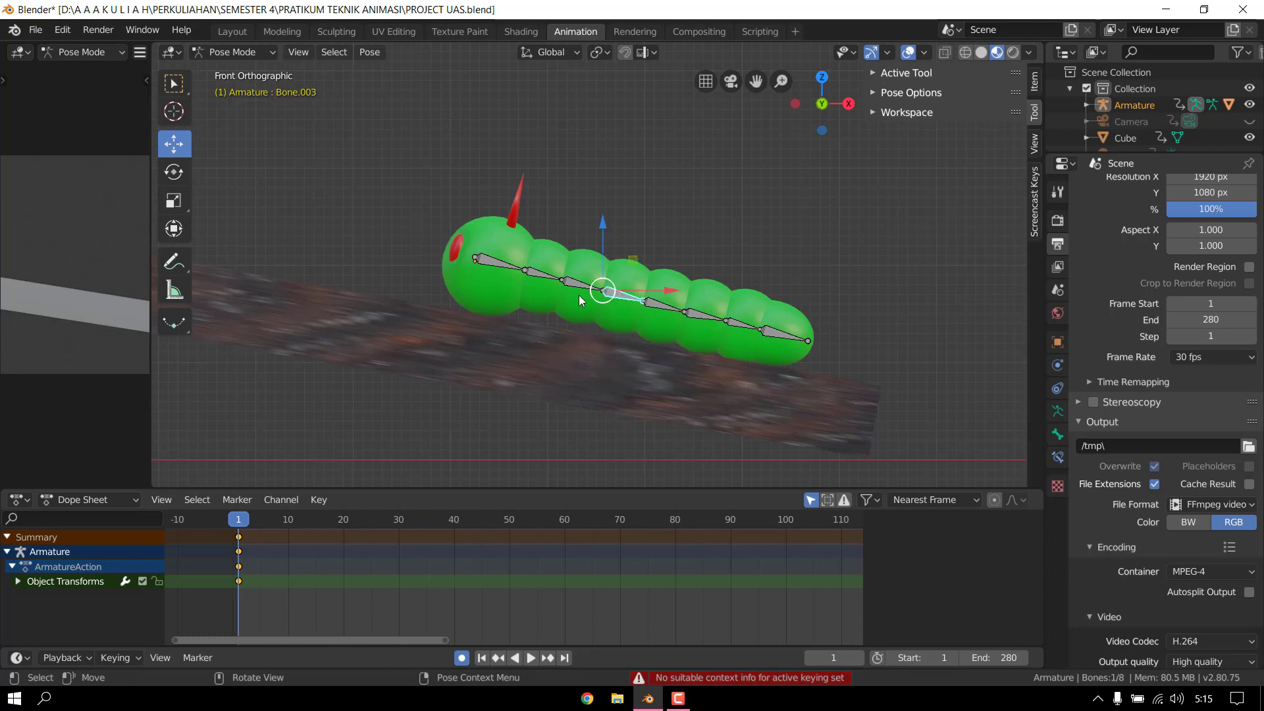
pyautogui.click(501, 271)
pyautogui.press('i')
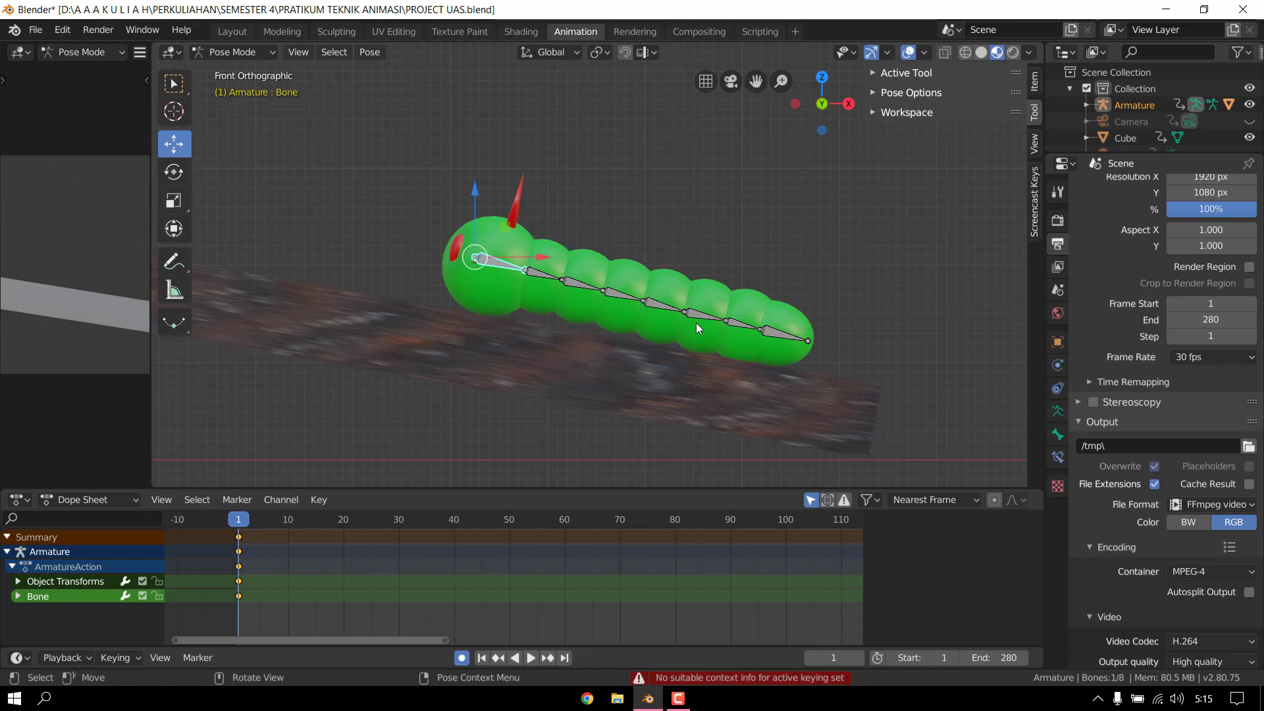
pyautogui.press('a')
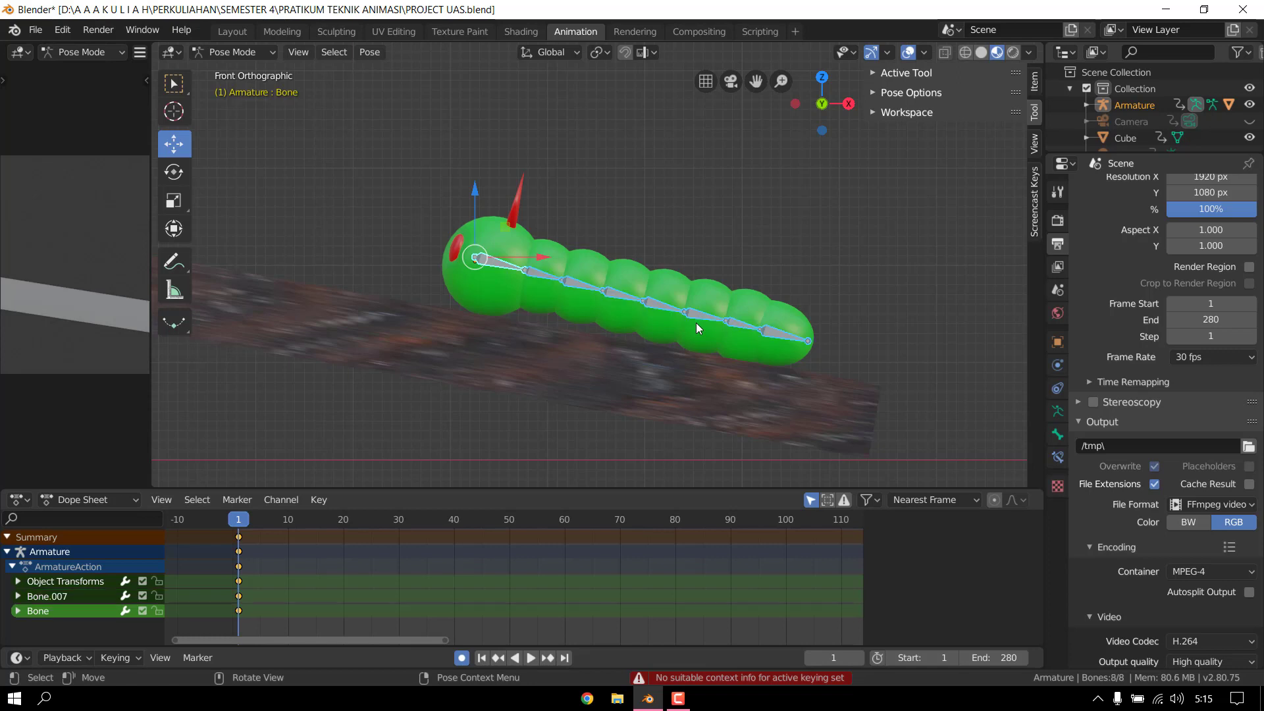
pyautogui.press('i')
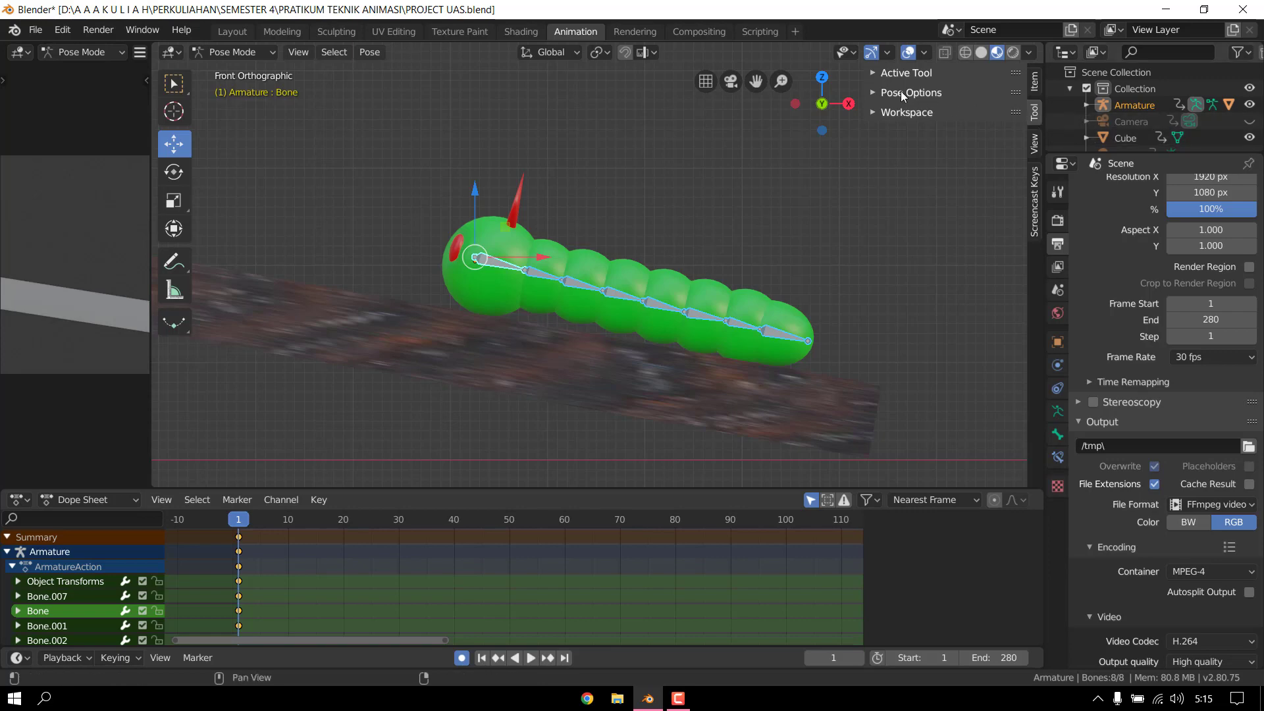
# - Enable Auto IK in the pose options and collapse the section again
pyautogui.click(875, 80)
pyautogui.click(875, 81)
pyautogui.click(873, 97)
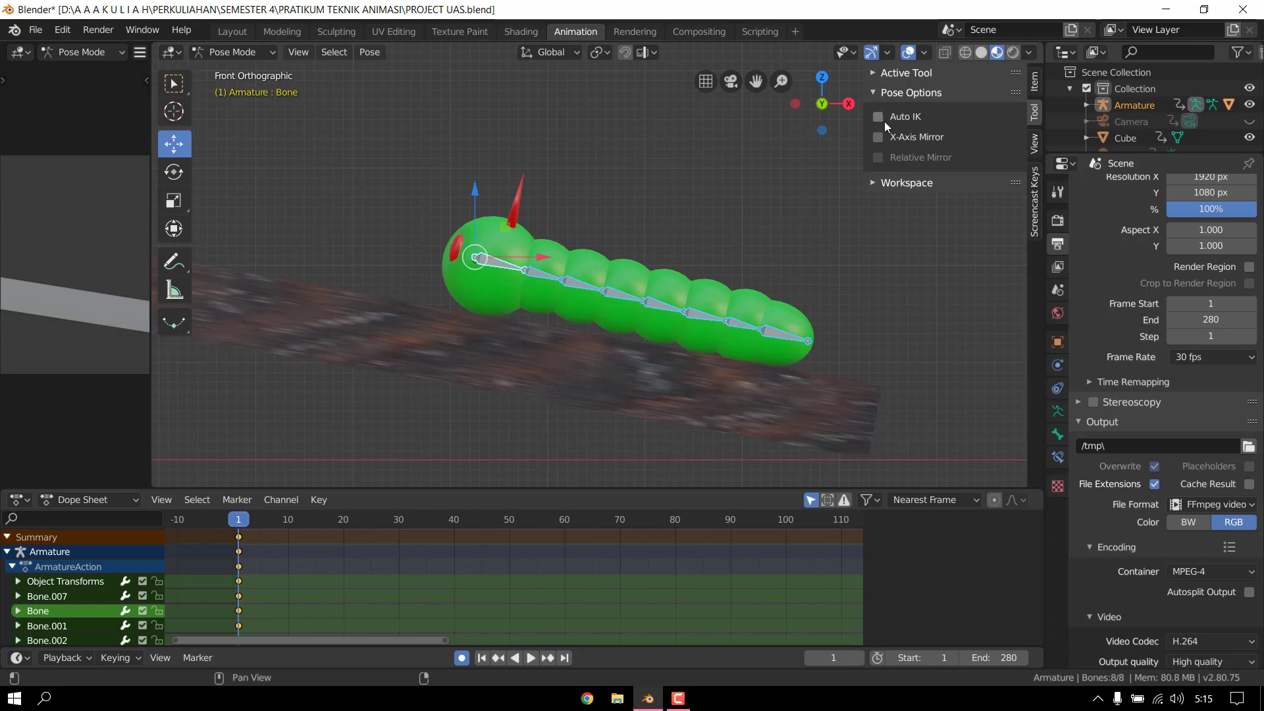
pyautogui.click(884, 119)
pyautogui.click(875, 93)
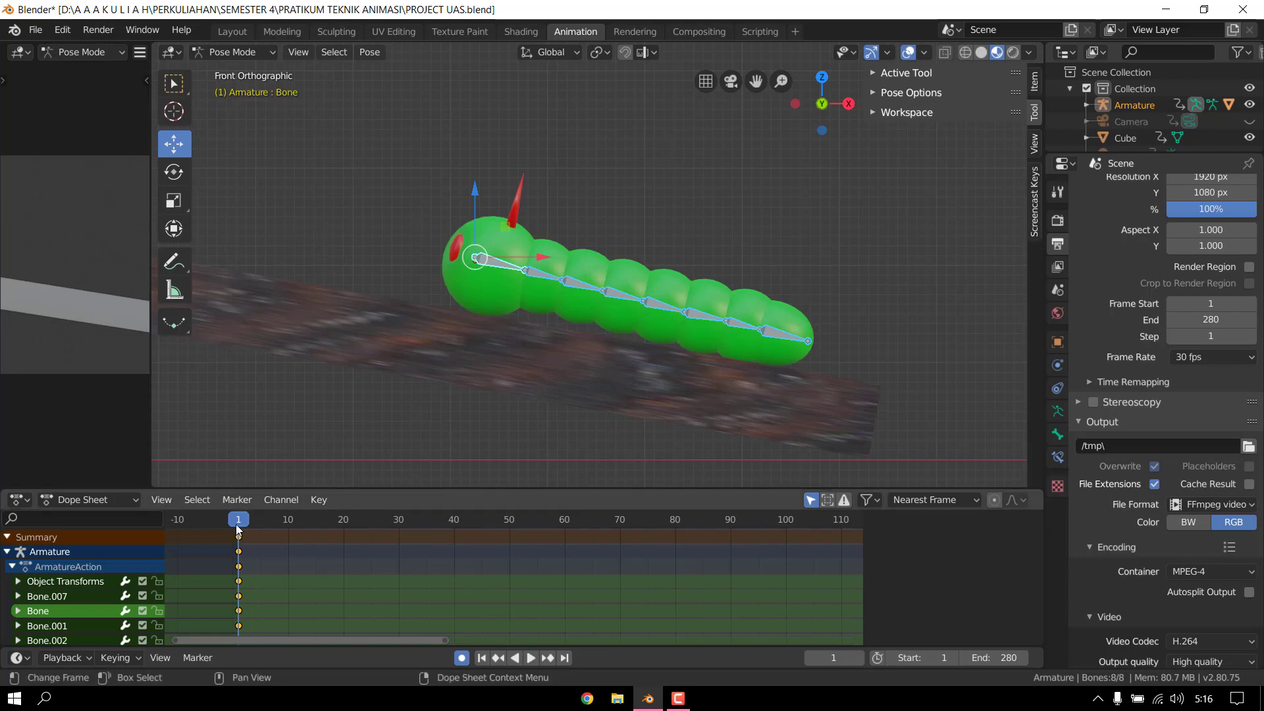
# - Go to frame 10 and select only the tail bone of the caterpillar
pyautogui.press('space')
pyautogui.moveTo(257, 525); pyautogui.dragTo(289, 526)
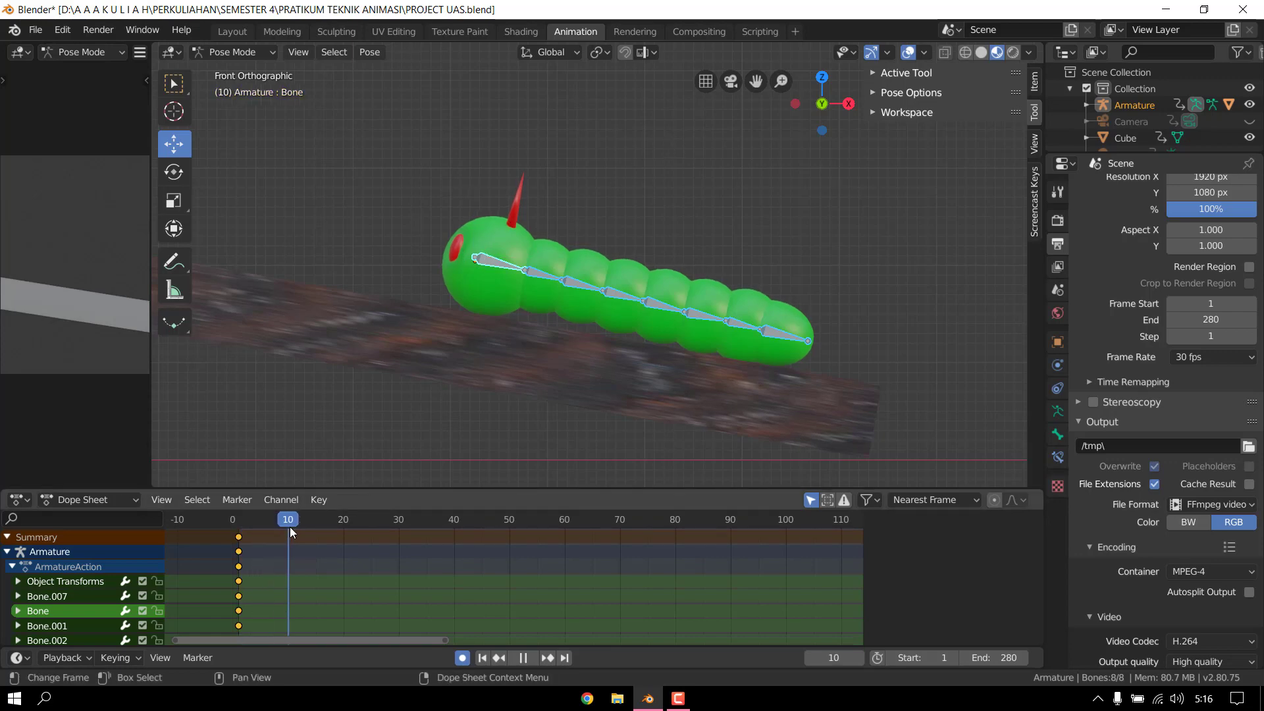
pyautogui.press('space')
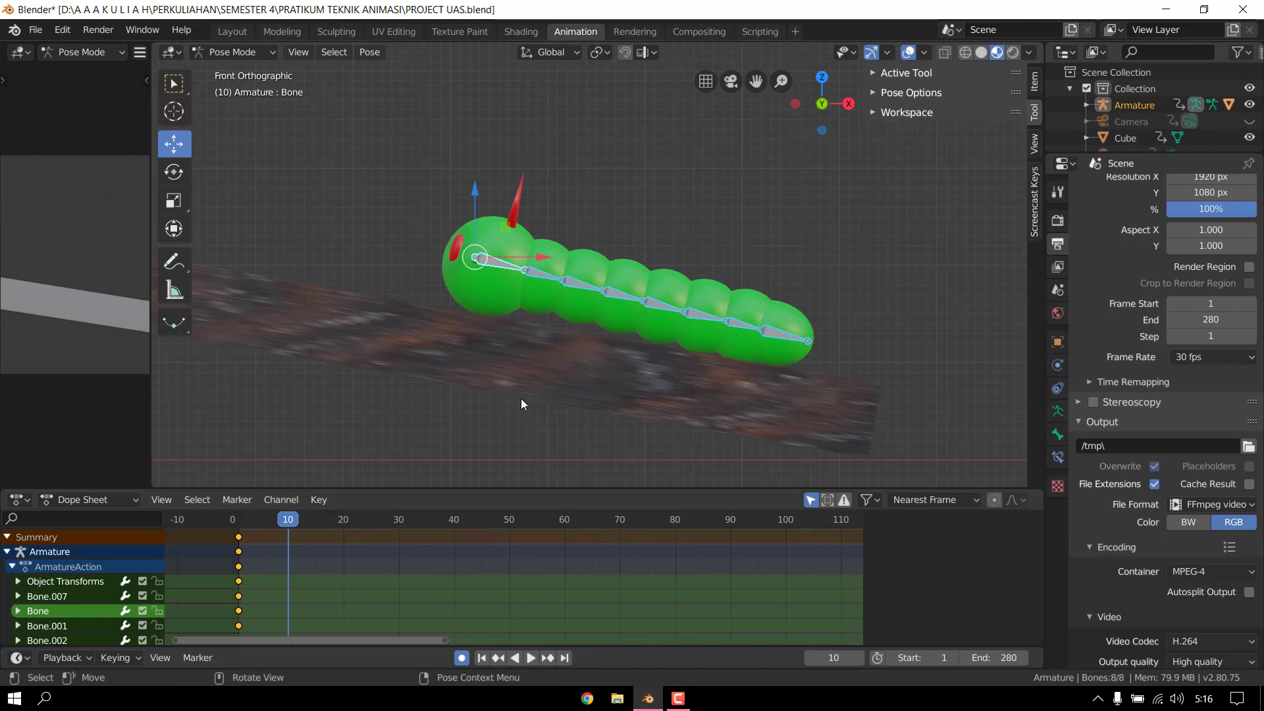
pyautogui.click(781, 331)
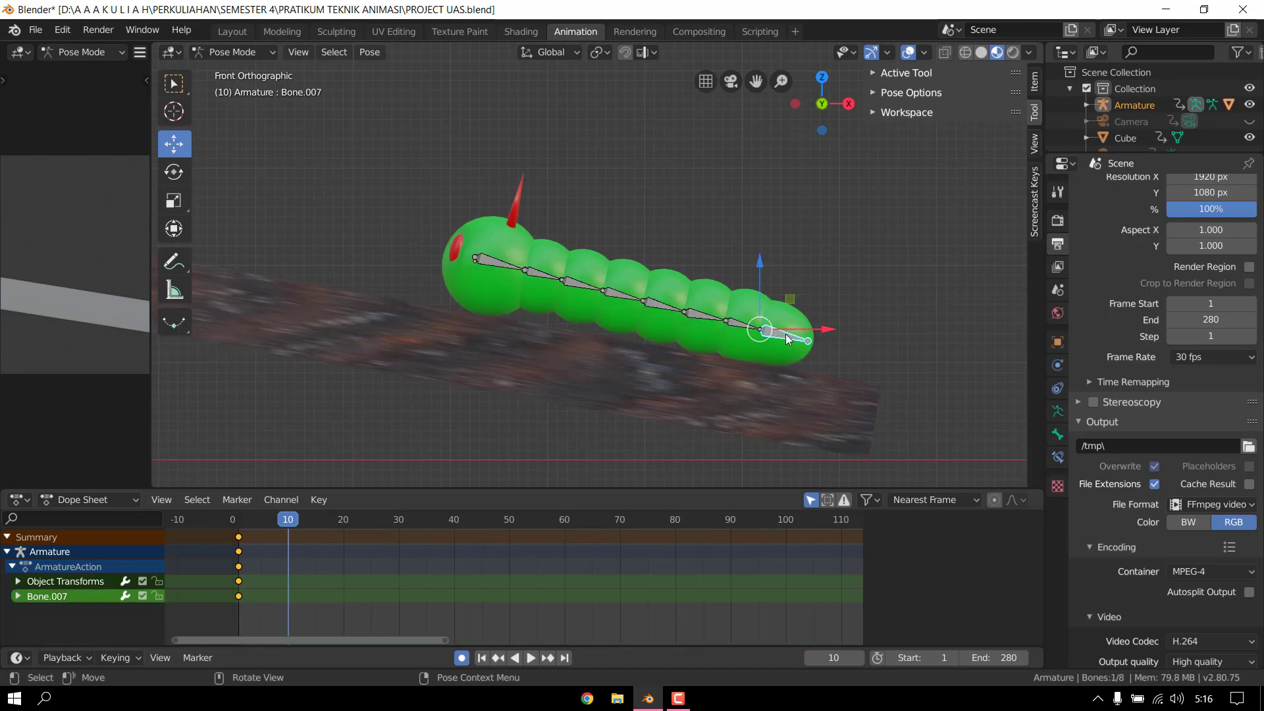
pyautogui.click(174, 83)
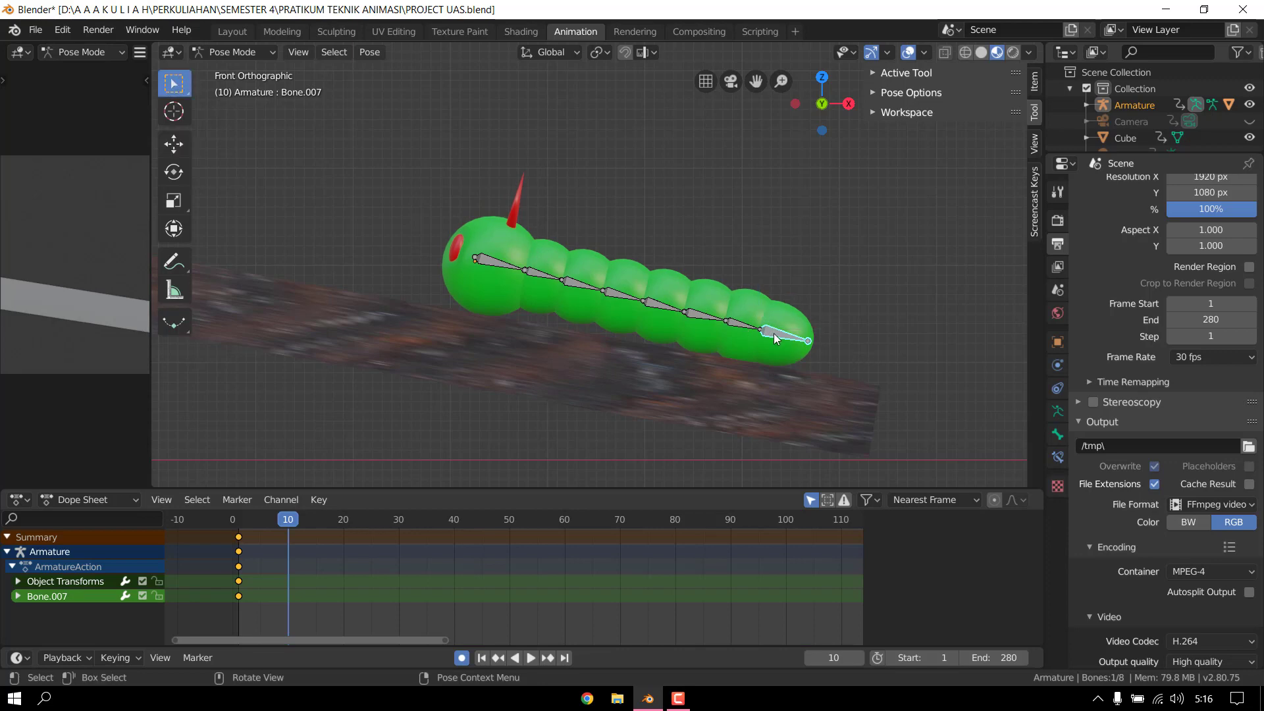
pyautogui.moveTo(773, 334)
pyautogui.mouseDown()
pyautogui.moveTo(757, 327)
pyautogui.moveTo(778, 337)
pyautogui.mouseUp()
pyautogui.press('m')
pyautogui.press('m')
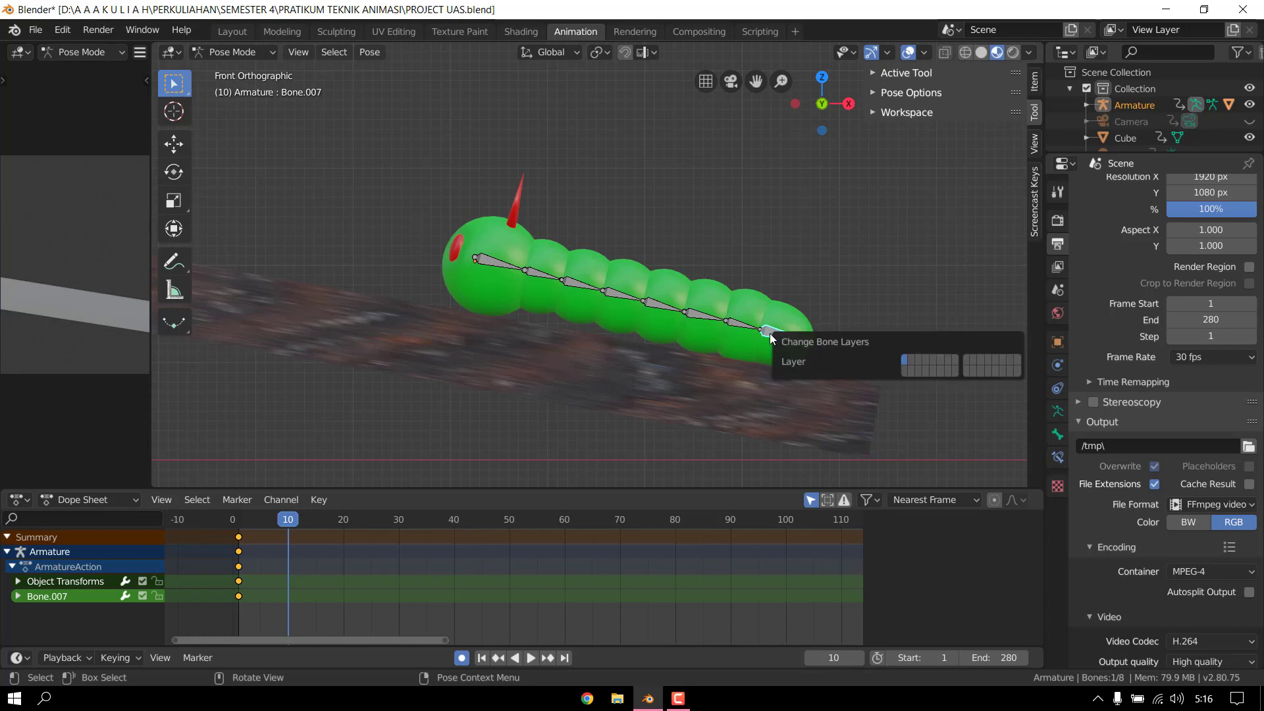
# - Move the tail bone along X toward the head and adjust its height so the body arches above the log
pyautogui.click(174, 144)
pyautogui.moveTo(814, 335); pyautogui.dragTo(781, 383)
pyautogui.moveTo(741, 224); pyautogui.dragTo(732, 249)
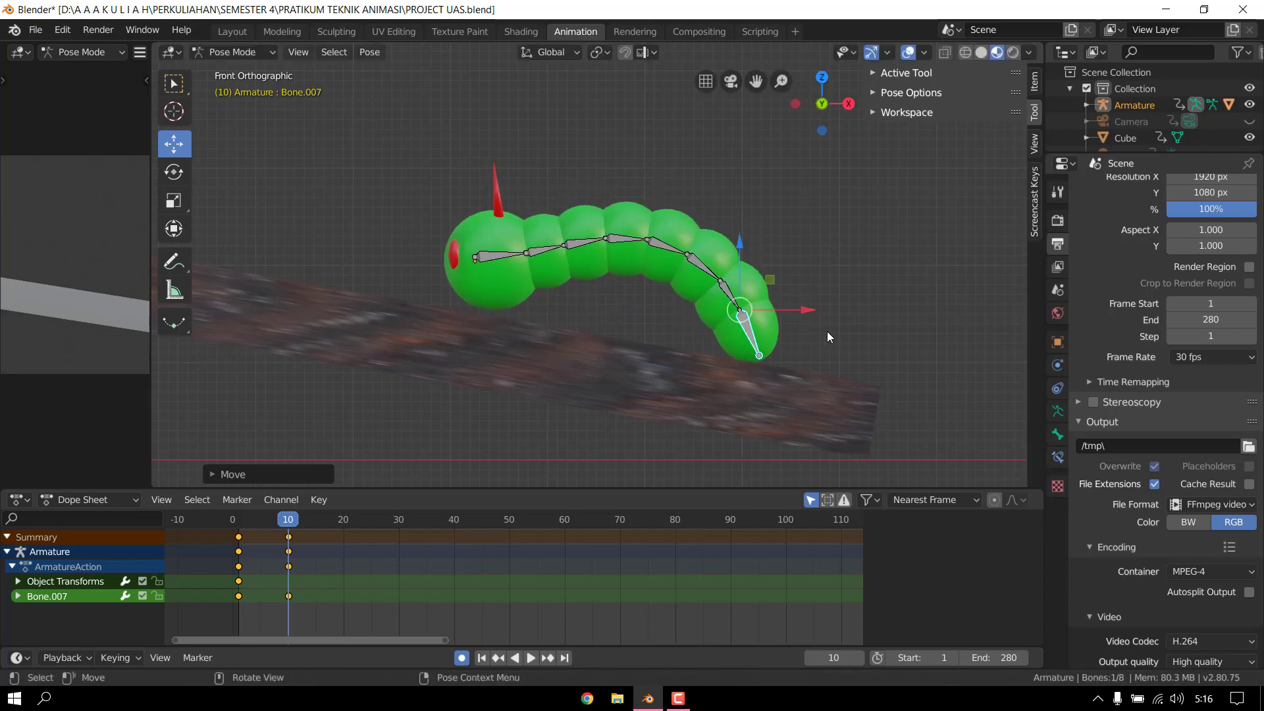
pyautogui.moveTo(810, 311)
pyautogui.mouseDown()
pyautogui.moveTo(800, 310)
pyautogui.moveTo(853, 322)
pyautogui.moveTo(790, 323)
pyautogui.mouseUp()
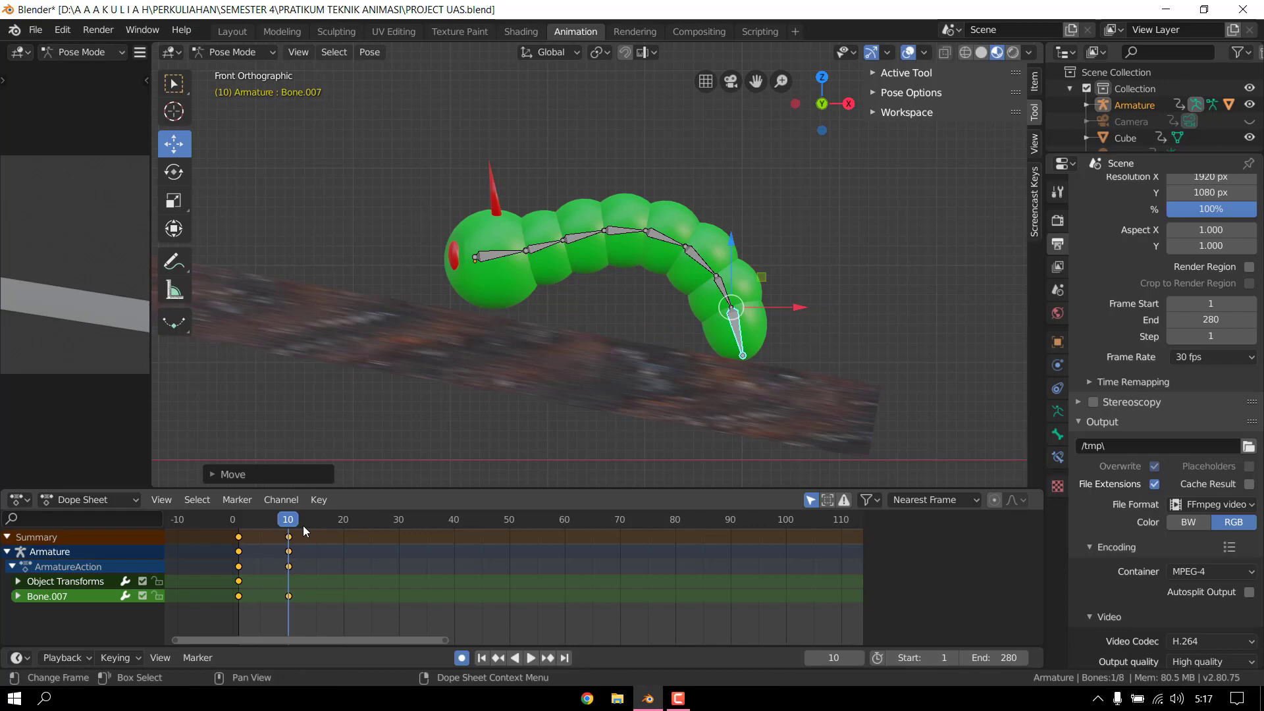
pyautogui.press('i')
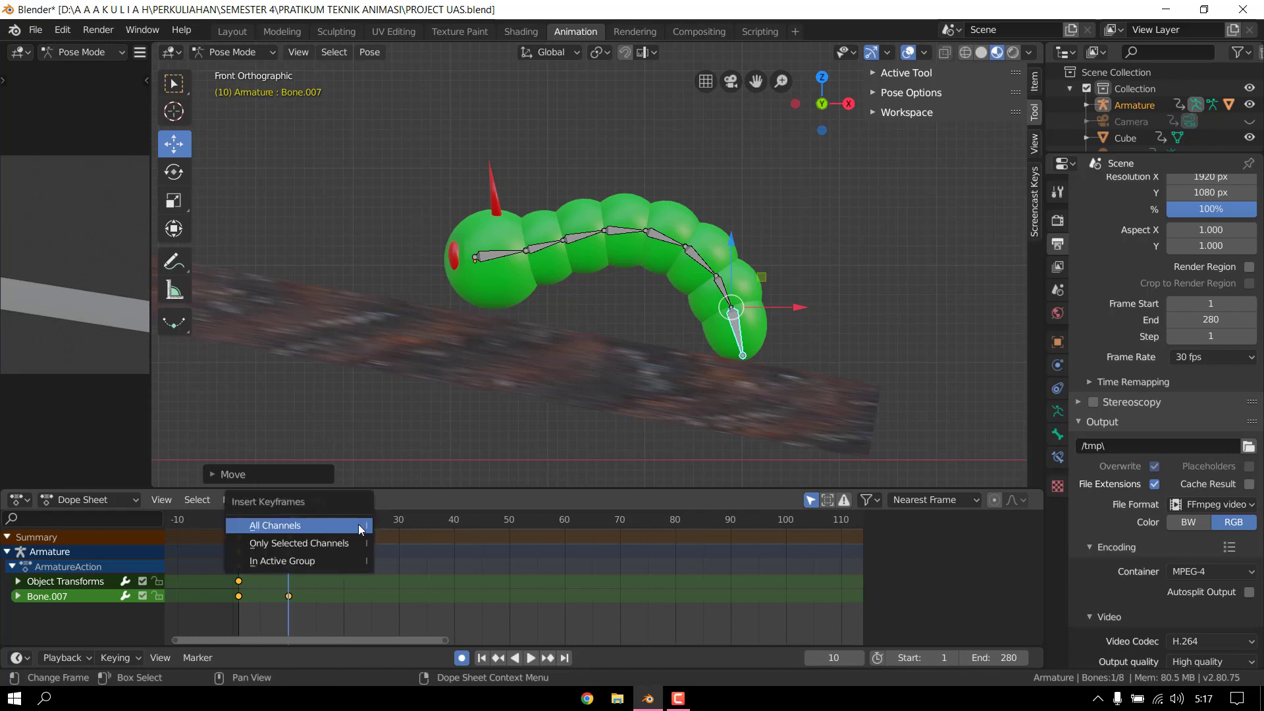
pyautogui.click(353, 527)
pyautogui.hotkey('ctrl', 'z')
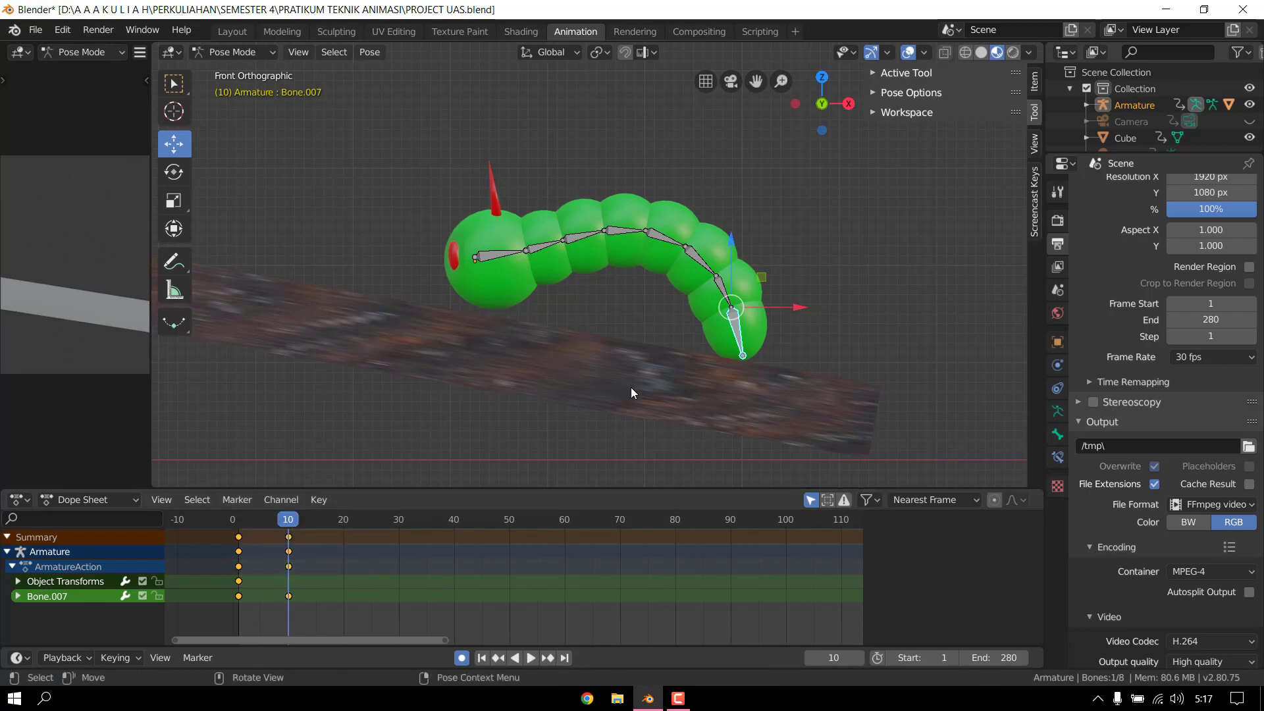
# - Insert a LocRotScale keyframe for the tail bone at frame 10 and scrub the timeline up to frame 10 to check the motion
pyautogui.press('i')
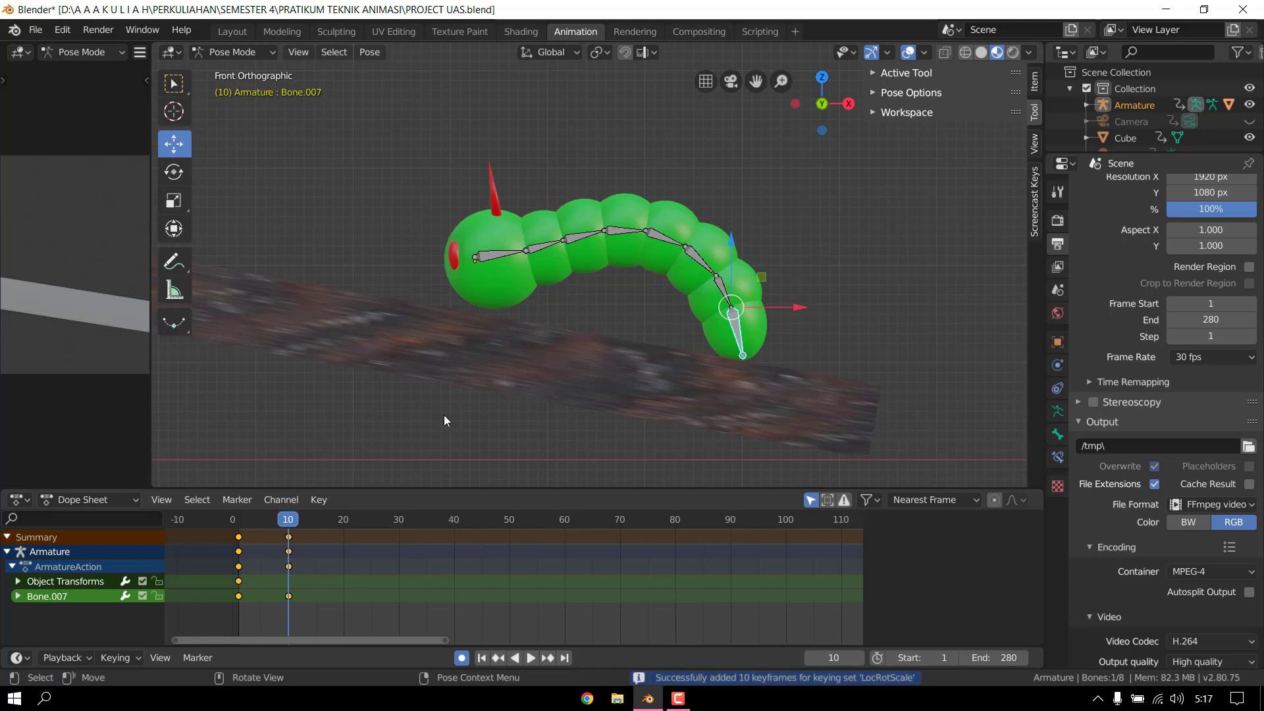
pyautogui.press('space')
pyautogui.moveTo(271, 519)
pyautogui.mouseDown()
pyautogui.moveTo(231, 523)
pyautogui.moveTo(292, 524)
pyautogui.mouseUp()
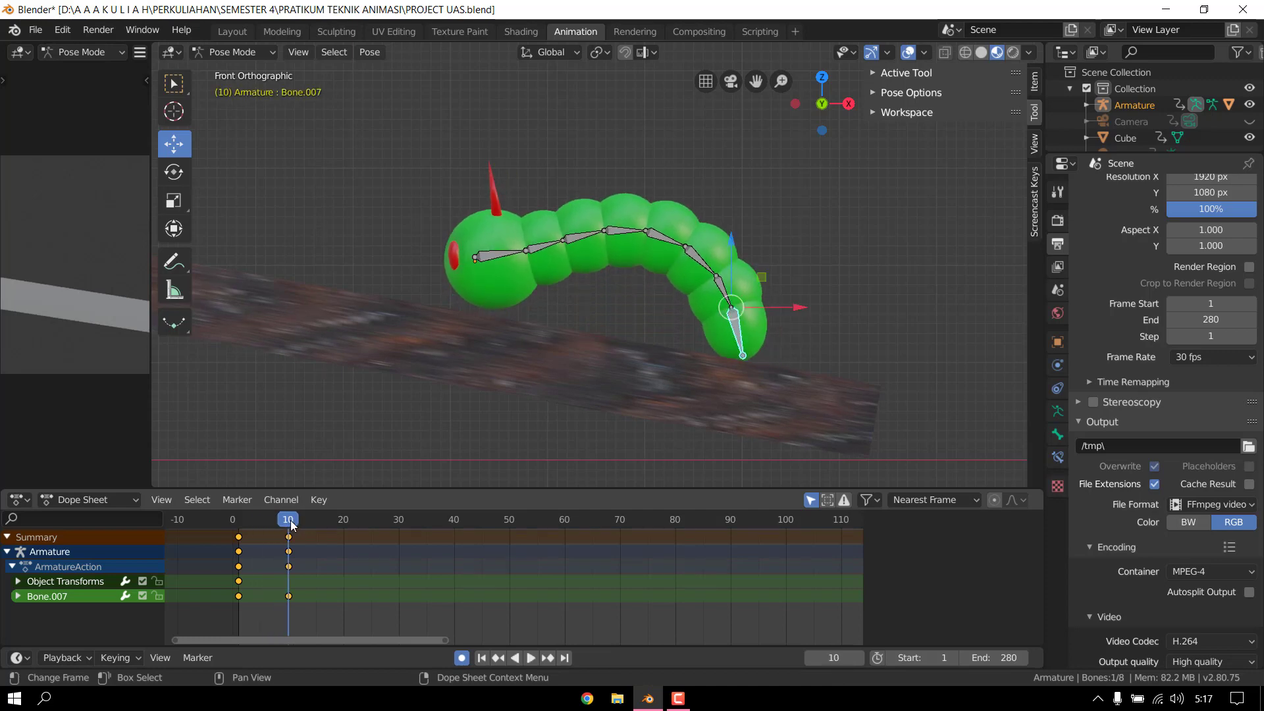
# - Go to frame 20, move the tail bone farther along X toward the head, raise it slightly, and insert a LocRotScale keyframe
pyautogui.click(12, 567)
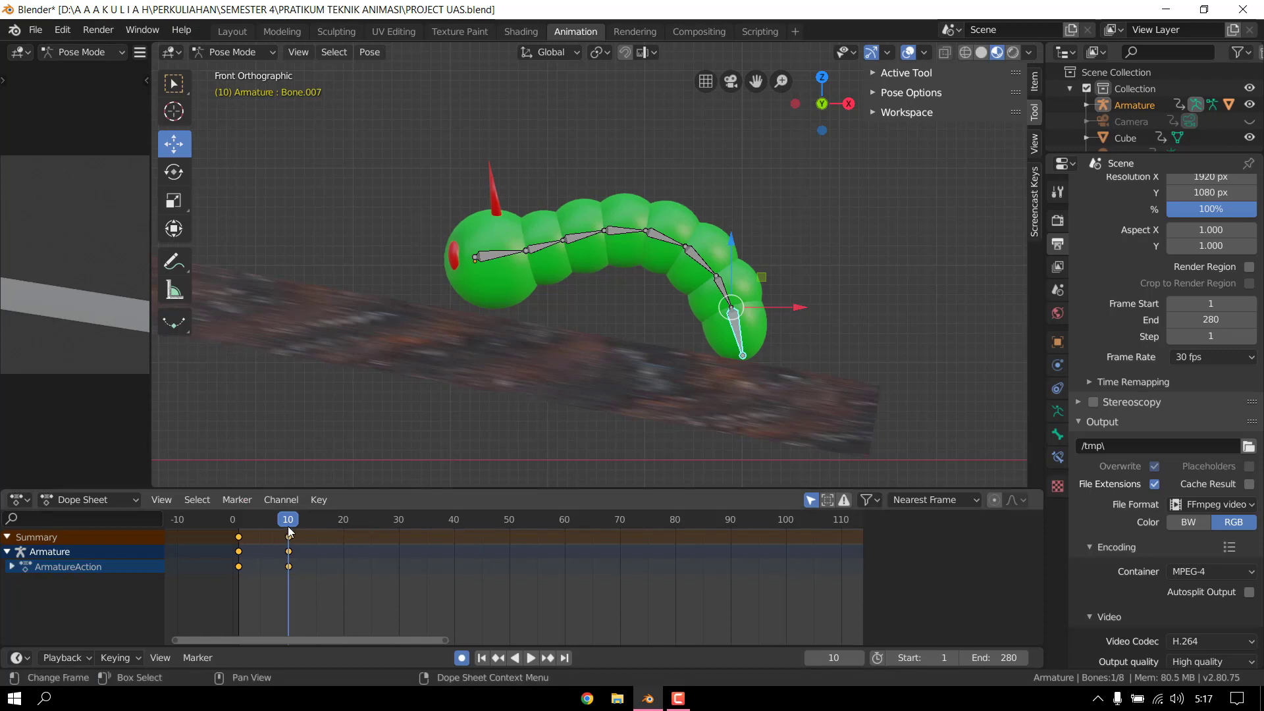
pyautogui.press('space')
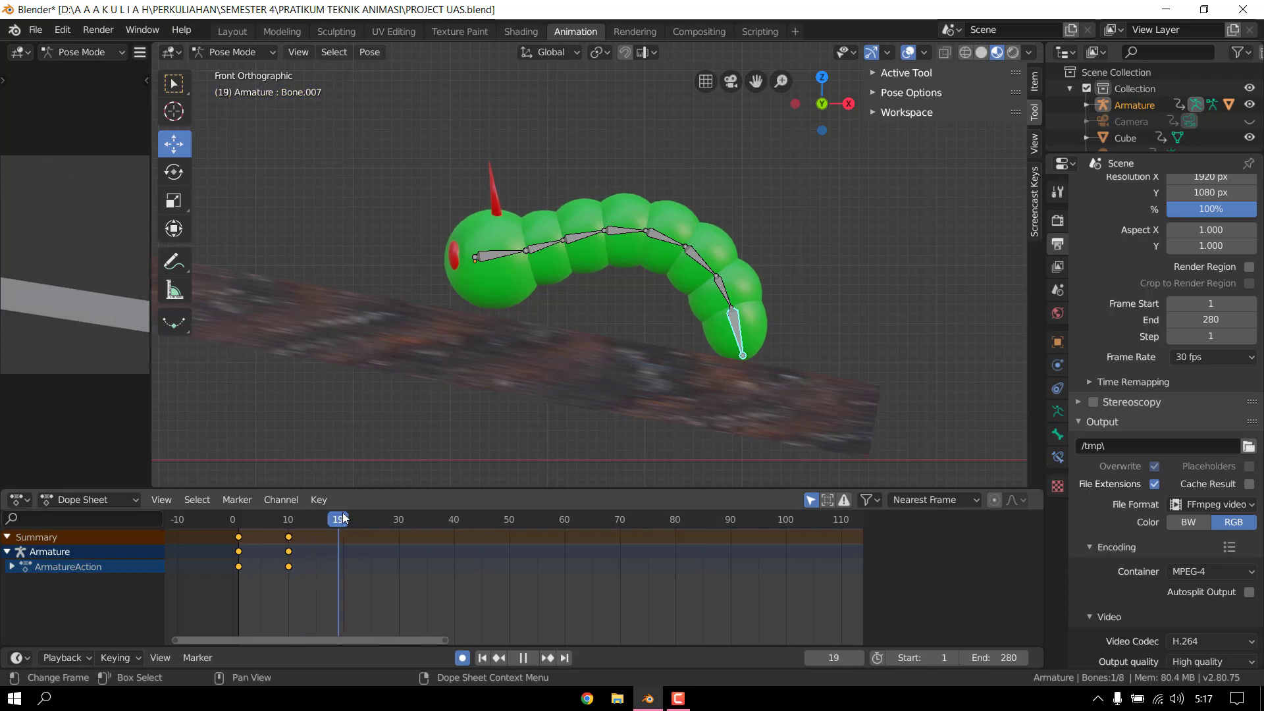
pyautogui.press('space')
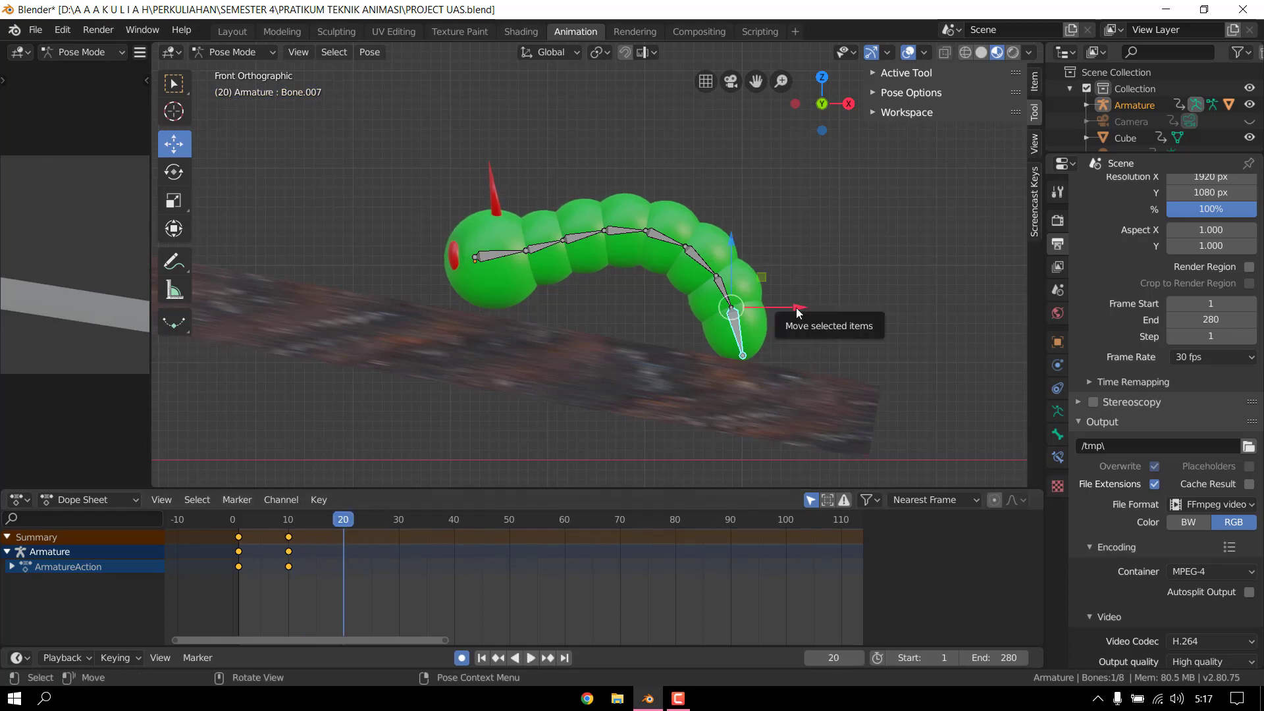
pyautogui.moveTo(796, 307); pyautogui.dragTo(687, 229)
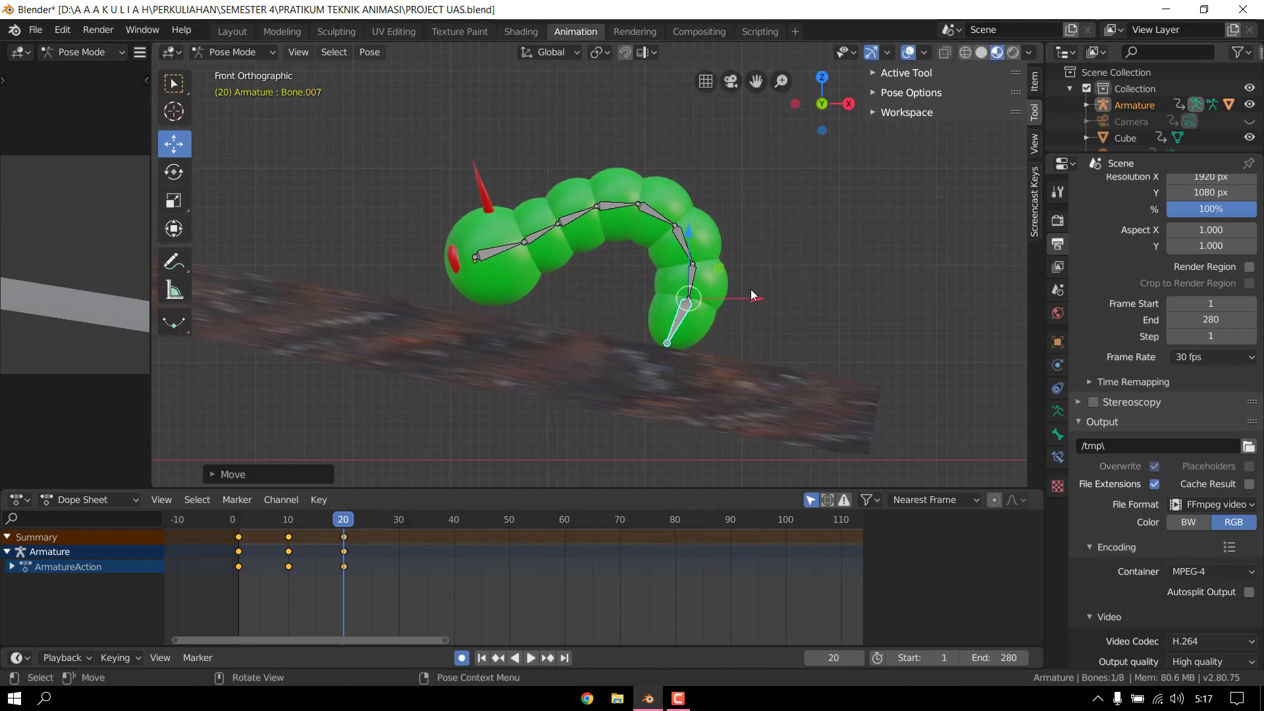
pyautogui.moveTo(752, 293); pyautogui.dragTo(737, 291)
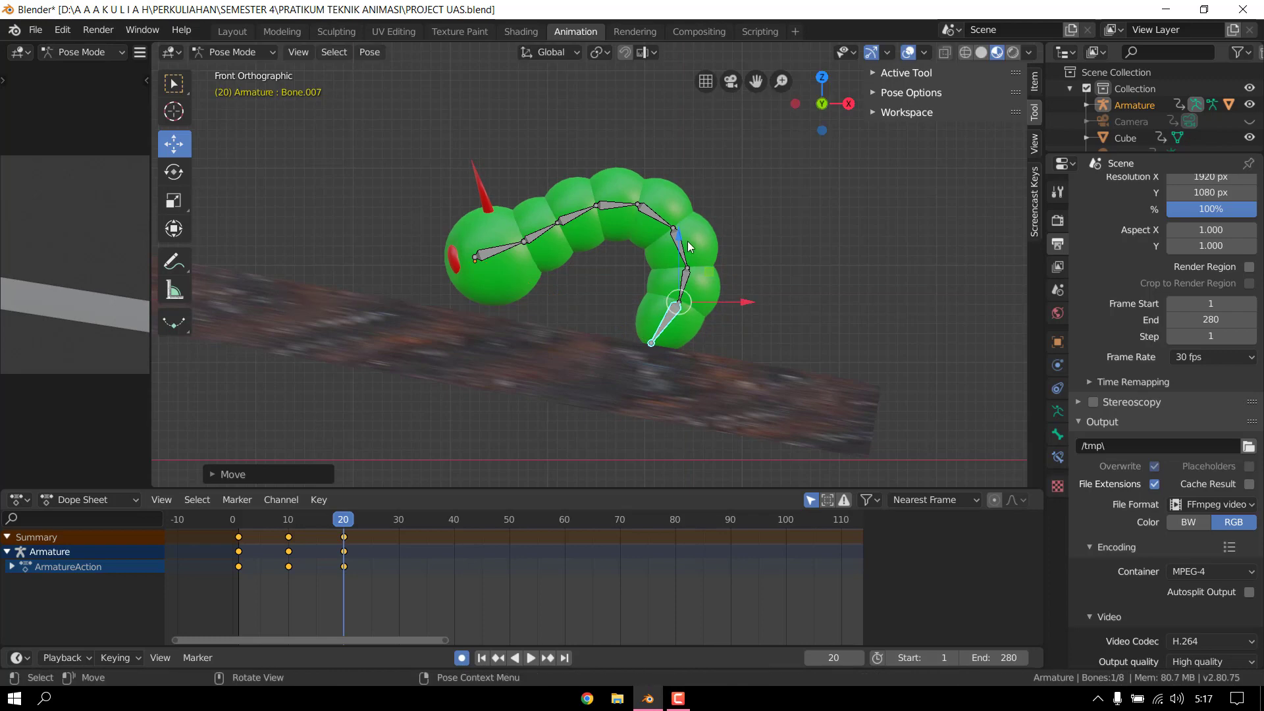
pyautogui.moveTo(689, 245); pyautogui.dragTo(680, 235)
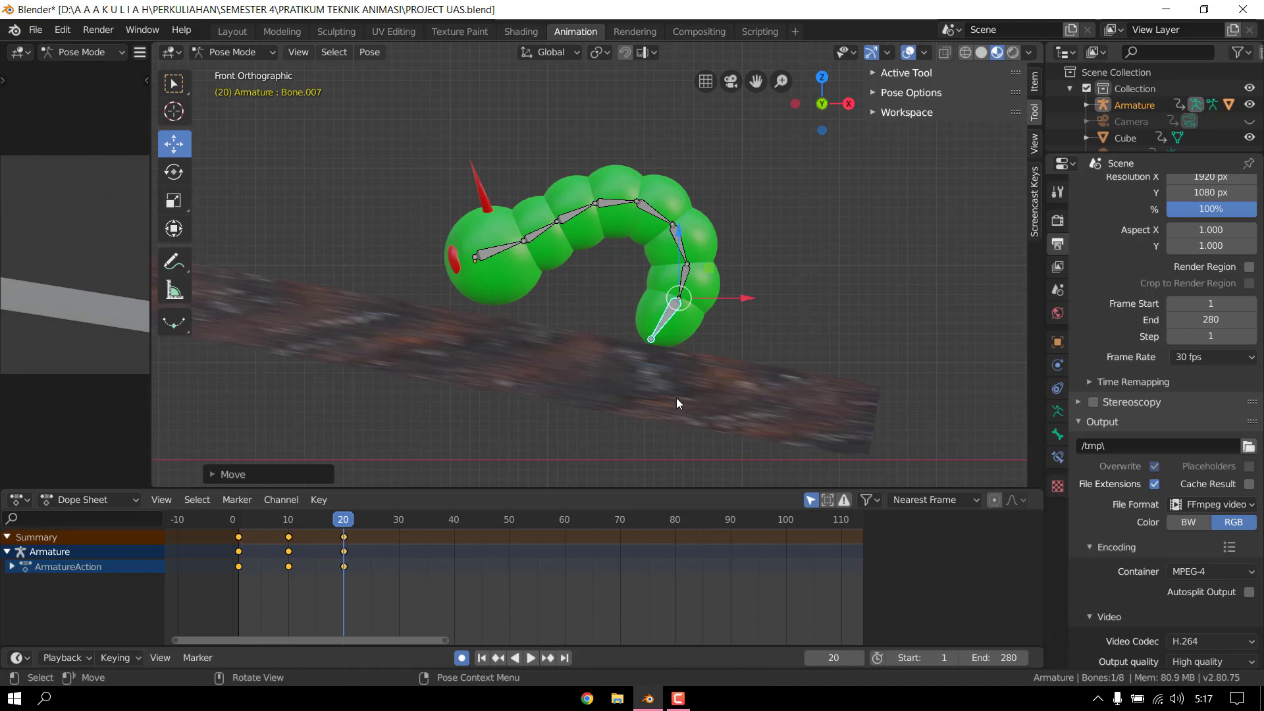
pyautogui.press('i')
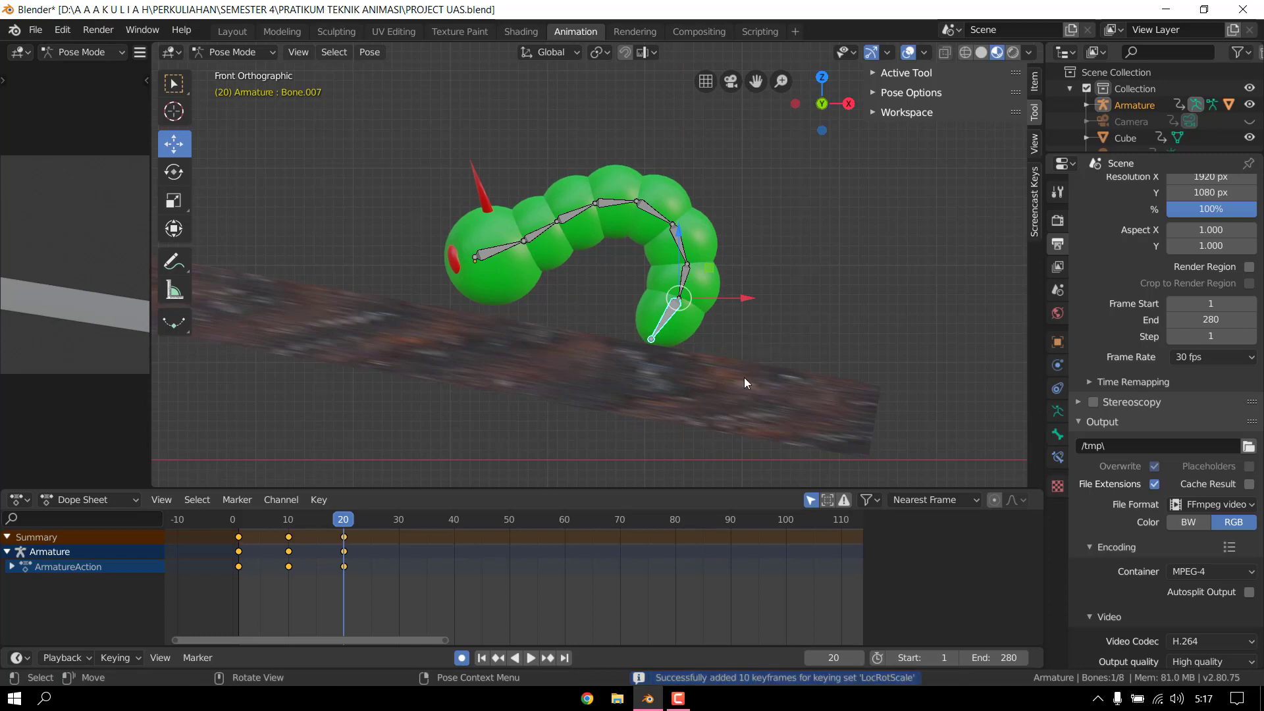
# - Play the animation from the start to check the tail motion across the keyframes
pyautogui.moveTo(339, 522)
pyautogui.mouseDown()
pyautogui.moveTo(223, 524)
pyautogui.moveTo(356, 528)
pyautogui.mouseUp()
pyautogui.press('space')
pyautogui.click(244, 526)
pyautogui.press('space')
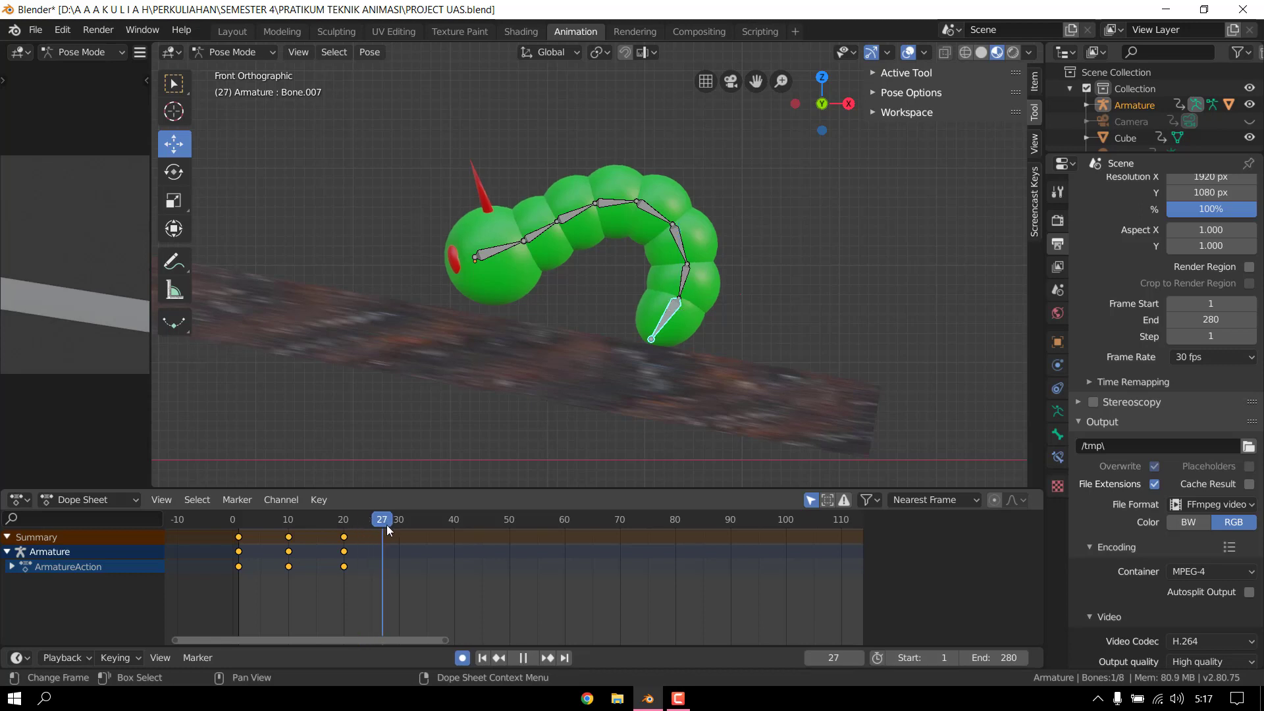
# - At frame 30, move the tail bone about 0.36 m back along X, lower it onto the log, and insert a LocRotScale keyframe
pyautogui.press('space')
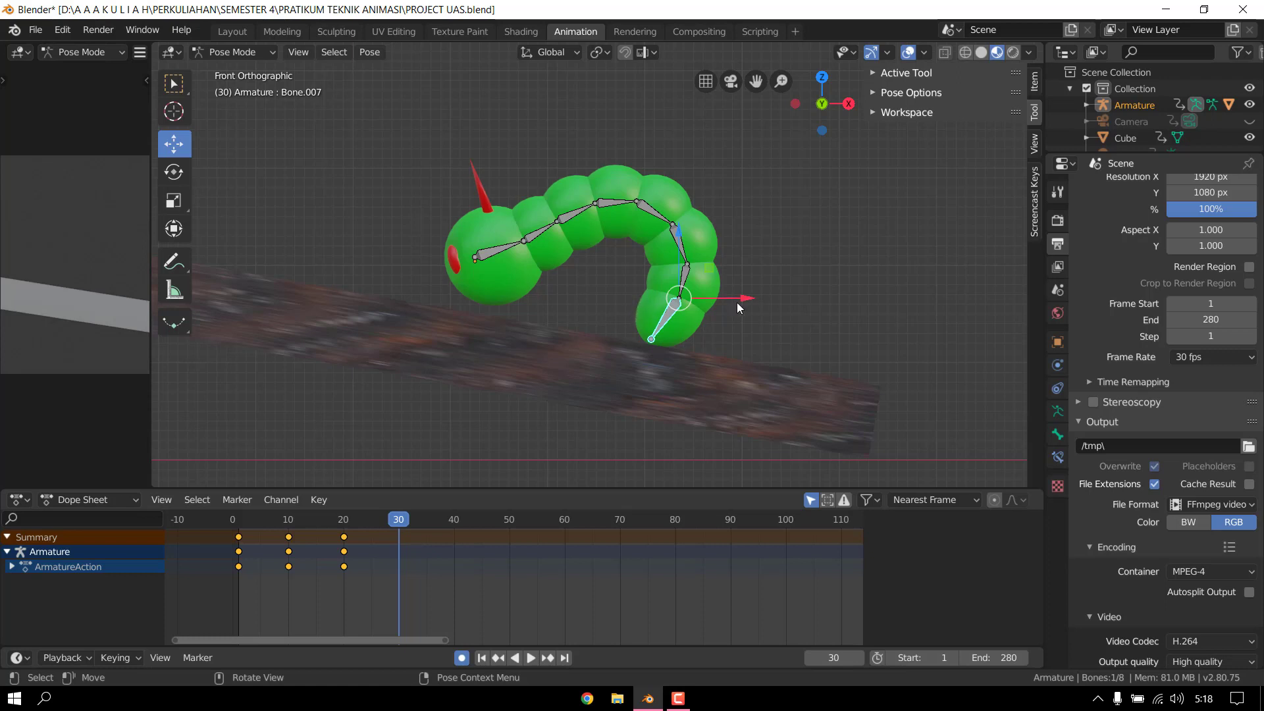
pyautogui.moveTo(739, 301)
pyautogui.mouseDown()
pyautogui.moveTo(772, 306)
pyautogui.moveTo(756, 308)
pyautogui.mouseUp()
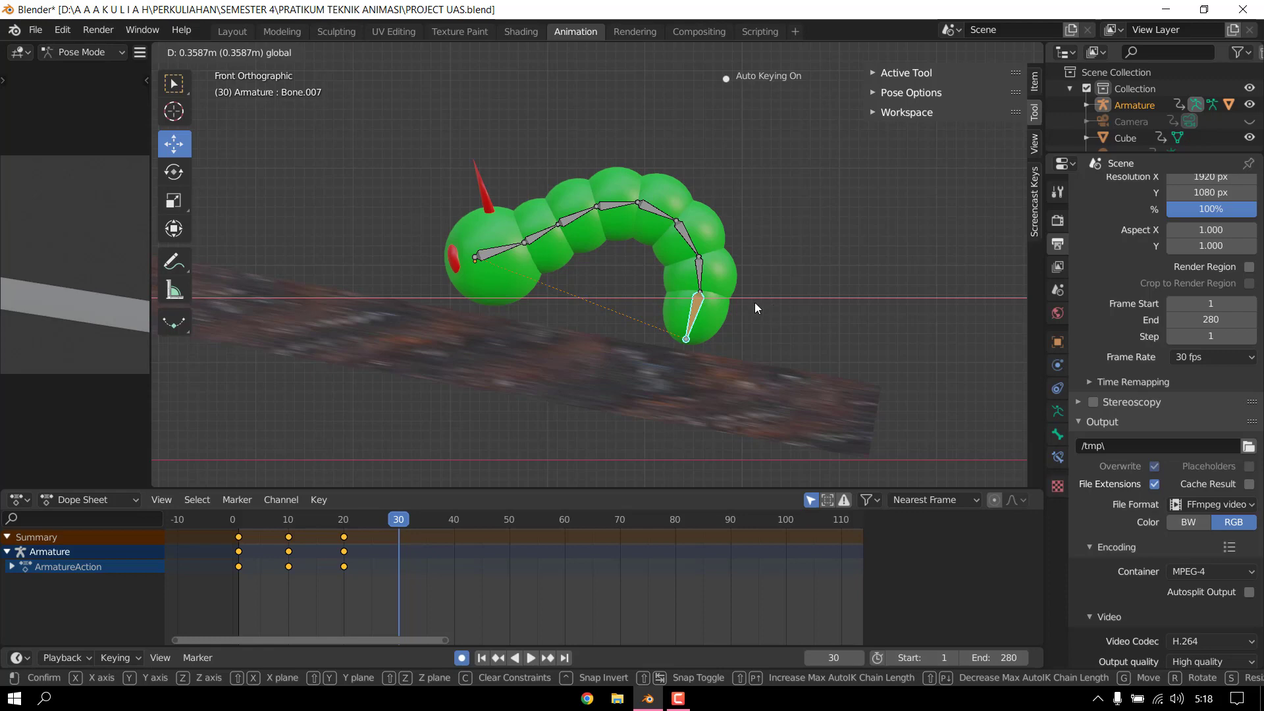
pyautogui.moveTo(699, 227); pyautogui.dragTo(698, 240)
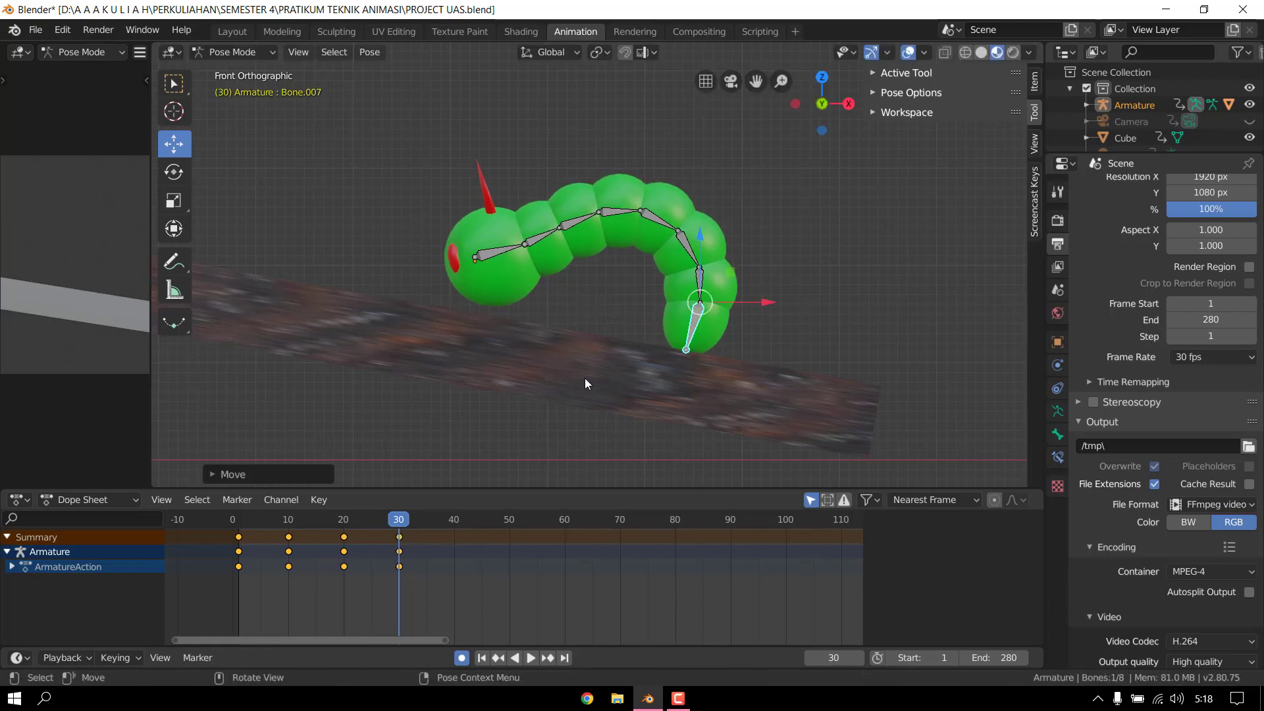
pyautogui.click(494, 284)
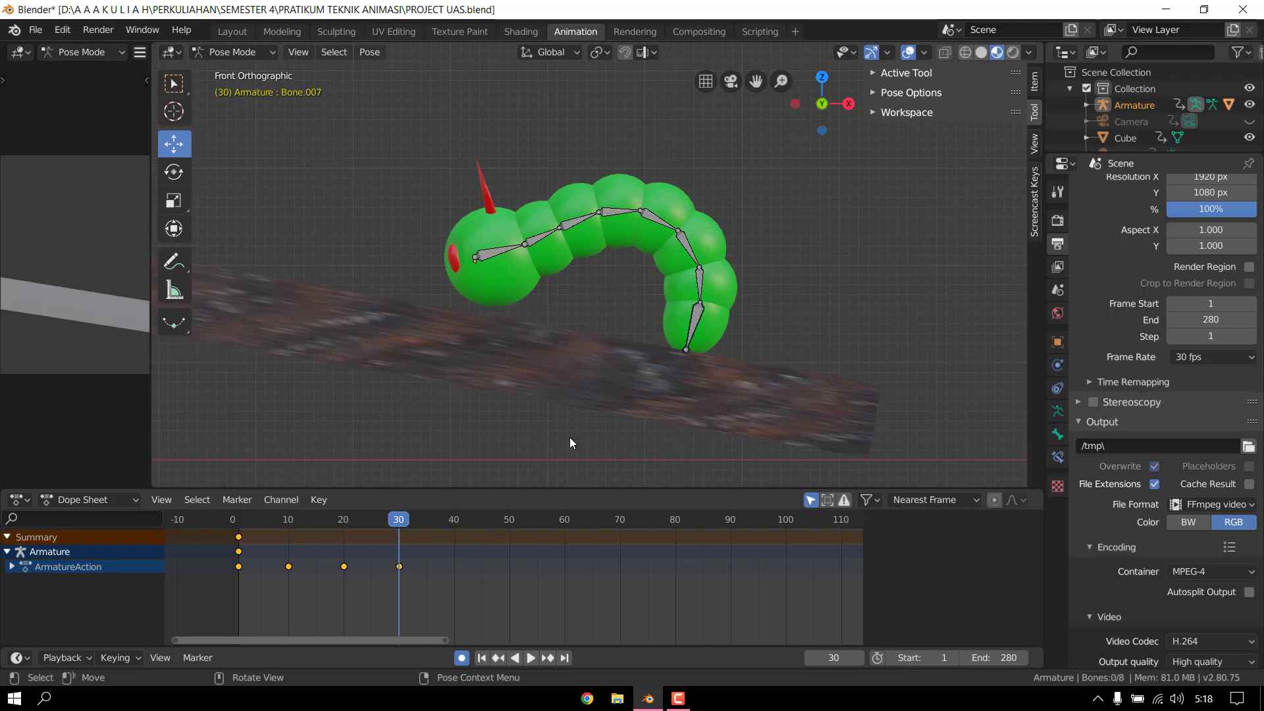
pyautogui.click(700, 319)
pyautogui.press('i')
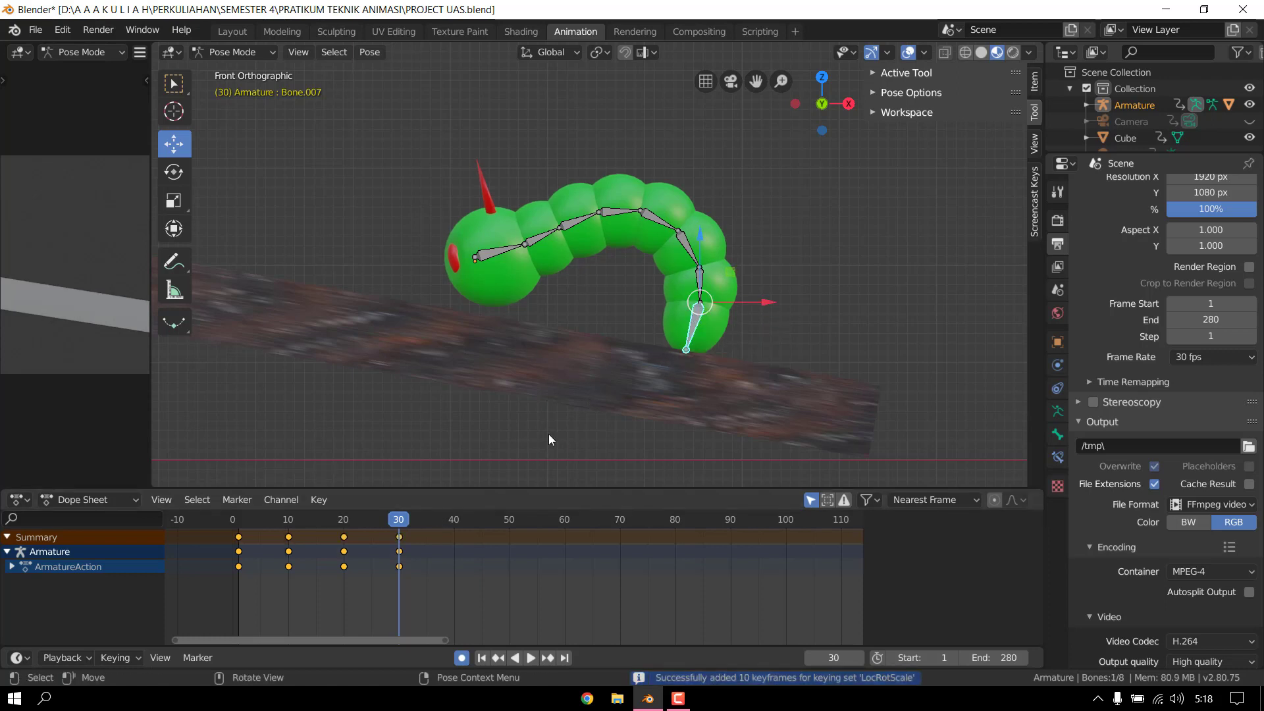
# - At frame 10, select all bones with the head bone active, lower the head toward the log, and insert a LocRotScale keyframe
pyautogui.moveTo(349, 519); pyautogui.dragTo(288, 523)
pyautogui.click(478, 296)
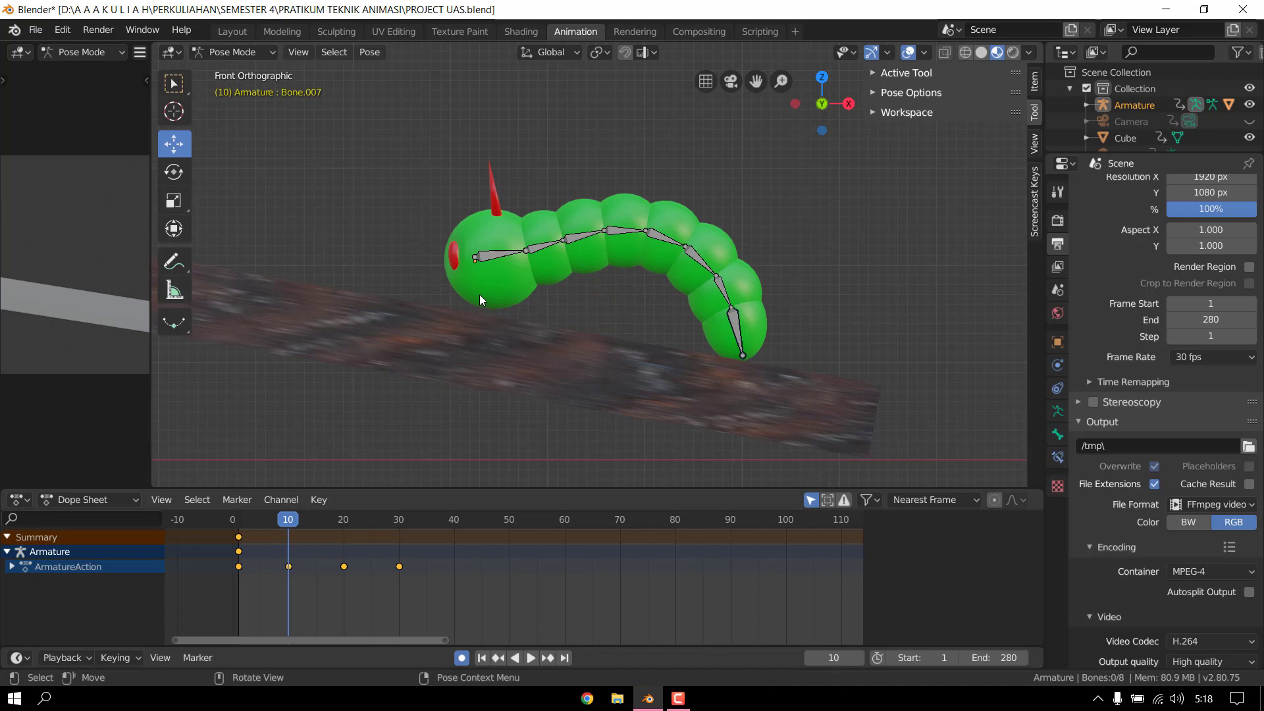
pyautogui.click(475, 258)
pyautogui.press('a')
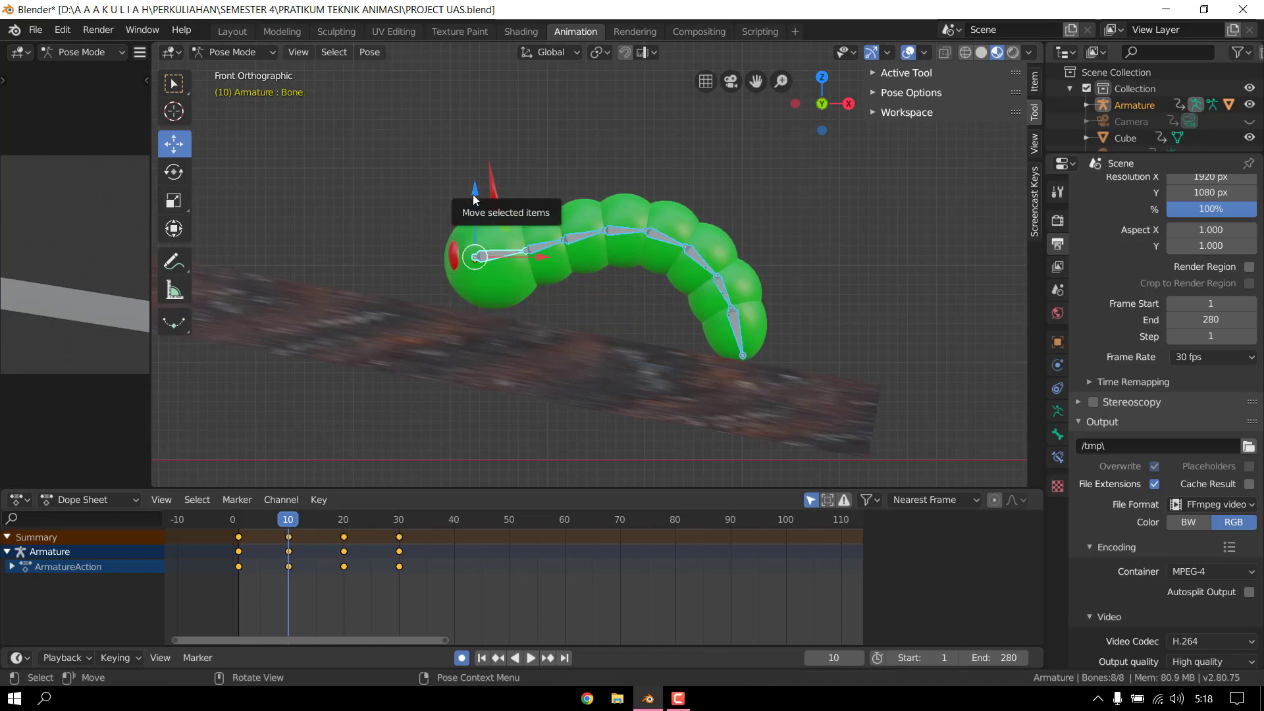
pyautogui.moveTo(474, 198); pyautogui.dragTo(466, 202)
pyautogui.press('i')
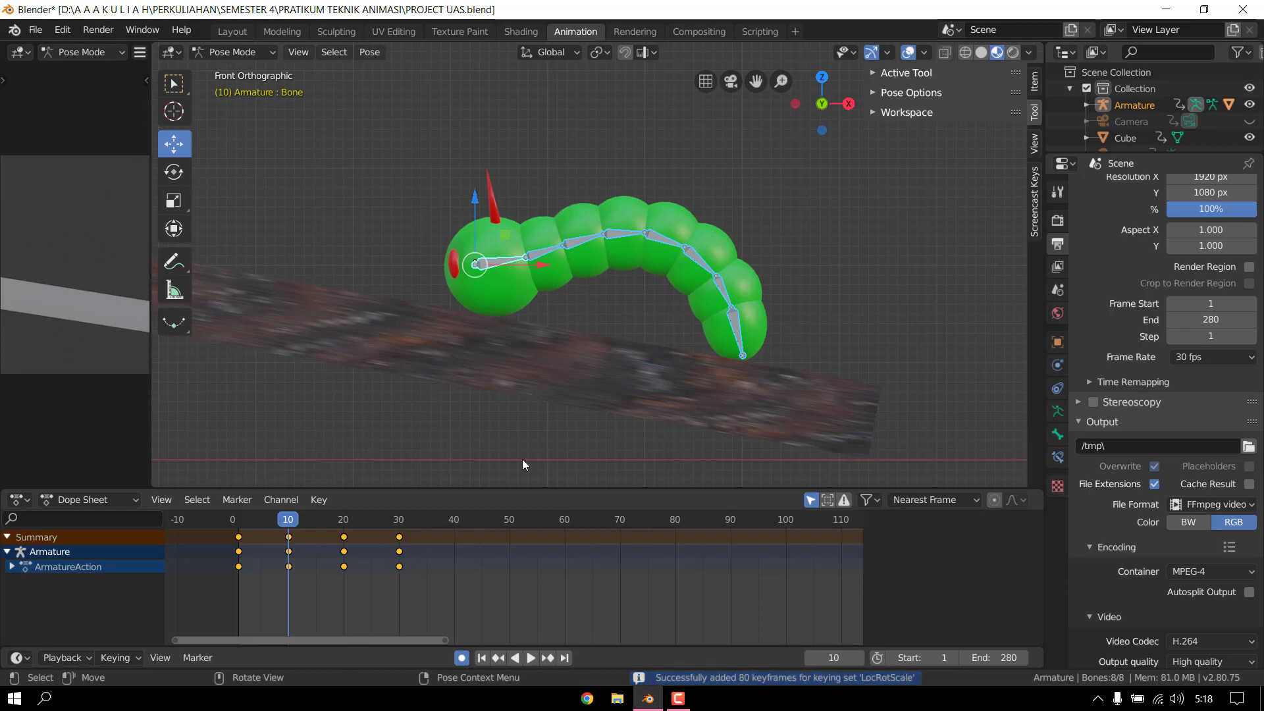
# - Lower the head toward the log at frames 20 and 30, inserting a LocRotScale keyframe for all bones at each frame
pyautogui.click(347, 521)
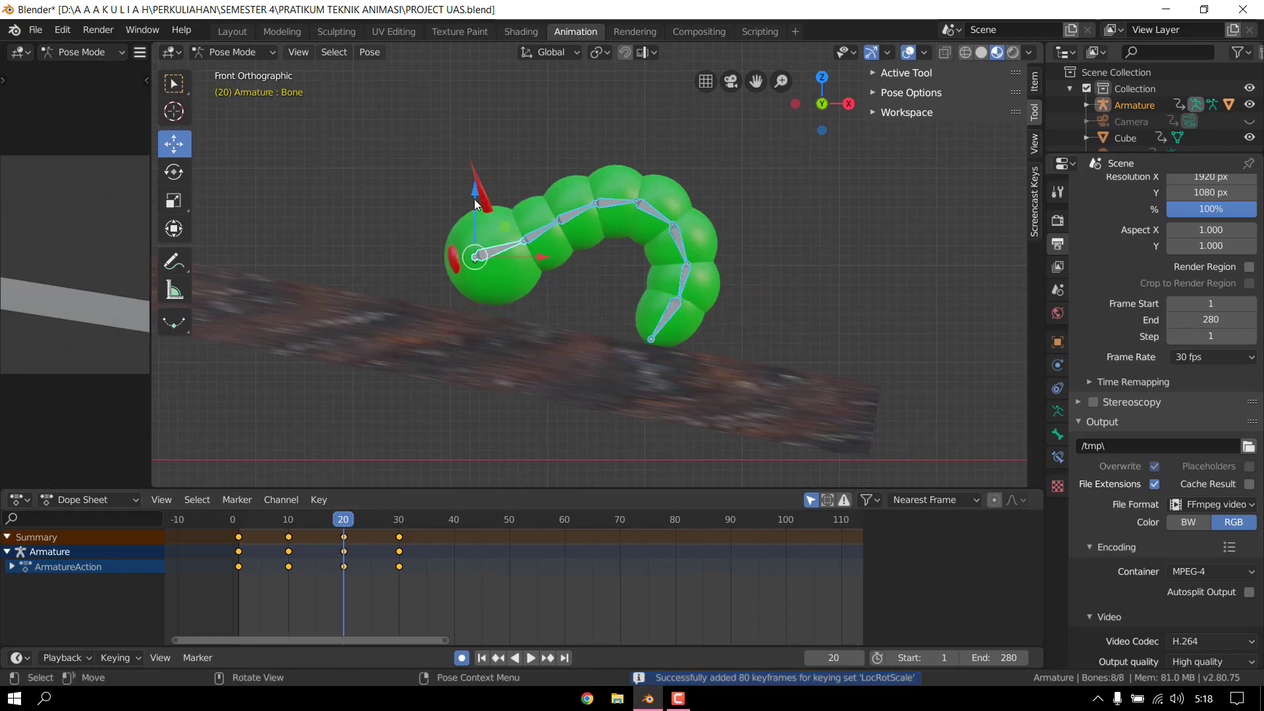
pyautogui.moveTo(475, 196); pyautogui.dragTo(468, 207)
pyautogui.press('i')
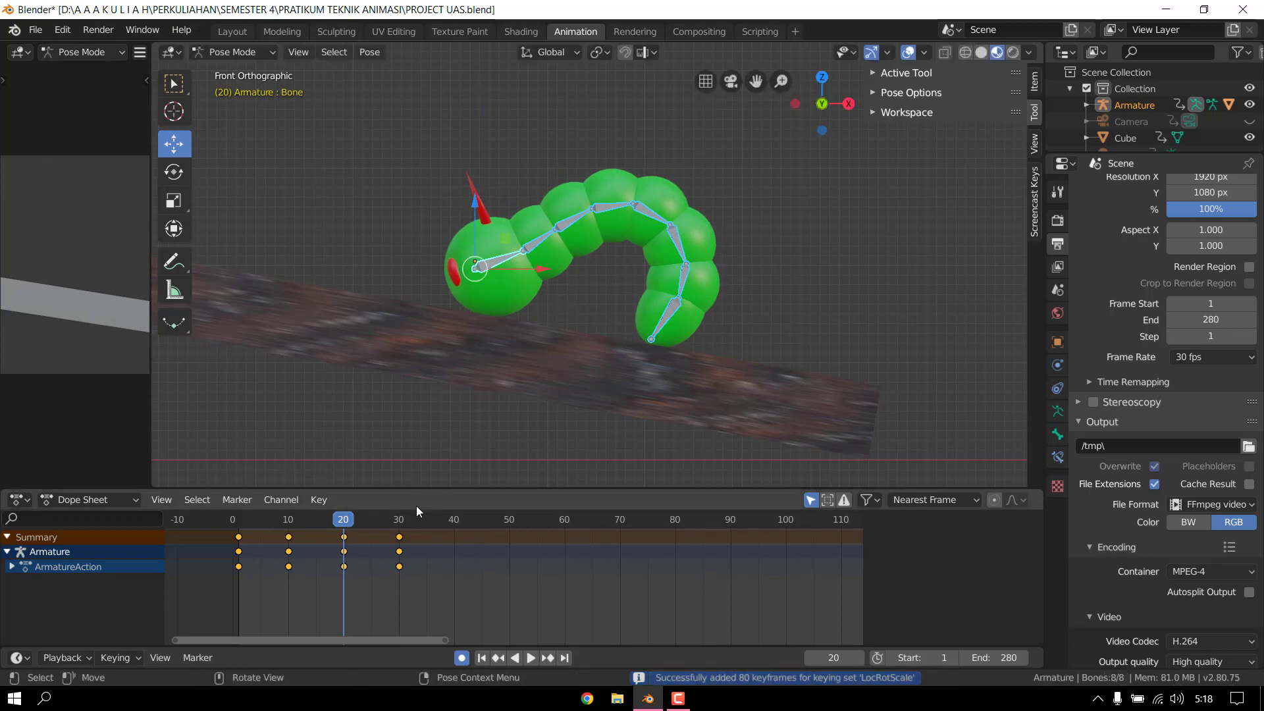
pyautogui.click(399, 519)
pyautogui.moveTo(475, 197); pyautogui.dragTo(482, 211)
pyautogui.press('i')
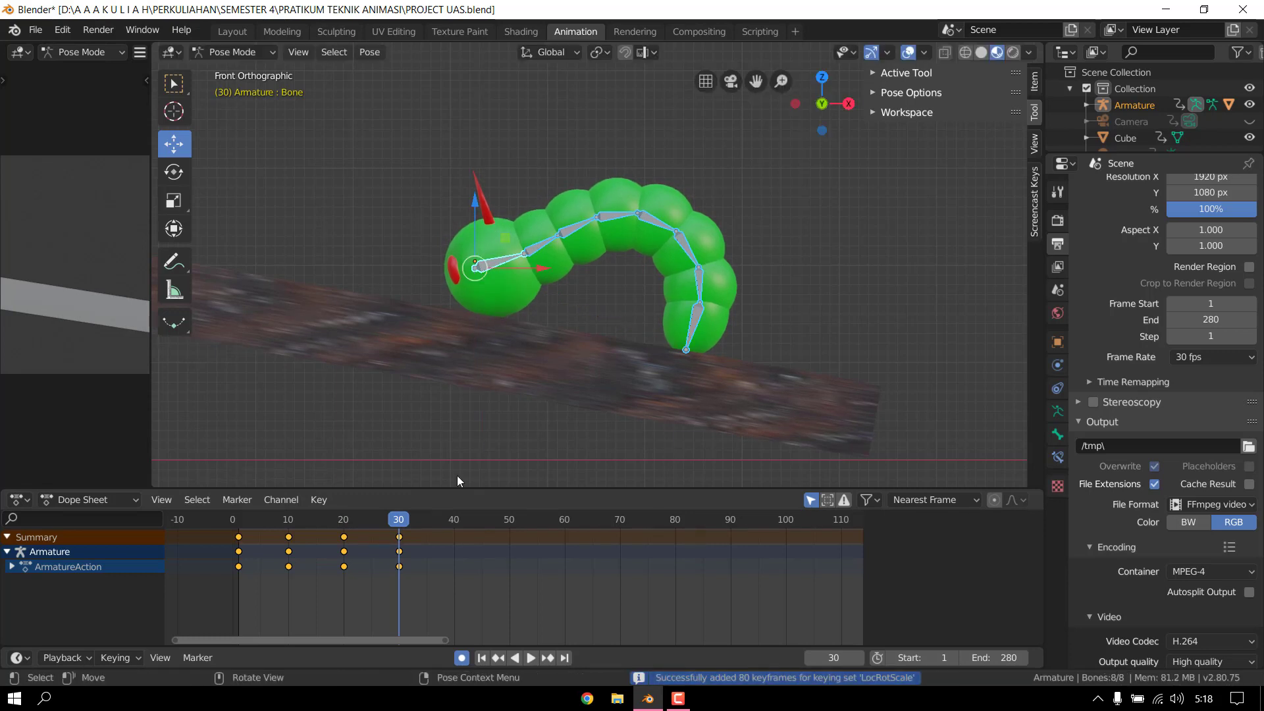
# - Scrub and play the animation from the start to review the lowered head poses
pyautogui.moveTo(244, 517); pyautogui.dragTo(442, 535)
pyautogui.press('space')
pyautogui.press('space')
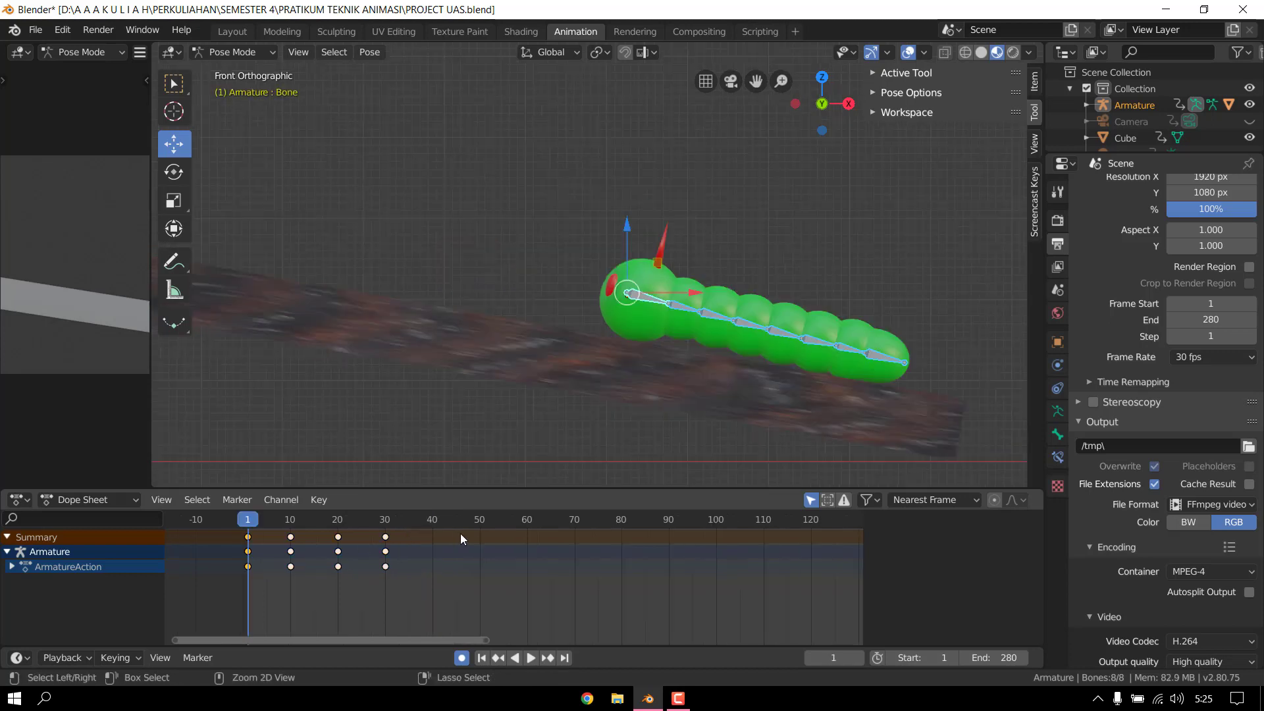
# - Paste the copied frame 1 keyframe near frame 50 and move it to frame 40
pyautogui.click(480, 521)
pyautogui.press('space')
pyautogui.hotkey('ctrl', 'v')
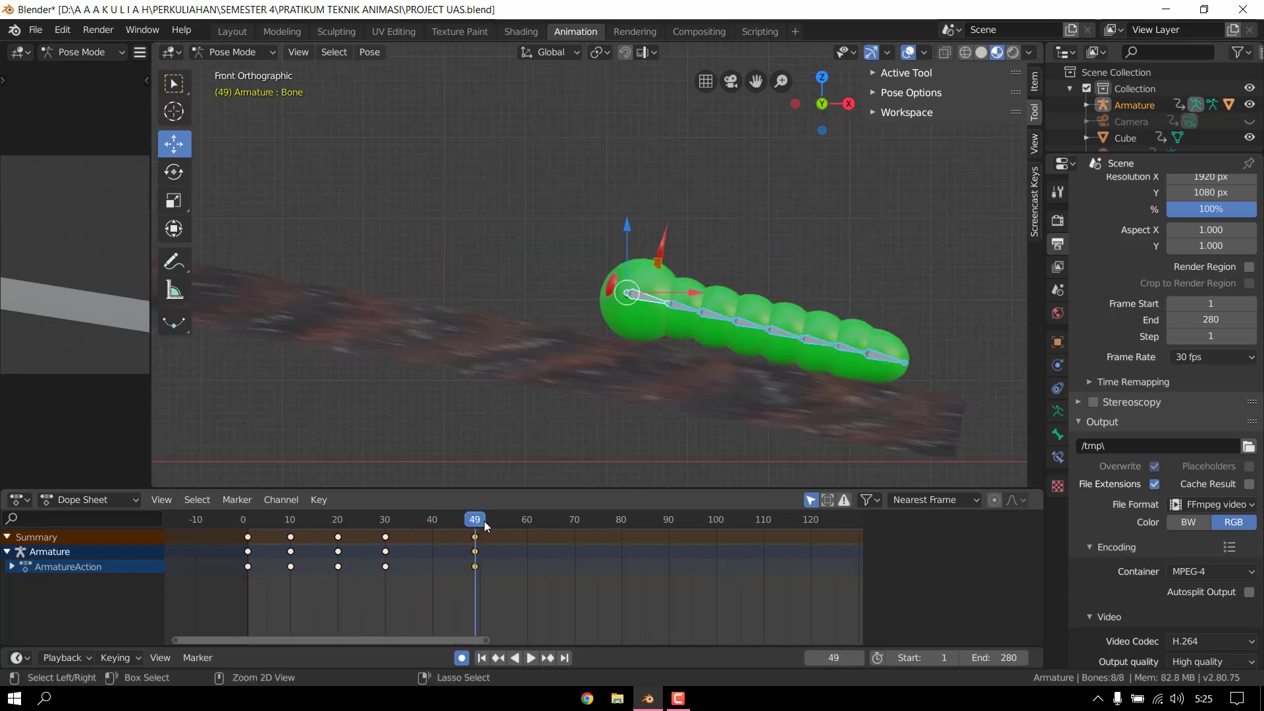
pyautogui.press('g')
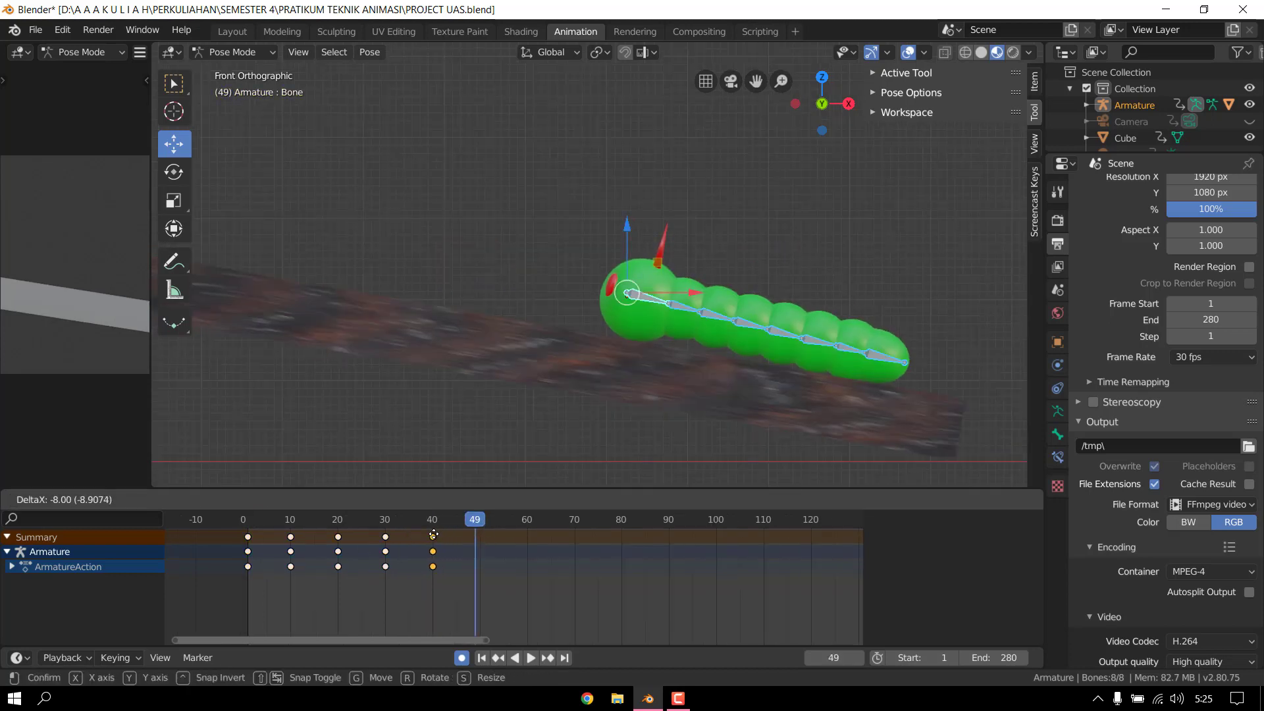
pyautogui.click(431, 535)
# - Play the animation from frame 1 to check the return to the stretched pose
pyautogui.click(390, 519)
pyautogui.press('space')
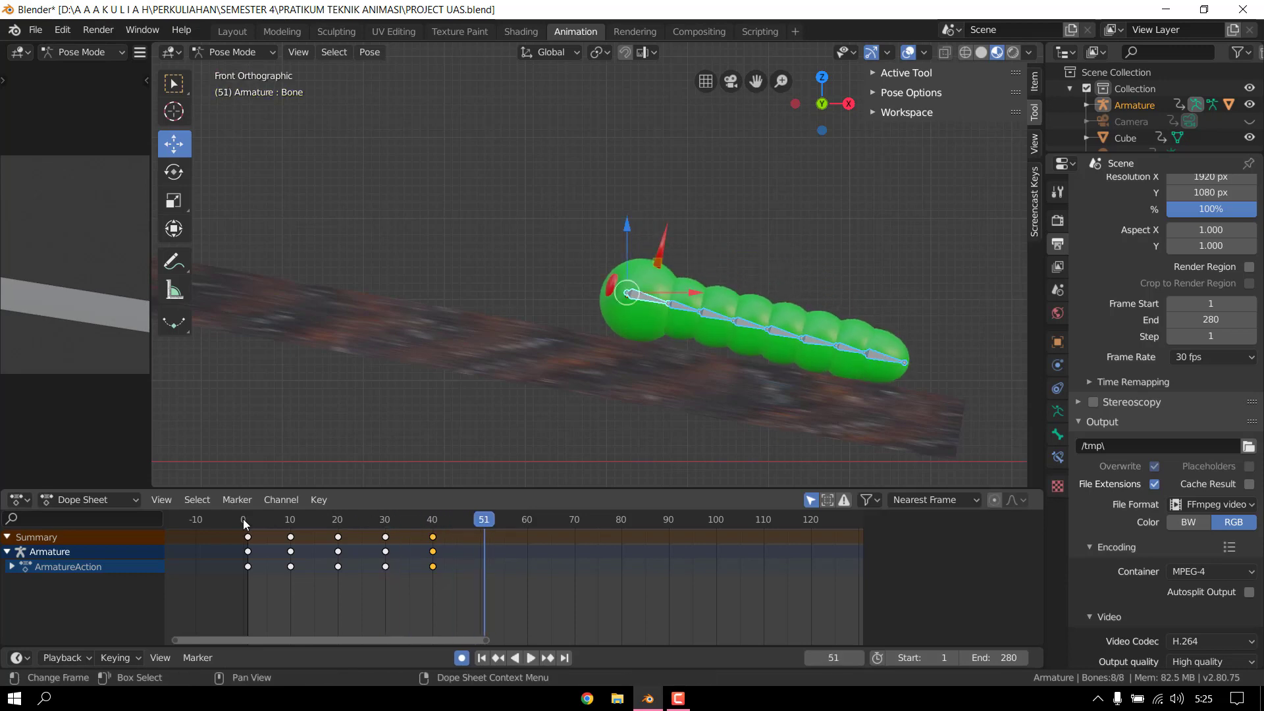
pyautogui.click(249, 521)
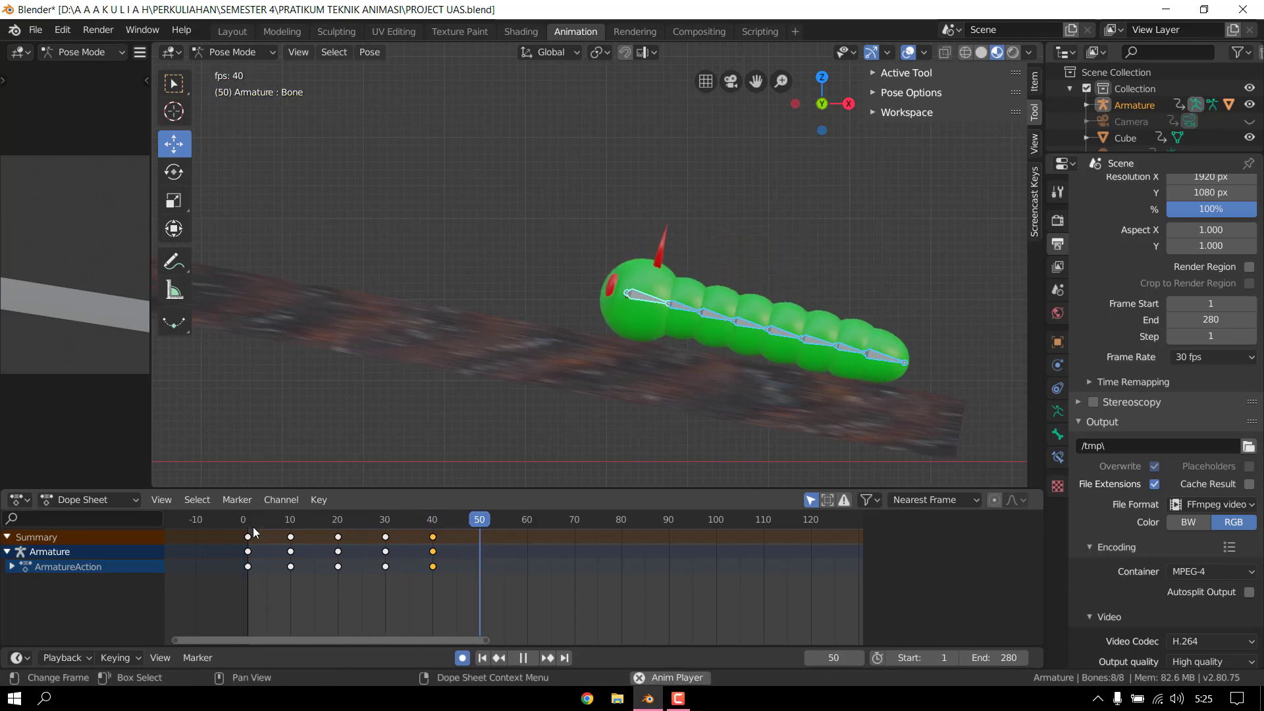
pyautogui.press('space')
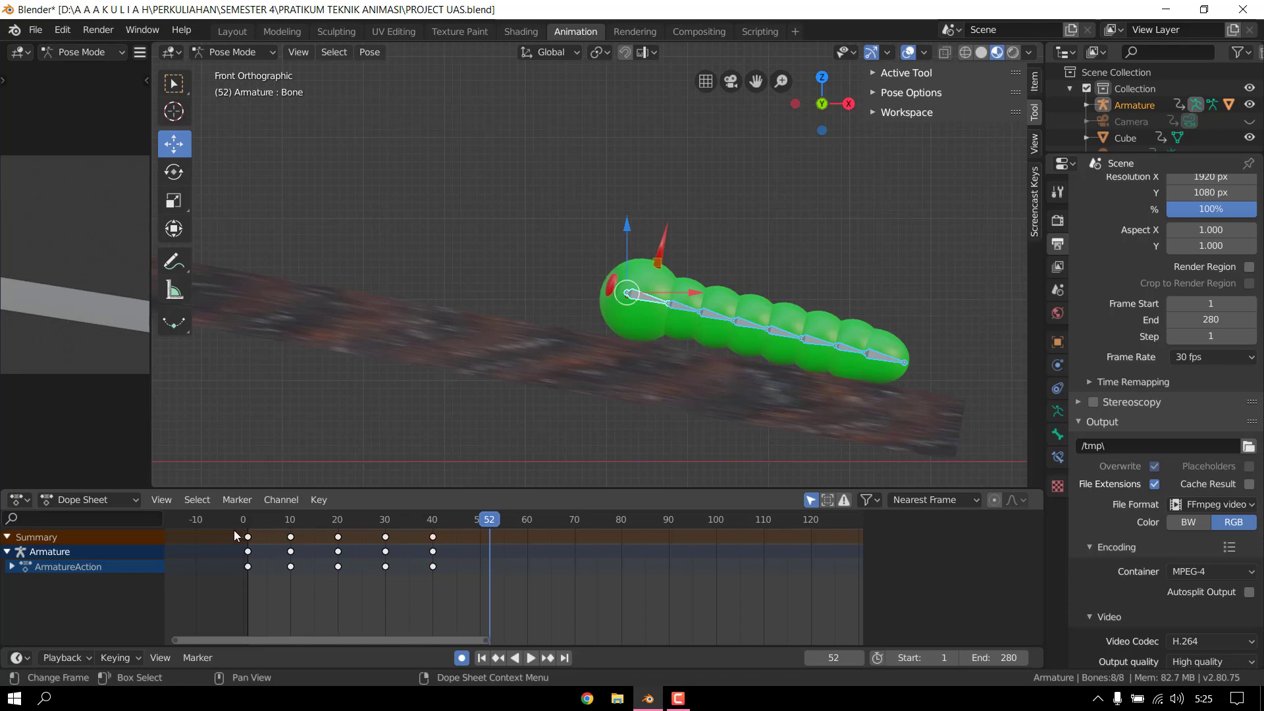
# - Copy all keyframes from frames 1 to 40 and paste them starting at frame 60
pyautogui.moveTo(232, 531); pyautogui.dragTo(495, 618)
pyautogui.click(481, 519)
pyautogui.hotkey('ctrl', 'c')
pyautogui.hotkey('ctrl', 'v')
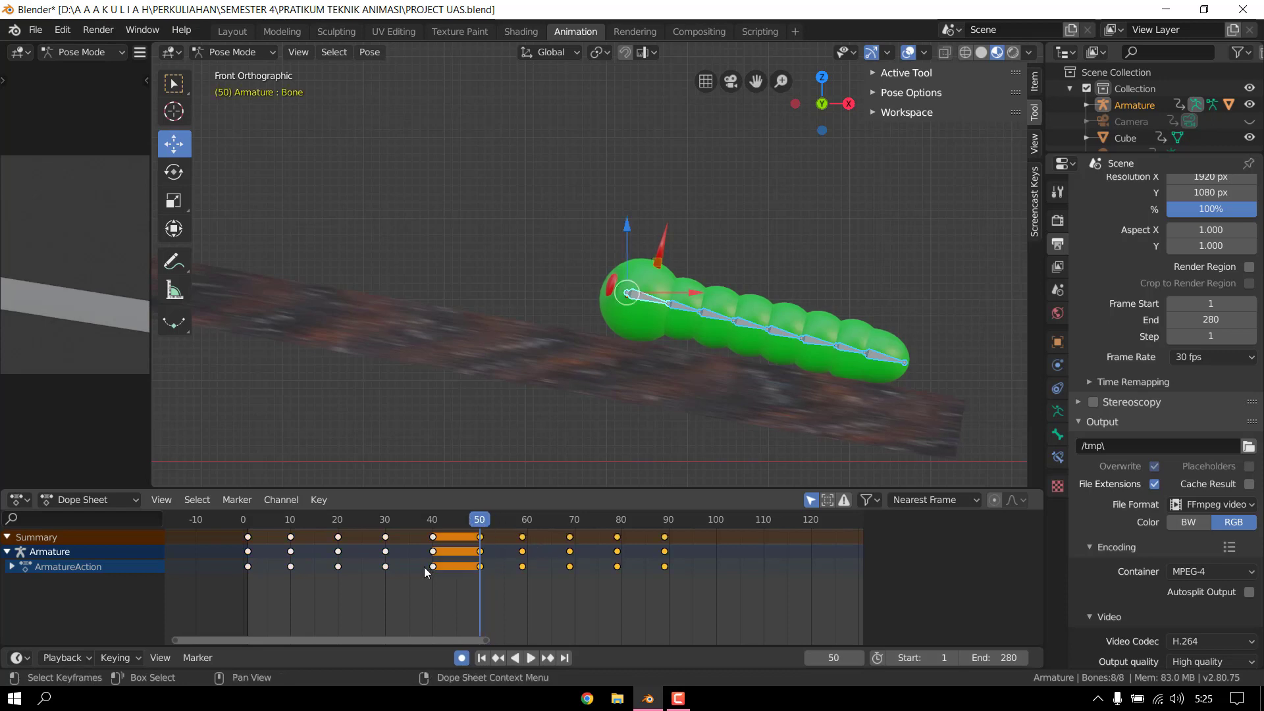
pyautogui.hotkey('ctrl', 'z')
pyautogui.click(528, 520)
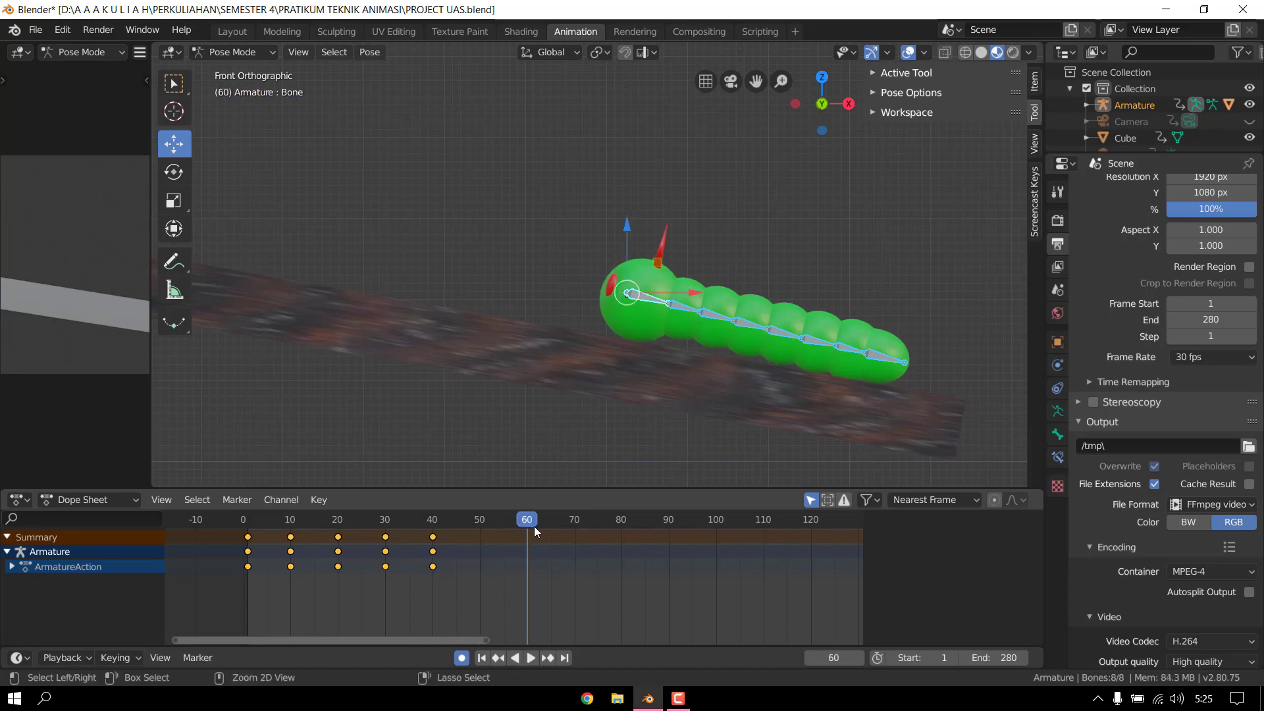
pyautogui.hotkey('ctrl', 'v')
pyautogui.press('g')
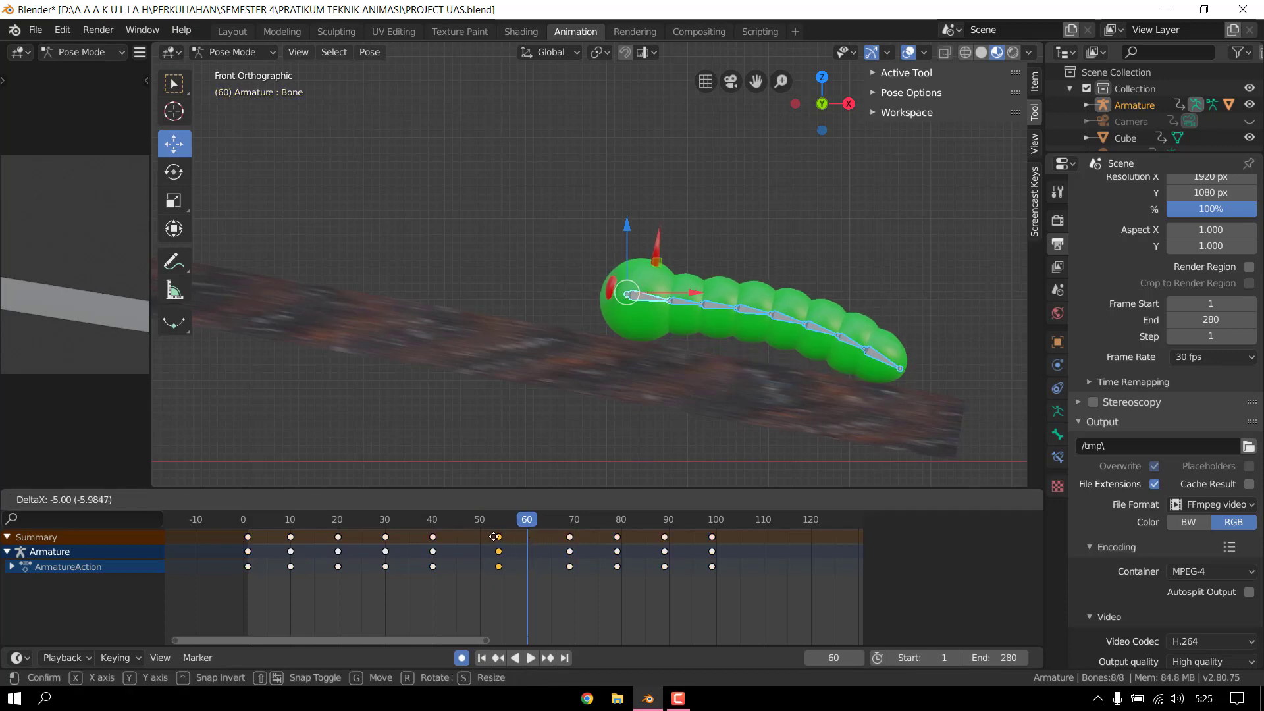
pyautogui.press('Escape')
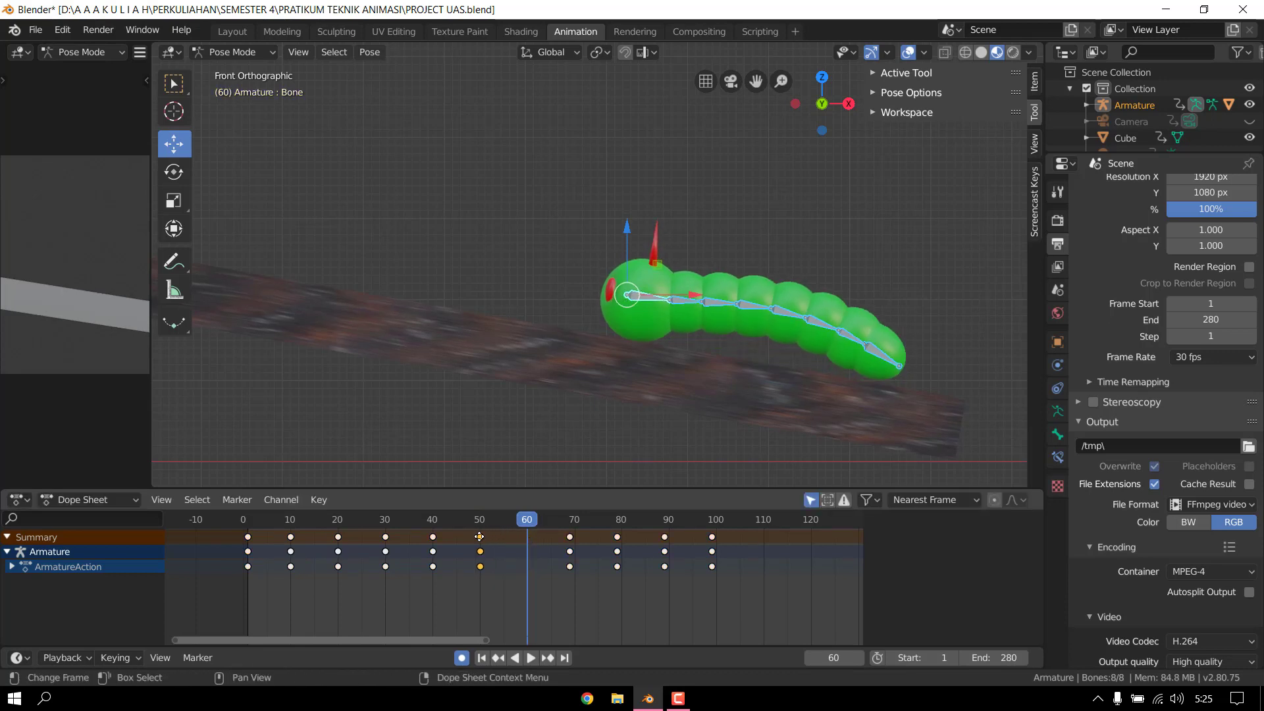
pyautogui.moveTo(506, 536); pyautogui.dragTo(613, 559)
pyautogui.hotkey('ctrl', 'z')
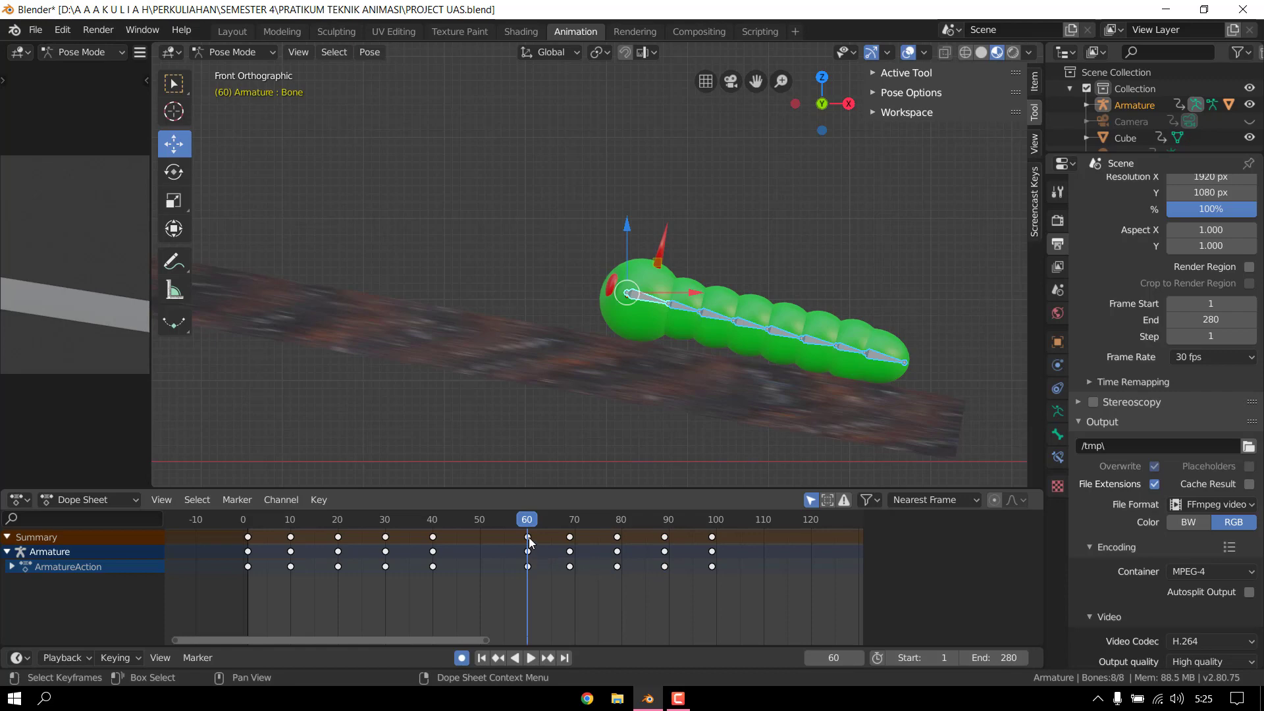
# - Move the five pasted keyframes one by one to frames 50, 60, 70, 80 and 90
pyautogui.keyDown('shift'); pyautogui.click(570, 540); pyautogui.keyUp('shift')
pyautogui.keyDown('shift'); pyautogui.click(665, 541); pyautogui.keyUp('shift')
pyautogui.moveTo(527, 537); pyautogui.dragTo(480, 538)
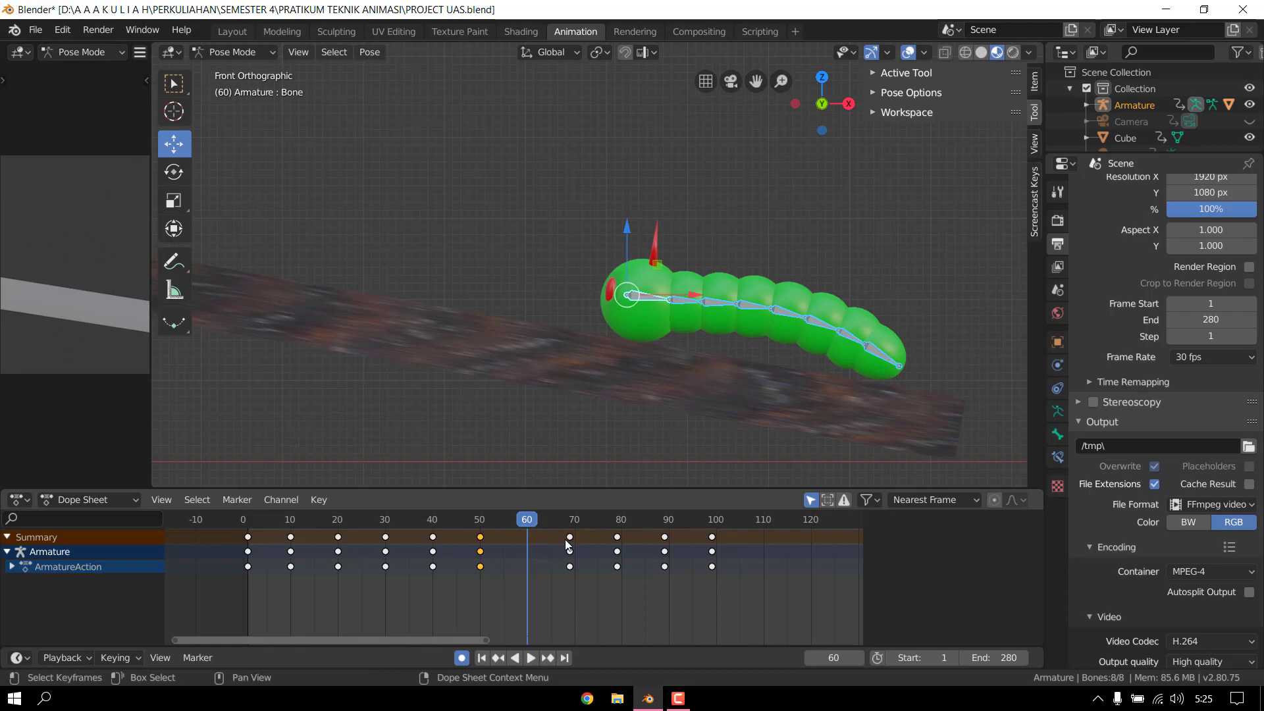
pyautogui.moveTo(572, 544); pyautogui.dragTo(529, 543)
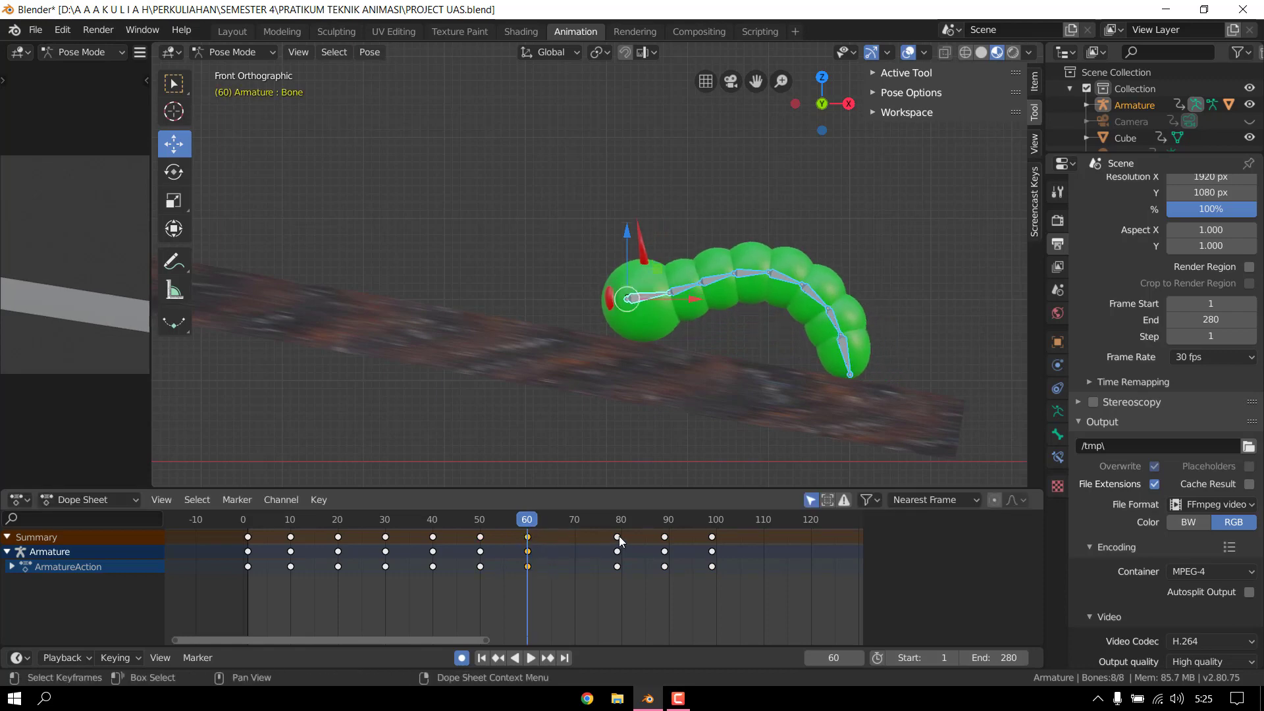
pyautogui.moveTo(611, 541); pyautogui.dragTo(569, 541)
pyautogui.moveTo(665, 542); pyautogui.dragTo(622, 542)
pyautogui.moveTo(711, 542); pyautogui.dragTo(669, 542)
# - Play the animation from the beginning to review both crawl cycles up to frame 90
pyautogui.moveTo(268, 519); pyautogui.dragTo(237, 520)
pyautogui.press('space')
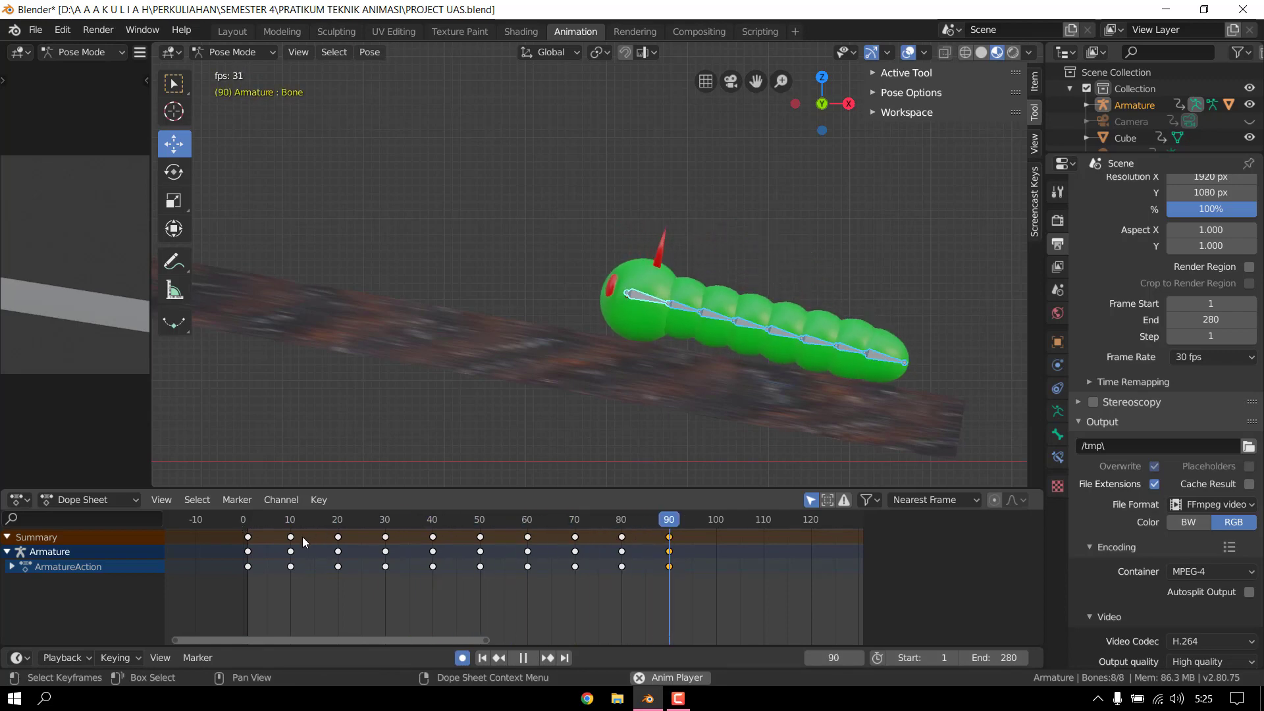
pyautogui.press('space')
pyautogui.click(243, 521)
pyautogui.press('space')
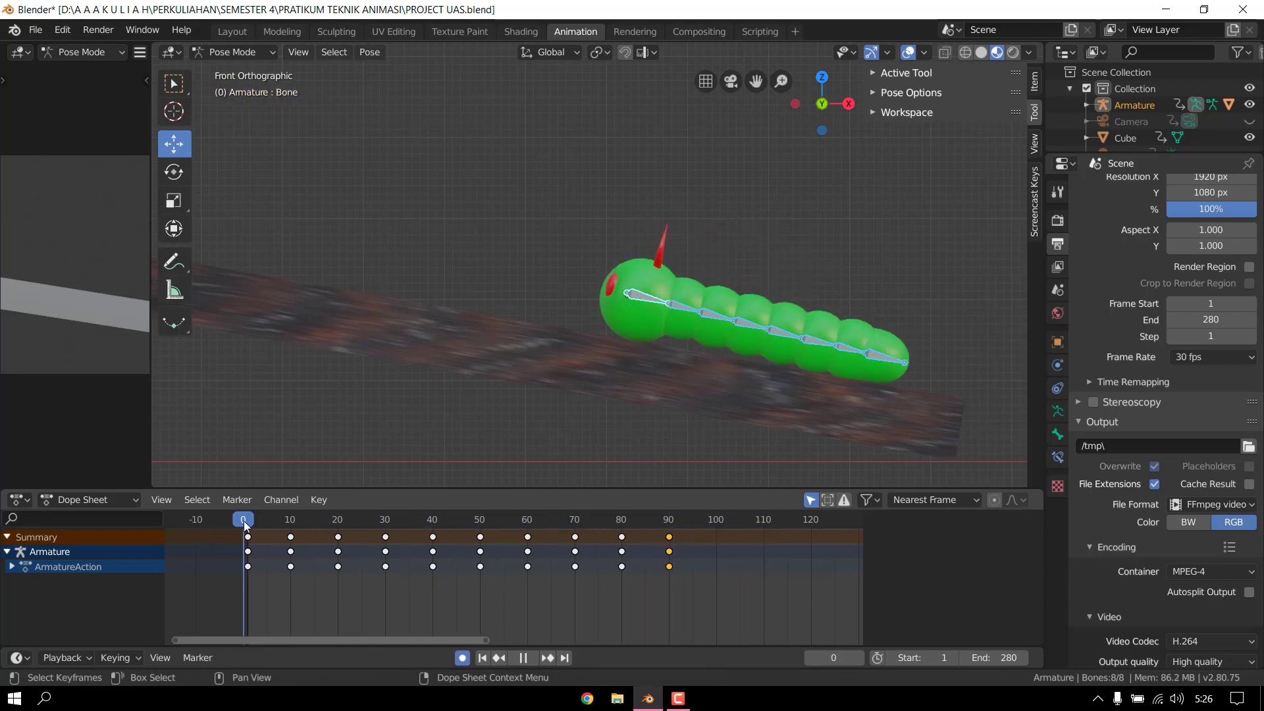
pyautogui.press('space')
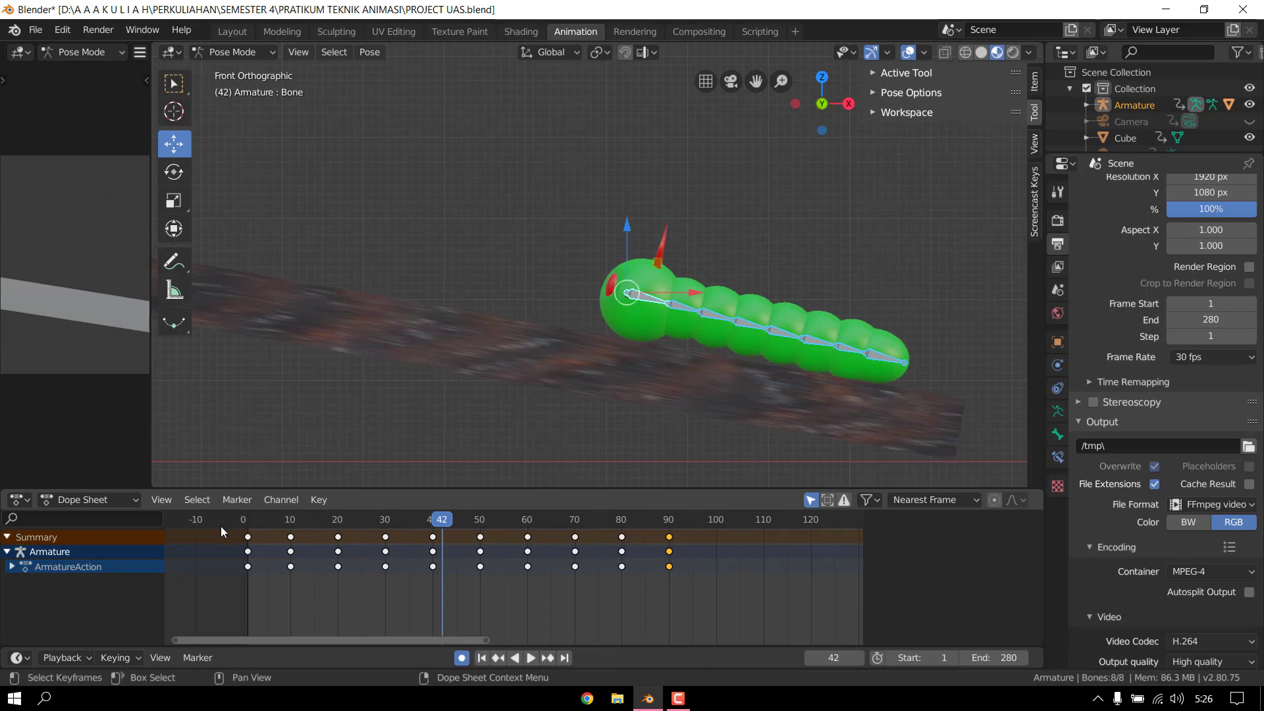
# - Try to move all the armature's bones along the global X axis toward the log's raised end at frame 20
pyautogui.click(275, 522)
pyautogui.moveTo(284, 523); pyautogui.dragTo(338, 539)
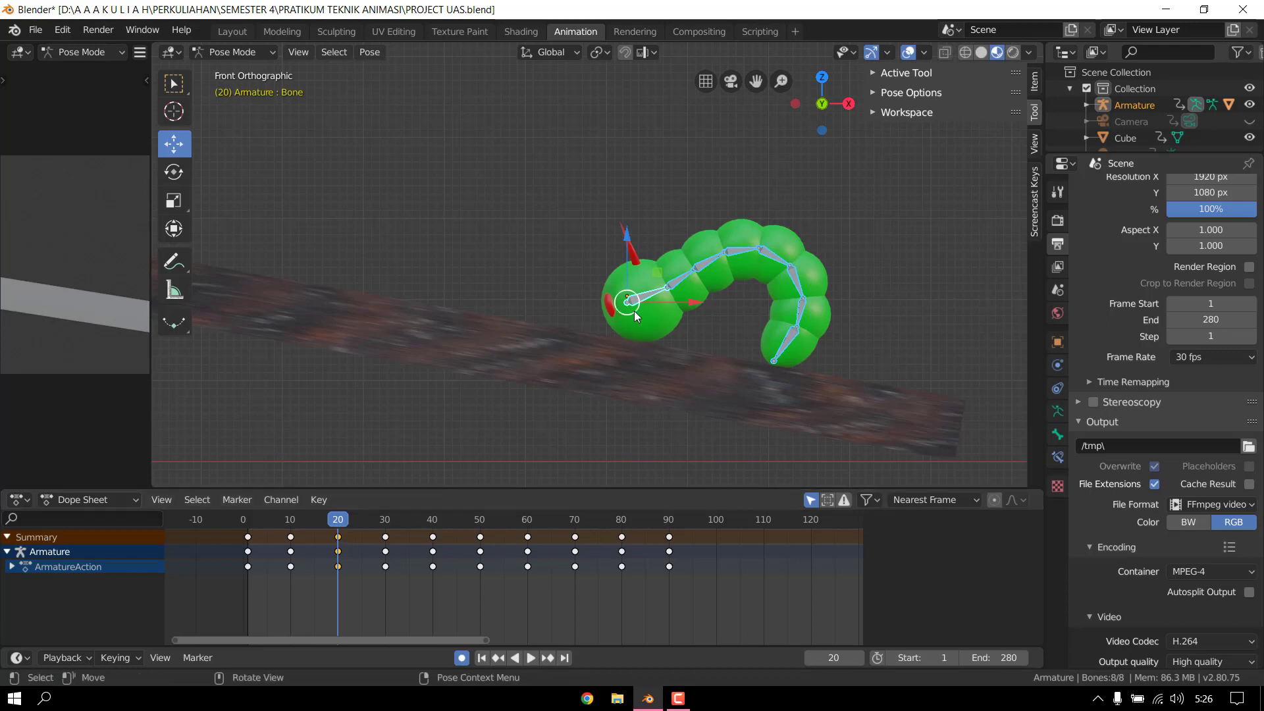
pyautogui.press('g')
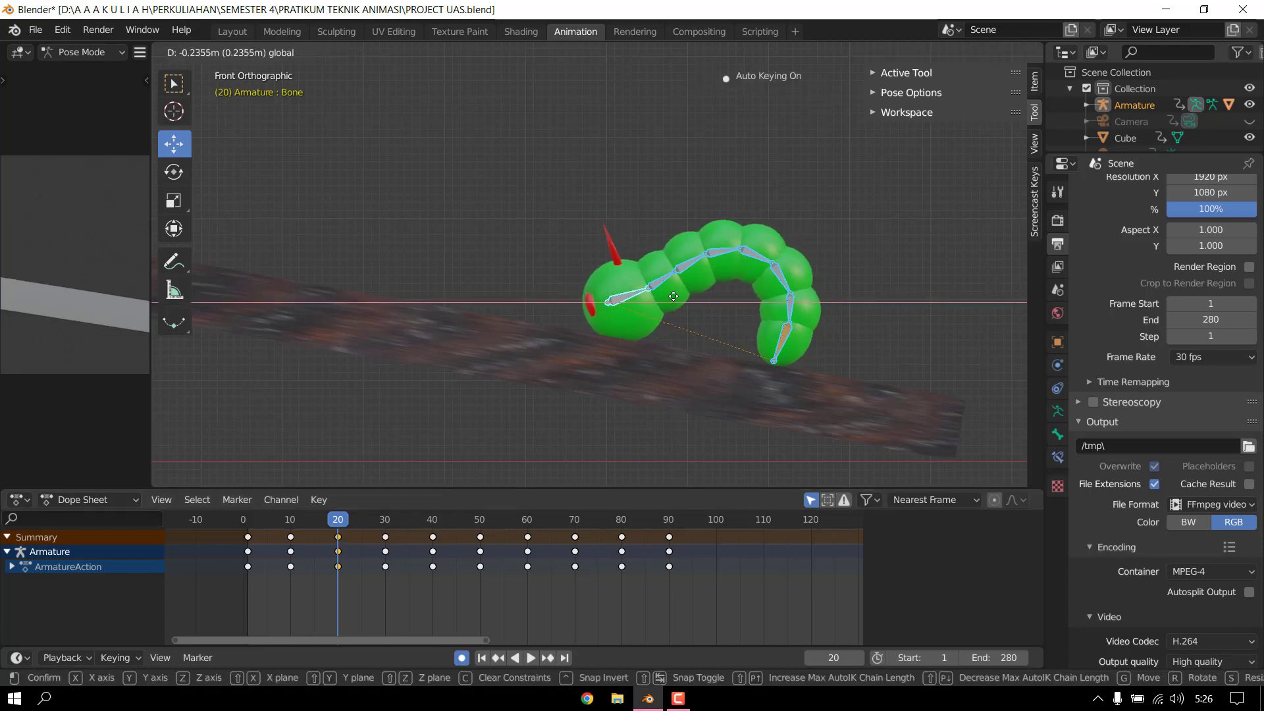
pyautogui.click(678, 299)
pyautogui.press('w')
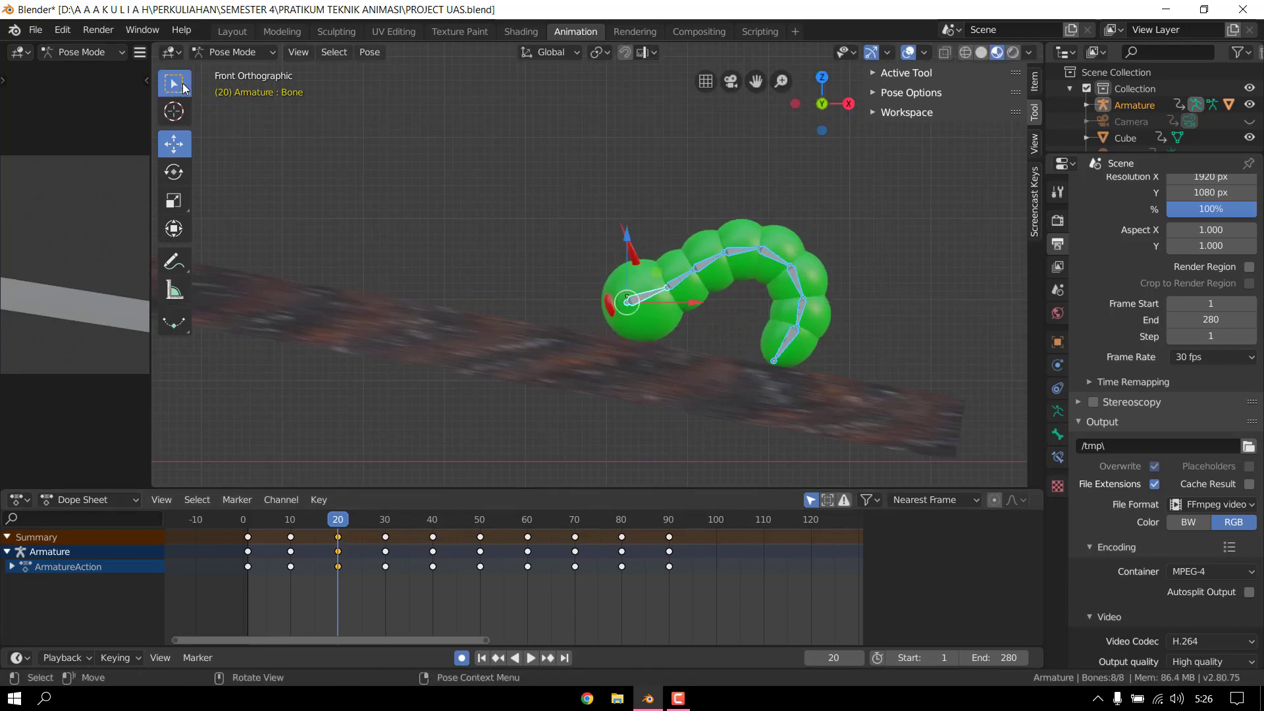
pyautogui.click(658, 299)
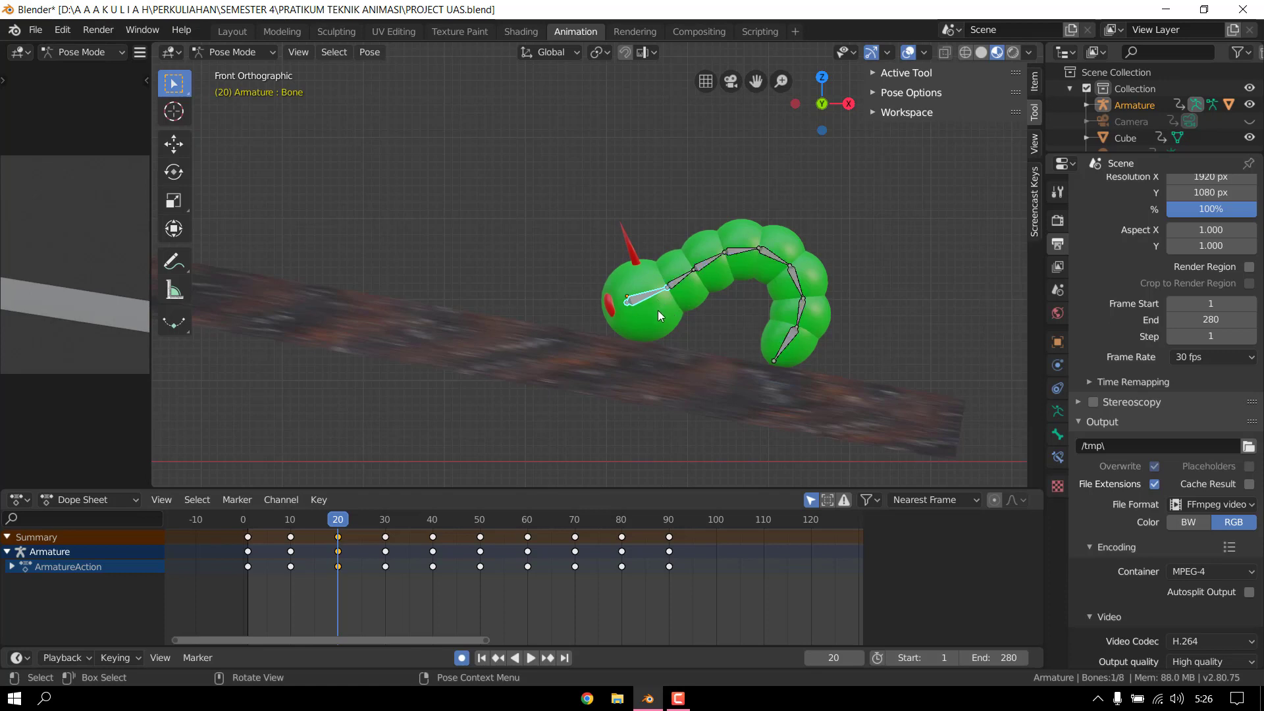
pyautogui.click(708, 263)
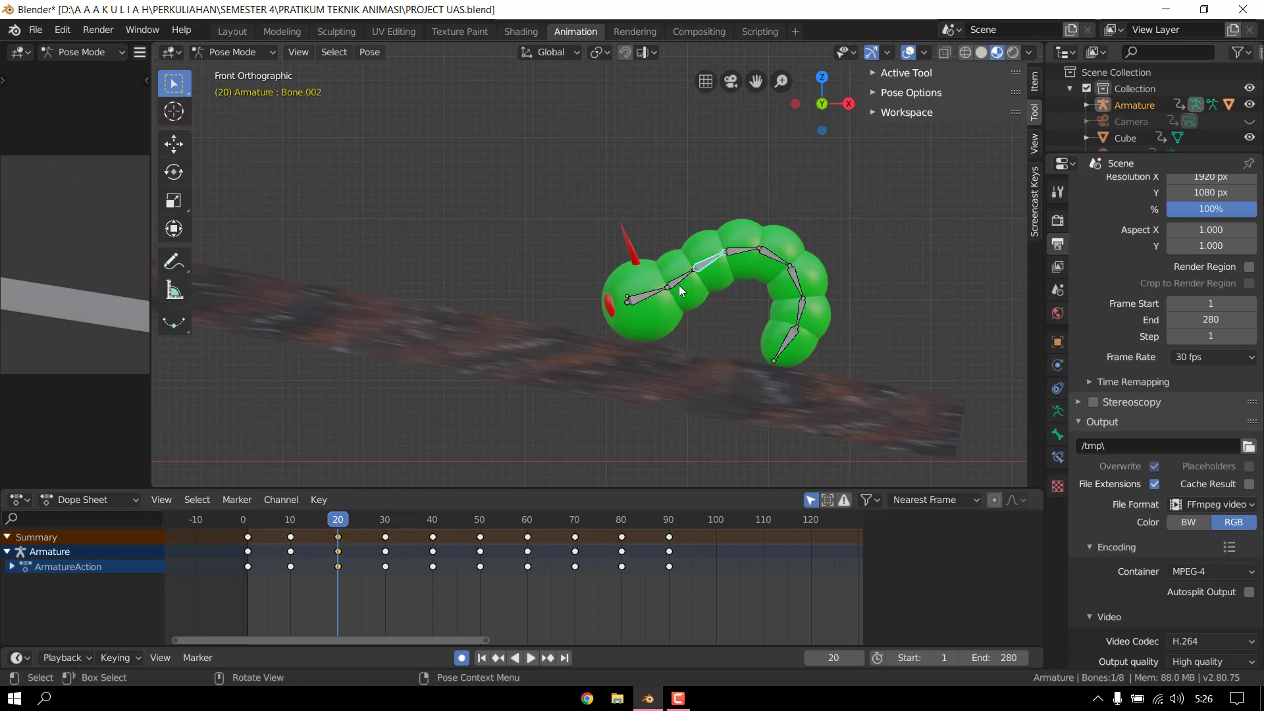
pyautogui.click(795, 339)
pyautogui.click(639, 299)
pyautogui.press('a')
pyautogui.press('m')
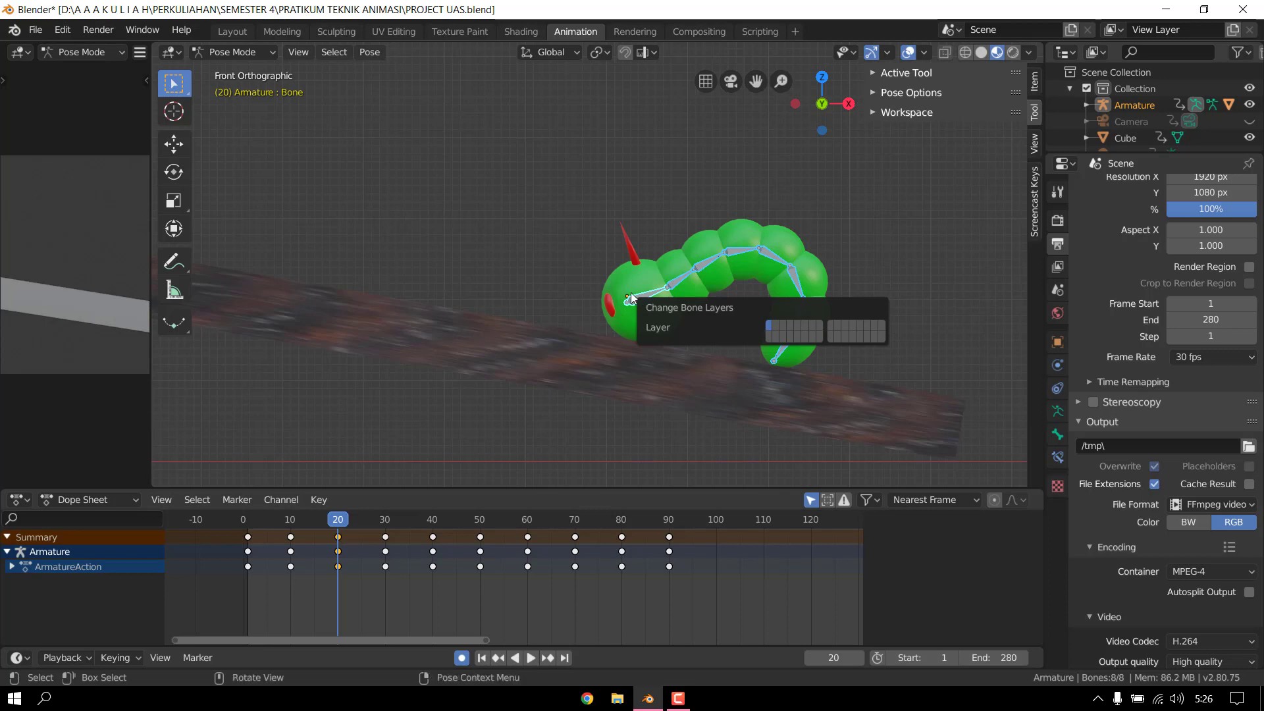
pyautogui.click(646, 294)
pyautogui.press('a')
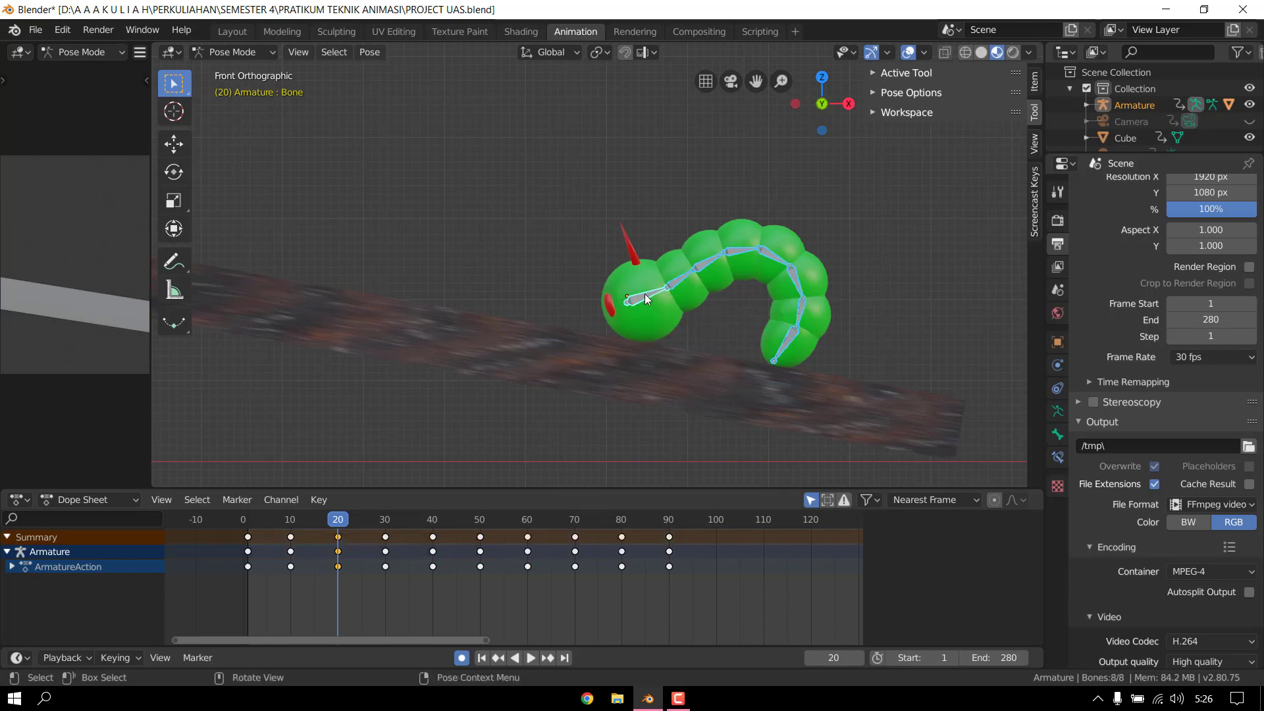
pyautogui.rightClick(645, 294)
pyautogui.click(645, 294)
pyautogui.click(694, 282)
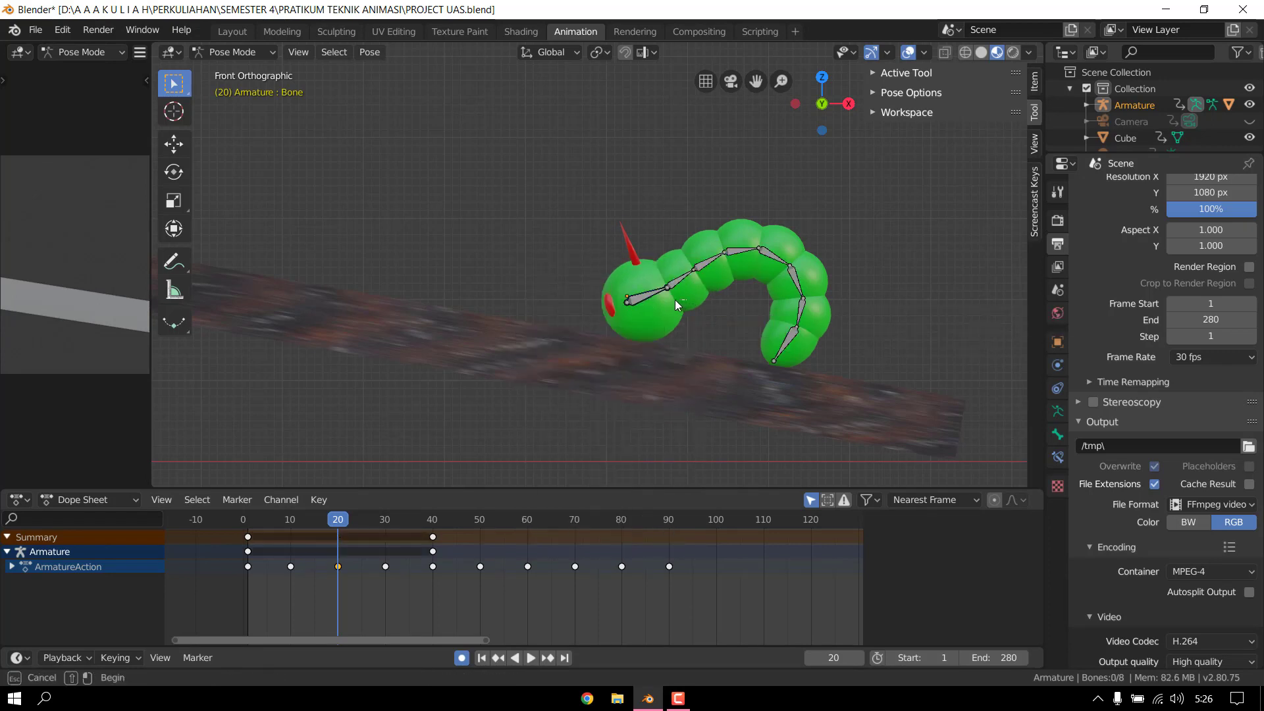
# - Try moving only the head bone slightly along the X axis at frame 20, compare frame 49, and undo the move
pyautogui.click(187, 141)
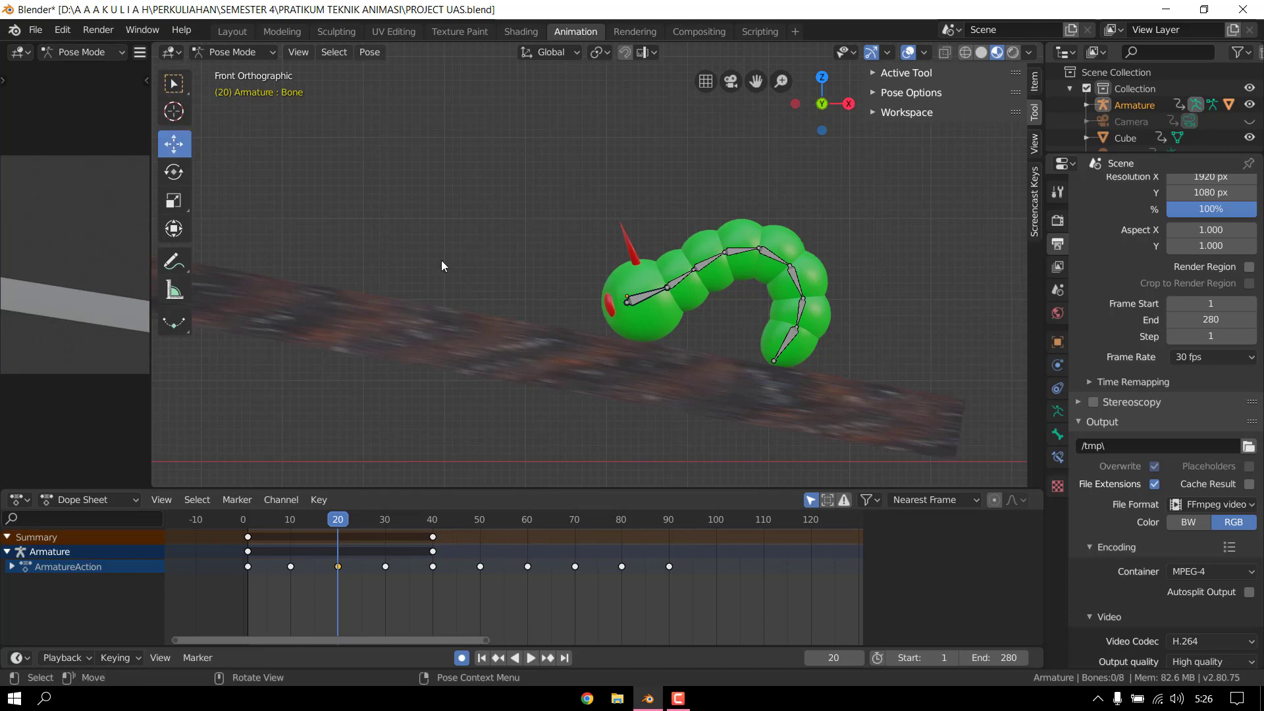
pyautogui.click(636, 285)
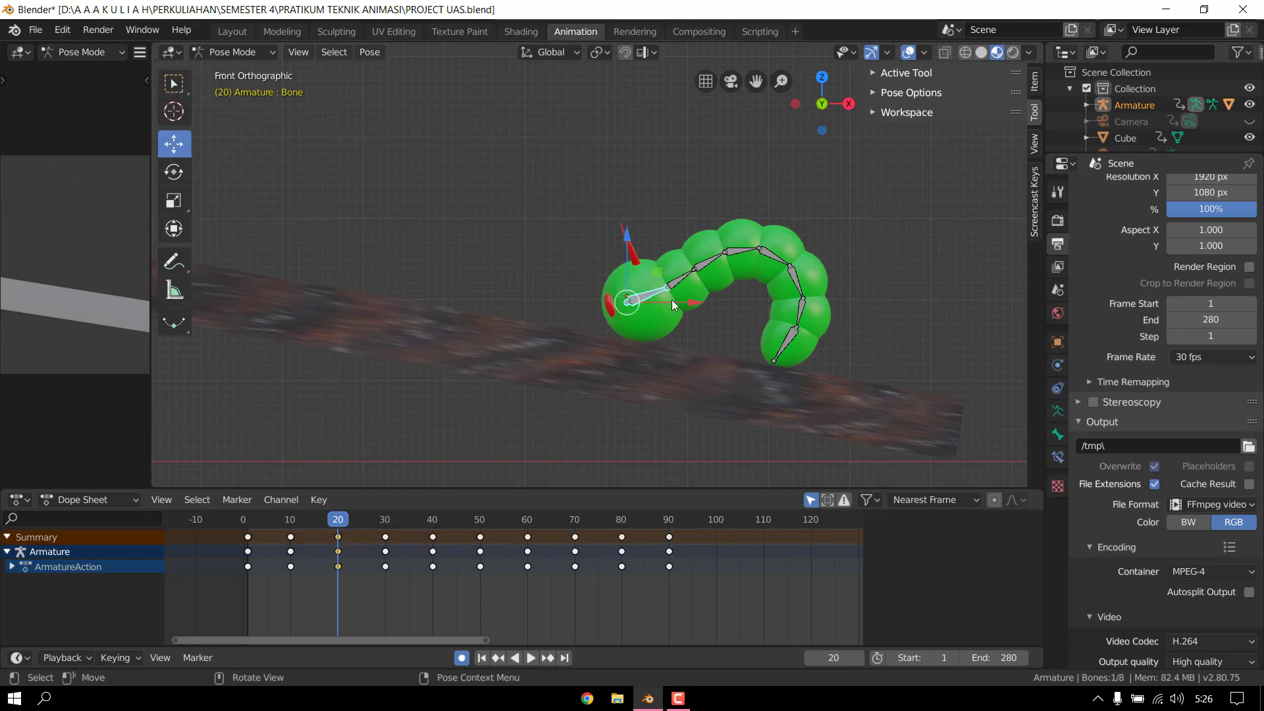
pyautogui.moveTo(672, 301); pyautogui.dragTo(677, 301)
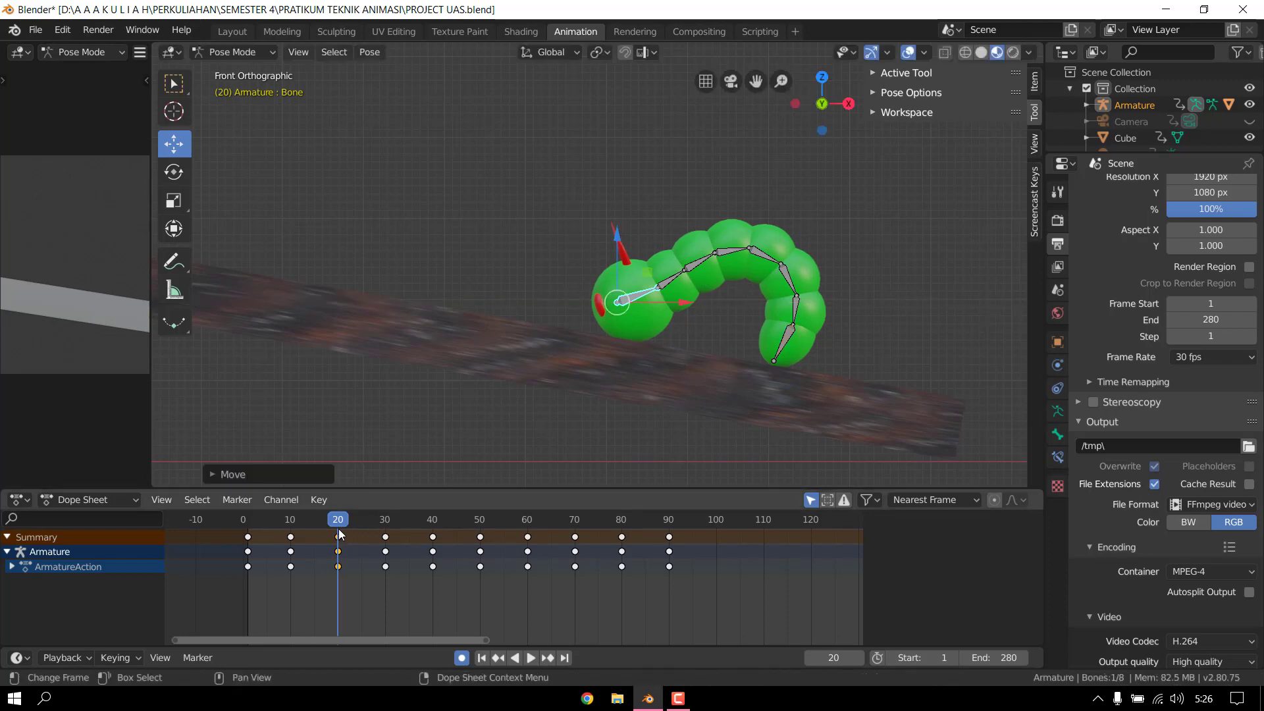
pyautogui.moveTo(341, 535); pyautogui.dragTo(478, 540)
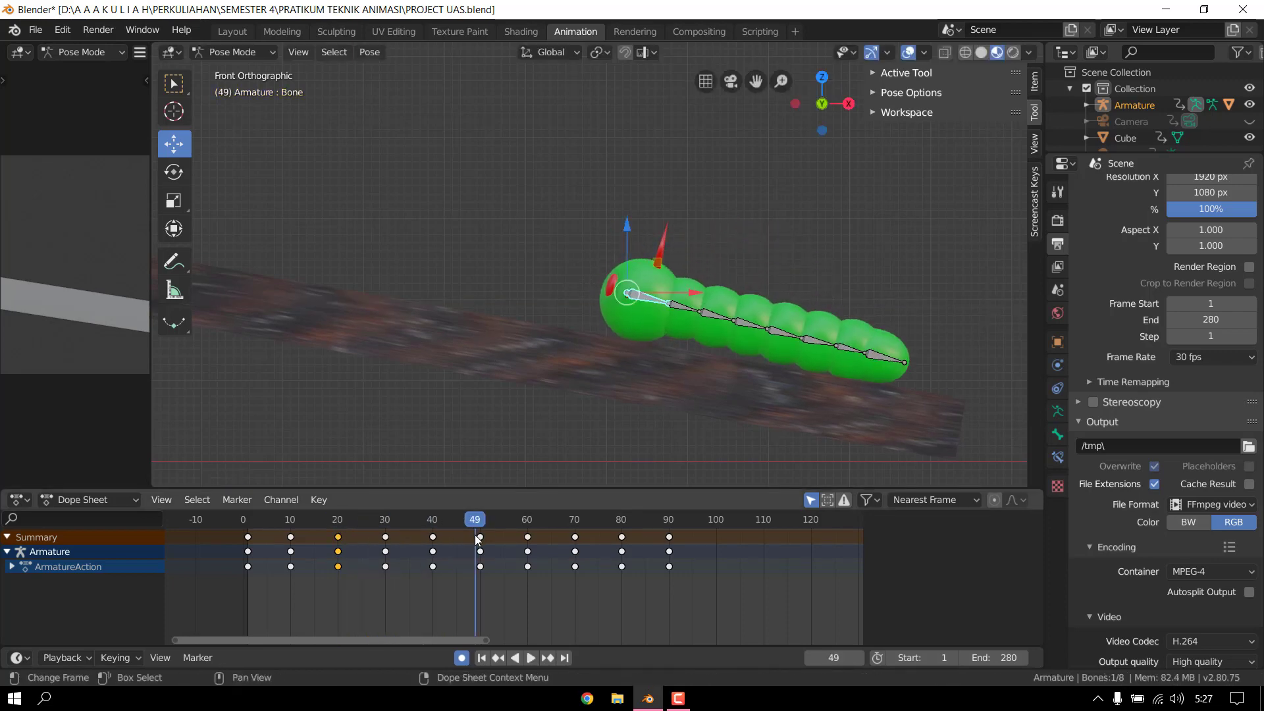
pyautogui.hotkey('ctrl', 'z')
# - Play the animation from frame 1 to check whether the caterpillar advances between the two crawl cycles
pyautogui.click(249, 529)
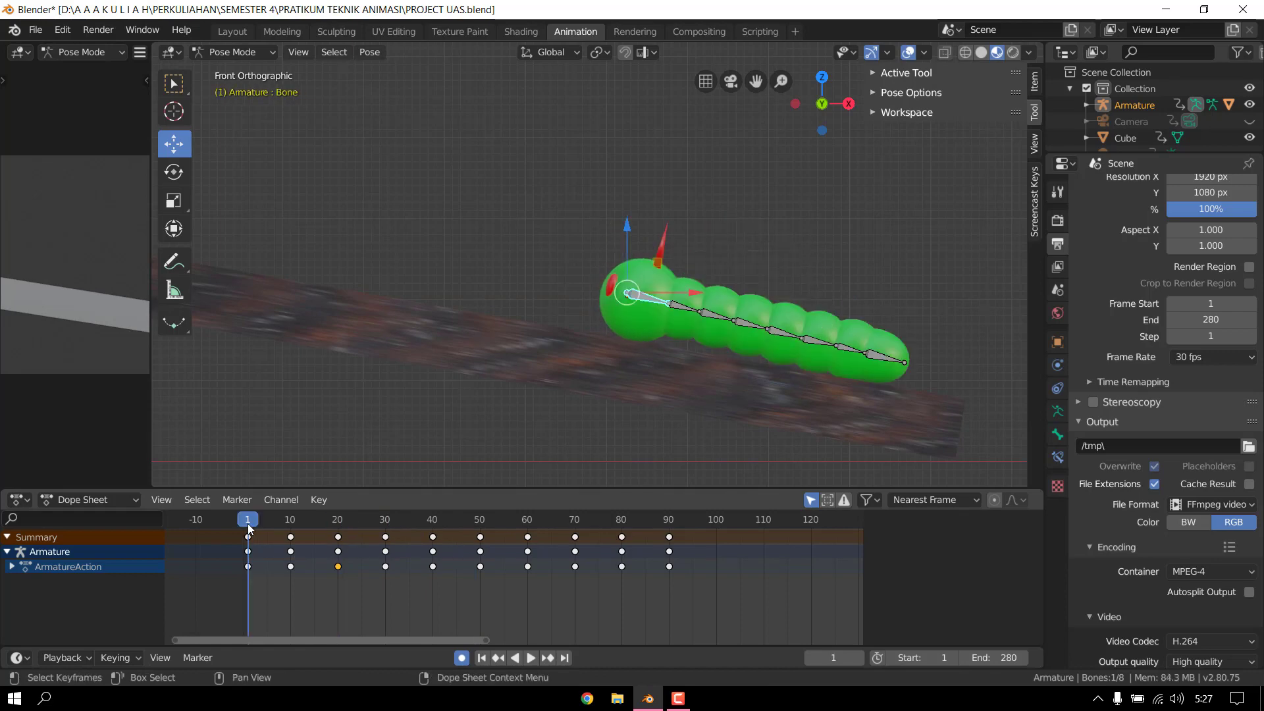
pyautogui.press('space')
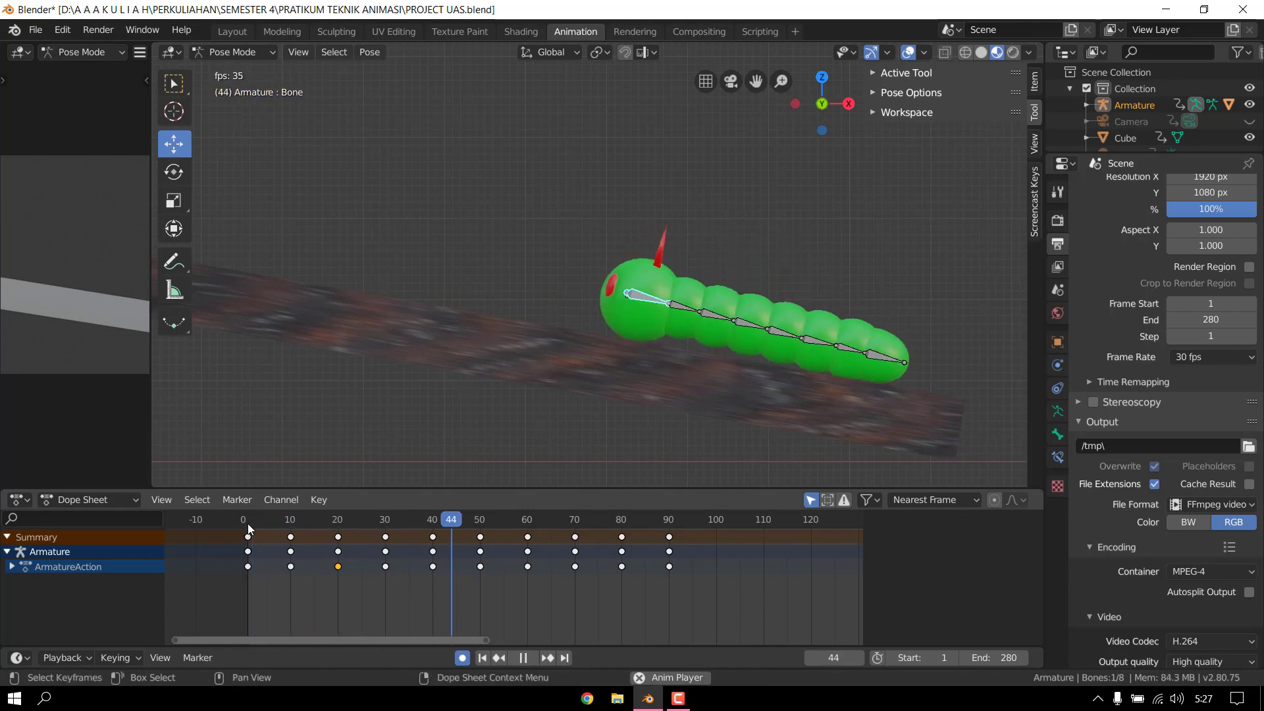
pyautogui.press('space')
pyautogui.moveTo(679, 699)
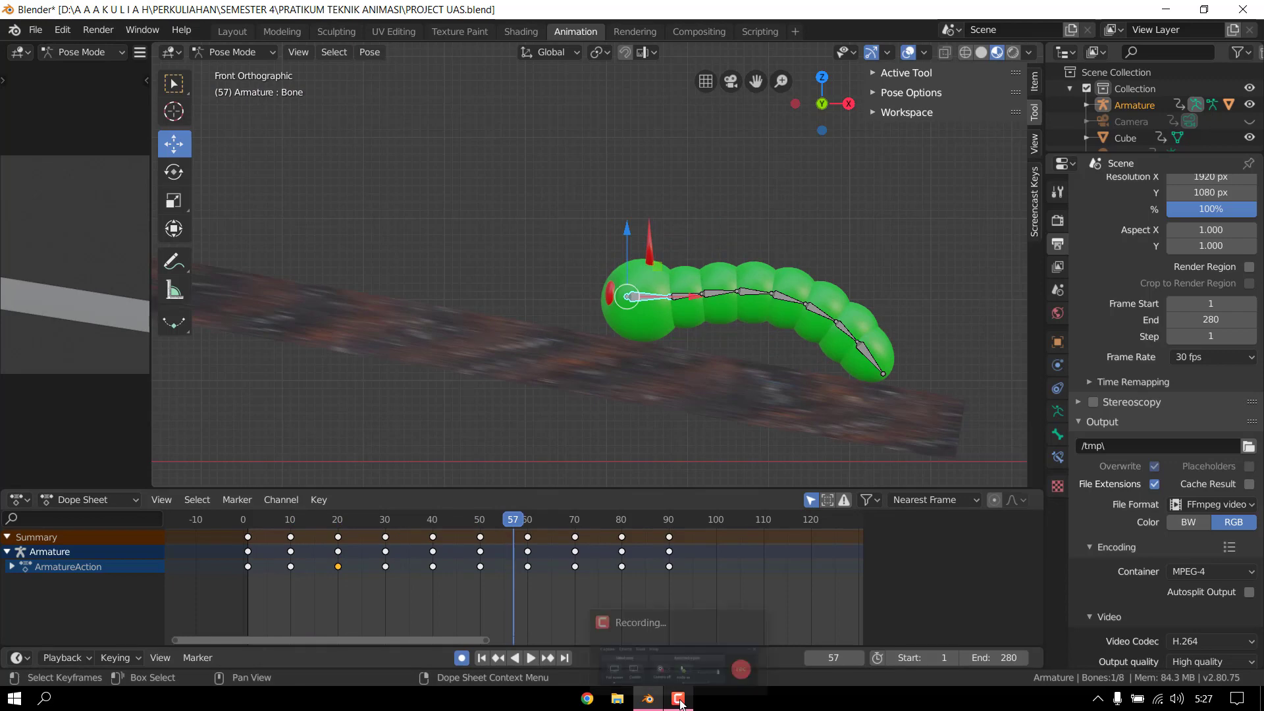
pyautogui.click(722, 666)
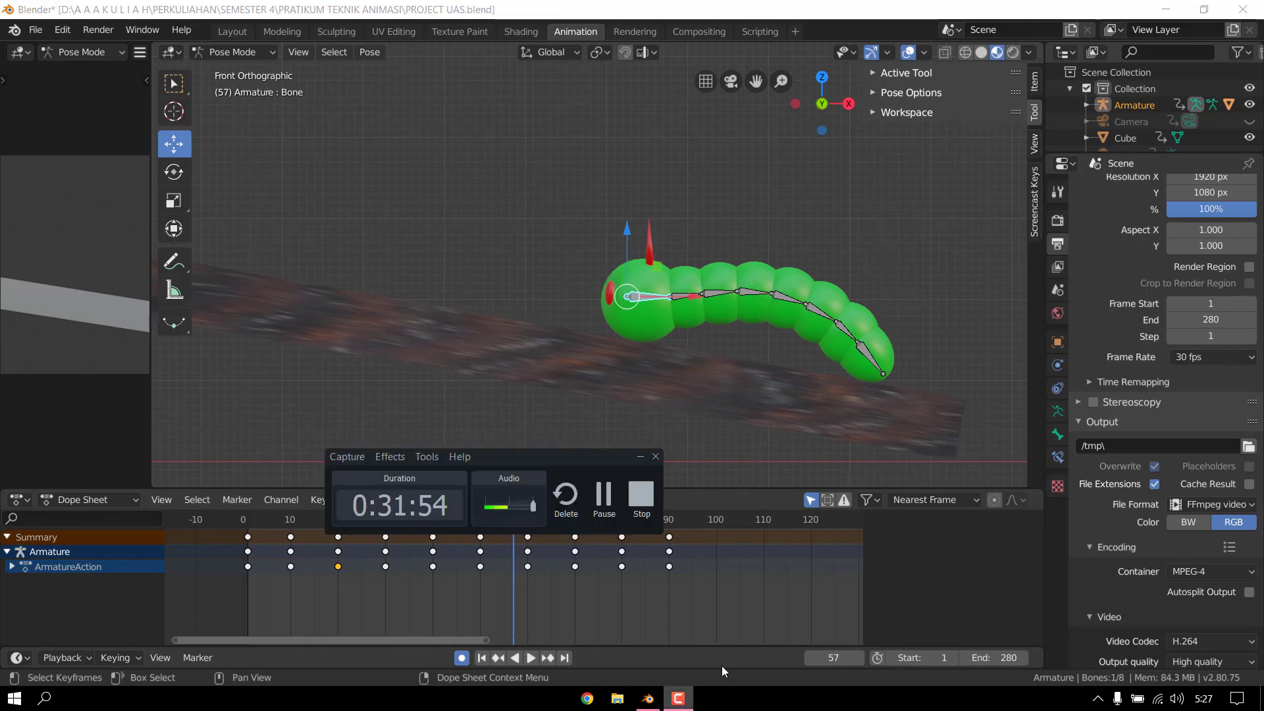
pyautogui.click(604, 500)
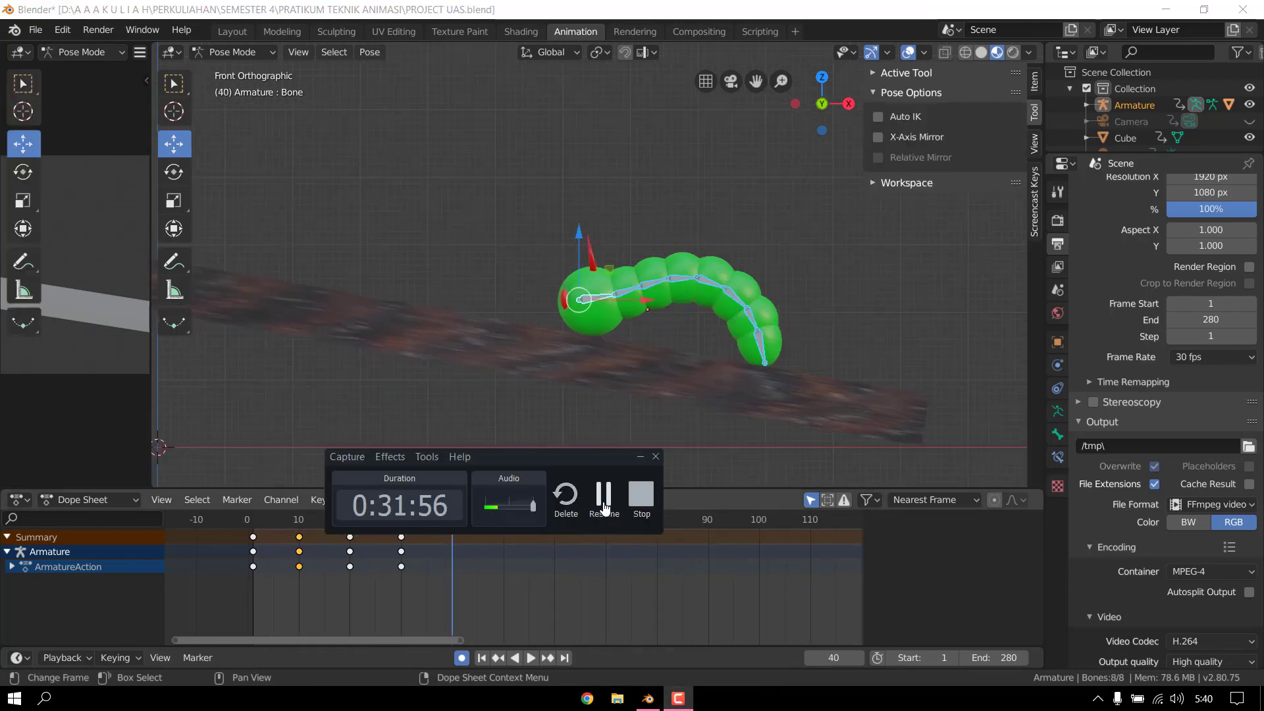
pyautogui.click(604, 504)
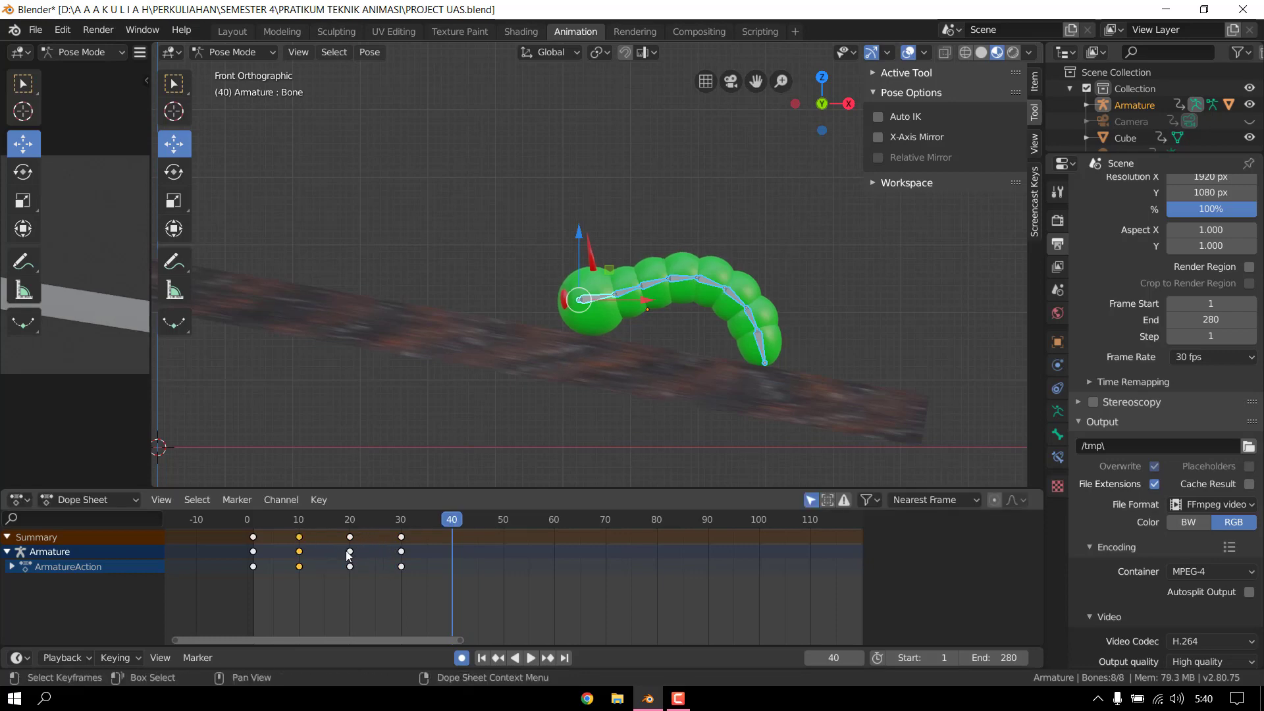
# - Duplicate the keyframes at frames 10, 20 and 30 one by one to frames 40, 50 and 60
pyautogui.press('g')
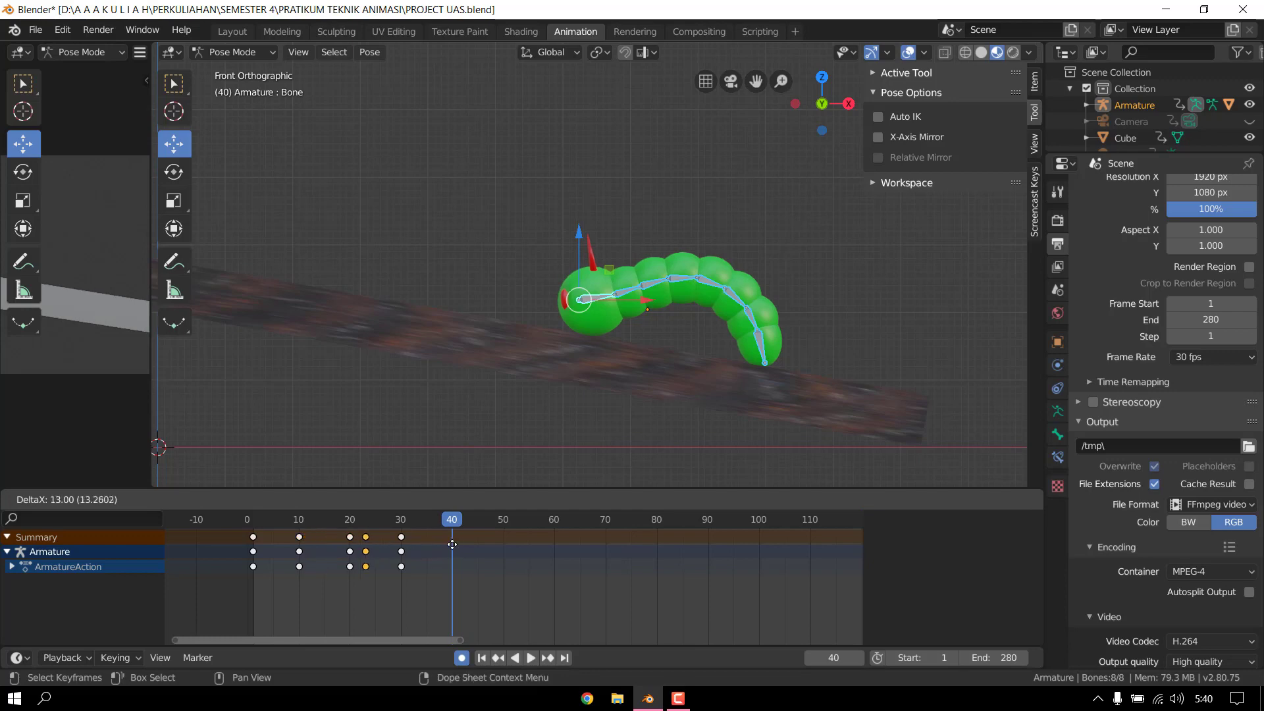
pyautogui.click(500, 540)
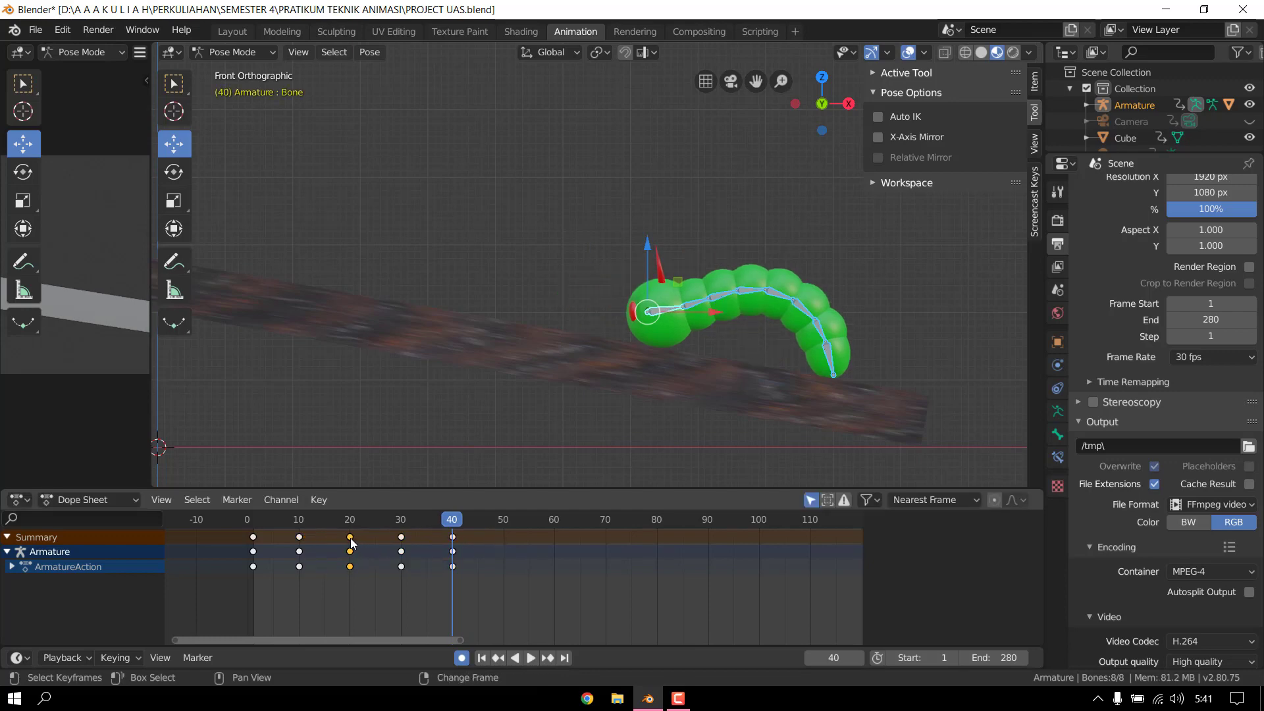
pyautogui.press('g')
pyautogui.click(503, 535)
pyautogui.press('g')
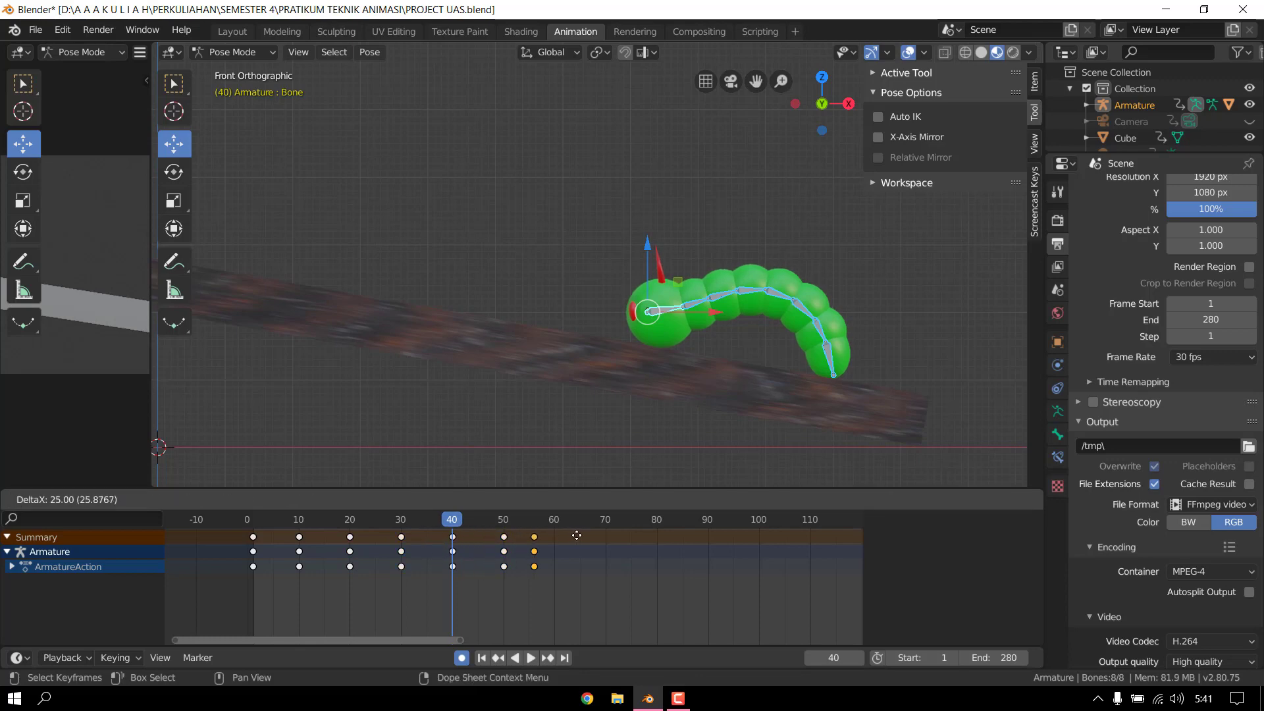
pyautogui.click(594, 535)
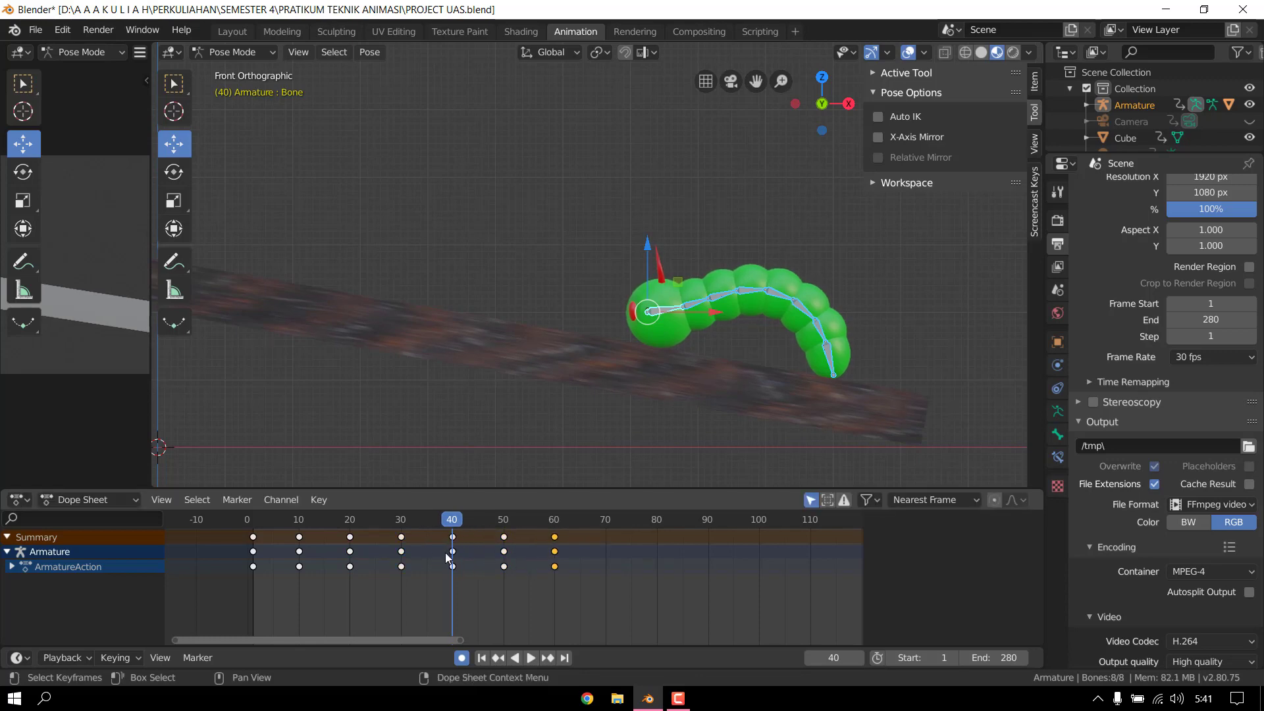
# - Play the animation from the start past frame 60 to review the duplicated poses
pyautogui.hotkey('shift', 'Left')
pyautogui.press('space')
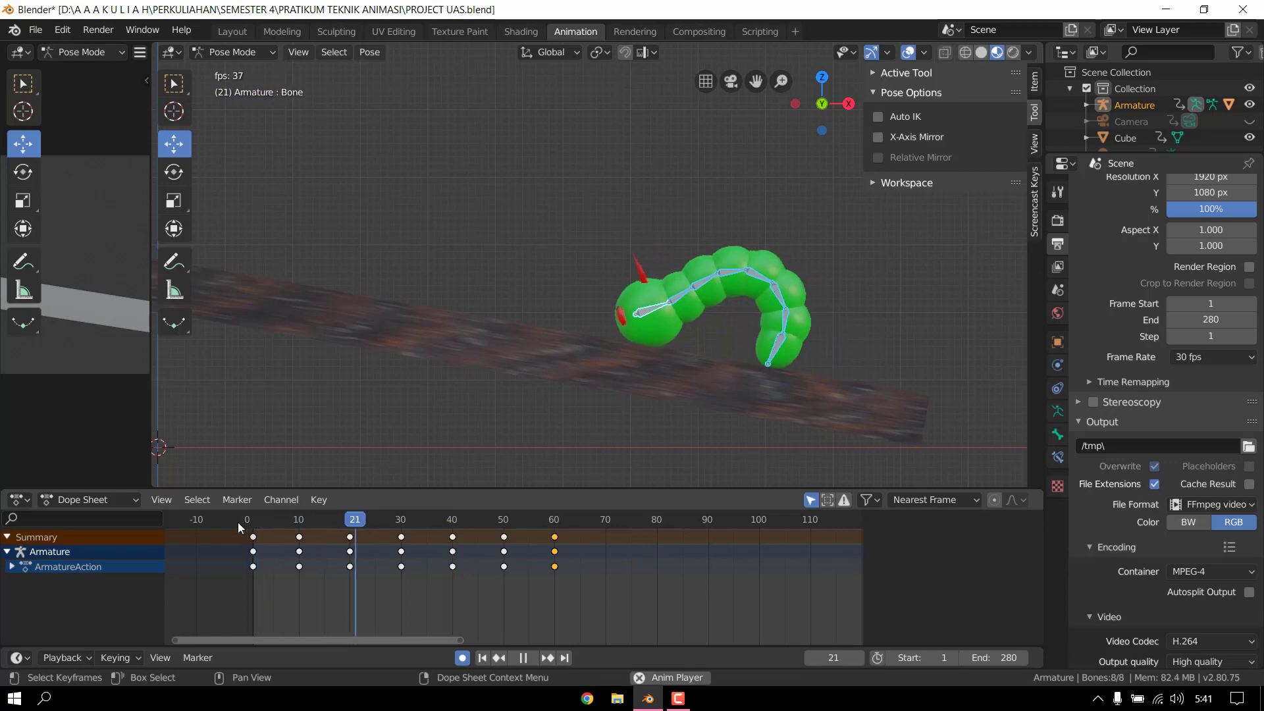
pyautogui.press('space')
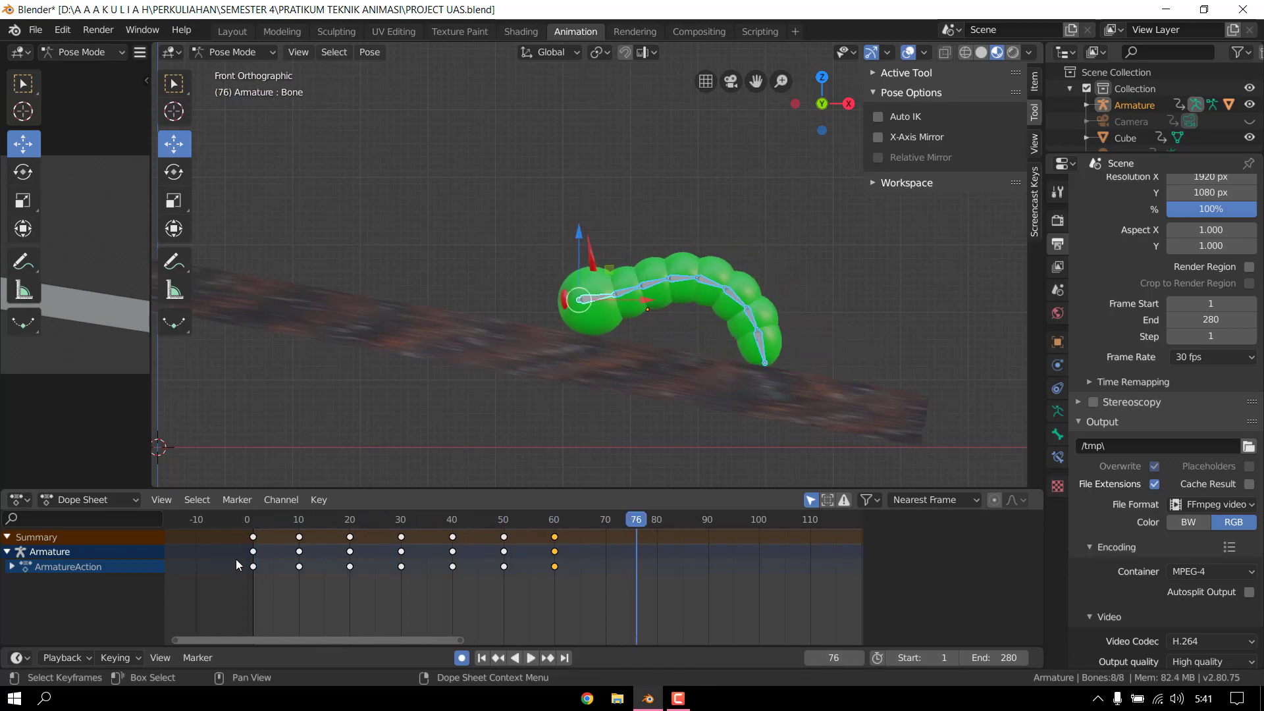
# - Duplicate the keyframes at frames 40, 50 and 60 together to frames 70, 80 and 90
pyautogui.click(253, 521)
pyautogui.moveTo(378, 645); pyautogui.dragTo(458, 644)
pyautogui.scroll(-2, 440, 607)
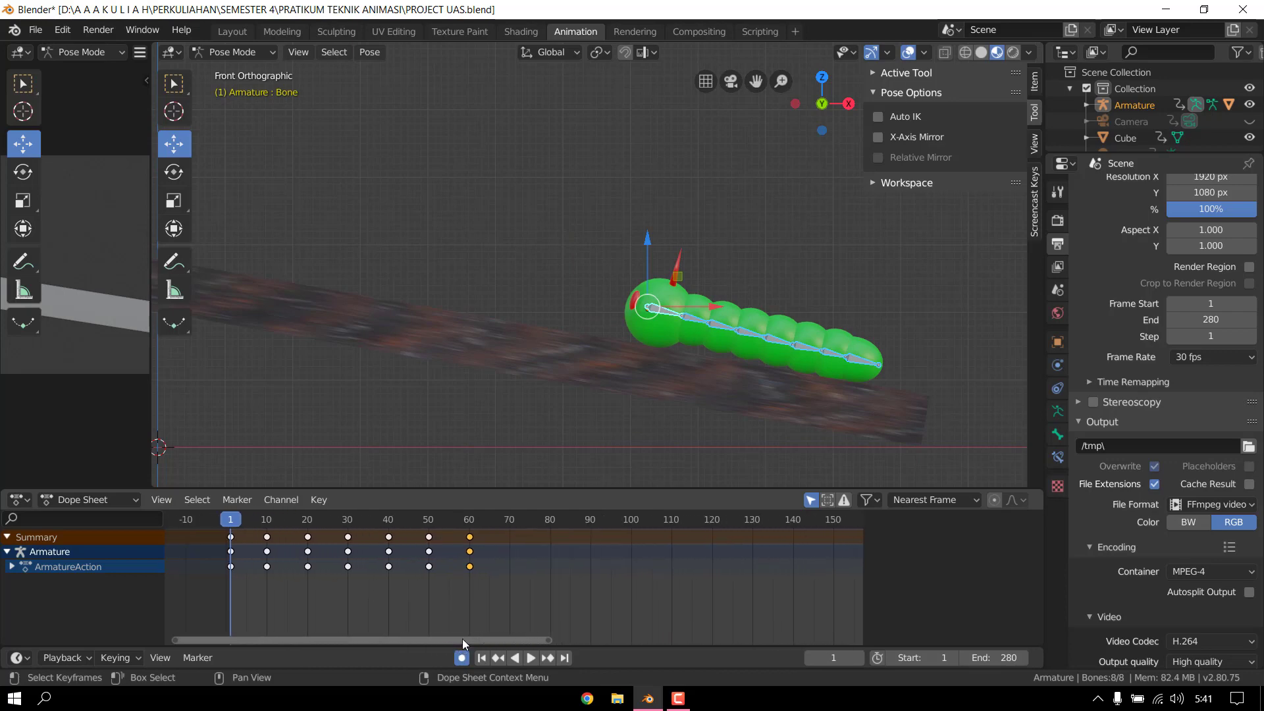
pyautogui.click(502, 520)
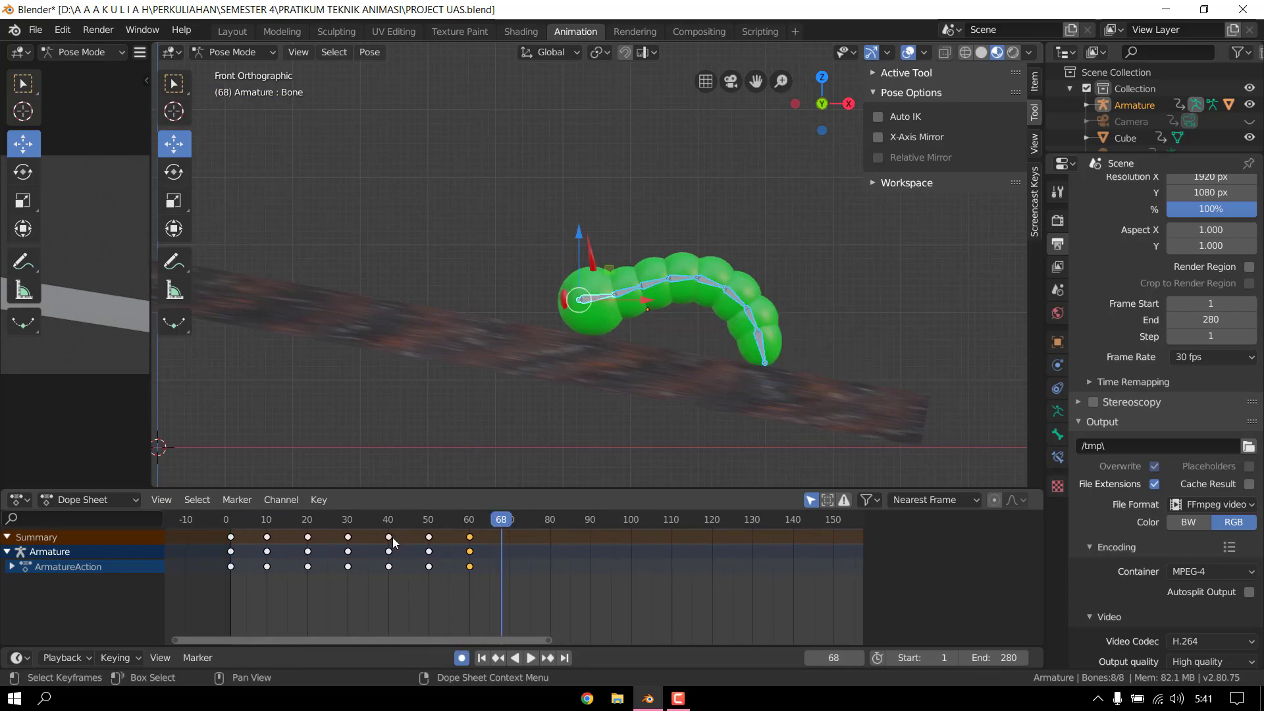
pyautogui.click(389, 520)
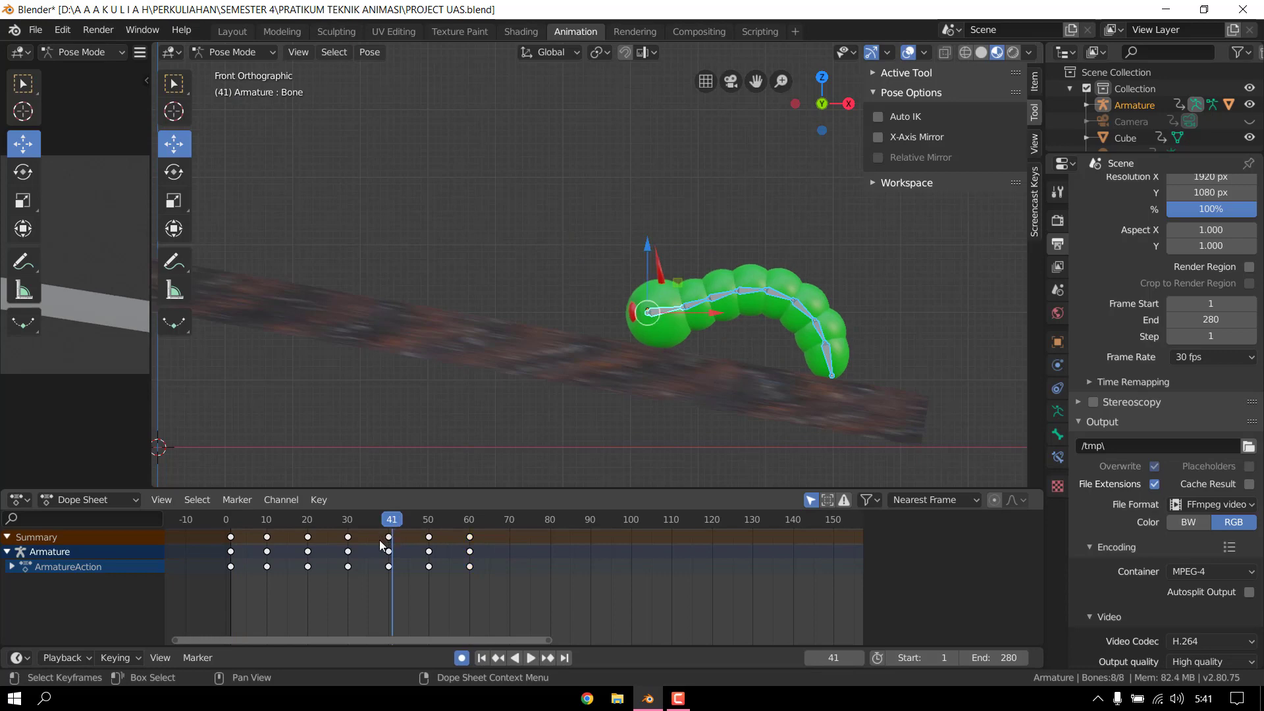
pyautogui.moveTo(379, 540); pyautogui.dragTo(488, 586)
pyautogui.hotkey('shift', 'd')
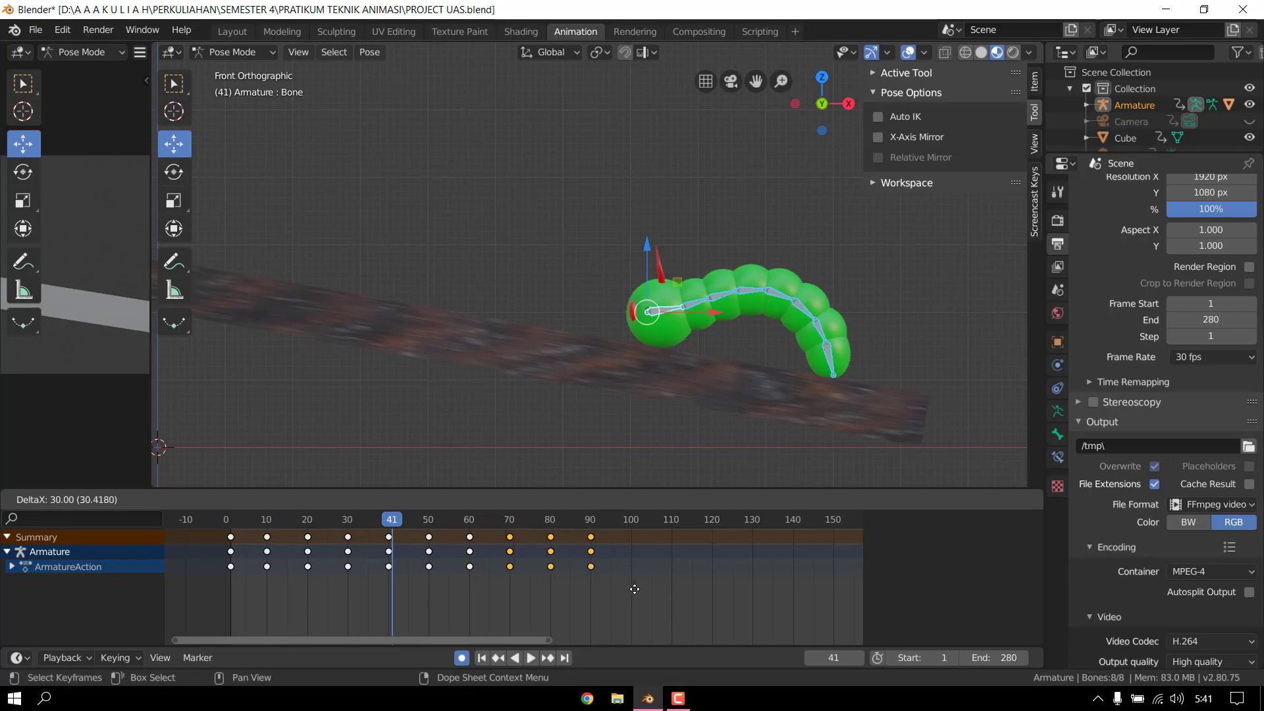
pyautogui.click(642, 590)
# - Duplicate the three-keyframe cycle twice more, to frames 100, 110, 120 and to frames 130, 140, 150
pyautogui.hotkey('shift', 'd')
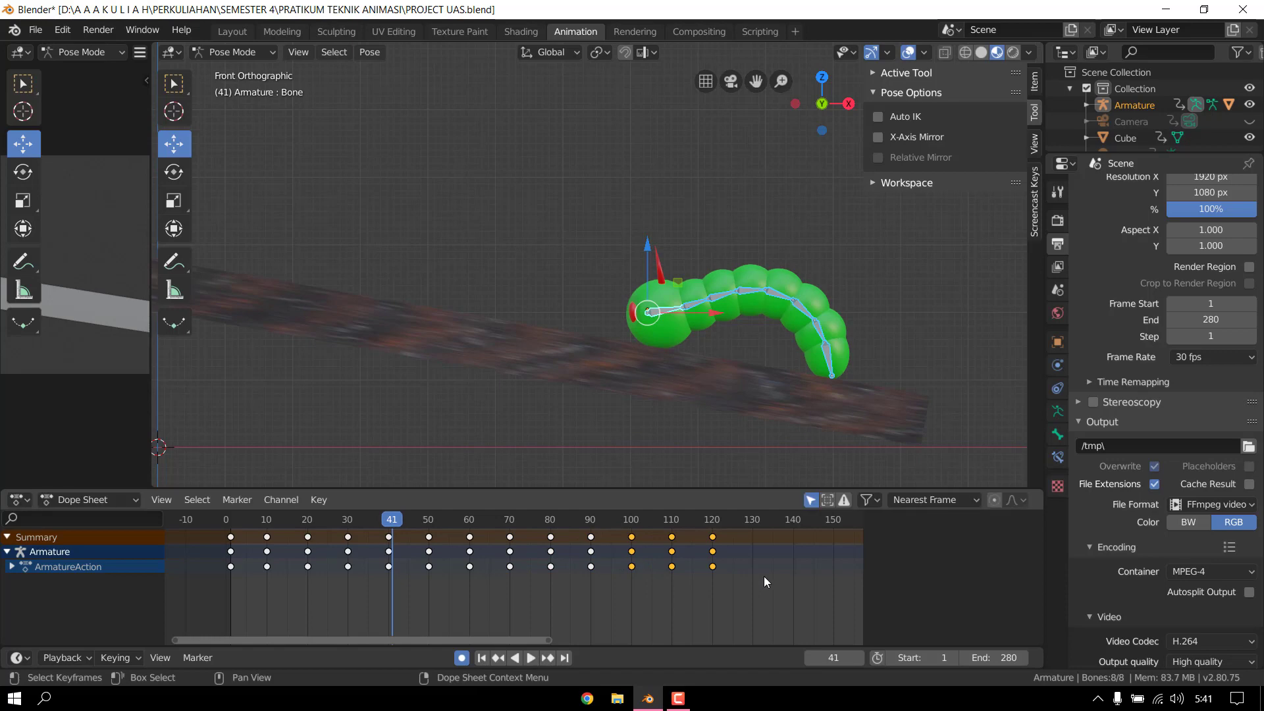
pyautogui.hotkey('shift', 'd')
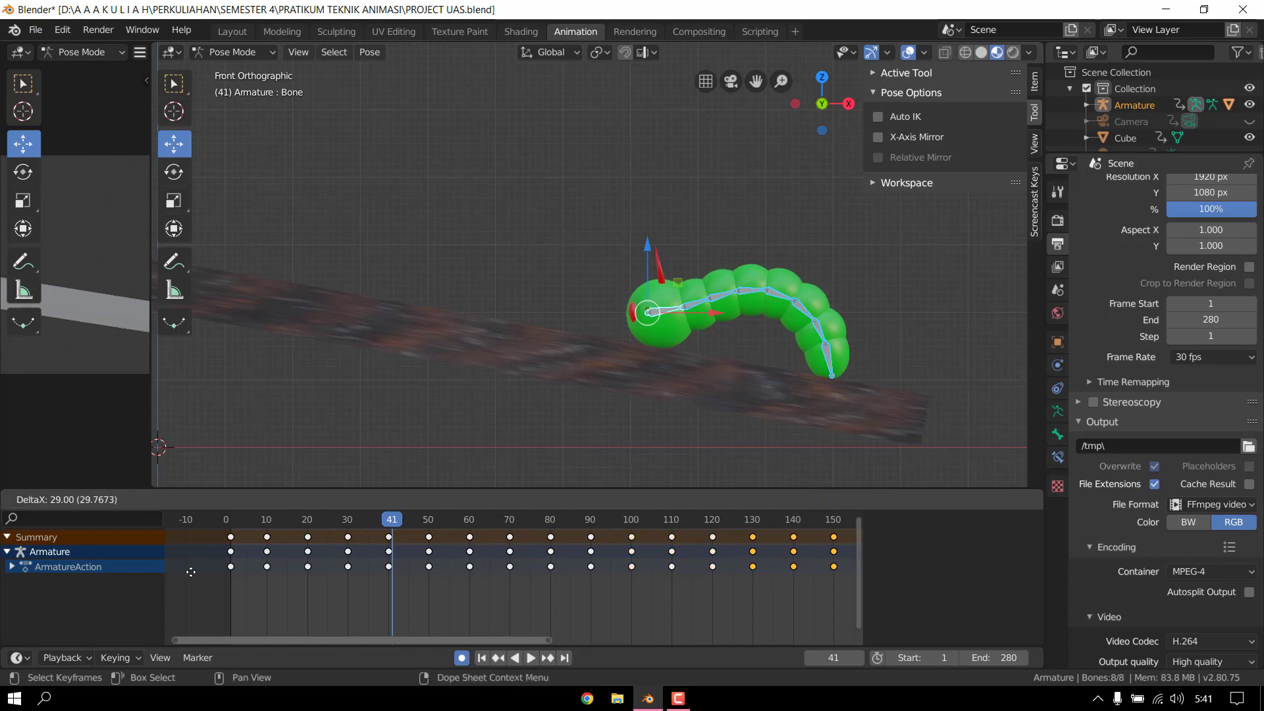
pyautogui.click(192, 572)
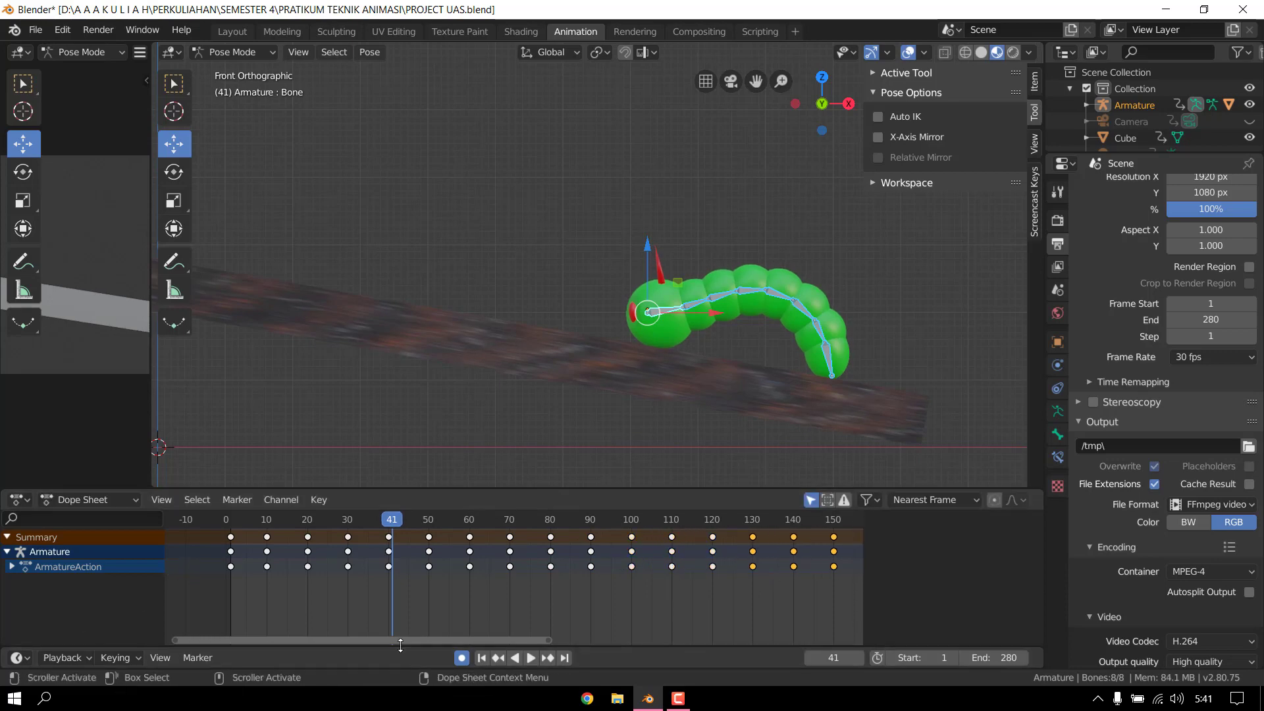
# - Duplicate the selected three-keyframe cycle four more times at 30-frame intervals, continuing from frame 150 toward the end of the timeline
pyautogui.moveTo(400, 643); pyautogui.dragTo(677, 645)
pyautogui.scroll(-2, 480, 605)
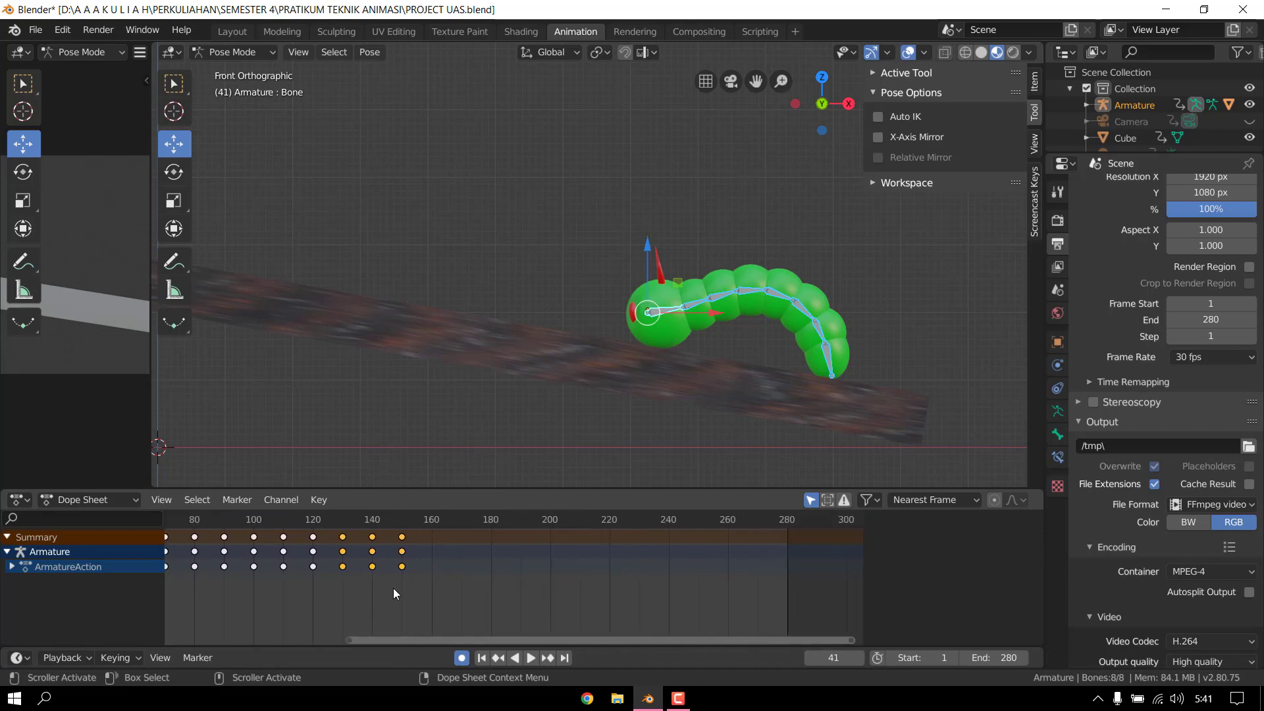
pyautogui.press('g')
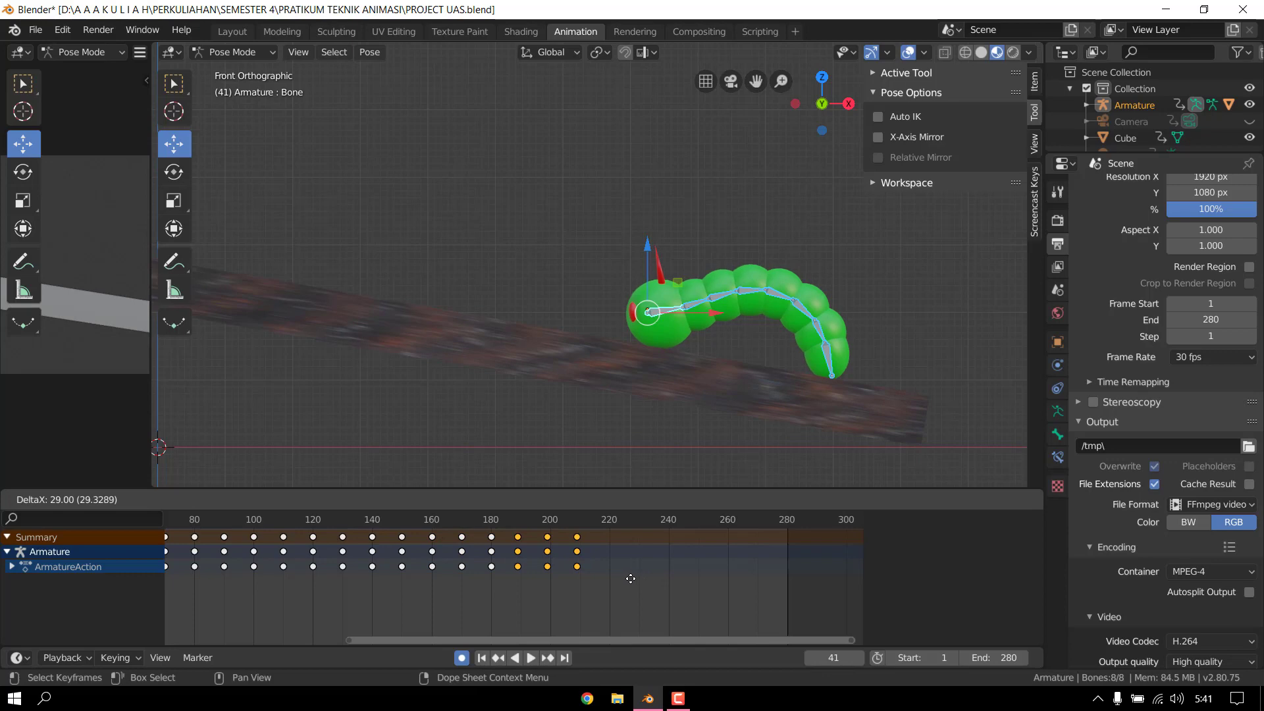
pyautogui.click(633, 579)
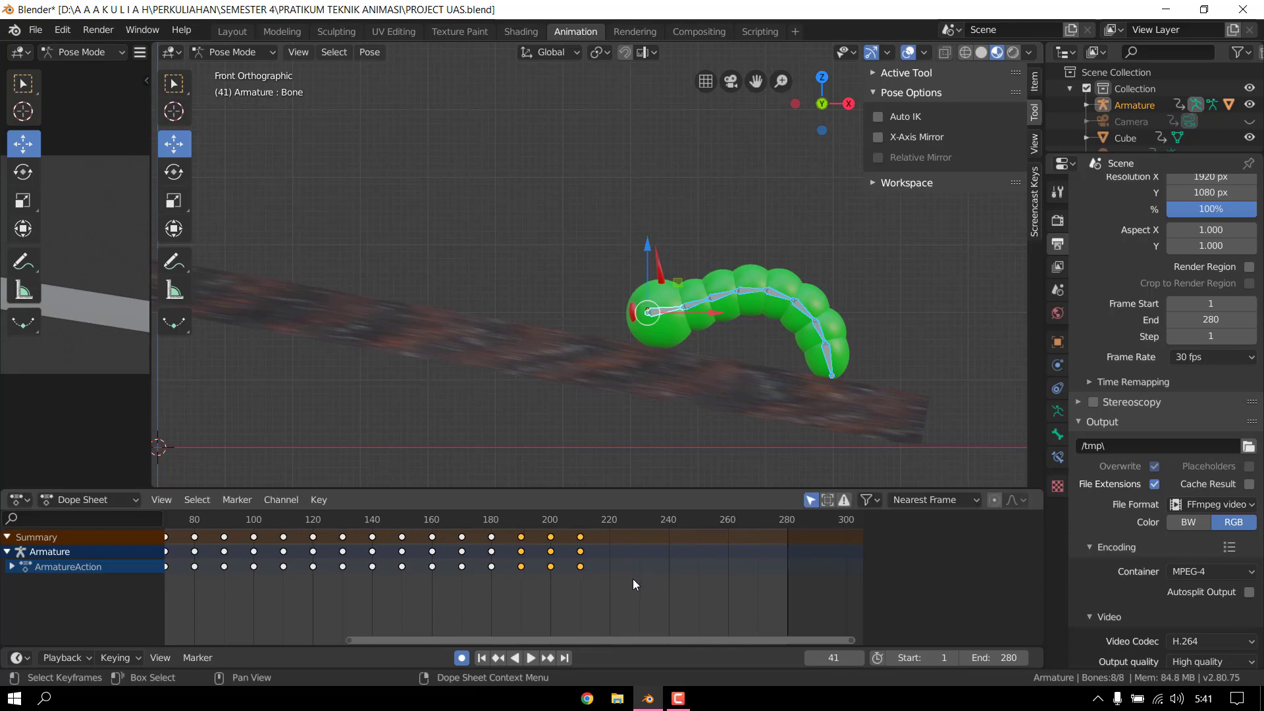
pyautogui.hotkey('shift', 'd')
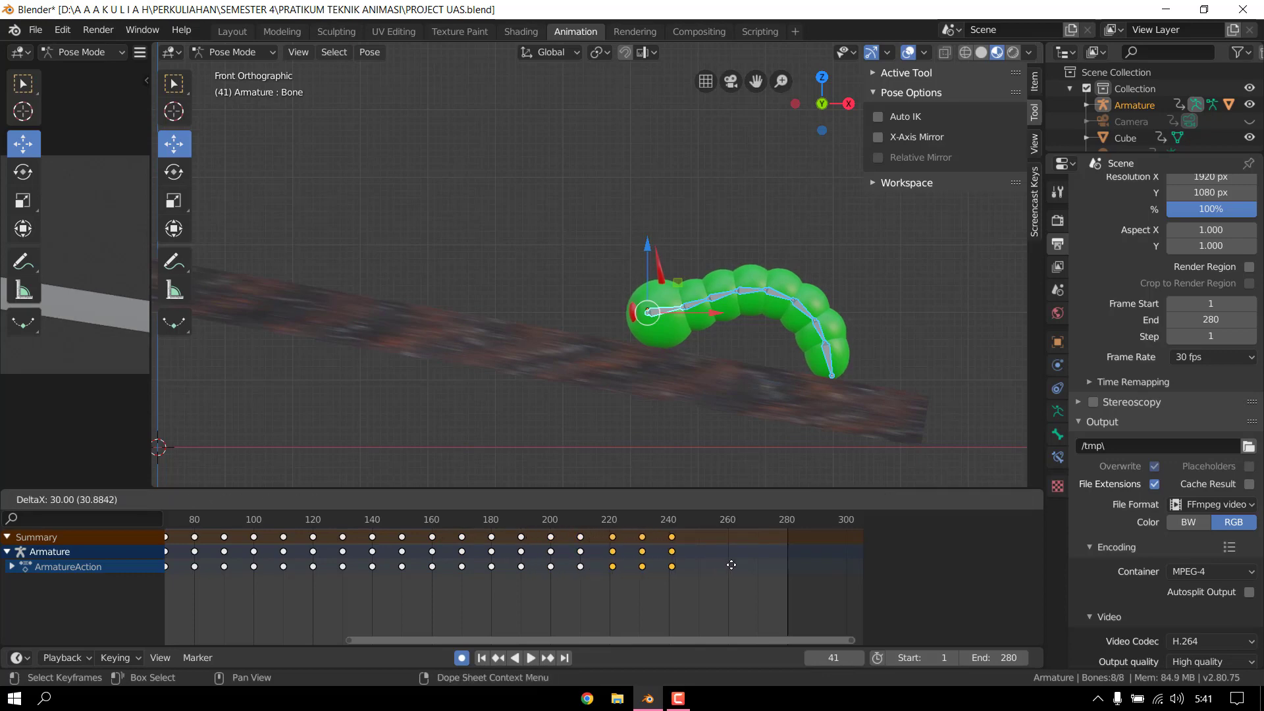
pyautogui.click(729, 563)
pyautogui.hotkey('shift', 'd')
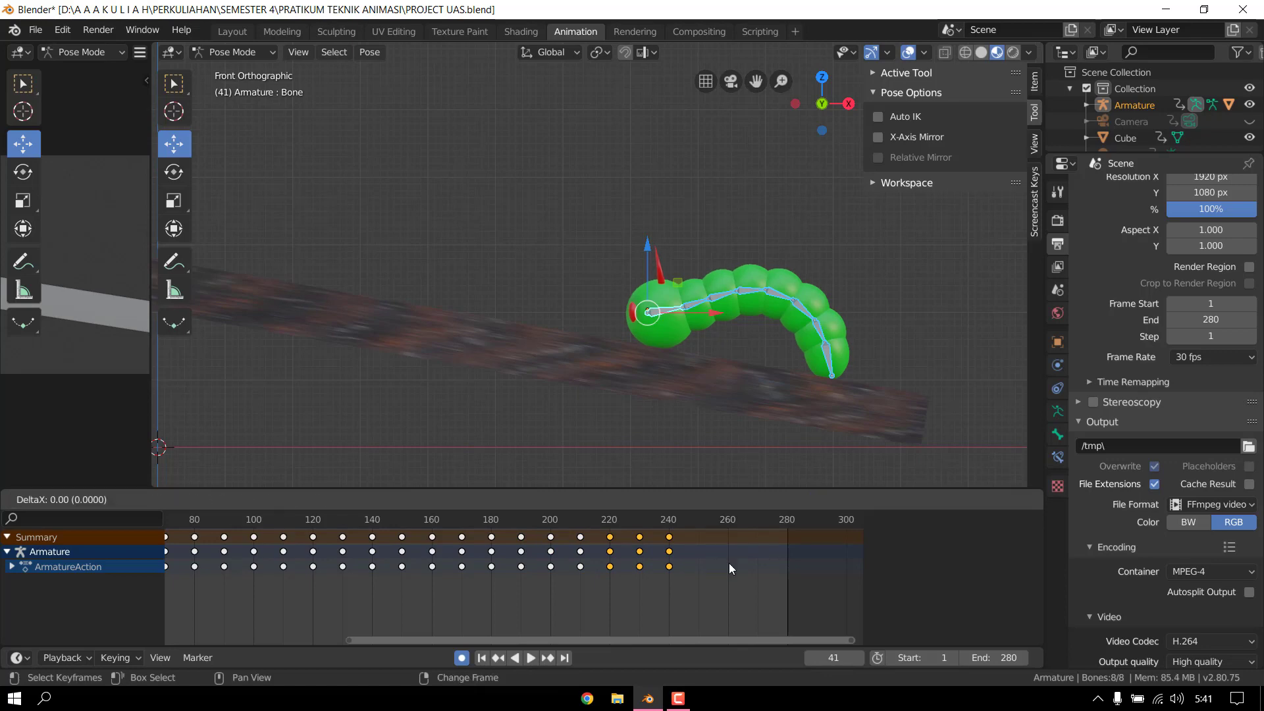
pyautogui.click(817, 562)
# - At frame 40, move the caterpillar about -0.965 m along X and about 0.19 m up along Z, and keyframe the pose
pyautogui.moveTo(726, 639); pyautogui.dragTo(357, 644)
pyautogui.scroll(-3, 571, 633)
pyautogui.scroll(1, 423, 642)
pyautogui.scroll(2, 377, 627)
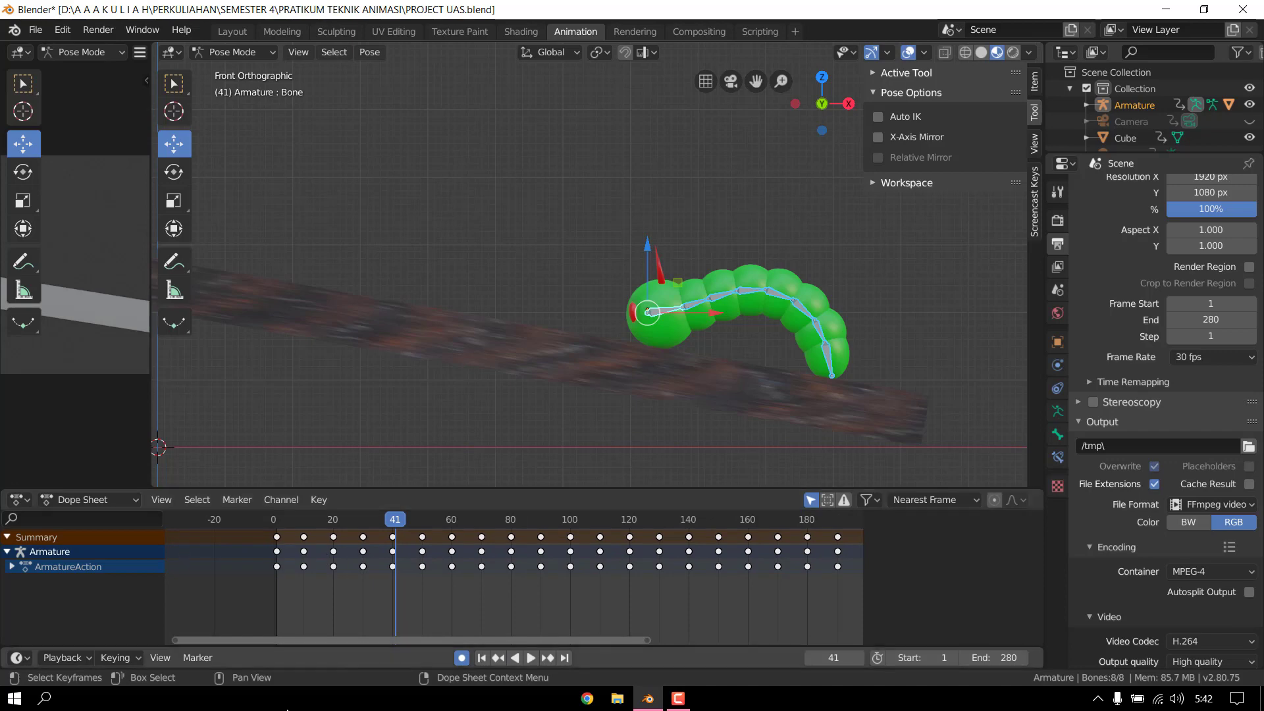
pyautogui.moveTo(284, 524); pyautogui.dragTo(361, 507)
pyautogui.click(303, 522)
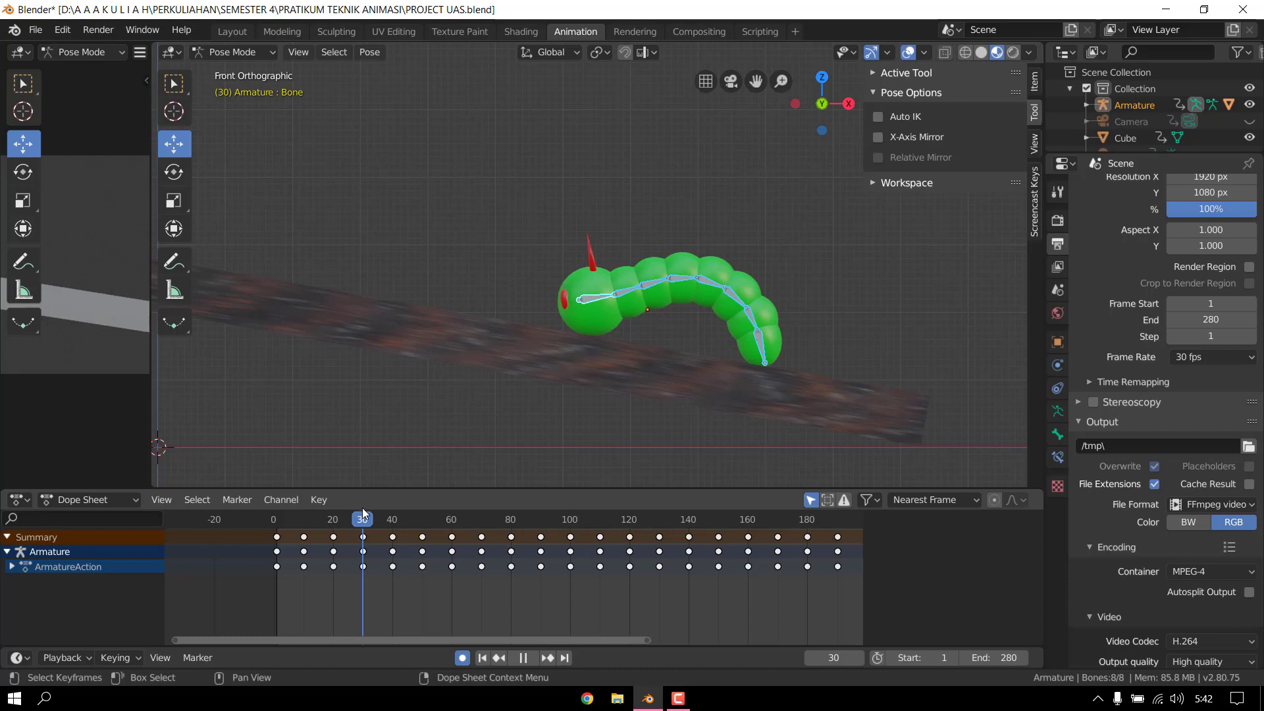
pyautogui.moveTo(362, 507); pyautogui.dragTo(393, 508)
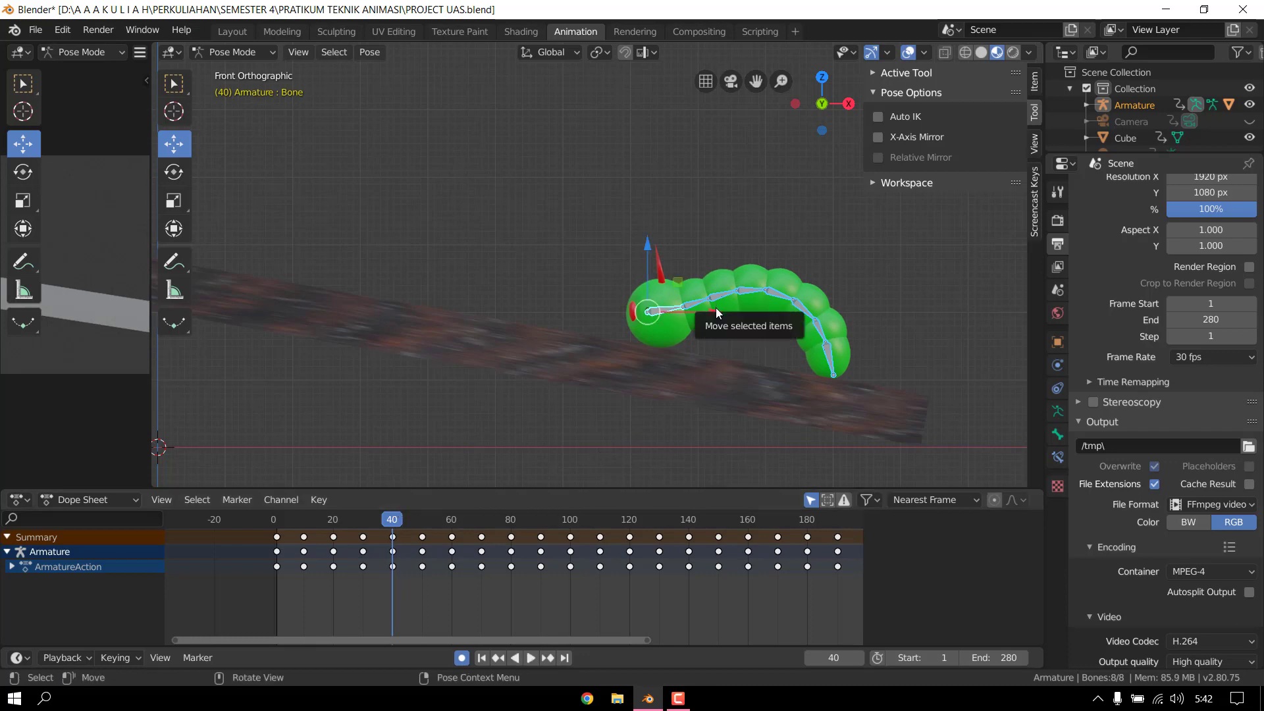
pyautogui.moveTo(716, 309); pyautogui.dragTo(652, 294)
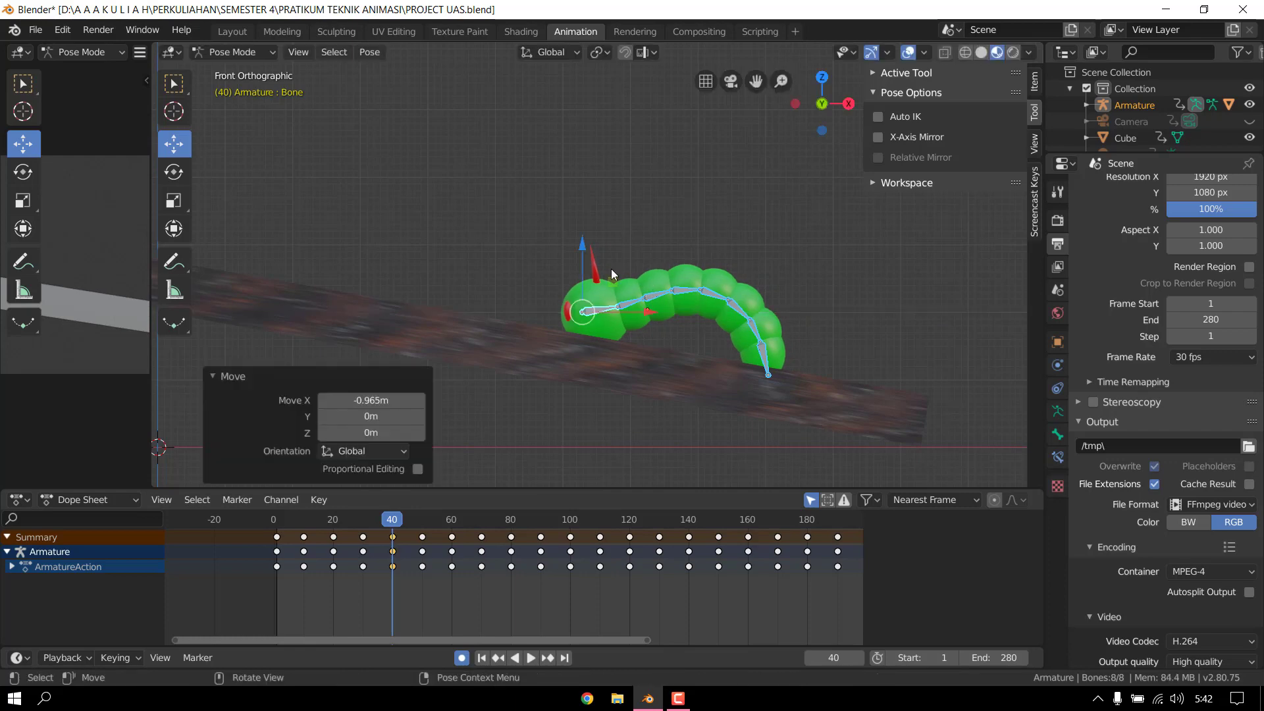
pyautogui.moveTo(586, 245); pyautogui.dragTo(585, 236)
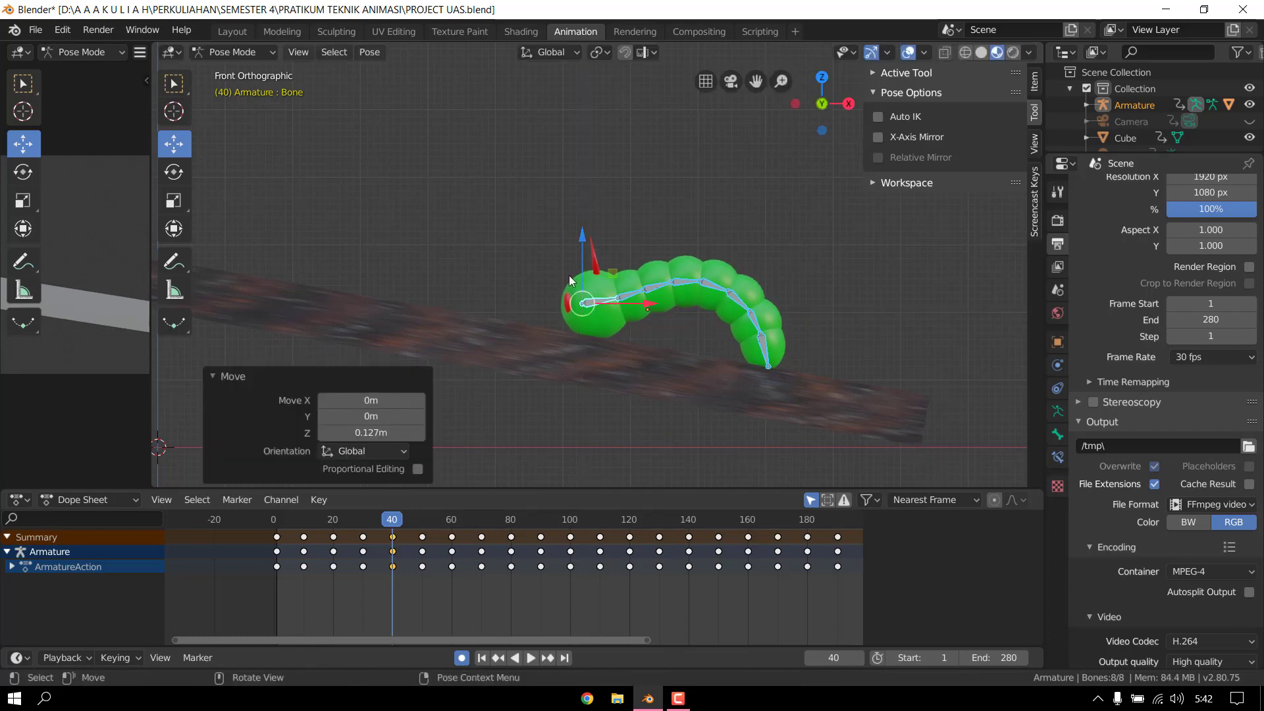
pyautogui.moveTo(581, 246); pyautogui.dragTo(582, 249)
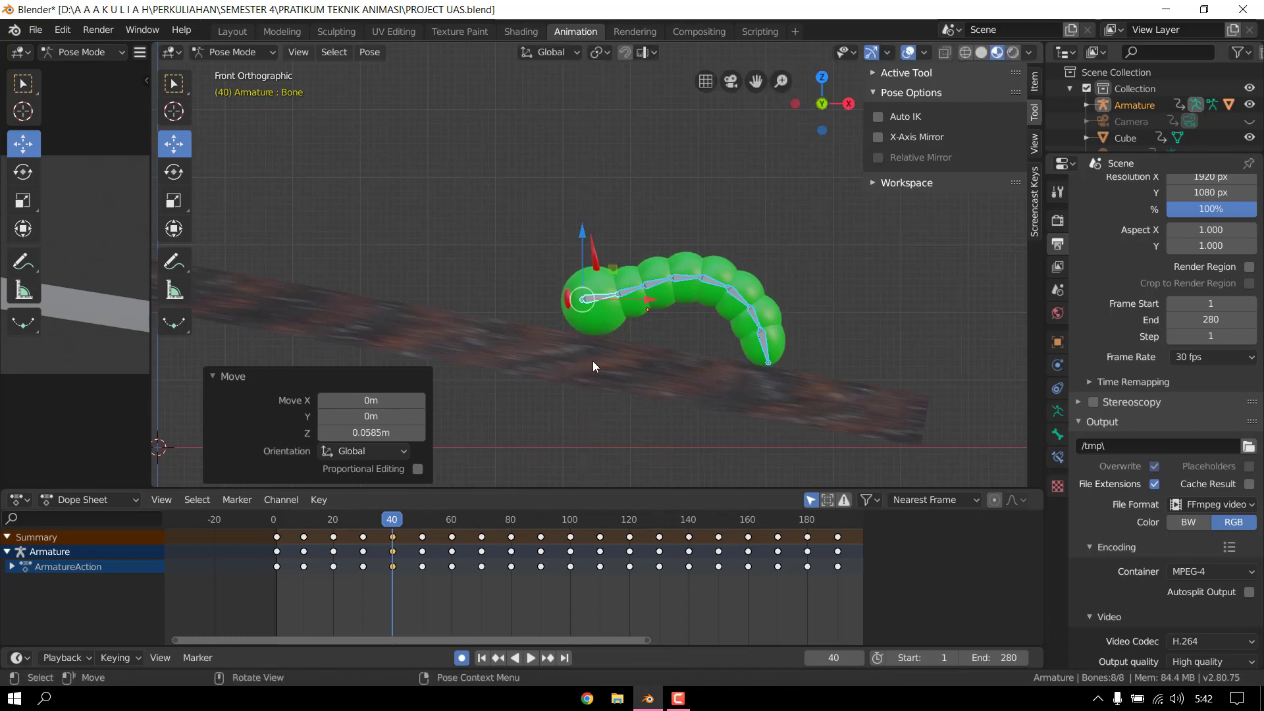
pyautogui.press('i')
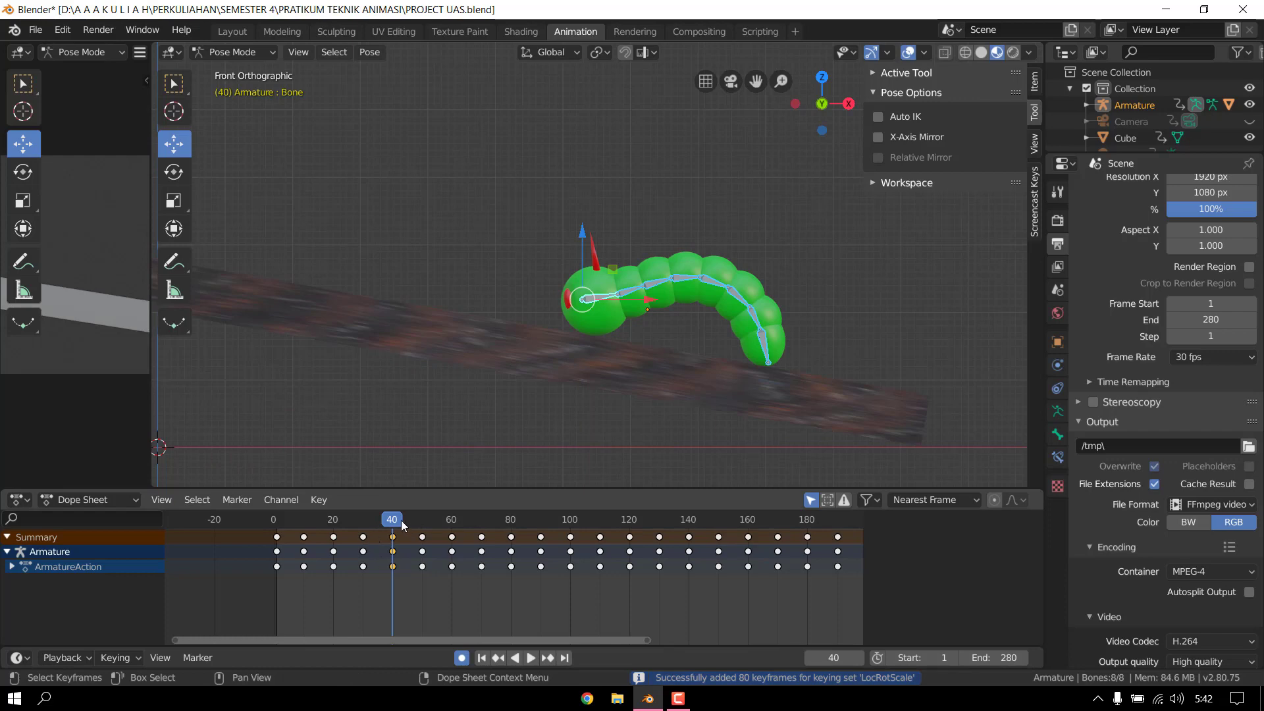
# - At frame 50, shift the arched caterpillar forward and slightly up along the log, and insert keyframes on all channels
pyautogui.moveTo(401, 520); pyautogui.dragTo(421, 522)
pyautogui.click(423, 536)
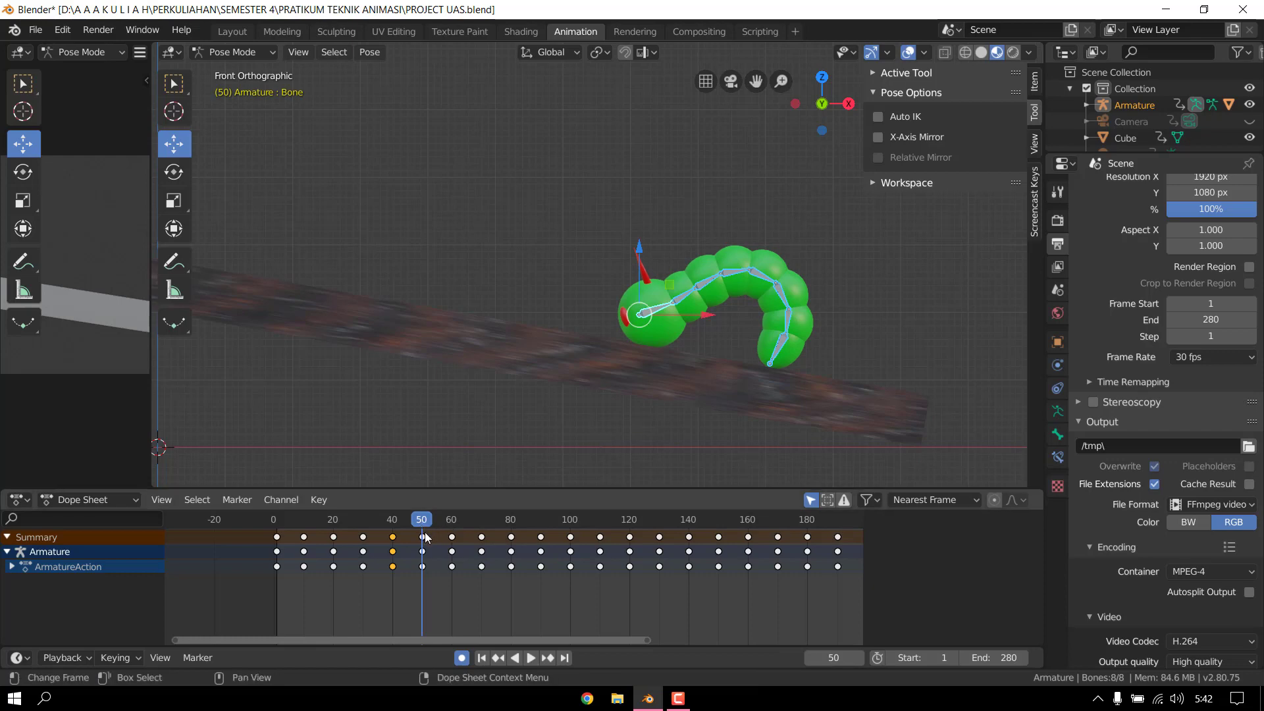
pyautogui.moveTo(697, 318); pyautogui.dragTo(672, 317)
pyautogui.moveTo(618, 251); pyautogui.dragTo(625, 270)
pyautogui.moveTo(671, 316); pyautogui.dragTo(662, 316)
pyautogui.moveTo(422, 520)
pyautogui.mouseDown()
pyautogui.moveTo(317, 520)
pyautogui.moveTo(422, 511)
pyautogui.mouseUp()
pyautogui.press('i')
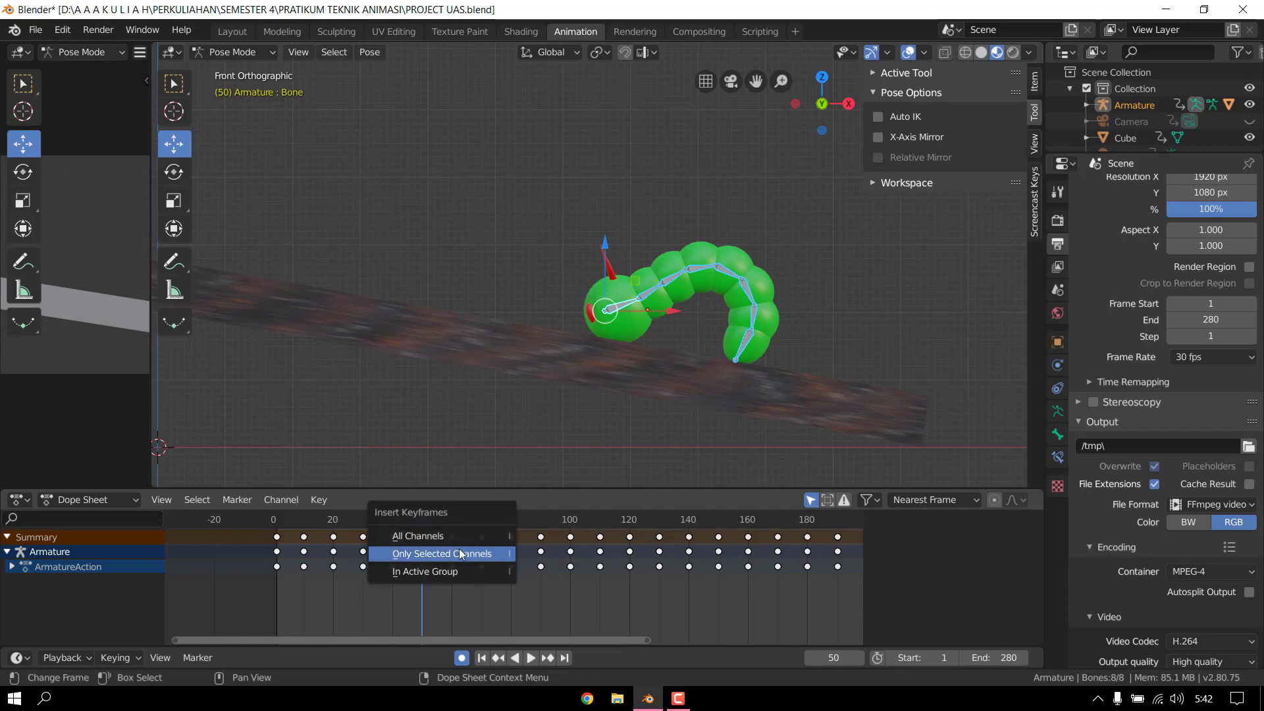
pyautogui.click(451, 532)
# - At frame 61, move the caterpillar forward along negative X and about 0.107 m up, and insert keyframes on all channels
pyautogui.press('space')
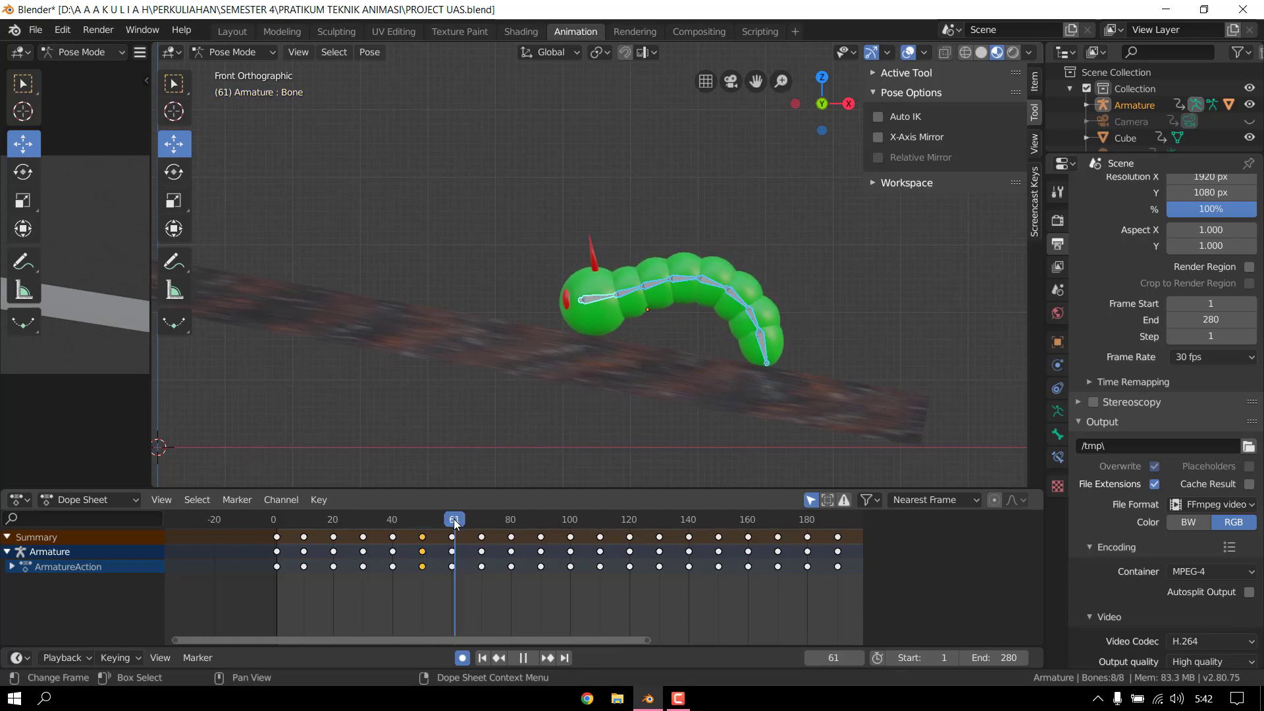
pyautogui.press('space')
pyautogui.moveTo(640, 307); pyautogui.dragTo(598, 307)
pyautogui.moveTo(541, 235); pyautogui.dragTo(542, 225)
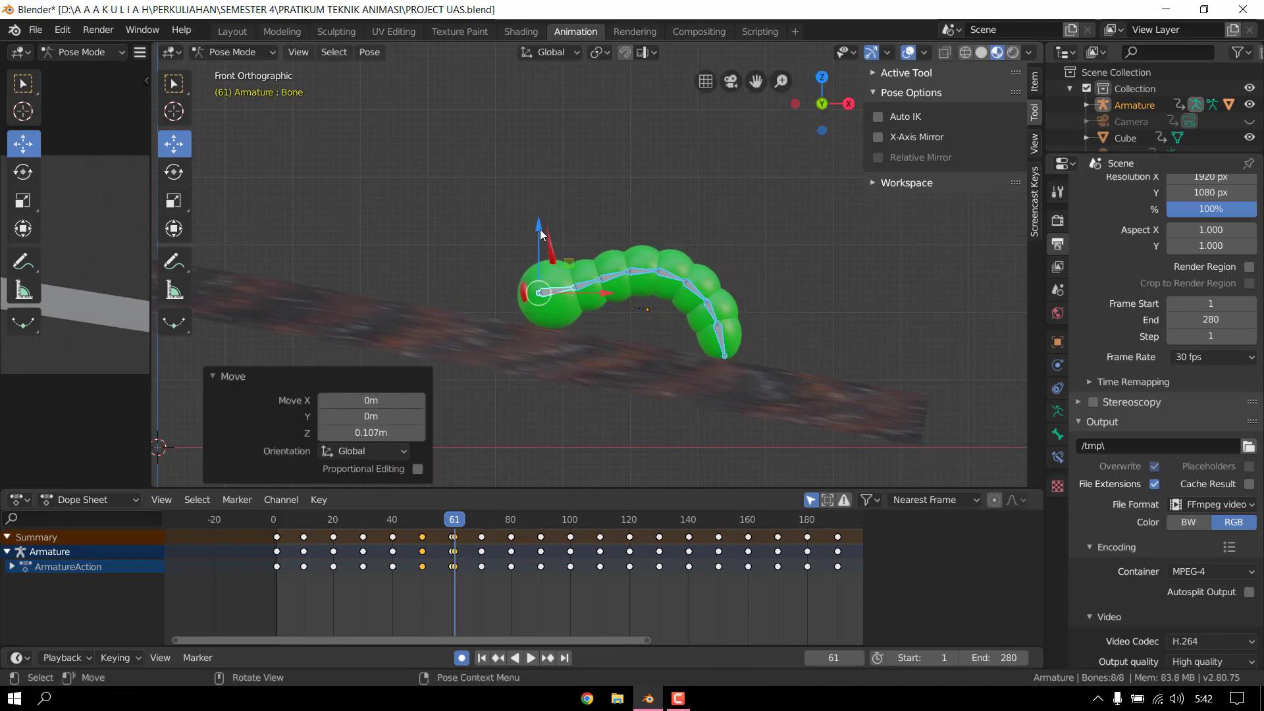
pyautogui.moveTo(600, 301); pyautogui.dragTo(594, 301)
pyautogui.press('i')
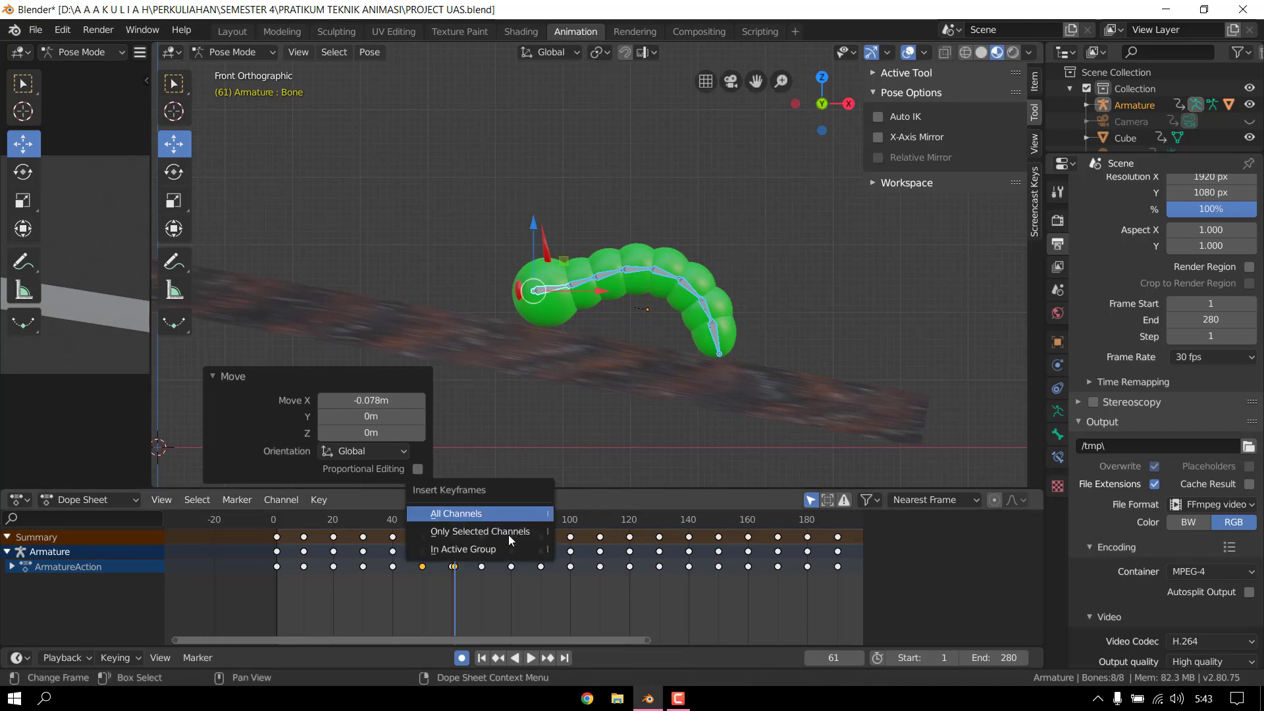
pyautogui.click(496, 517)
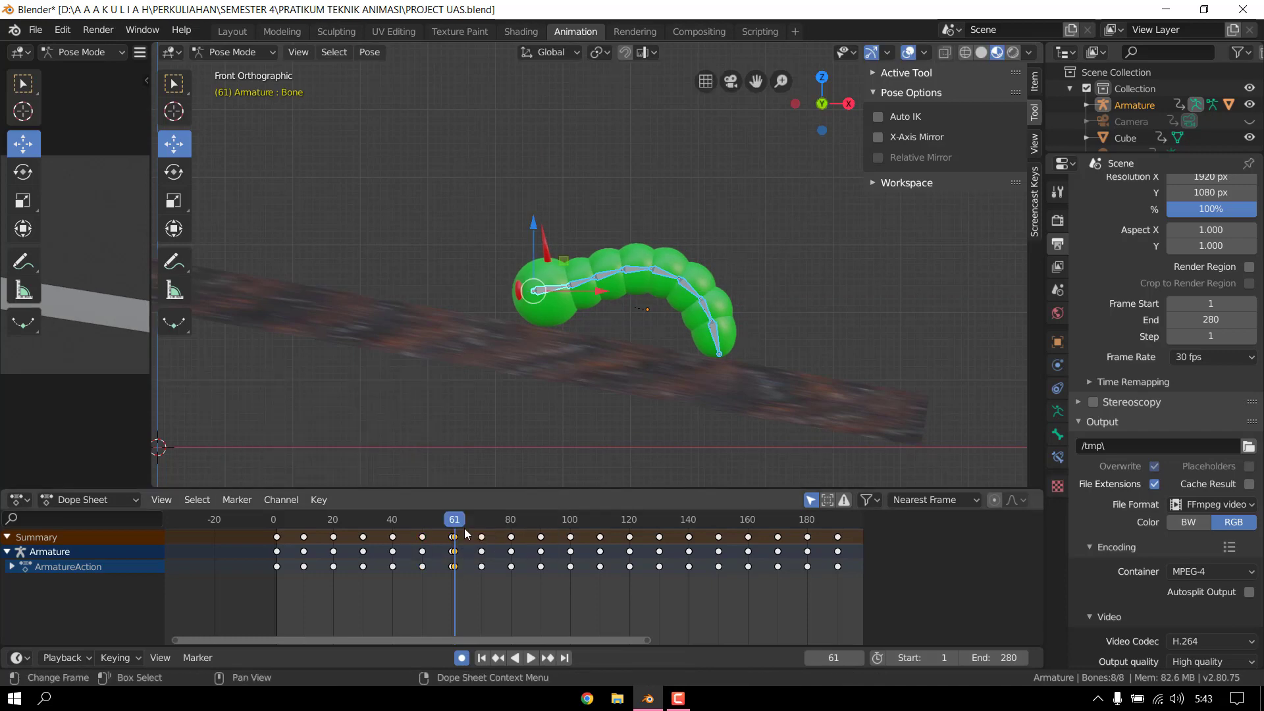
# - Check the pose at frame 70 and replay the animation from the start several times to review the crawl
pyautogui.press('space')
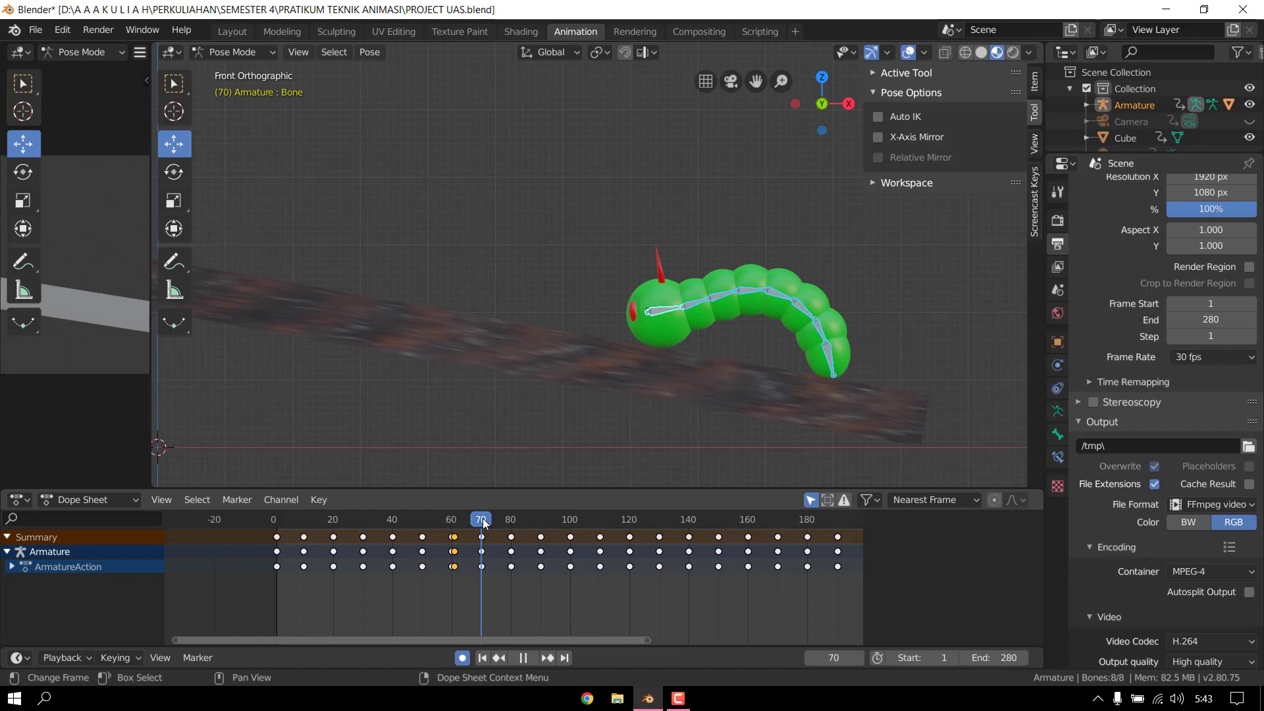
pyautogui.press('space')
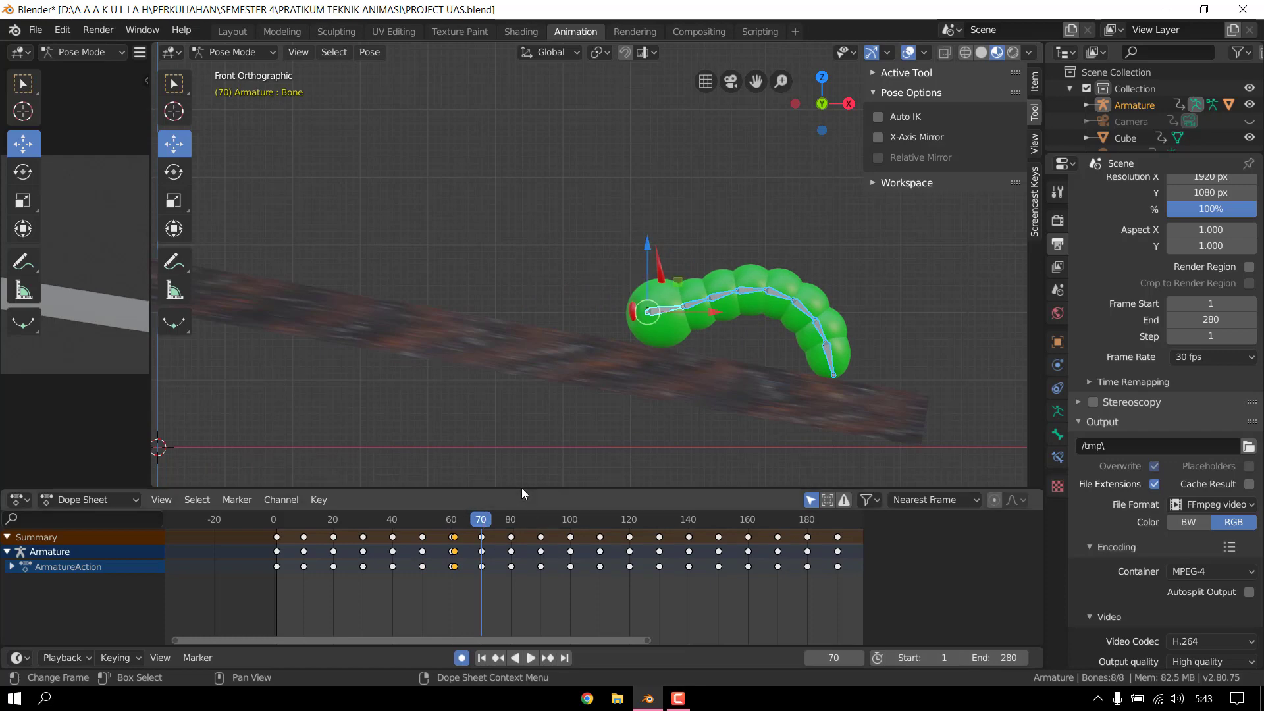
pyautogui.click(345, 521)
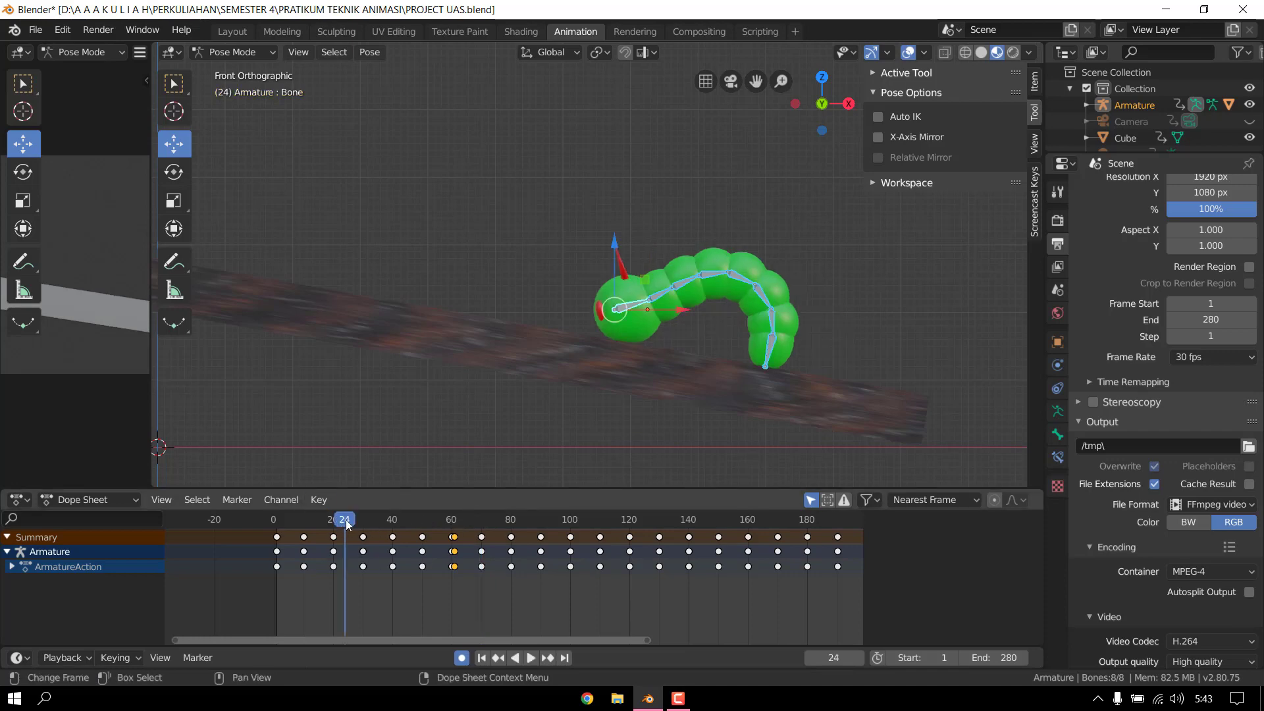
pyautogui.moveTo(273, 520); pyautogui.dragTo(277, 524)
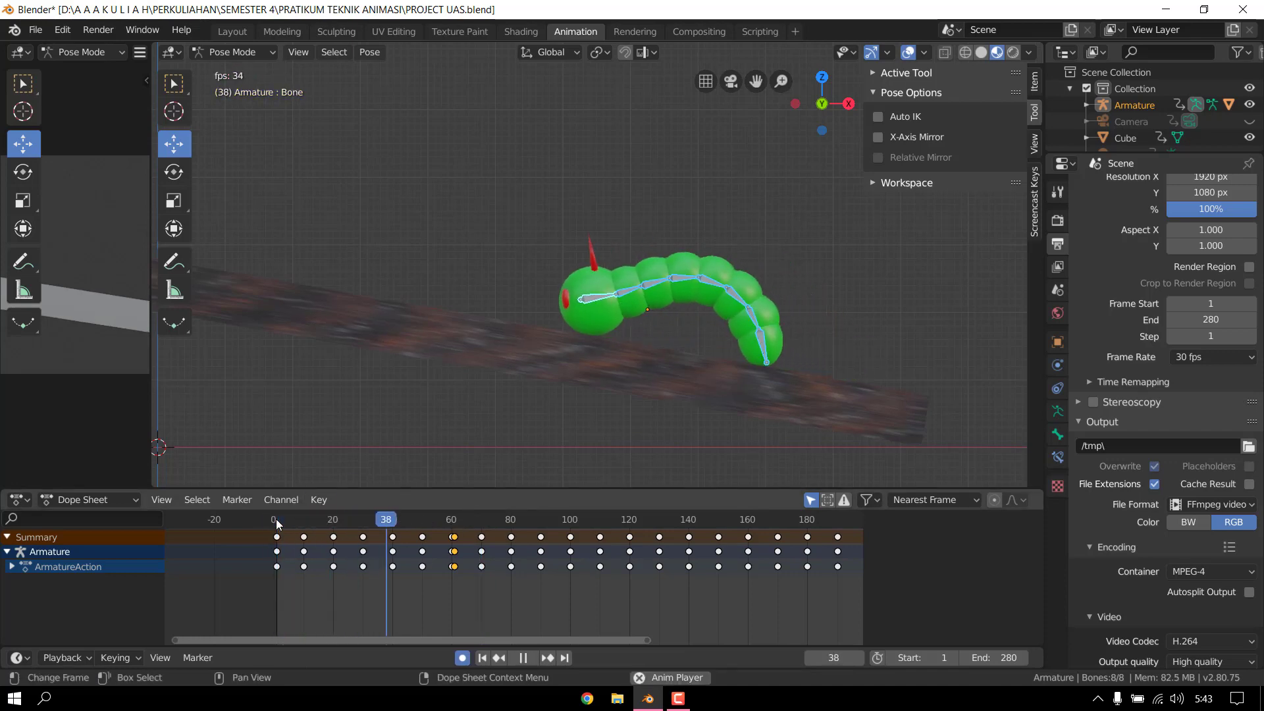
pyautogui.press('space')
pyautogui.click(395, 521)
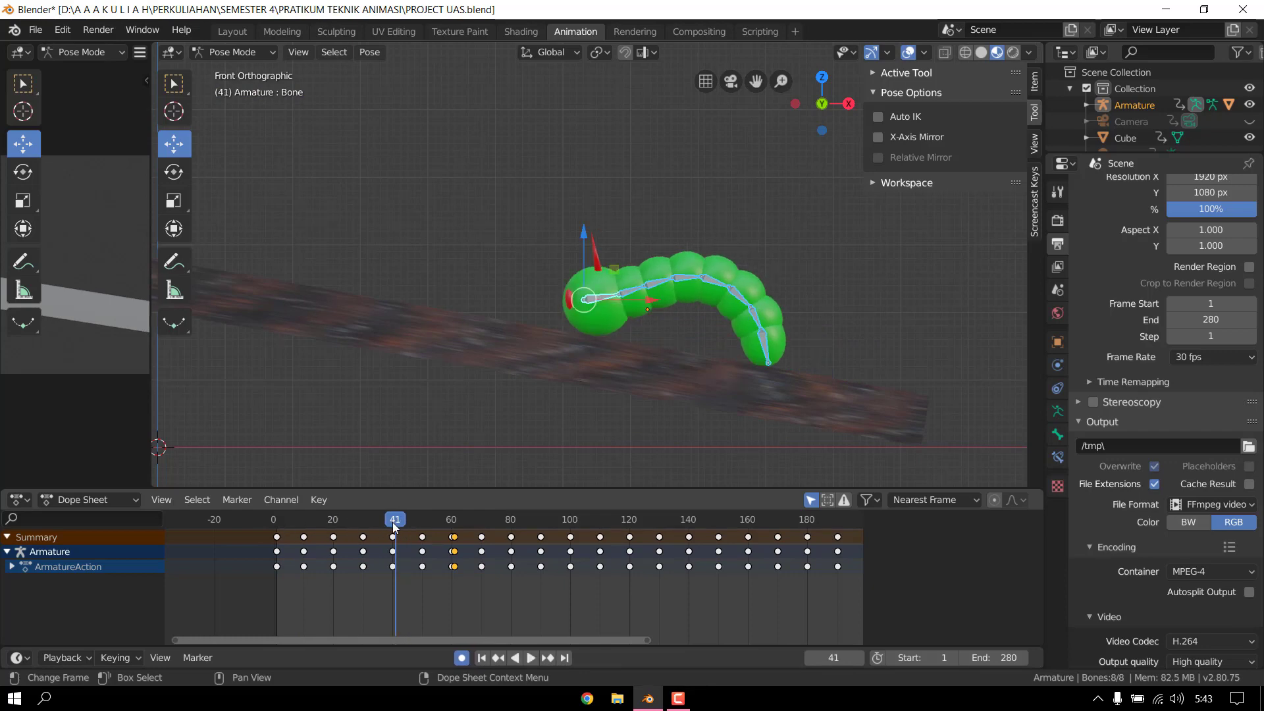
pyautogui.press('space')
pyautogui.click(282, 520)
pyautogui.click(275, 519)
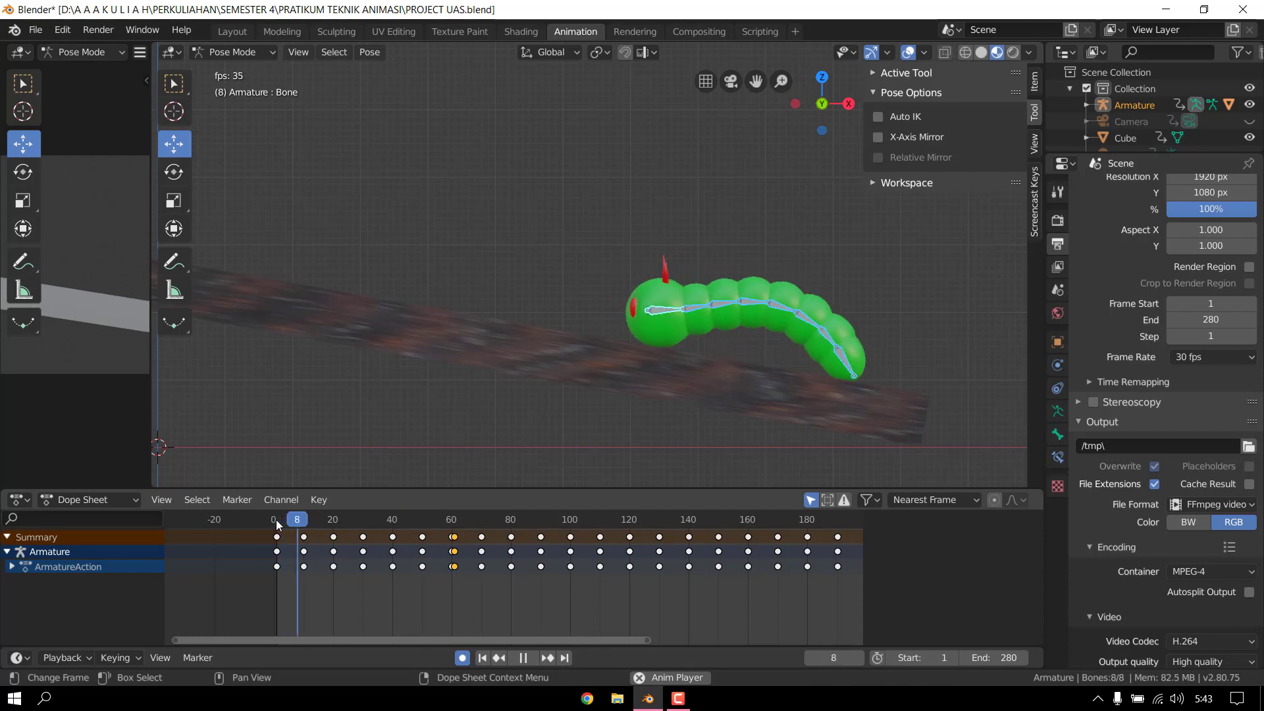
pyautogui.press('space')
pyautogui.click(275, 519)
pyautogui.press('space')
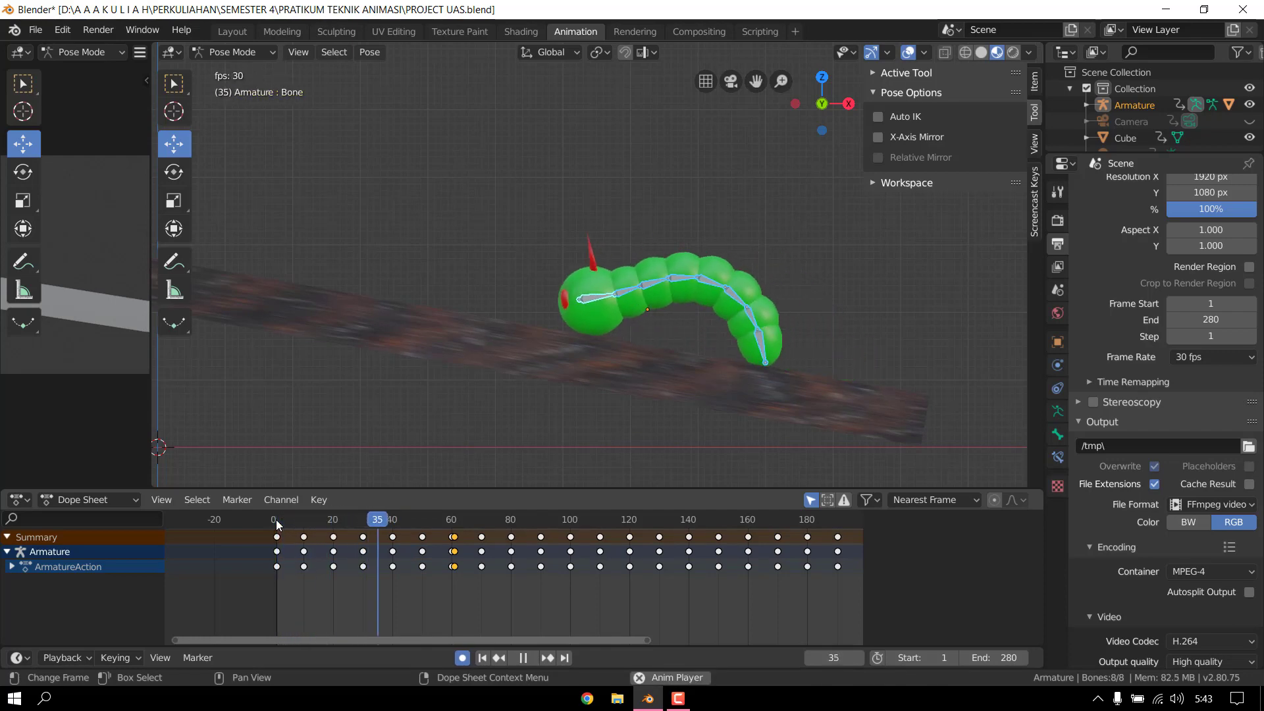
pyautogui.press('space')
pyautogui.click(287, 519)
pyautogui.click(270, 519)
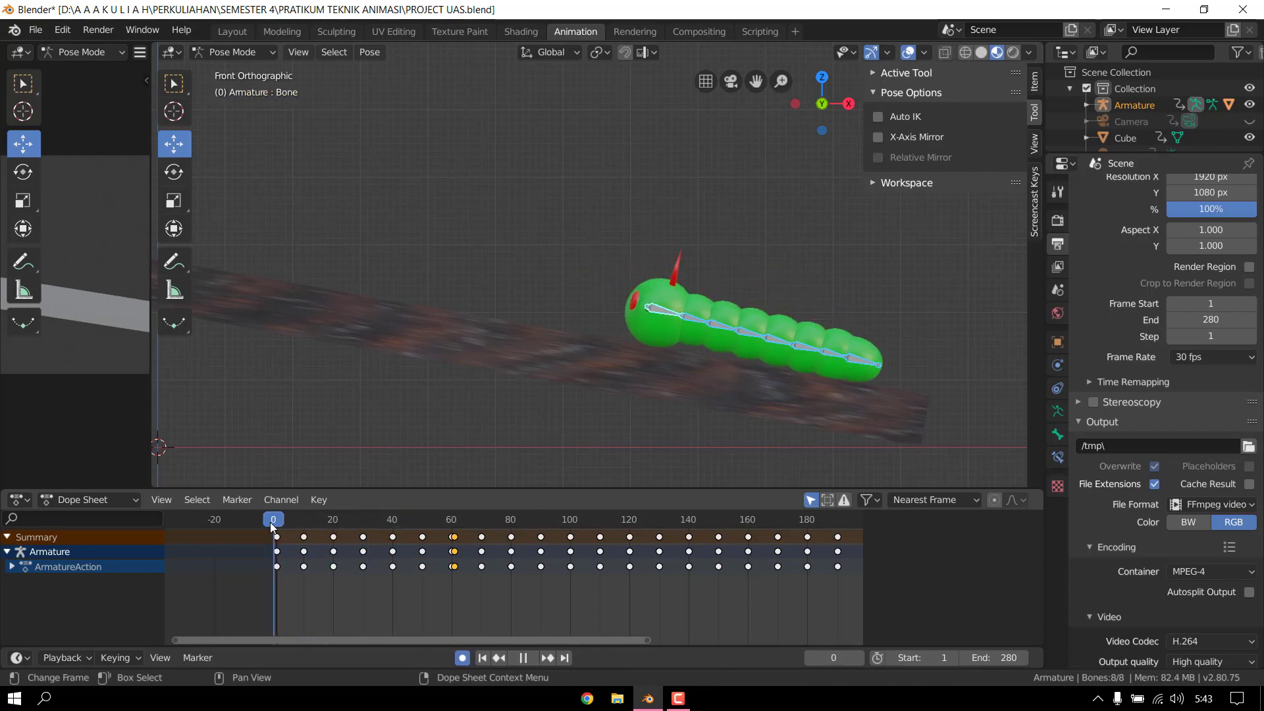
pyautogui.press('space')
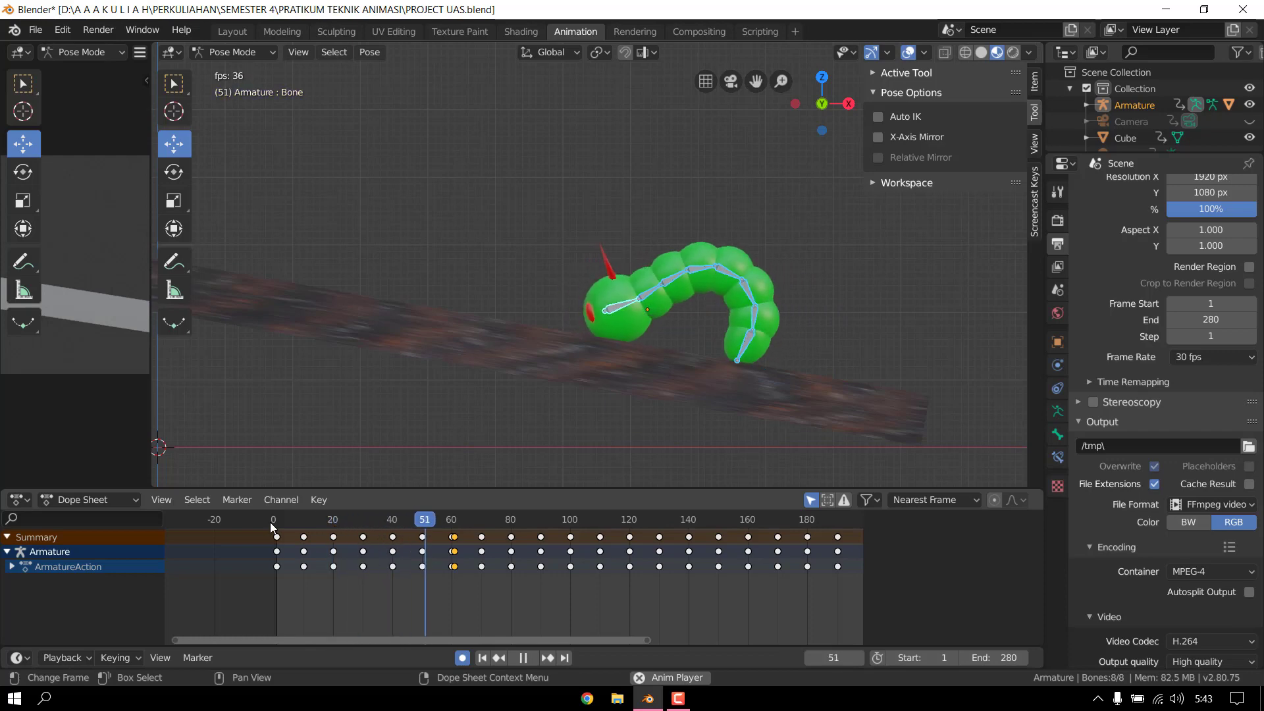
pyautogui.press('space')
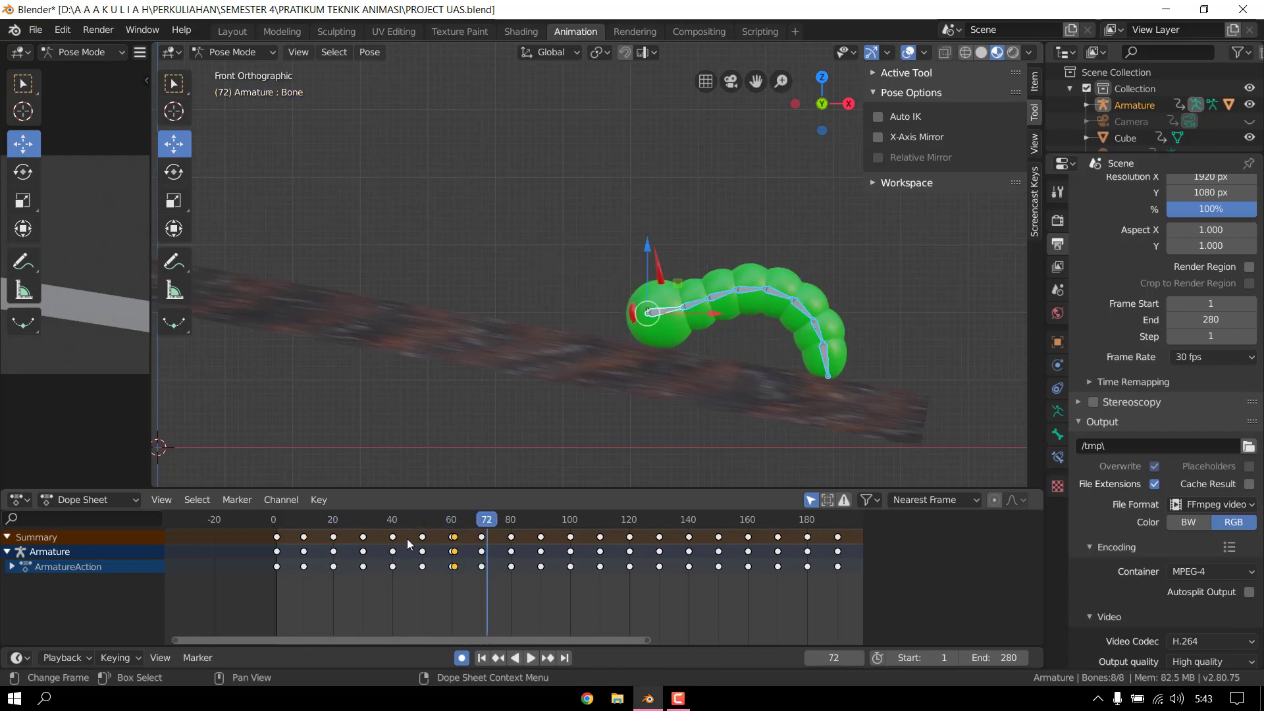
# - Delete the misplaced keyframe at frame 61
pyautogui.press('x')
pyautogui.click(454, 535)
pyautogui.hotkey('shift', 'ctrl', 'space')
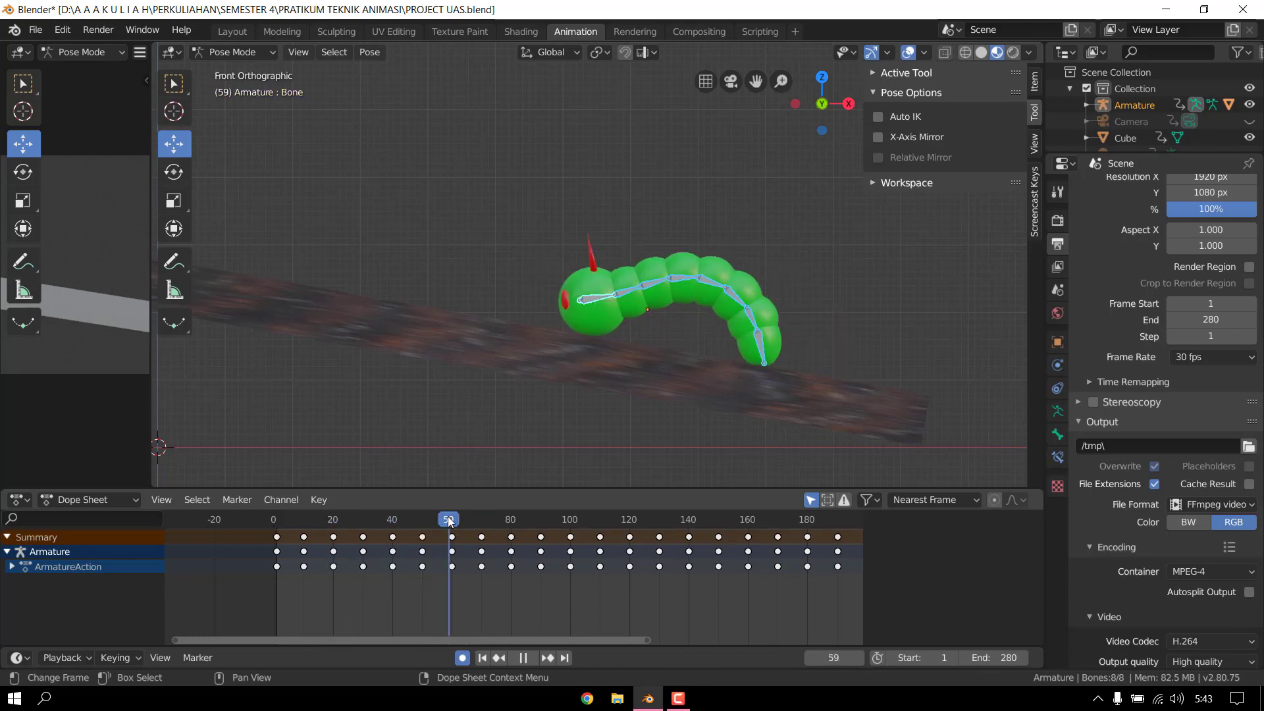
# - At frame 40, shift the caterpillar farther up the log along negative X with a slight raise in Z, and keyframe it
pyautogui.moveTo(354, 528); pyautogui.dragTo(393, 528)
pyautogui.click(393, 537)
pyautogui.moveTo(648, 300); pyautogui.dragTo(628, 300)
pyautogui.moveTo(561, 237); pyautogui.dragTo(562, 230)
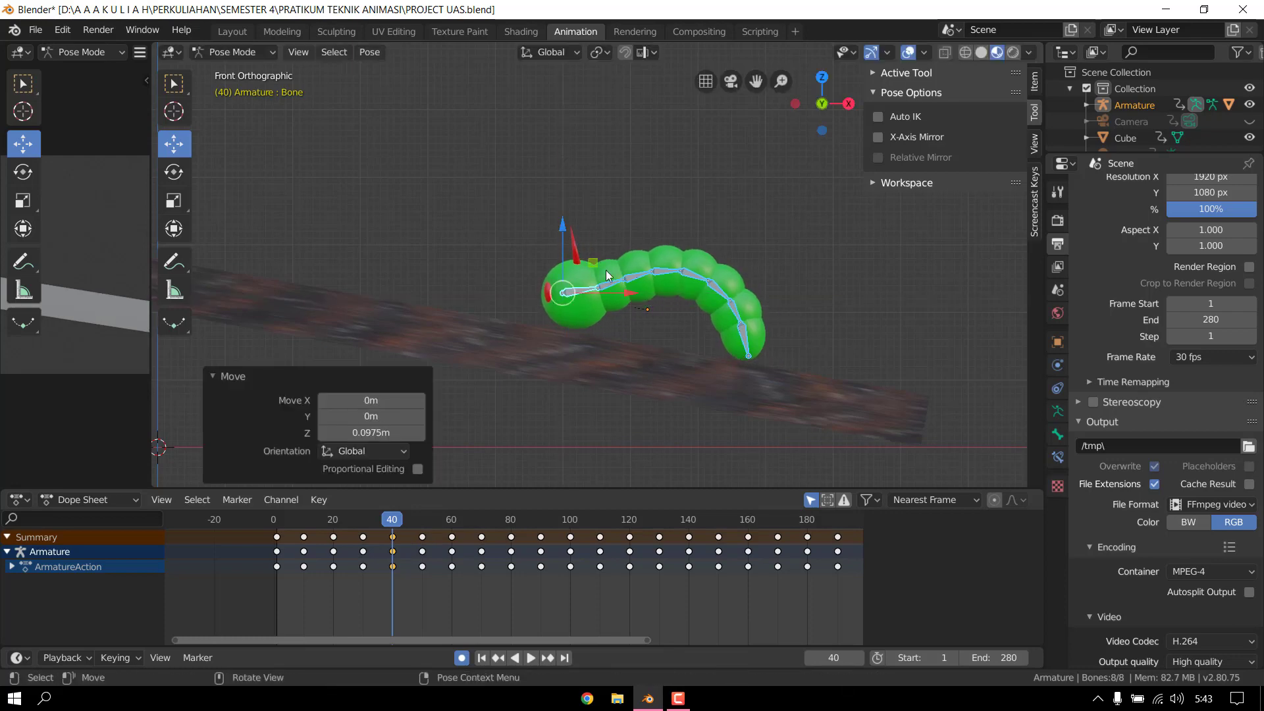
pyautogui.moveTo(629, 298); pyautogui.dragTo(617, 298)
pyautogui.moveTo(554, 230); pyautogui.dragTo(555, 231)
pyautogui.press('i')
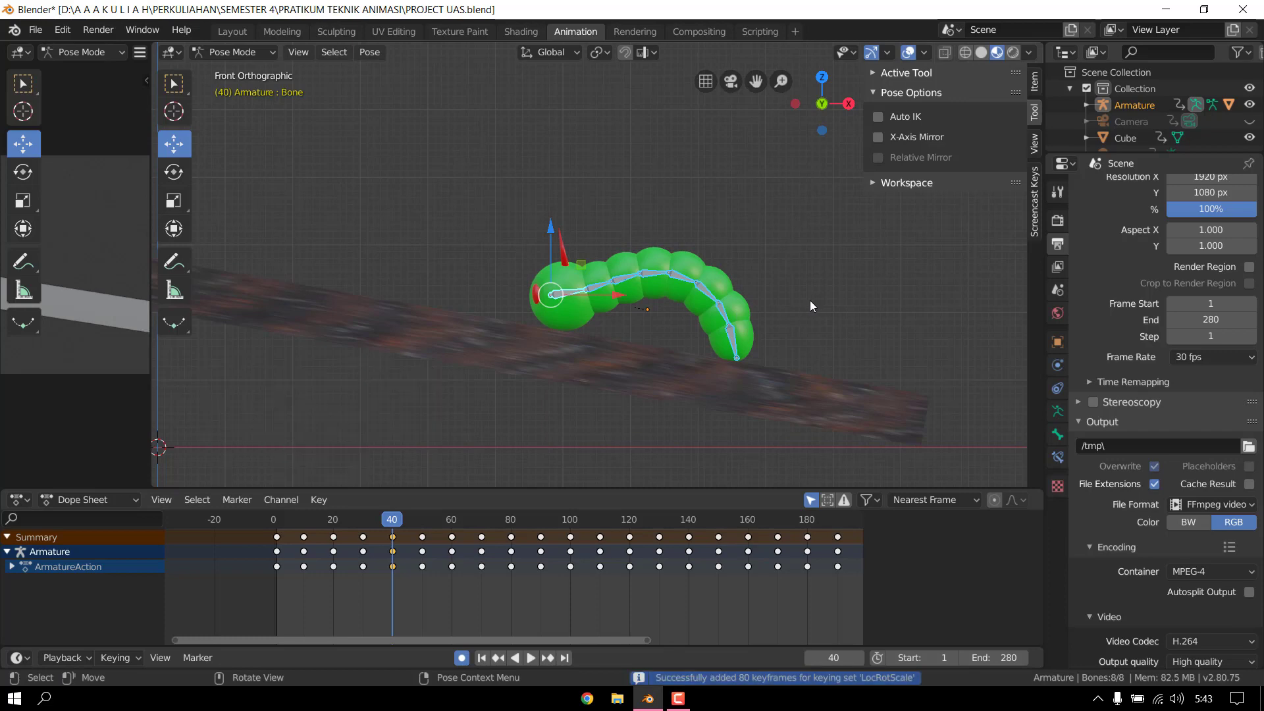
# - At frame 60, move the caterpillar about -0.487 m along X and 0.107 m up along Z, plus a little more in both directions
pyautogui.press('space')
pyautogui.moveTo(398, 524); pyautogui.dragTo(451, 516)
pyautogui.click(596, 298)
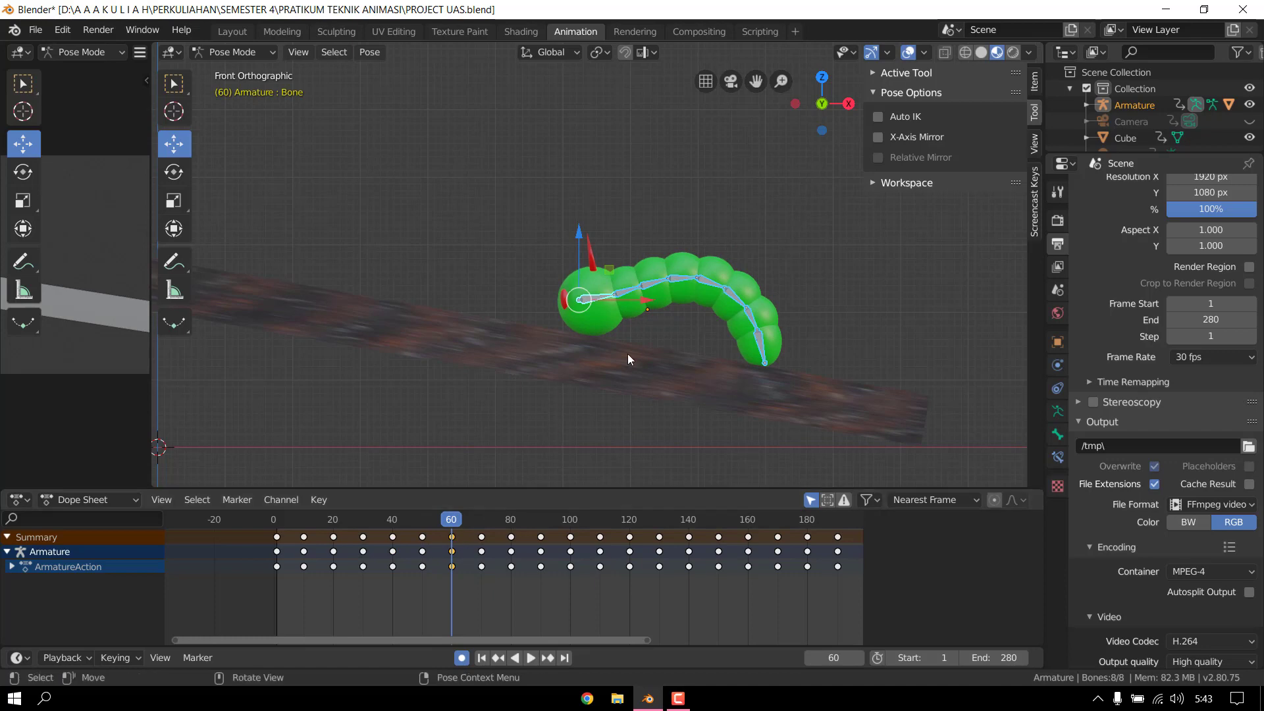
pyautogui.moveTo(644, 303); pyautogui.dragTo(611, 302)
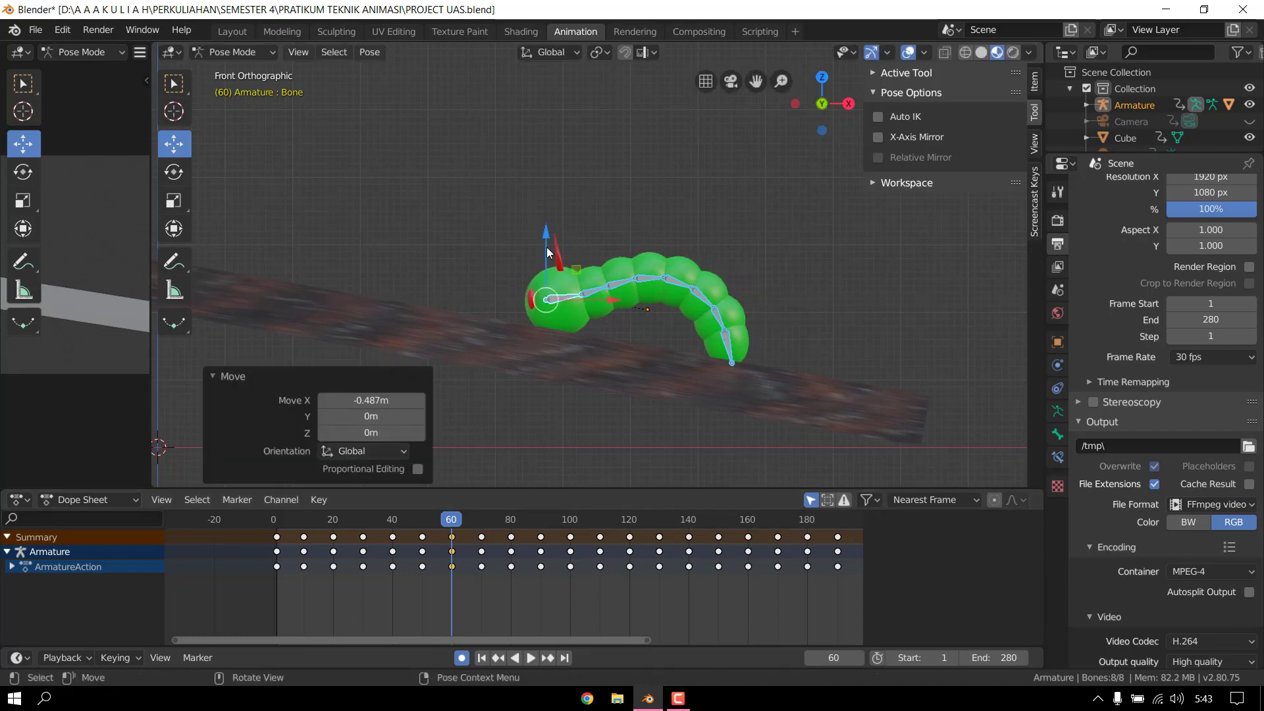
pyautogui.moveTo(547, 252); pyautogui.dragTo(547, 244)
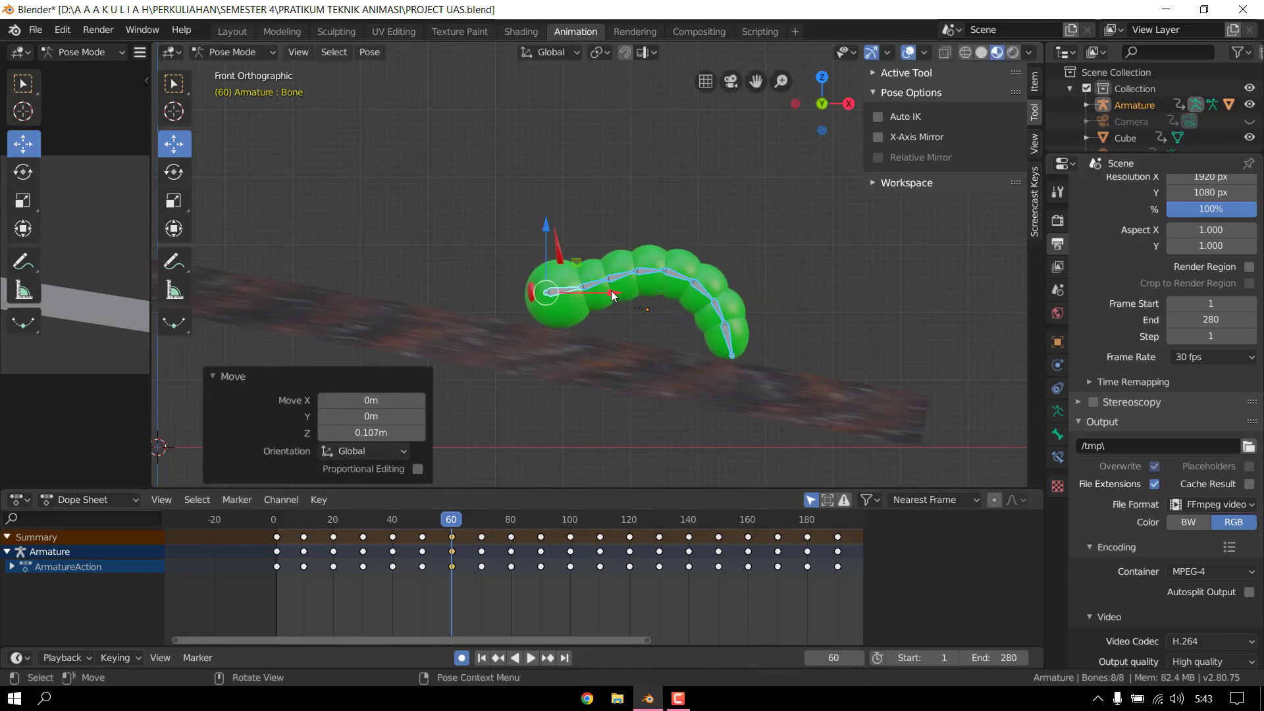
pyautogui.moveTo(612, 296); pyautogui.dragTo(590, 295)
pyautogui.moveTo(524, 235); pyautogui.dragTo(524, 230)
pyautogui.click(485, 520)
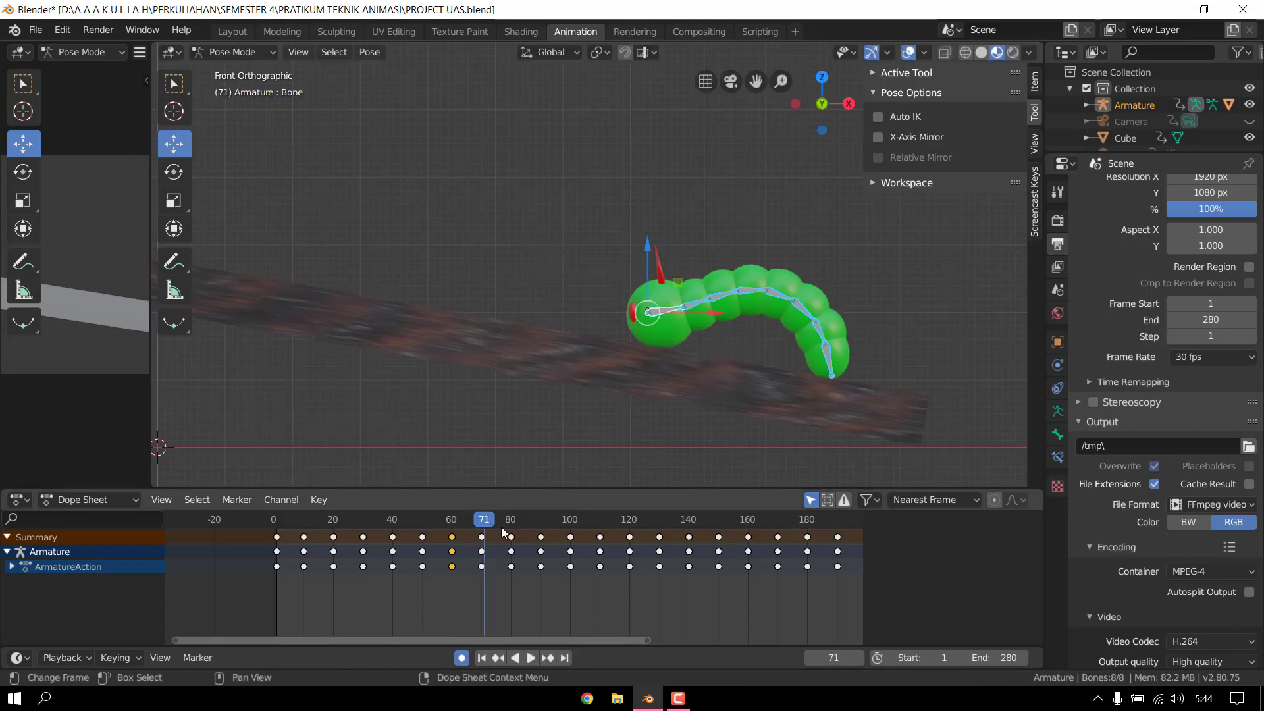
# - At frame 70, move the caterpillar up the log along negative X with a raise in Z, and keyframe the pose
pyautogui.moveTo(485, 523); pyautogui.dragTo(480, 521)
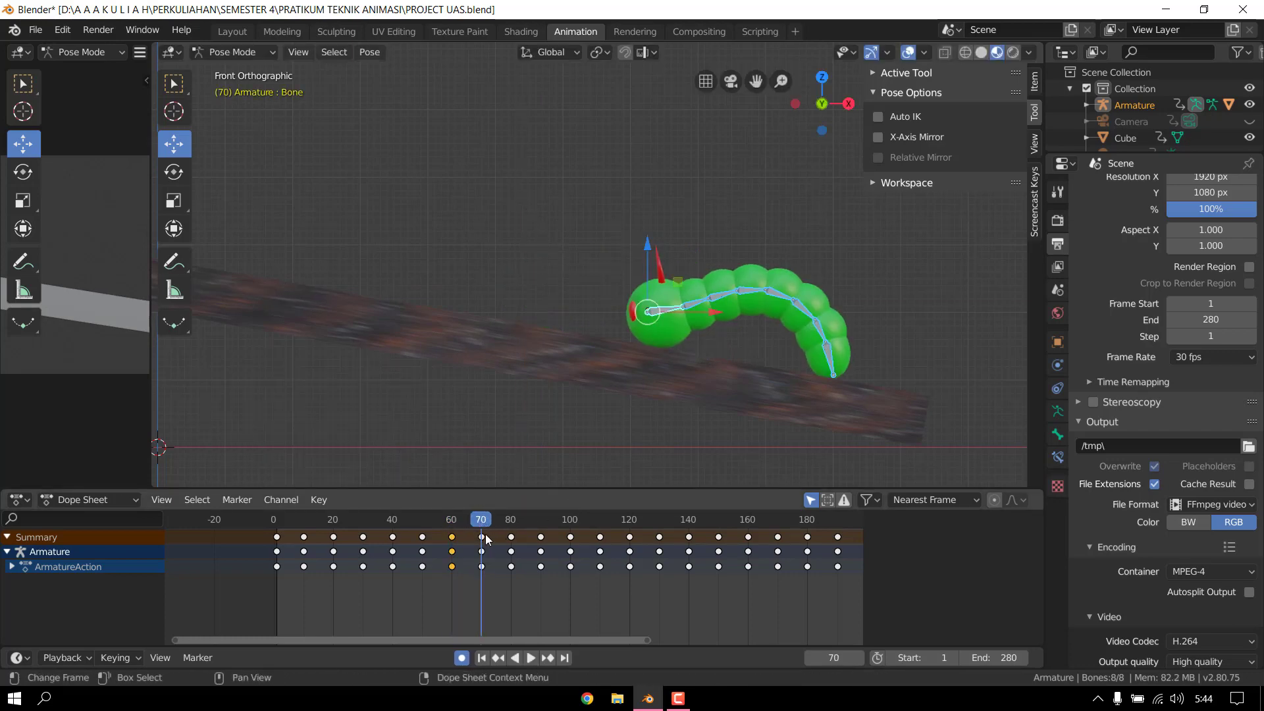
pyautogui.click(454, 521)
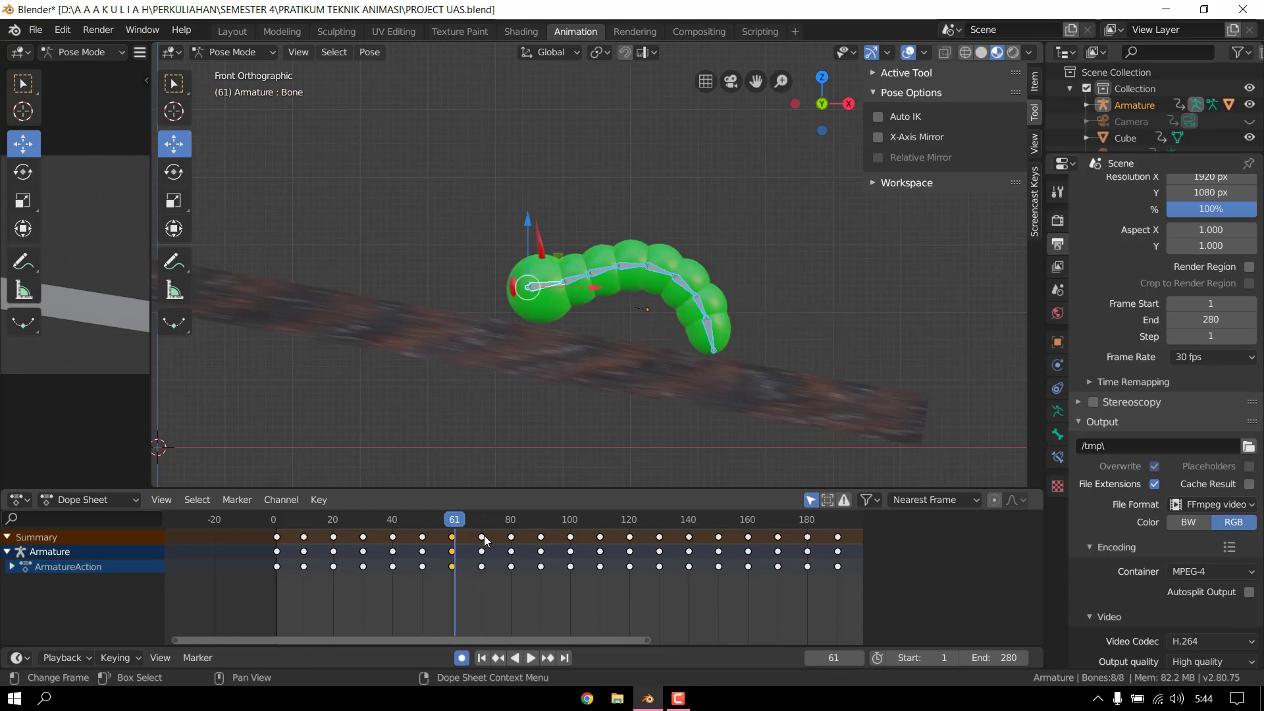
pyautogui.moveTo(468, 520); pyautogui.dragTo(481, 521)
pyautogui.moveTo(717, 313); pyautogui.dragTo(530, 234)
pyautogui.moveTo(591, 291); pyautogui.dragTo(575, 285)
pyautogui.moveTo(523, 228); pyautogui.dragTo(522, 226)
pyautogui.press('i')
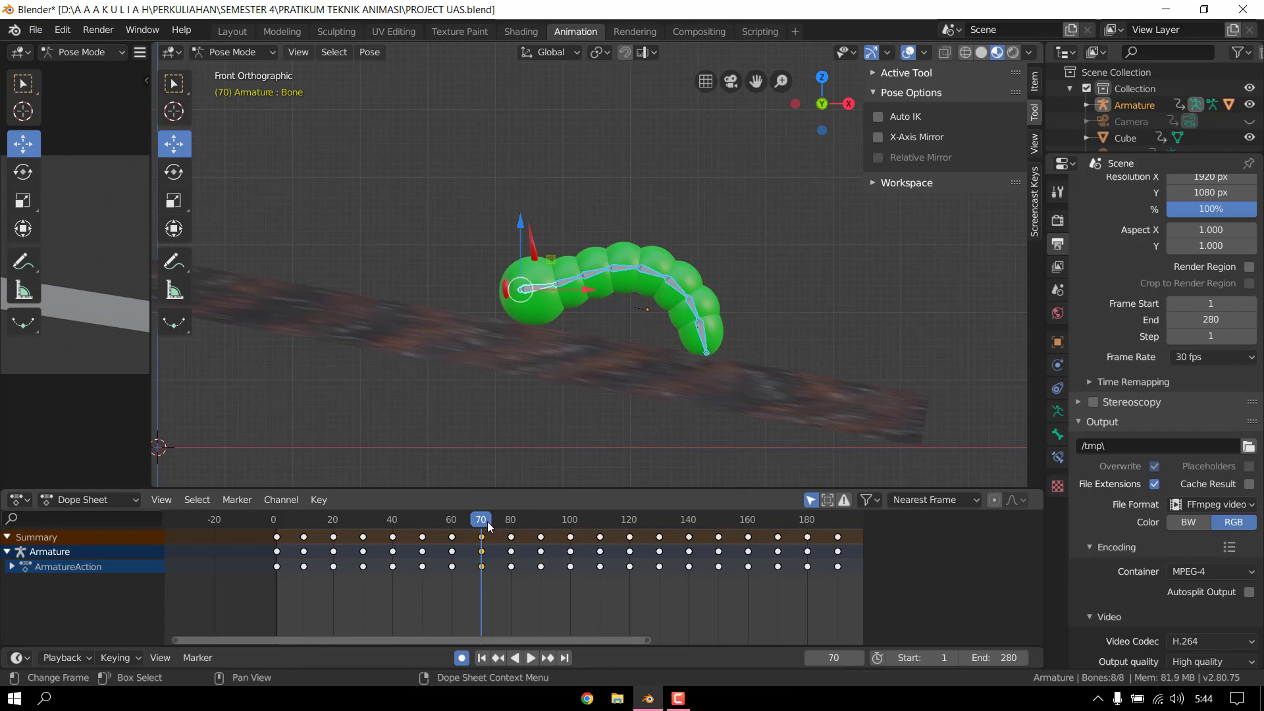
# - At frame 80, shift the arched caterpillar up the log along negative X and Z, and keyframe all its bones
pyautogui.press('space')
pyautogui.moveTo(507, 522); pyautogui.dragTo(511, 522)
pyautogui.click(511, 537)
pyautogui.press('g')
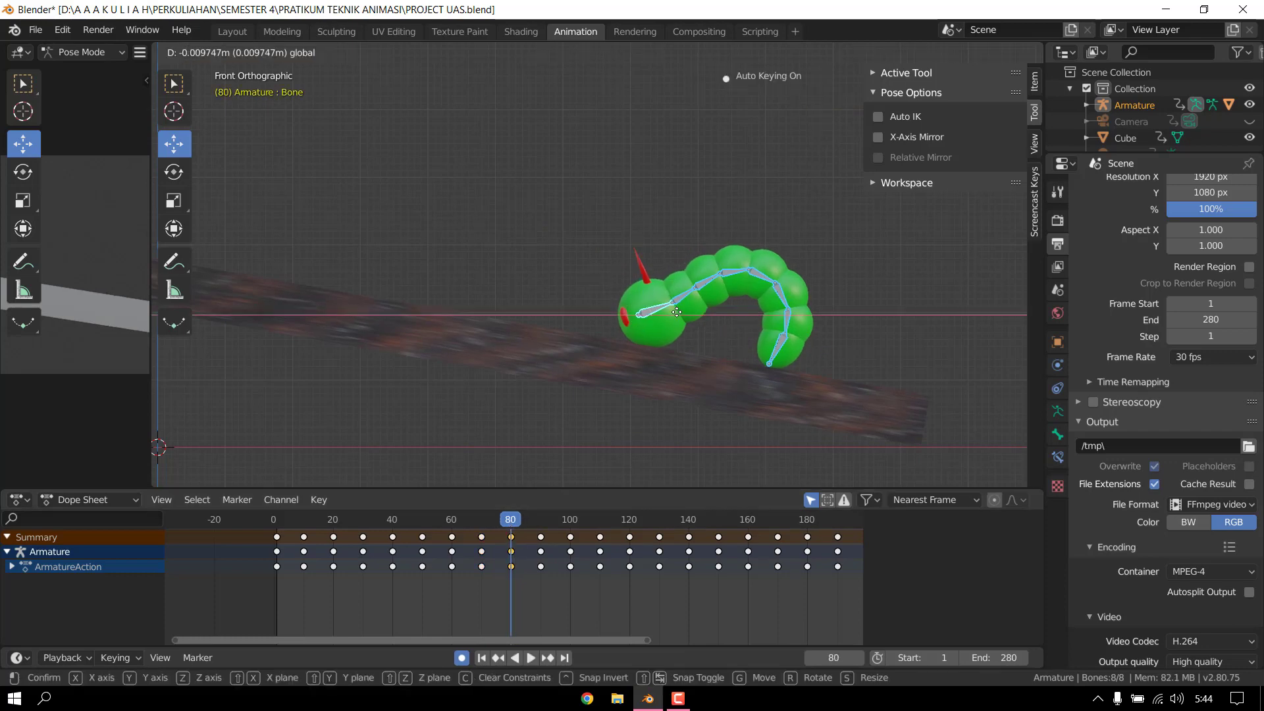
pyautogui.click(630, 303)
pyautogui.moveTo(570, 253); pyautogui.dragTo(570, 240)
pyautogui.moveTo(642, 305); pyautogui.dragTo(647, 325)
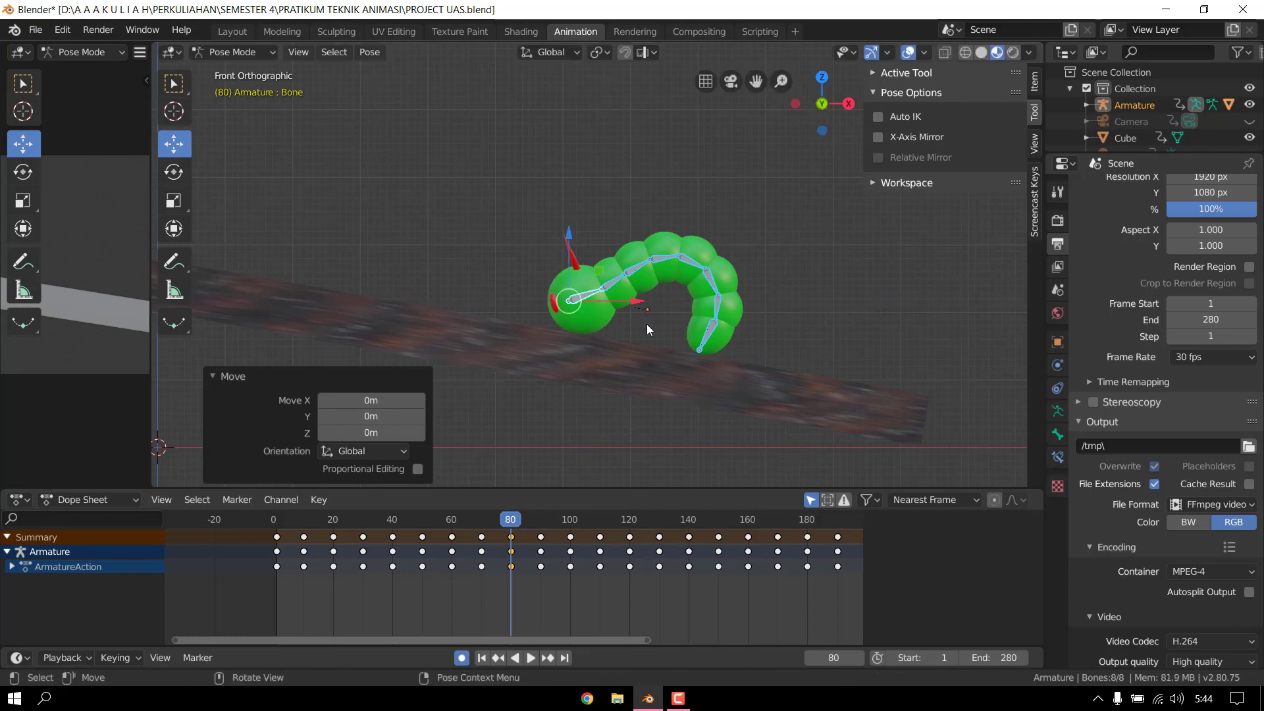
pyautogui.press('i')
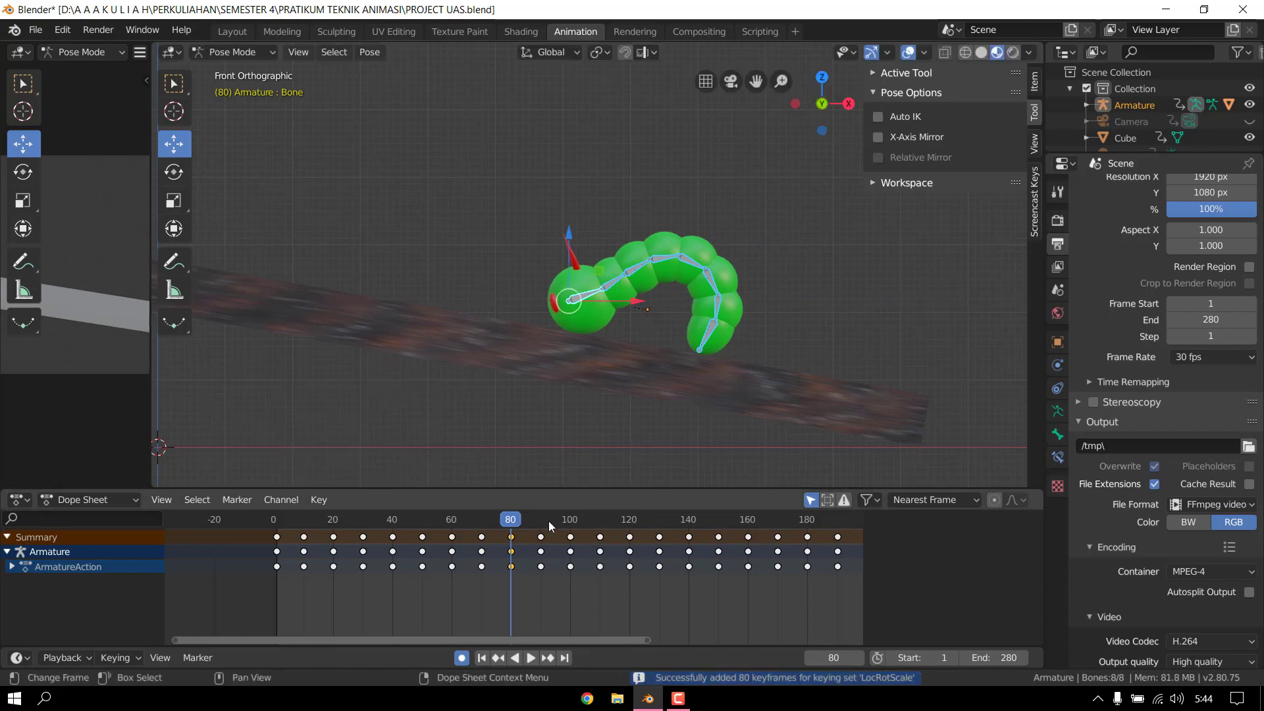
# - At frame 90, move the caterpillar farther along negative X and 0.156 m up along Z, keyframe it, and compare it with frame 100
pyautogui.moveTo(549, 523); pyautogui.dragTo(541, 524)
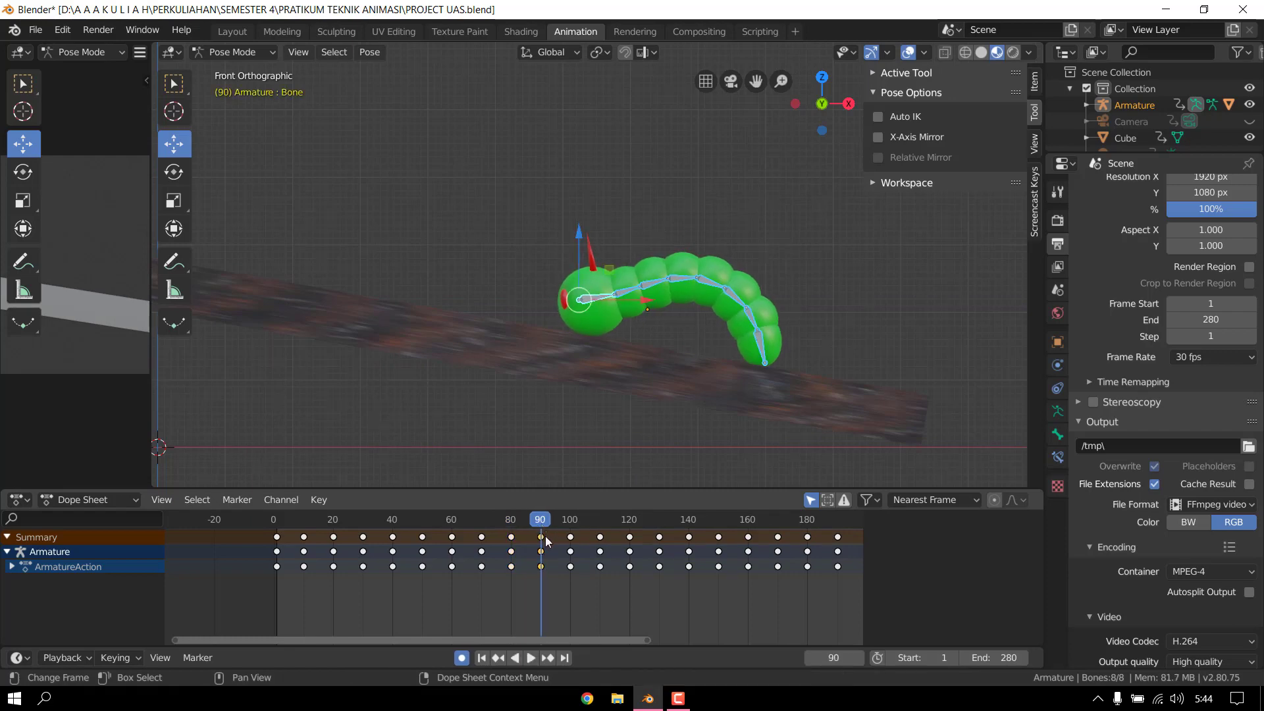
pyautogui.moveTo(643, 298); pyautogui.dragTo(508, 223)
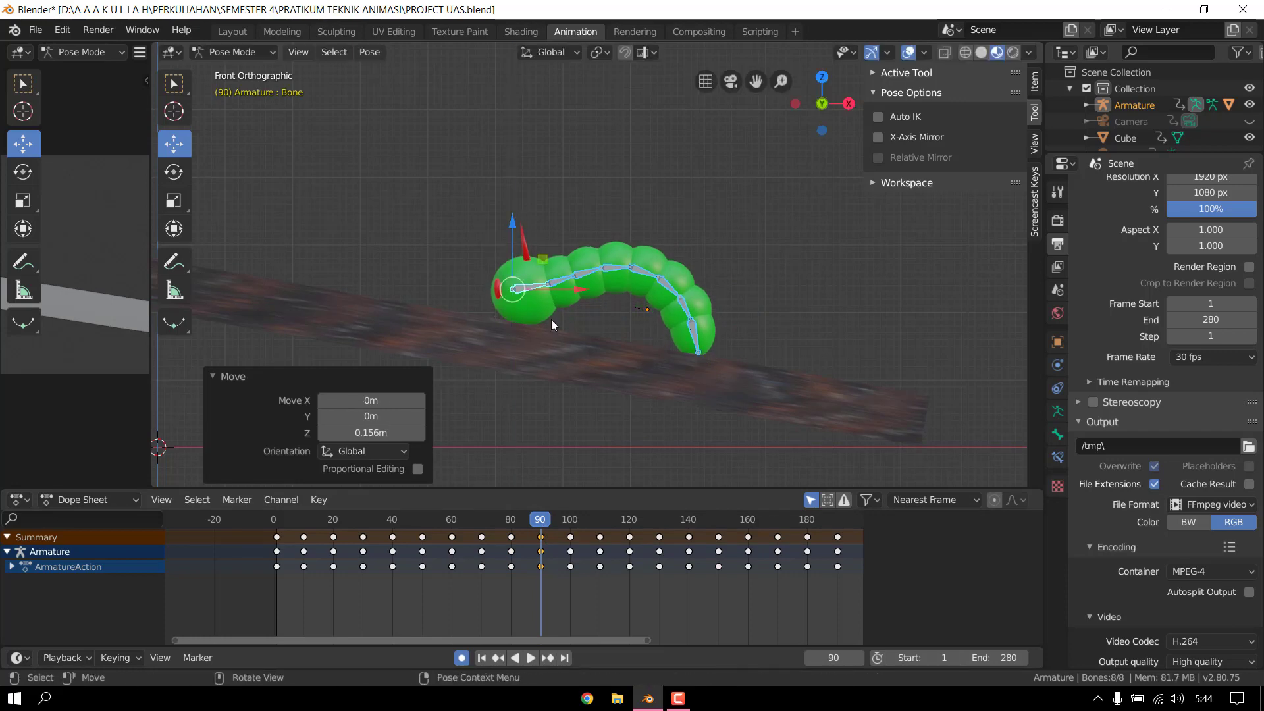
pyautogui.press('i')
pyautogui.click(579, 534)
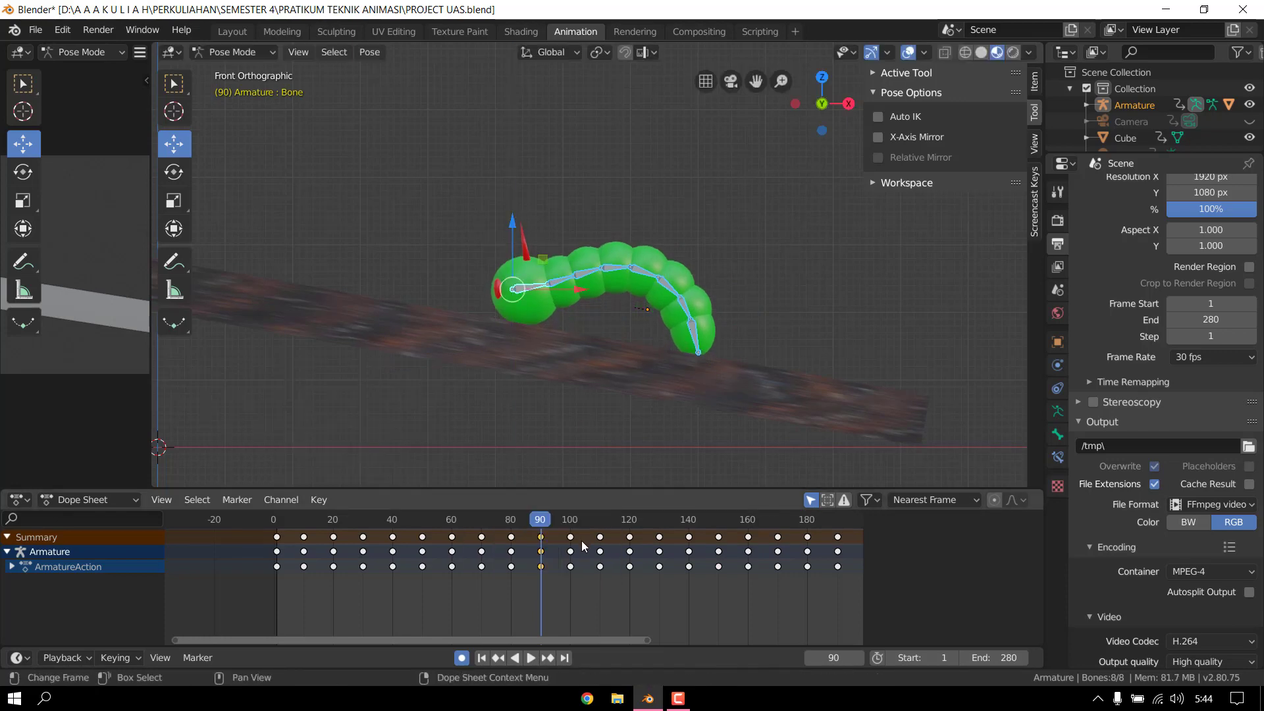
pyautogui.click(567, 526)
pyautogui.moveTo(569, 525); pyautogui.dragTo(540, 525)
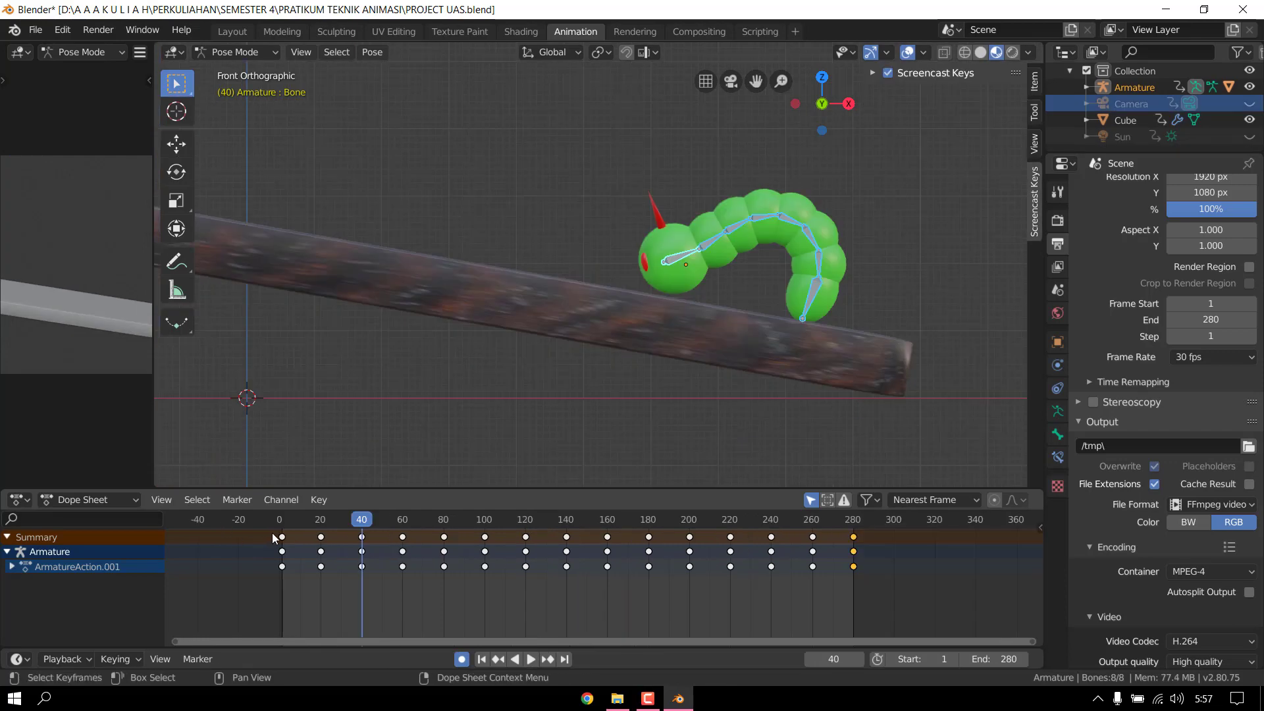
# - Play the crawl animation from its start to check the first few crawl cycles up the log
pyautogui.click(281, 525)
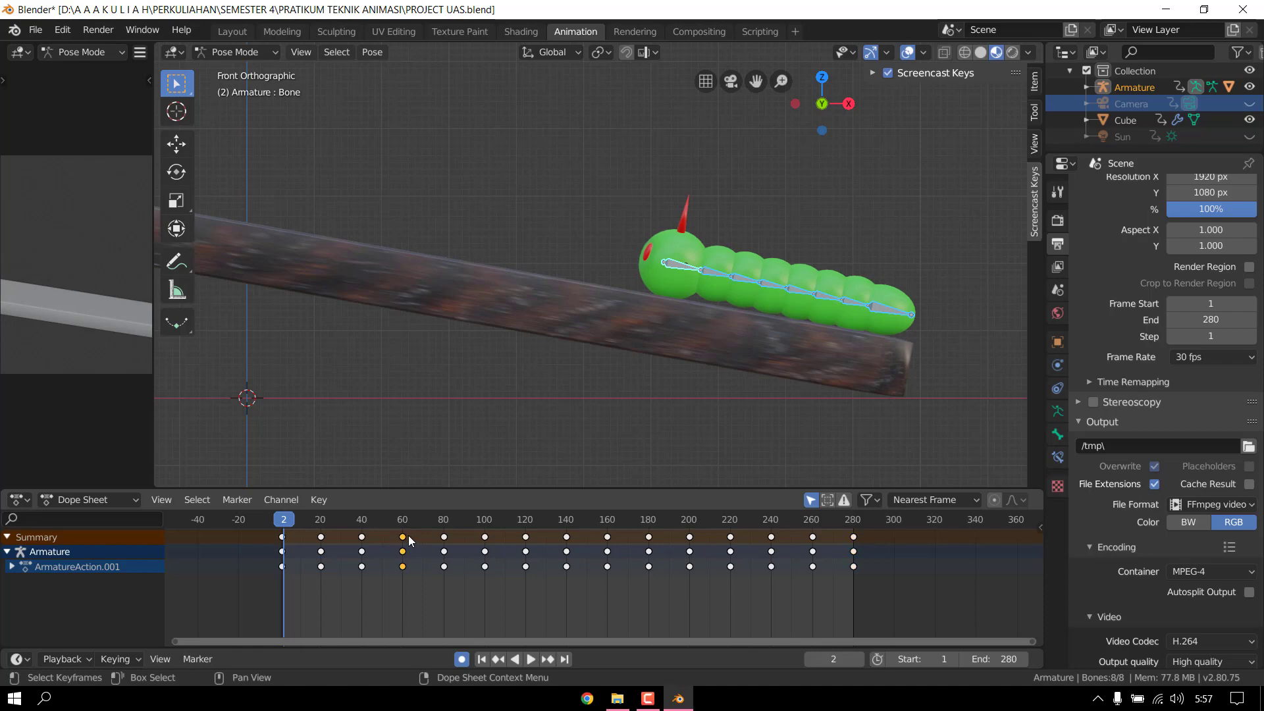
pyautogui.moveTo(366, 524); pyautogui.dragTo(283, 520)
pyautogui.press('space')
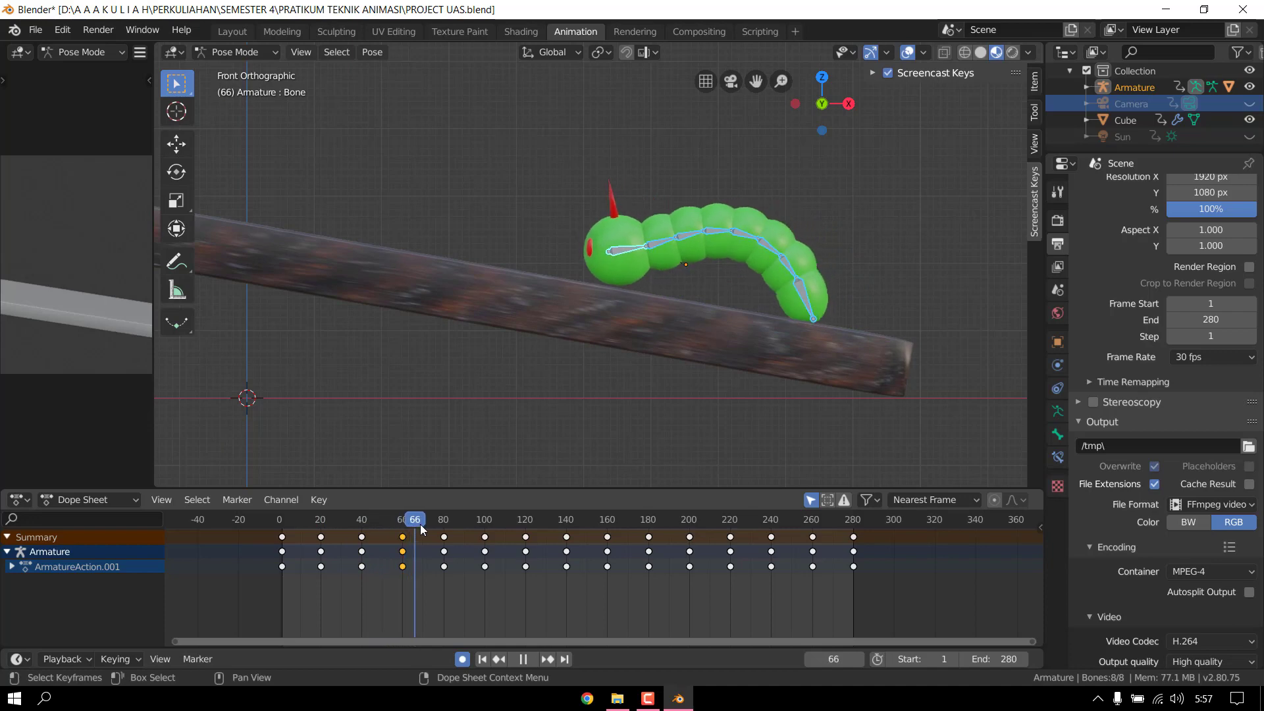
pyautogui.press('space')
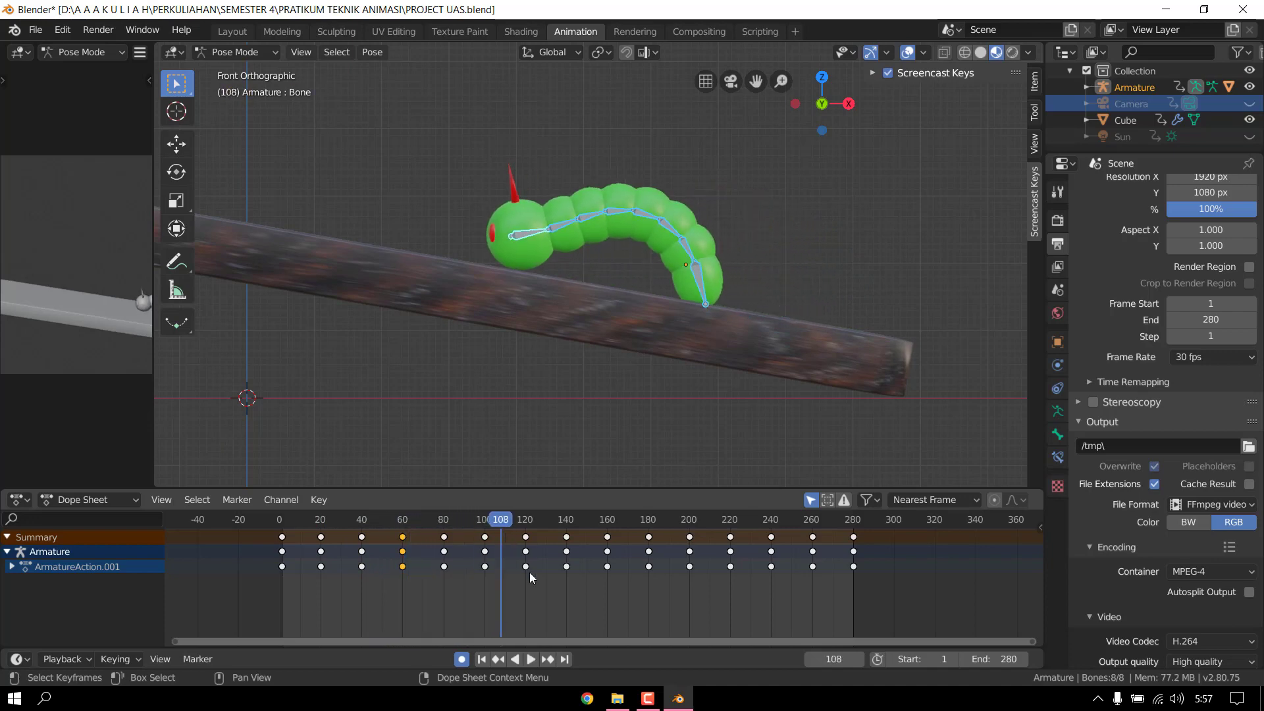
# - Bring the whole log and timeline into view and replay the full crawl from the start
pyautogui.moveTo(582, 642); pyautogui.dragTo(569, 643)
pyautogui.scroll(-3, 528, 578)
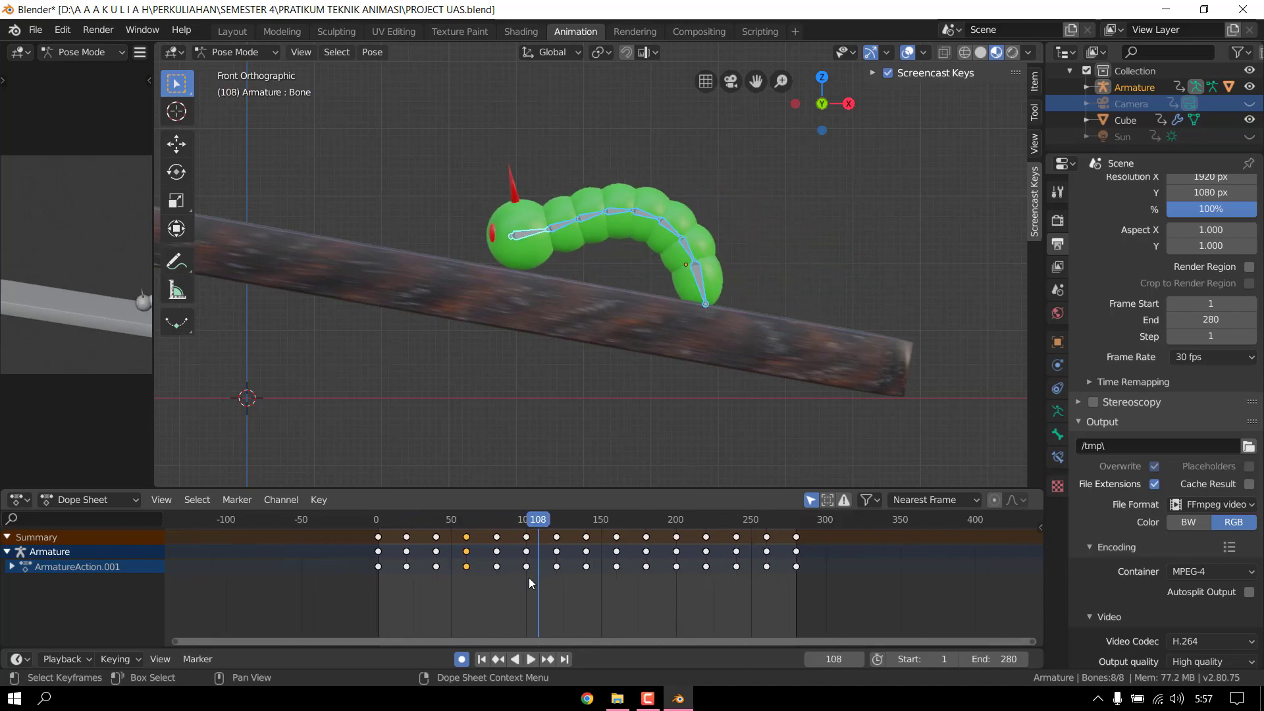
pyautogui.keyDown('shift'); pyautogui.moveTo(594, 389); pyautogui.dragTo(739, 412, button='middle'); pyautogui.keyUp('shift')
pyautogui.scroll(-3, 688, 405)
pyautogui.scroll(-2, 688, 405)
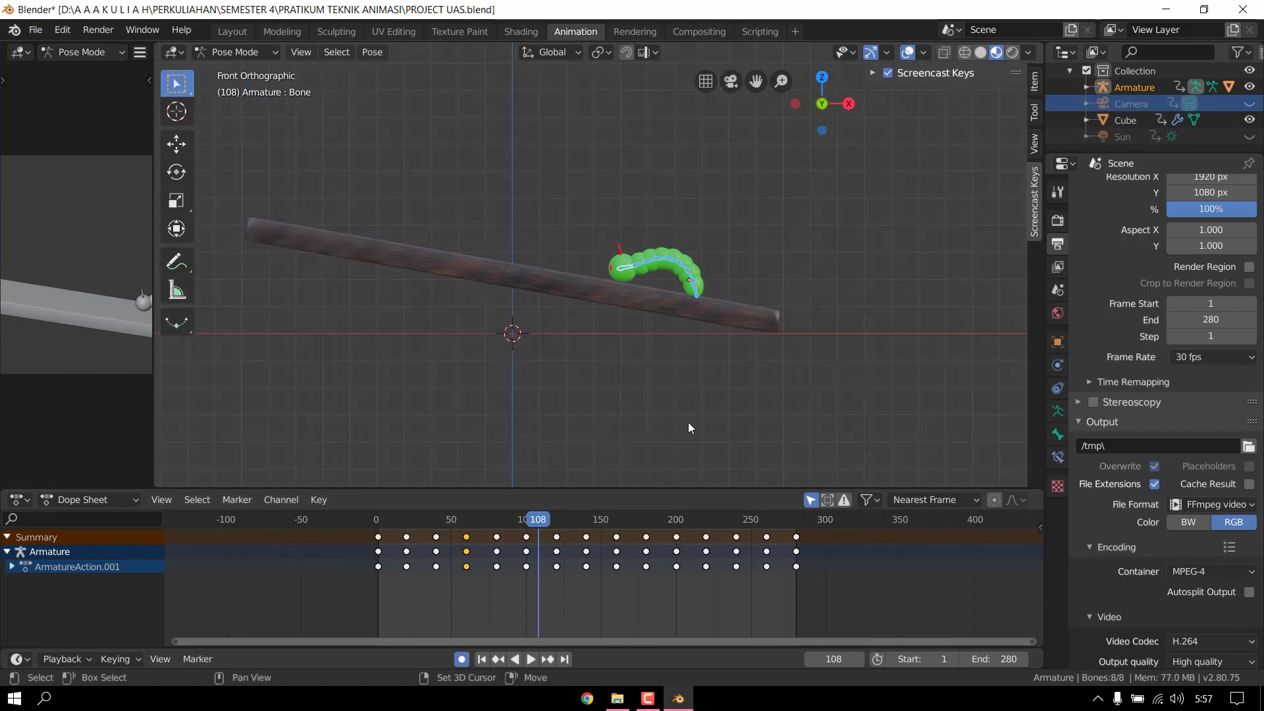
pyautogui.scroll(2, 654, 417)
pyautogui.keyDown('shift'); pyautogui.moveTo(642, 355); pyautogui.dragTo(742, 381, button='middle'); pyautogui.keyUp('shift')
pyautogui.scroll(-2, 742, 382)
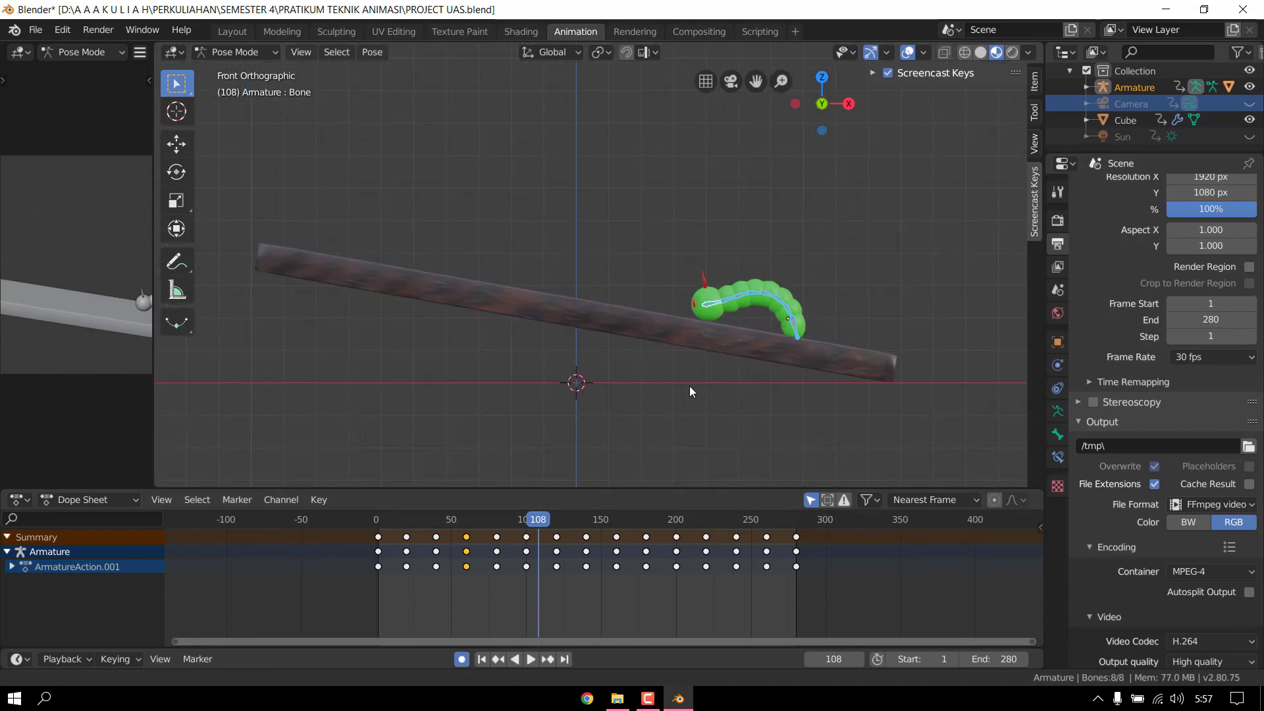
pyautogui.press('space')
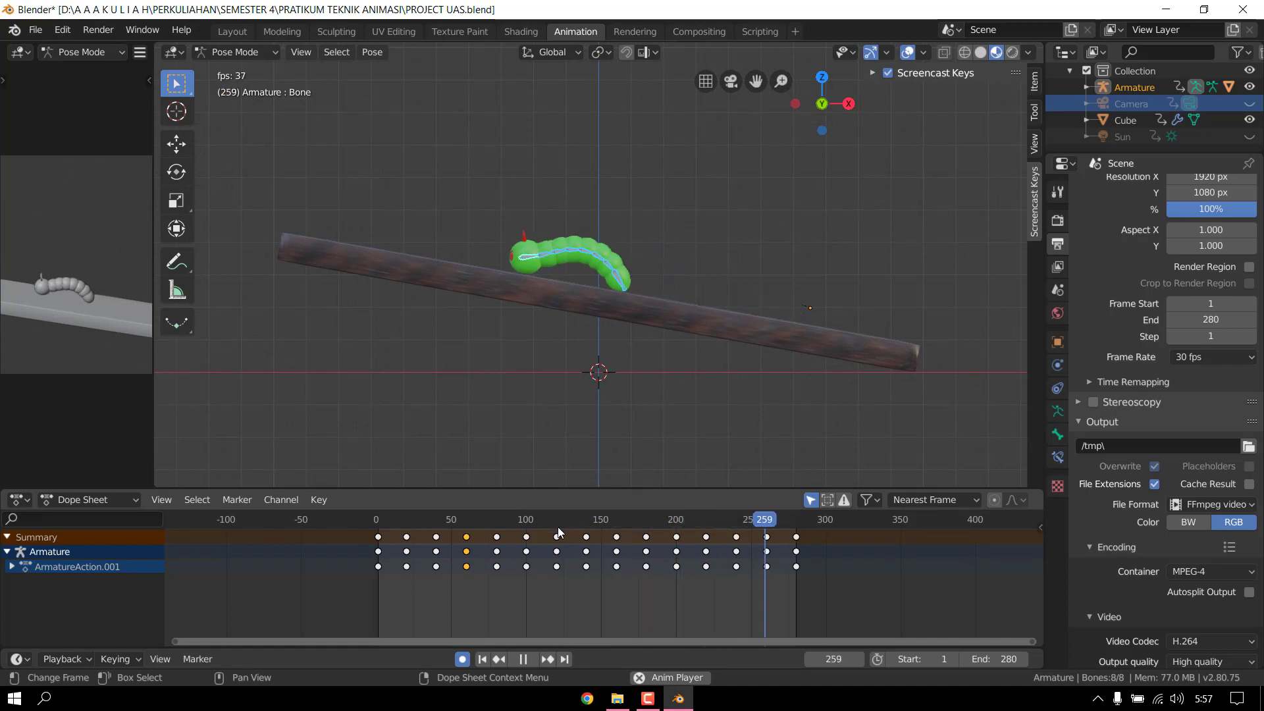
pyautogui.click(383, 519)
pyautogui.press('space')
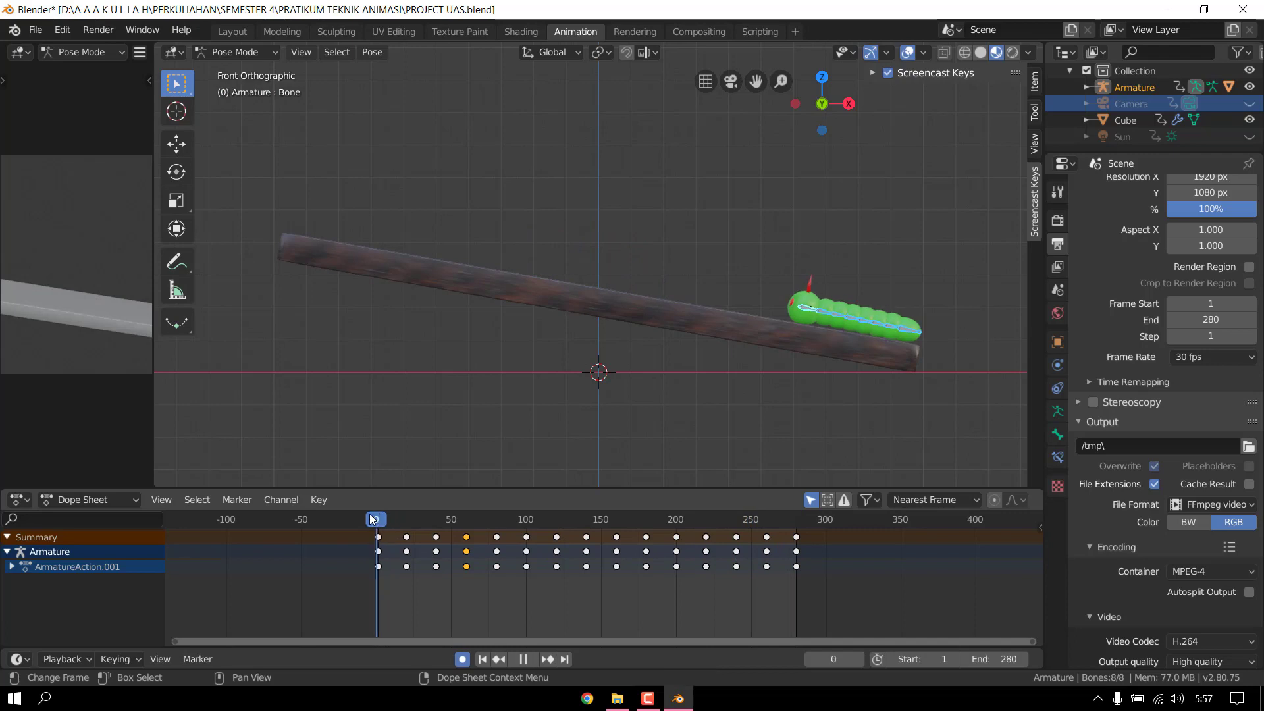
pyautogui.press('space')
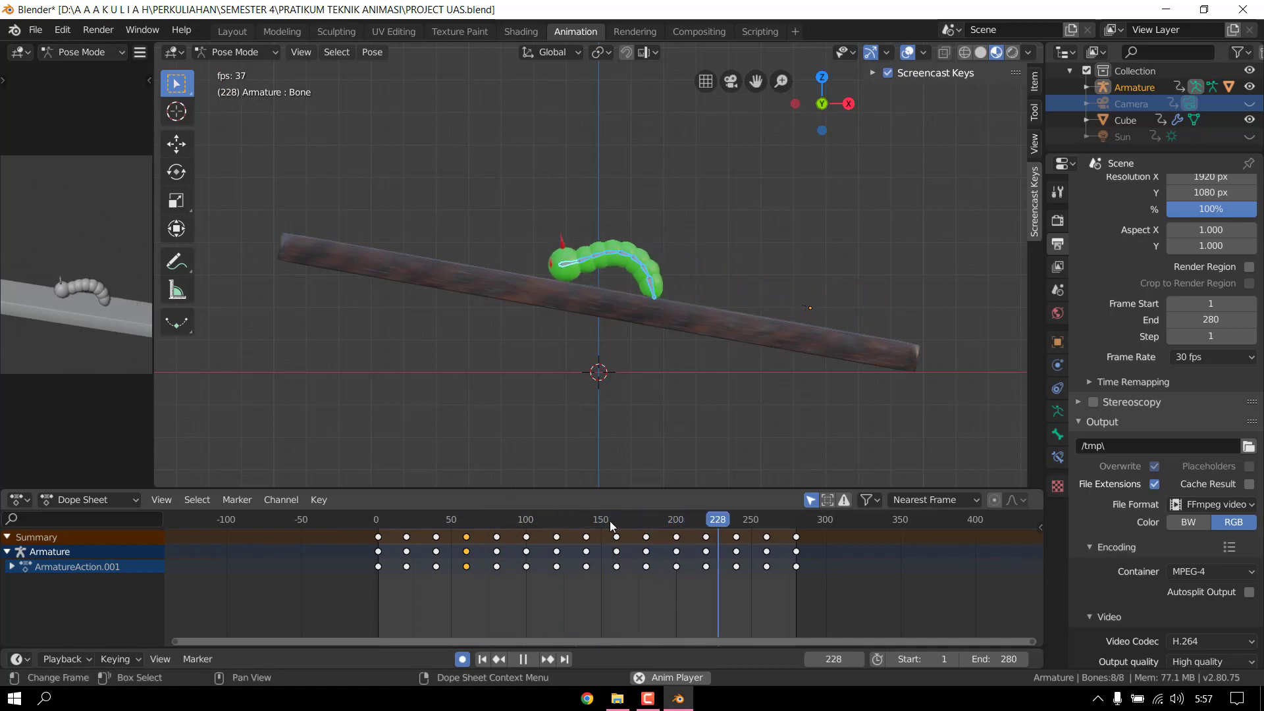
pyautogui.press('space')
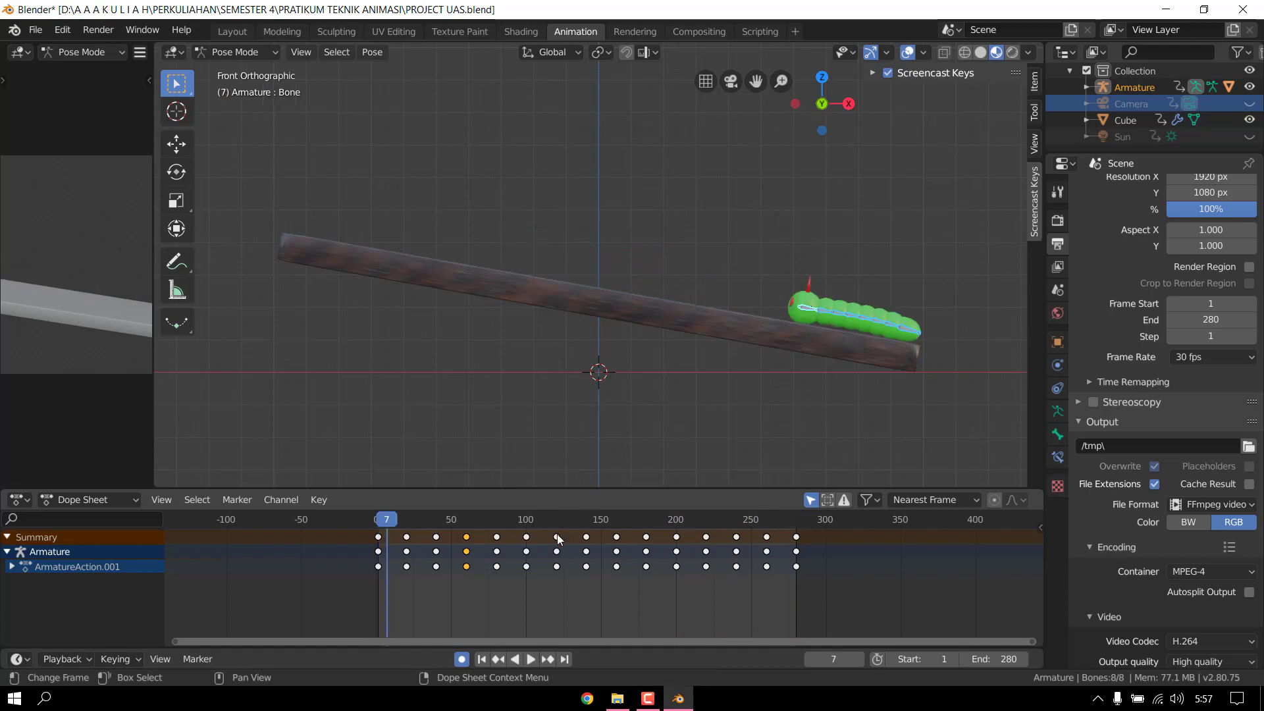
# - Scrub through the timeline from the first frames to the end to inspect the individual crawl poses
pyautogui.press('space')
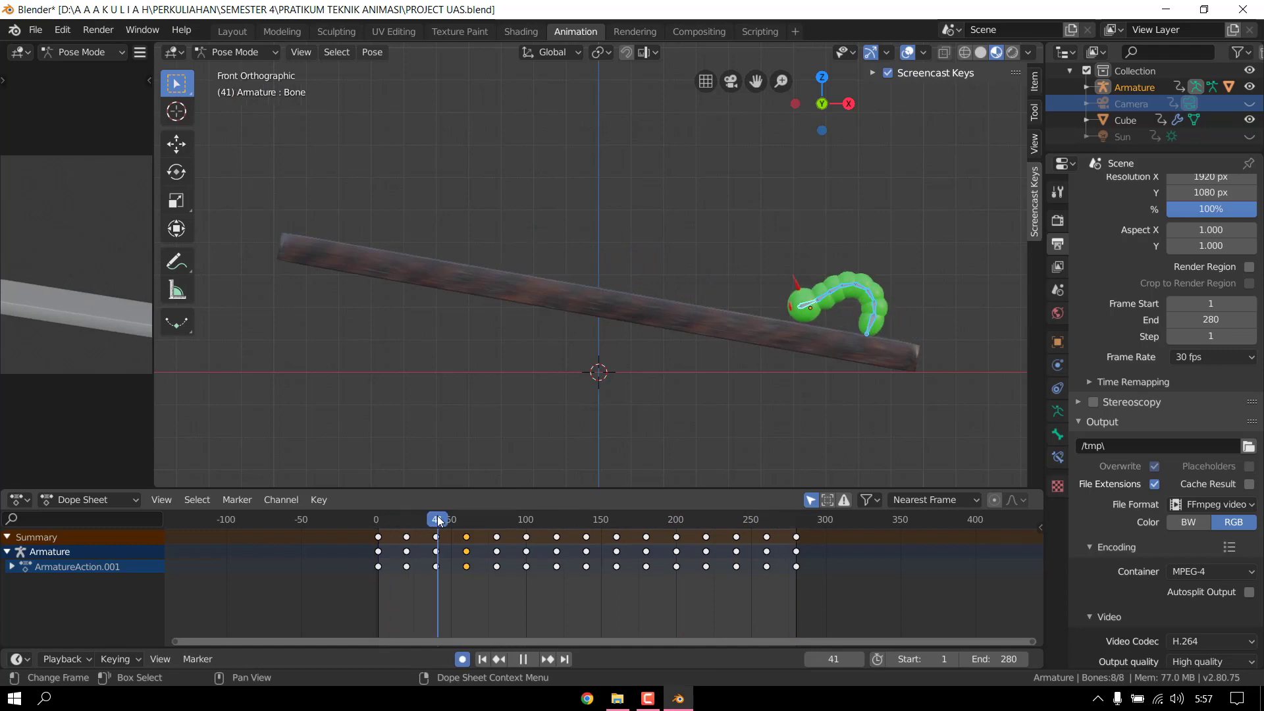
pyautogui.moveTo(437, 521); pyautogui.dragTo(577, 523)
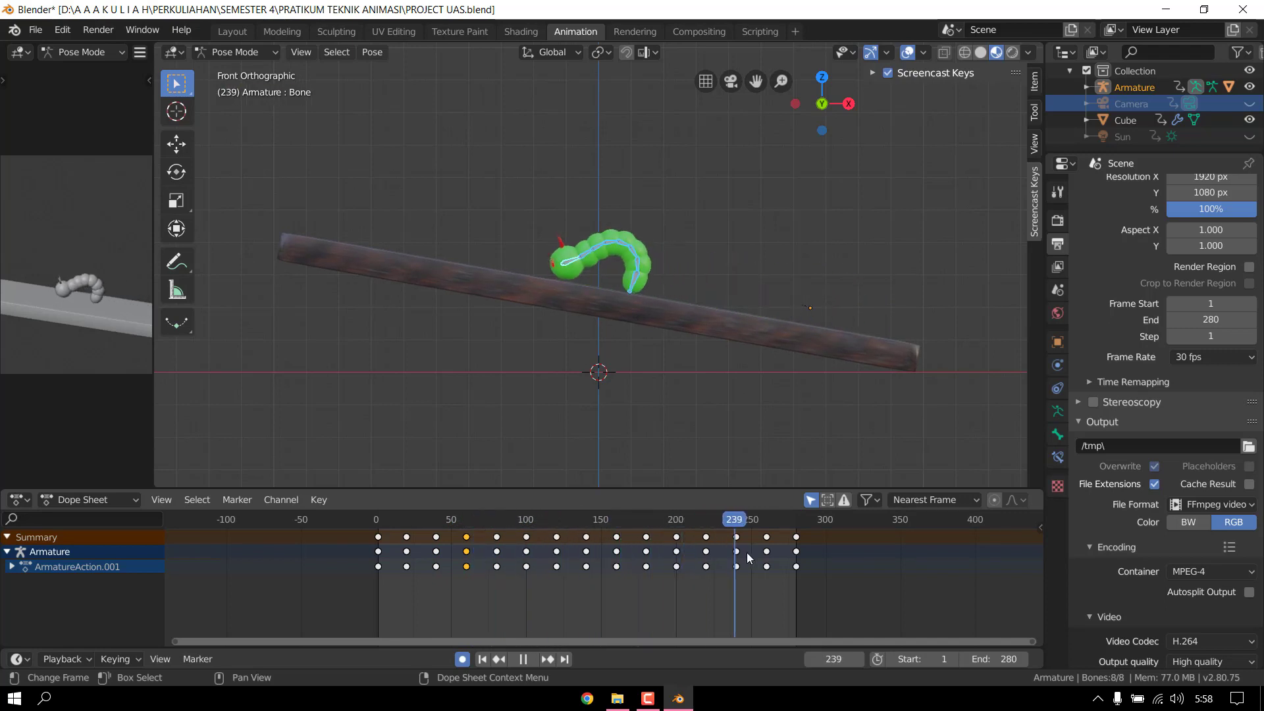
pyautogui.press('space')
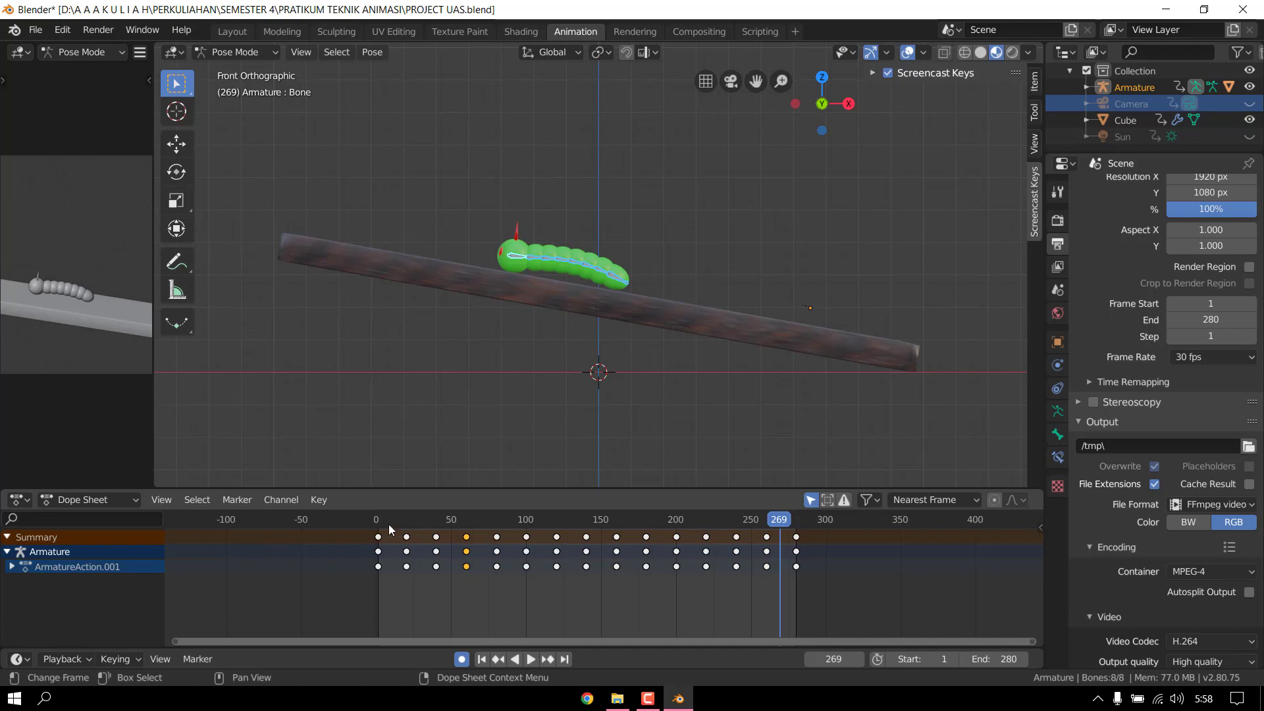
pyautogui.moveTo(388, 524); pyautogui.dragTo(431, 525)
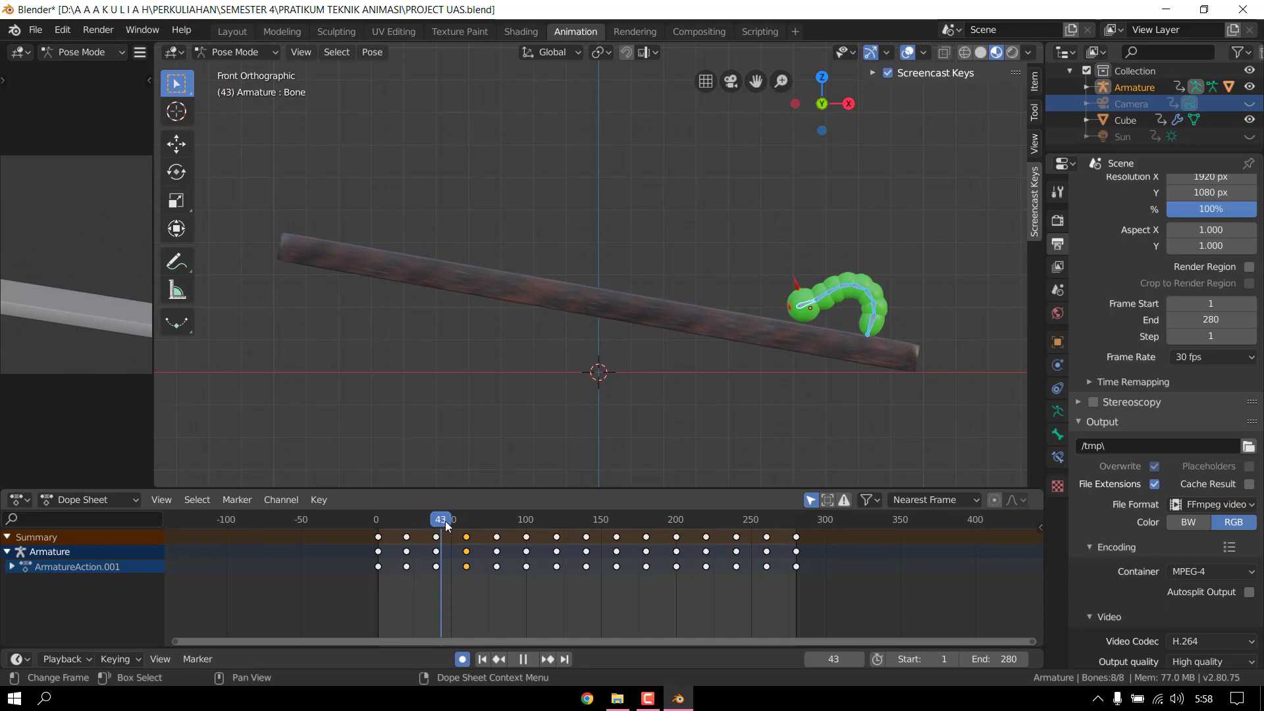
pyautogui.moveTo(445, 520); pyautogui.dragTo(789, 507)
pyautogui.moveTo(397, 530); pyautogui.dragTo(369, 524)
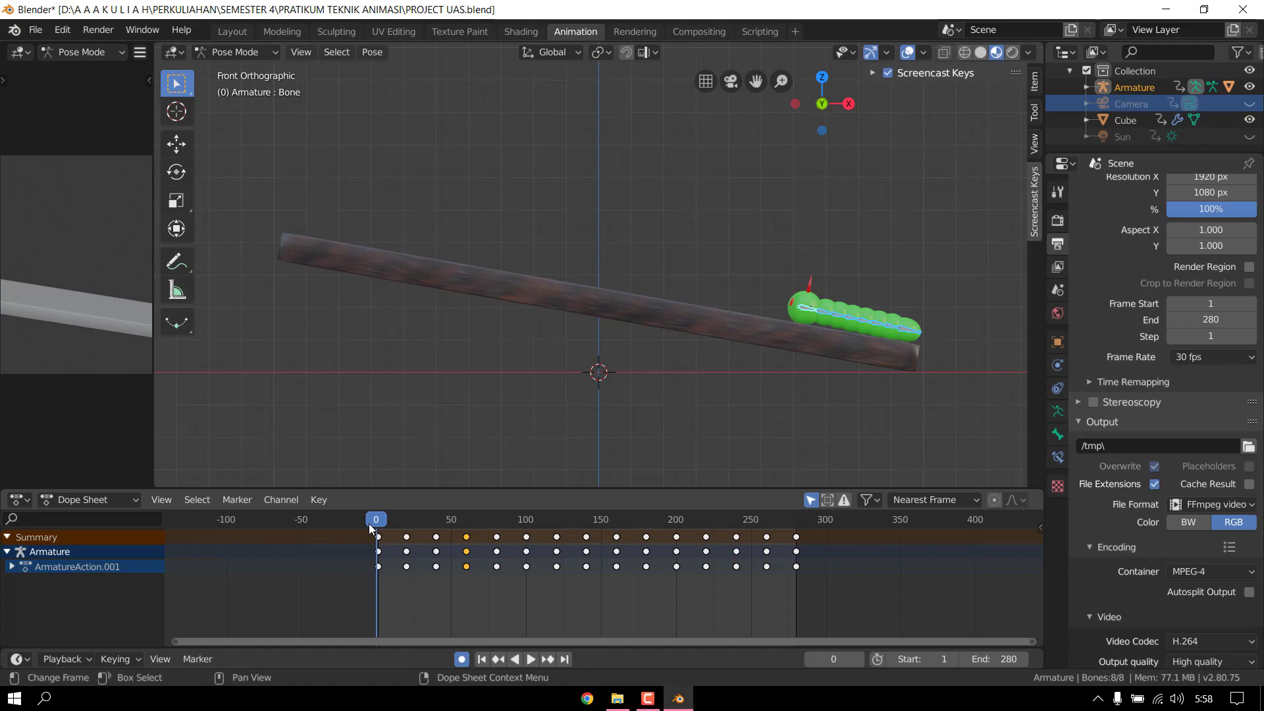
# - Play the crawl from frame 0 and inspect the caterpillar's contact with the log from behind, above and the front
pyautogui.press('space')
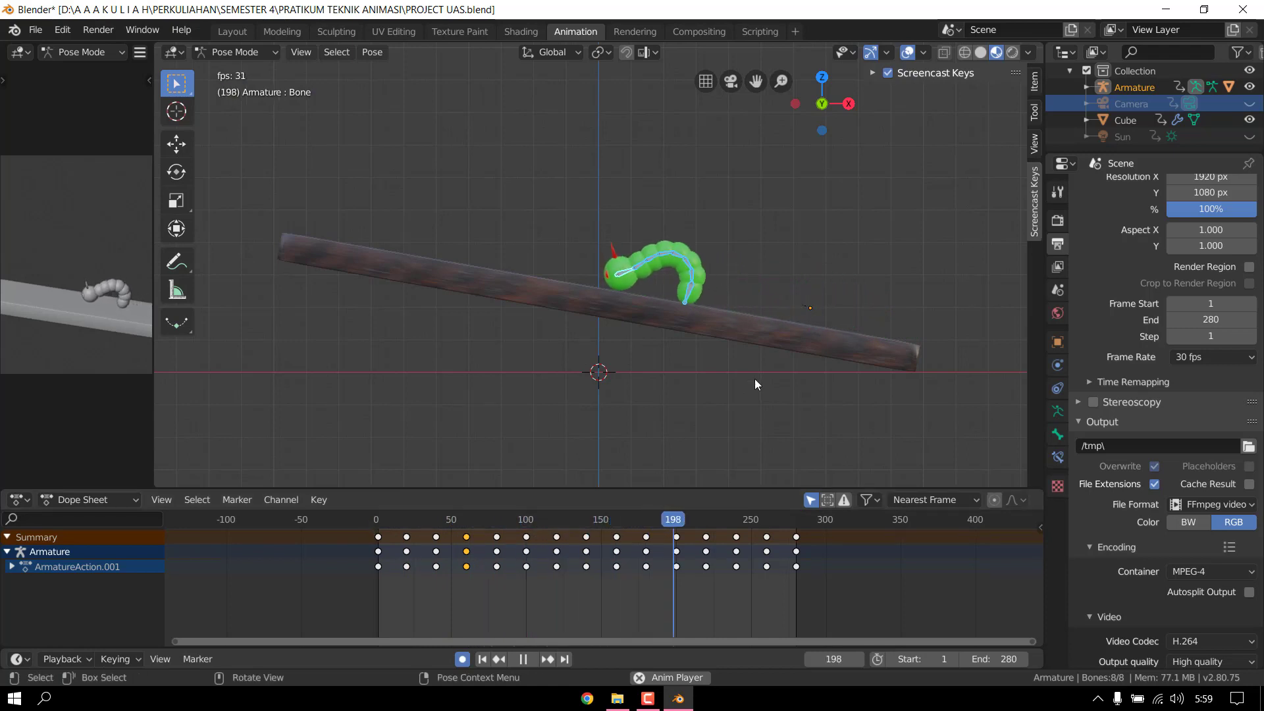
pyautogui.moveTo(726, 366); pyautogui.dragTo(782, 408, button='middle')
pyautogui.moveTo(700, 400); pyautogui.dragTo(951, 397, button='middle')
pyautogui.scroll(3, 714, 371)
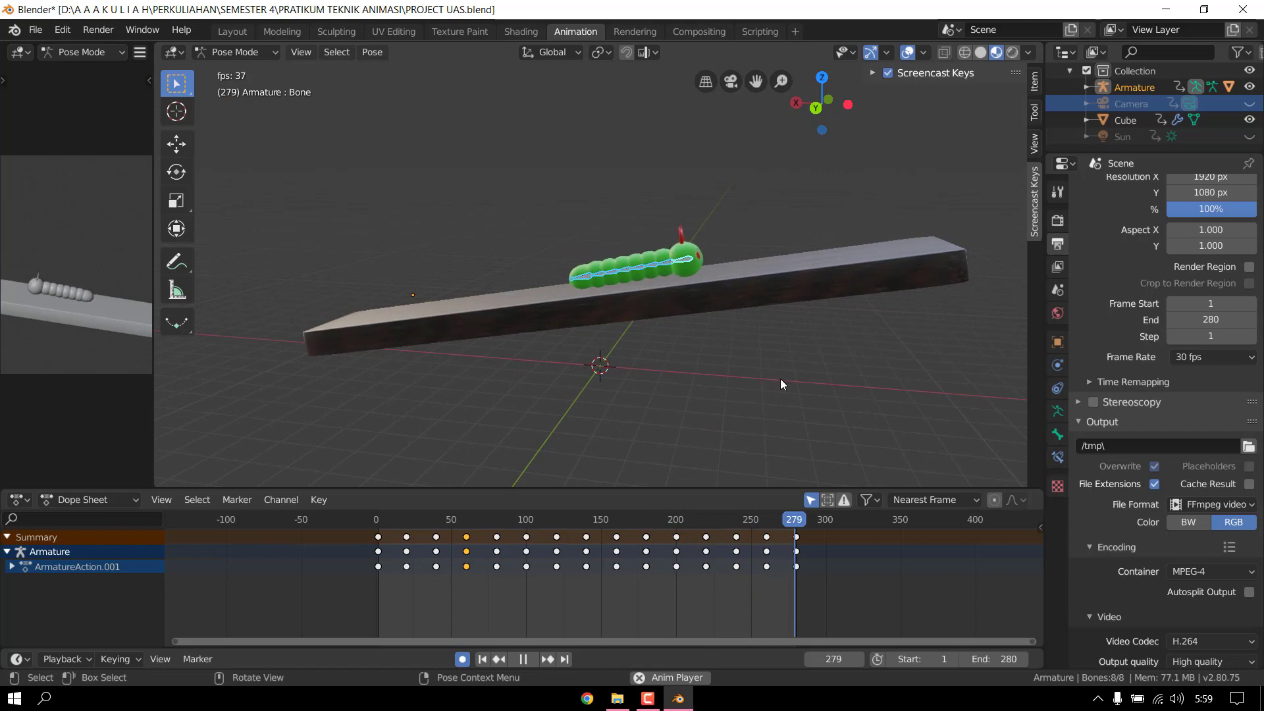
pyautogui.moveTo(779, 381); pyautogui.dragTo(869, 472, button='middle')
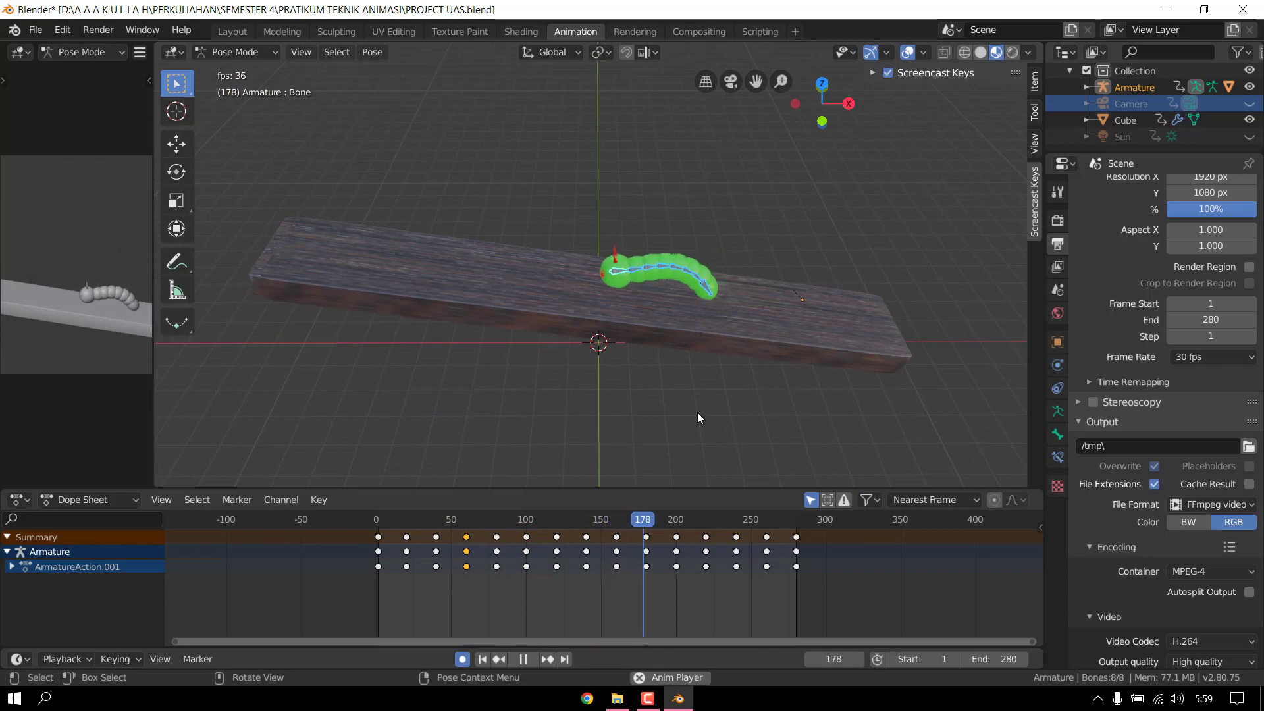
pyautogui.moveTo(697, 417); pyautogui.dragTo(733, 419, button='middle')
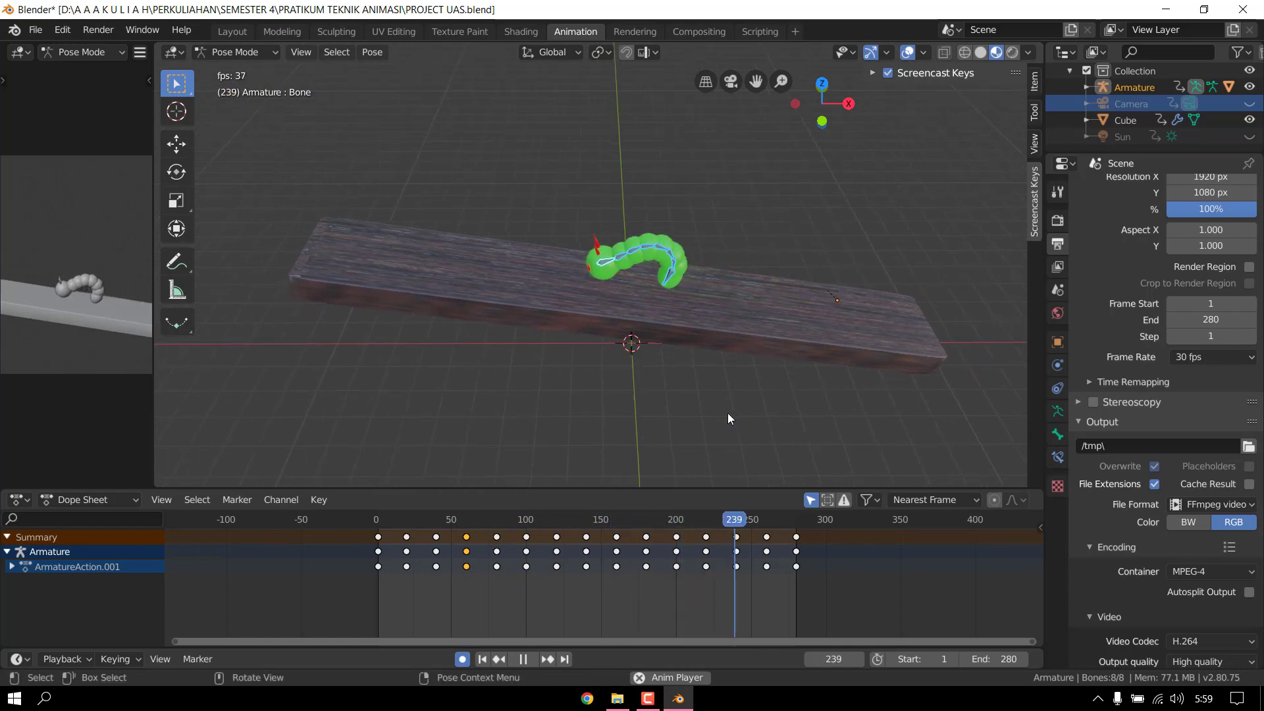